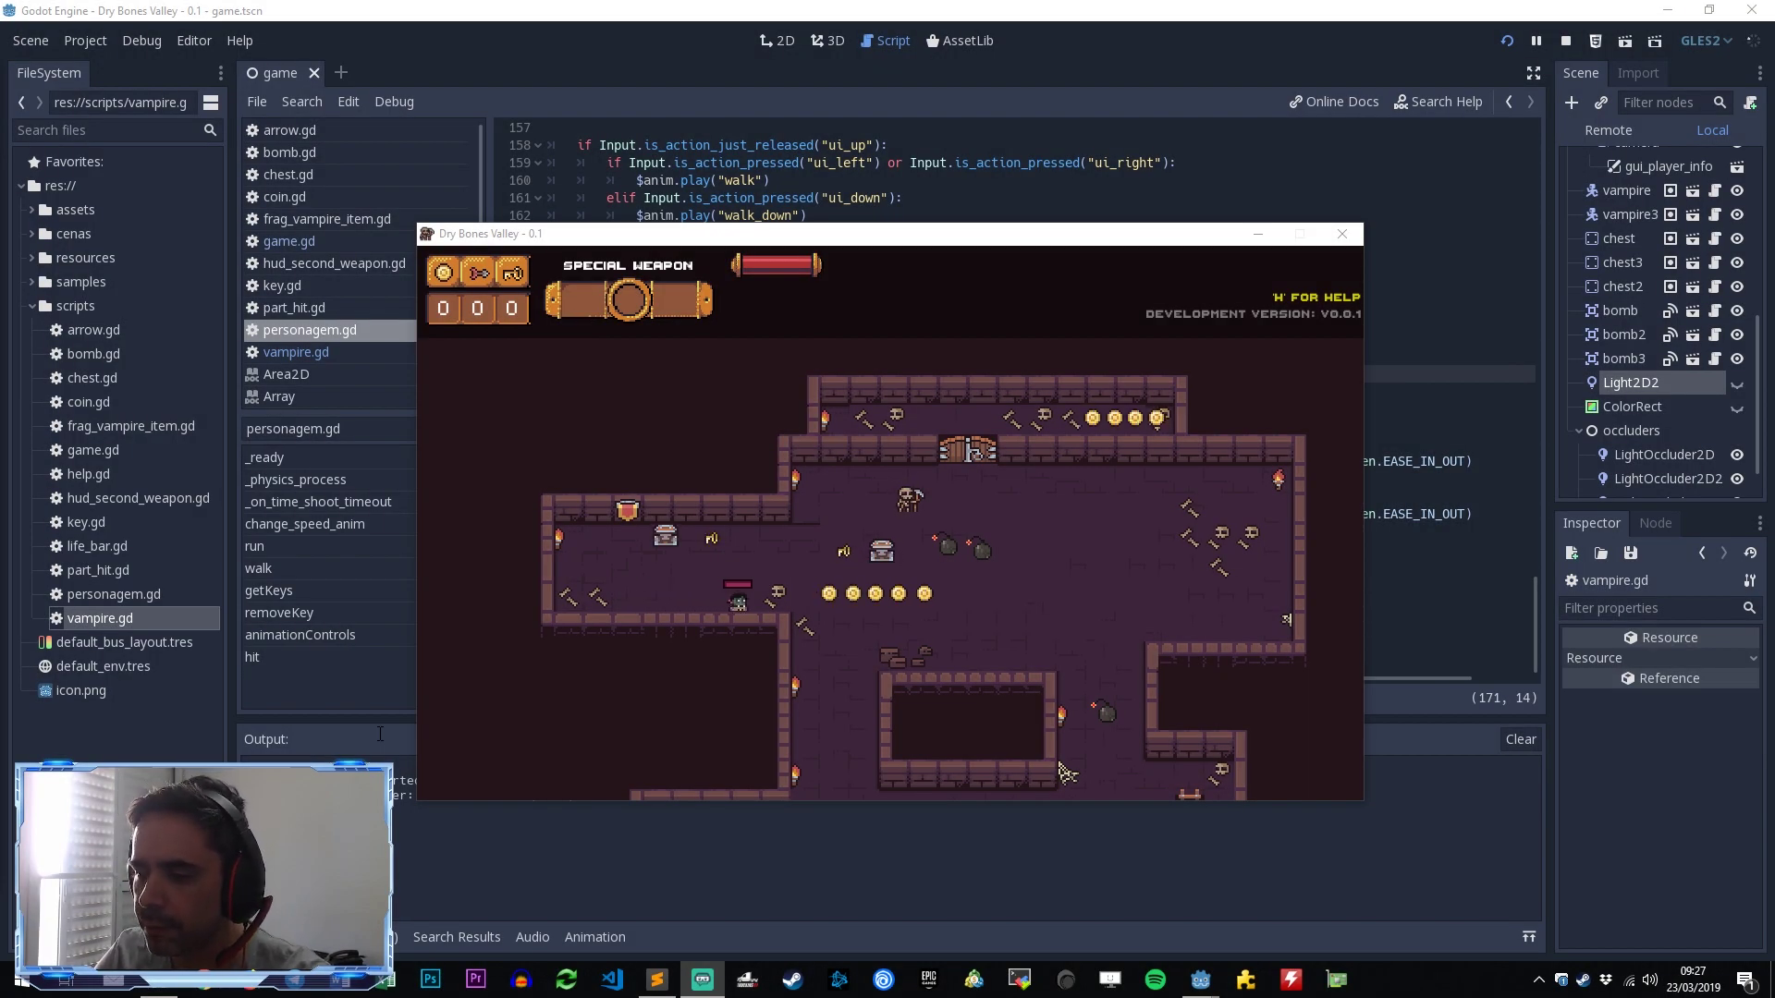
# Step: Walk the player to the right across the dungeon room in the running game
pyautogui.press('Right')
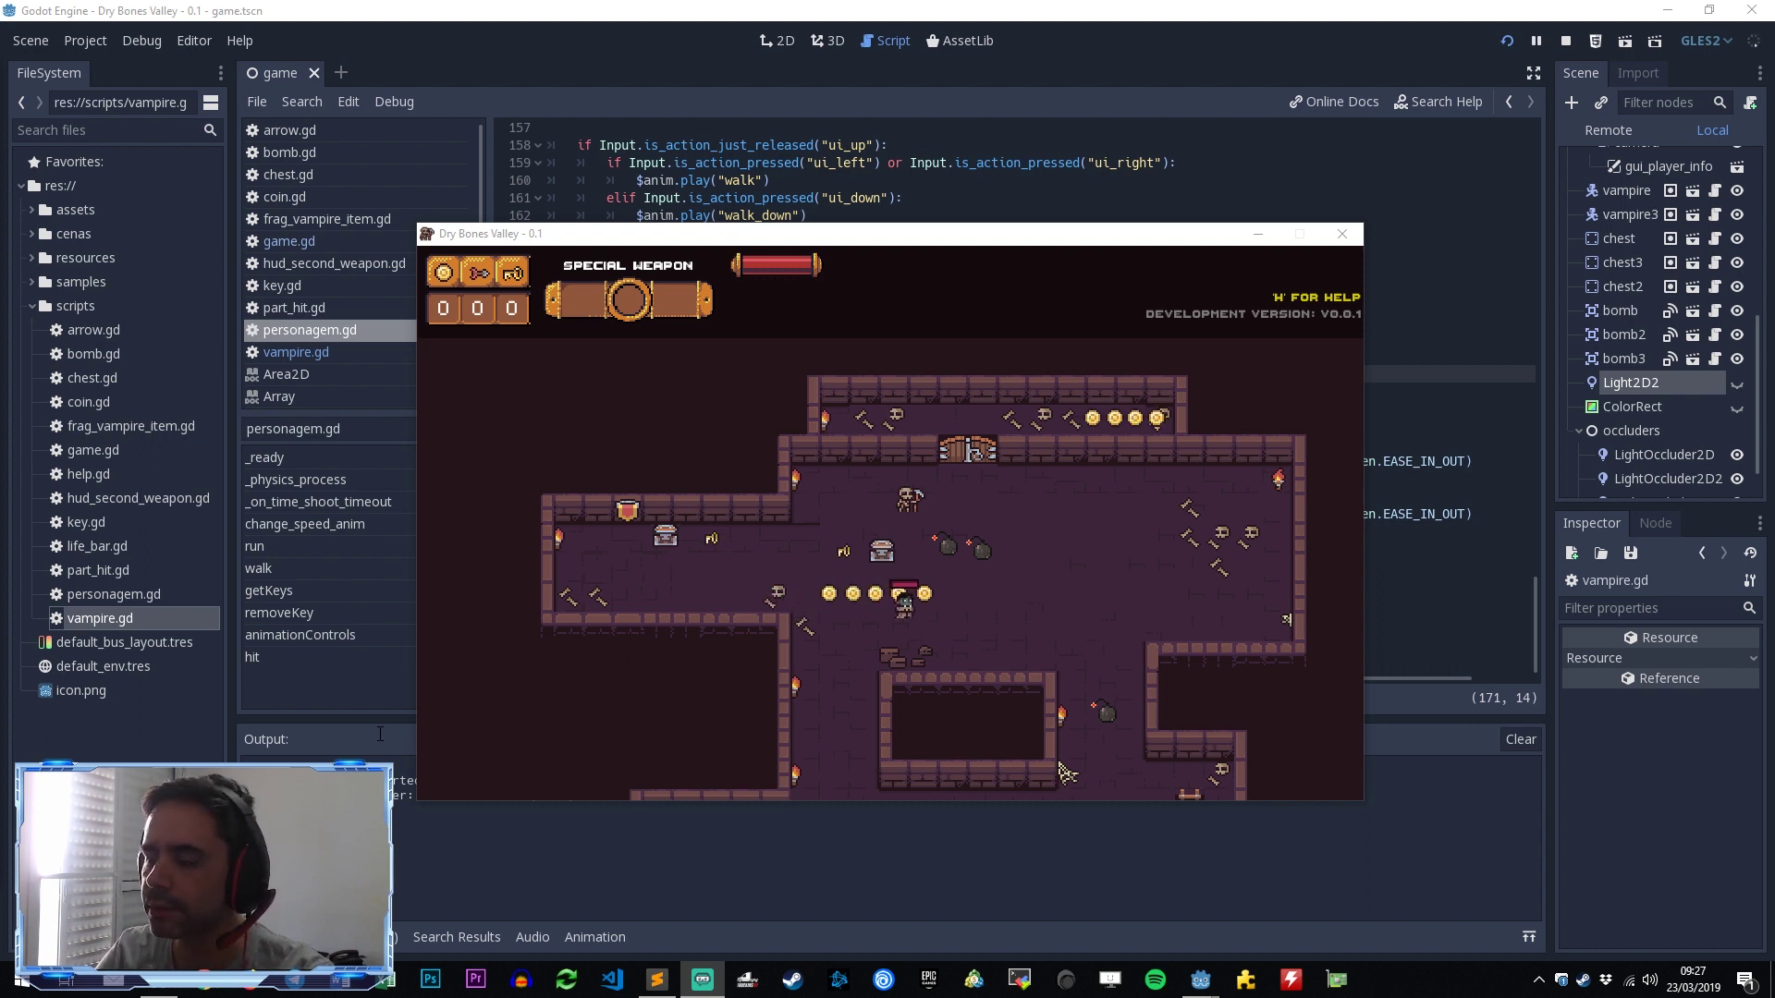
pyautogui.press('Right')
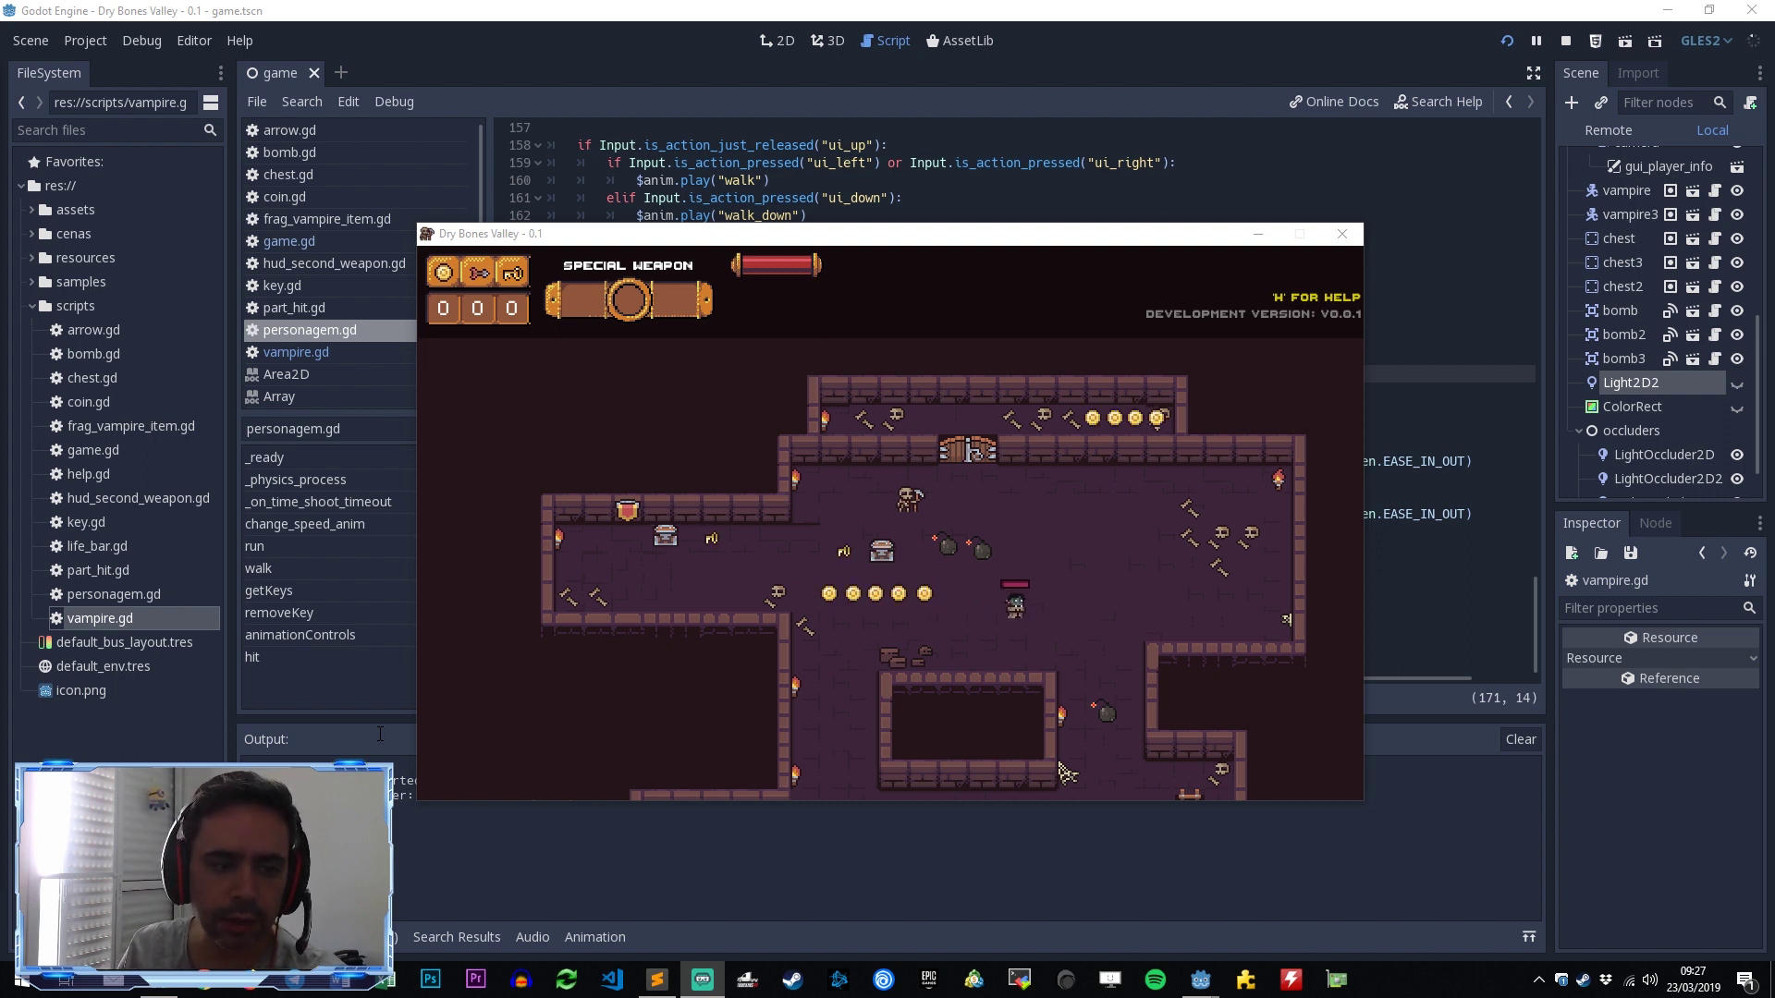
pyautogui.press('Right')
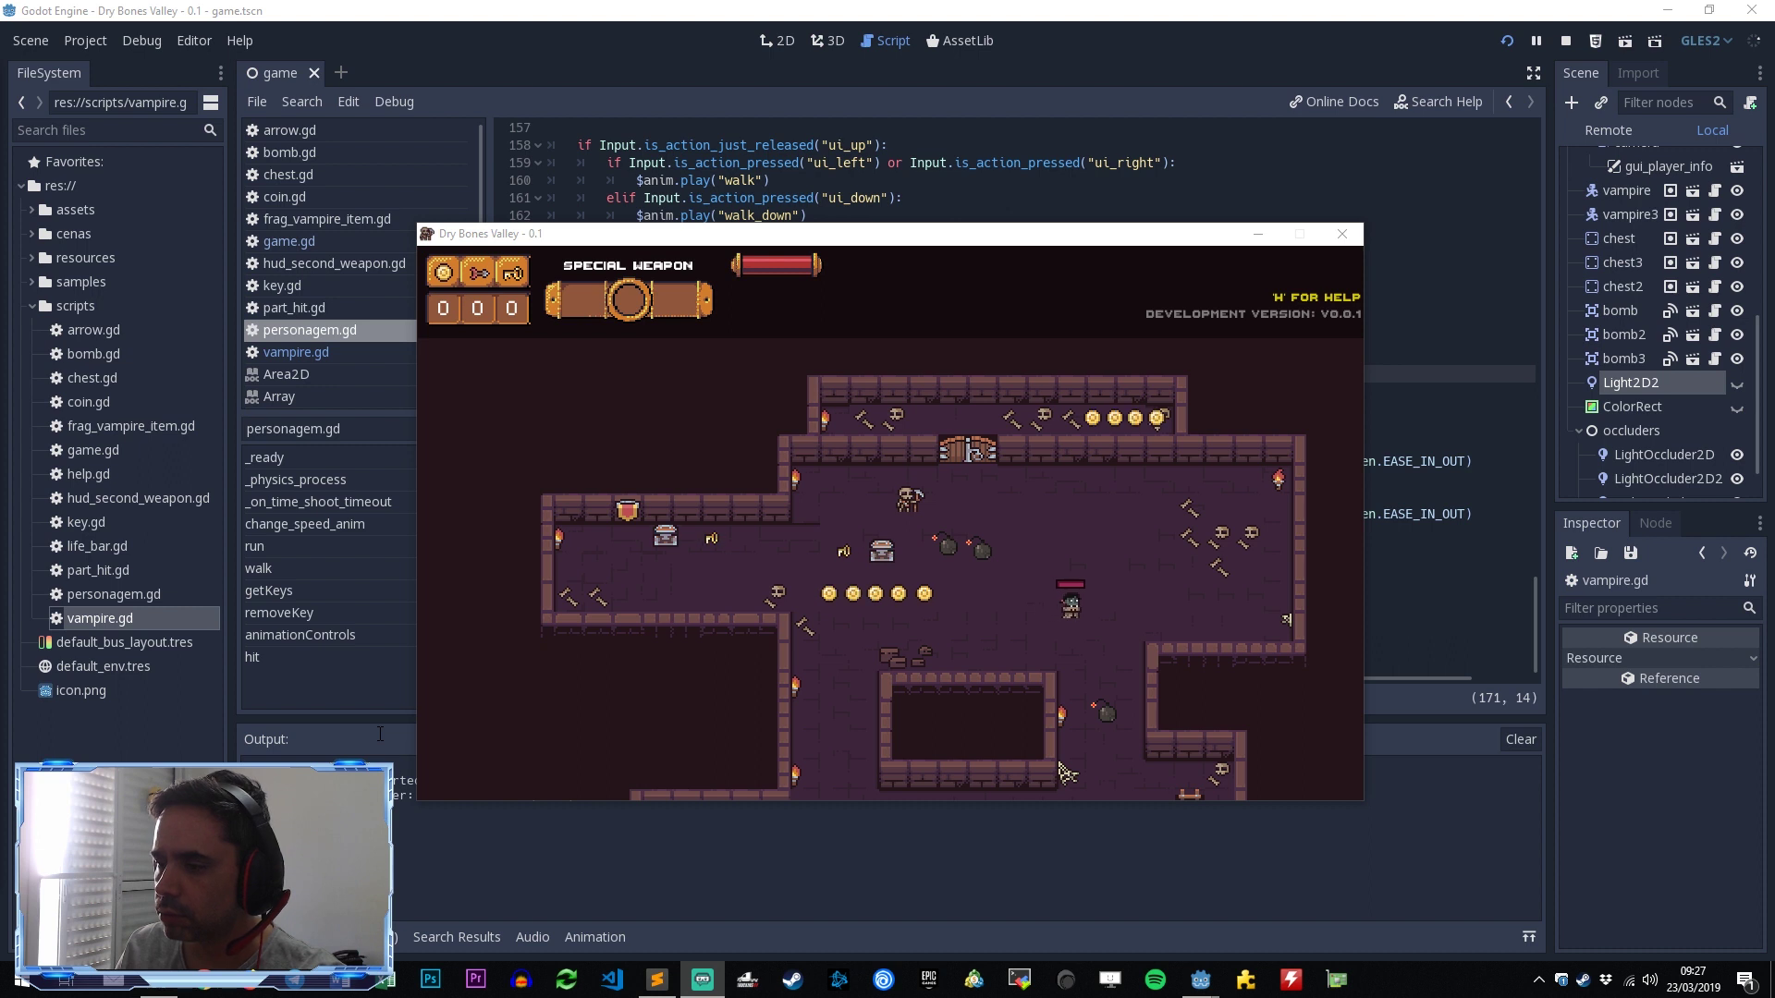
pyautogui.click(1221, 242)
pyautogui.press('Right')
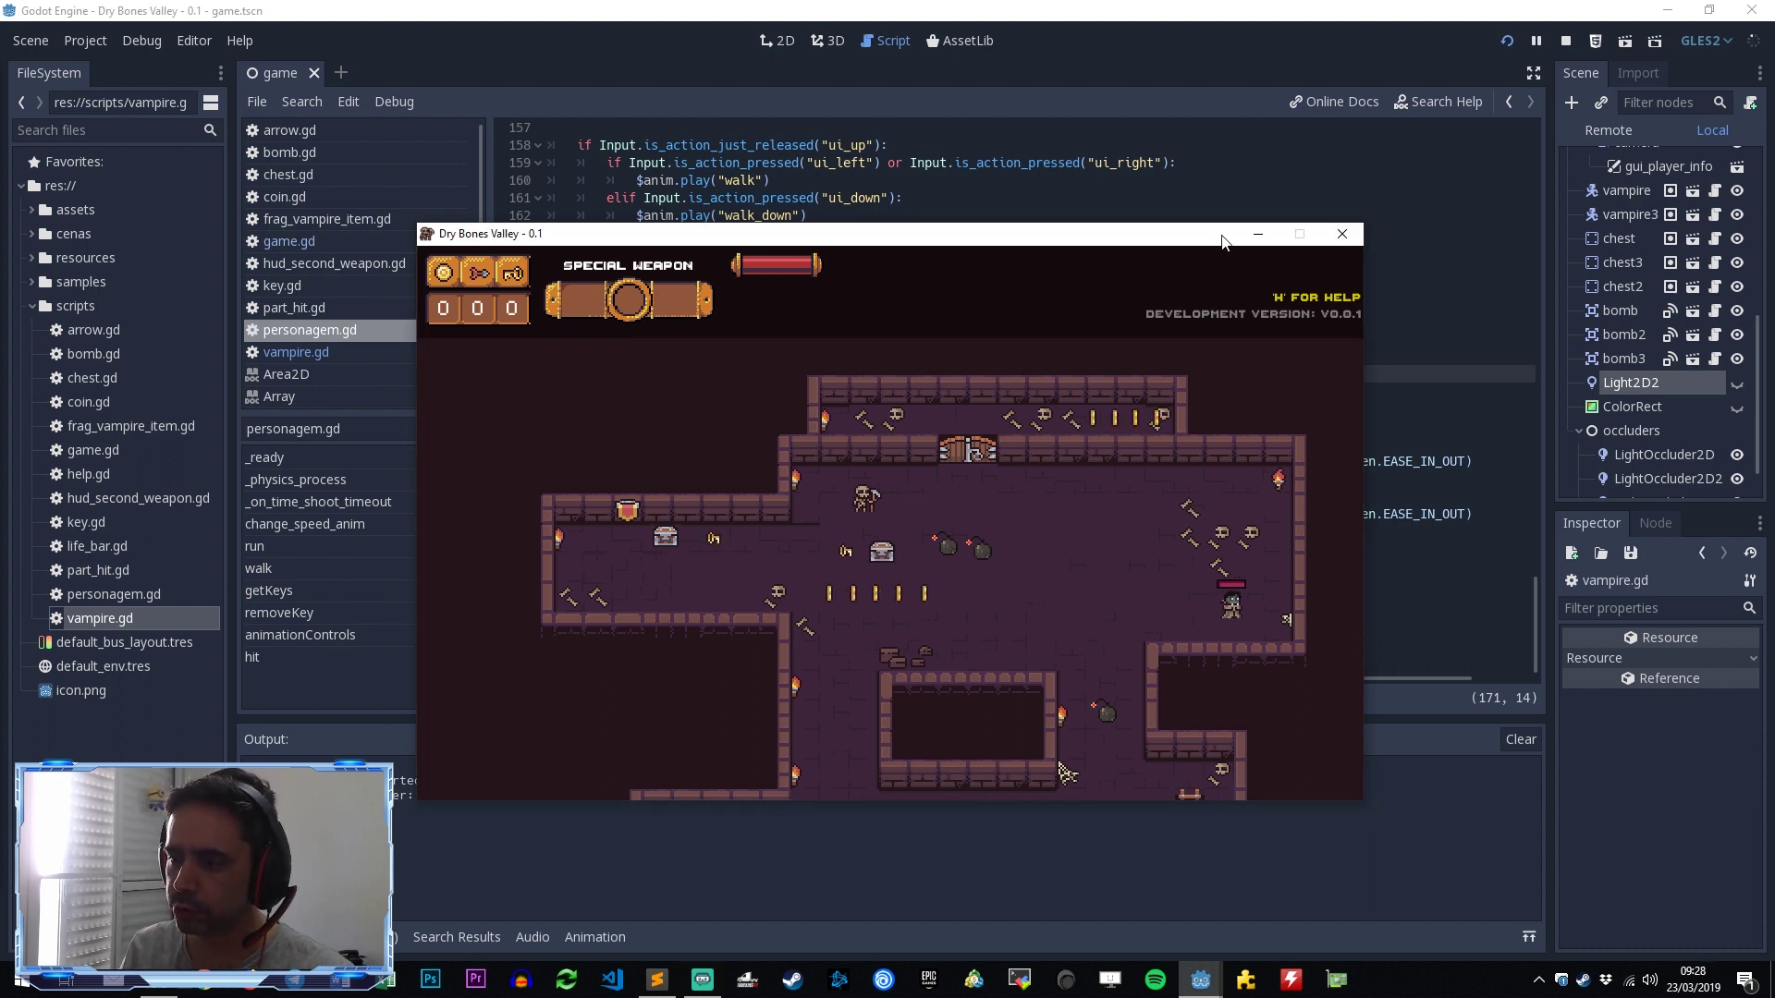
pyautogui.press('Right')
pyautogui.press('Right')
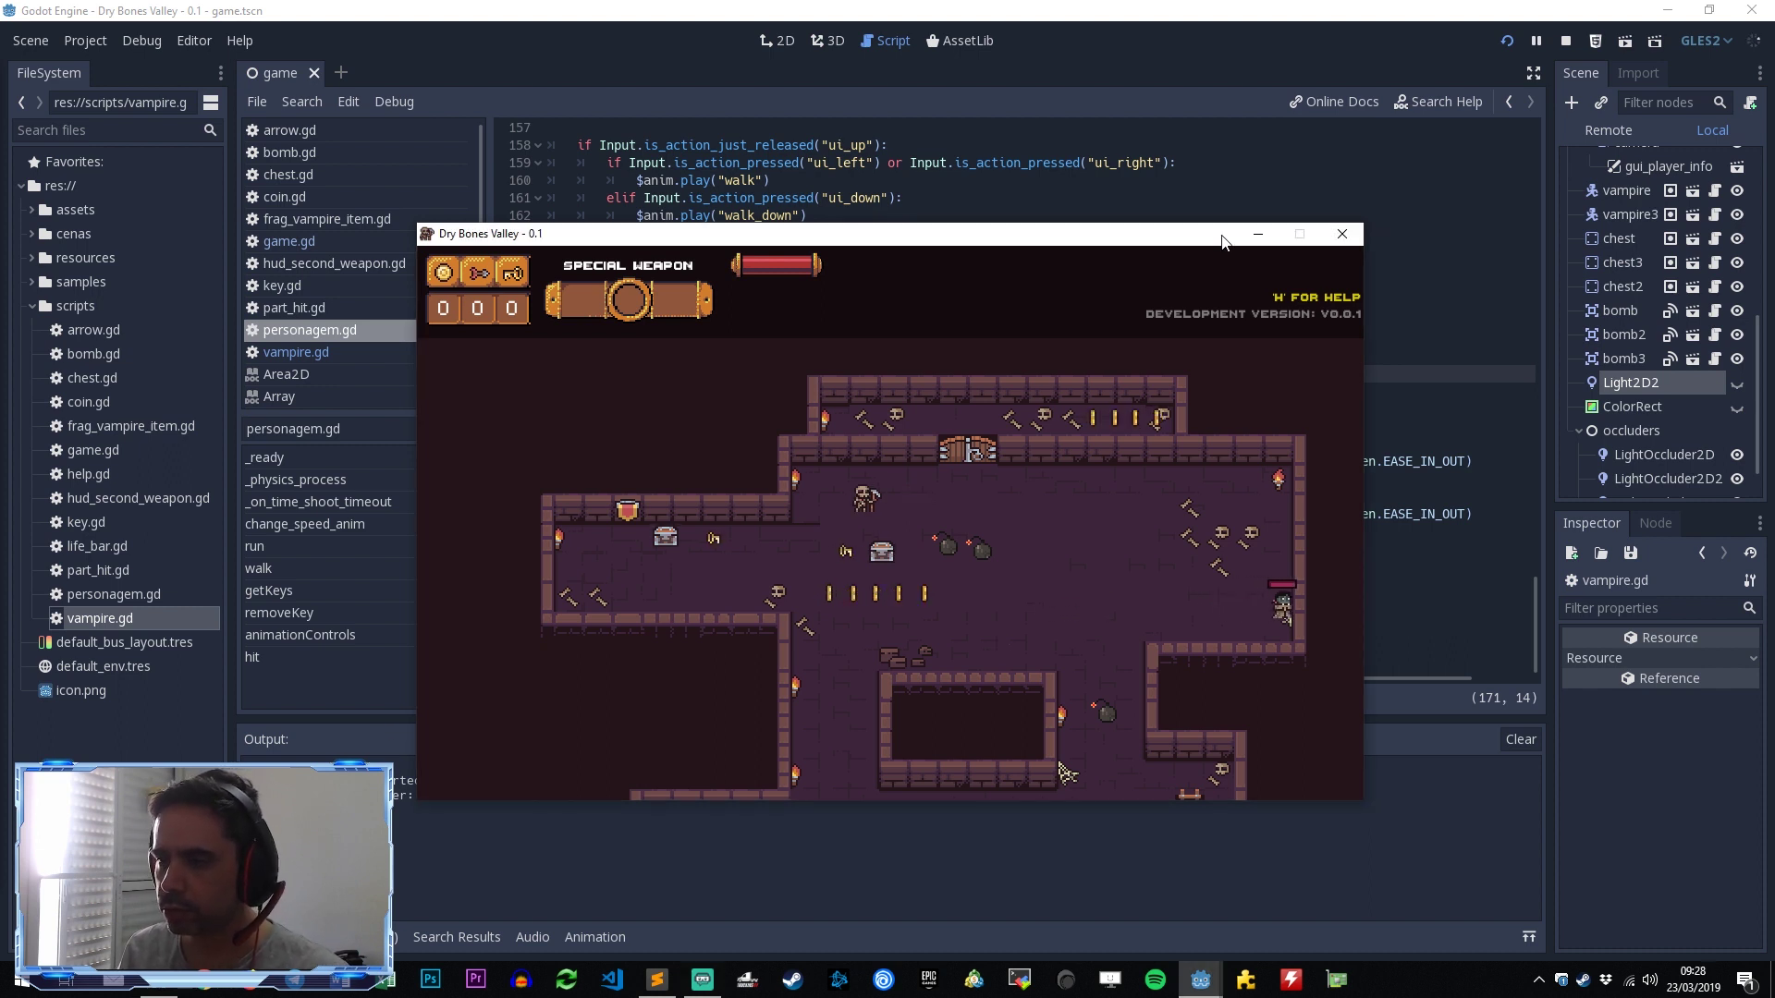
# Step: Walk back left collecting coins, a bomb and other items until reaching the chest
pyautogui.press('Left')
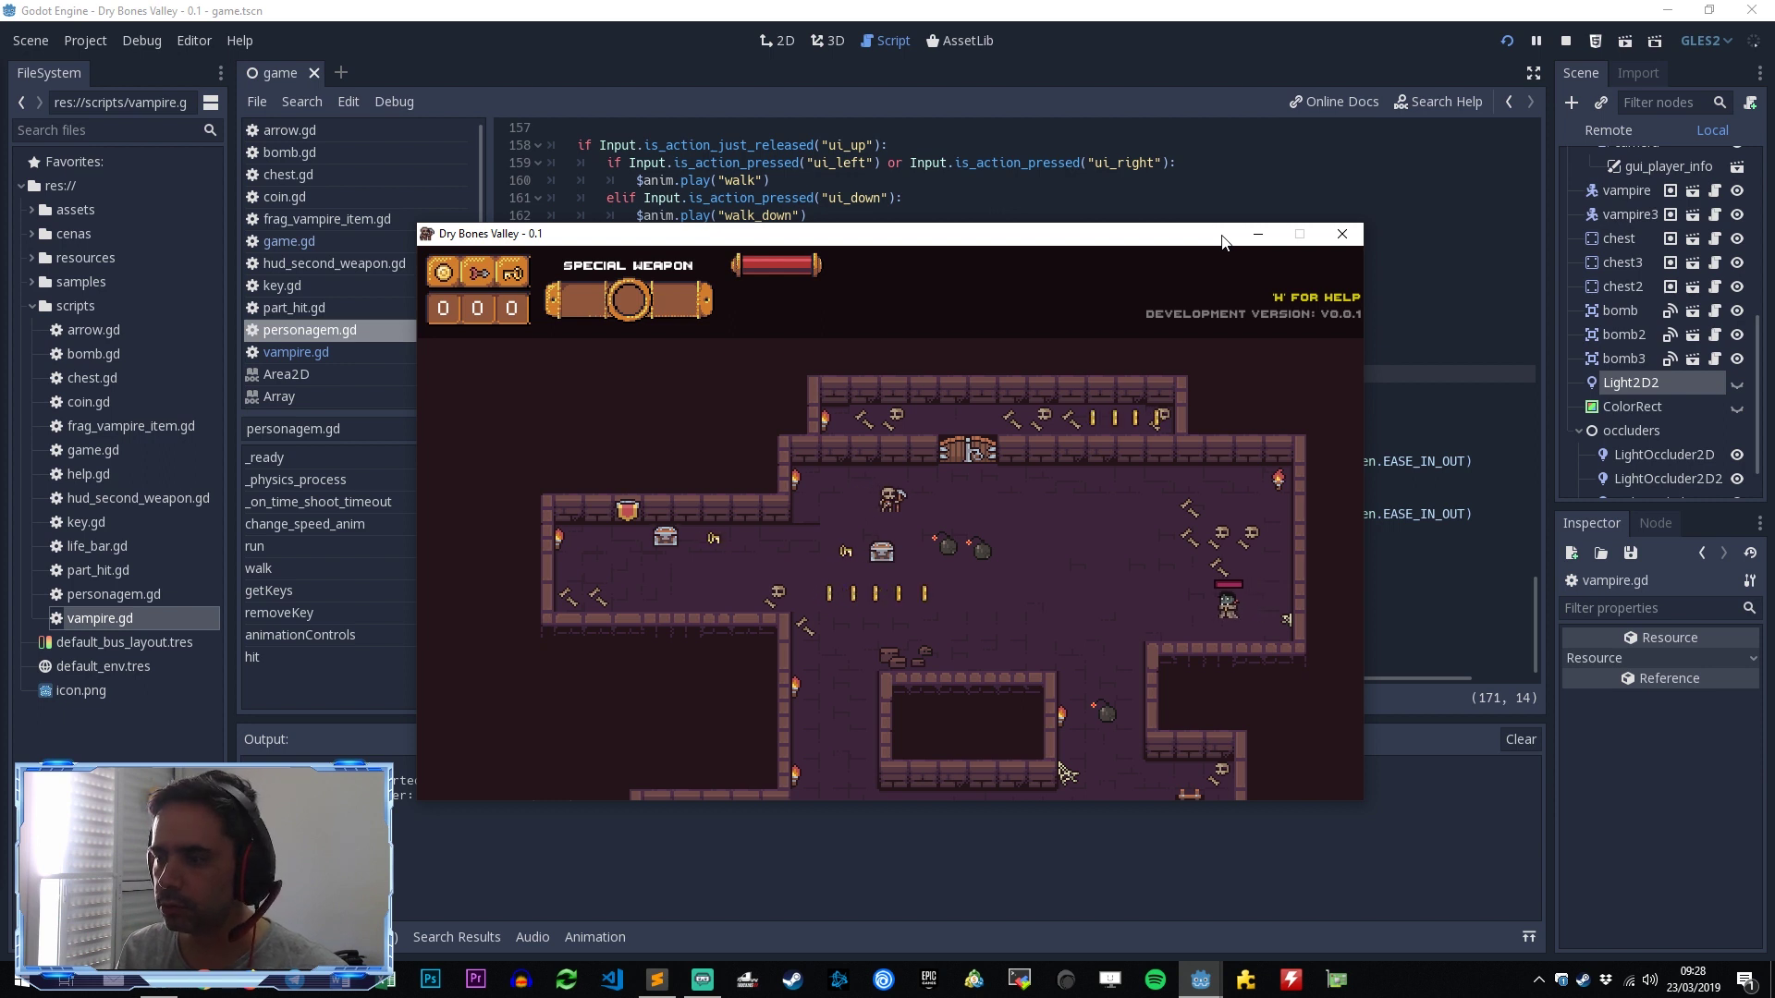
pyautogui.press('Left')
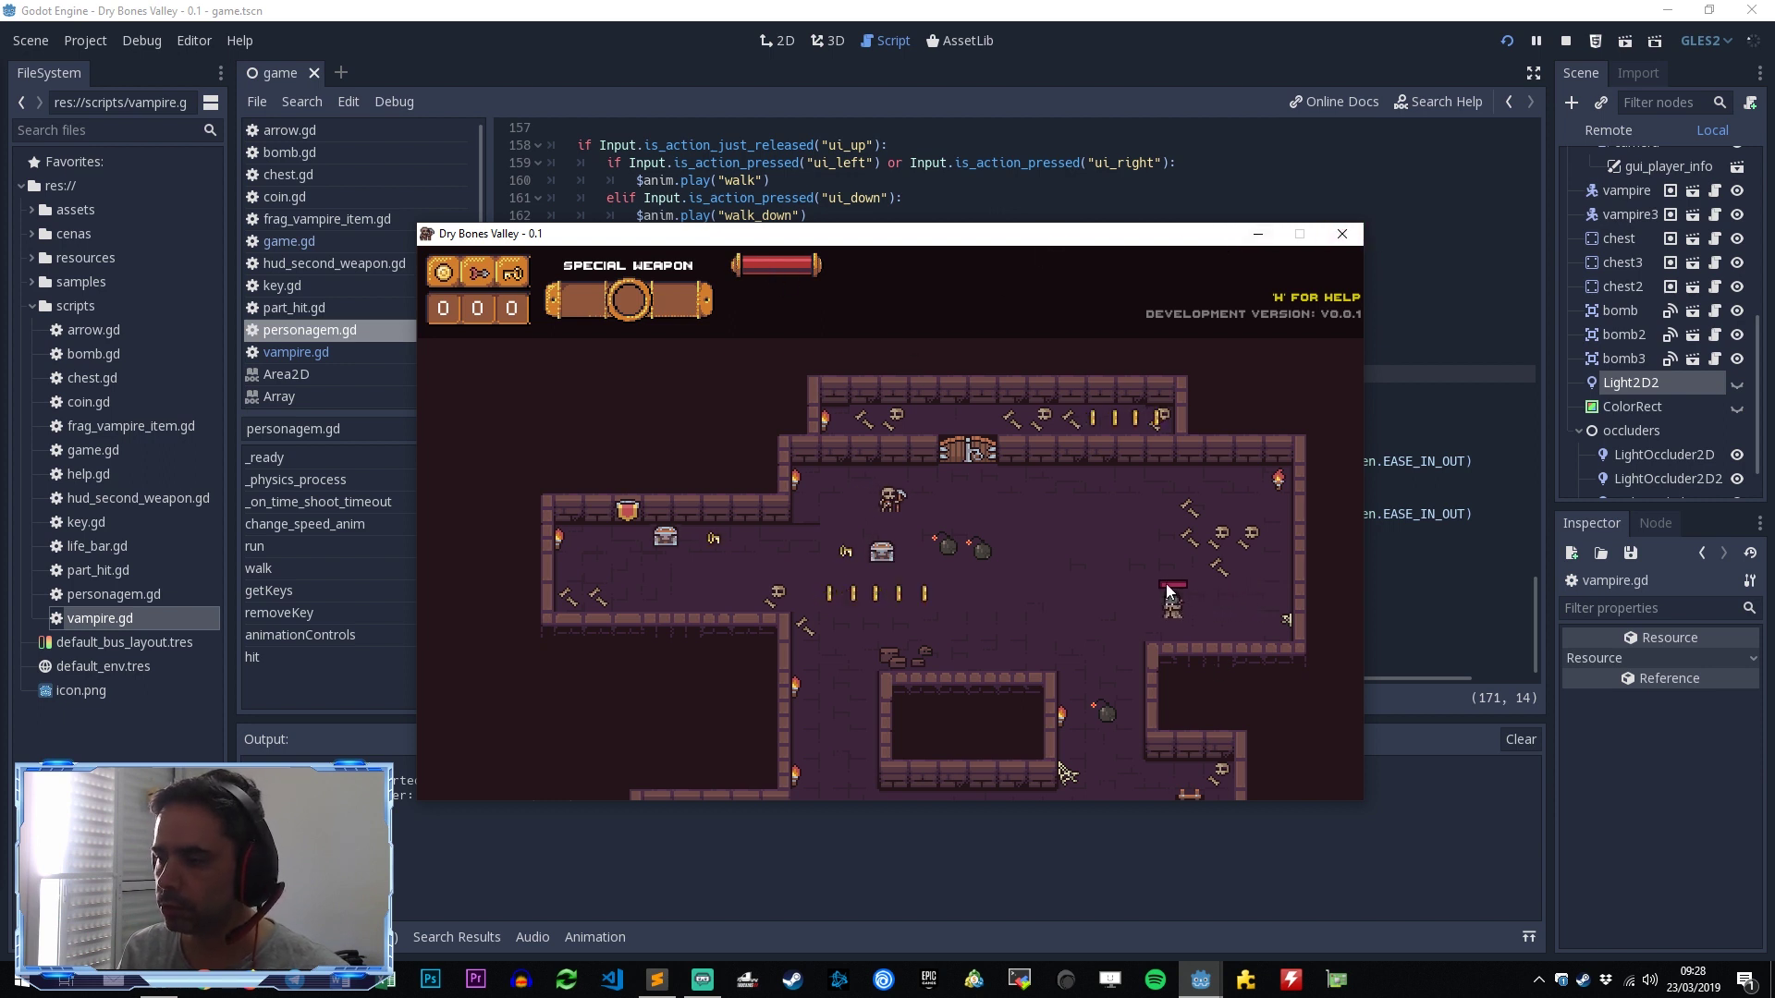
pyautogui.press('Left')
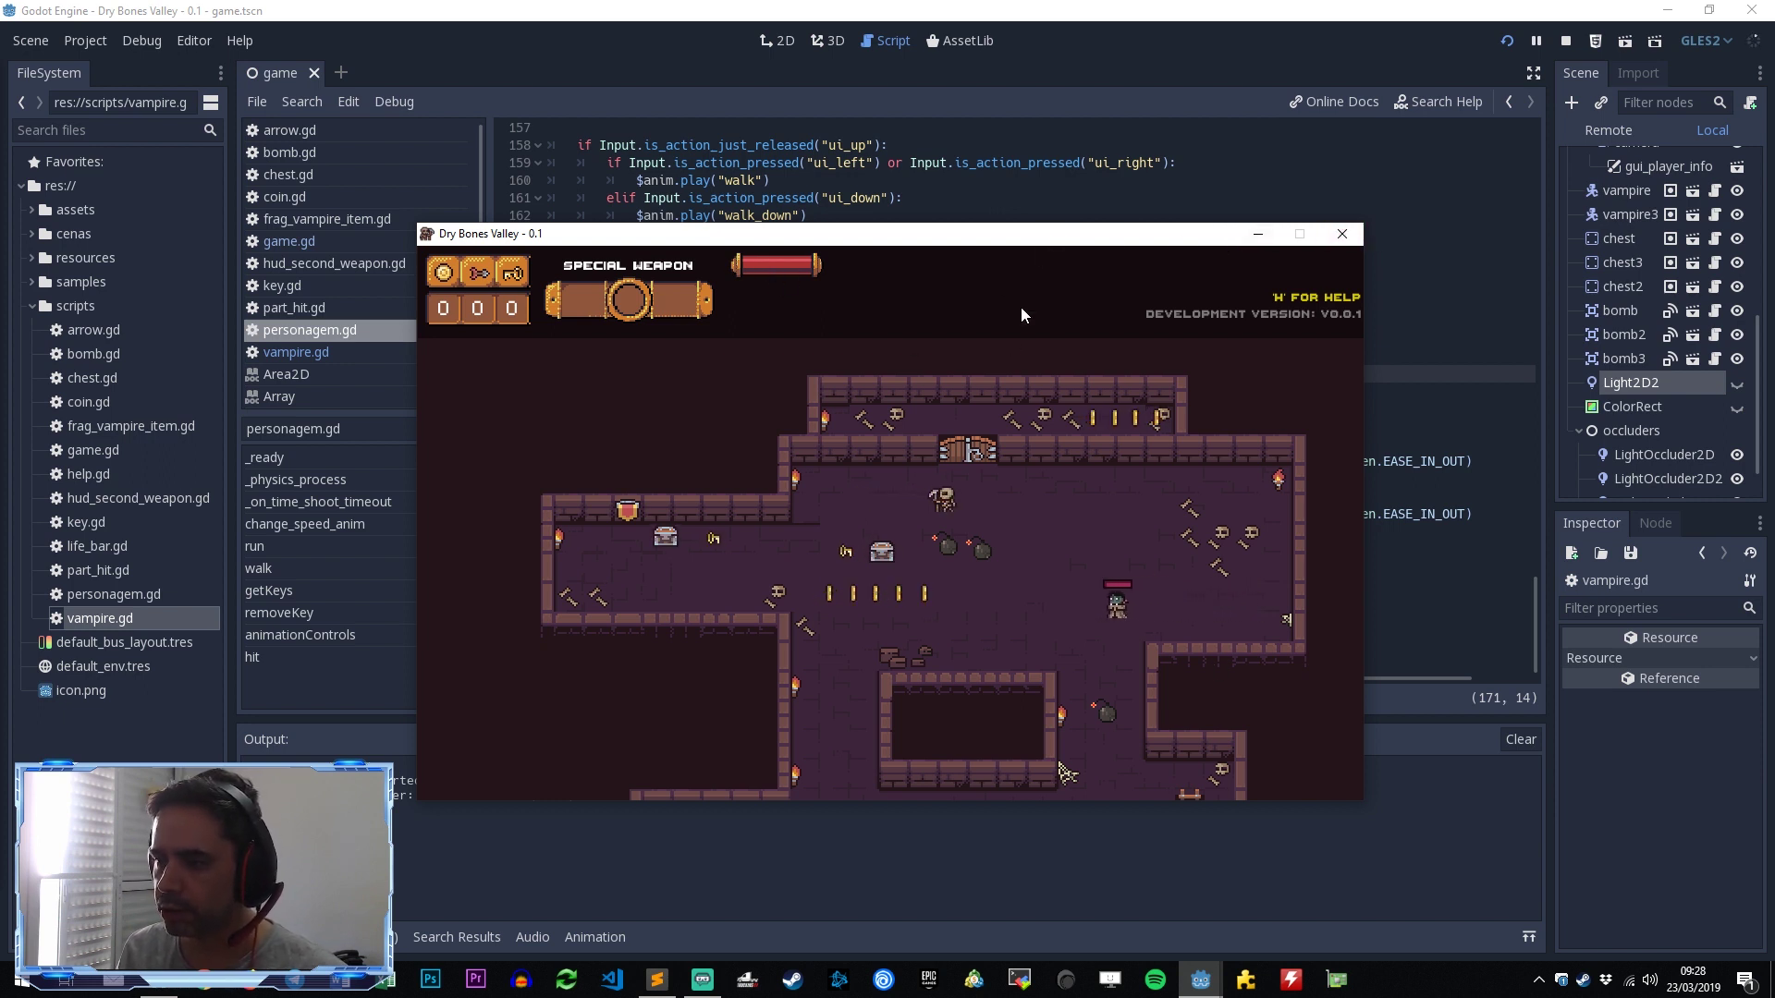
pyautogui.press('Left')
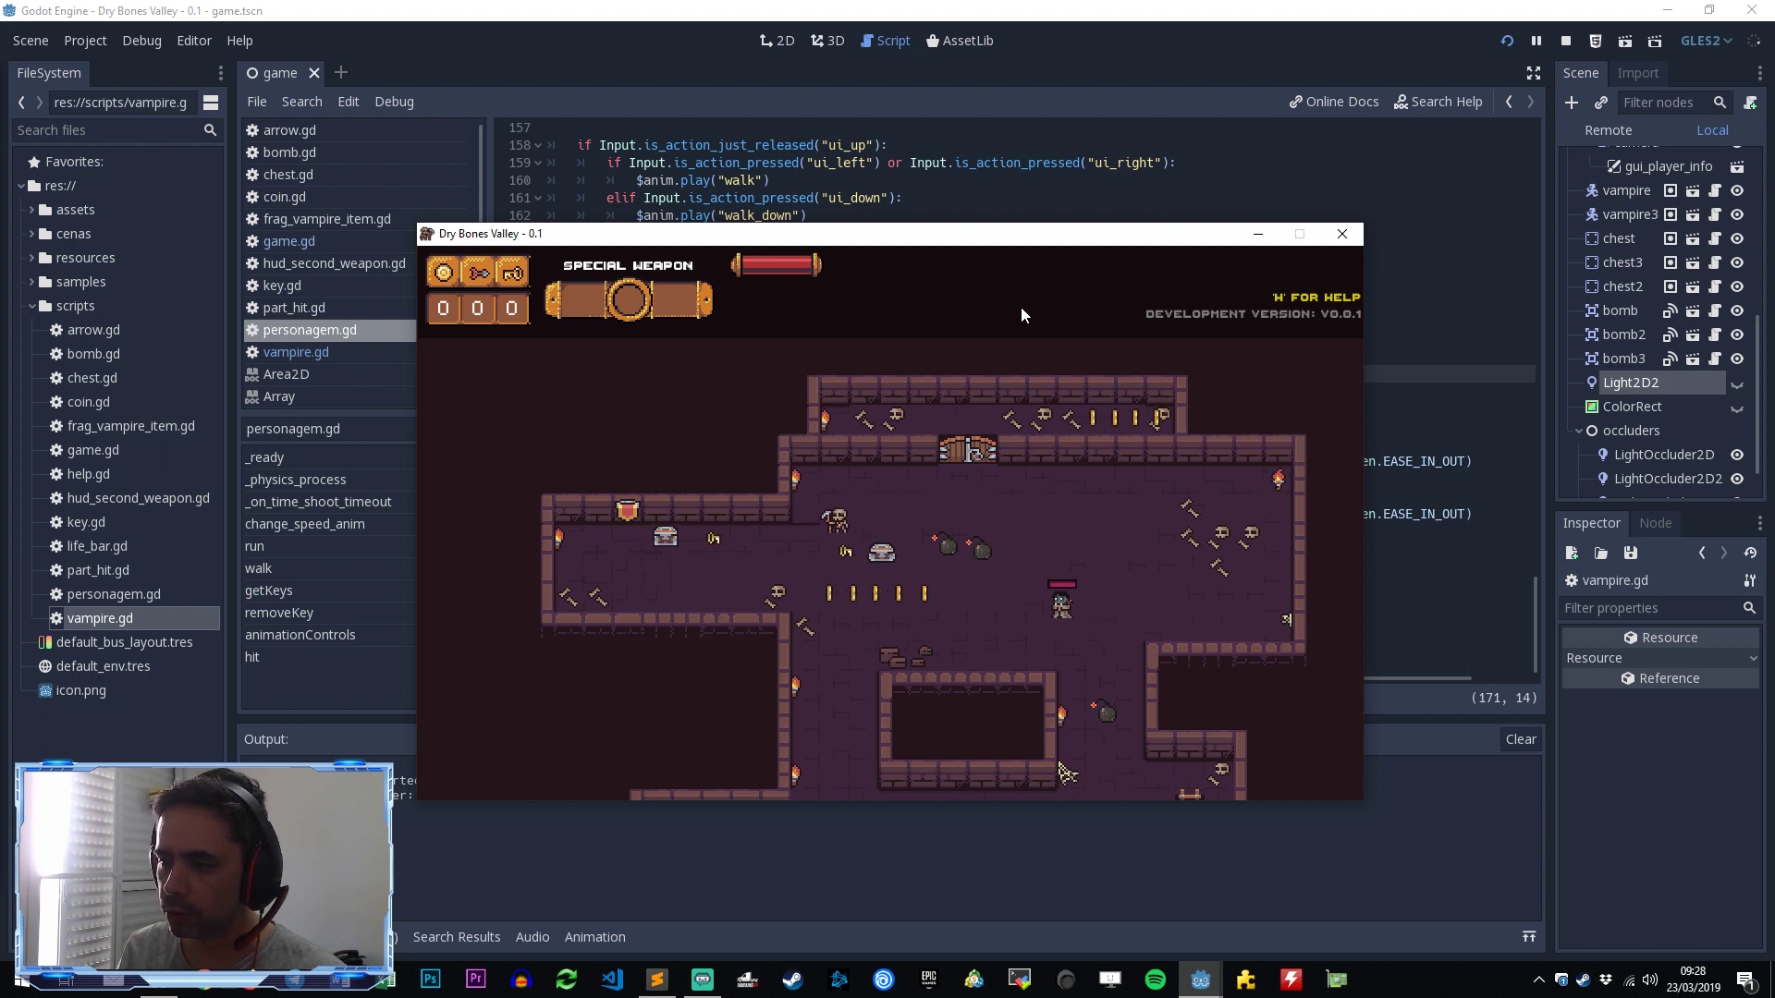
pyautogui.press('Left')
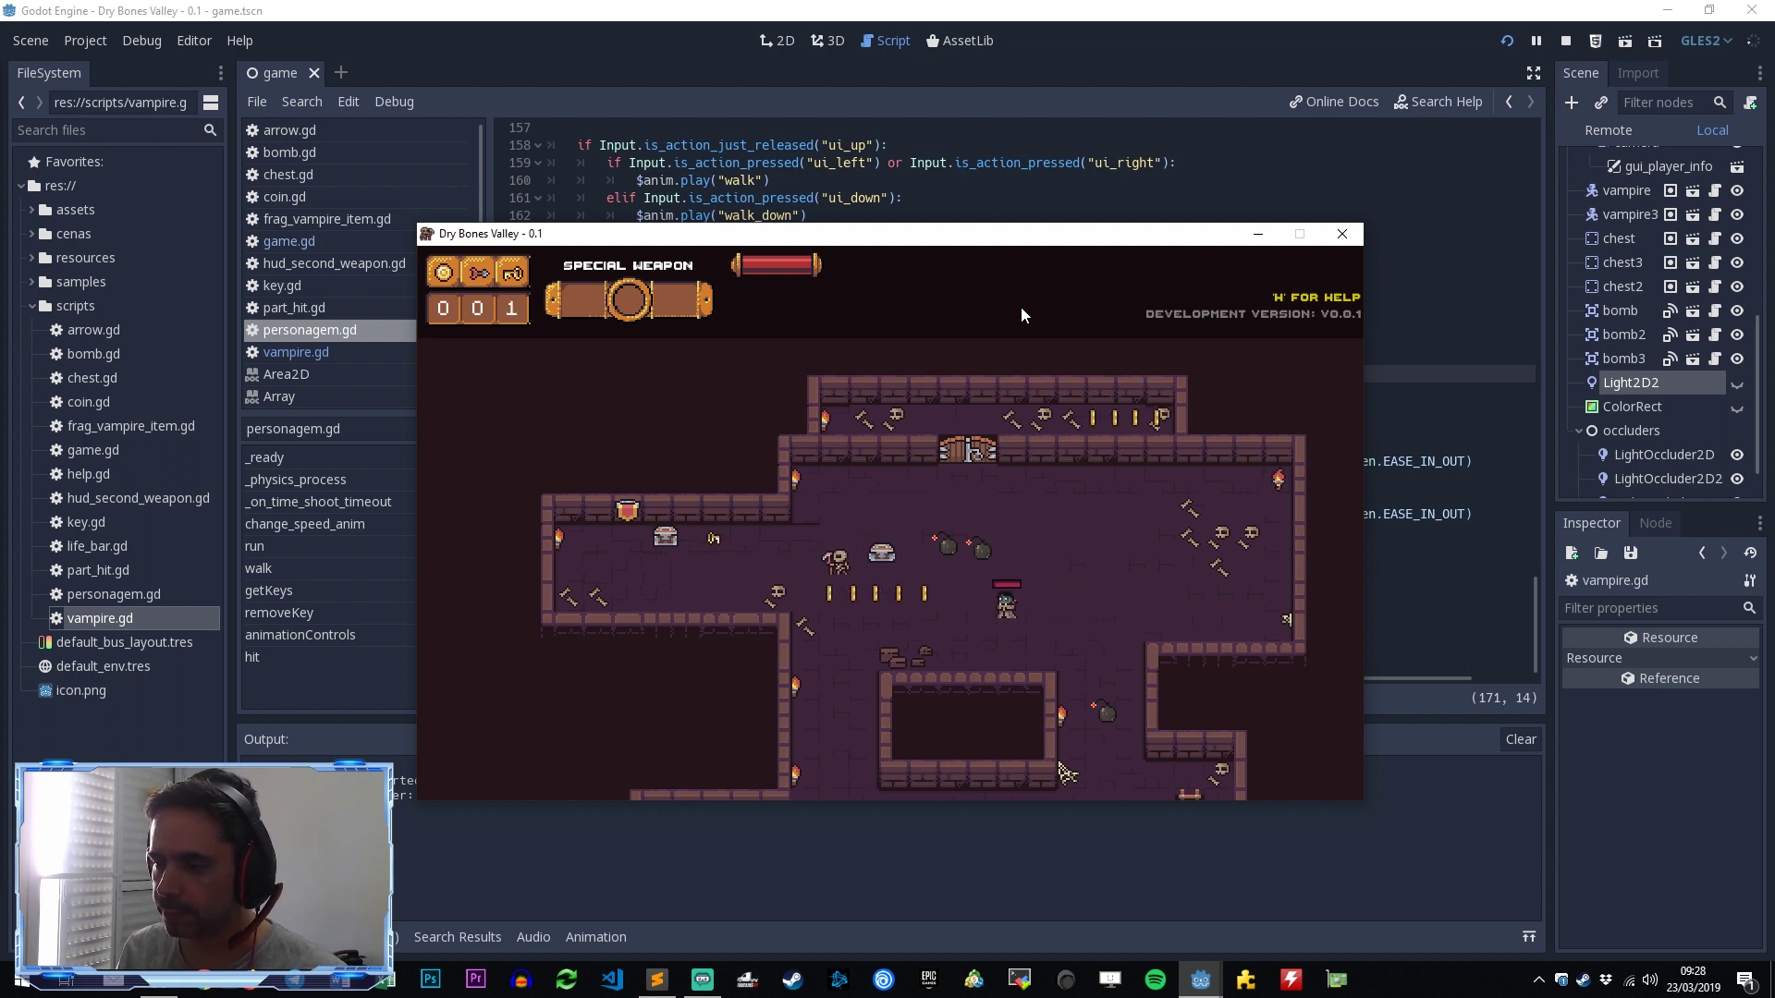
pyautogui.press('Left')
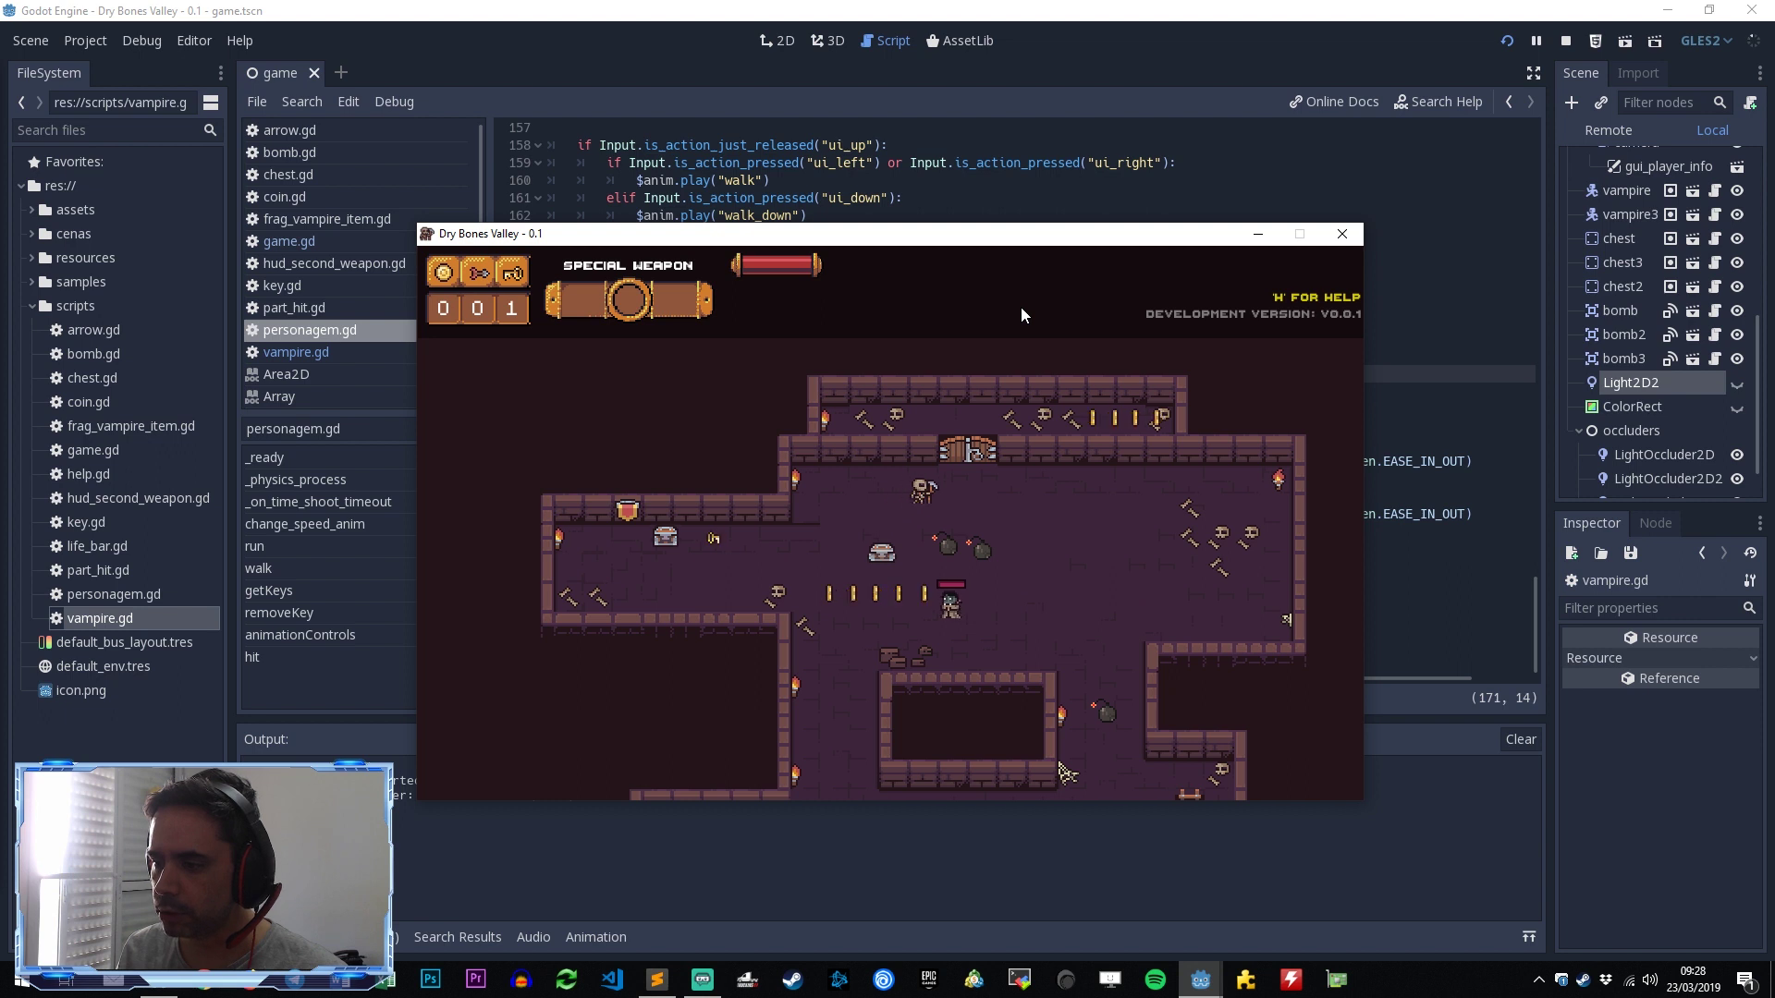
pyautogui.press('Left')
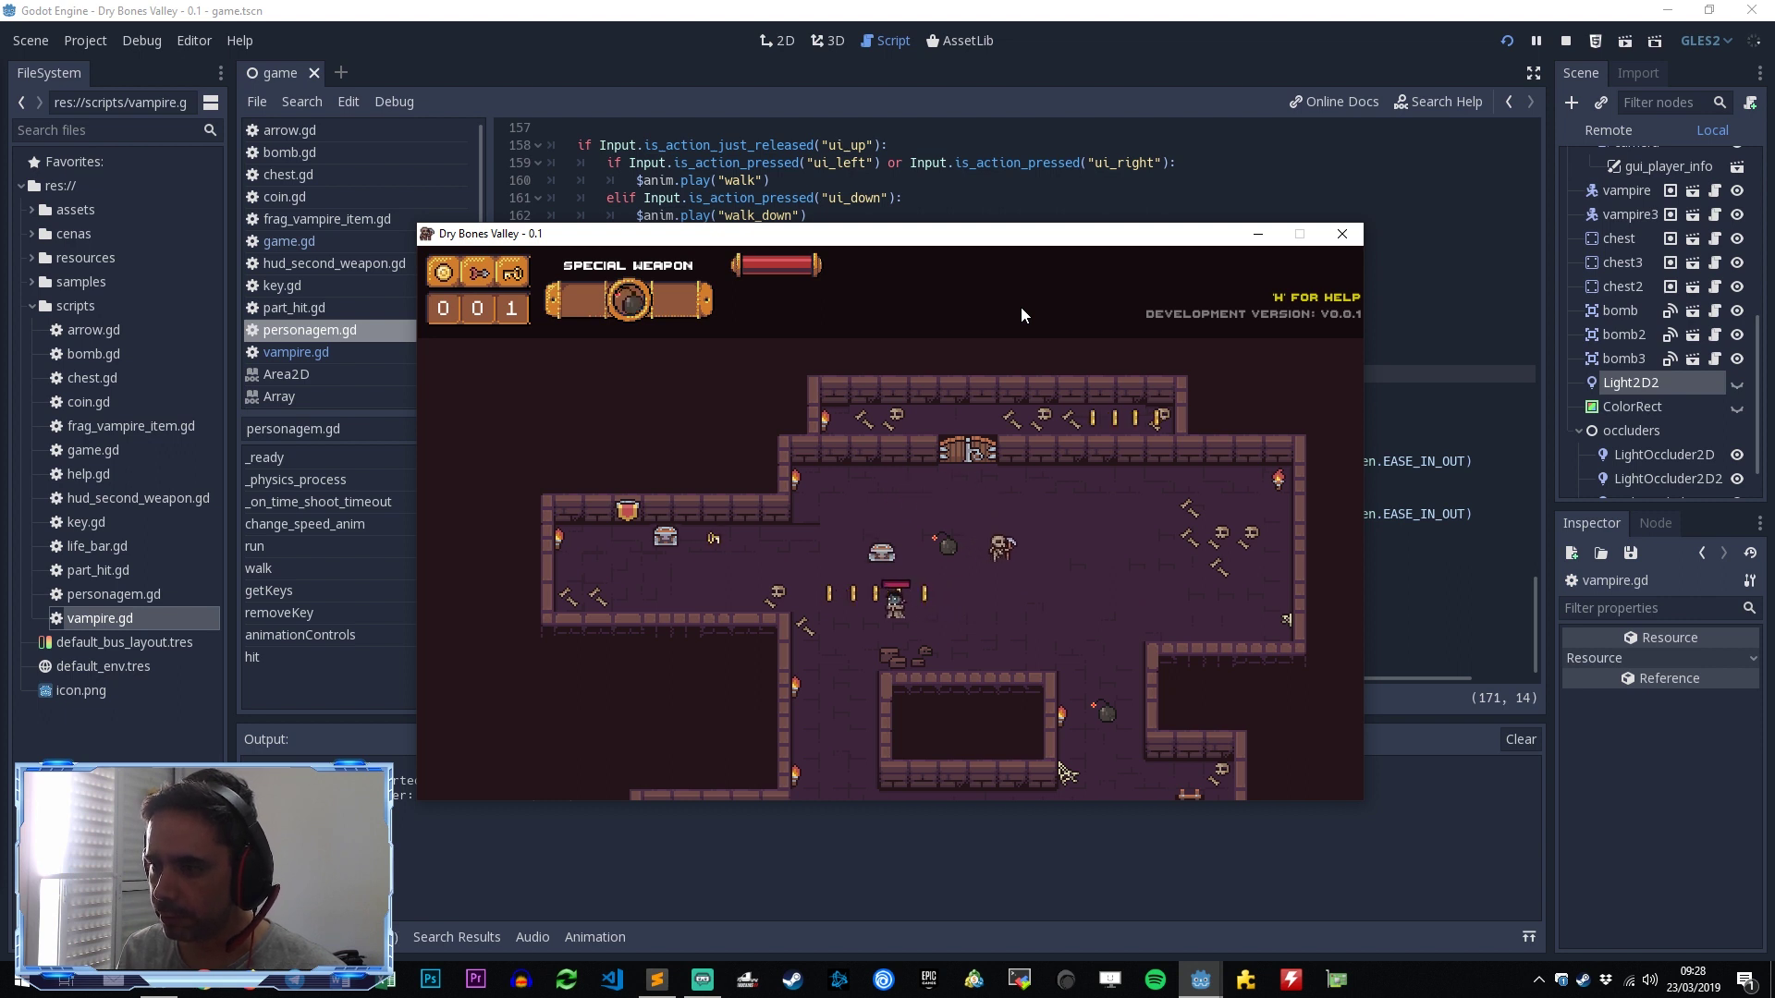
pyautogui.press('Left')
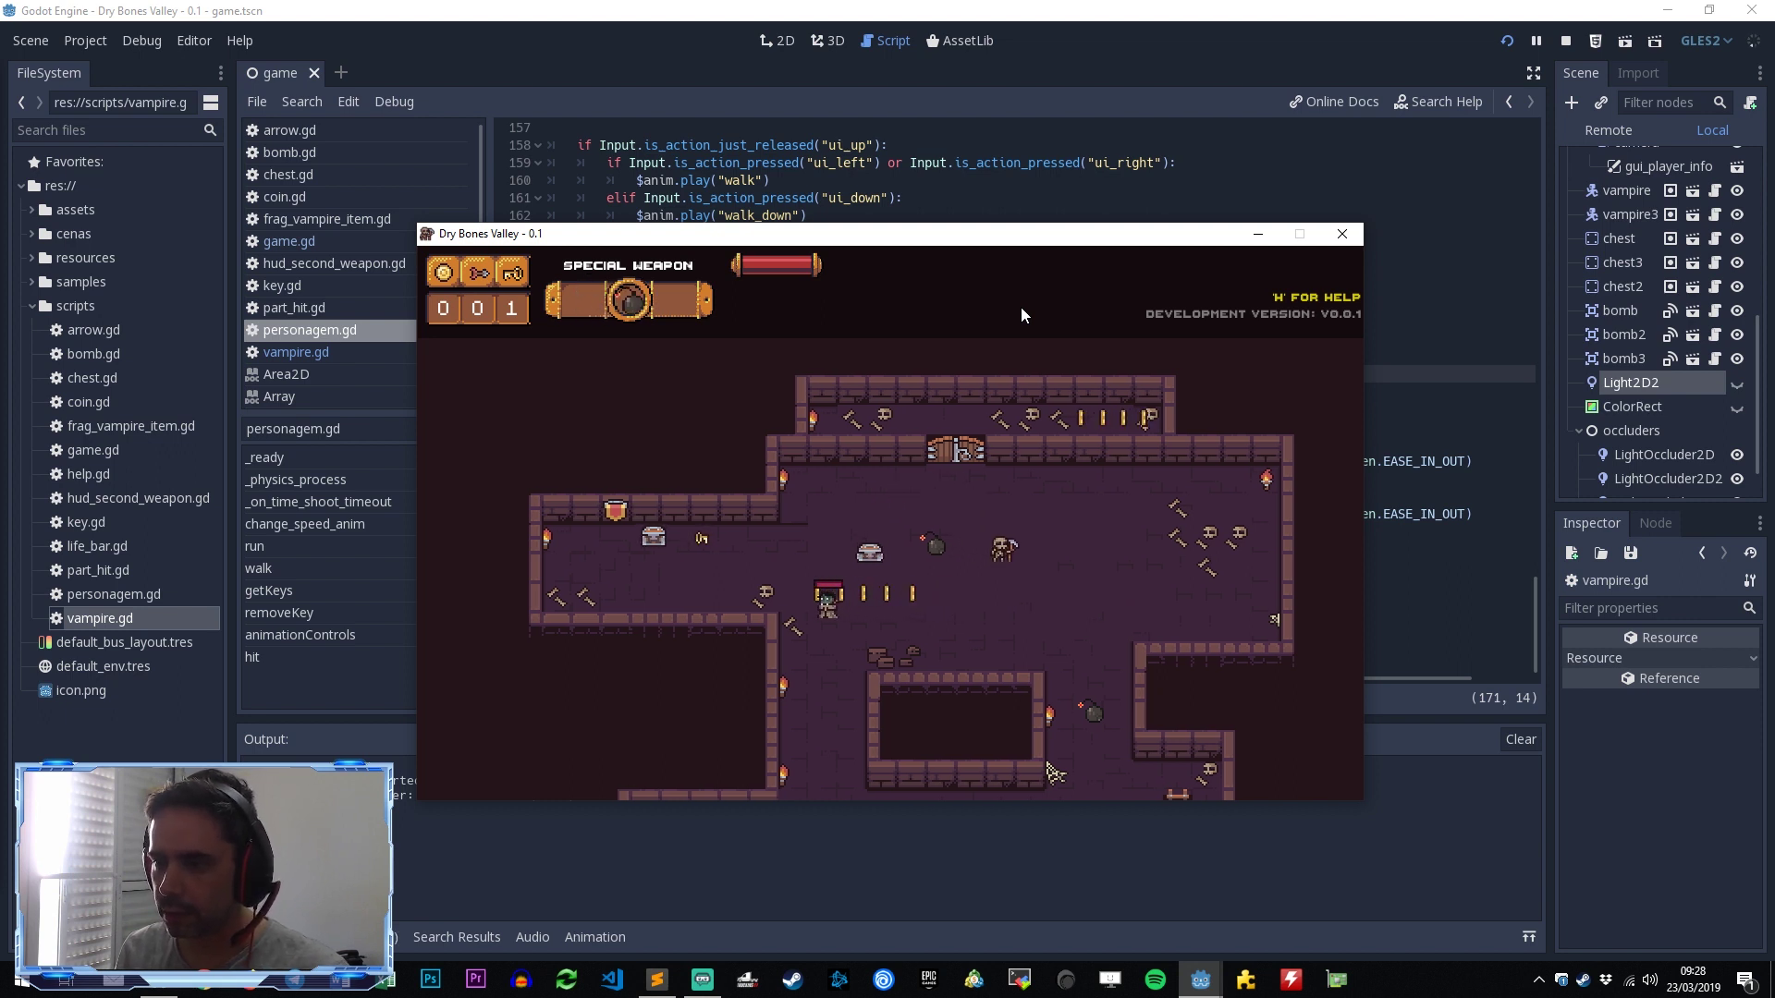
pyautogui.press('Left')
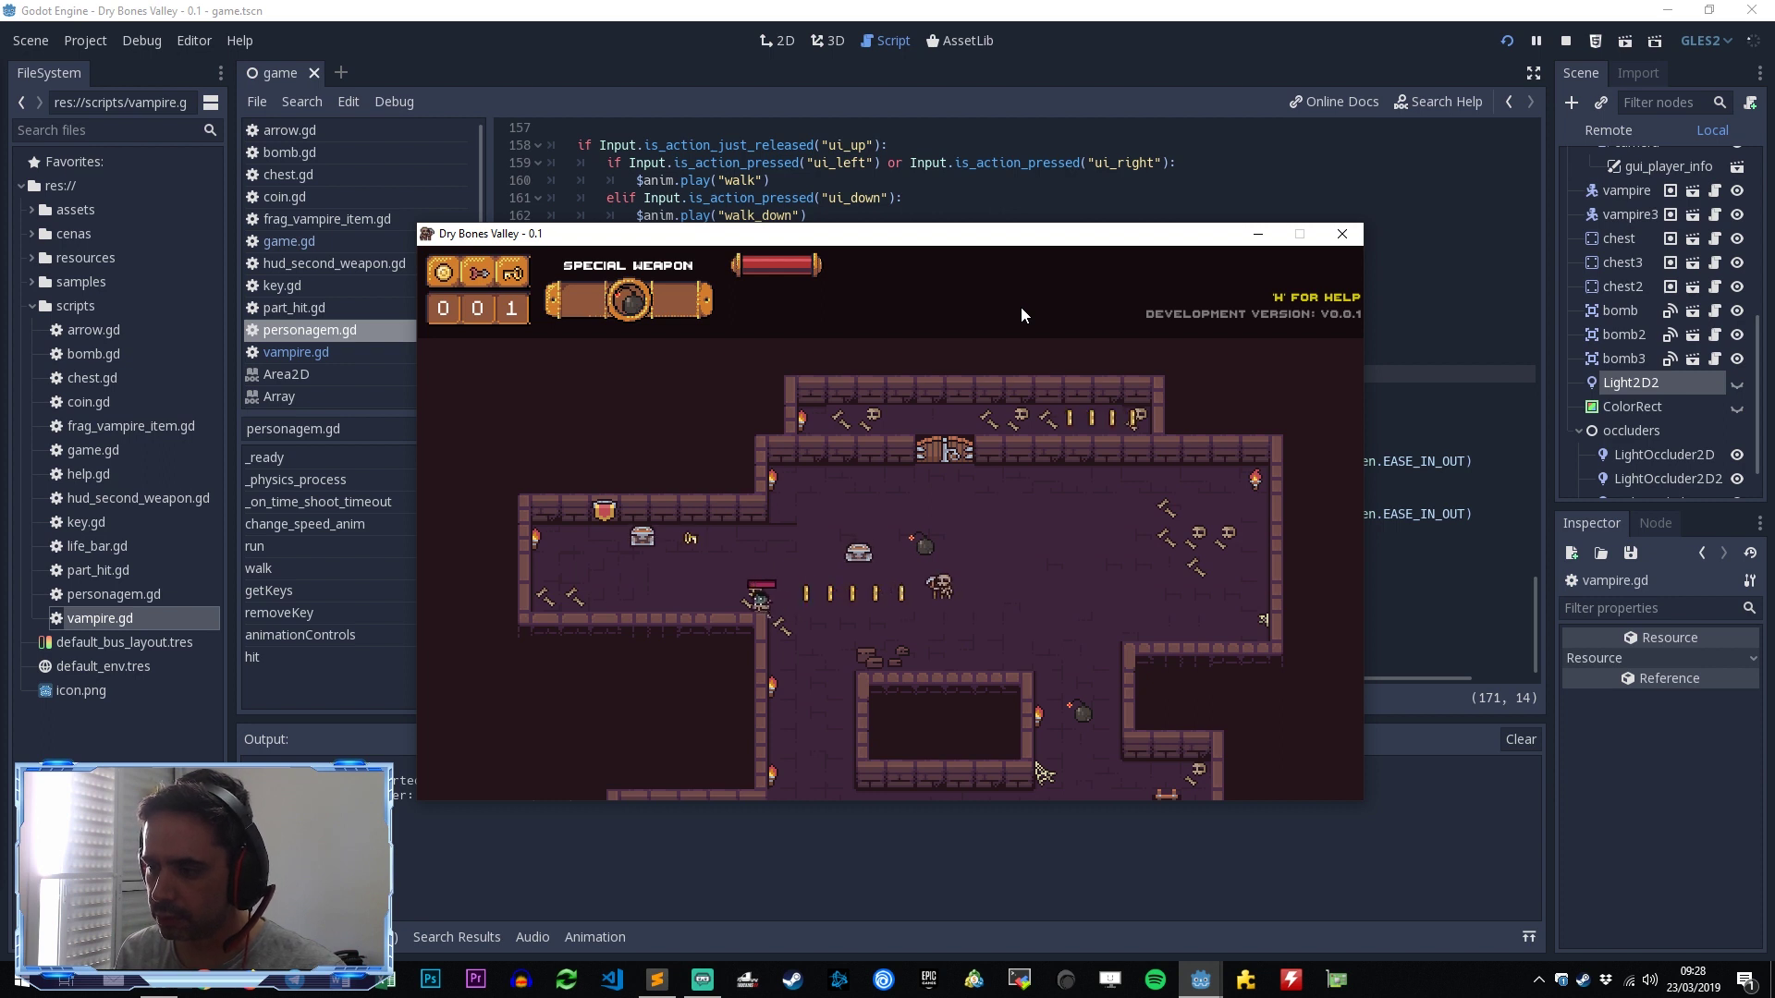
pyautogui.press('Left')
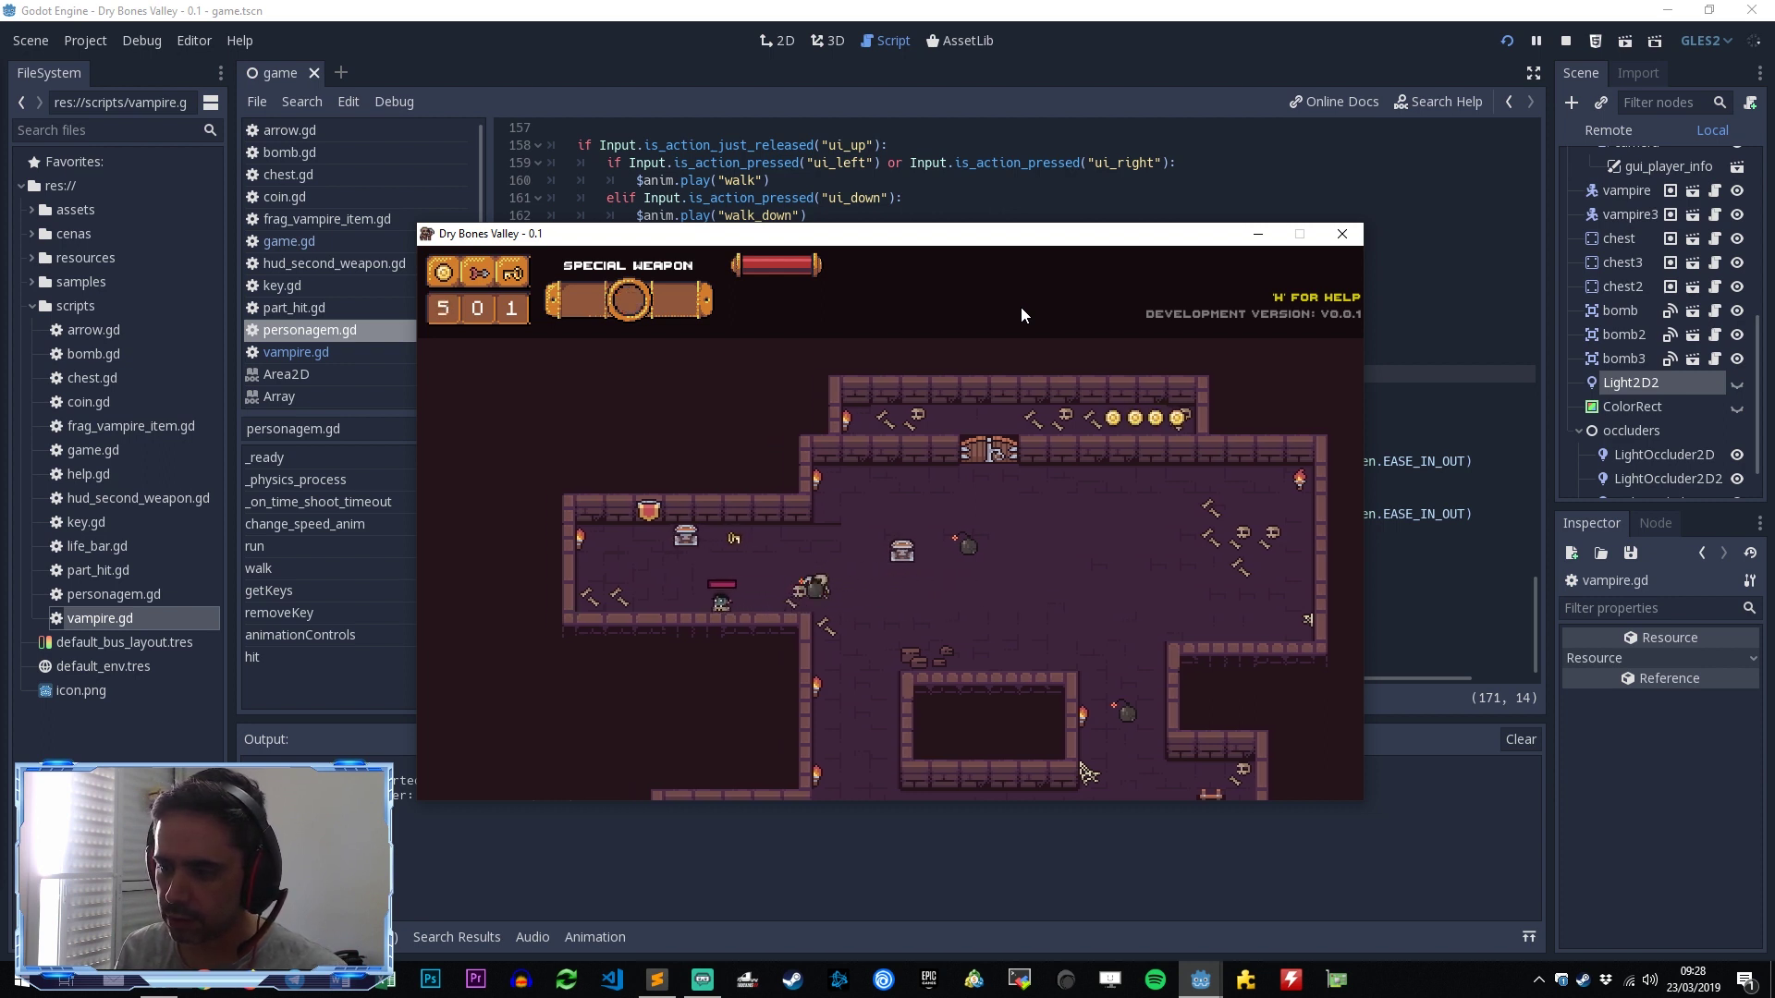
pyautogui.press('Left')
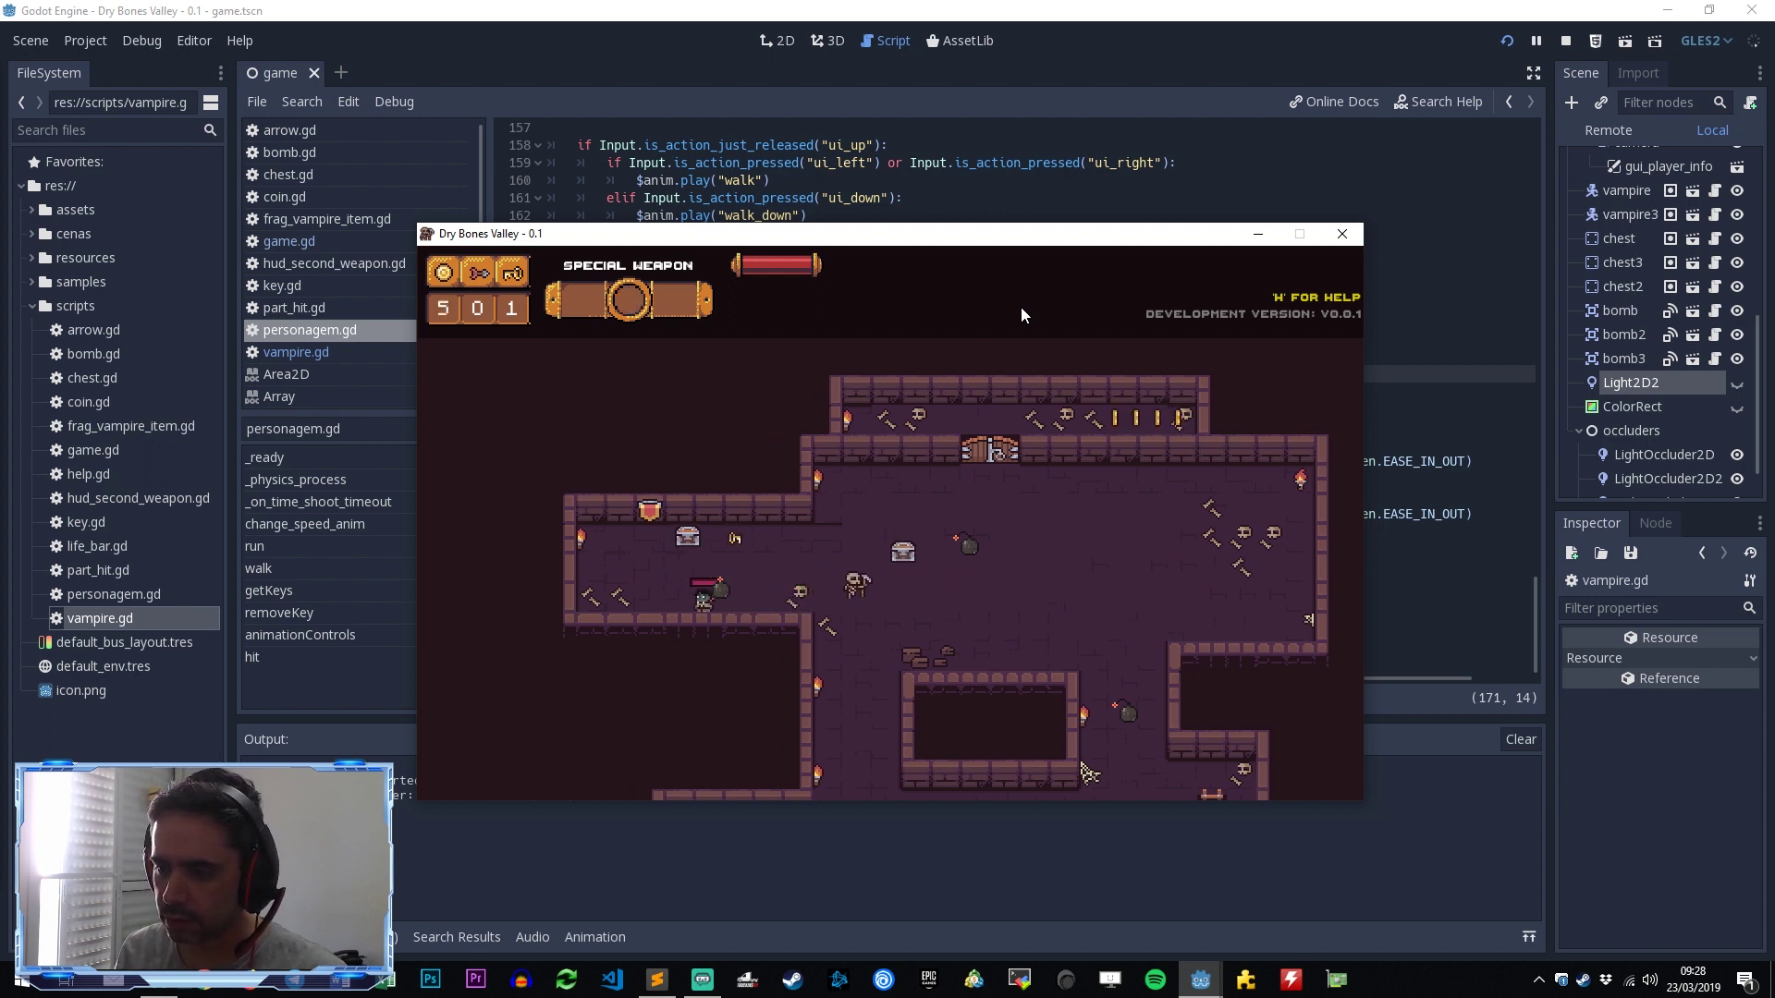
pyautogui.press('Left')
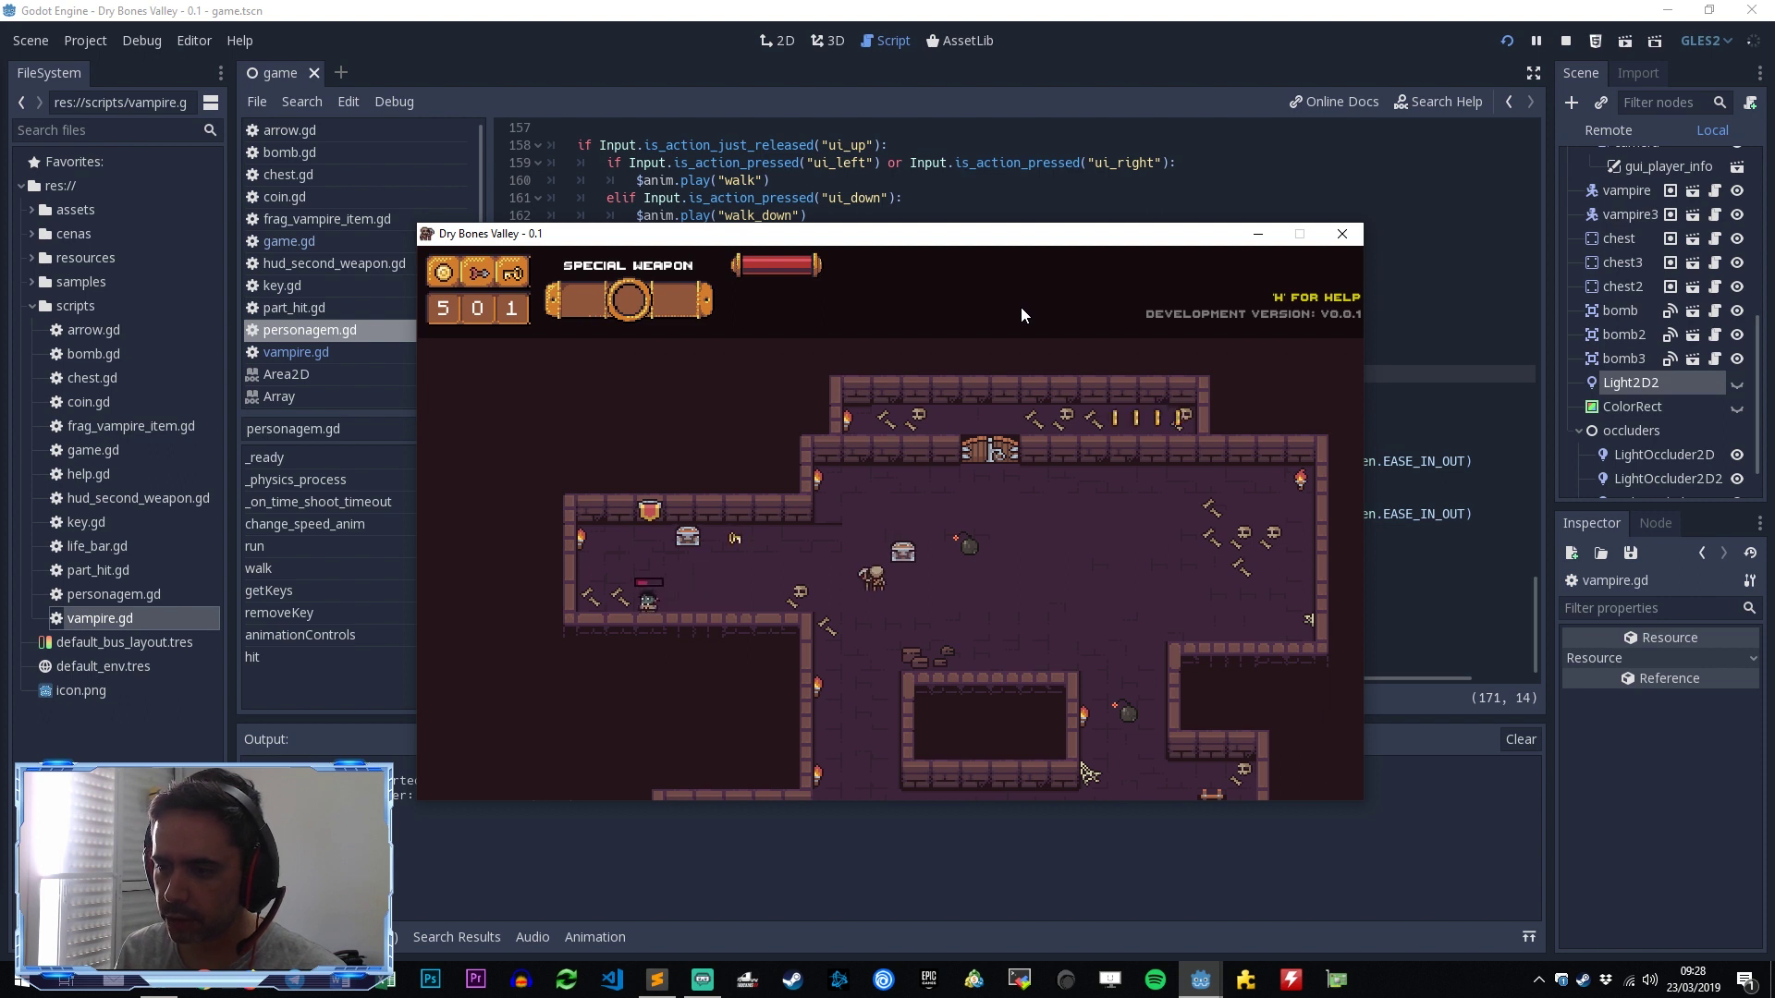
# Step: Open the chest's inventory, take everything with Q, and close it
pyautogui.press('e')
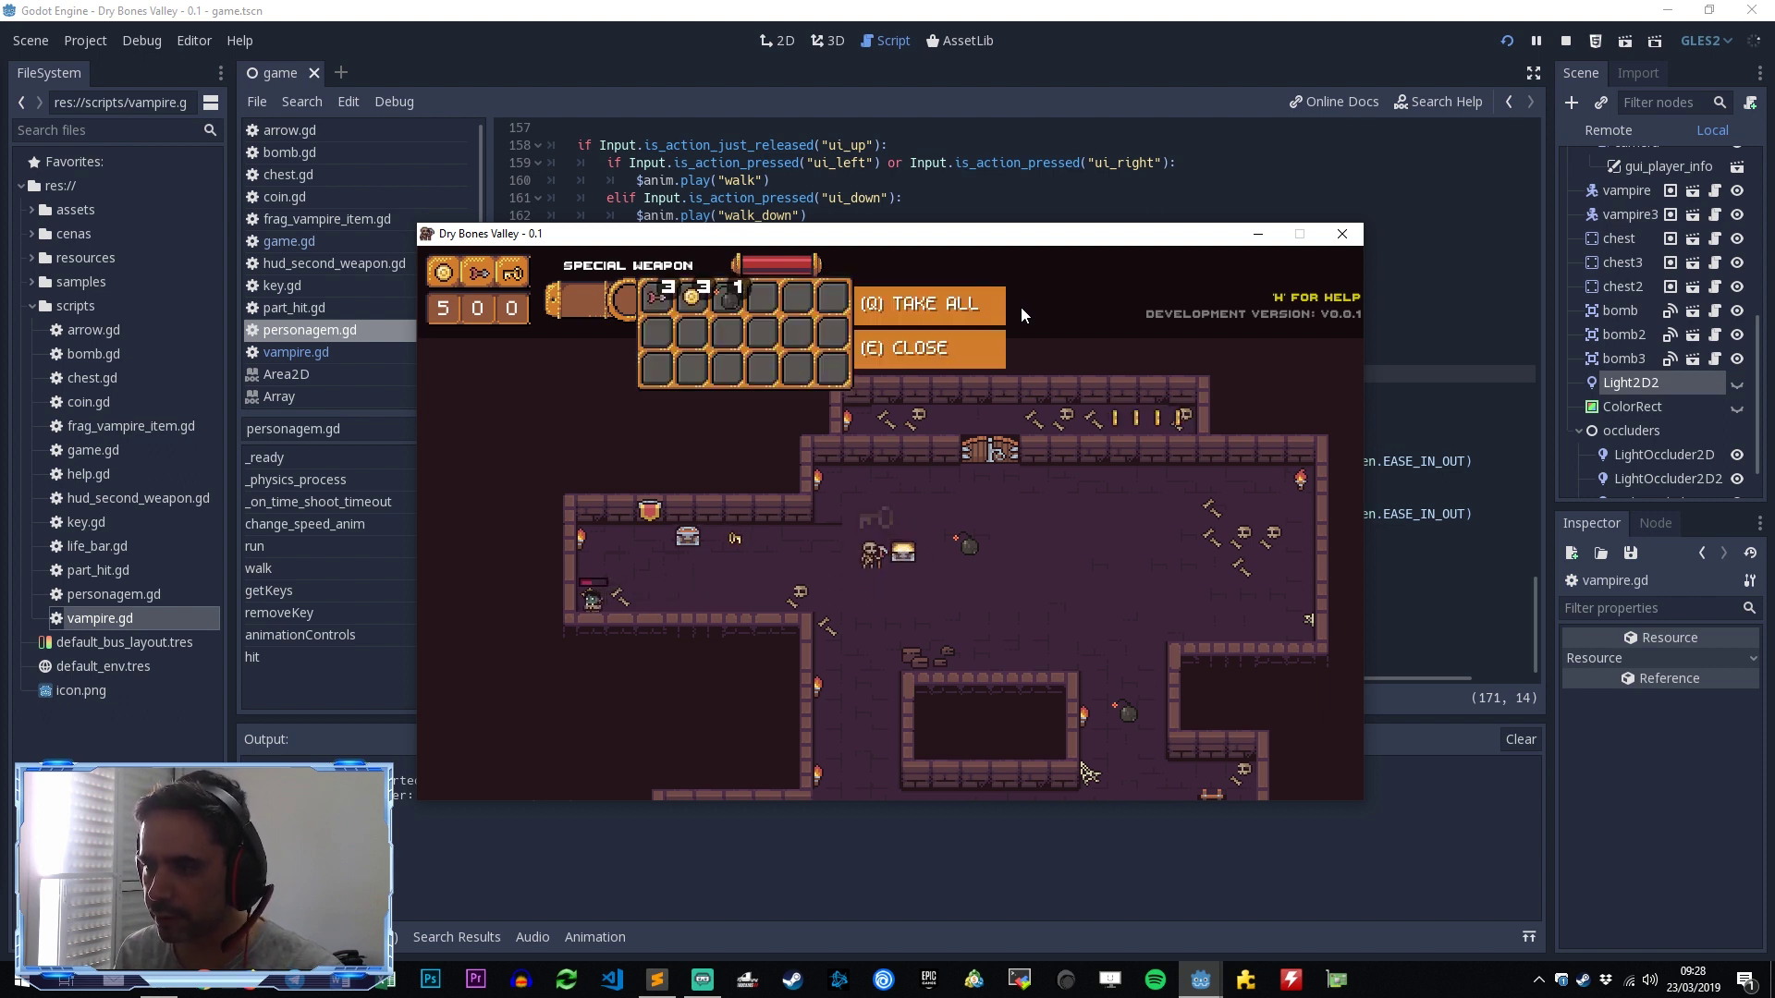
pyautogui.press('q')
pyautogui.press('Right')
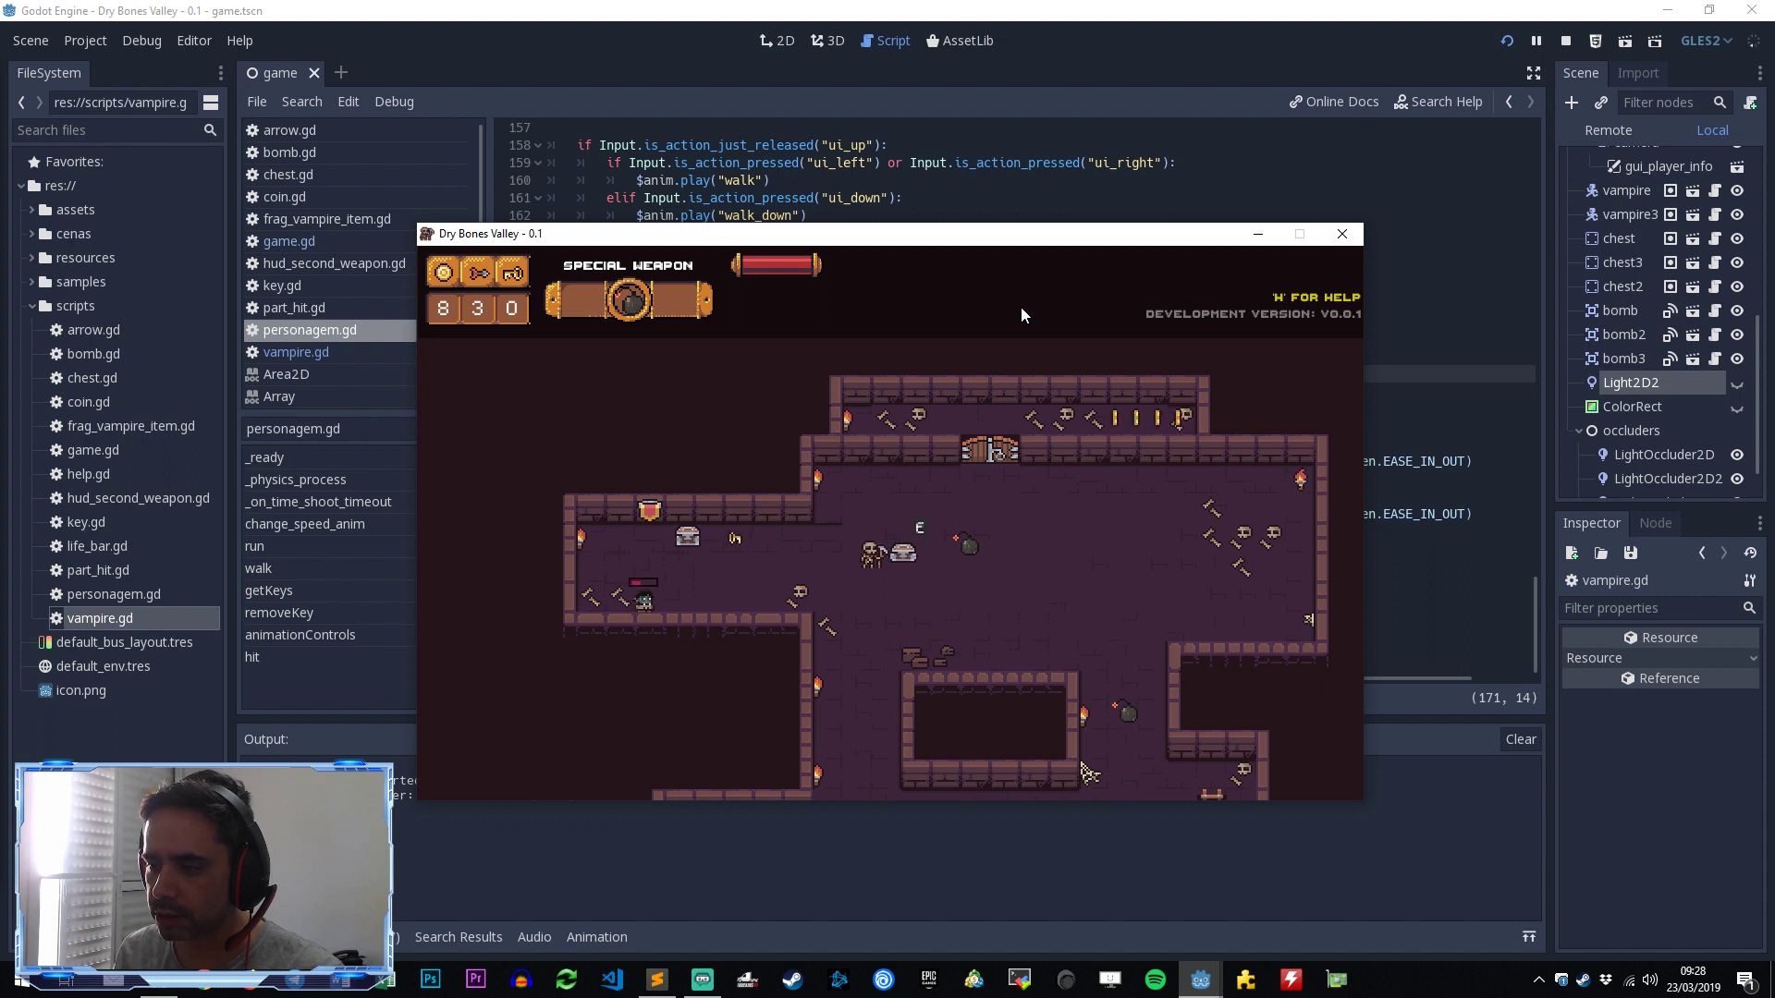
# Step: Walk right and attack the skeleton with the special weapon, leaving a red splat
pyautogui.press('Right')
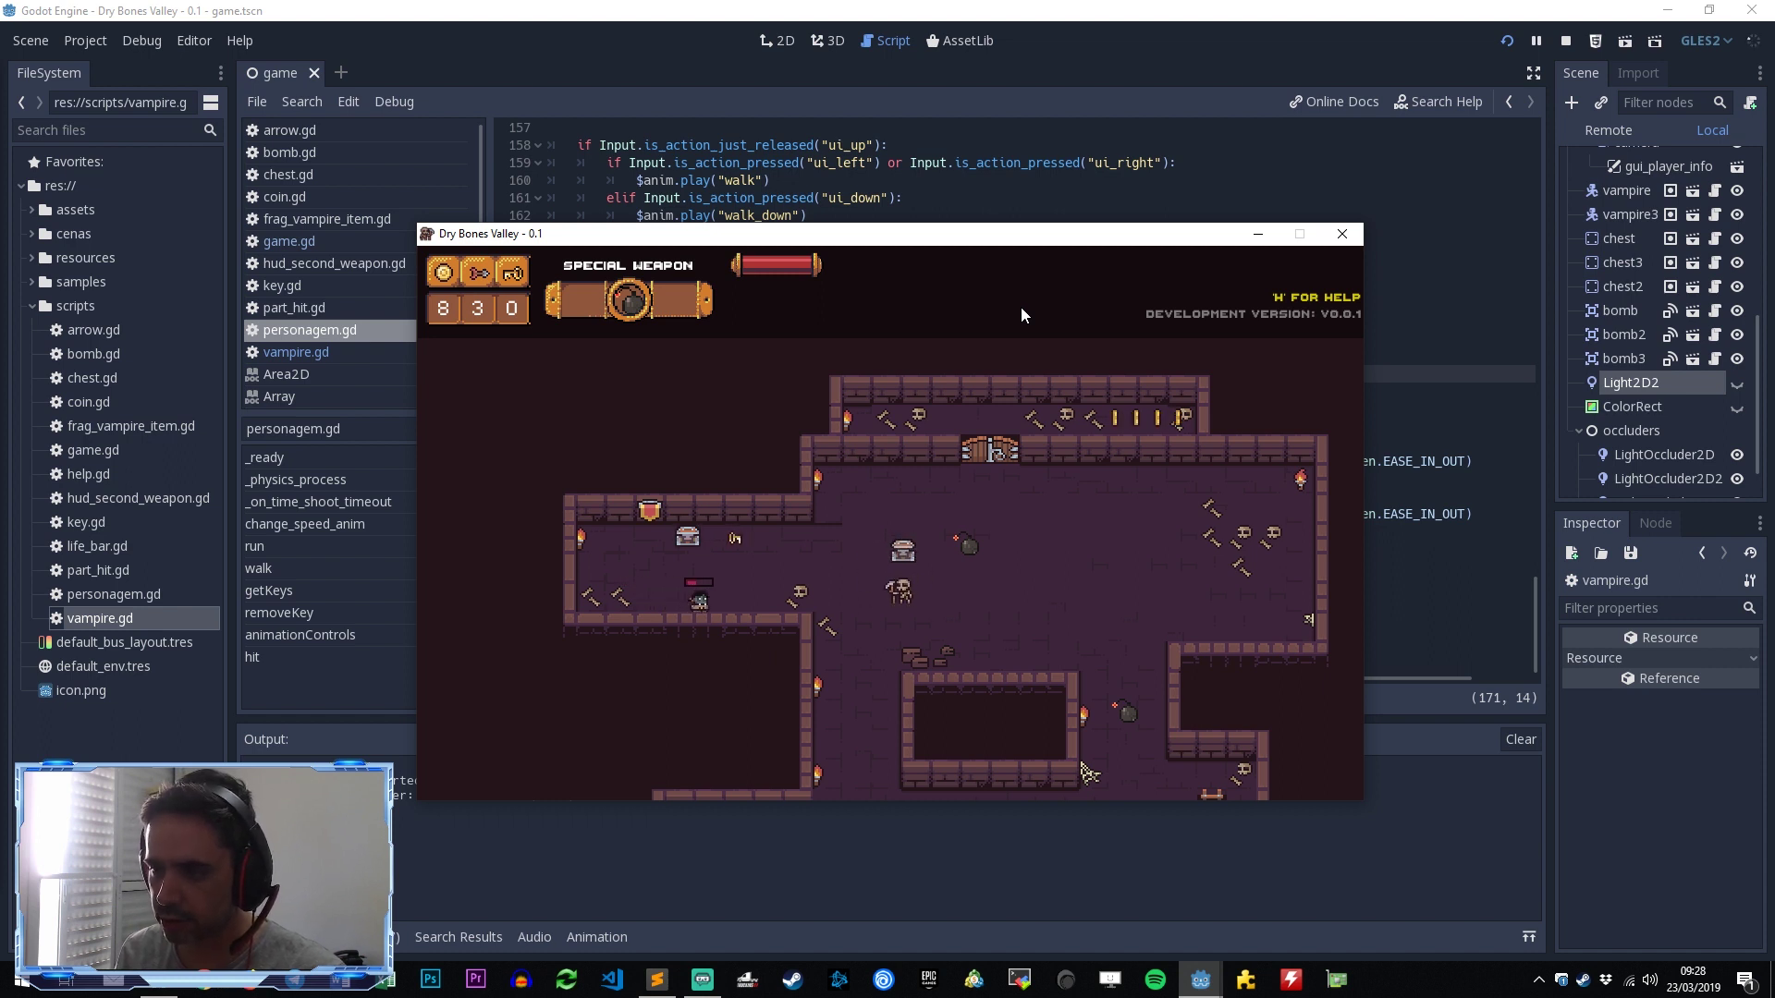
pyautogui.press('space')
pyautogui.press('Right')
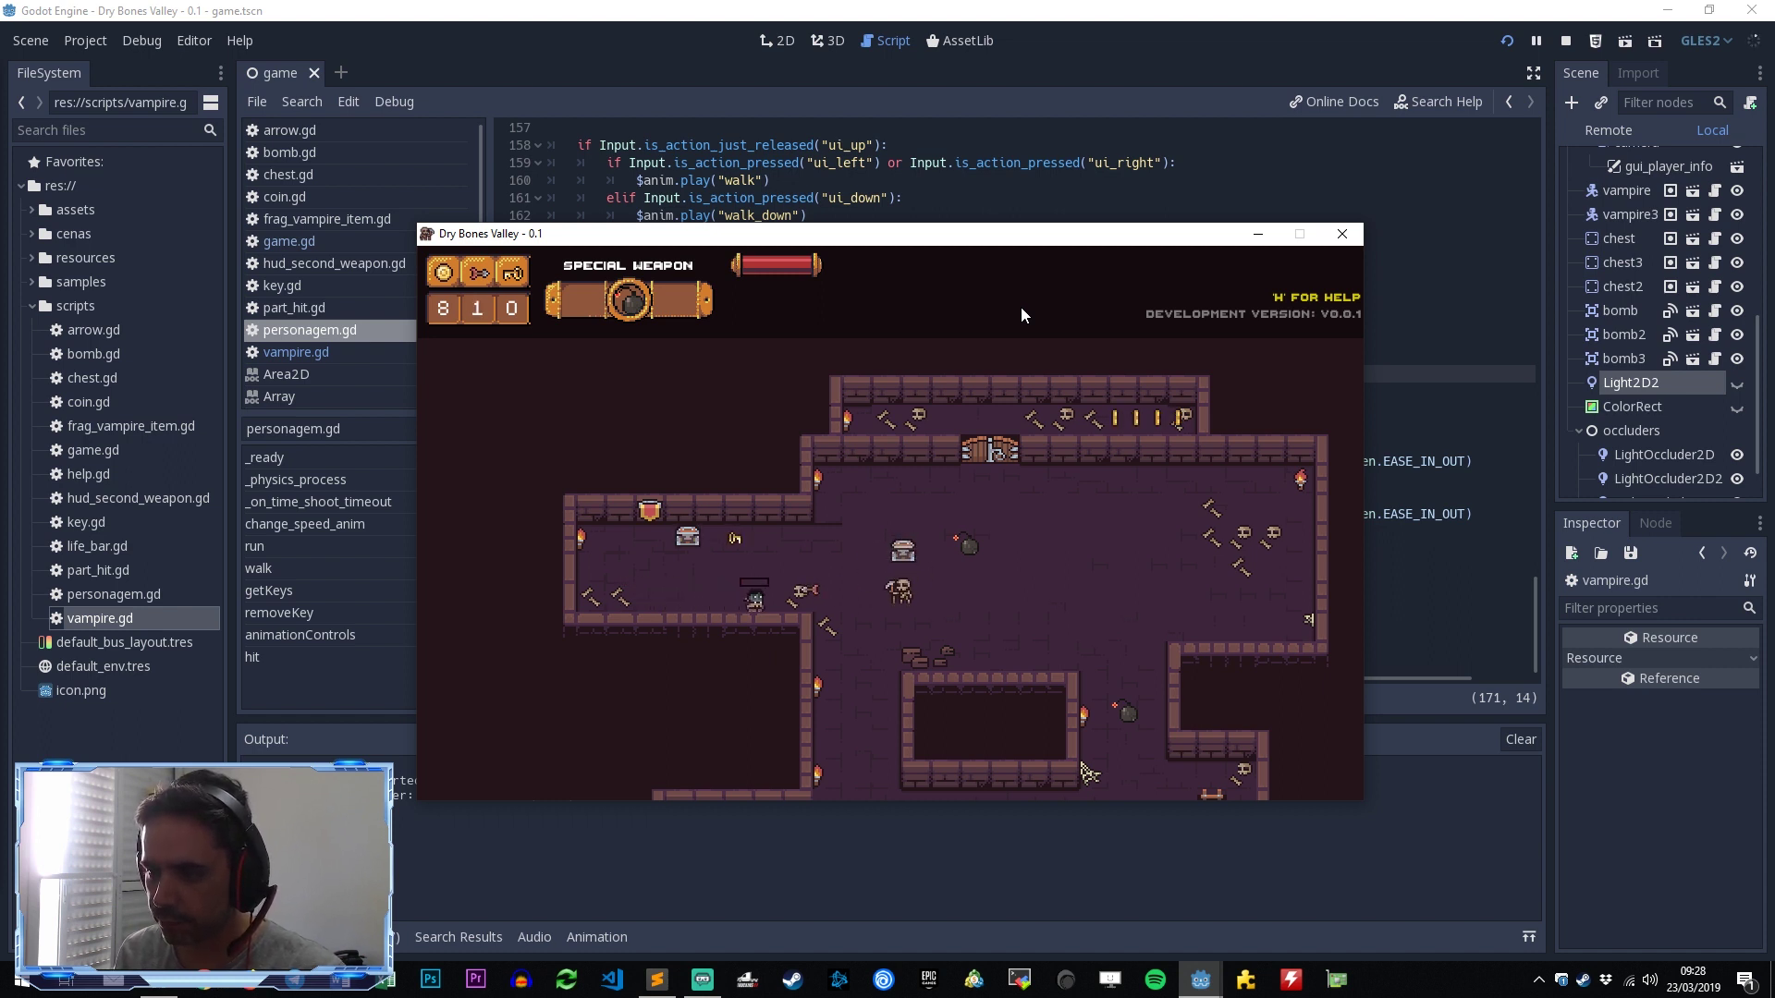
pyautogui.press('space')
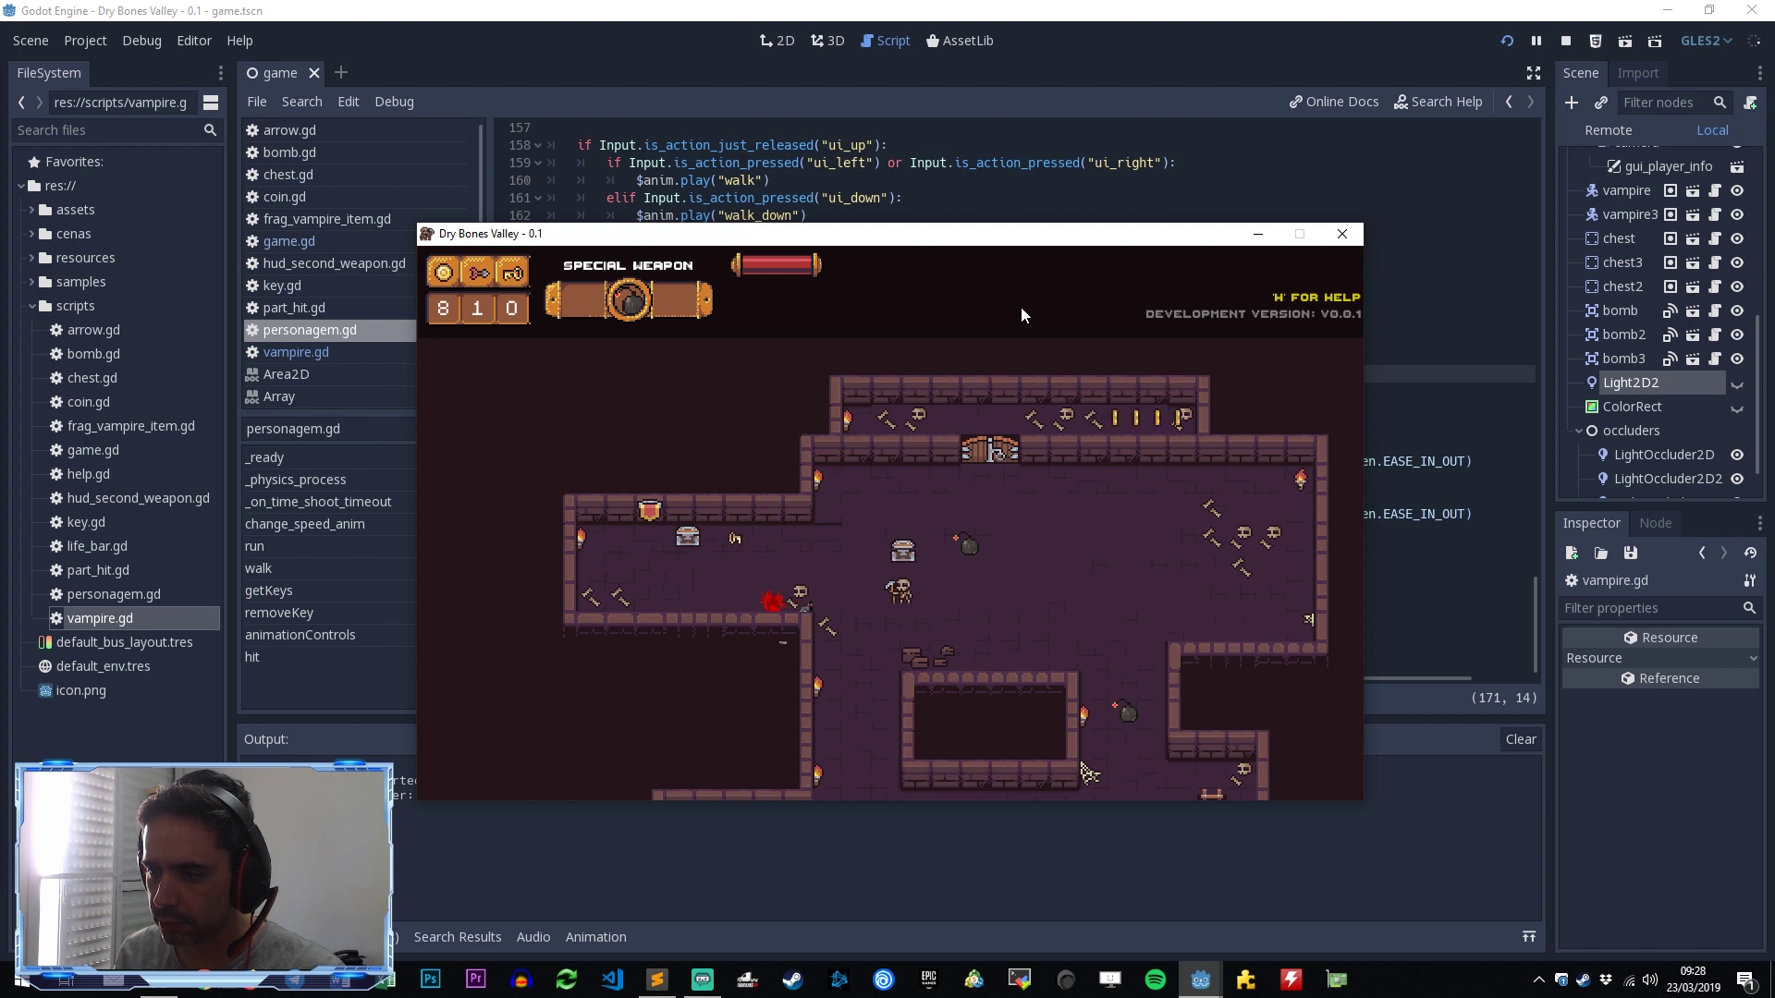
# Step: Walk the player down the corridor, then close the running game window
pyautogui.press('Down')
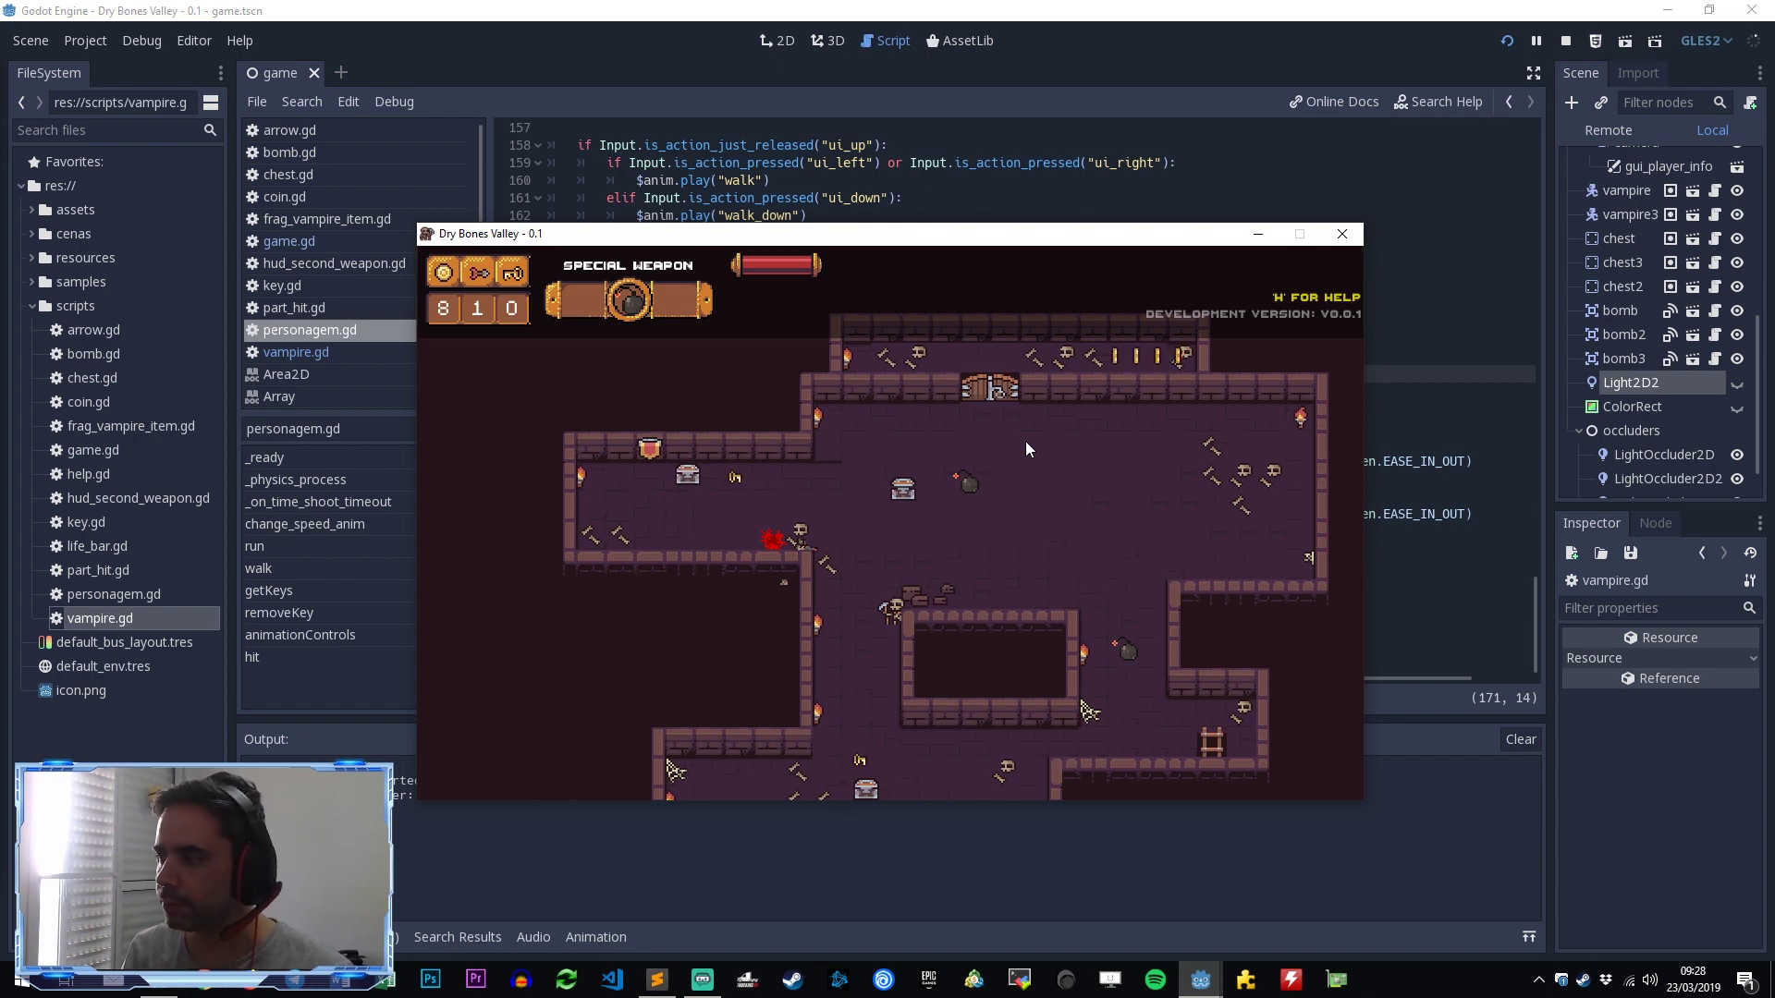
pyautogui.press('Down')
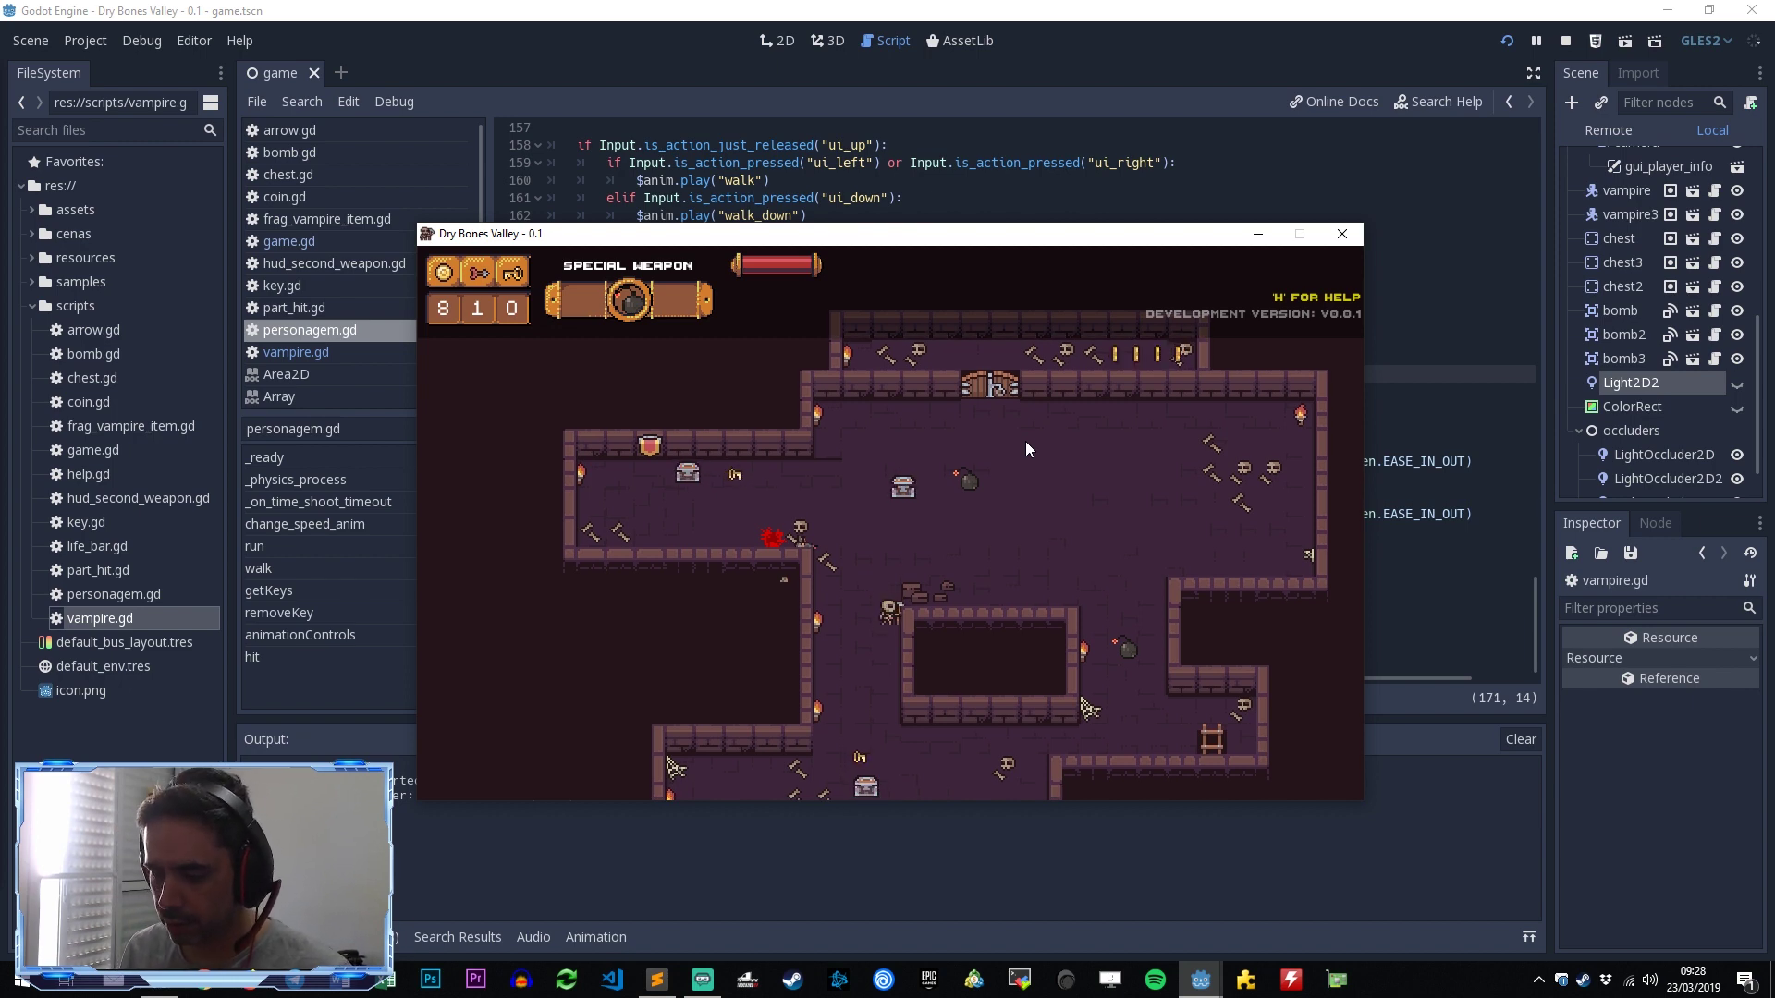
pyautogui.press('Right')
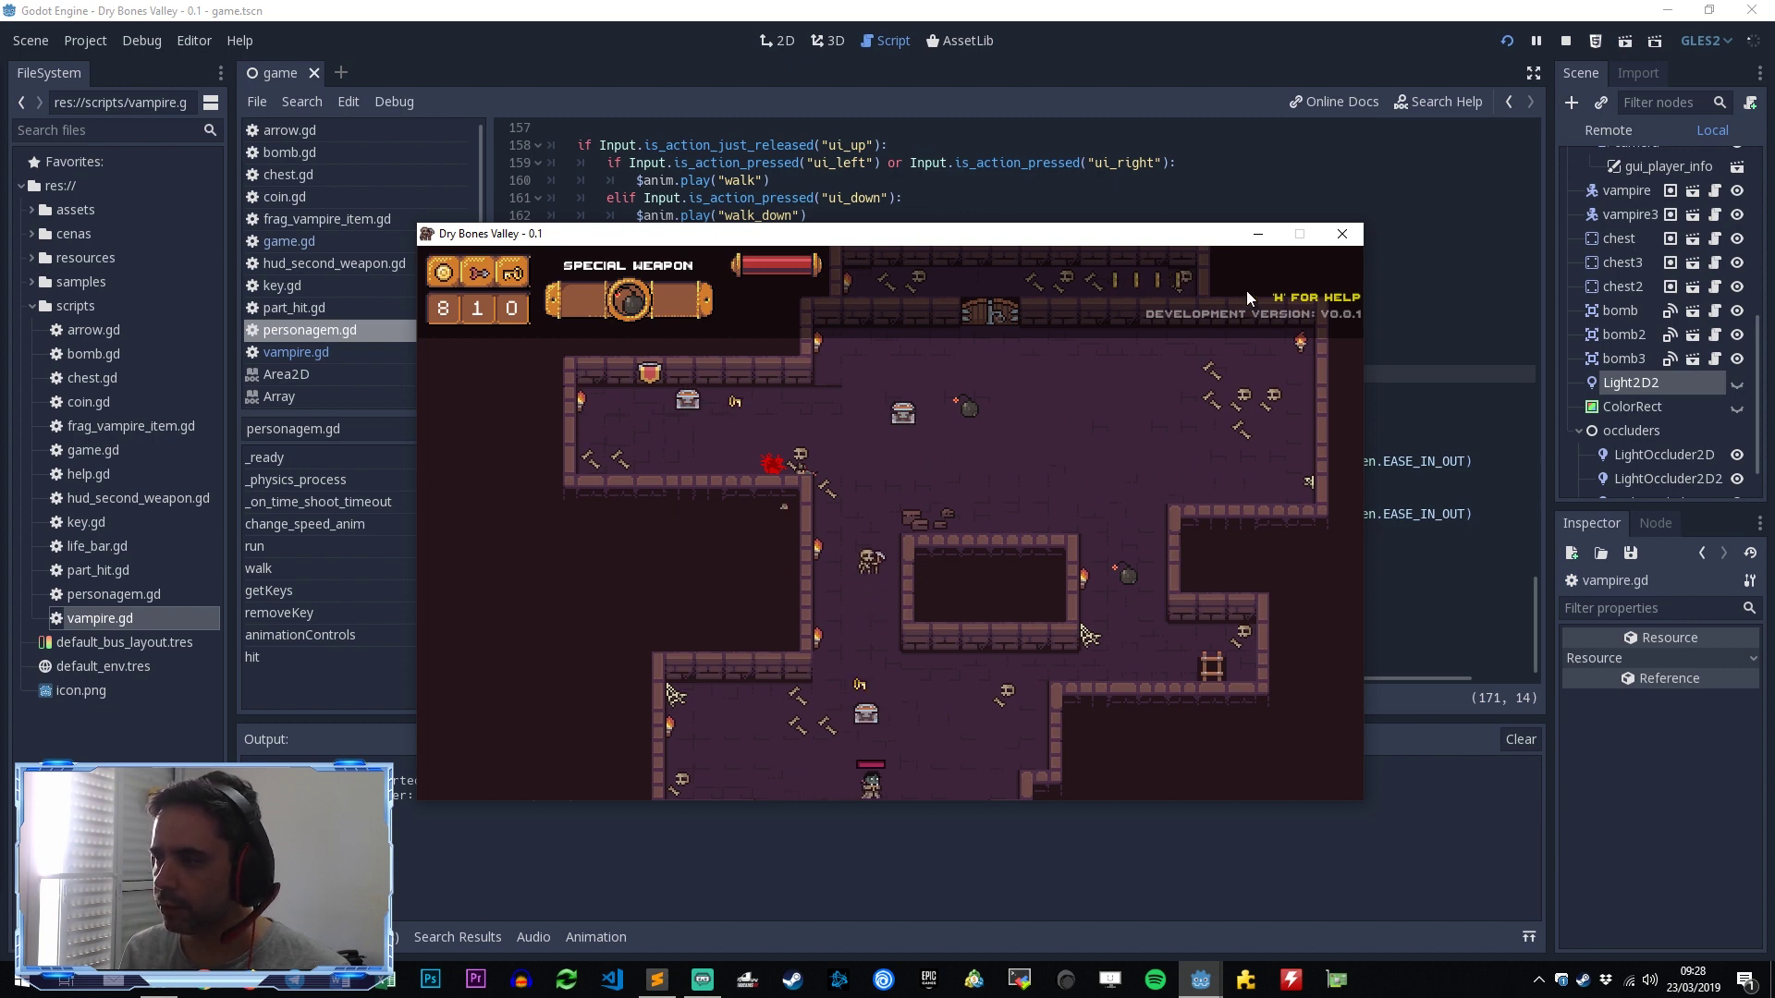
pyautogui.click(1340, 239)
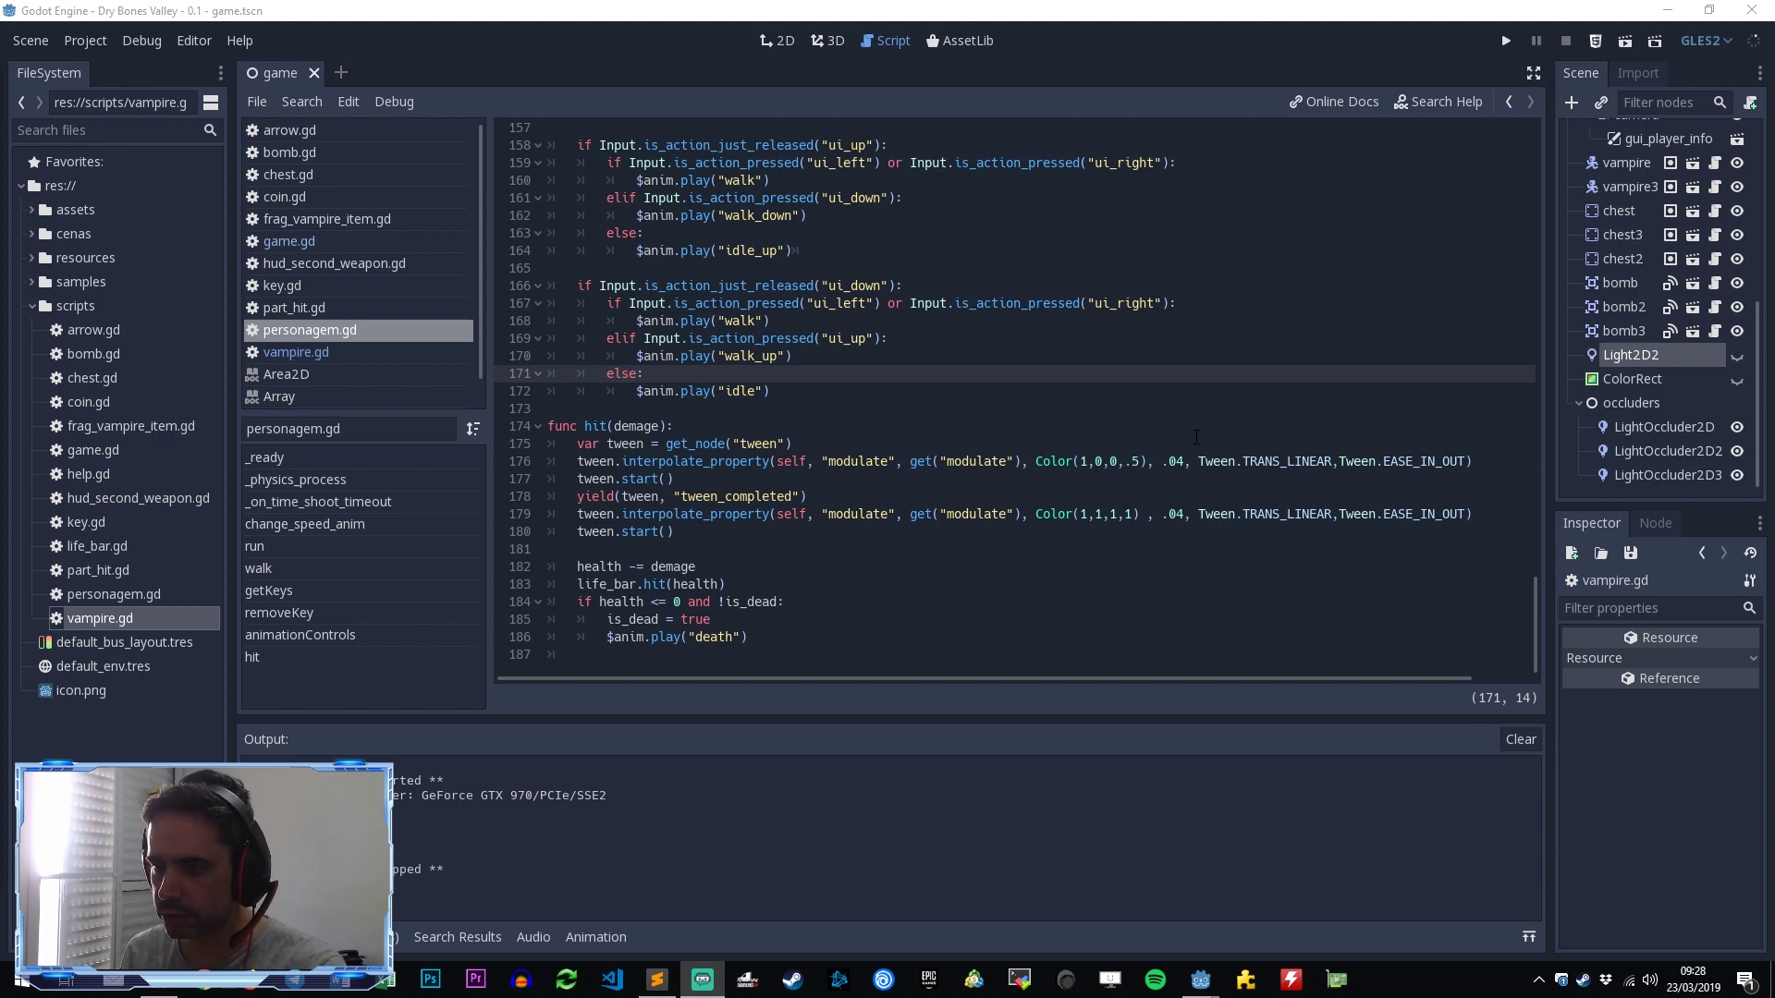
# Step: In the zoomed 2D view, drag Light2D2 down-right over the dungeon, then save and run with F5
pyautogui.hotkey('ctrl', 'F1')
pyautogui.scroll(2, 806, 497)
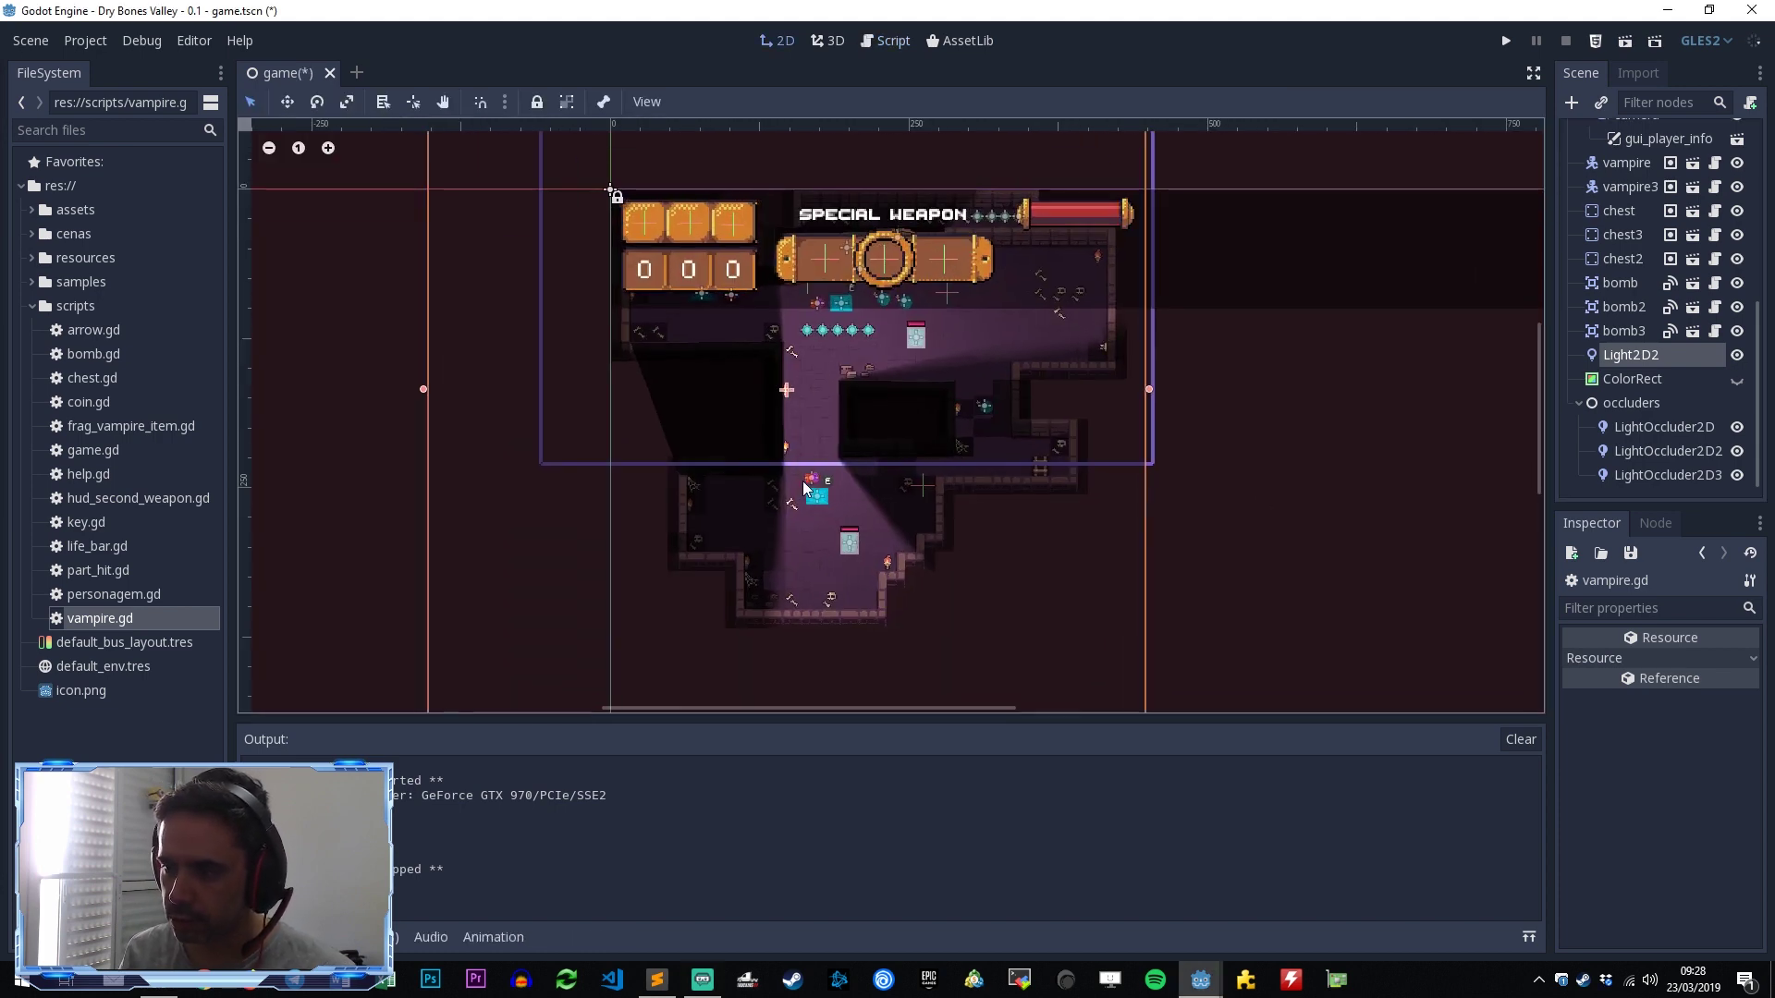
pyautogui.scroll(2, 805, 493)
pyautogui.scroll(2, 805, 488)
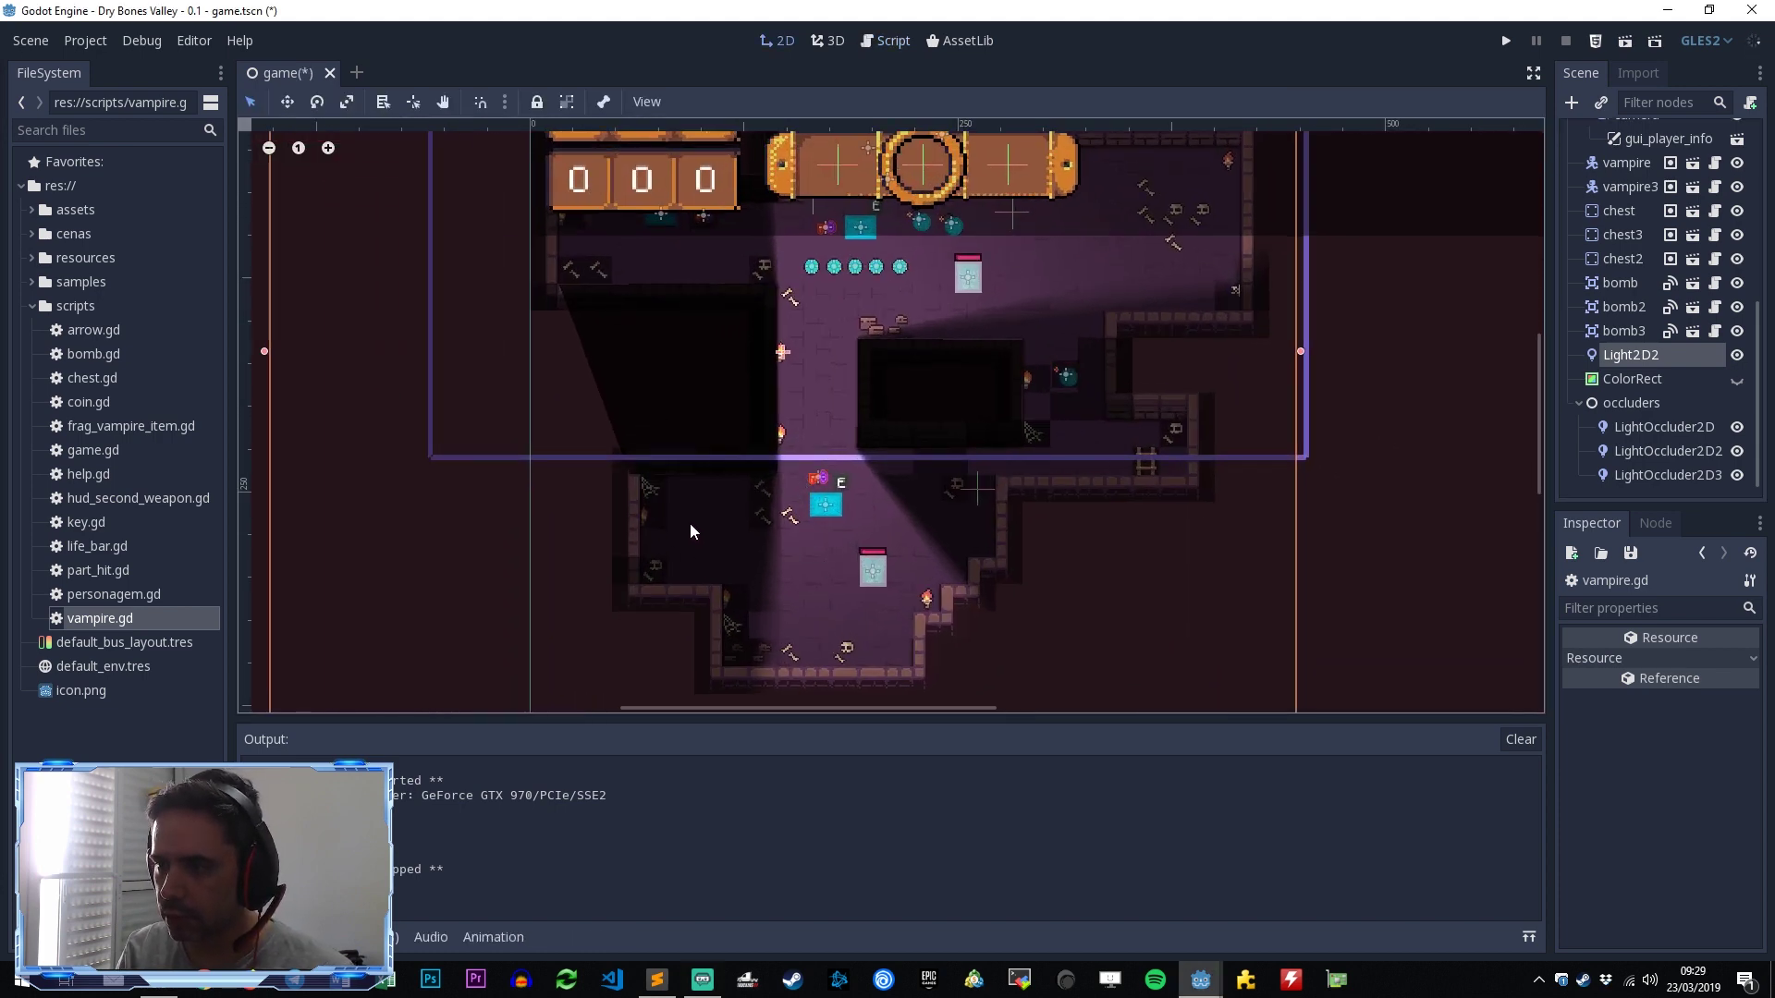
pyautogui.moveTo(690, 530)
pyautogui.mouseDown()
pyautogui.moveTo(724, 627)
pyautogui.moveTo(688, 522)
pyautogui.mouseUp()
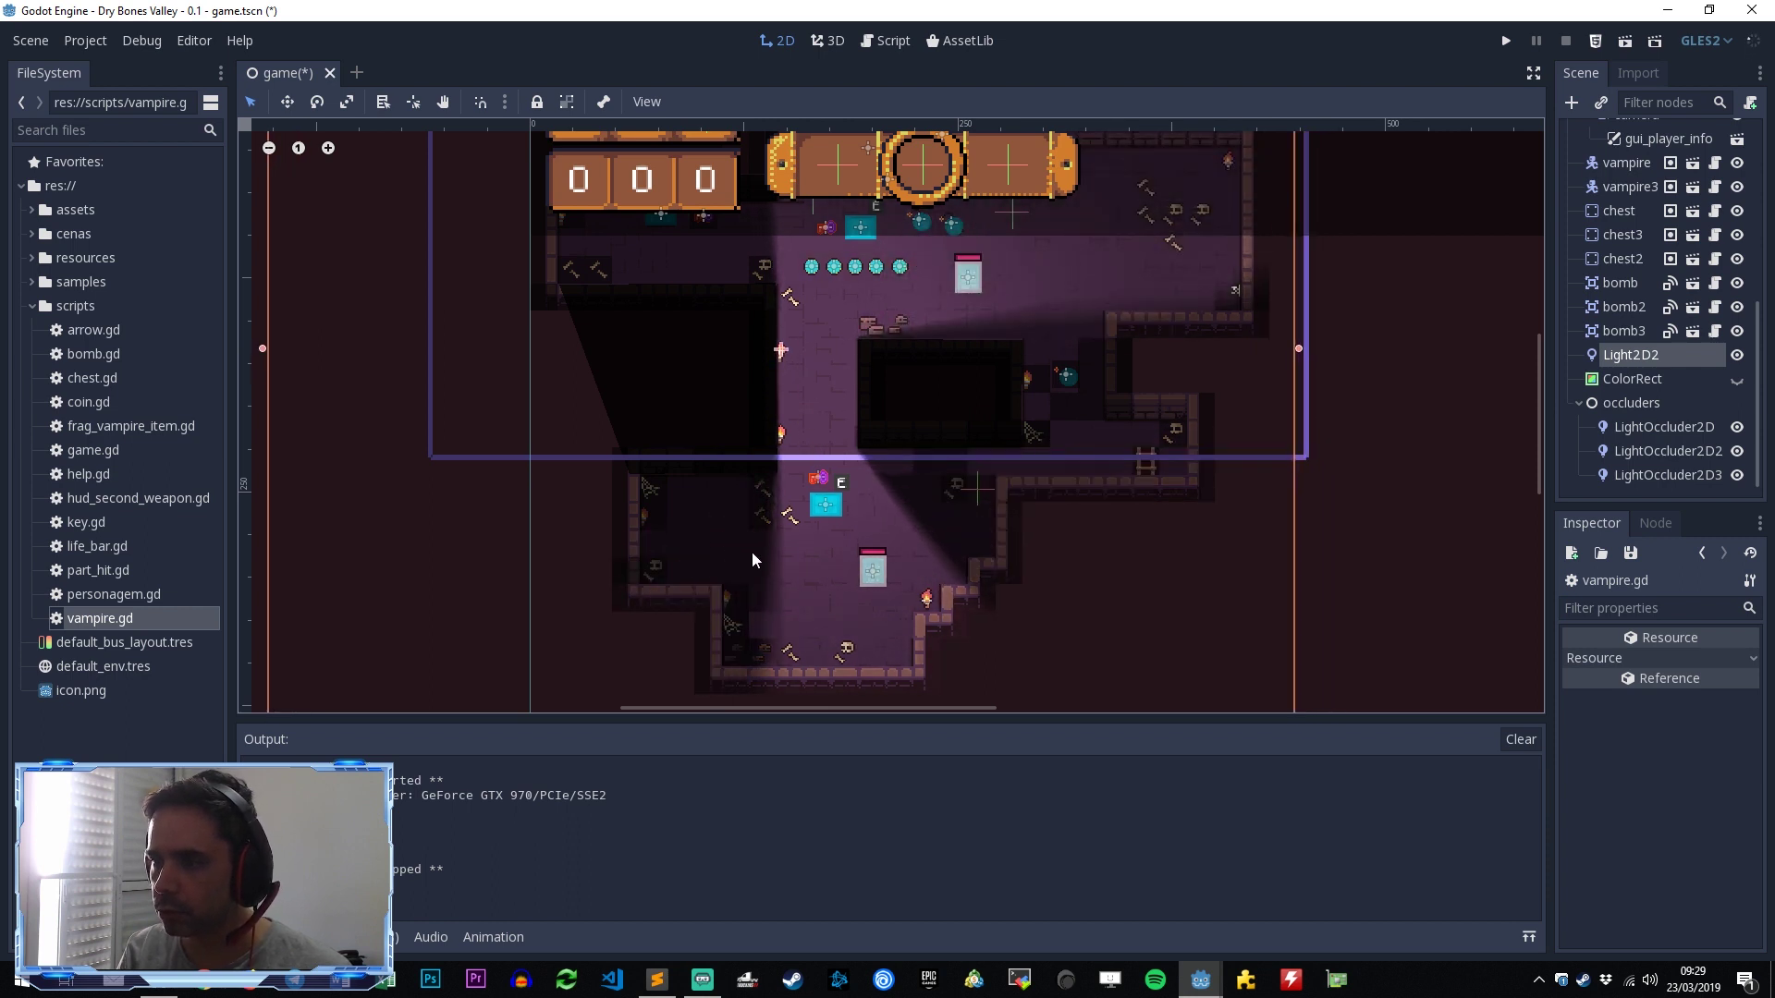
pyautogui.press('F5')
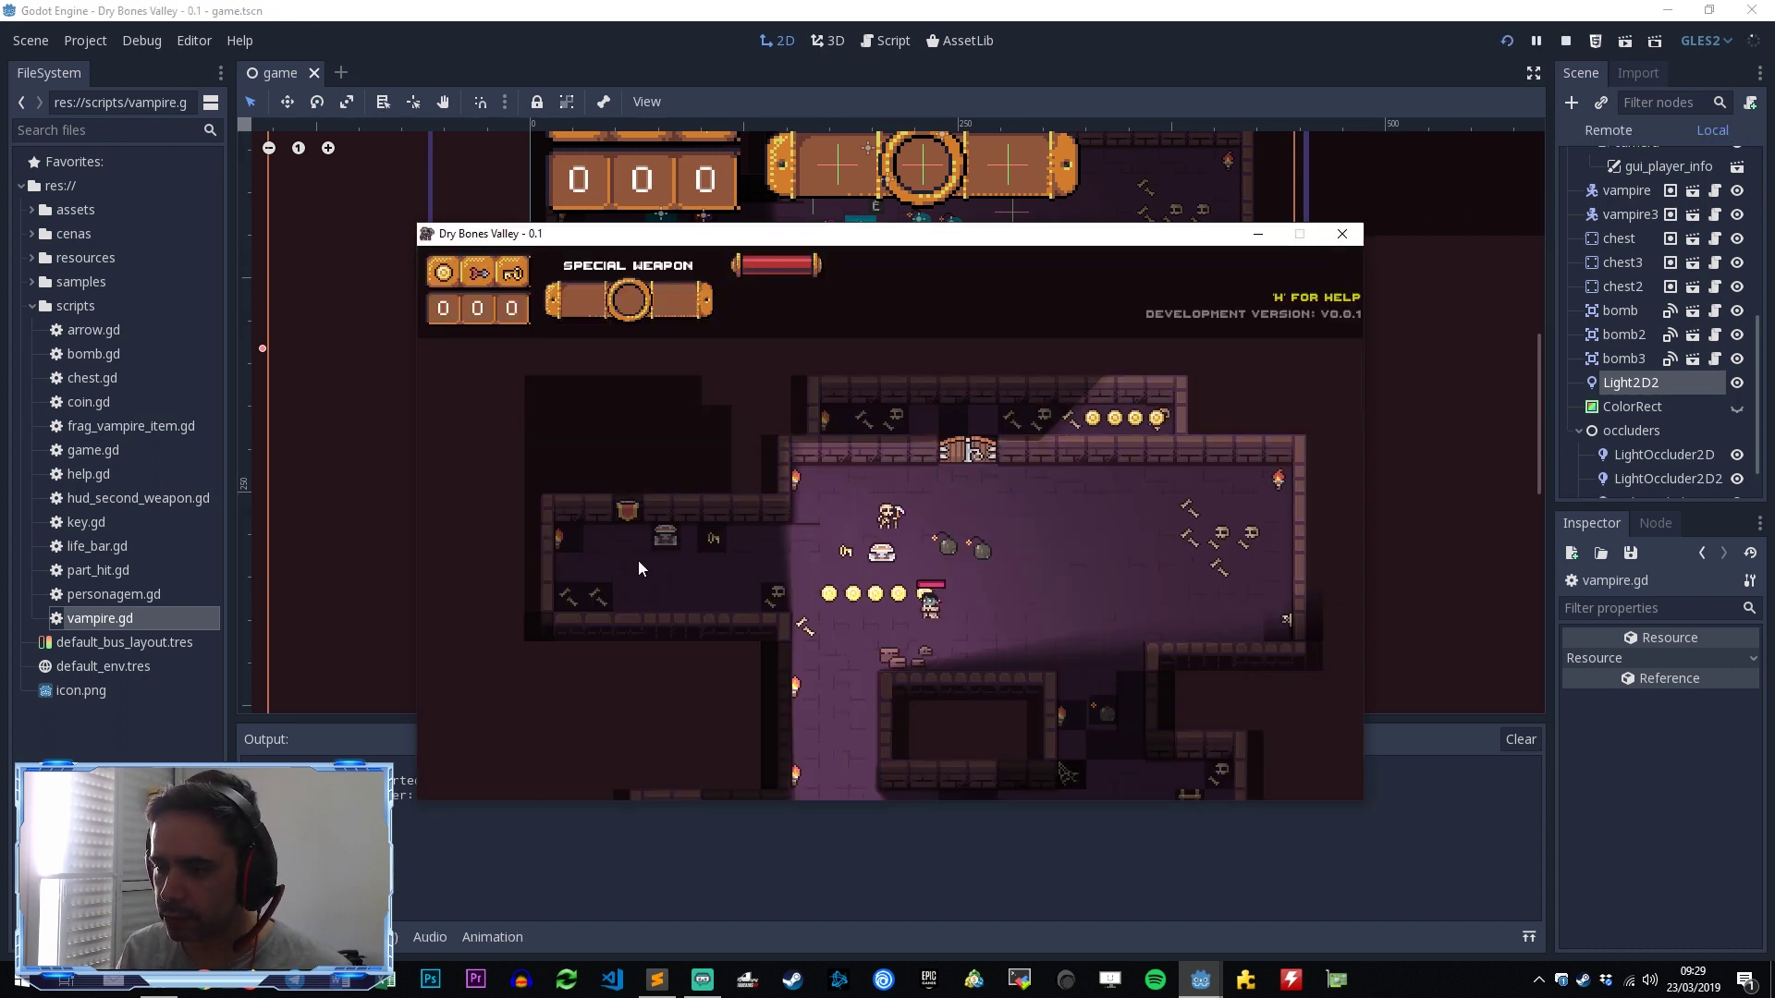
# Step: Walk the player up, left, right and down through the lit rooms, collecting a coin
pyautogui.press('Up')
pyautogui.press('Up')
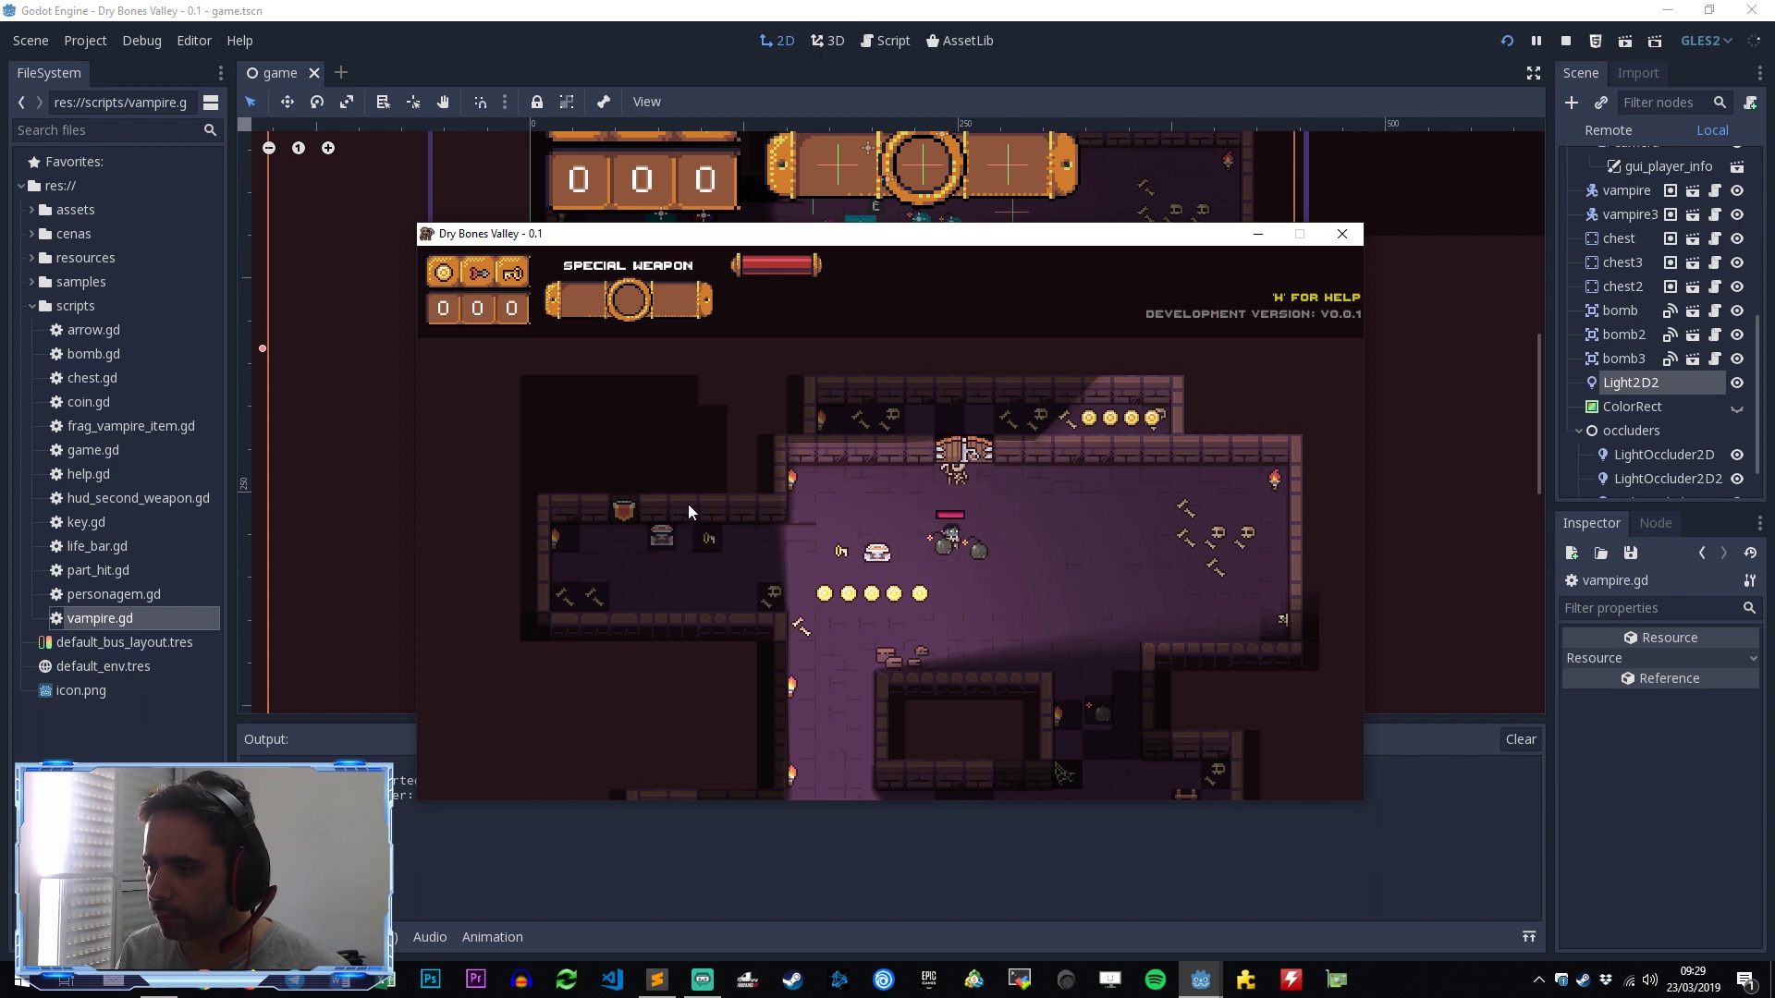
pyautogui.press('Left')
pyautogui.press('Left')
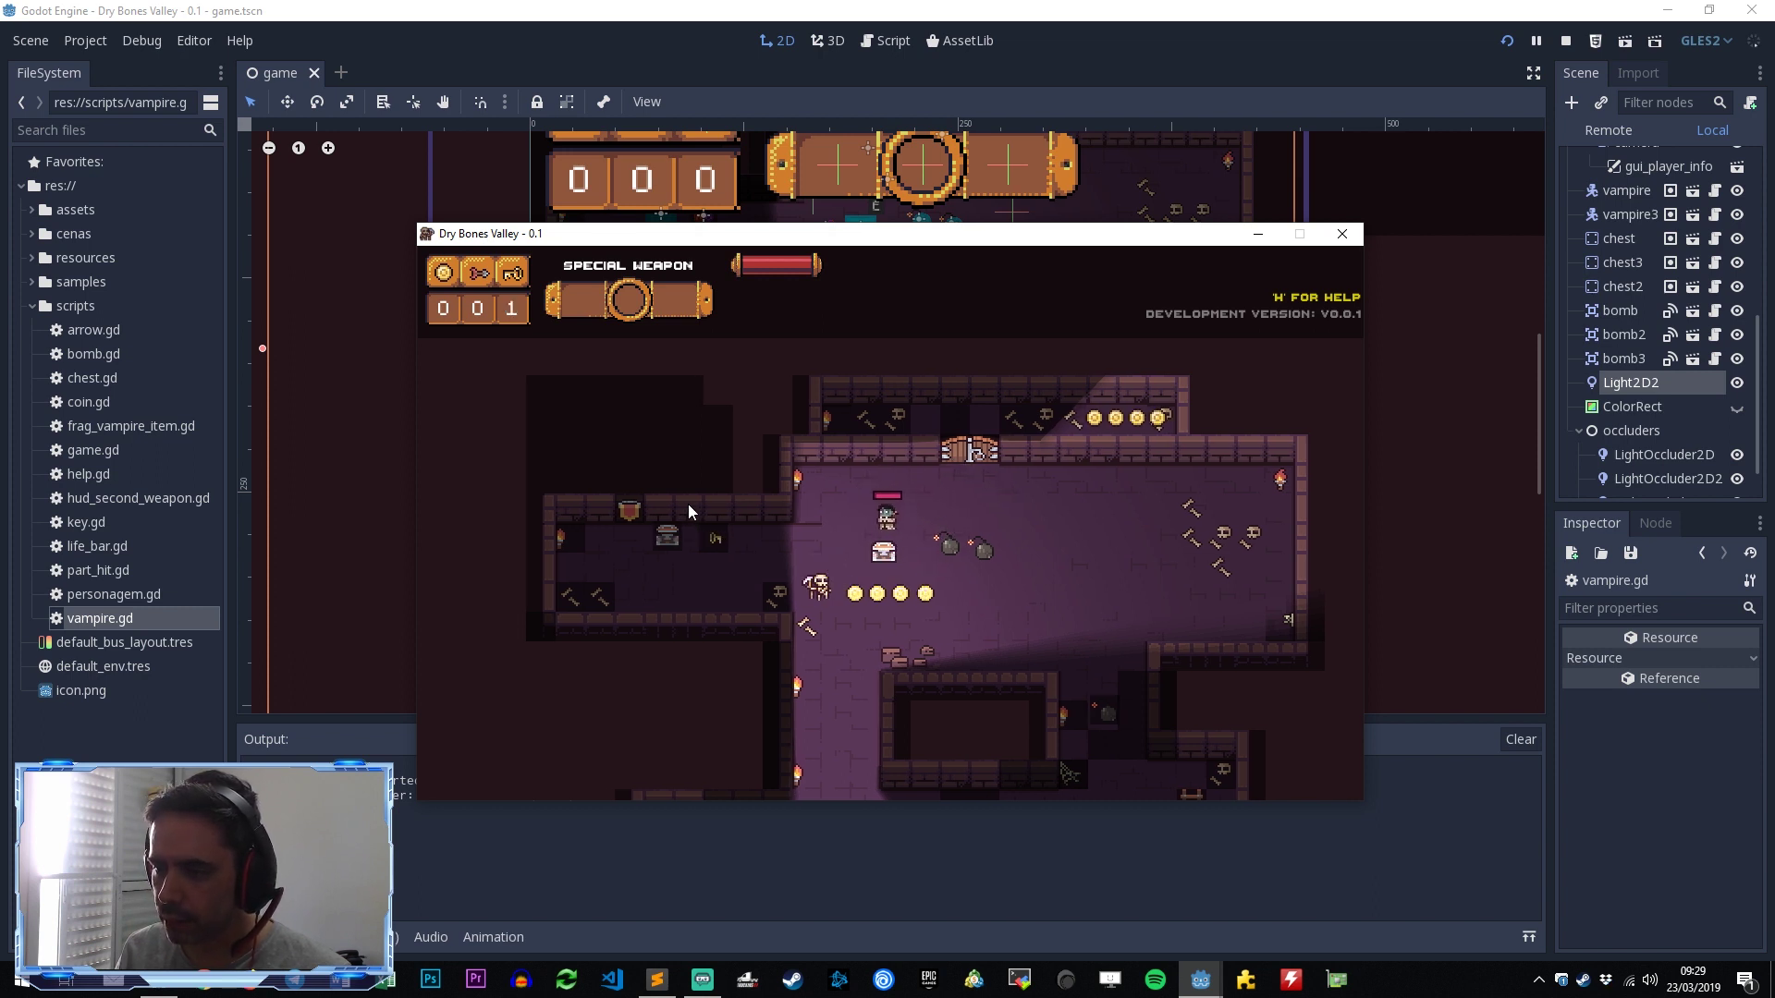
pyautogui.press('Left')
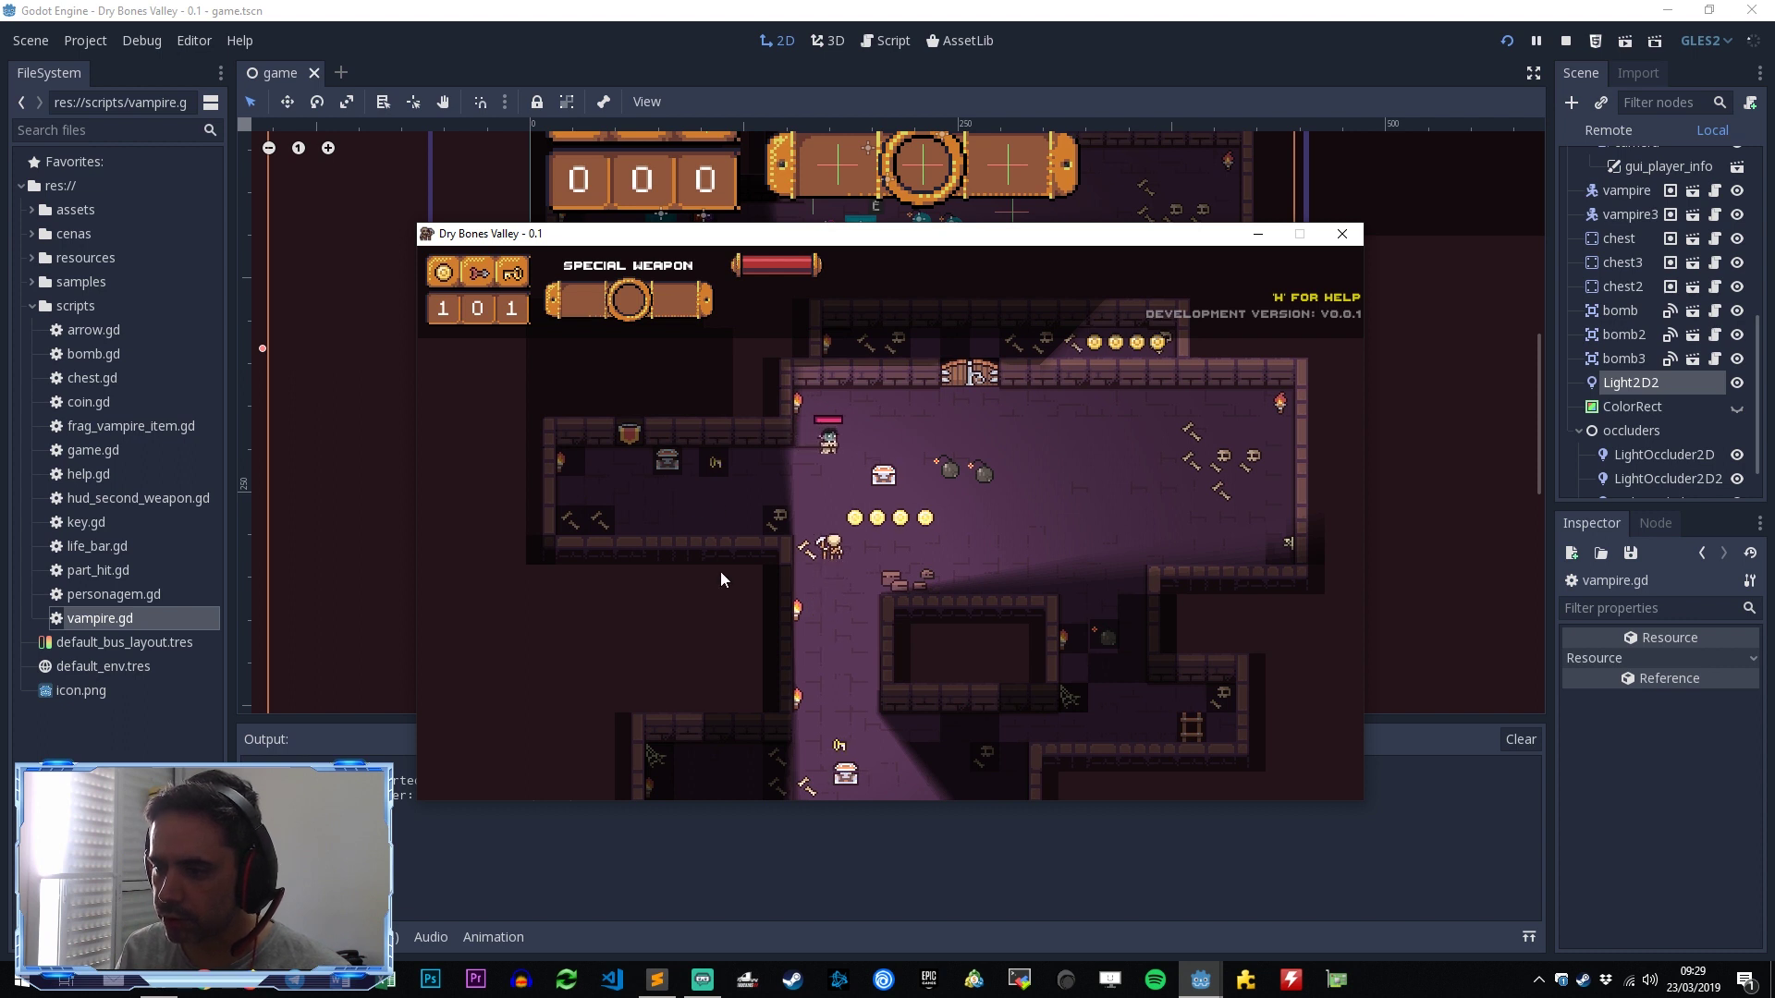
pyautogui.press('Right')
pyautogui.press('Down')
pyautogui.press('Left')
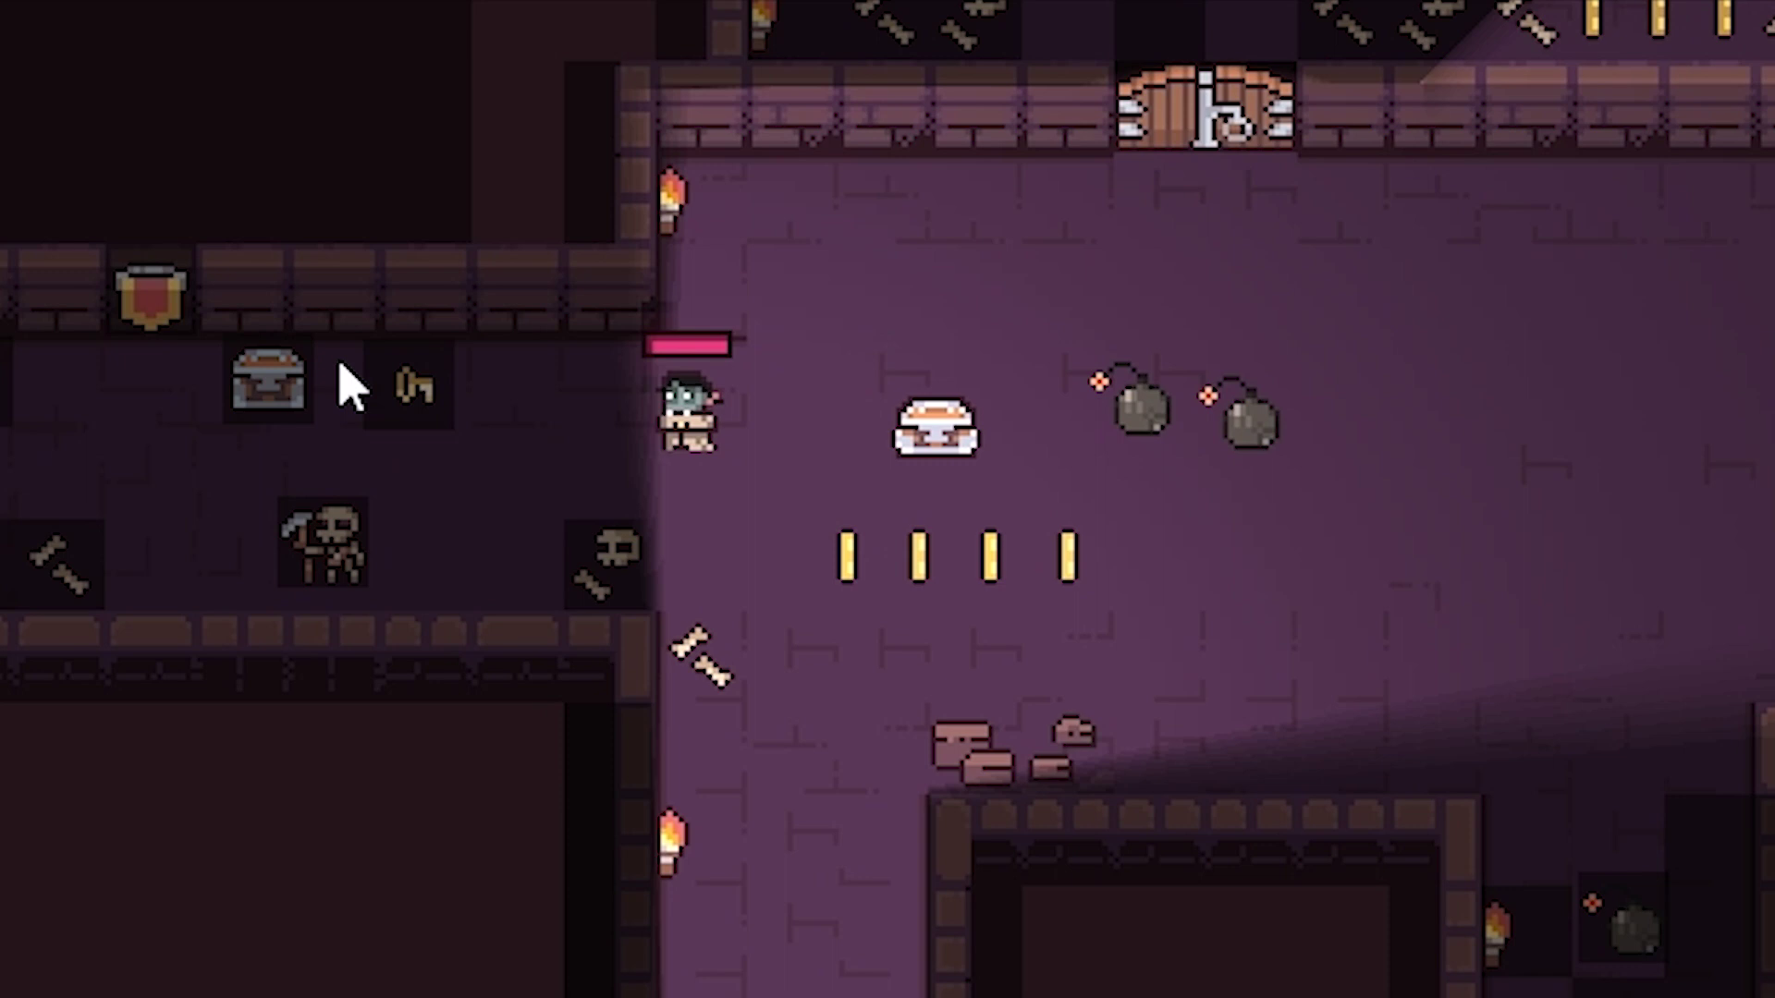
# Step: Walk the player between the lit room and the dark corridor, heading left out of view
pyautogui.press('Left')
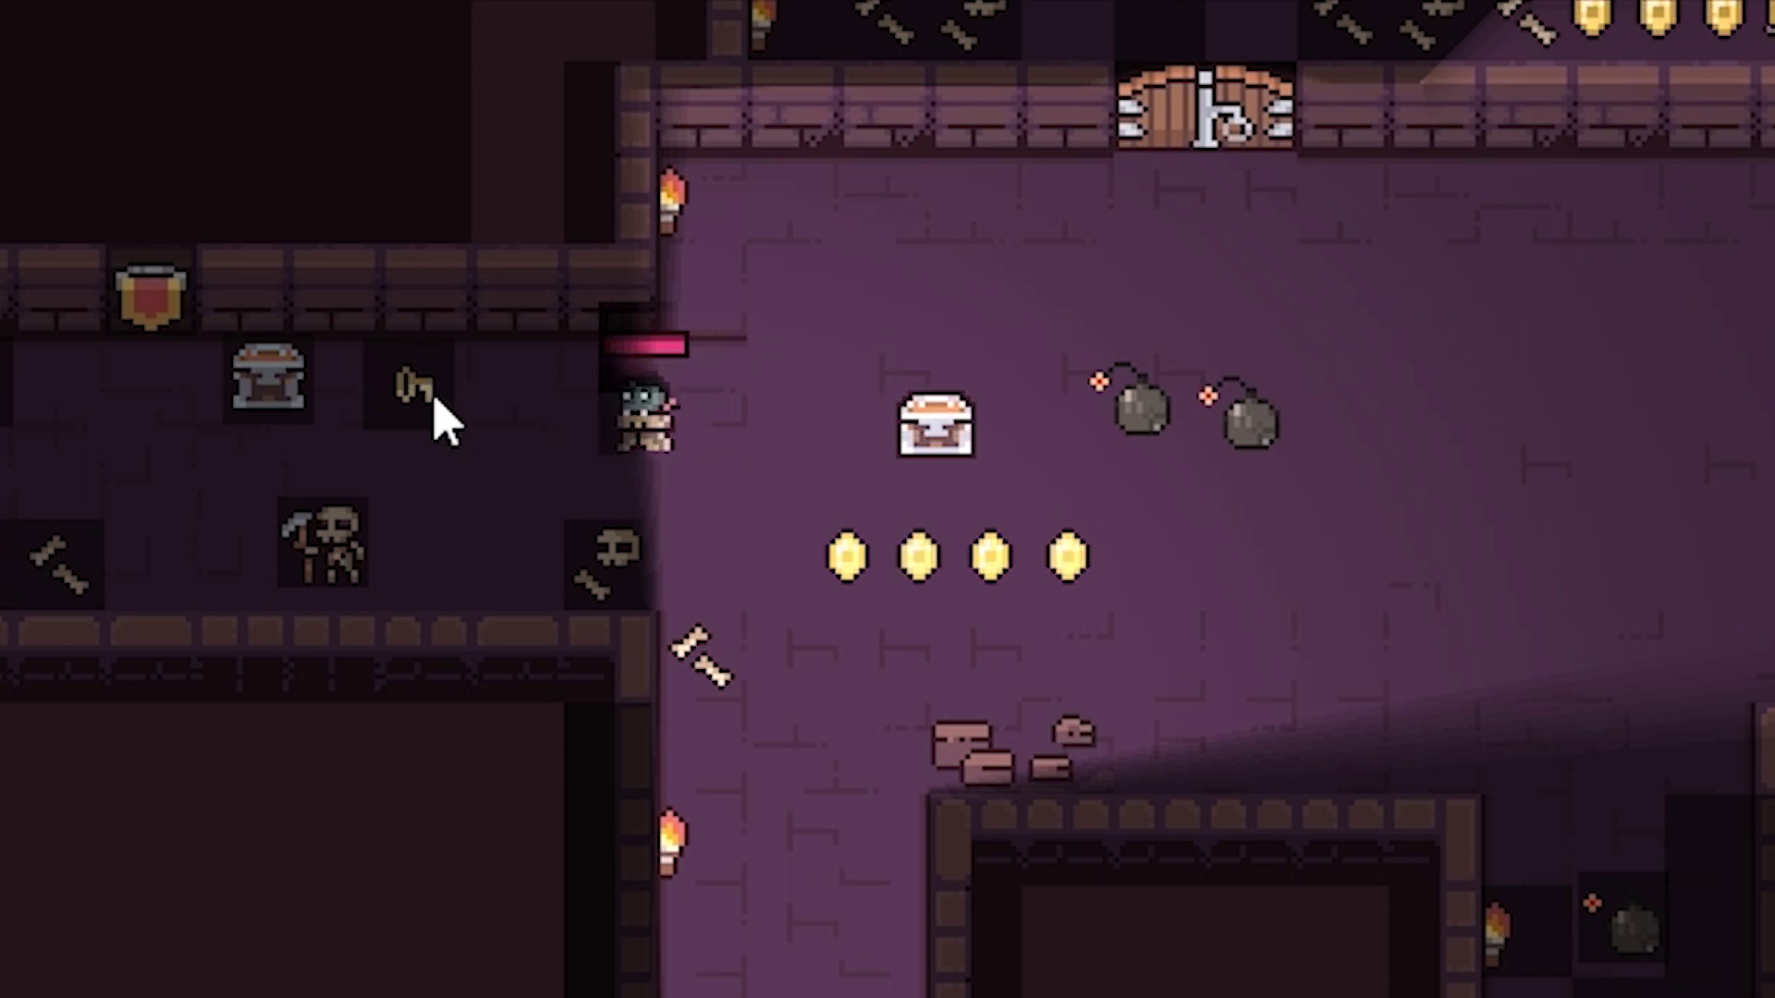
pyautogui.press('Down')
pyautogui.press('Down')
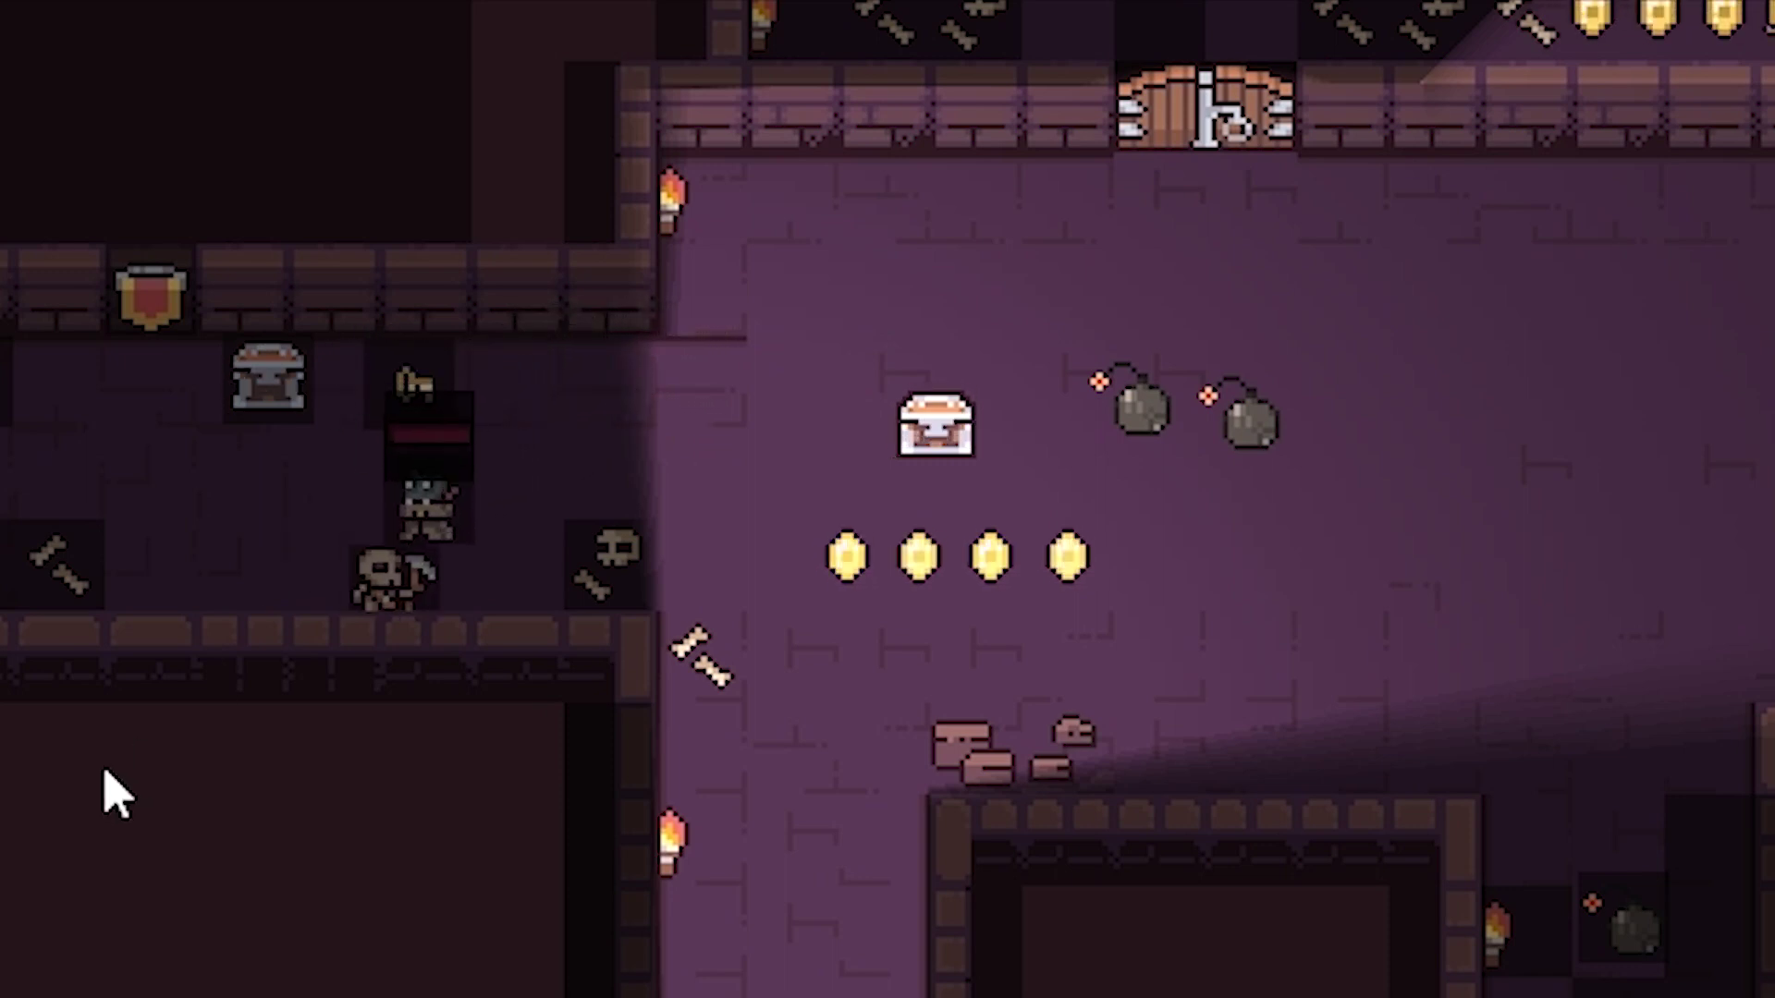
pyautogui.press('Right')
pyautogui.press('Right')
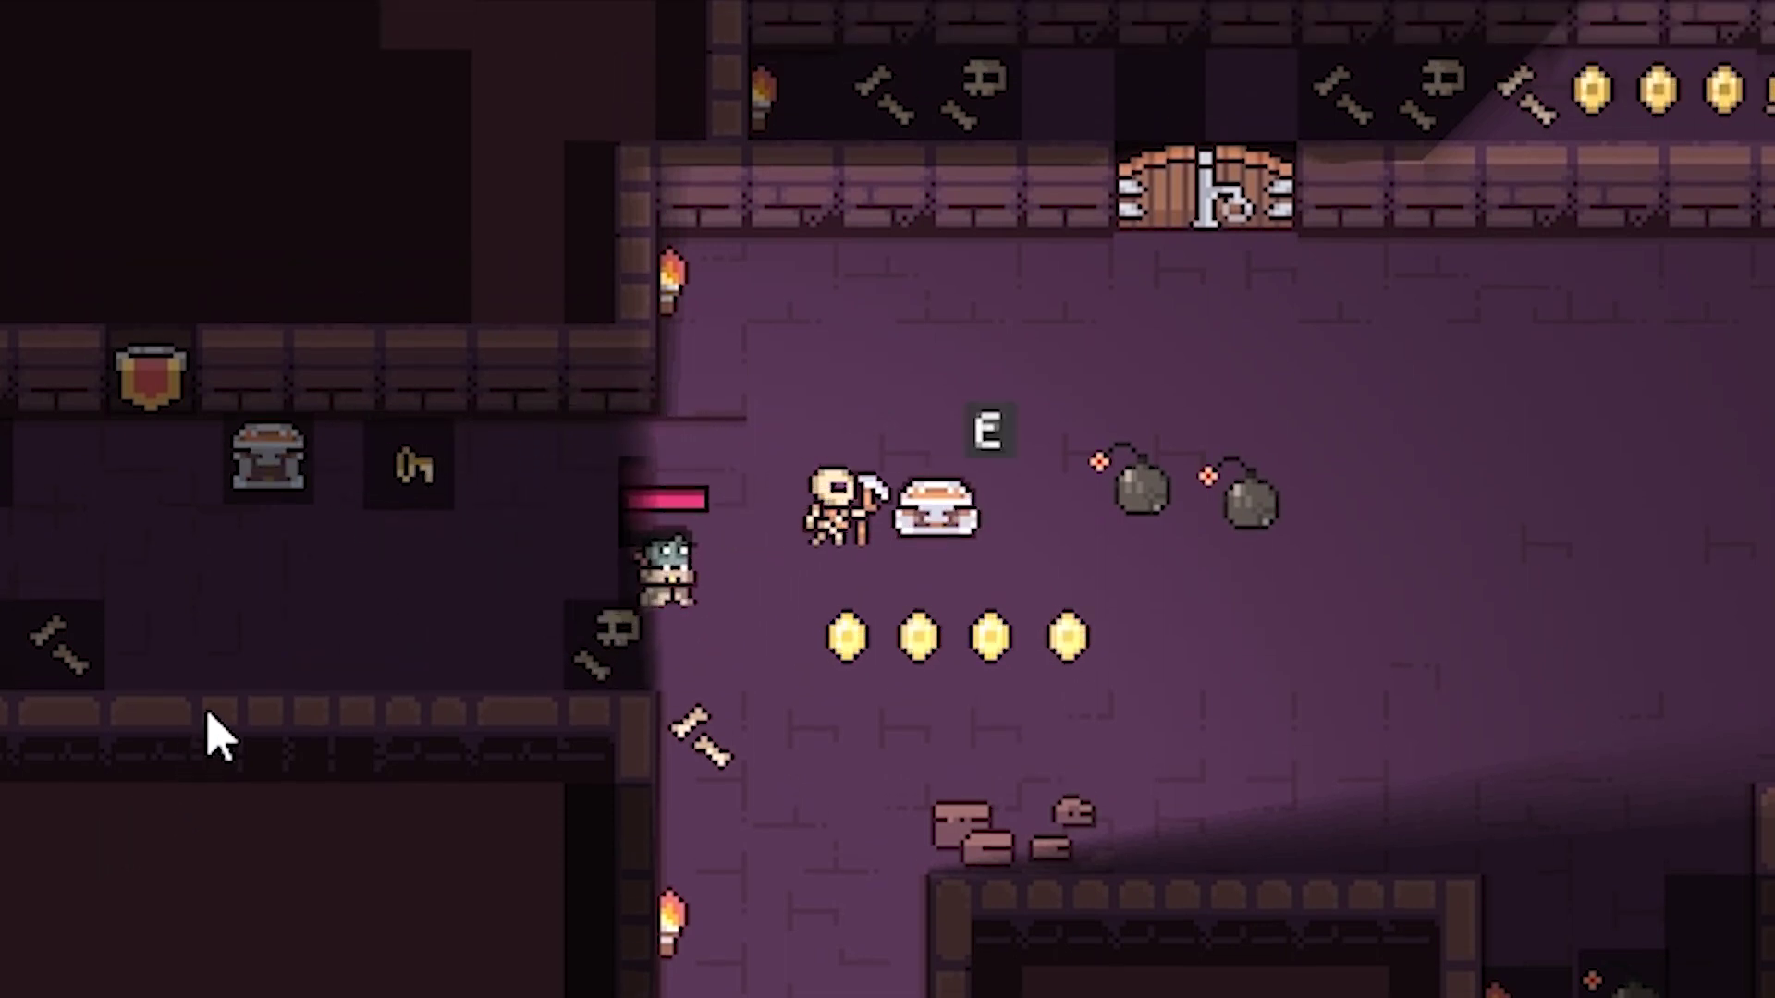
pyautogui.press('Left')
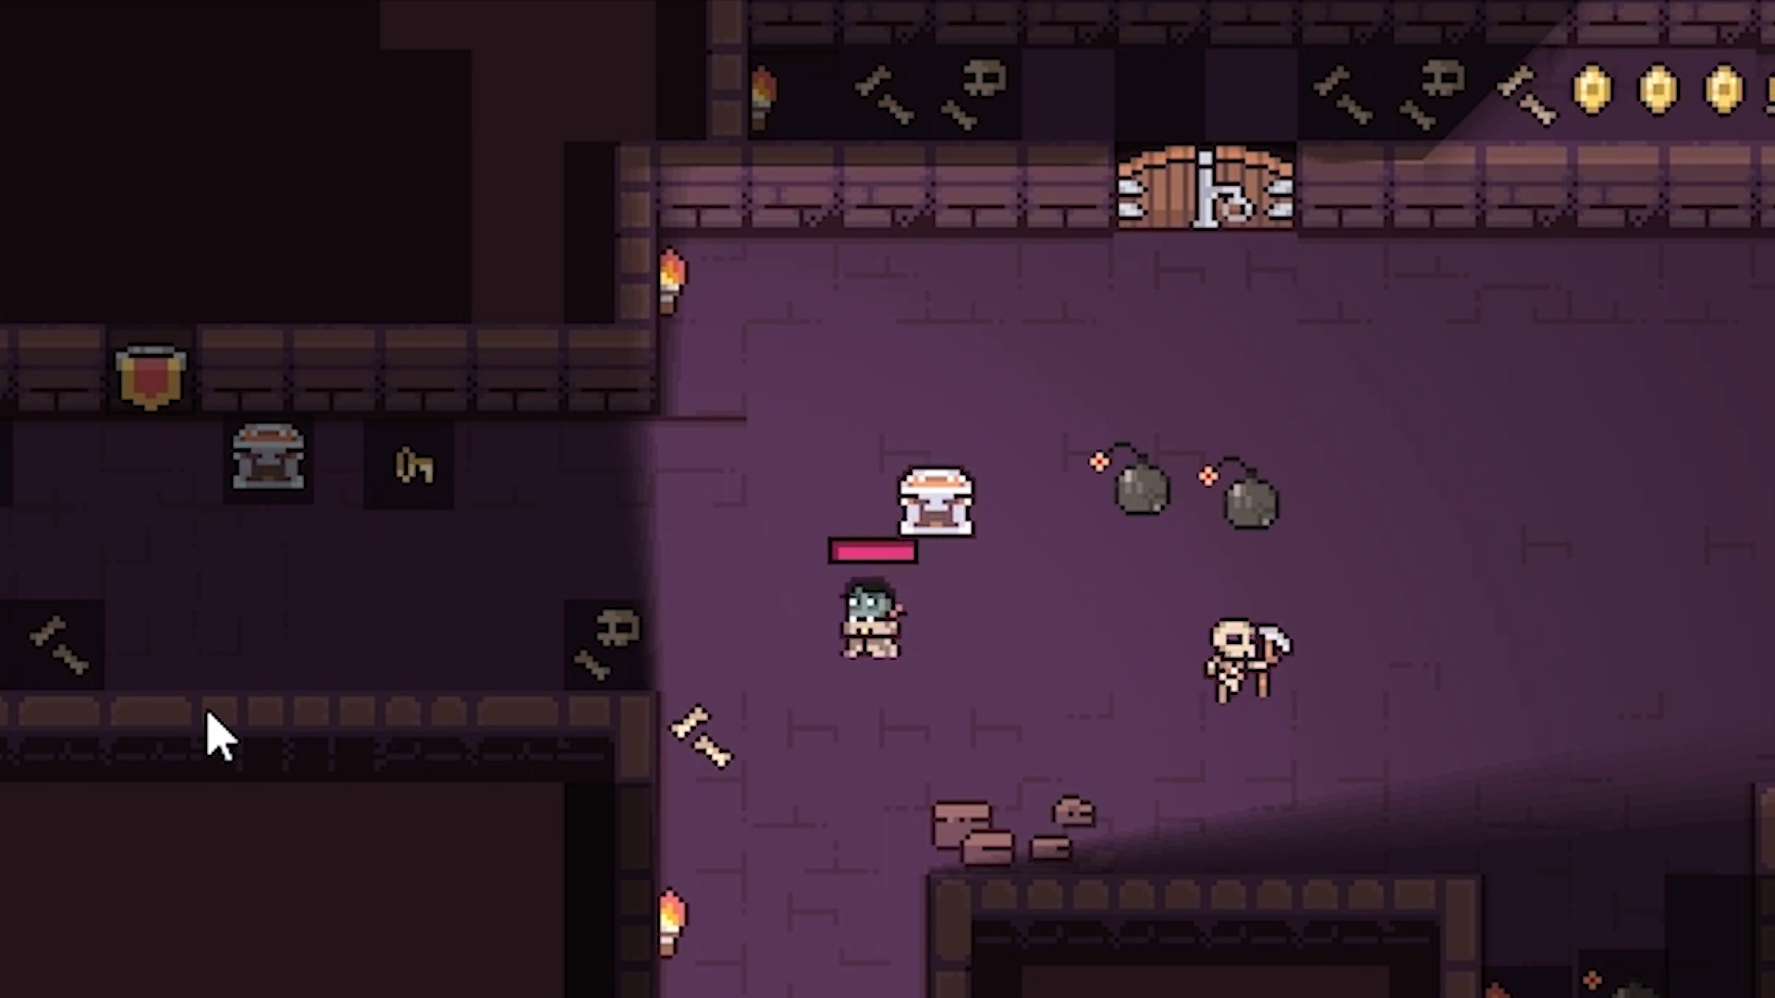
pyautogui.press('Left')
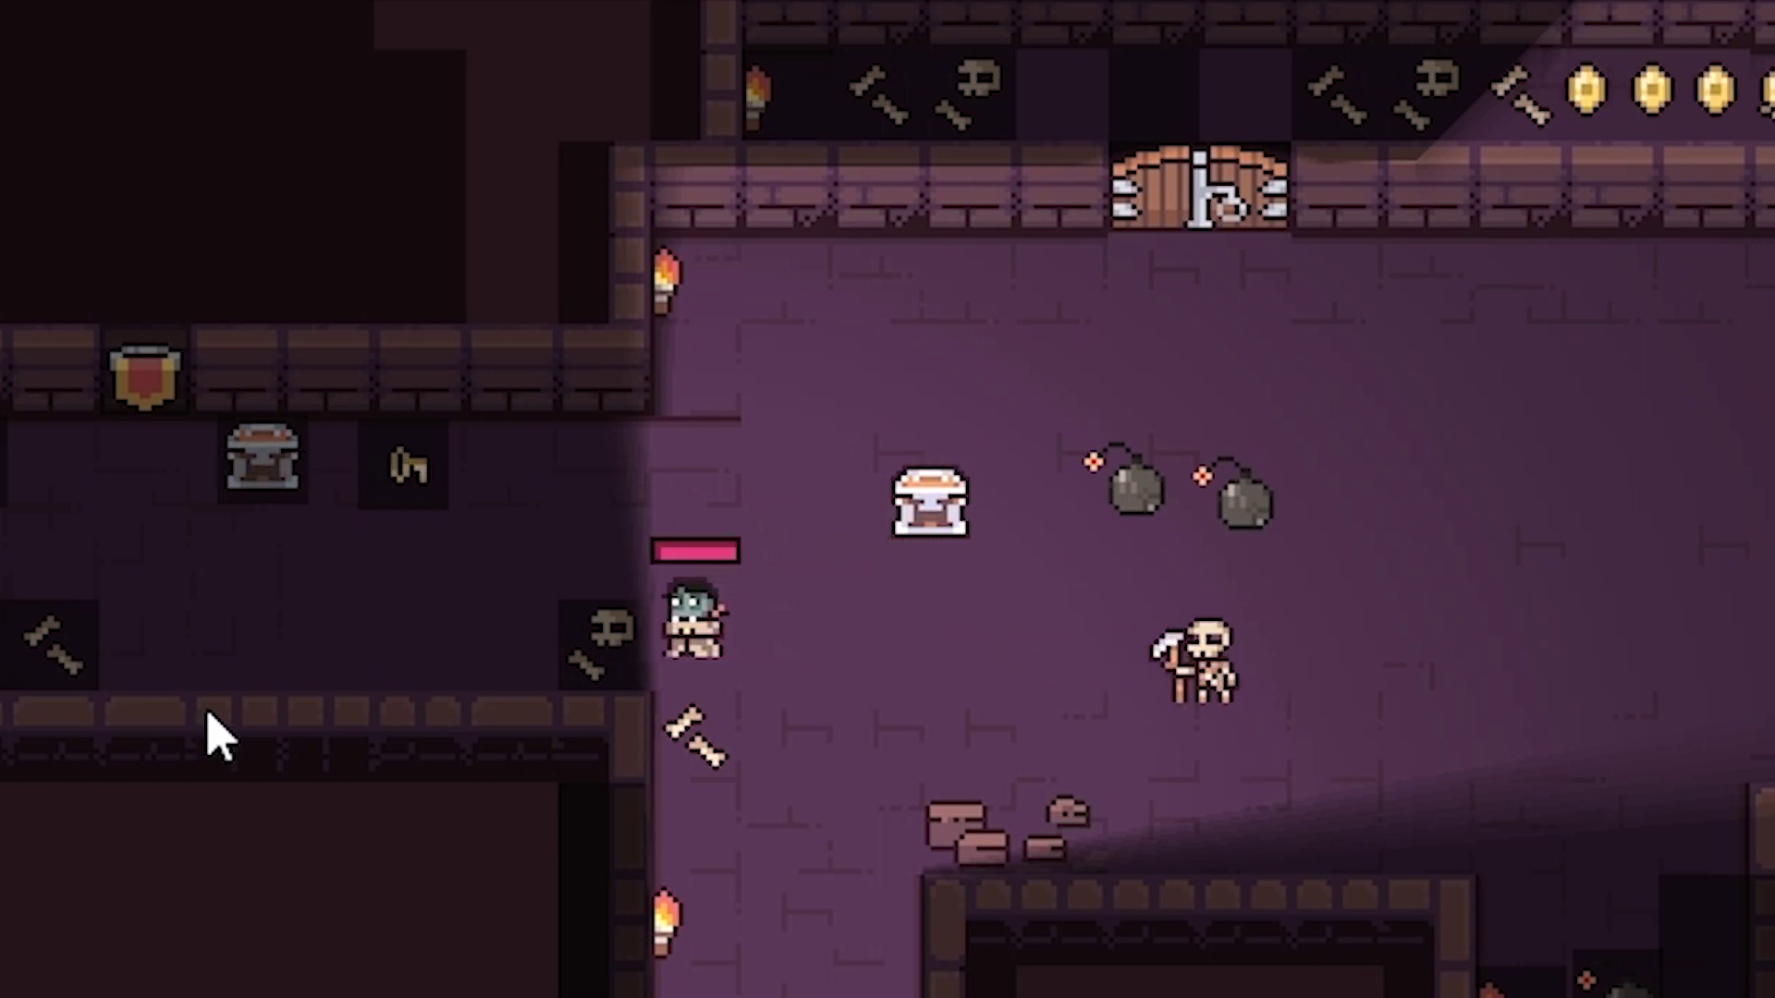
pyautogui.press('Left')
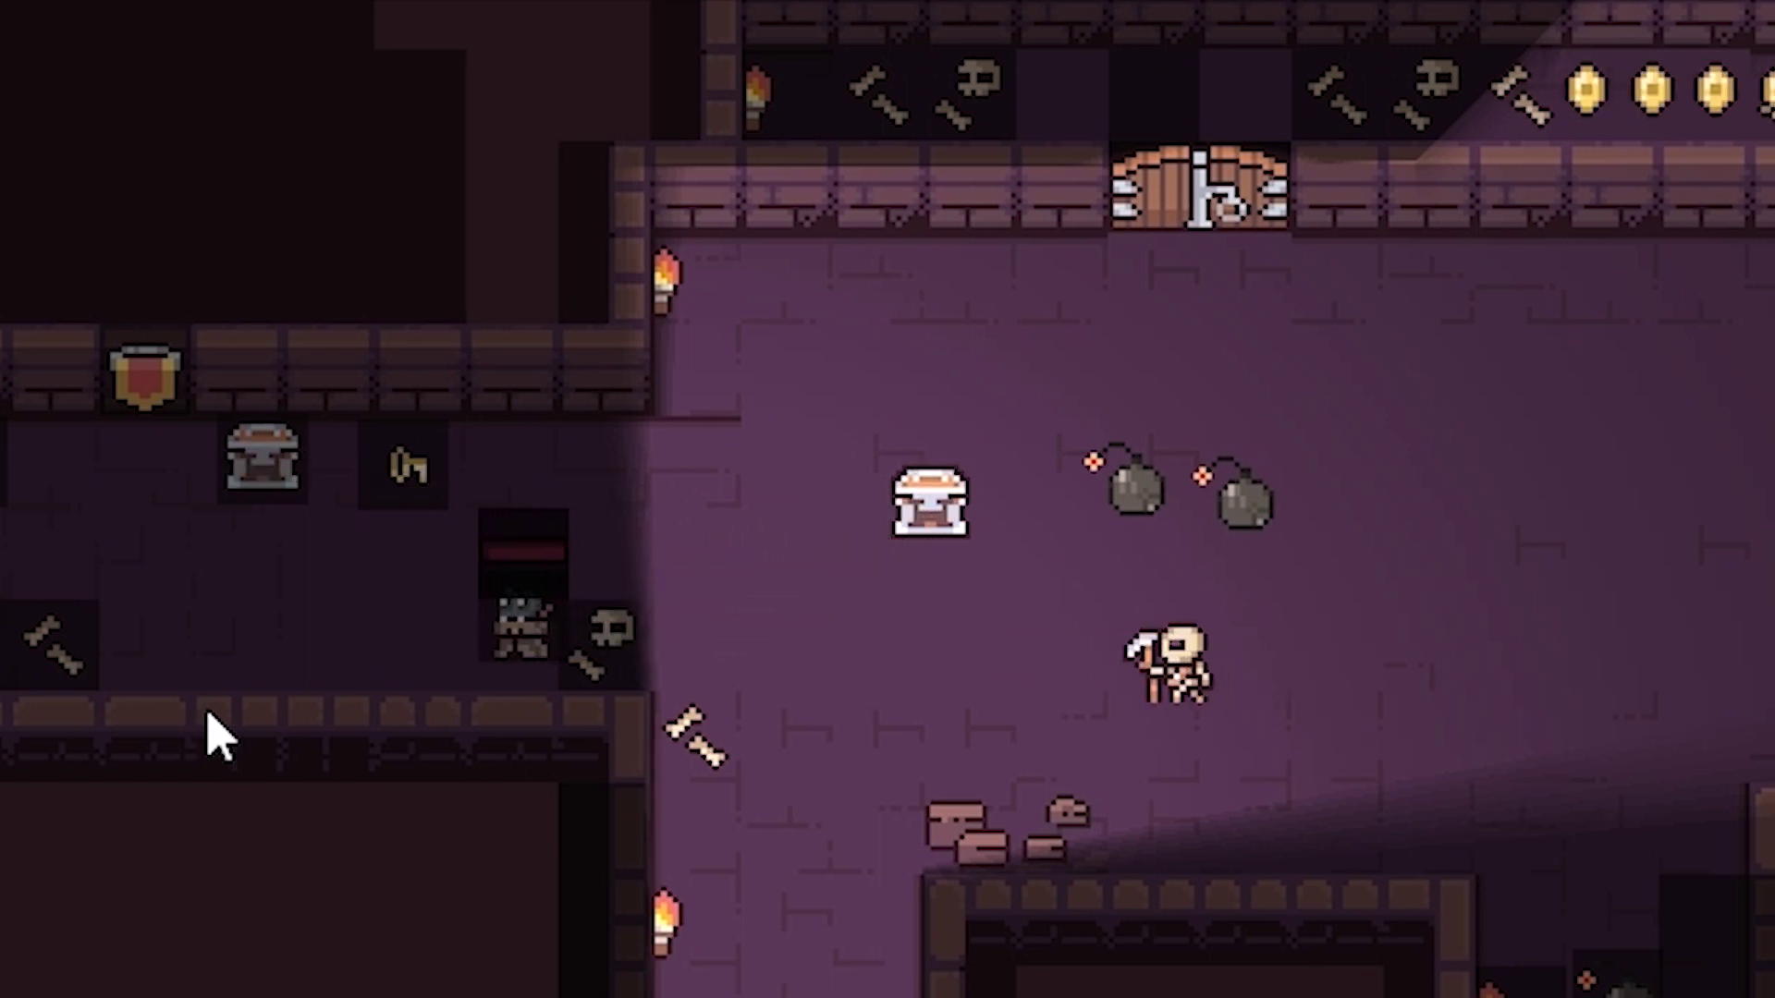
pyautogui.press('Left')
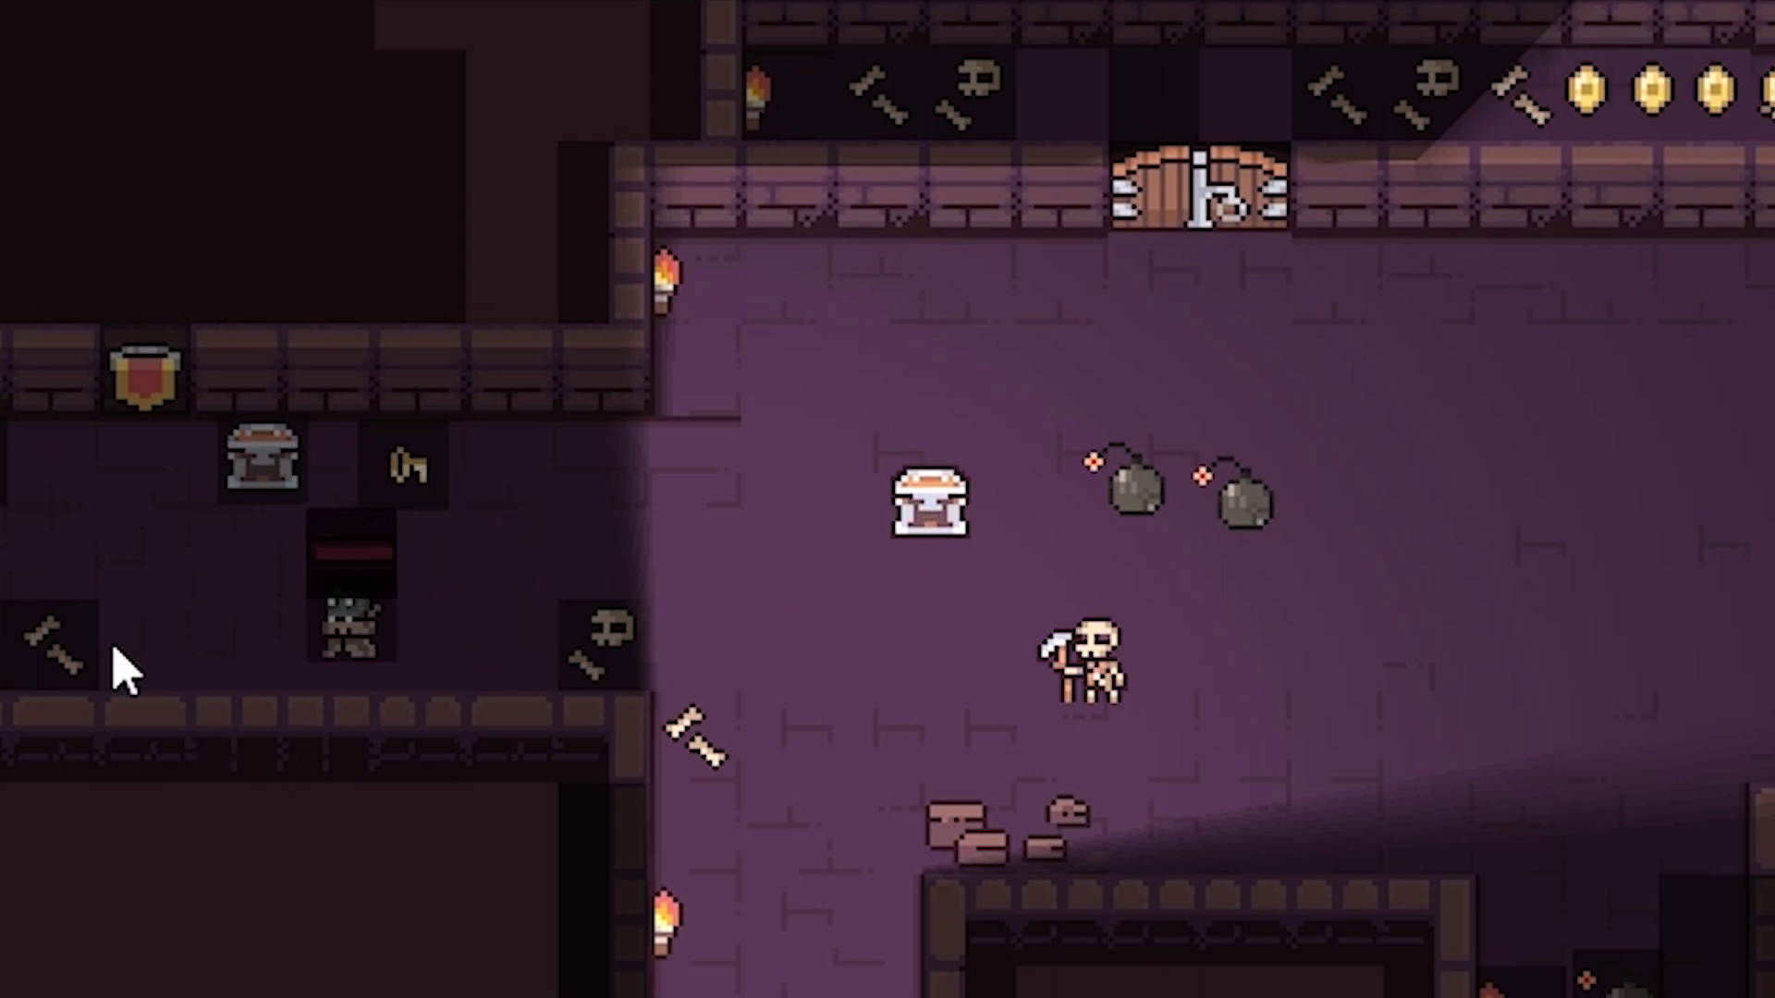
# Step: Follow the skeleton enemy, pick up the coins beside the chest, then close the game
pyautogui.press('Right')
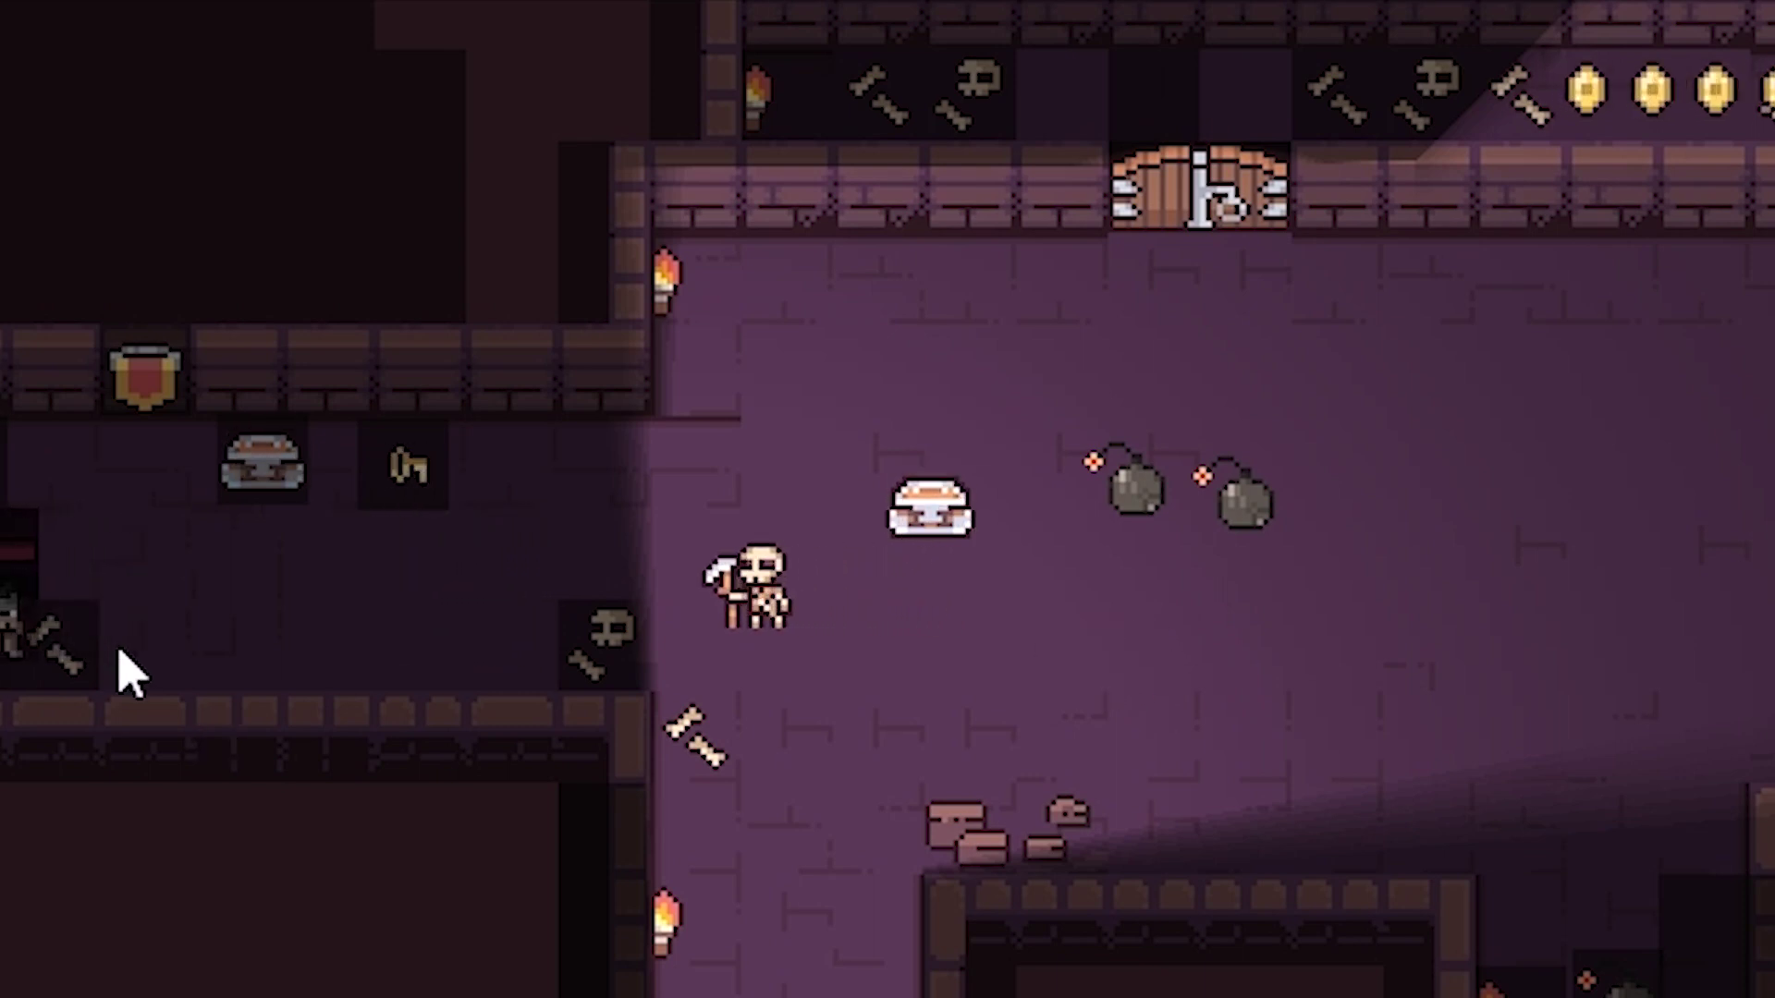
pyautogui.press('Right')
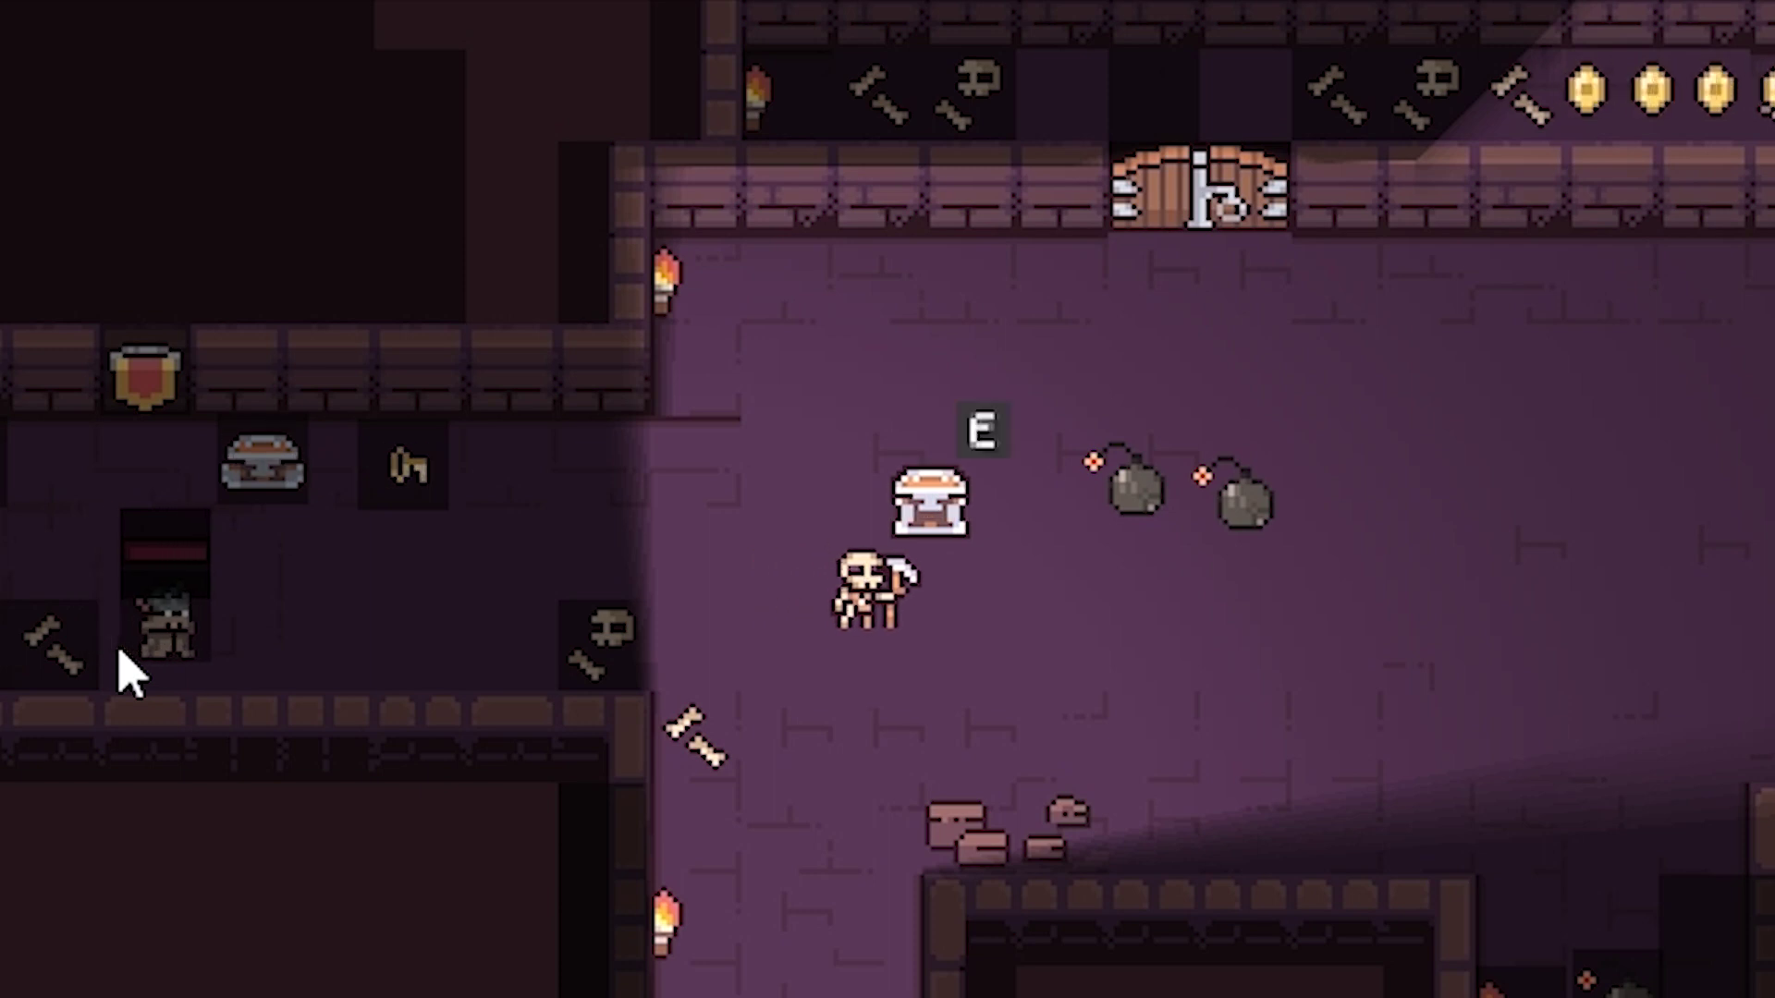
pyautogui.press('Down')
pyautogui.press('Left')
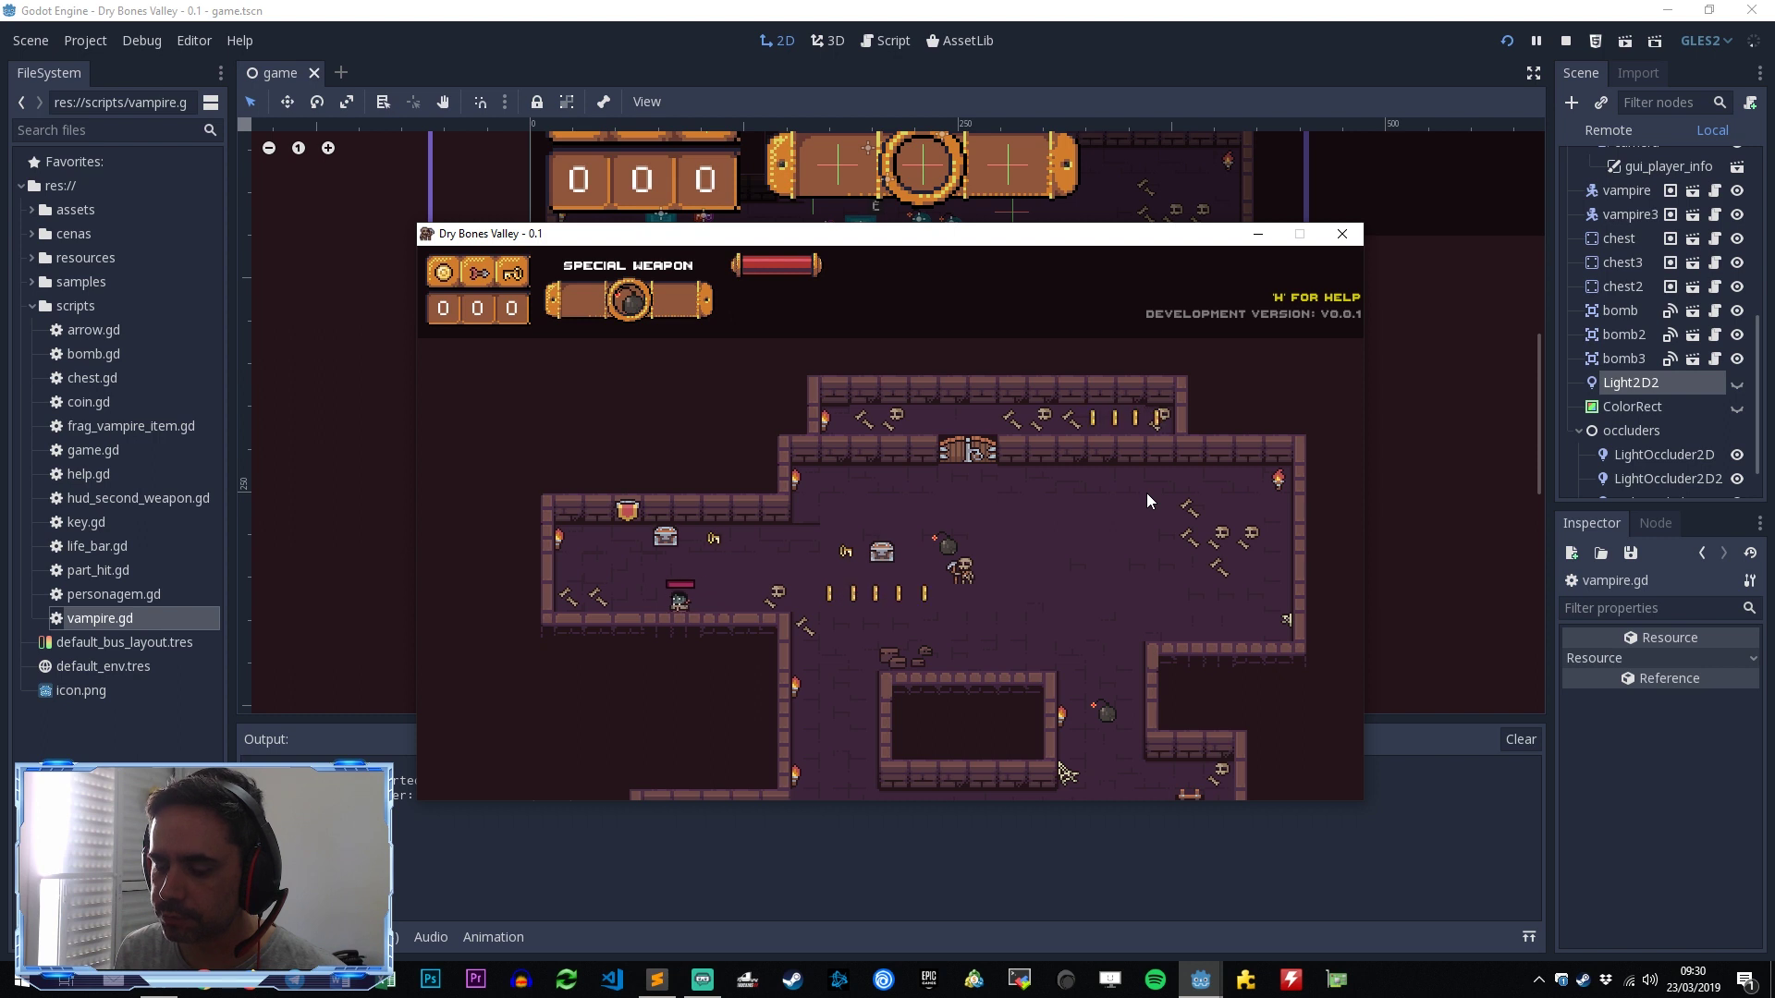
pyautogui.press('Left')
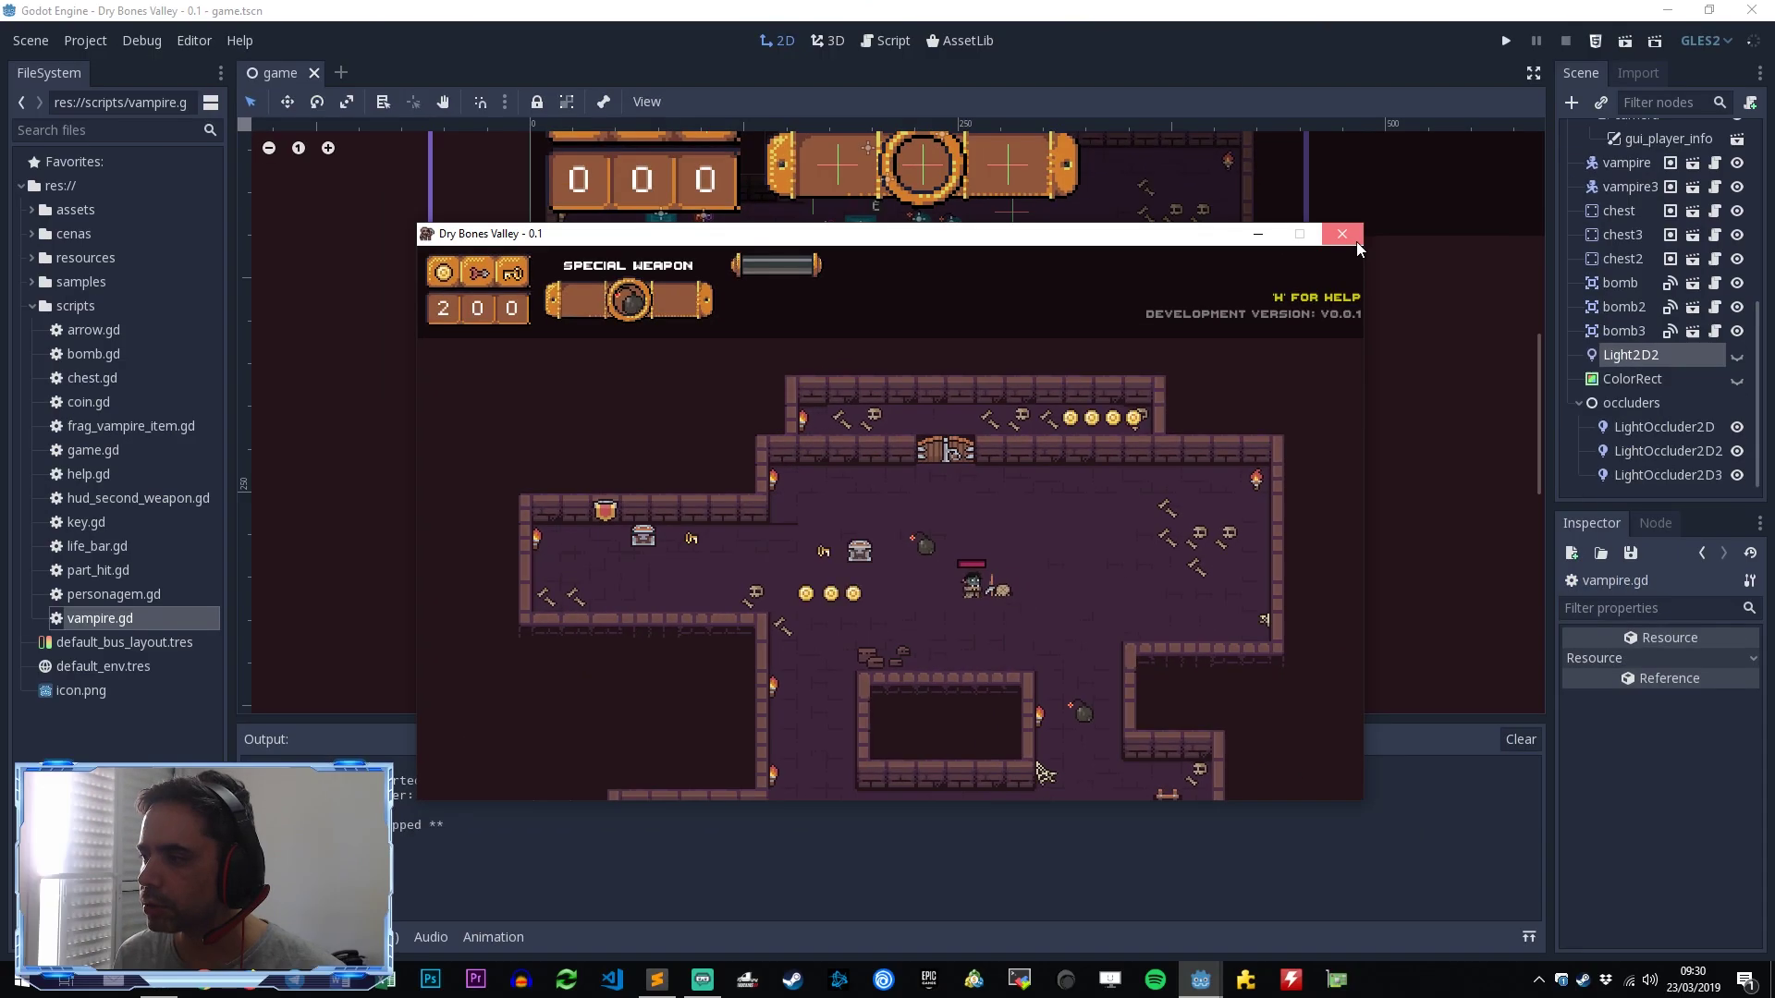
pyautogui.click(1353, 233)
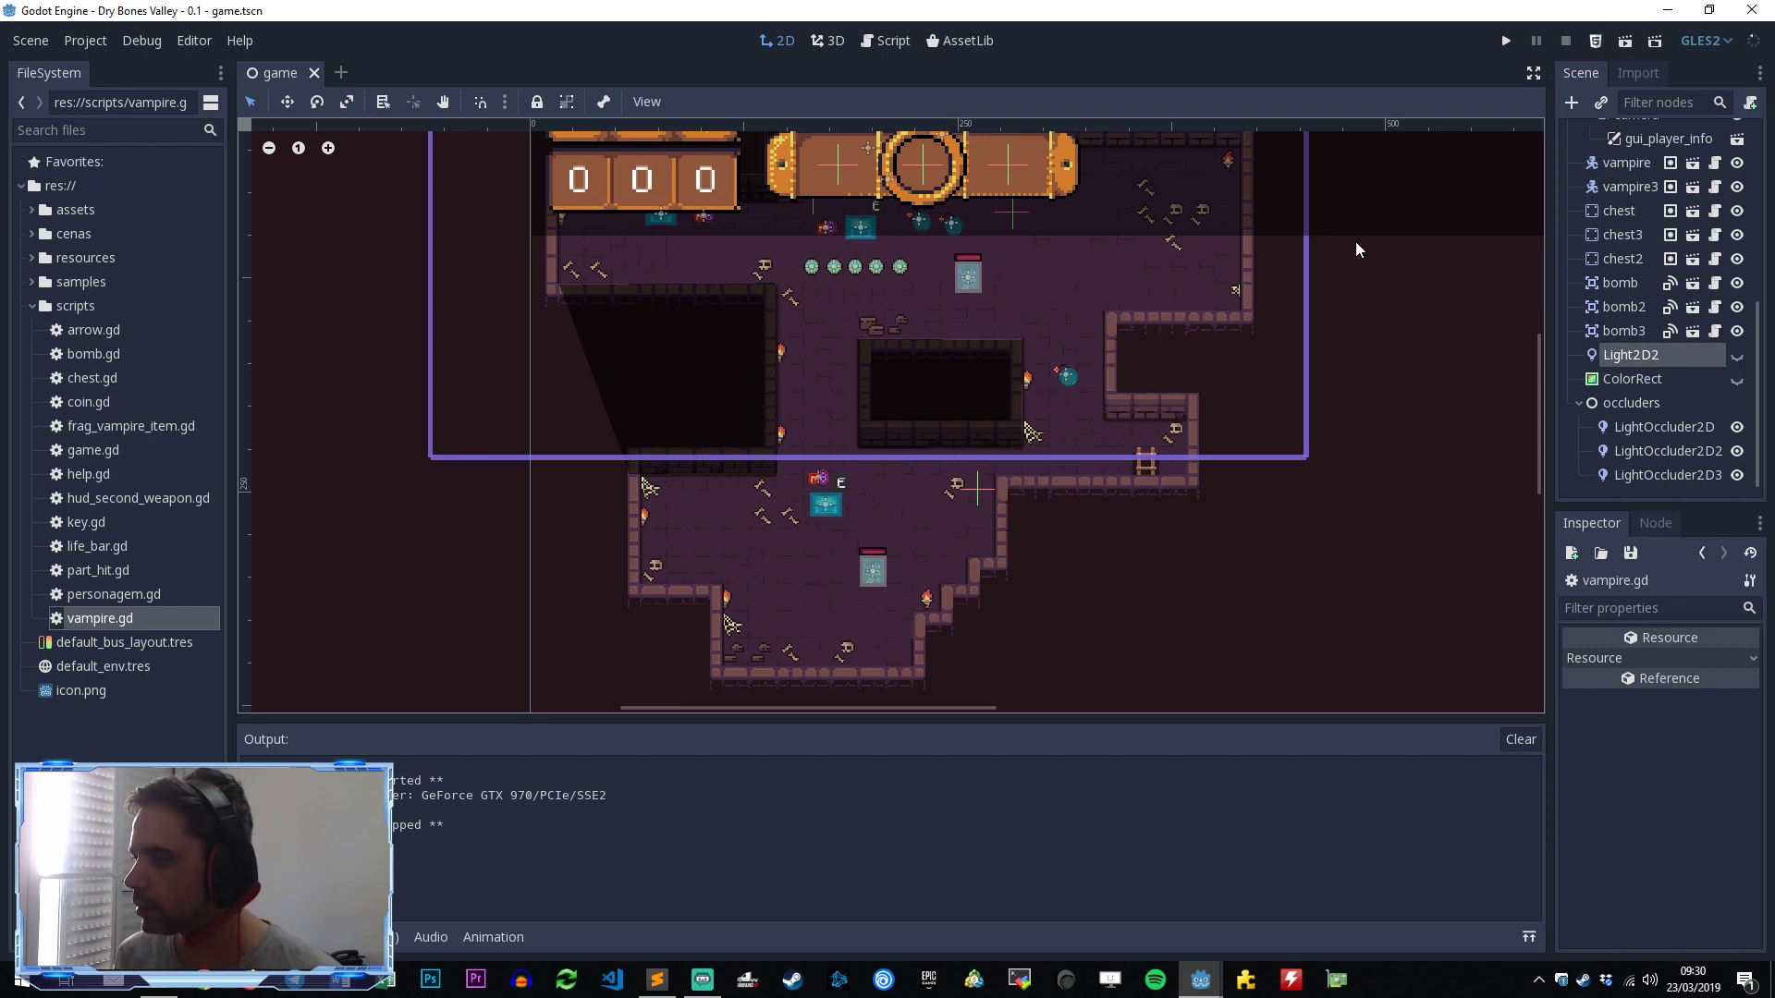
# Step: Open personagem.gd from the FileSystem dock in the script editor
pyautogui.click(1241, 529)
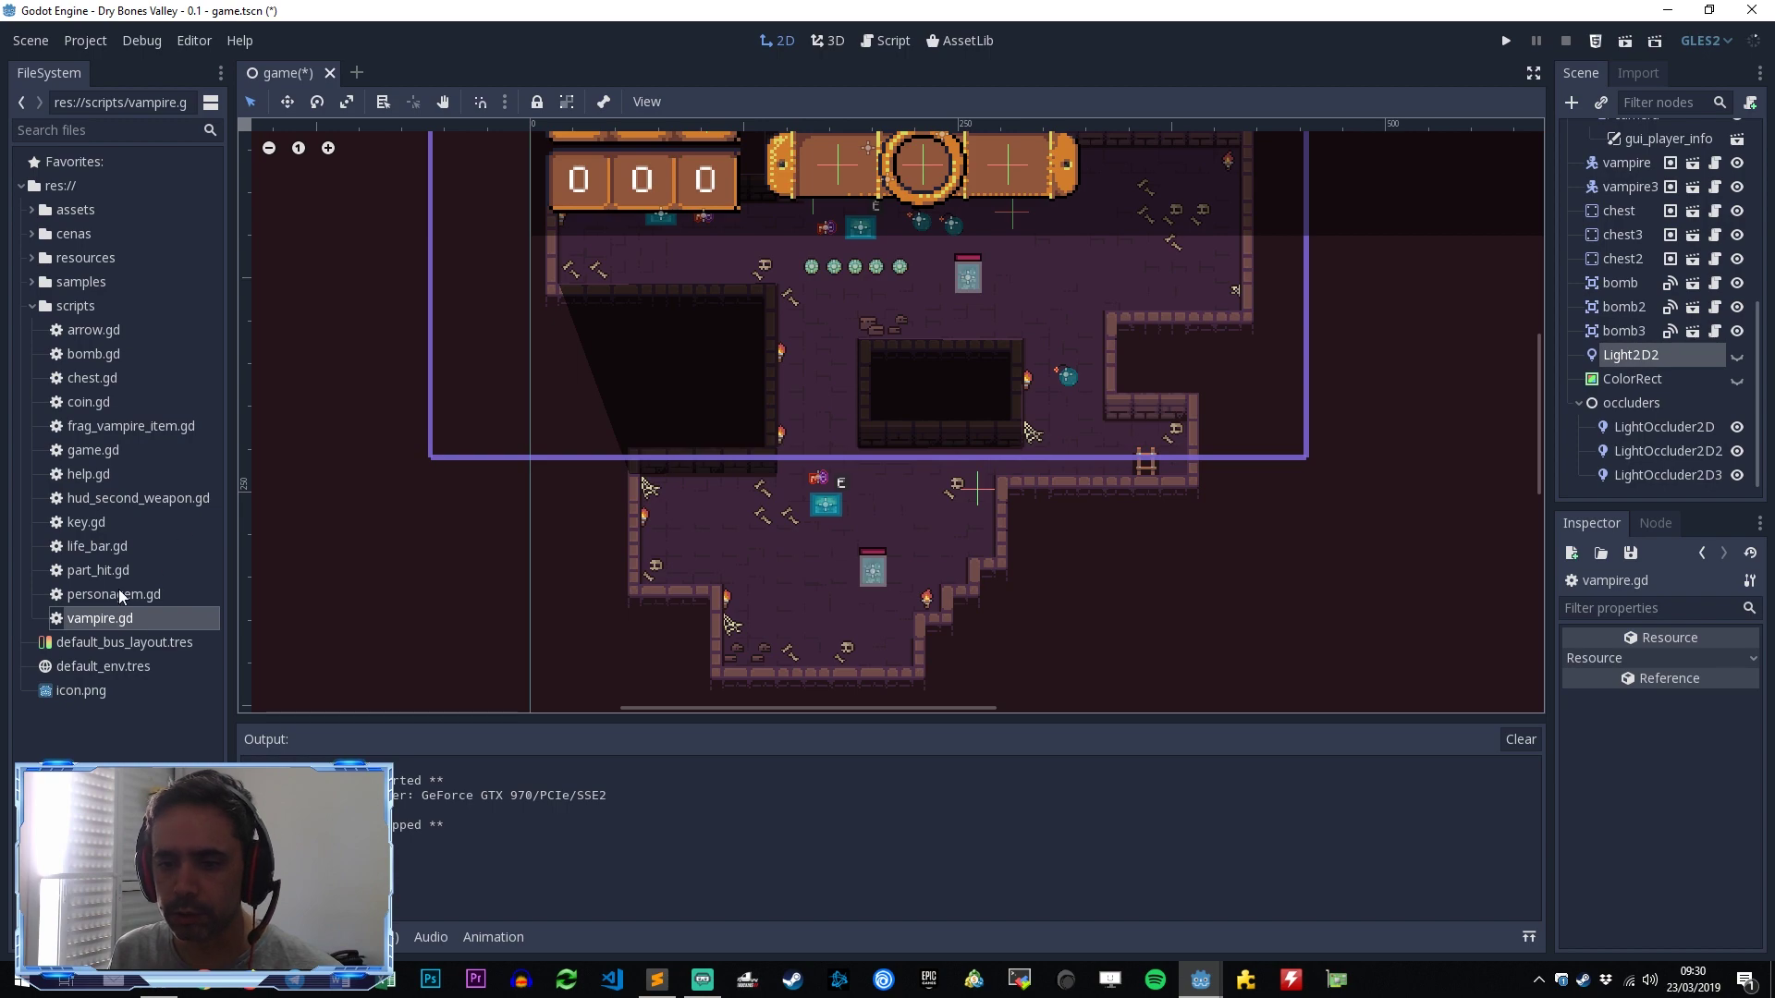
pyautogui.click(148, 593)
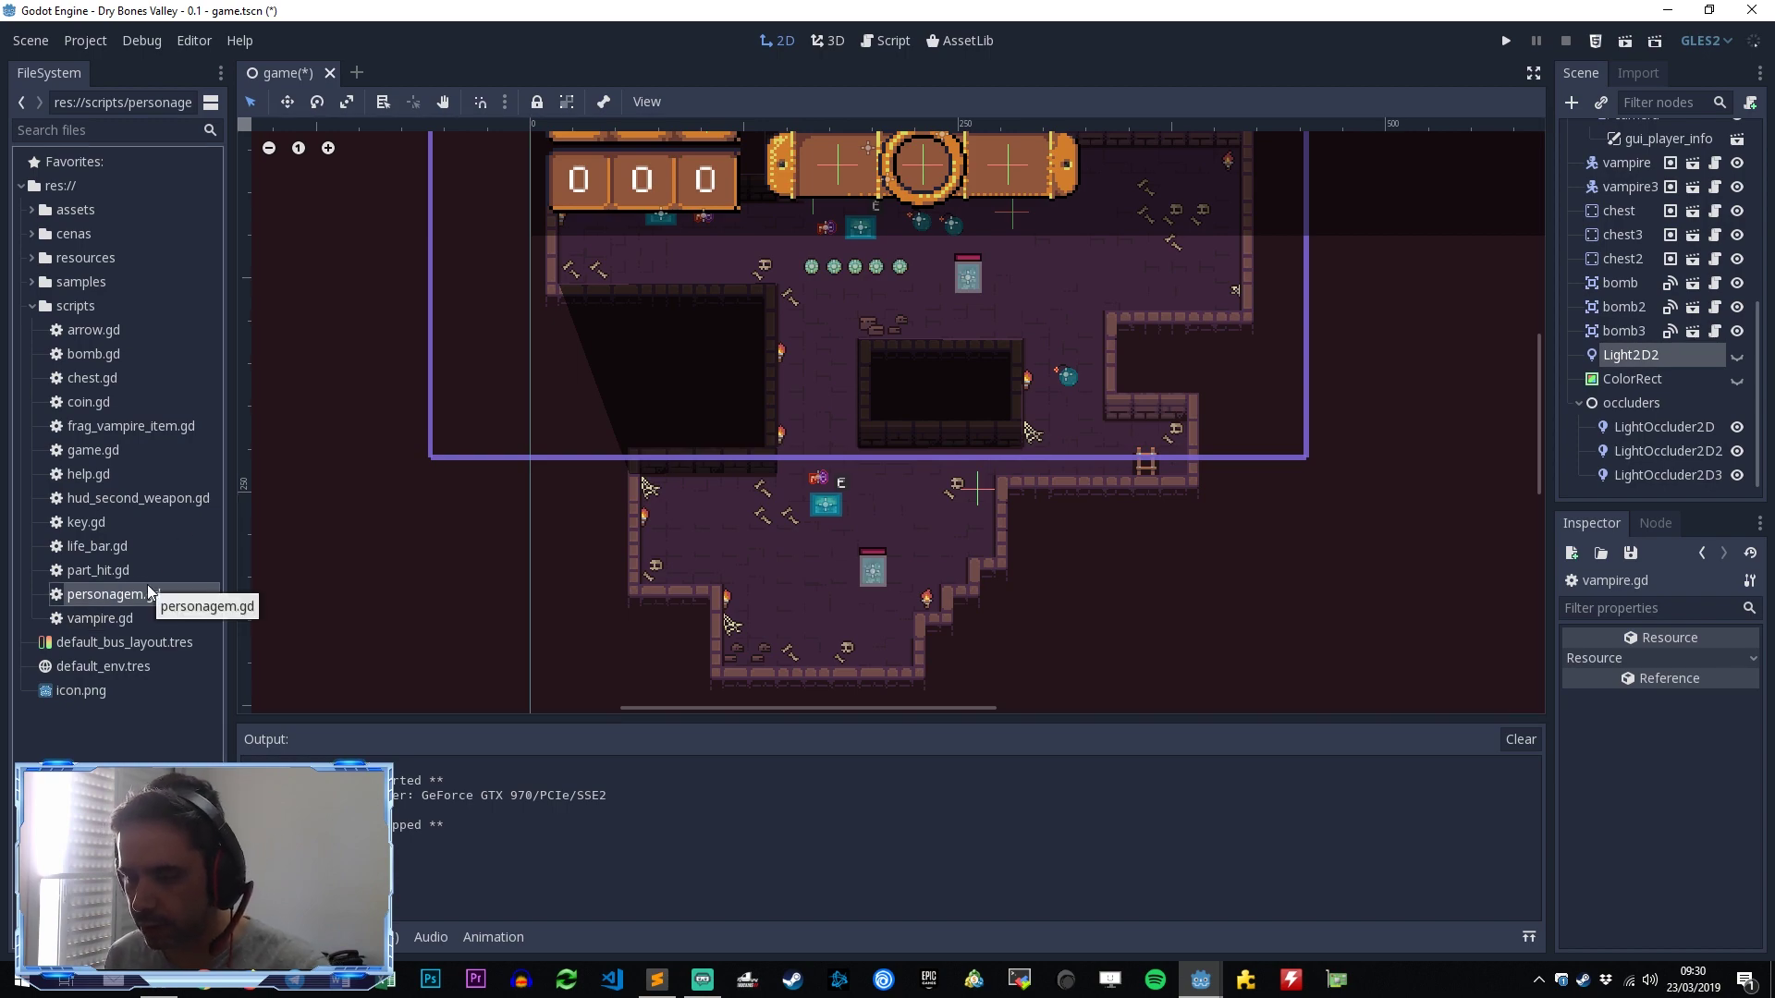
pyautogui.doubleClick(148, 593)
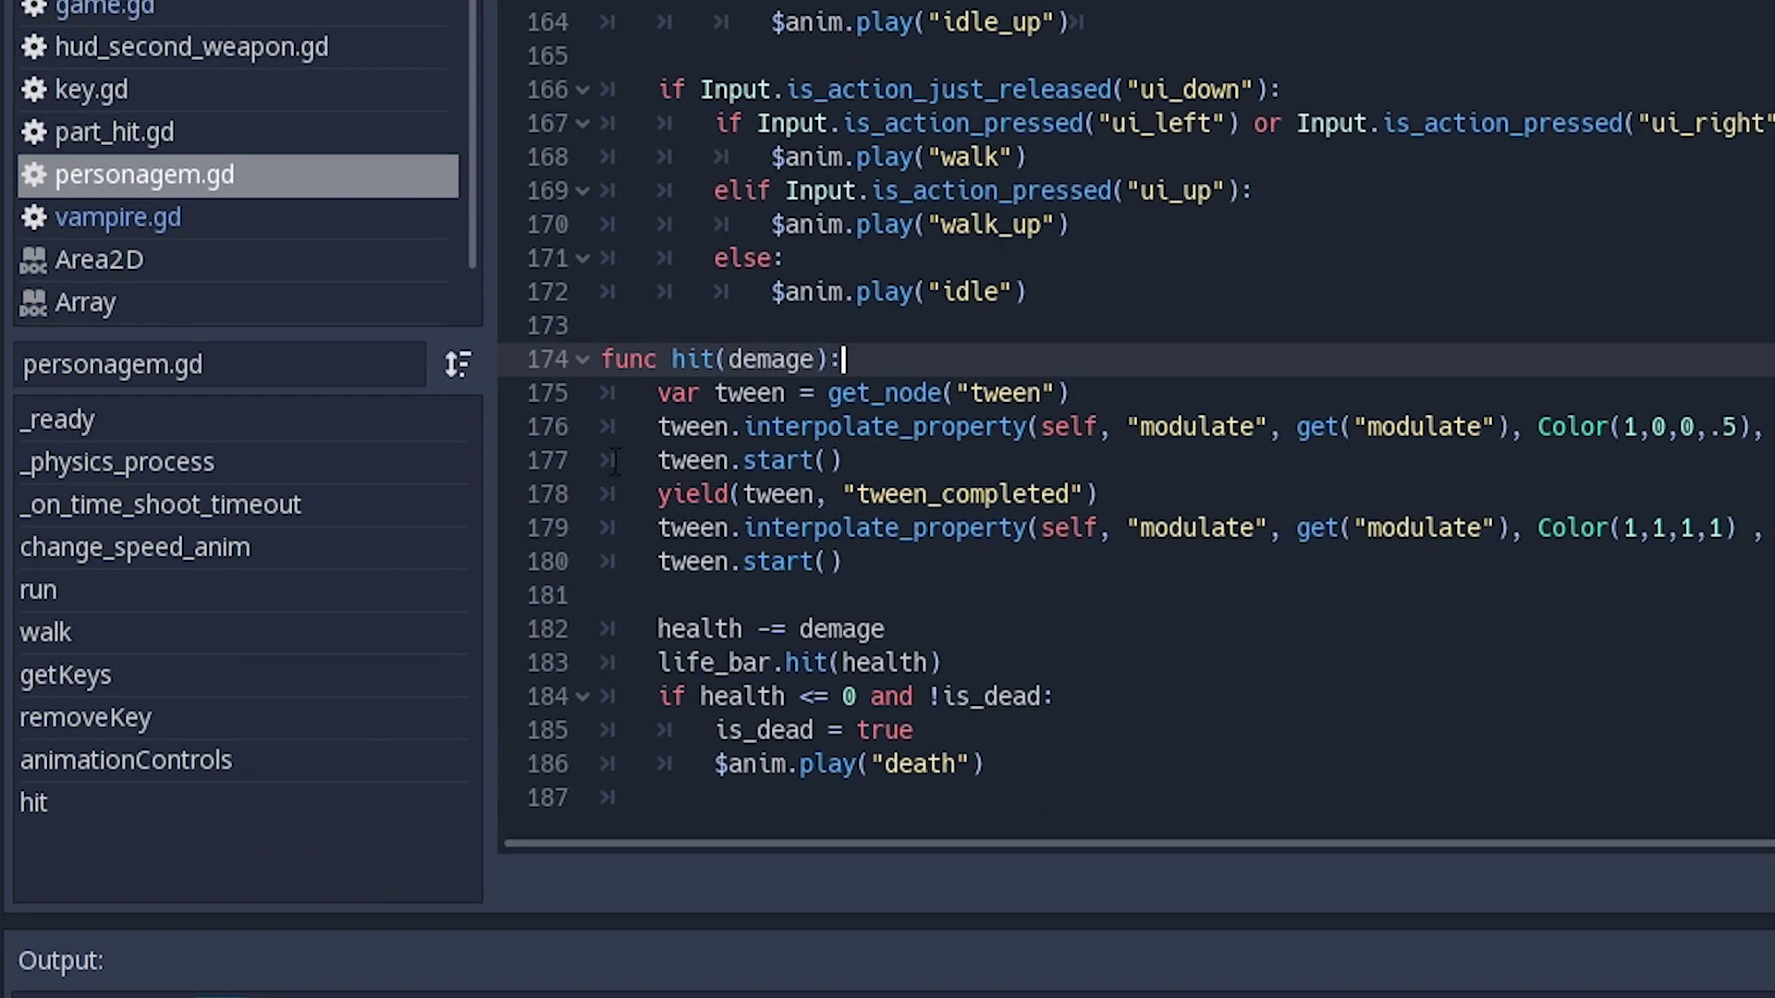
# Step: Inspect the hit function header and select the tween lines 175 to 180
pyautogui.click(814, 393)
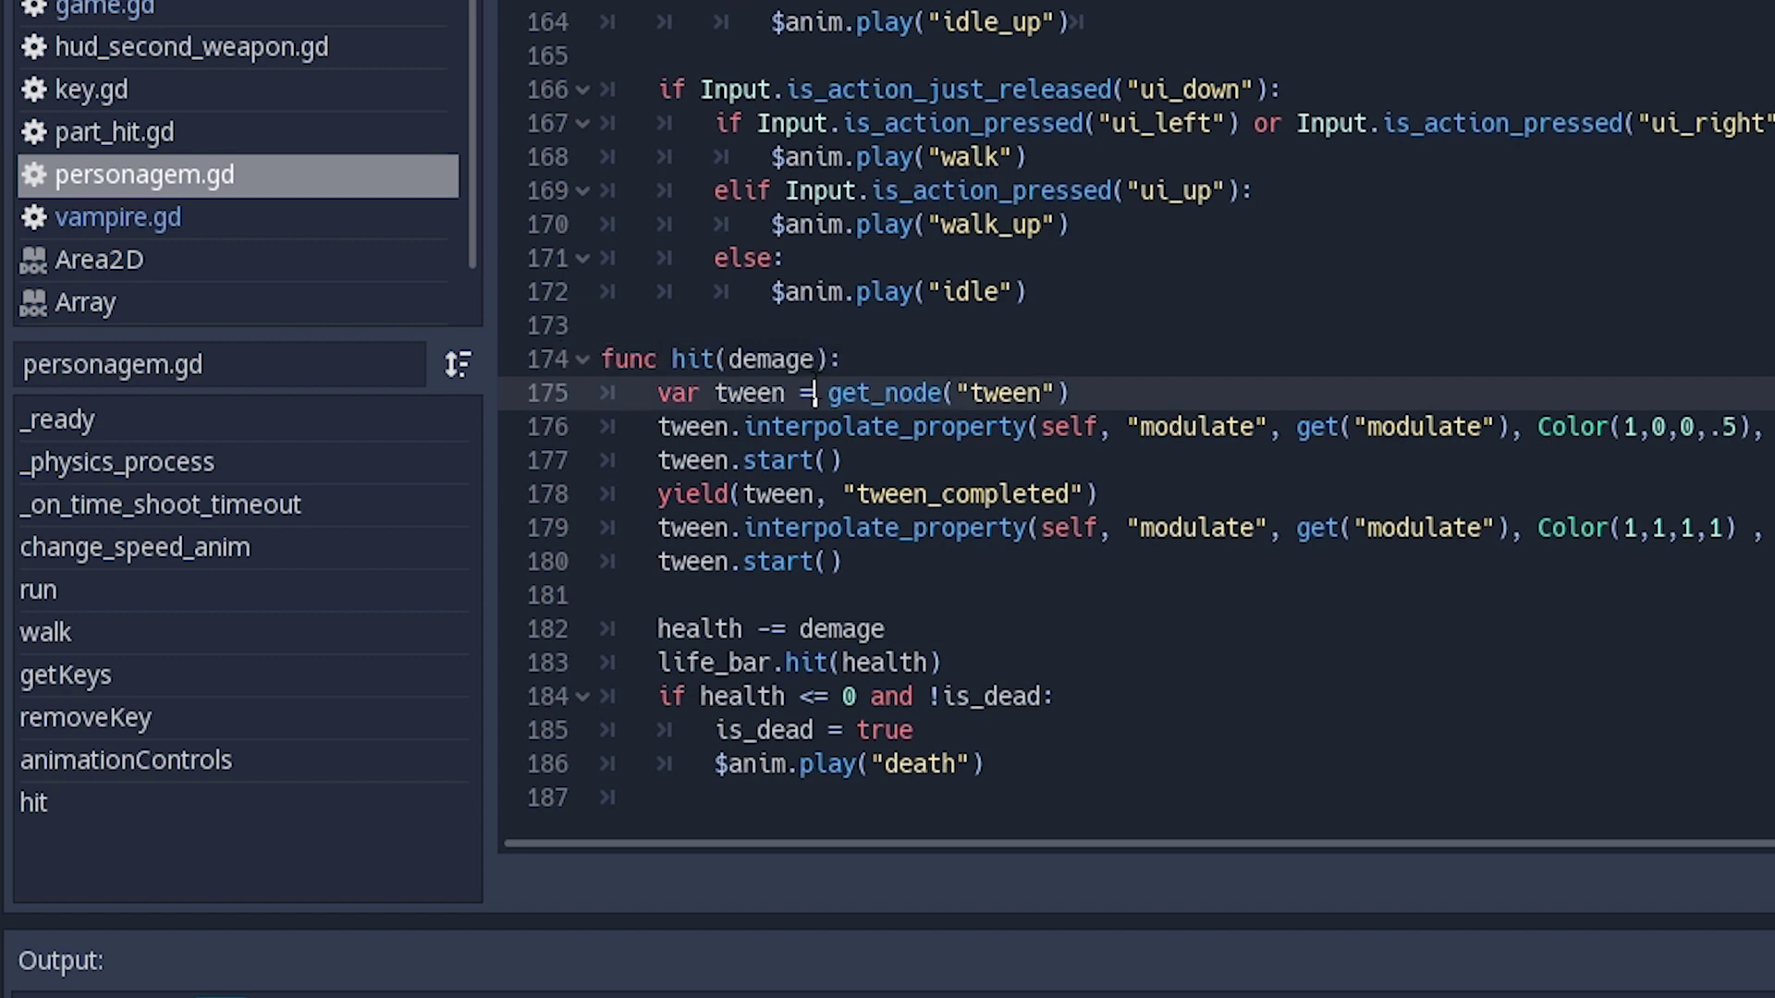
pyautogui.press('Up')
pyautogui.hotkey('shift', 'End')
pyautogui.press('Left')
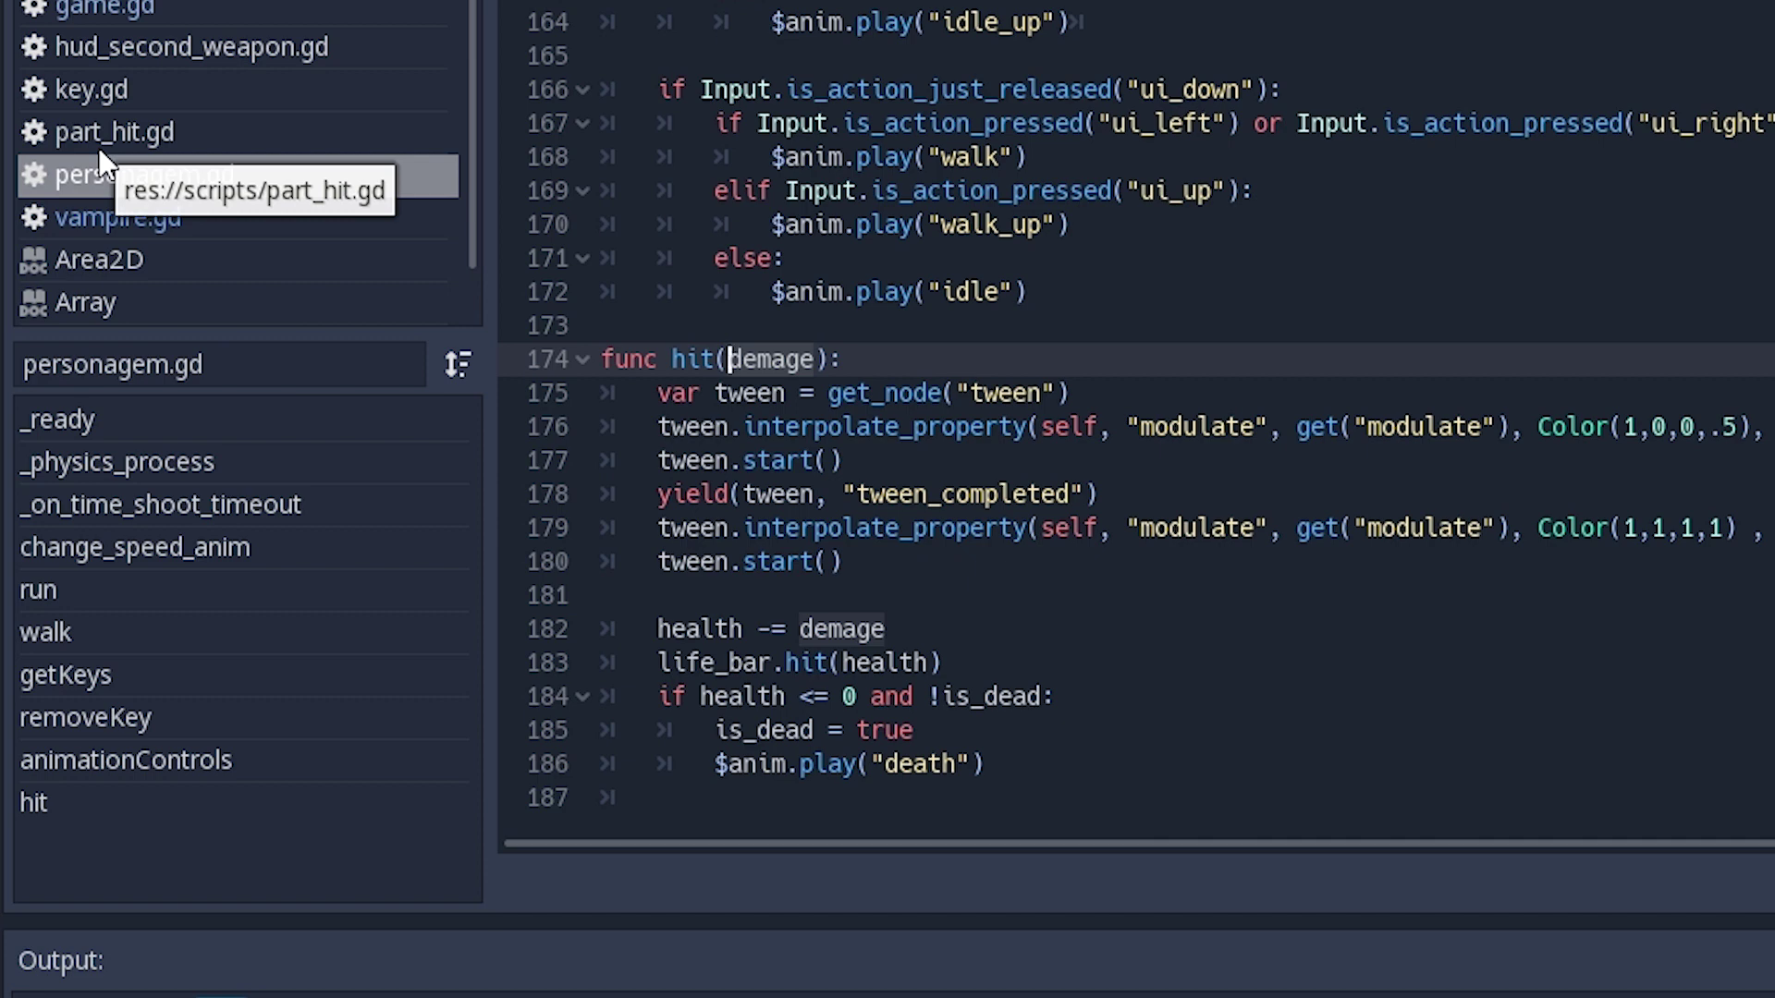
pyautogui.press('Down')
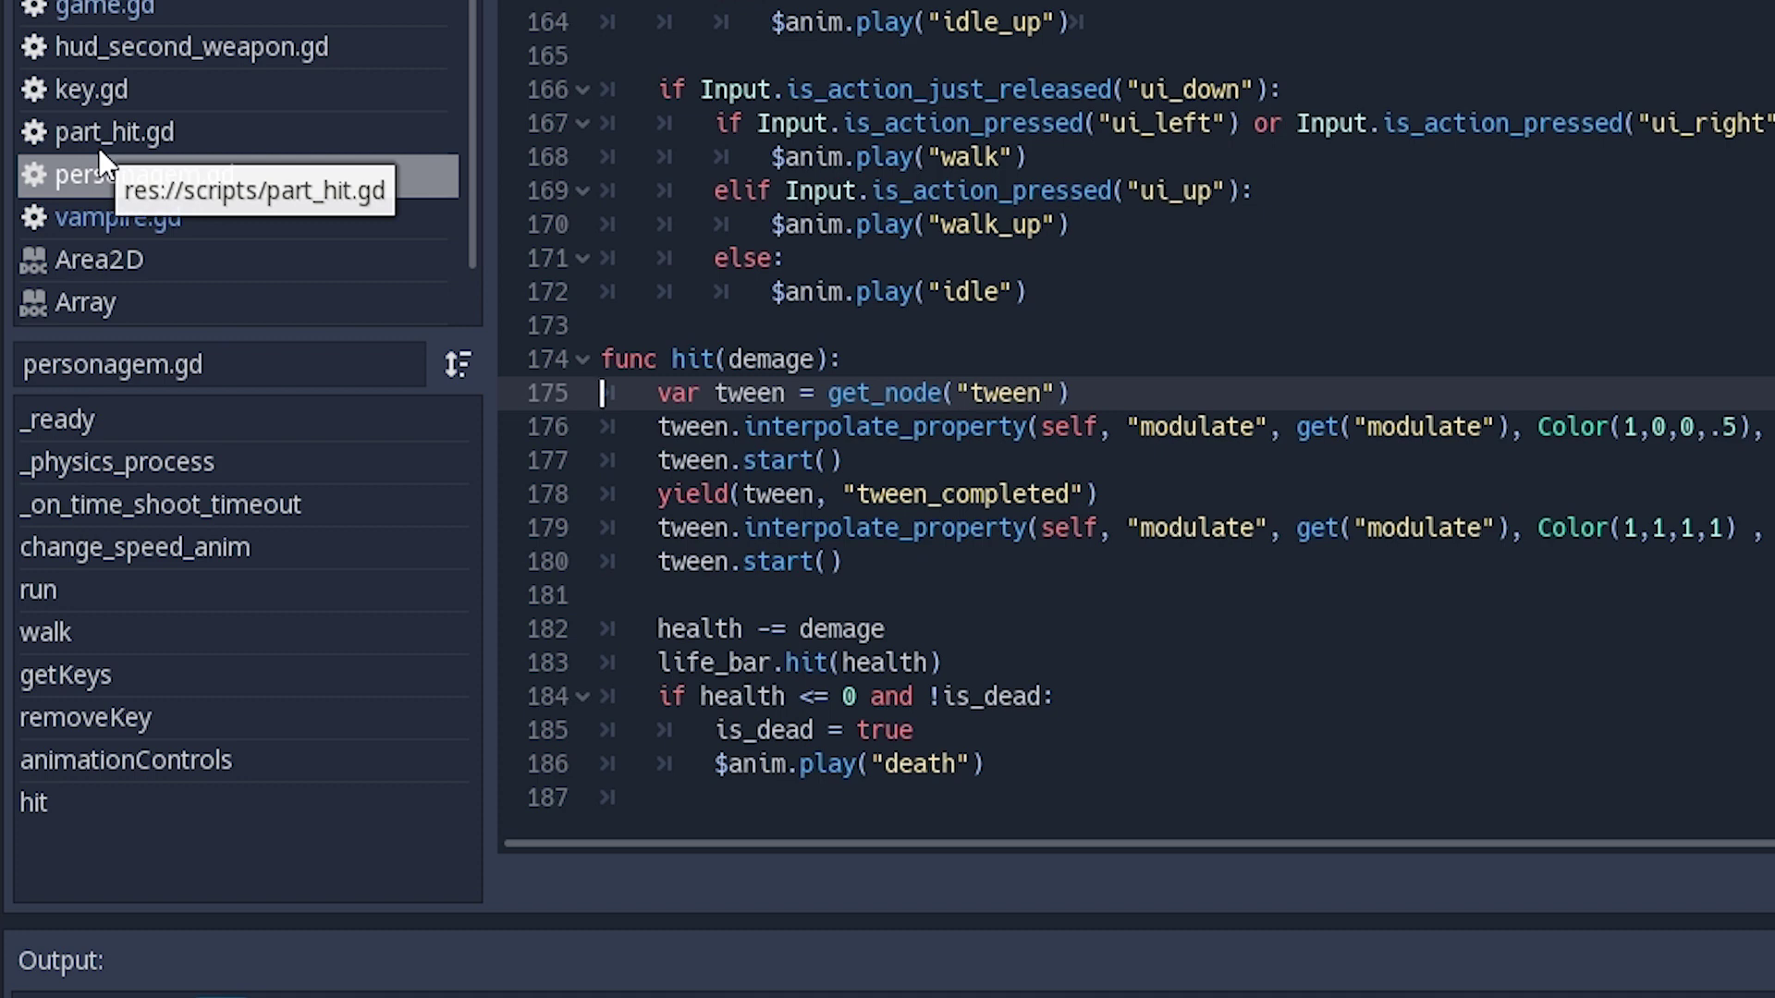
pyautogui.hotkey('shift', 'Down')
pyautogui.hotkey('shift', 'Down')
pyautogui.hotkey('shift', 'Down')
pyautogui.hotkey('shift', 'Down')
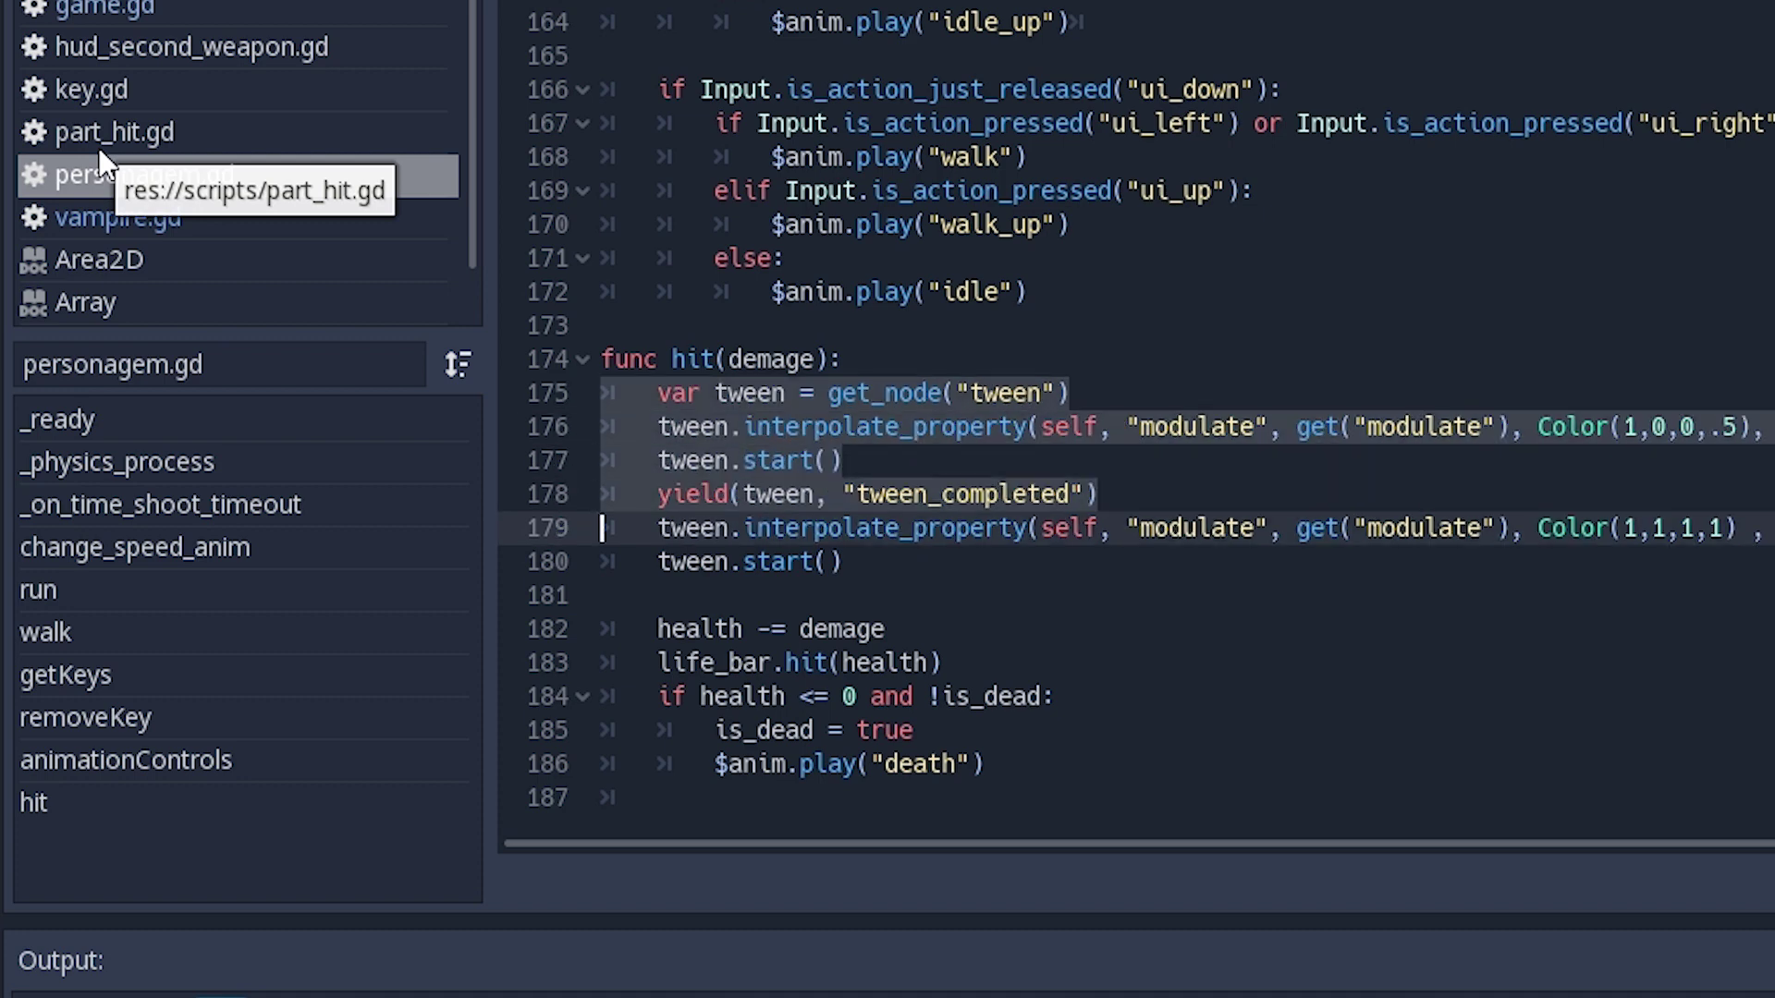
pyautogui.hotkey('shift', 'Down')
pyautogui.hotkey('shift', 'Down')
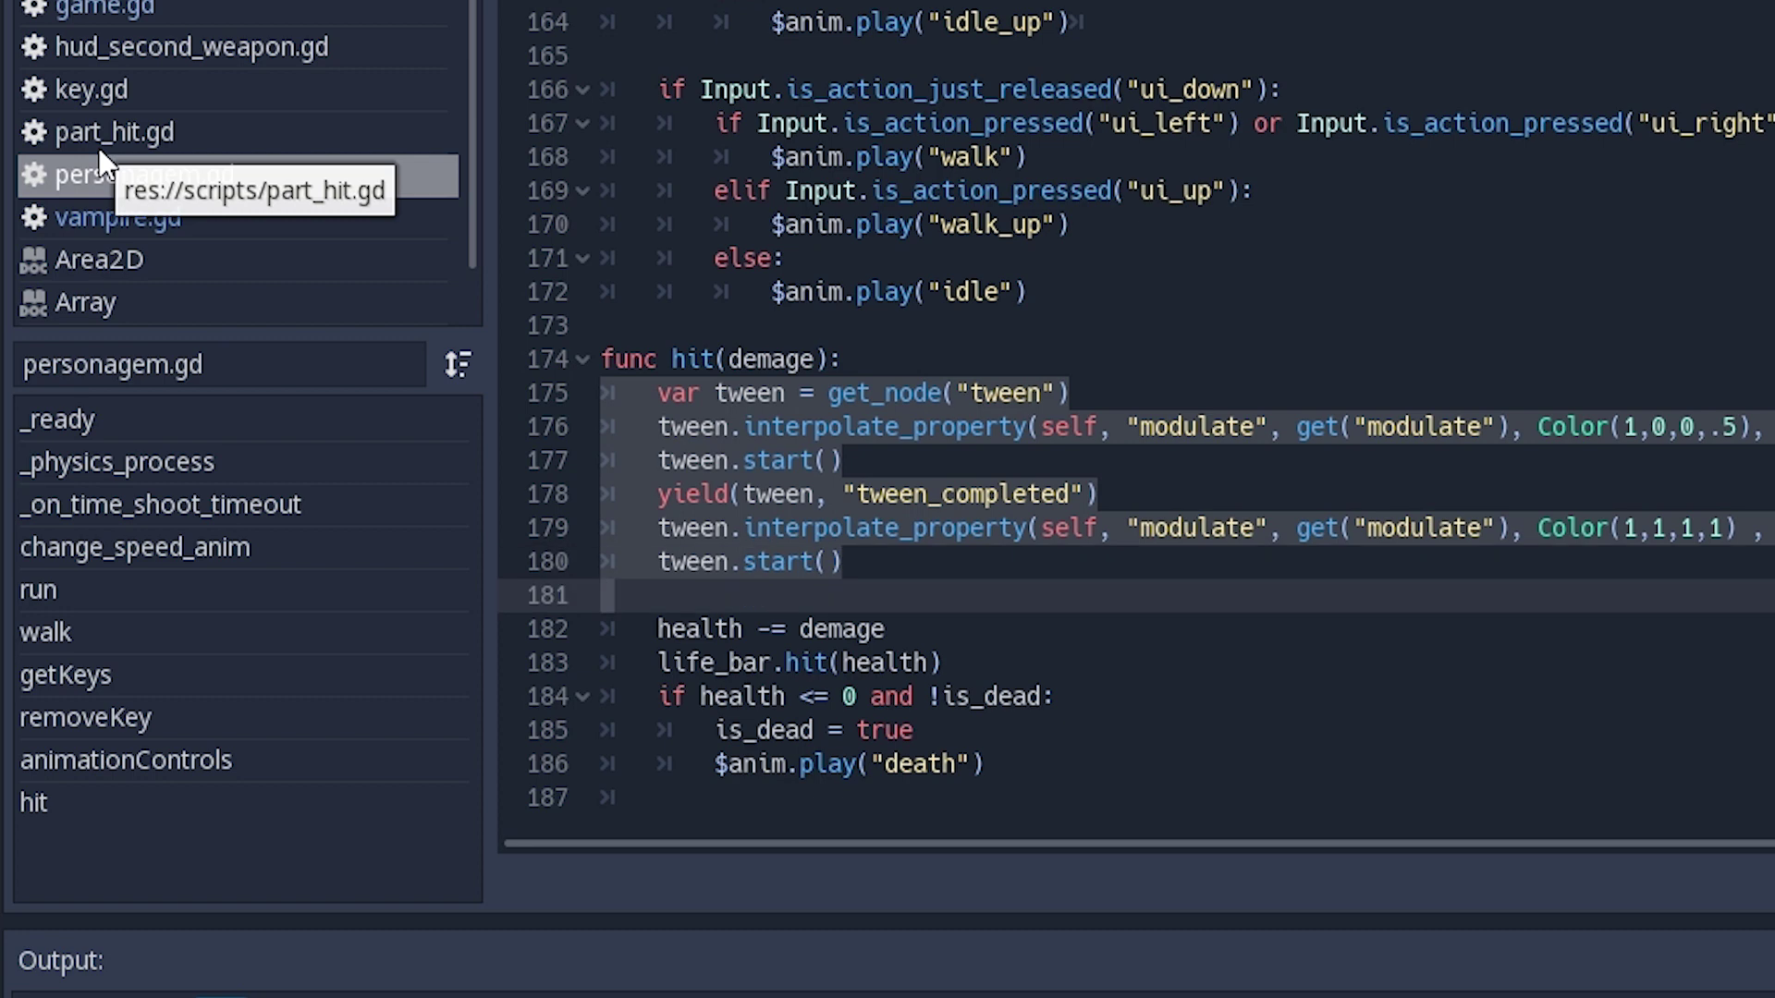
pyautogui.press('Up')
pyautogui.press('Up')
# Step: Examine line 176's self, modulate and Color values in the first interpolate_property call
pyautogui.doubleClick(1218, 414)
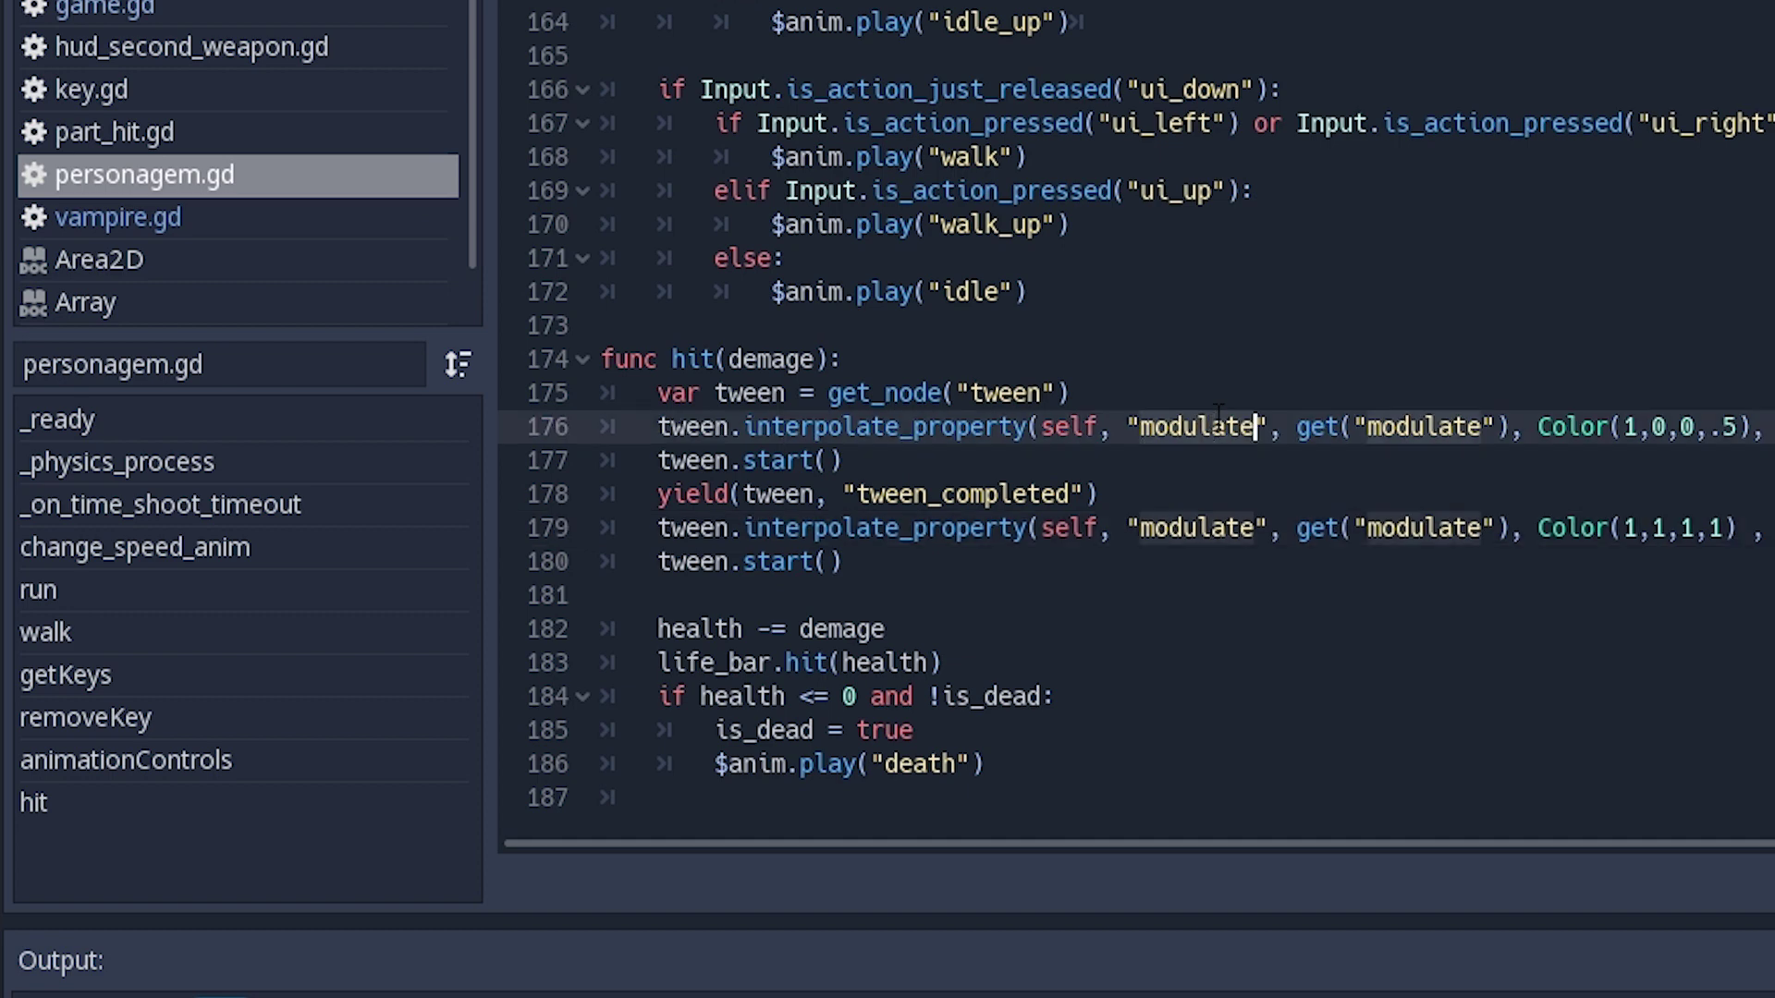
pyautogui.doubleClick(1071, 430)
pyautogui.doubleClick(1396, 426)
pyautogui.click(1664, 428)
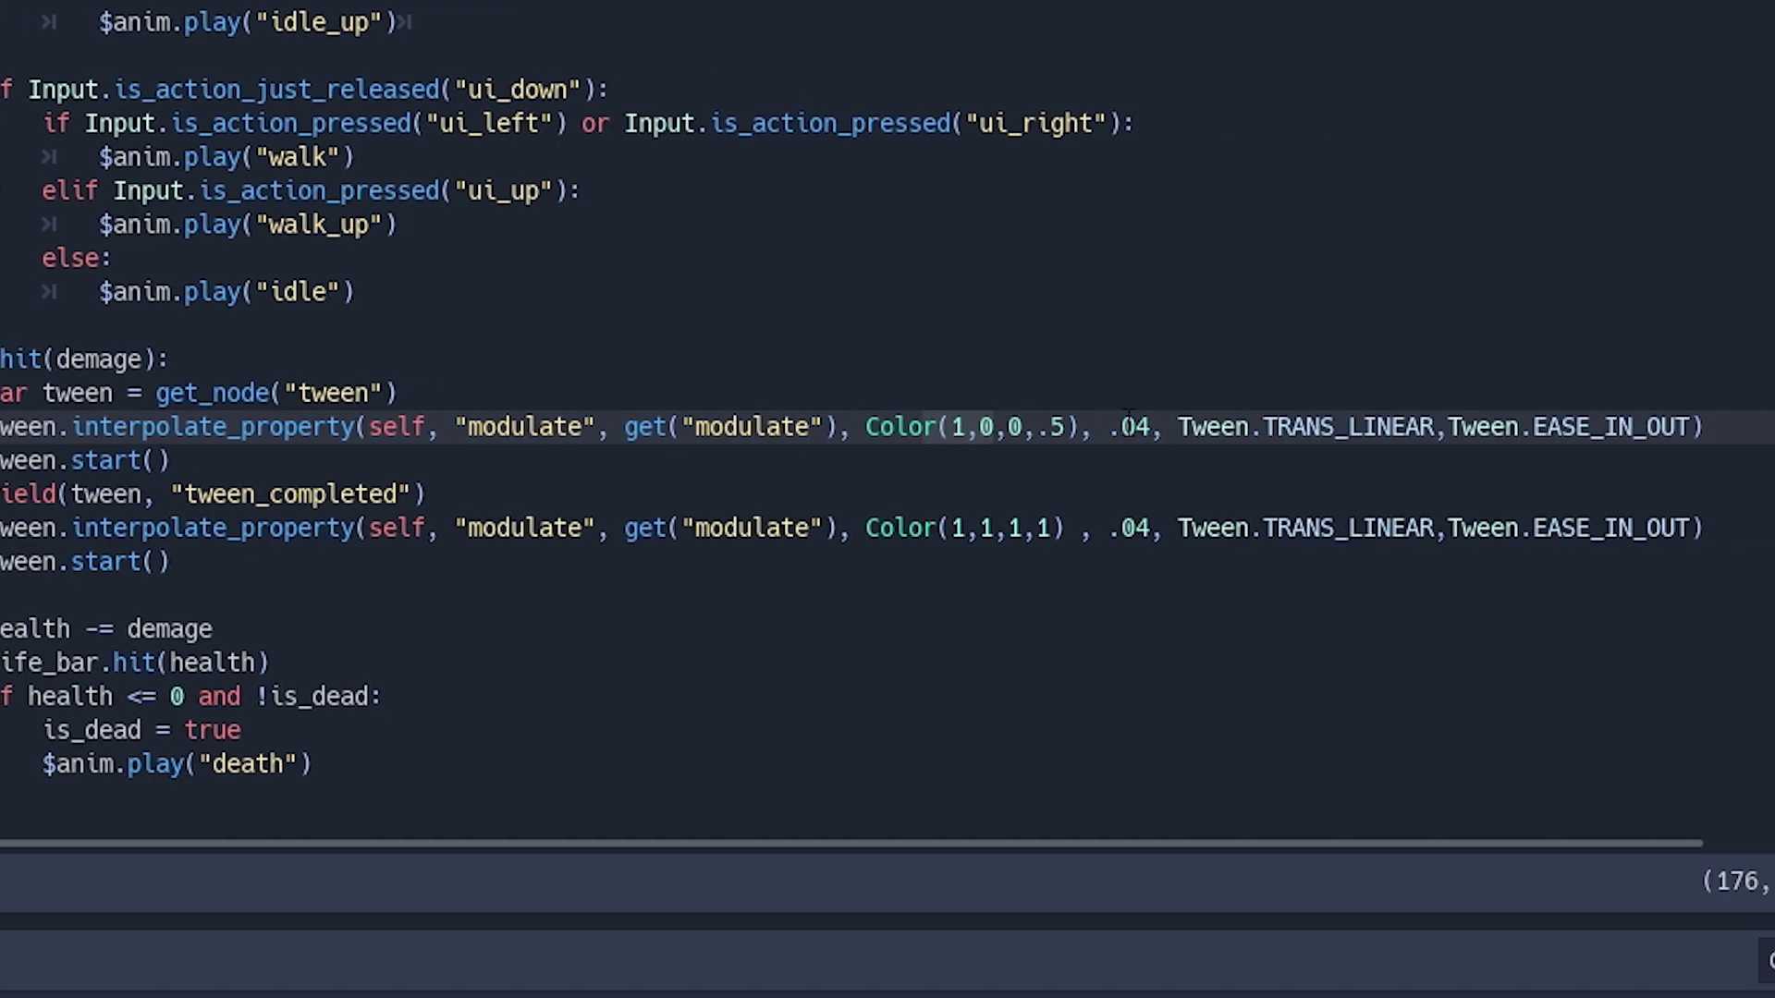
# Step: Mark the Color(1,0,0,.5) arguments and .04 duration in the first tween line
pyautogui.click(1151, 427)
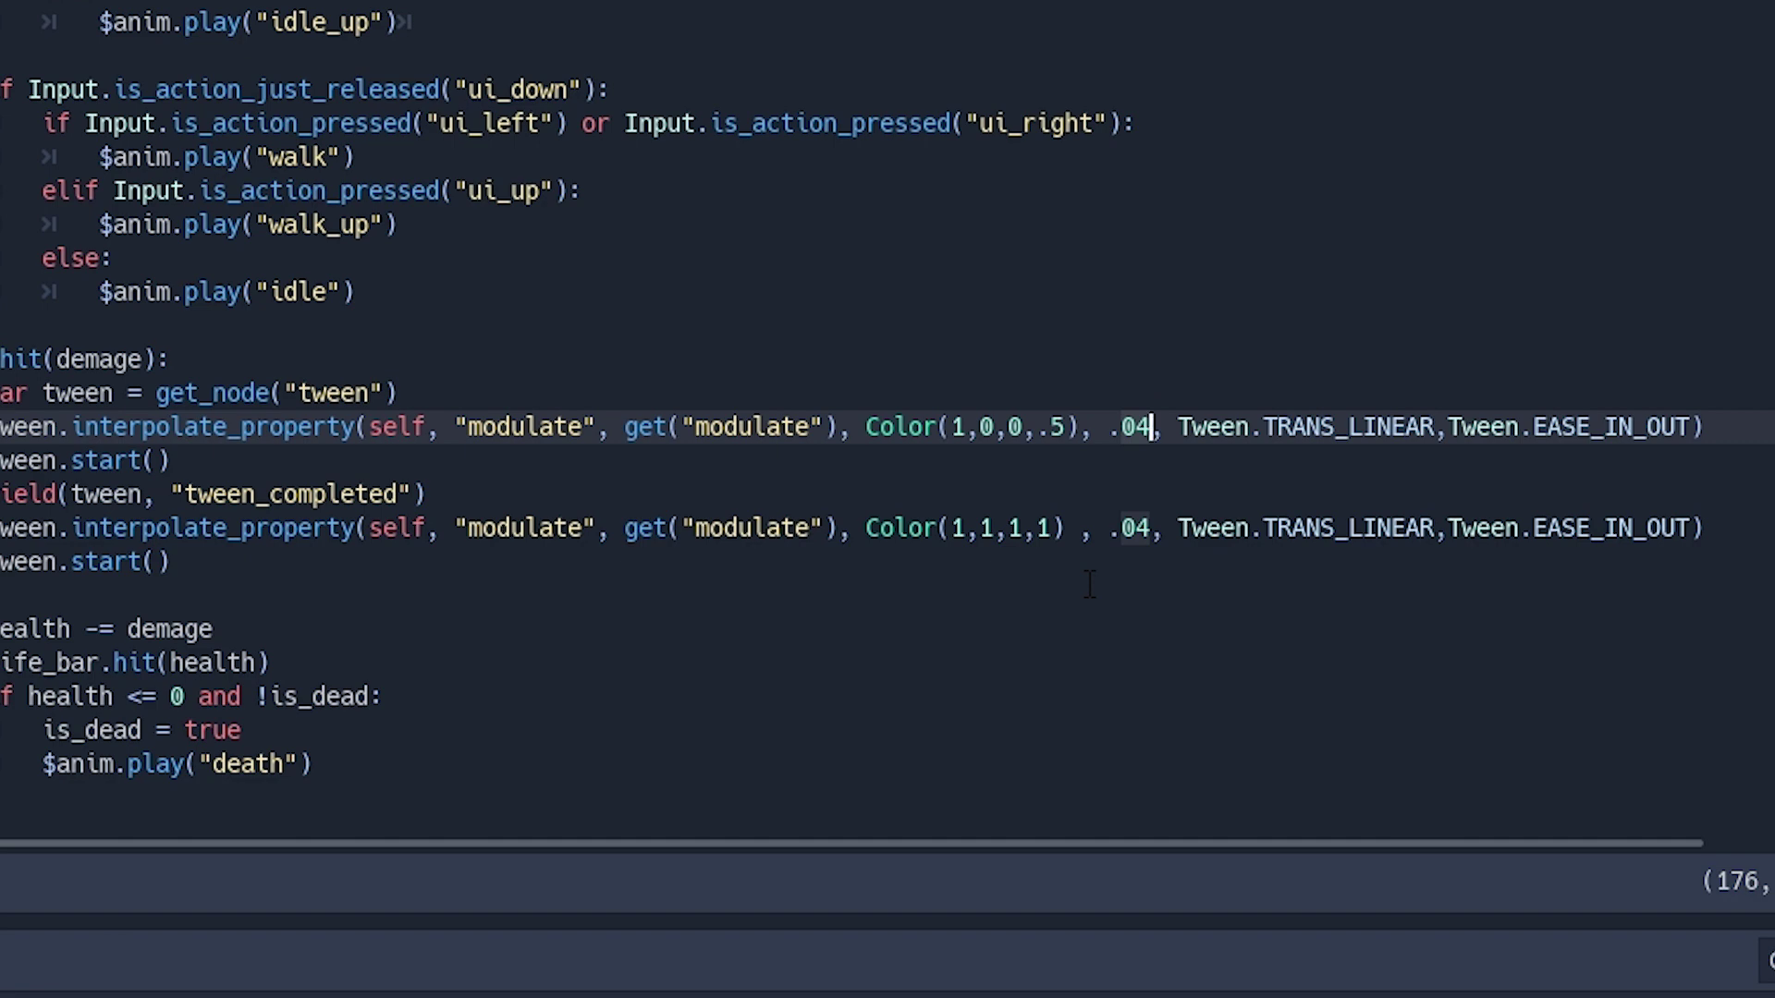
pyautogui.click(949, 427)
pyautogui.press('Left')
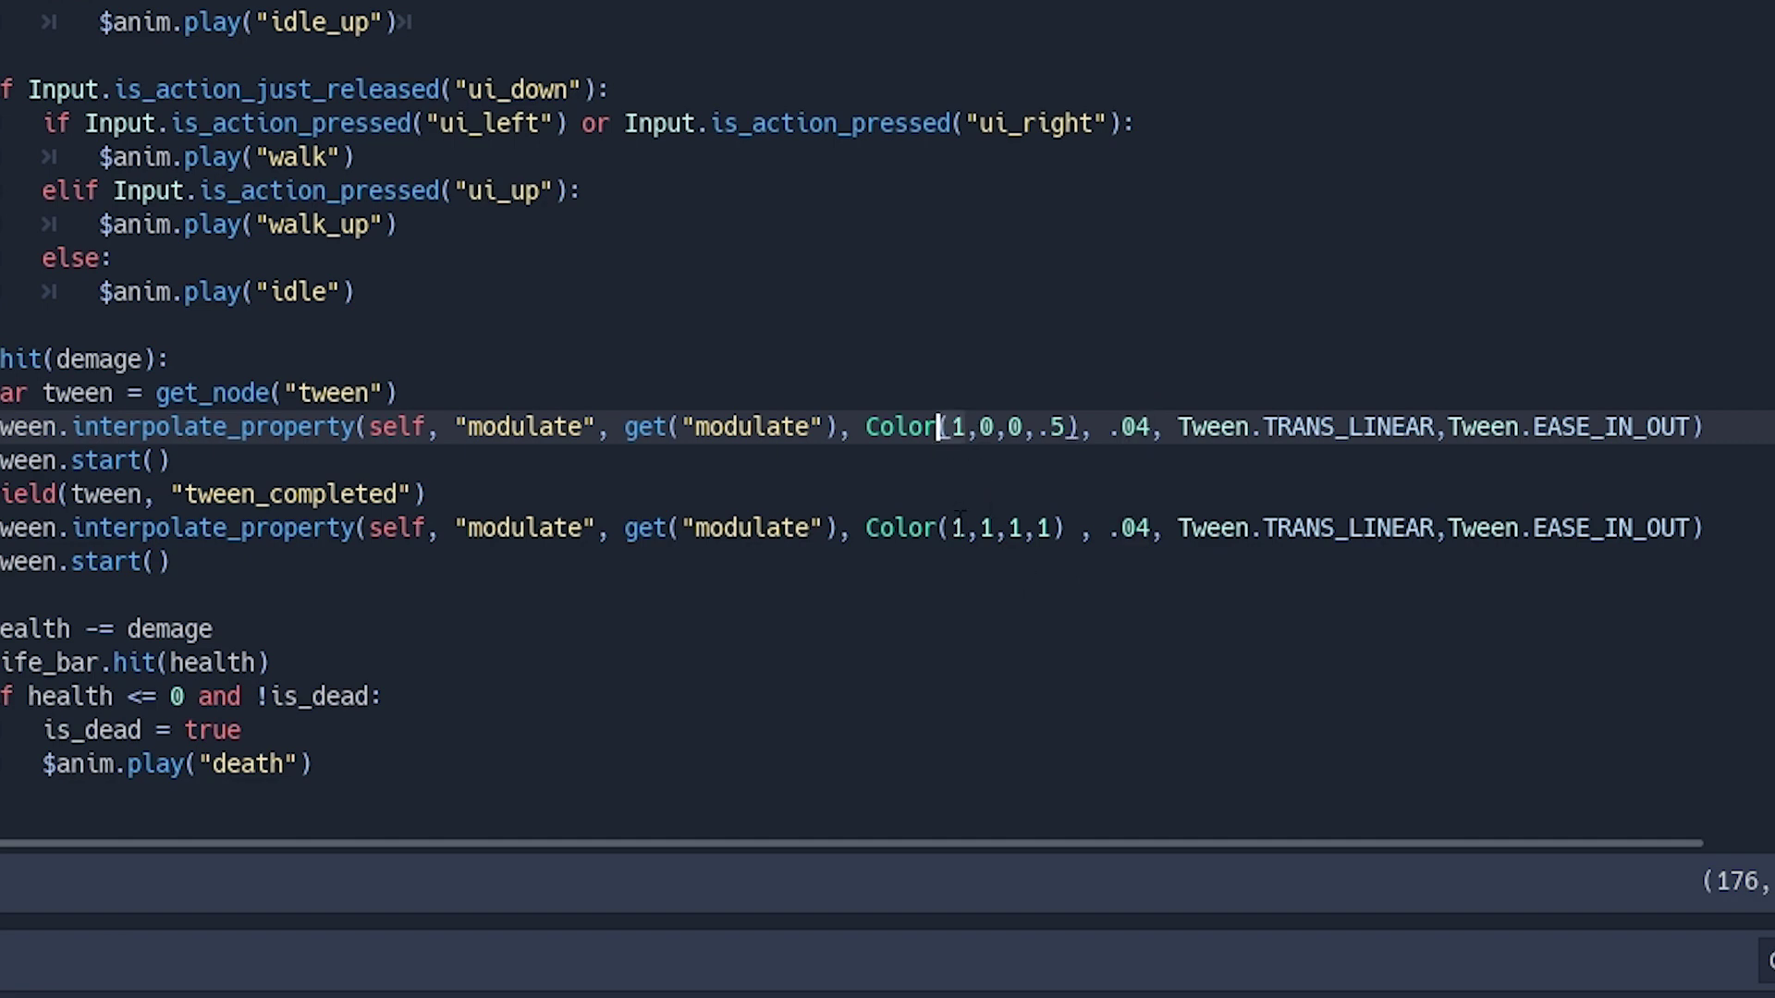
pyautogui.press('Left')
pyautogui.press('Left')
pyautogui.moveTo(952, 427); pyautogui.dragTo(1081, 427)
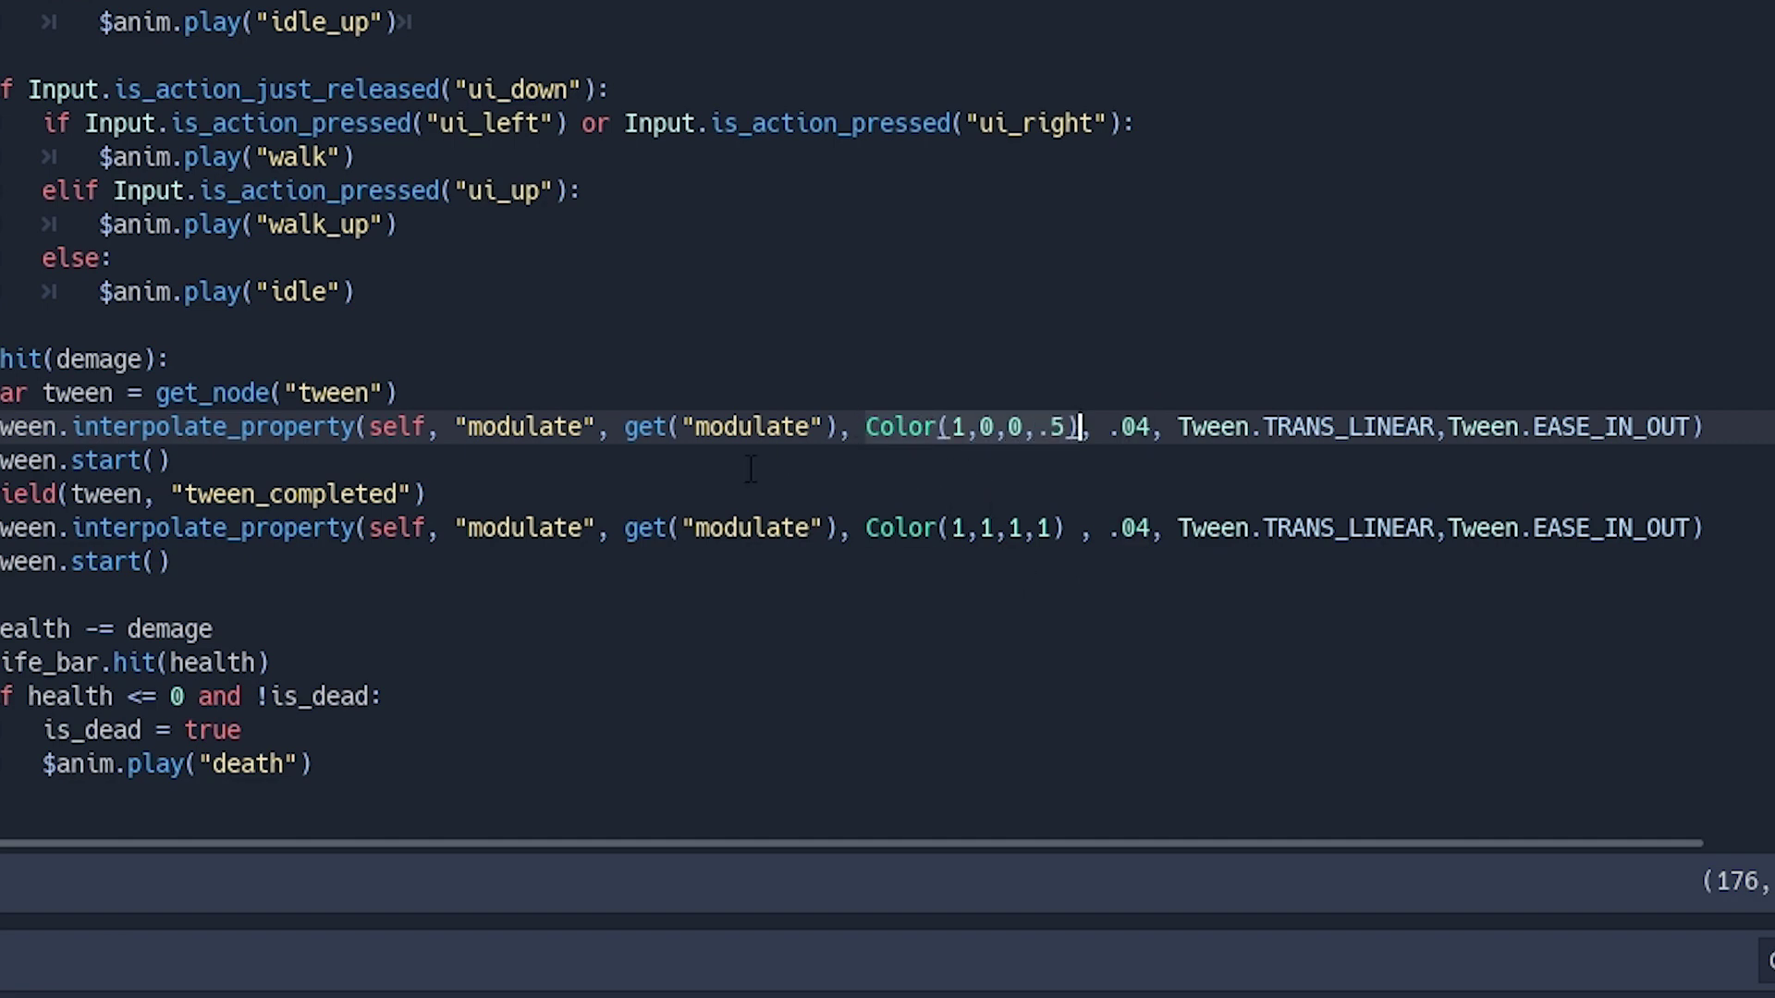
pyautogui.press('Left')
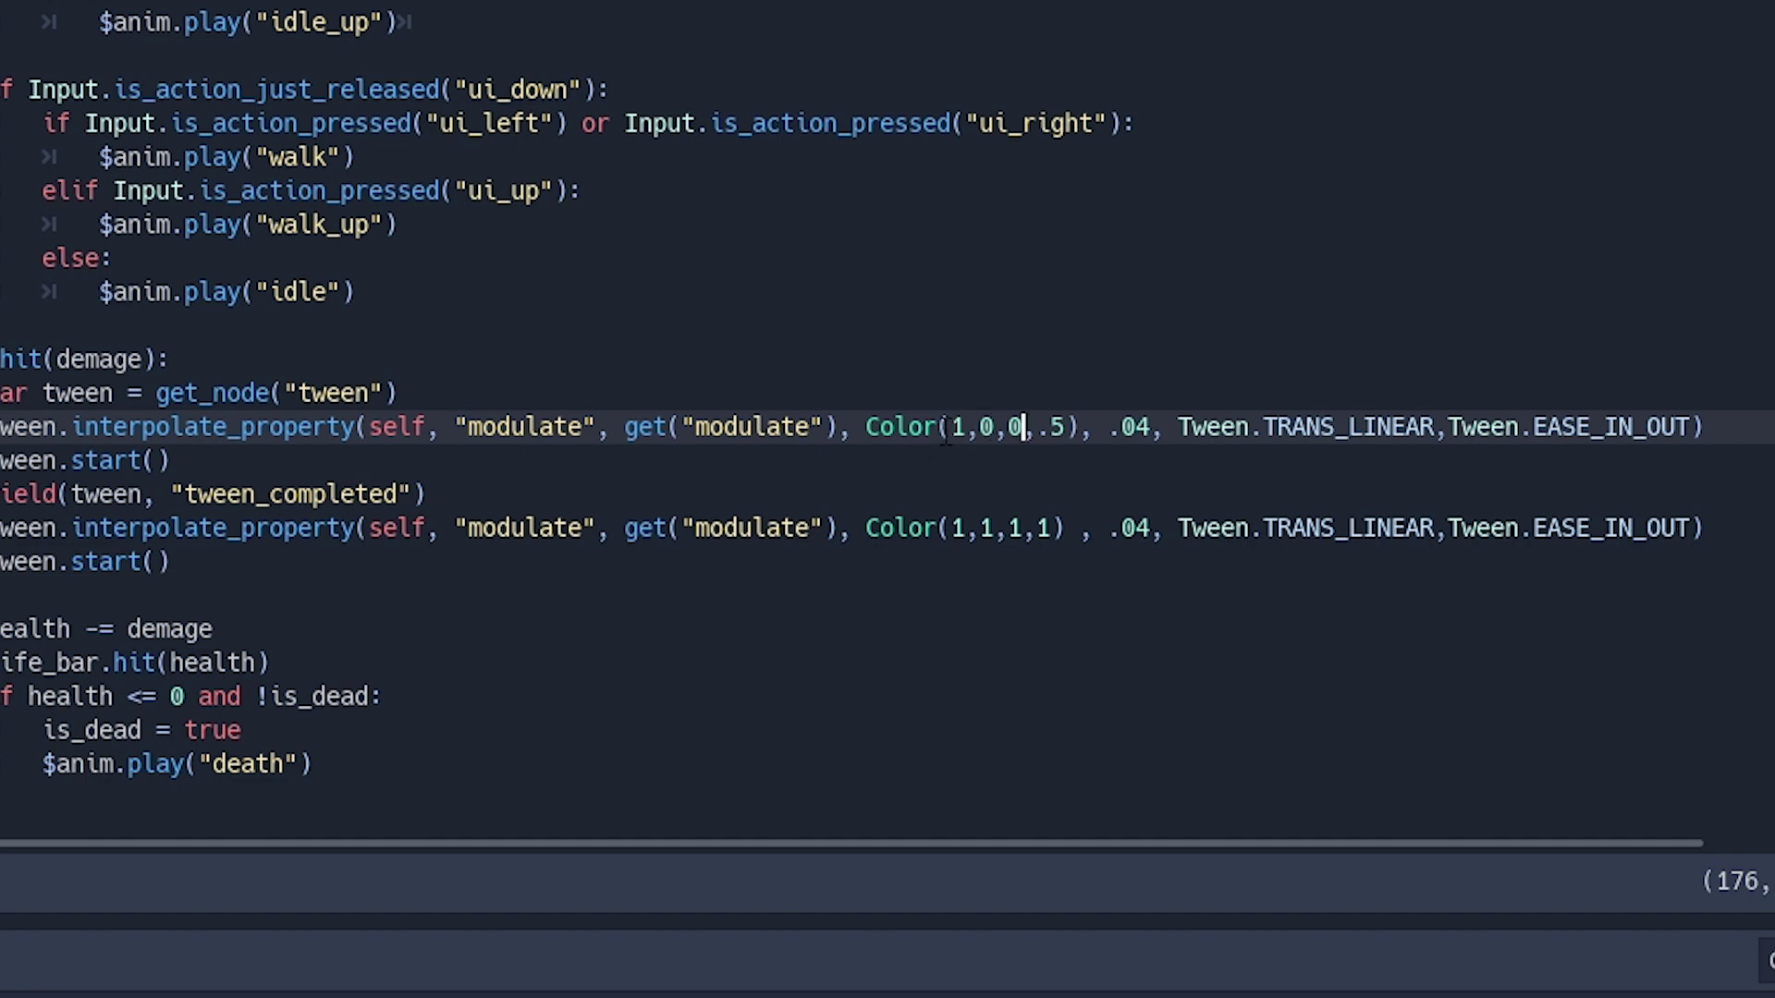
pyautogui.doubleClick(962, 429)
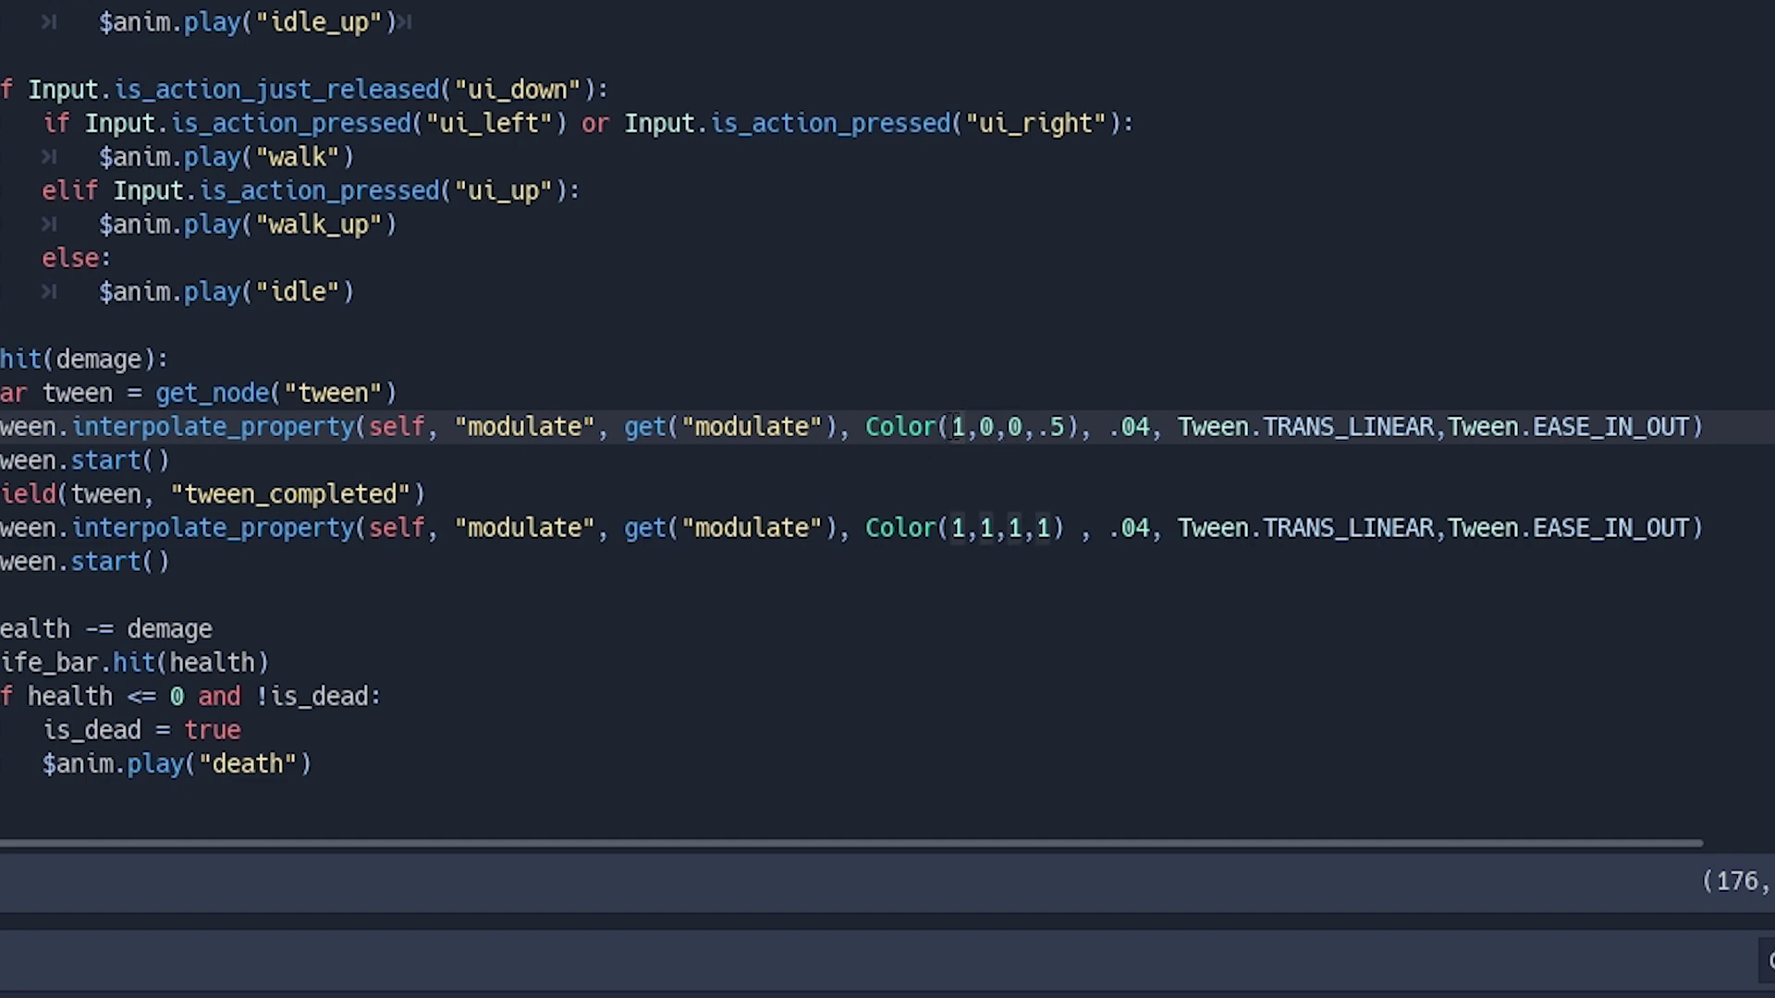
pyautogui.click(1063, 427)
# Step: Select the colour values on the second interpolate_property line and save the script with Ctrl+S
pyautogui.press('Down')
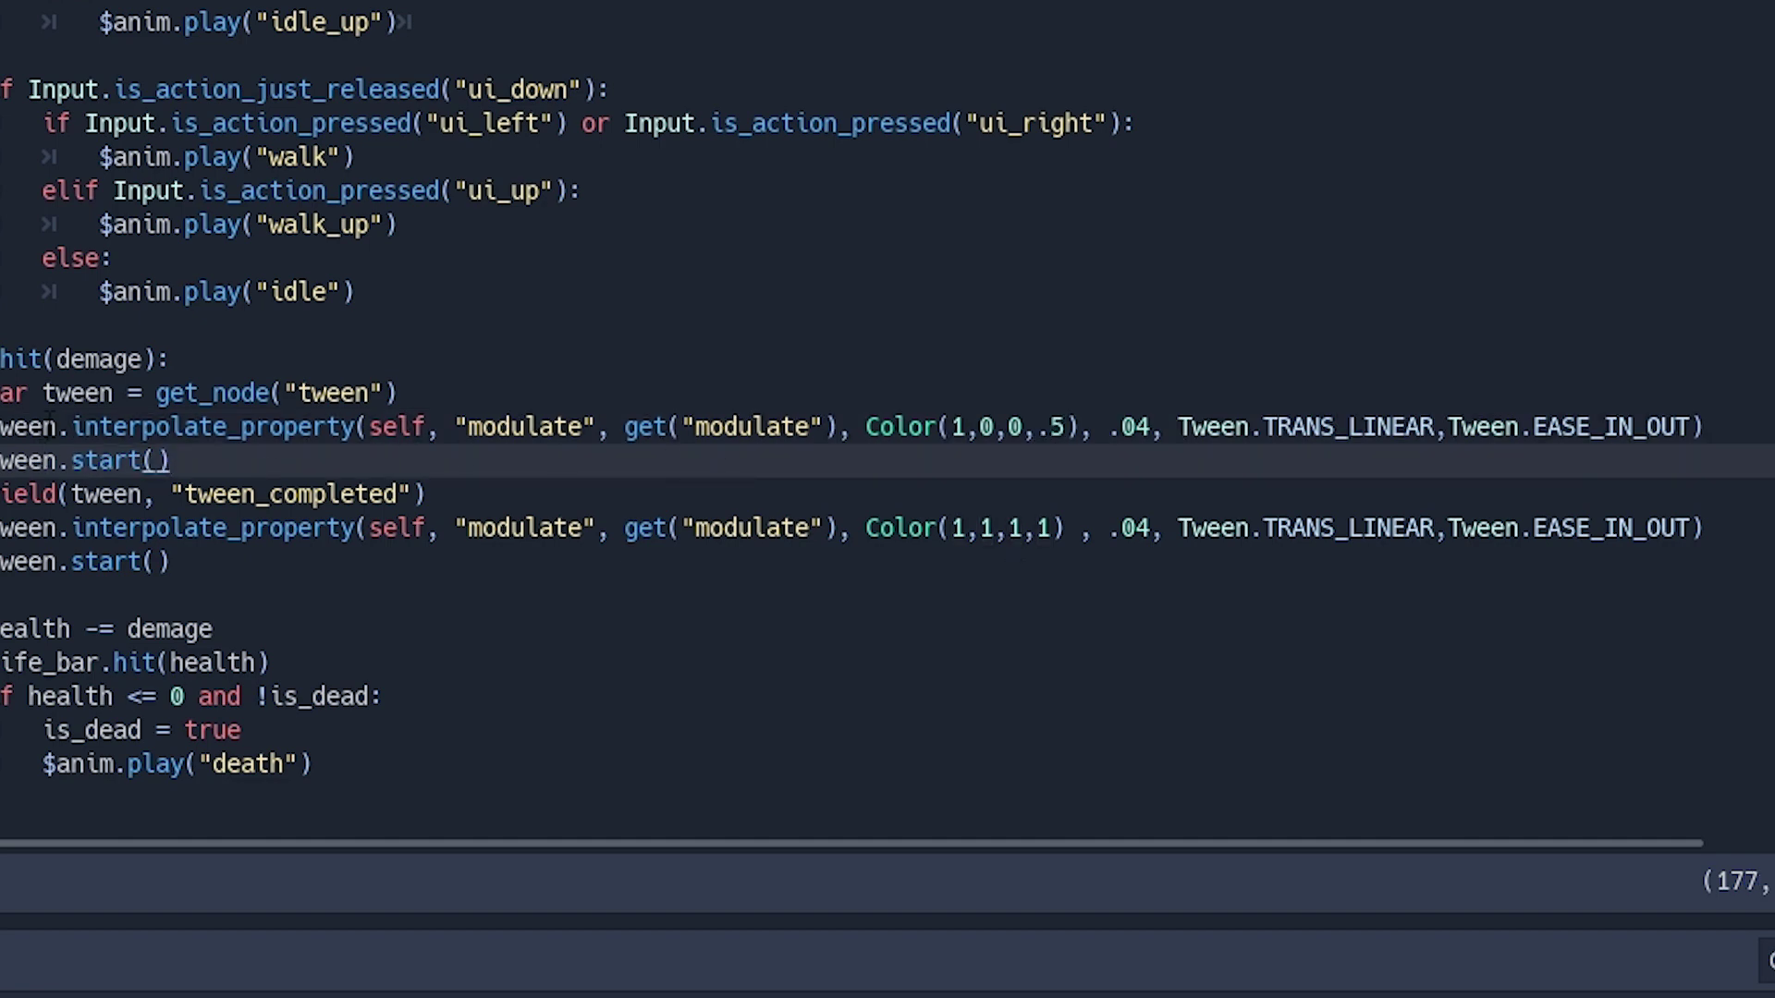
pyautogui.click(72, 427)
pyautogui.click(169, 461)
pyautogui.click(259, 493)
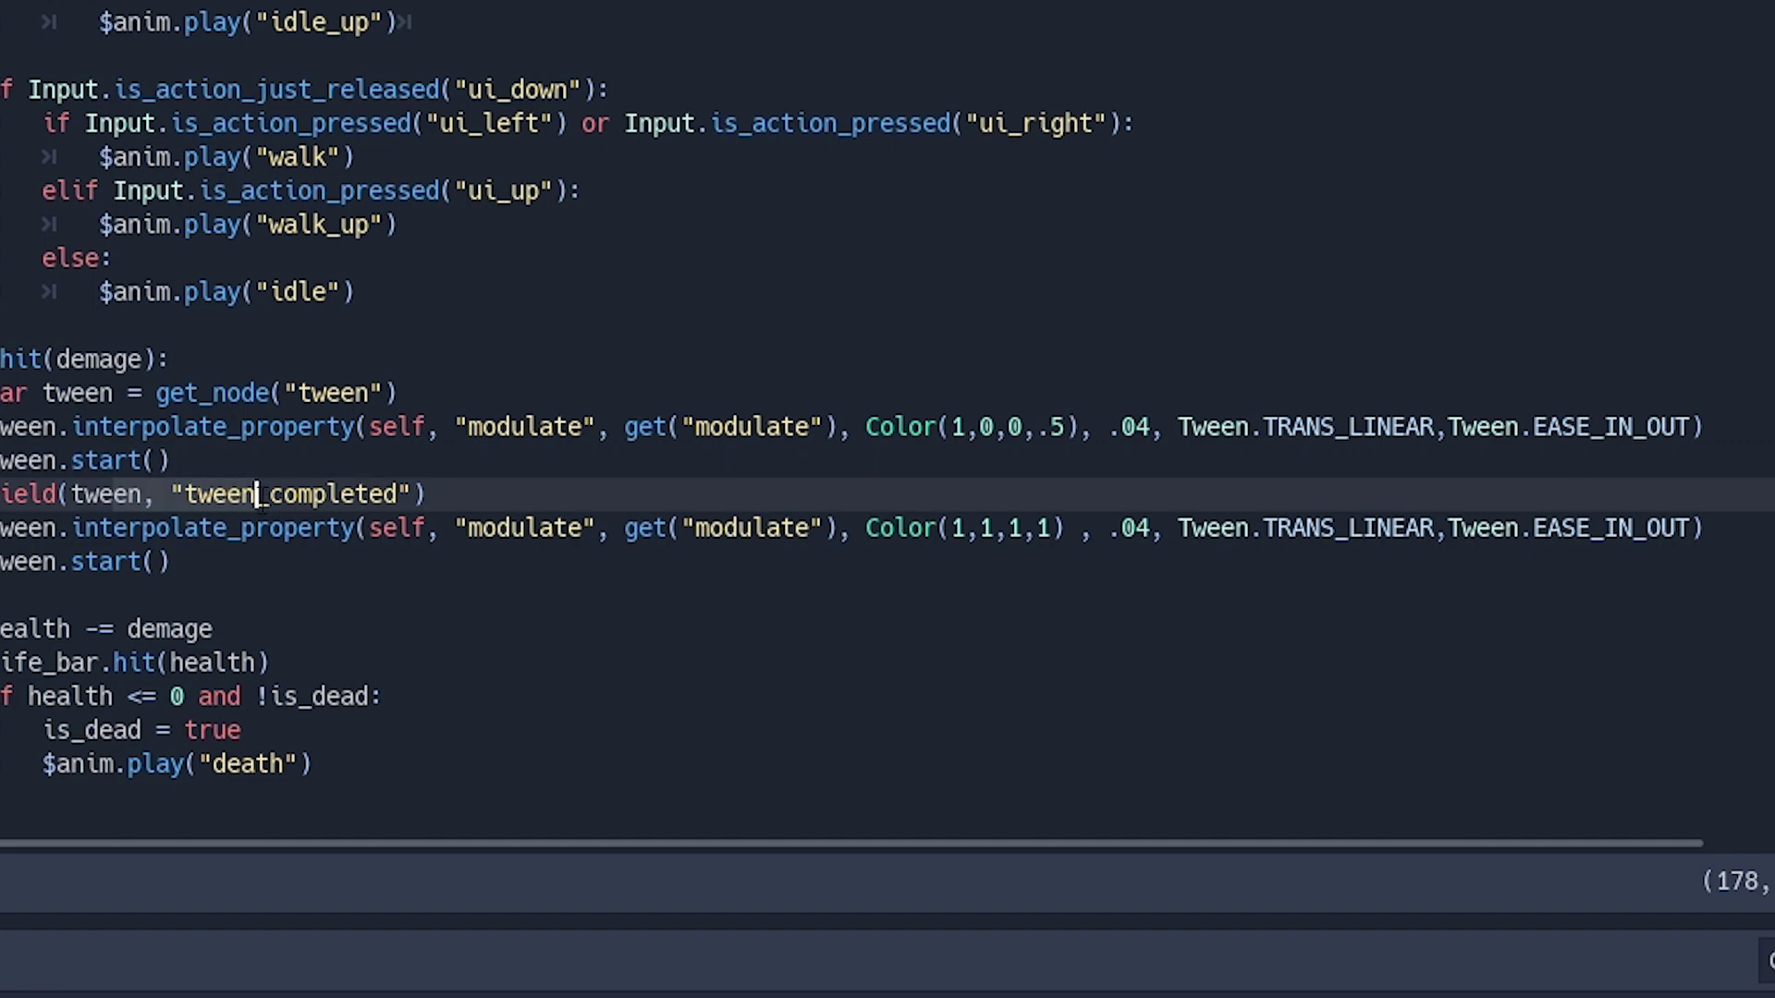
pyautogui.click(229, 534)
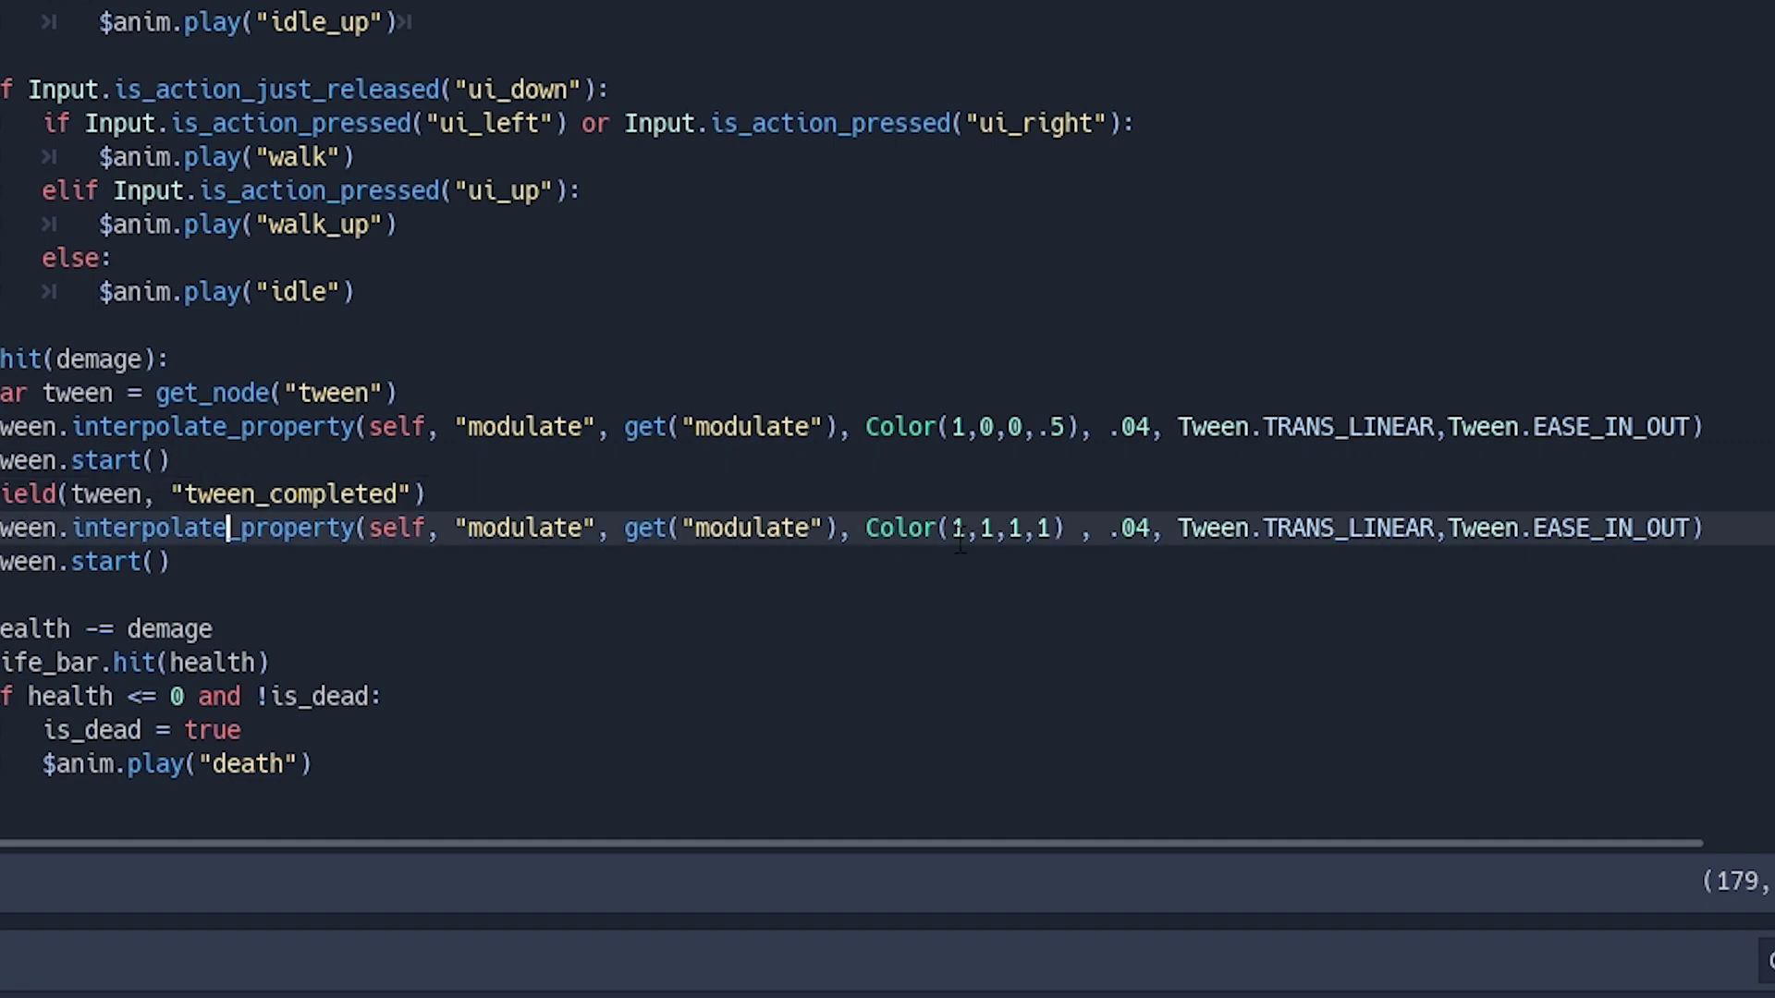
pyautogui.moveTo(954, 528); pyautogui.dragTo(1054, 528)
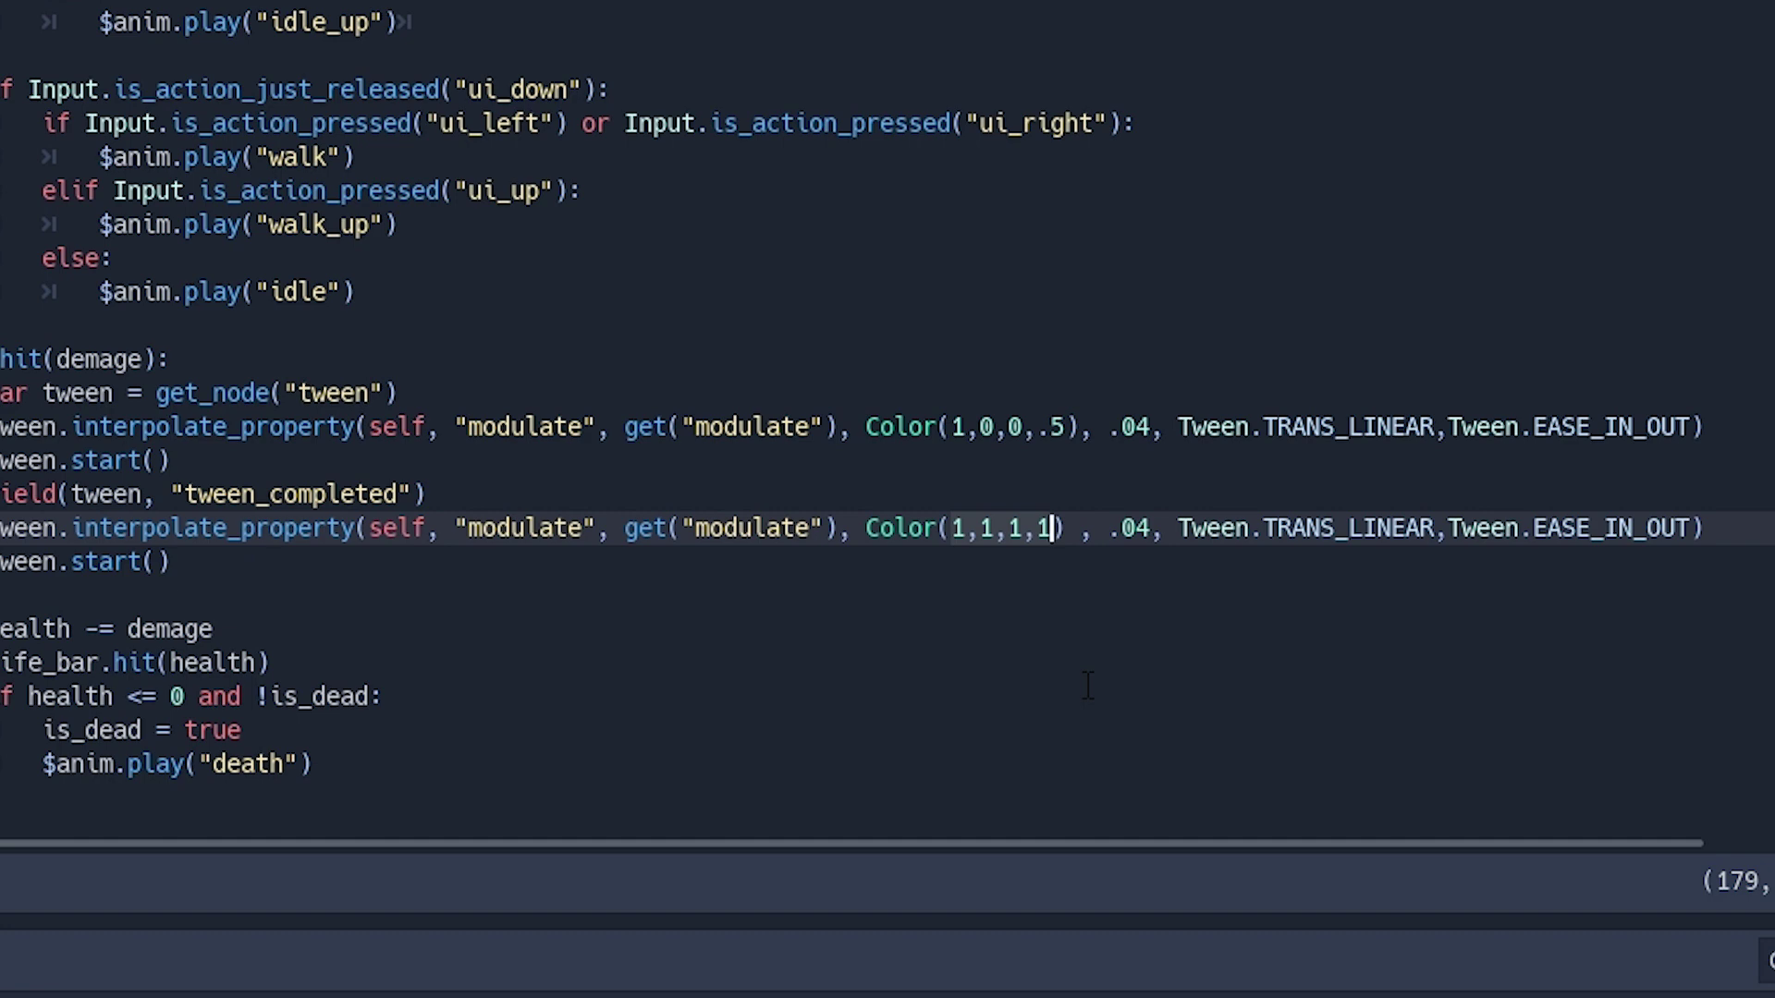
pyautogui.hotkey('ctrl', 's')
pyautogui.press('F5')
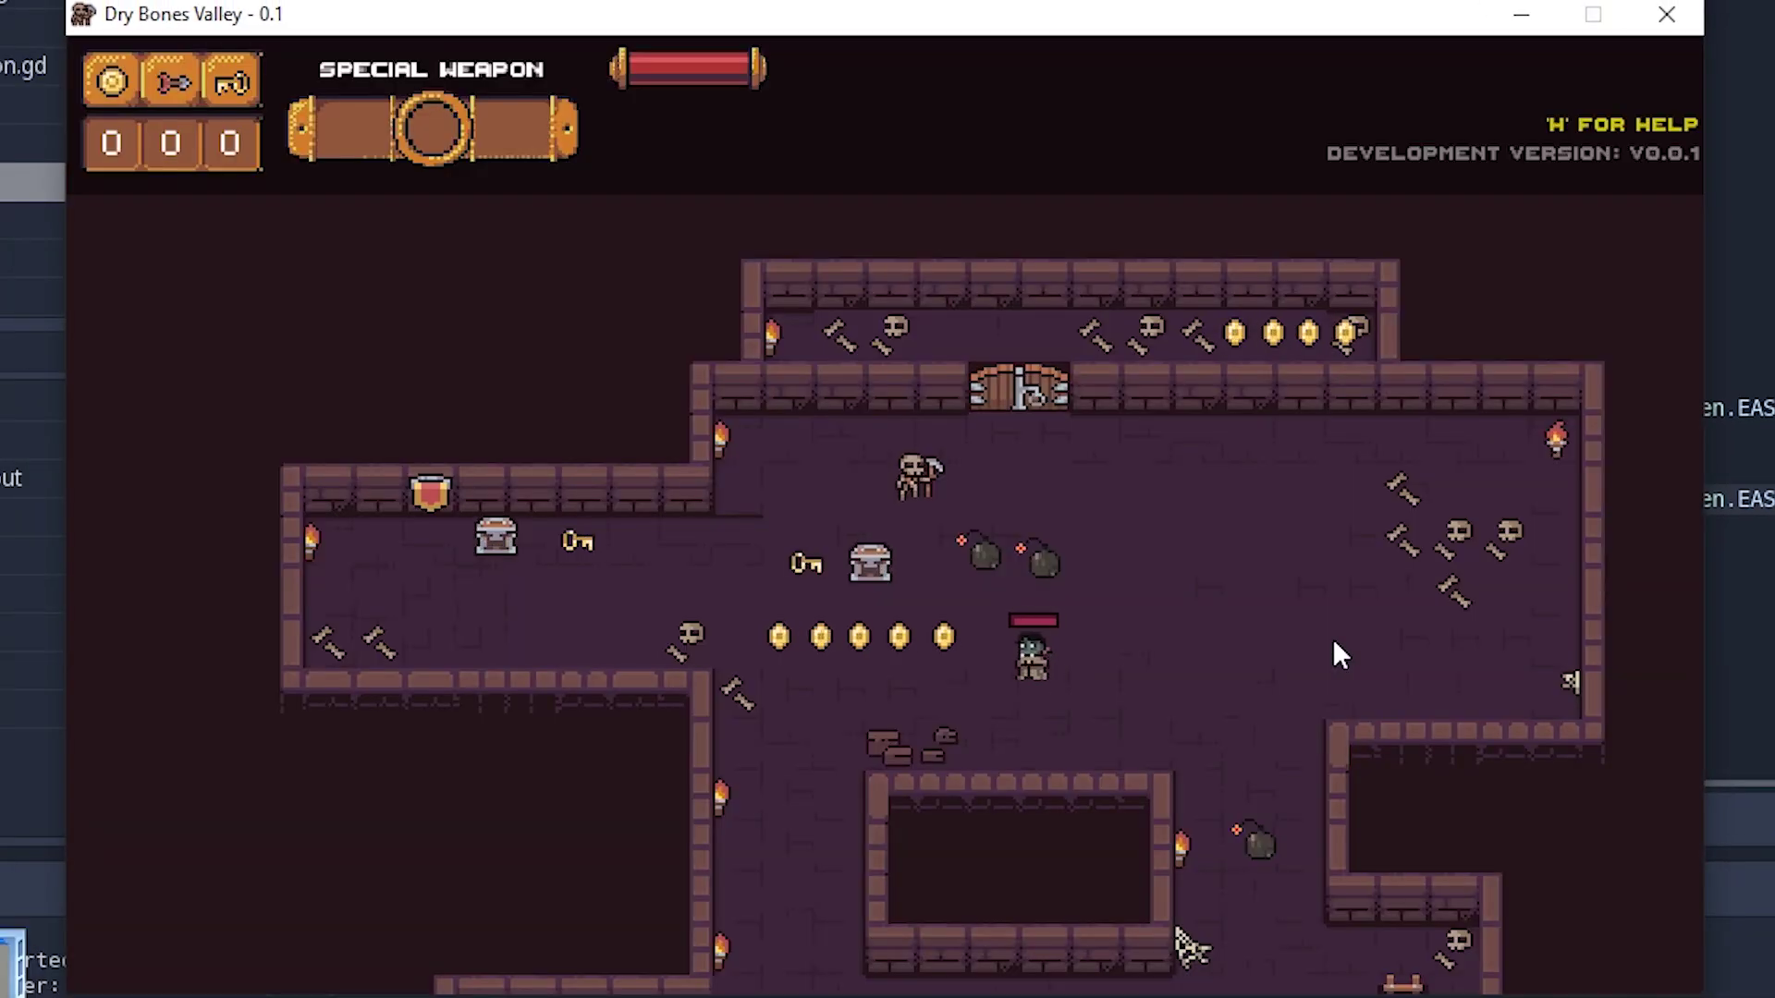
pyautogui.press('Left')
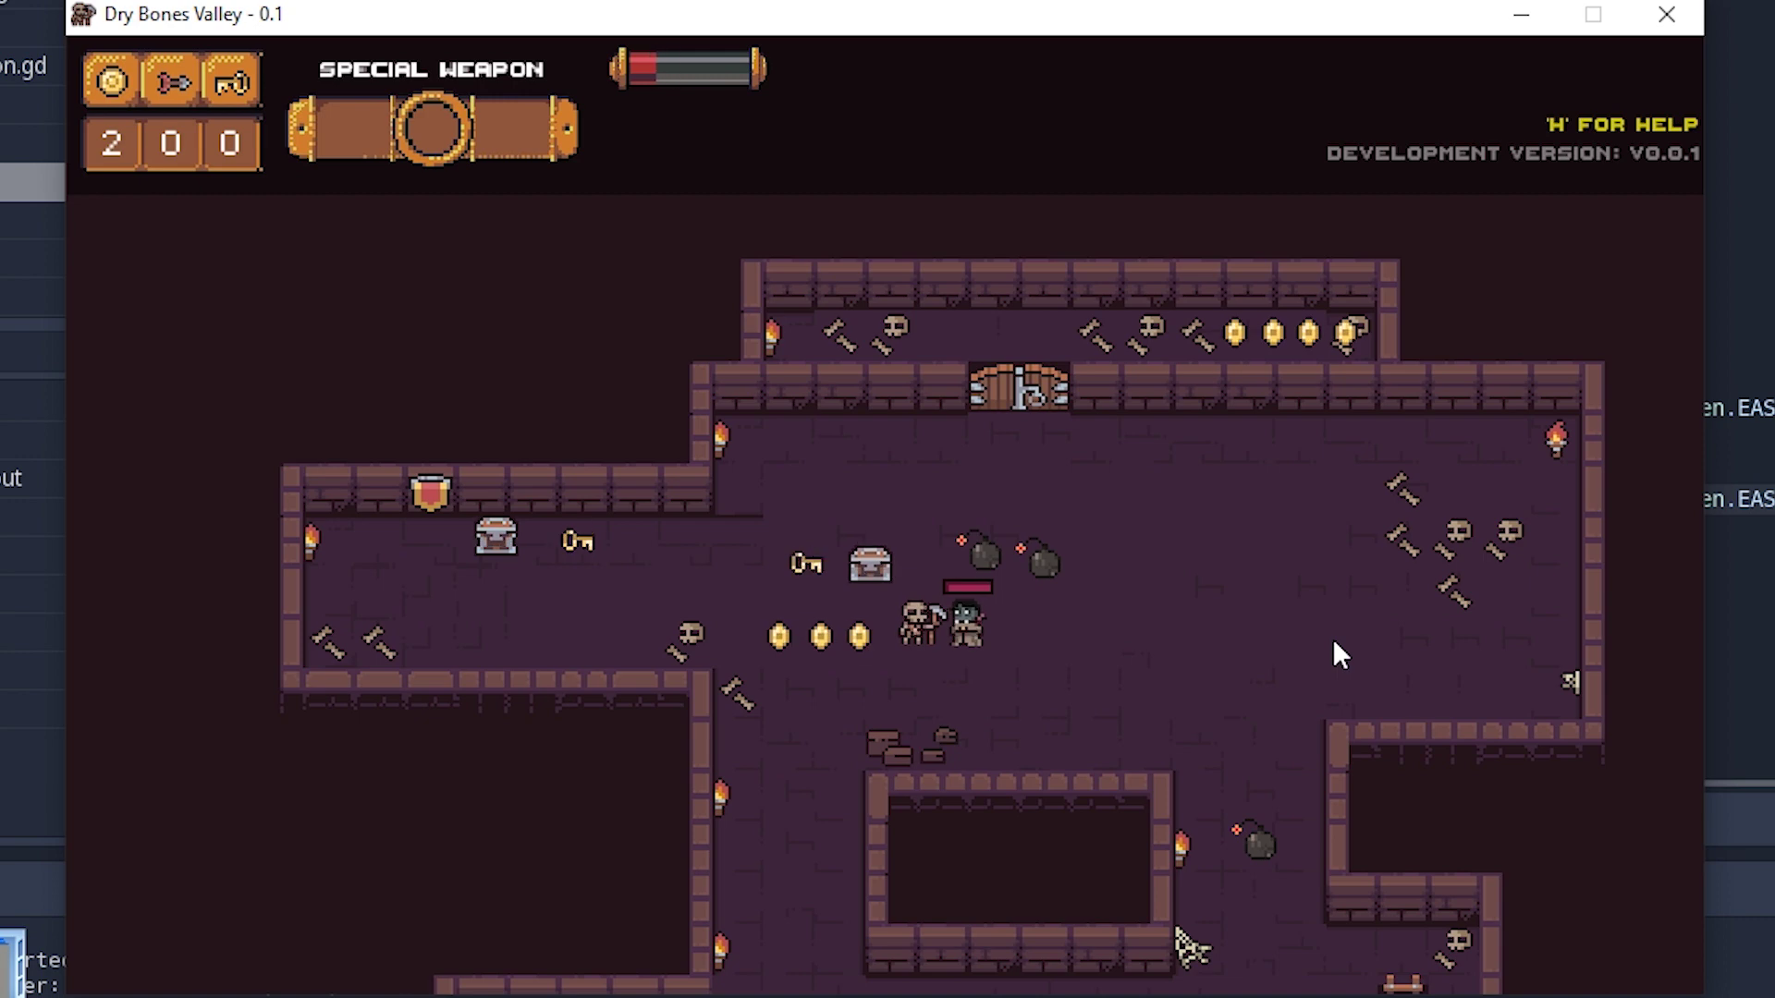
pyautogui.press('space')
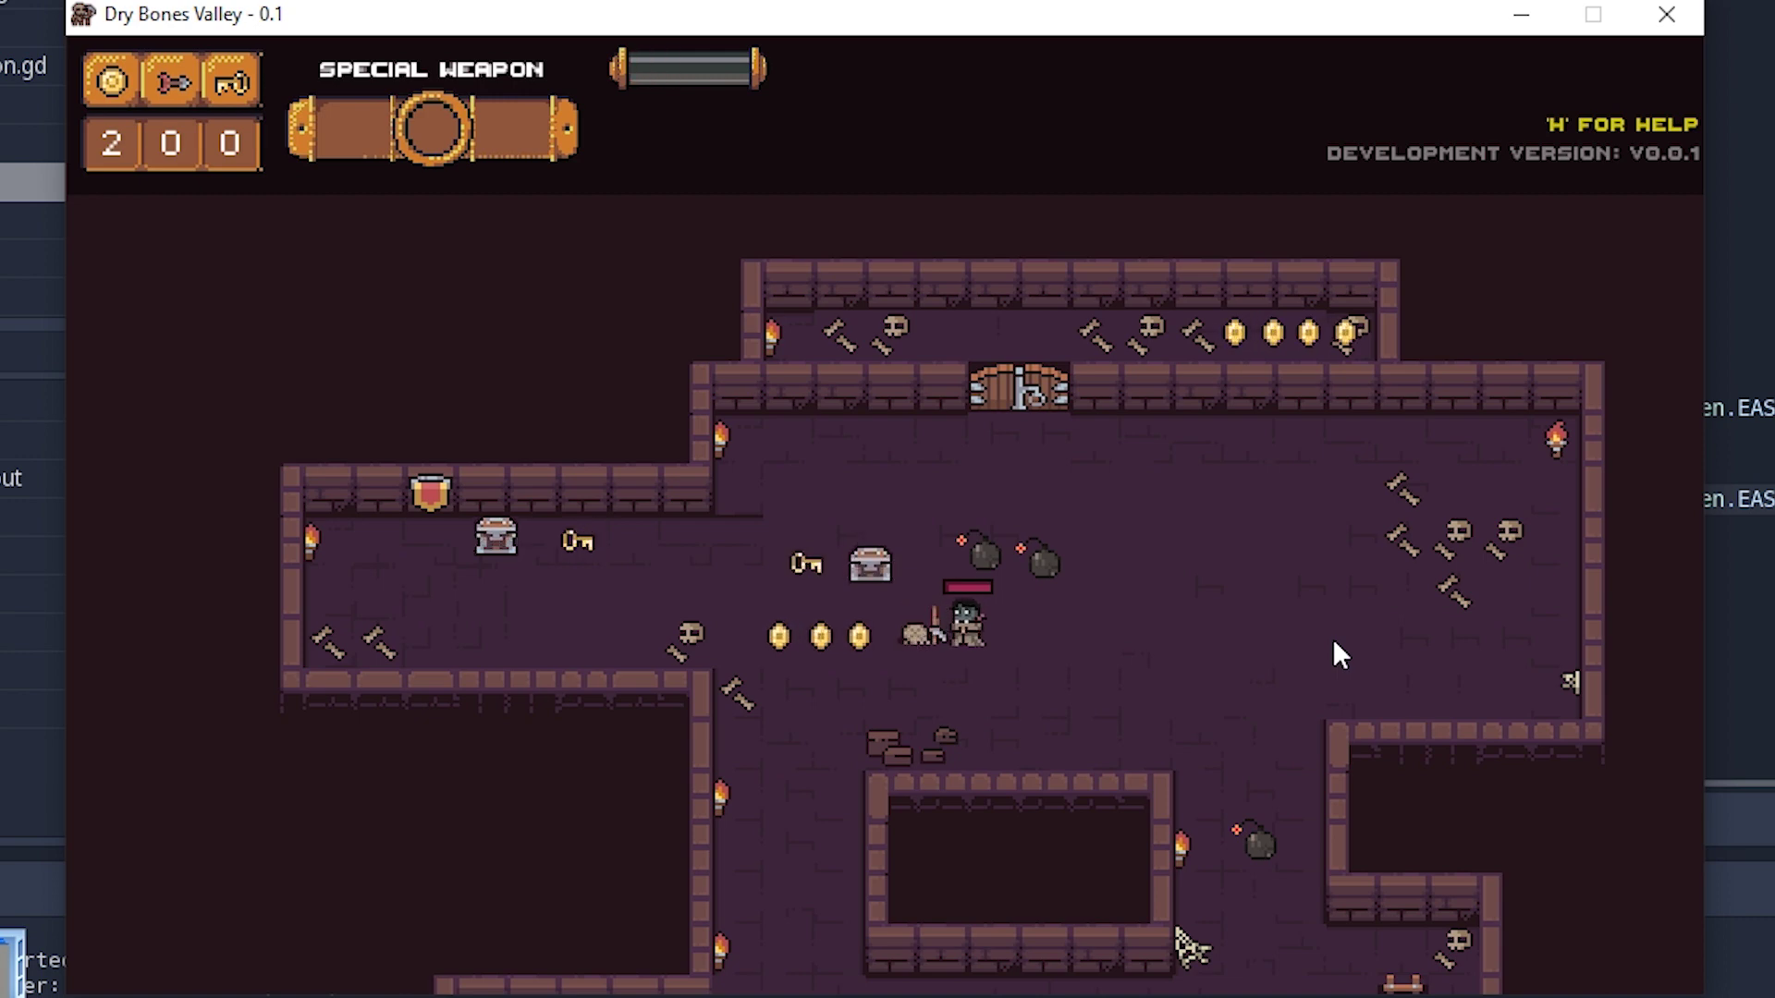
pyautogui.click(1667, 14)
# Step: Close the running game and select the health -= demage line in hit()
pyautogui.click(626, 530)
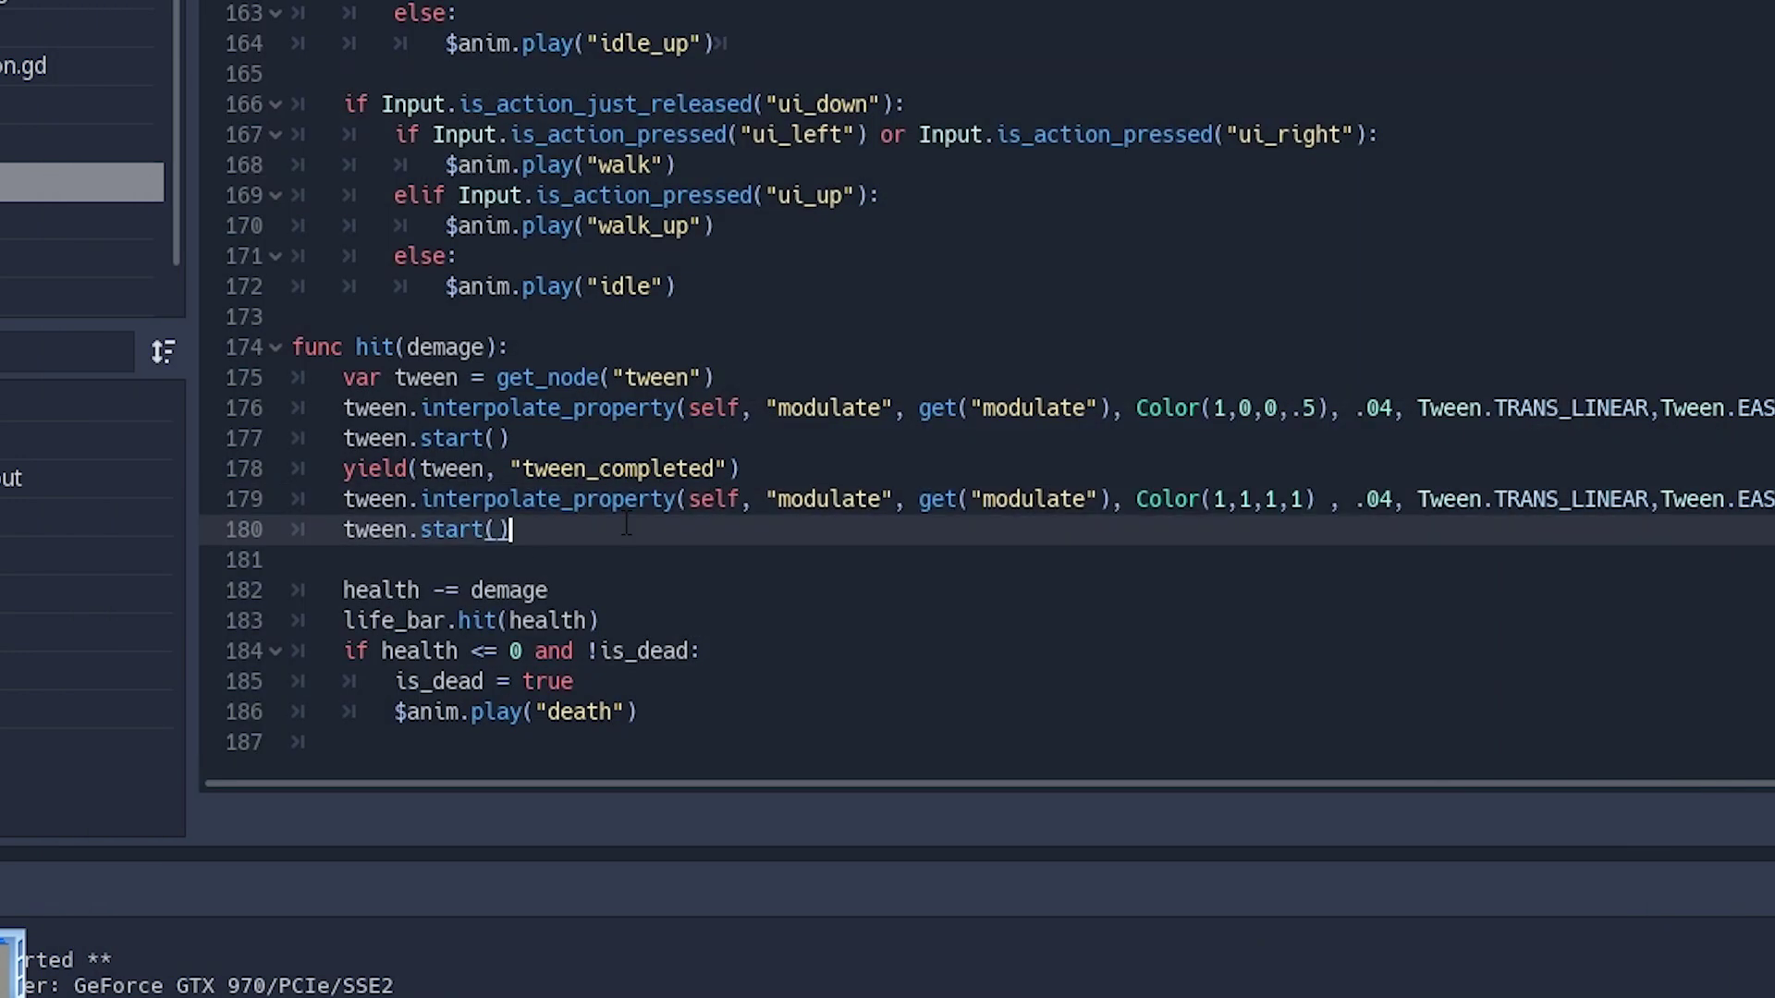
pyautogui.press('Down')
pyautogui.click(447, 590)
pyautogui.press('Left')
pyautogui.press('Home')
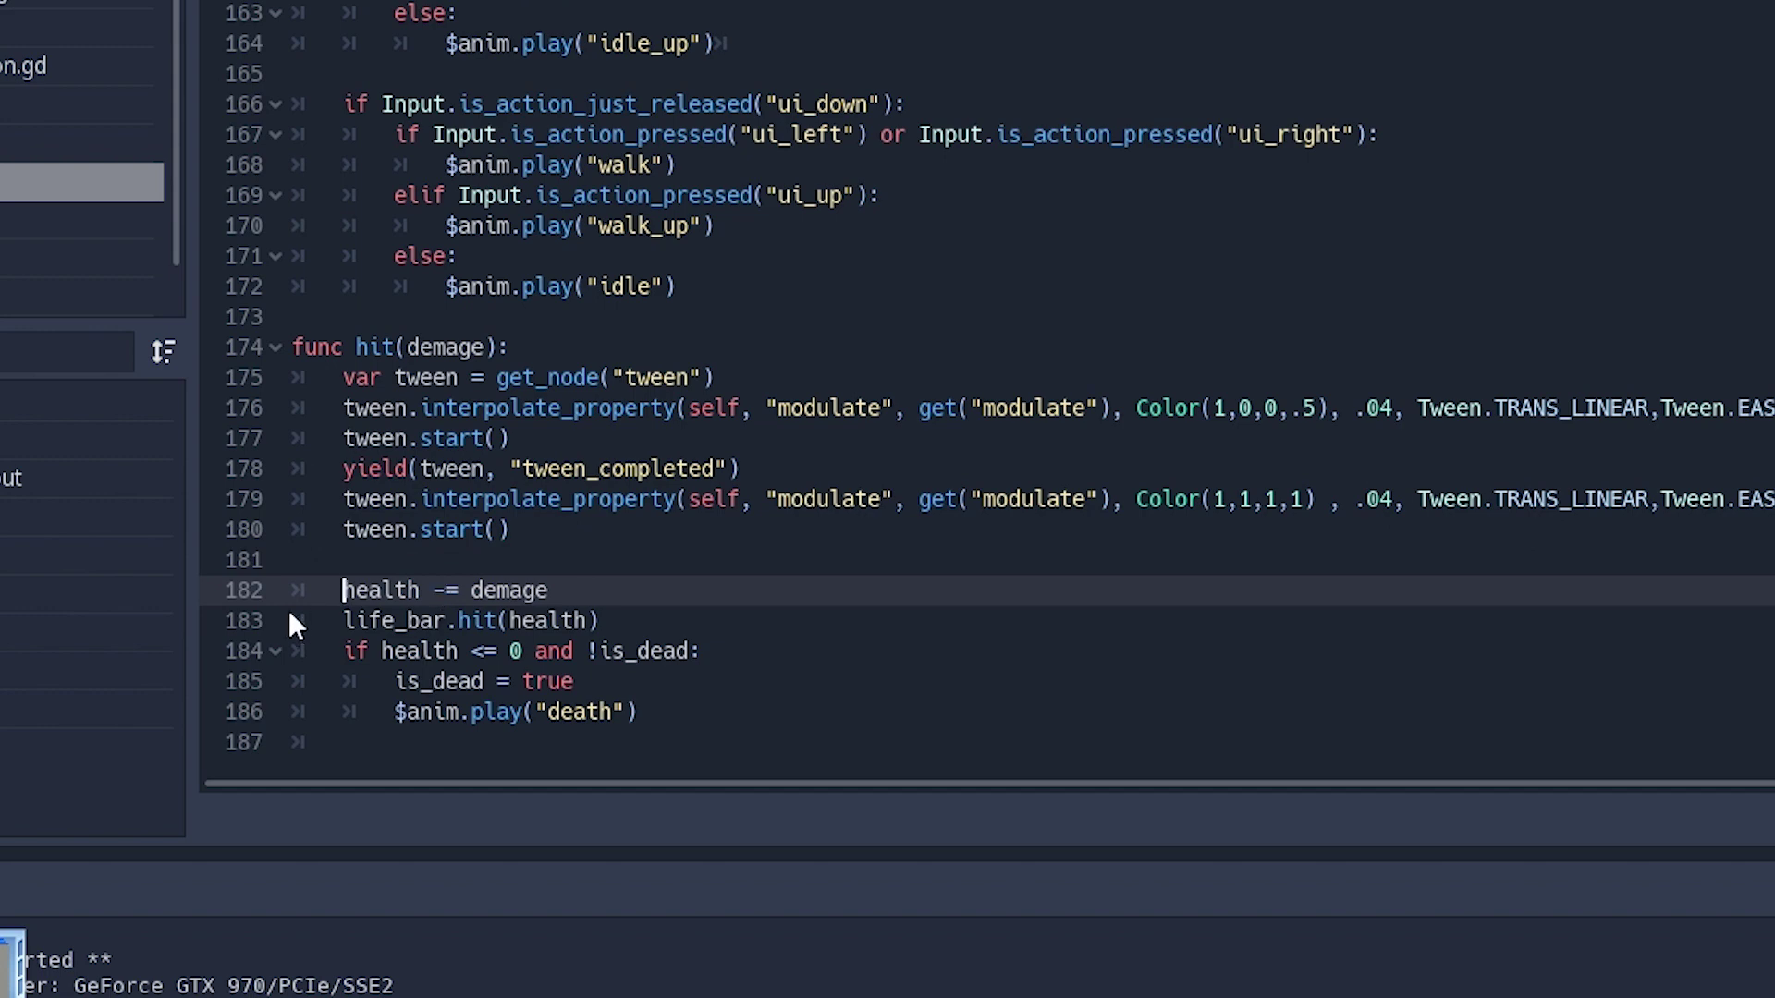
pyautogui.hotkey('shift', 'End')
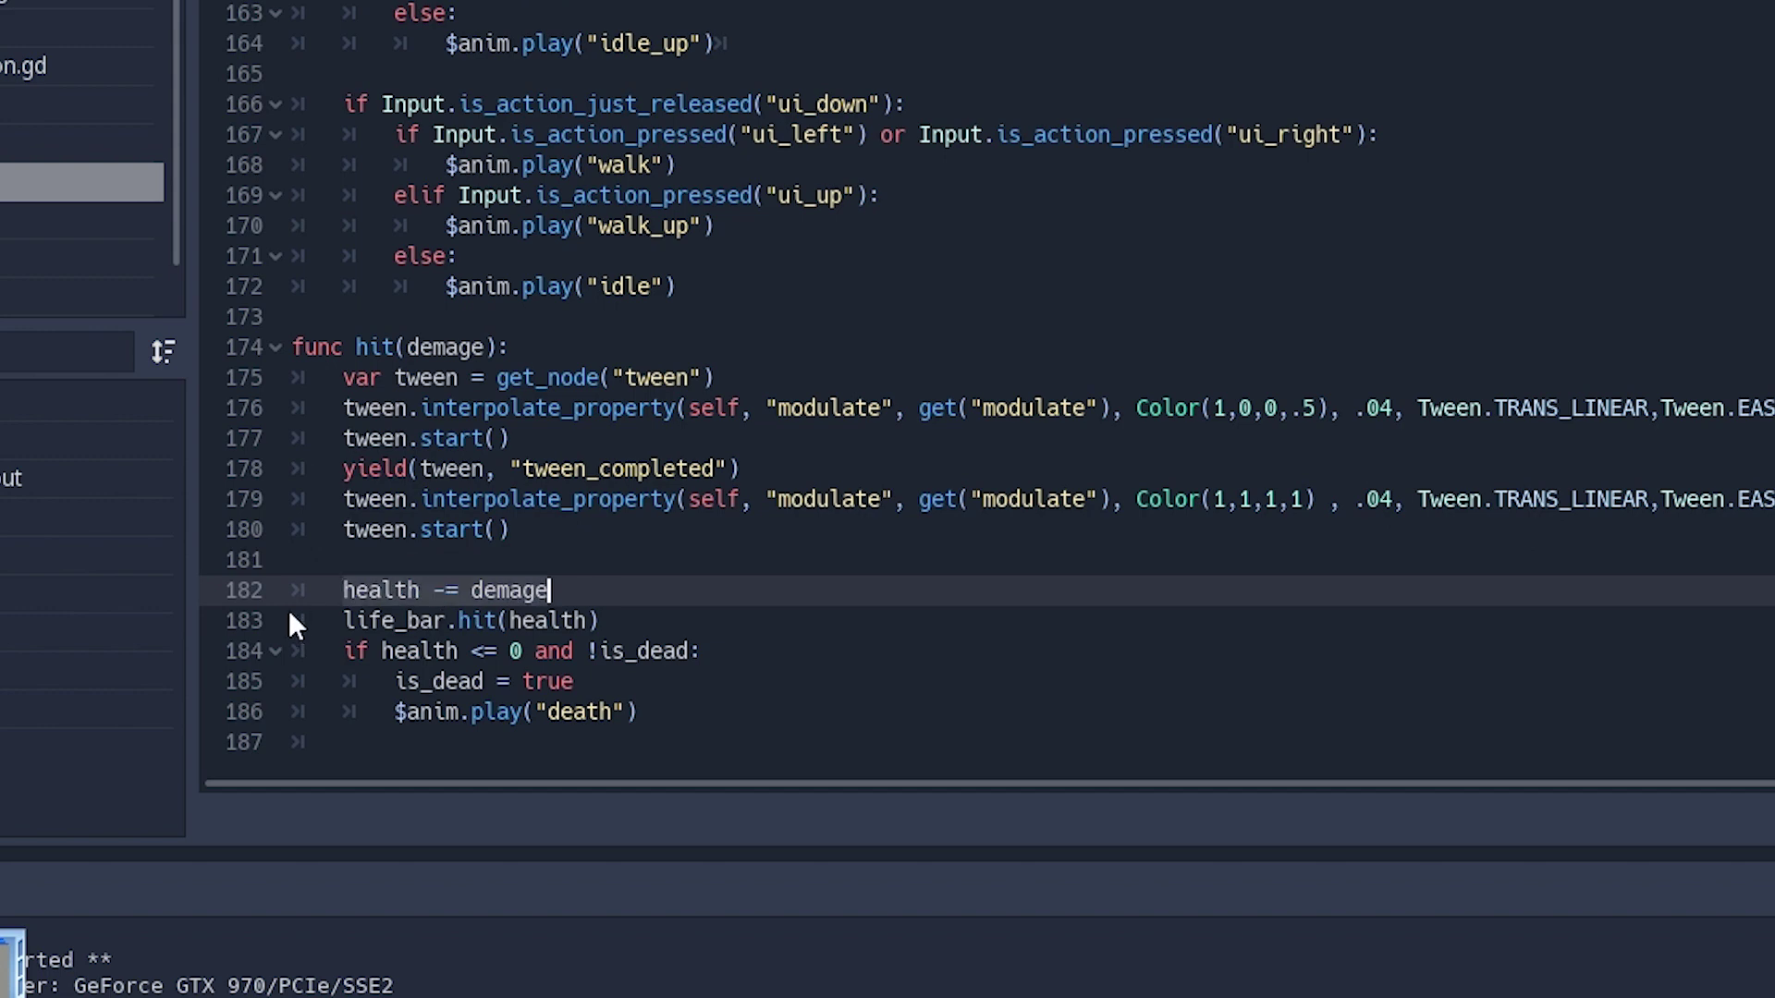
pyautogui.press('Up')
pyautogui.press('Up')
pyautogui.press('Down')
pyautogui.press('Down')
pyautogui.press('Home')
pyautogui.hotkey('shift', 'End')
# Step: From the life_bar.hit call on line 183, jump to life_bar's definition
pyautogui.press('Down')
pyautogui.press('Left')
pyautogui.press('Left')
pyautogui.press('Left')
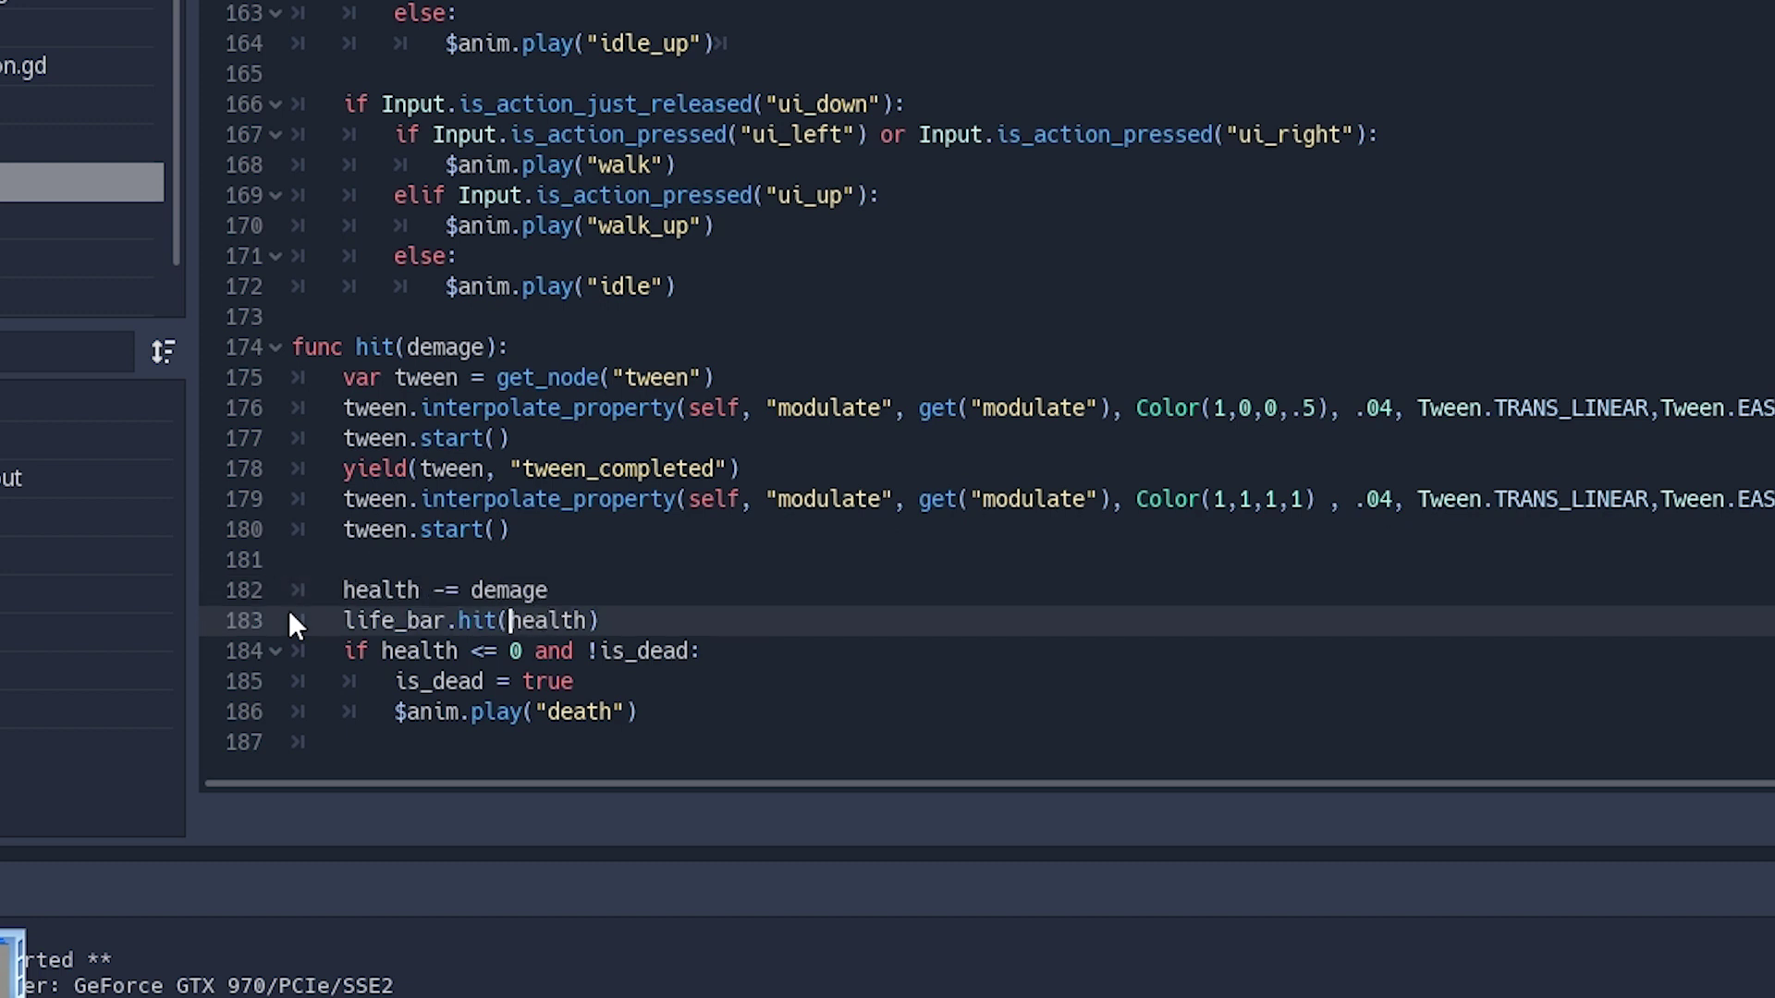
pyautogui.moveTo(301, 617); pyautogui.dragTo(413, 664)
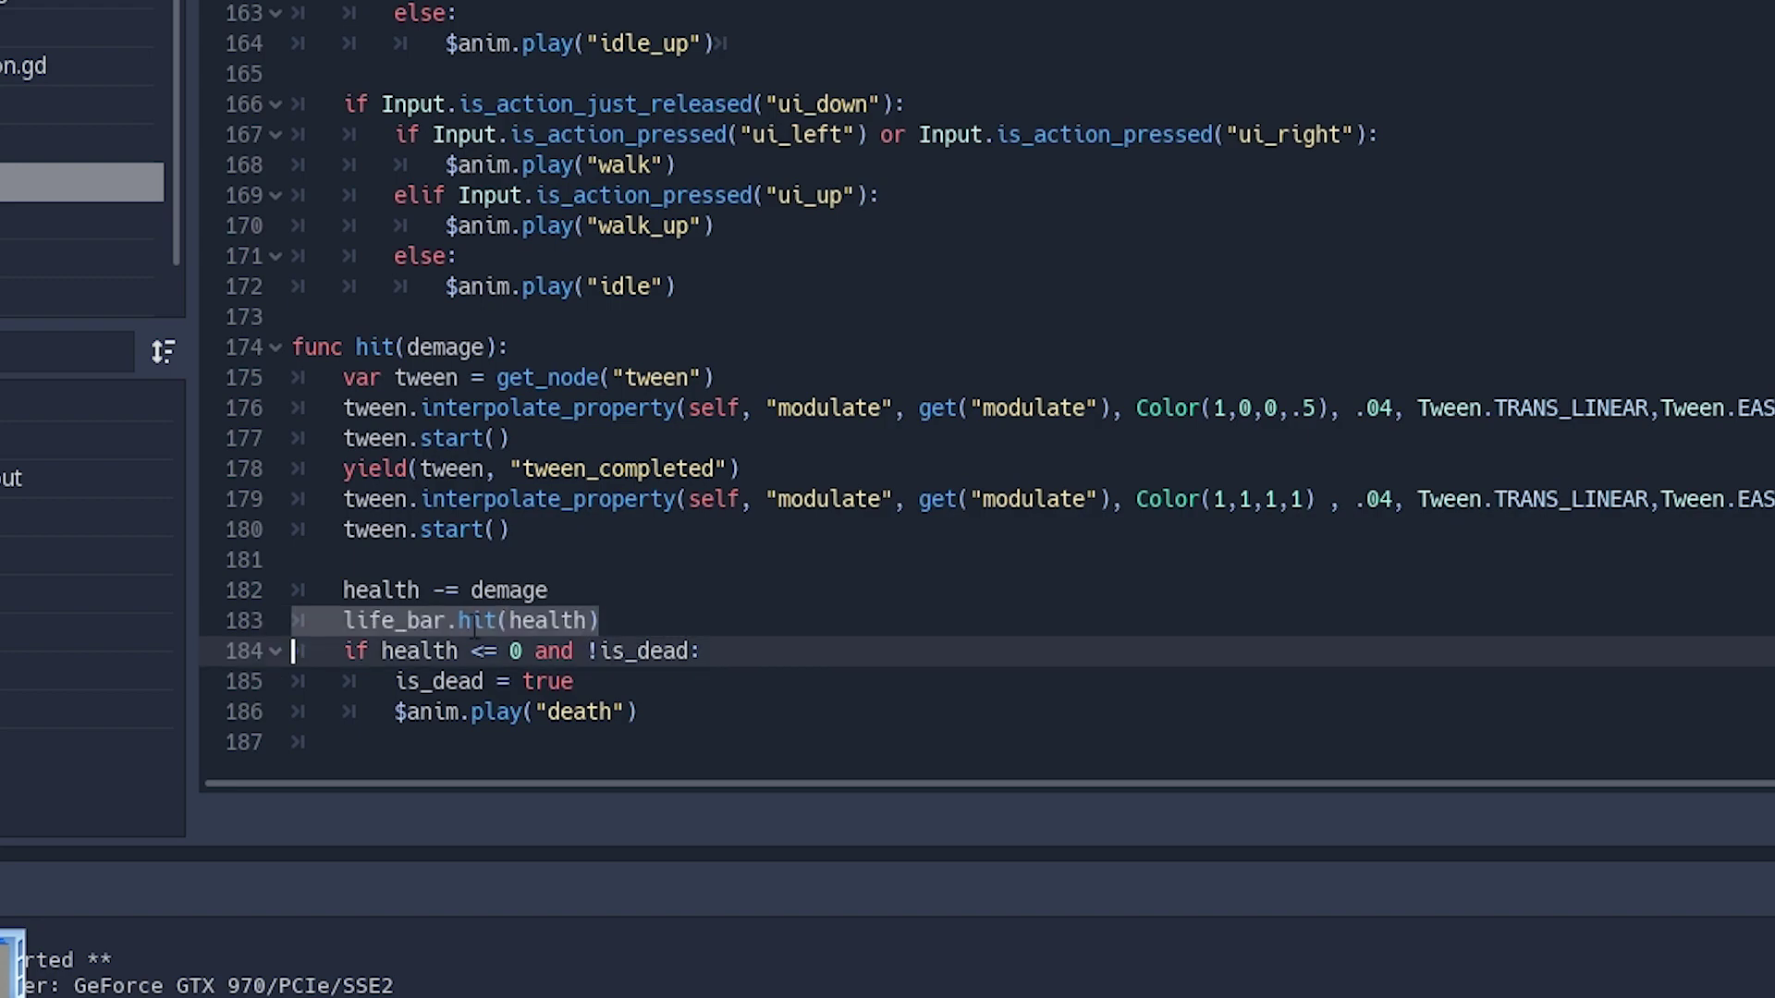
pyautogui.click(499, 621)
pyautogui.press('Left')
pyautogui.press('Left')
pyautogui.press('Left')
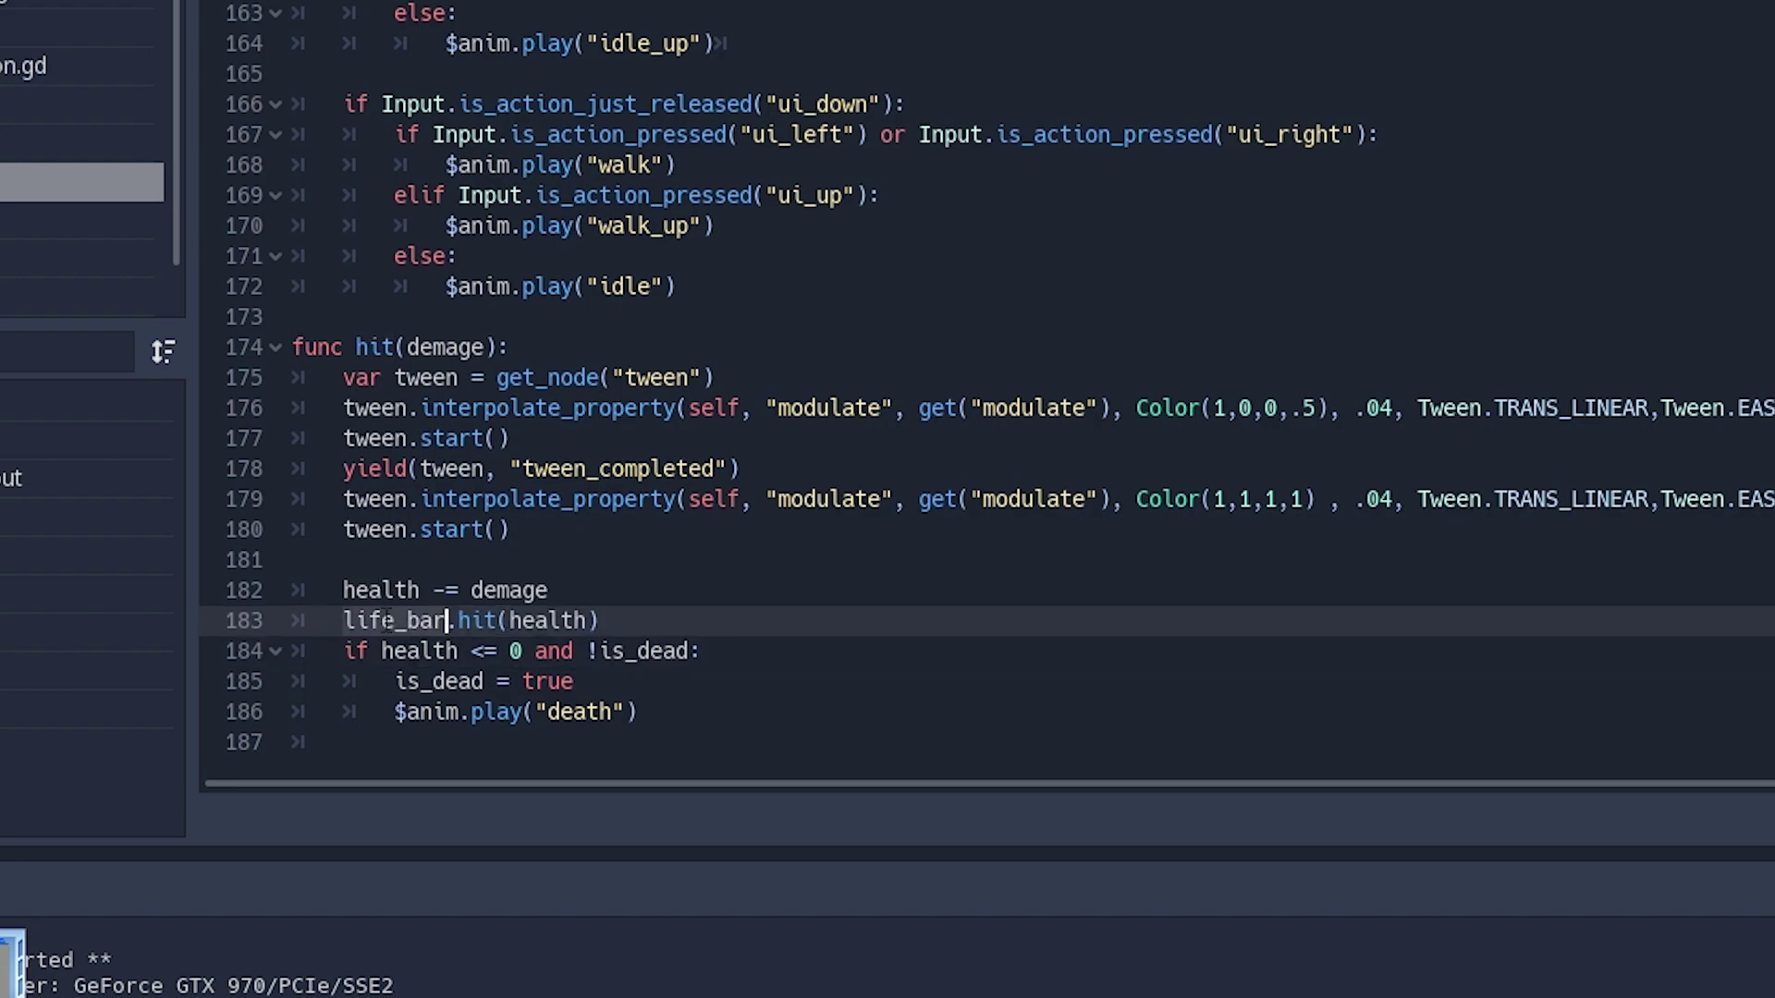
pyautogui.keyDown('ctrl'); pyautogui.click(393, 620); pyautogui.keyUp('ctrl')
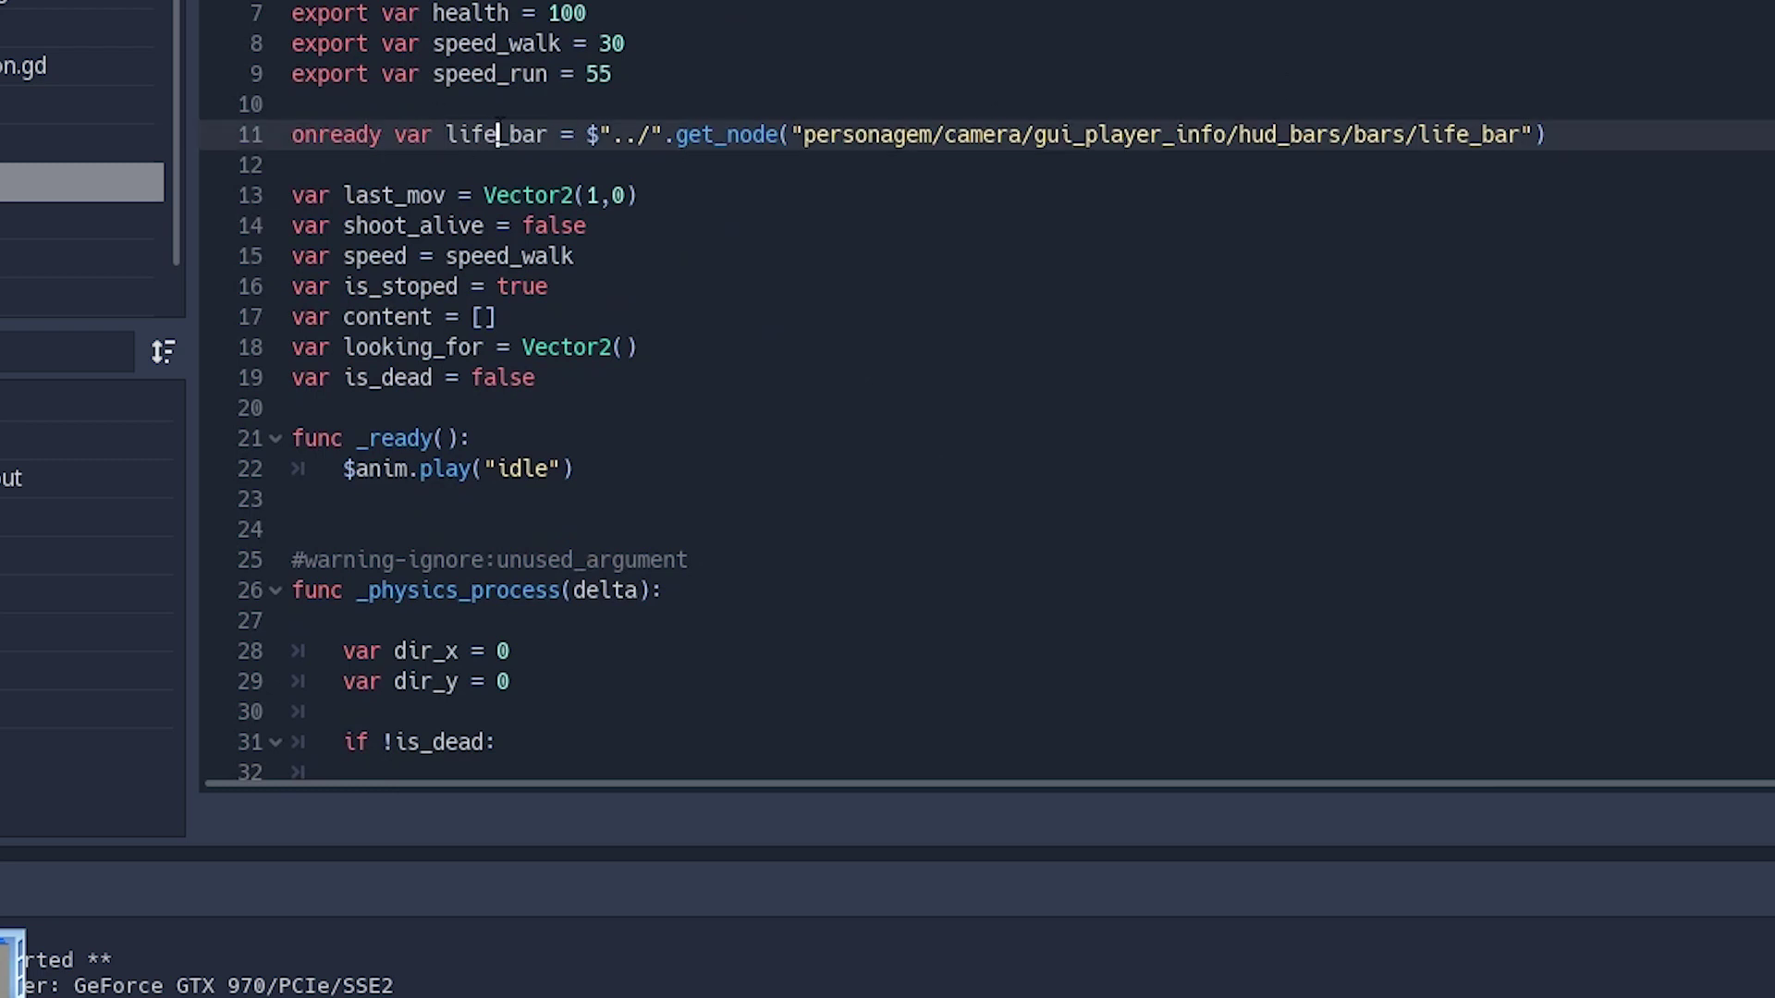
# Step: Examine the get_node path on line 11, then select hud_bars.tscn in the cenas folder
pyautogui.tripleClick(443, 135)
pyautogui.click(453, 135)
pyautogui.click(766, 135)
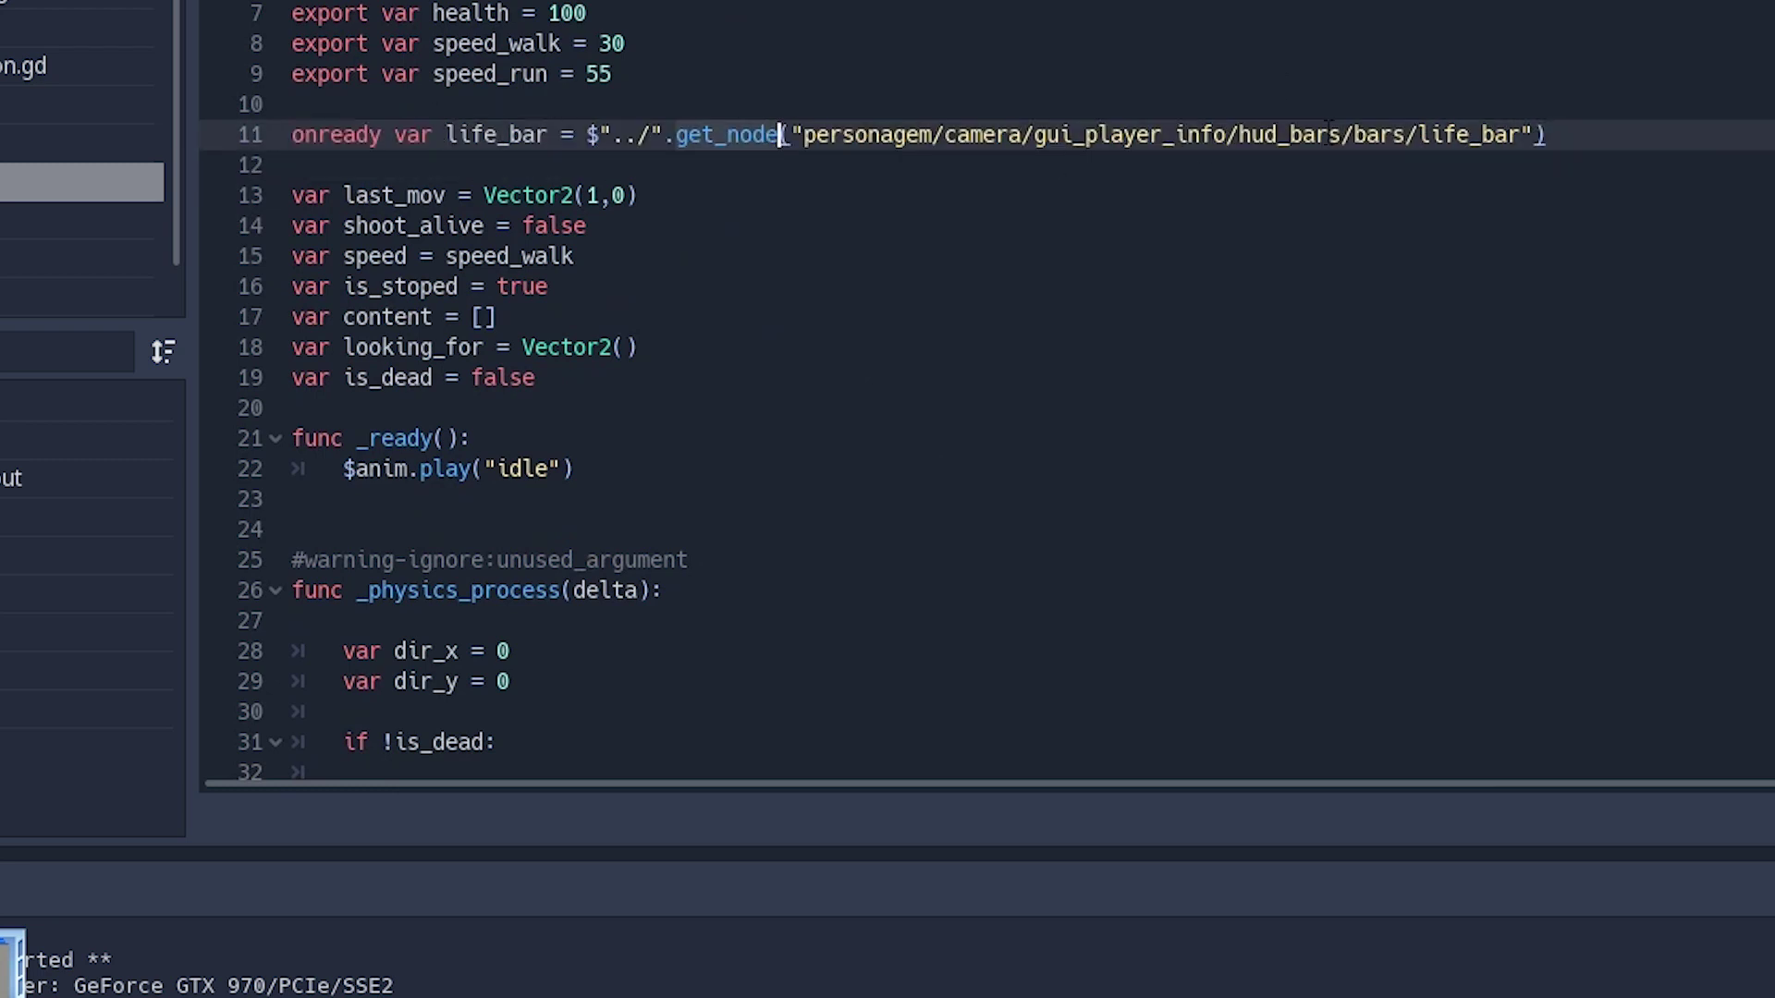
pyautogui.moveTo(1520, 135); pyautogui.dragTo(792, 135)
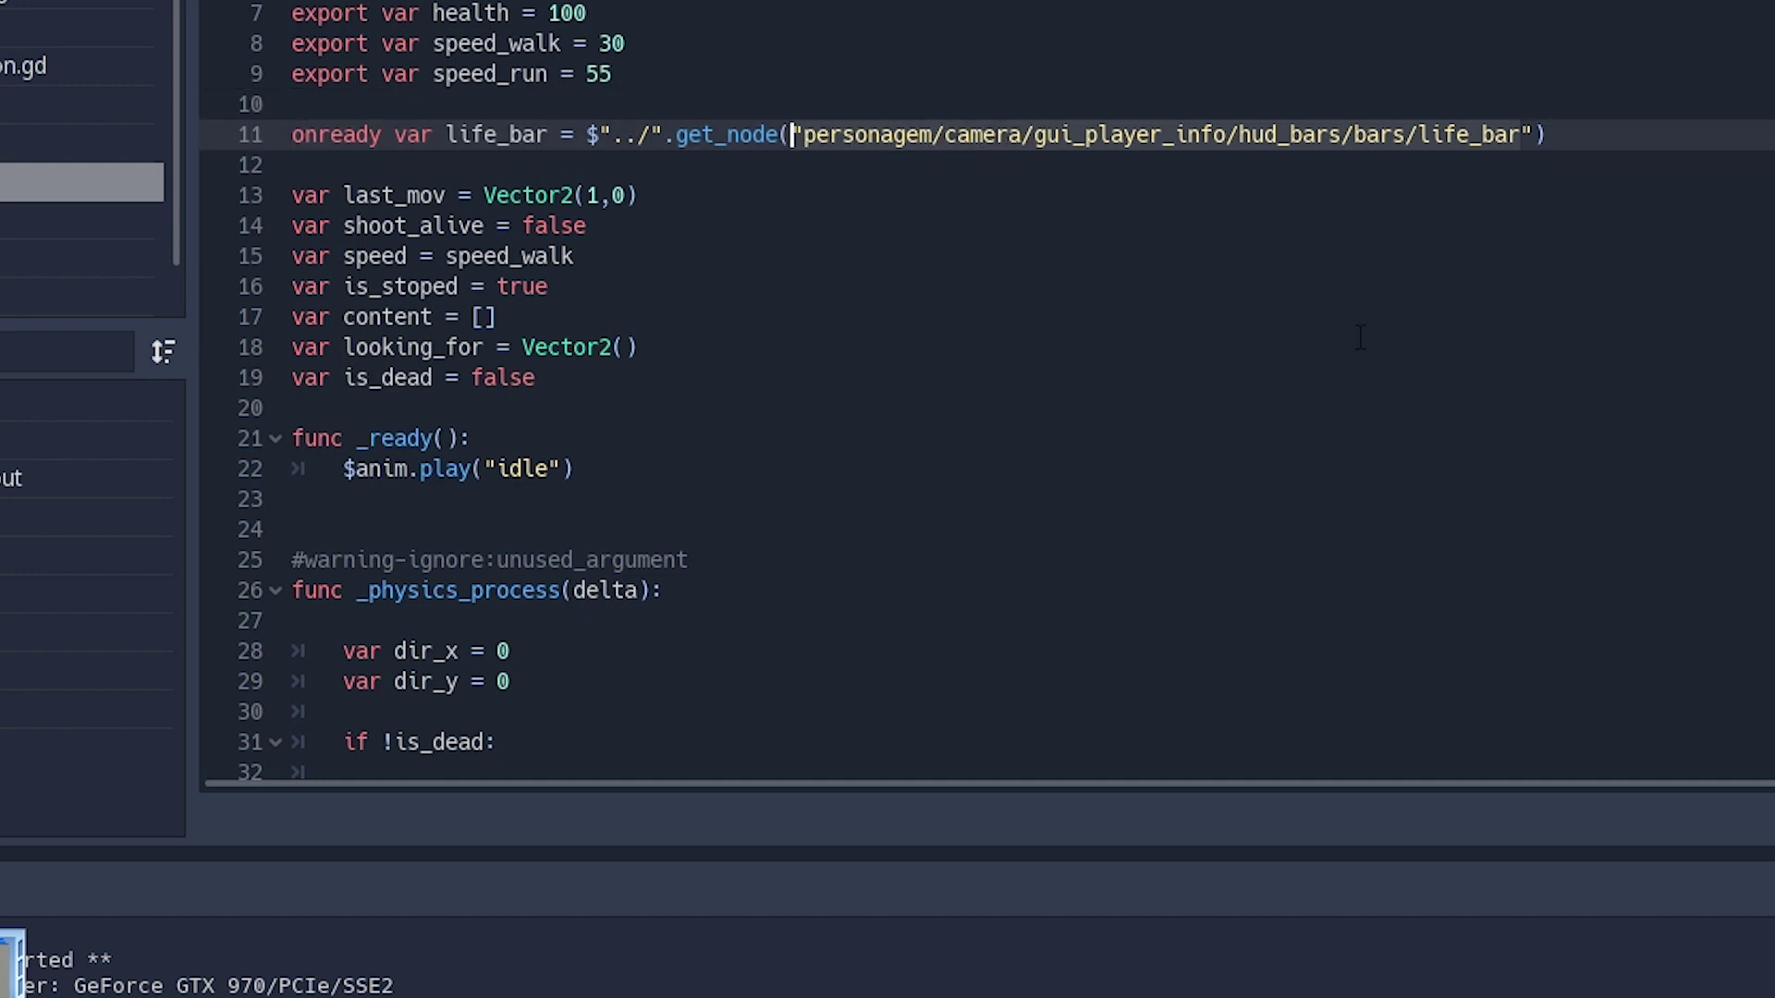
pyautogui.click(1239, 135)
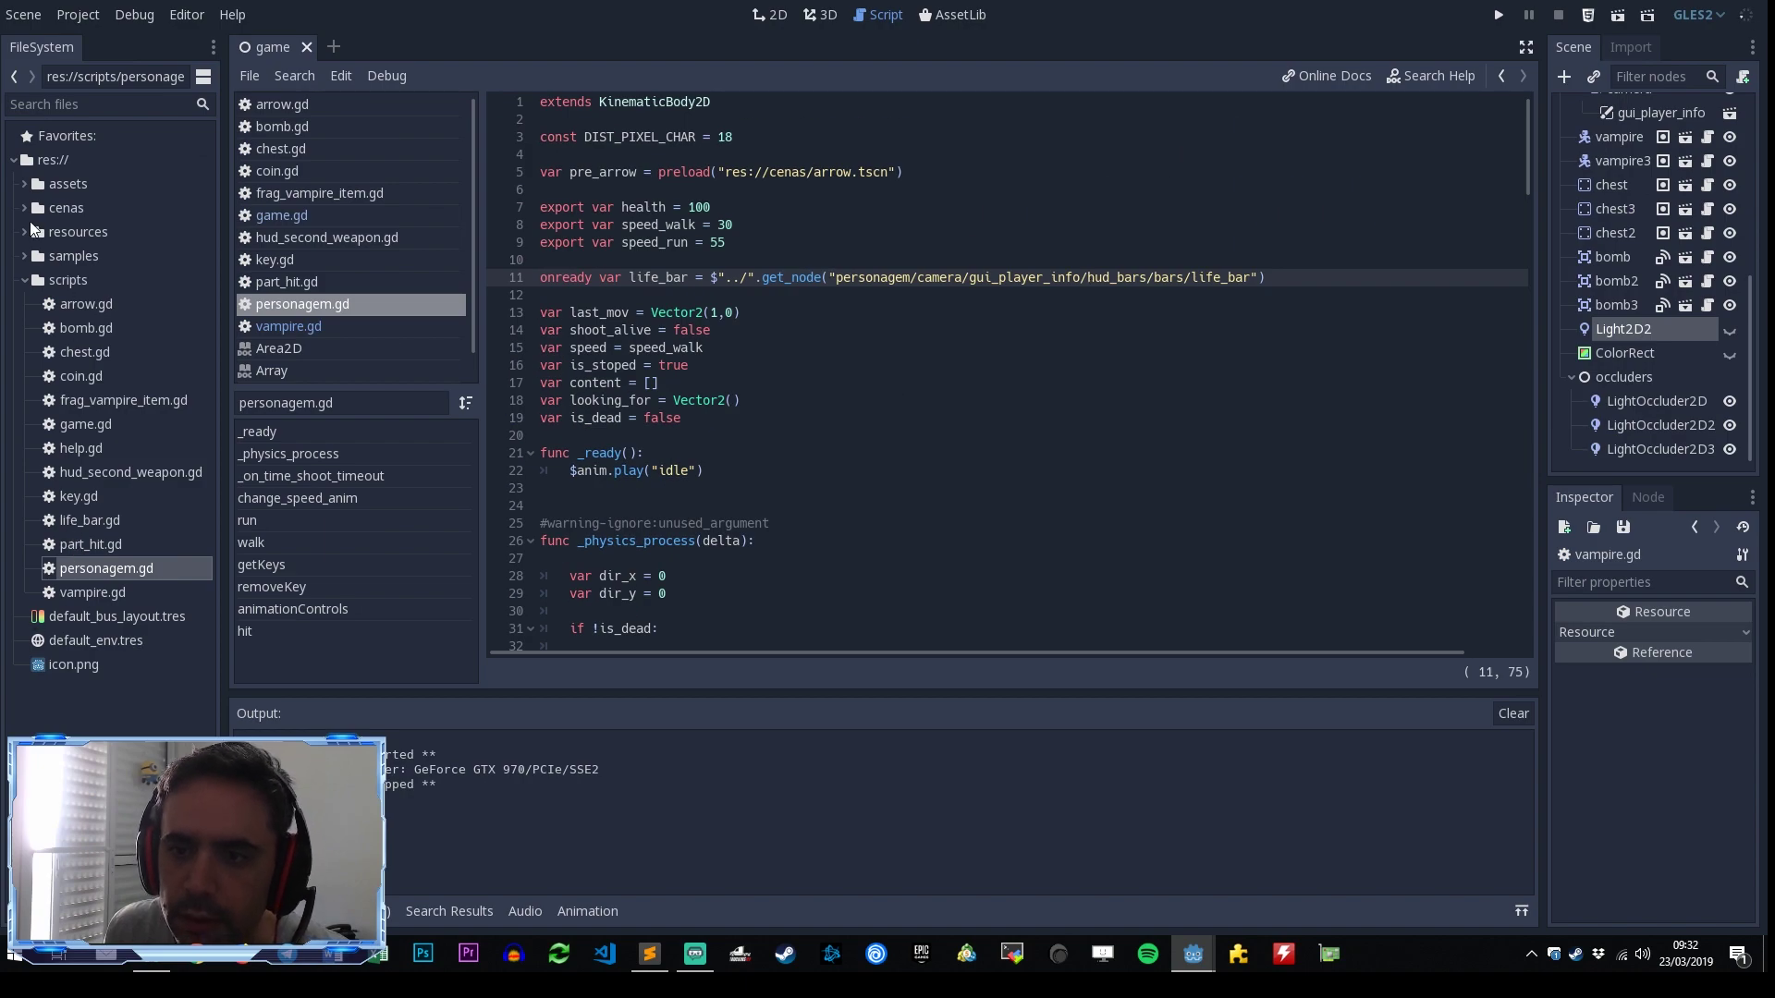
pyautogui.click(24, 208)
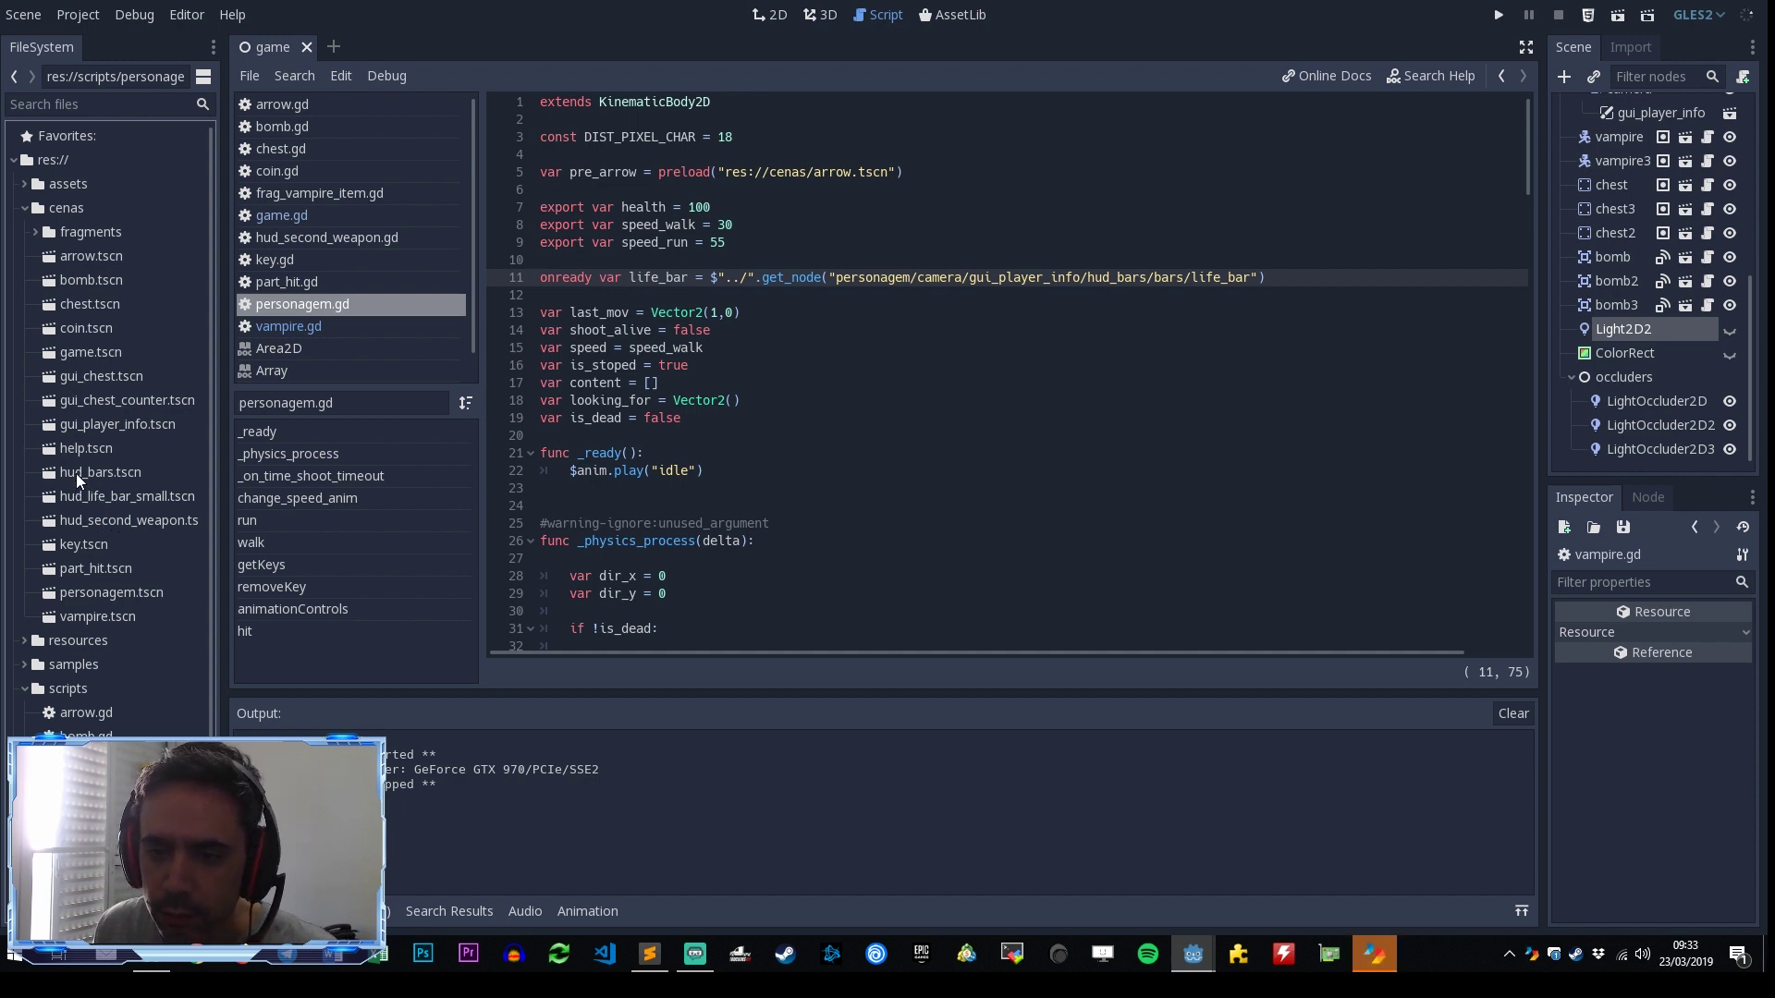
pyautogui.click(76, 474)
# Step: Open hud_bars.tscn in the 2D view and inspect its bars, life_bar and bar nodes
pyautogui.doubleClick(76, 473)
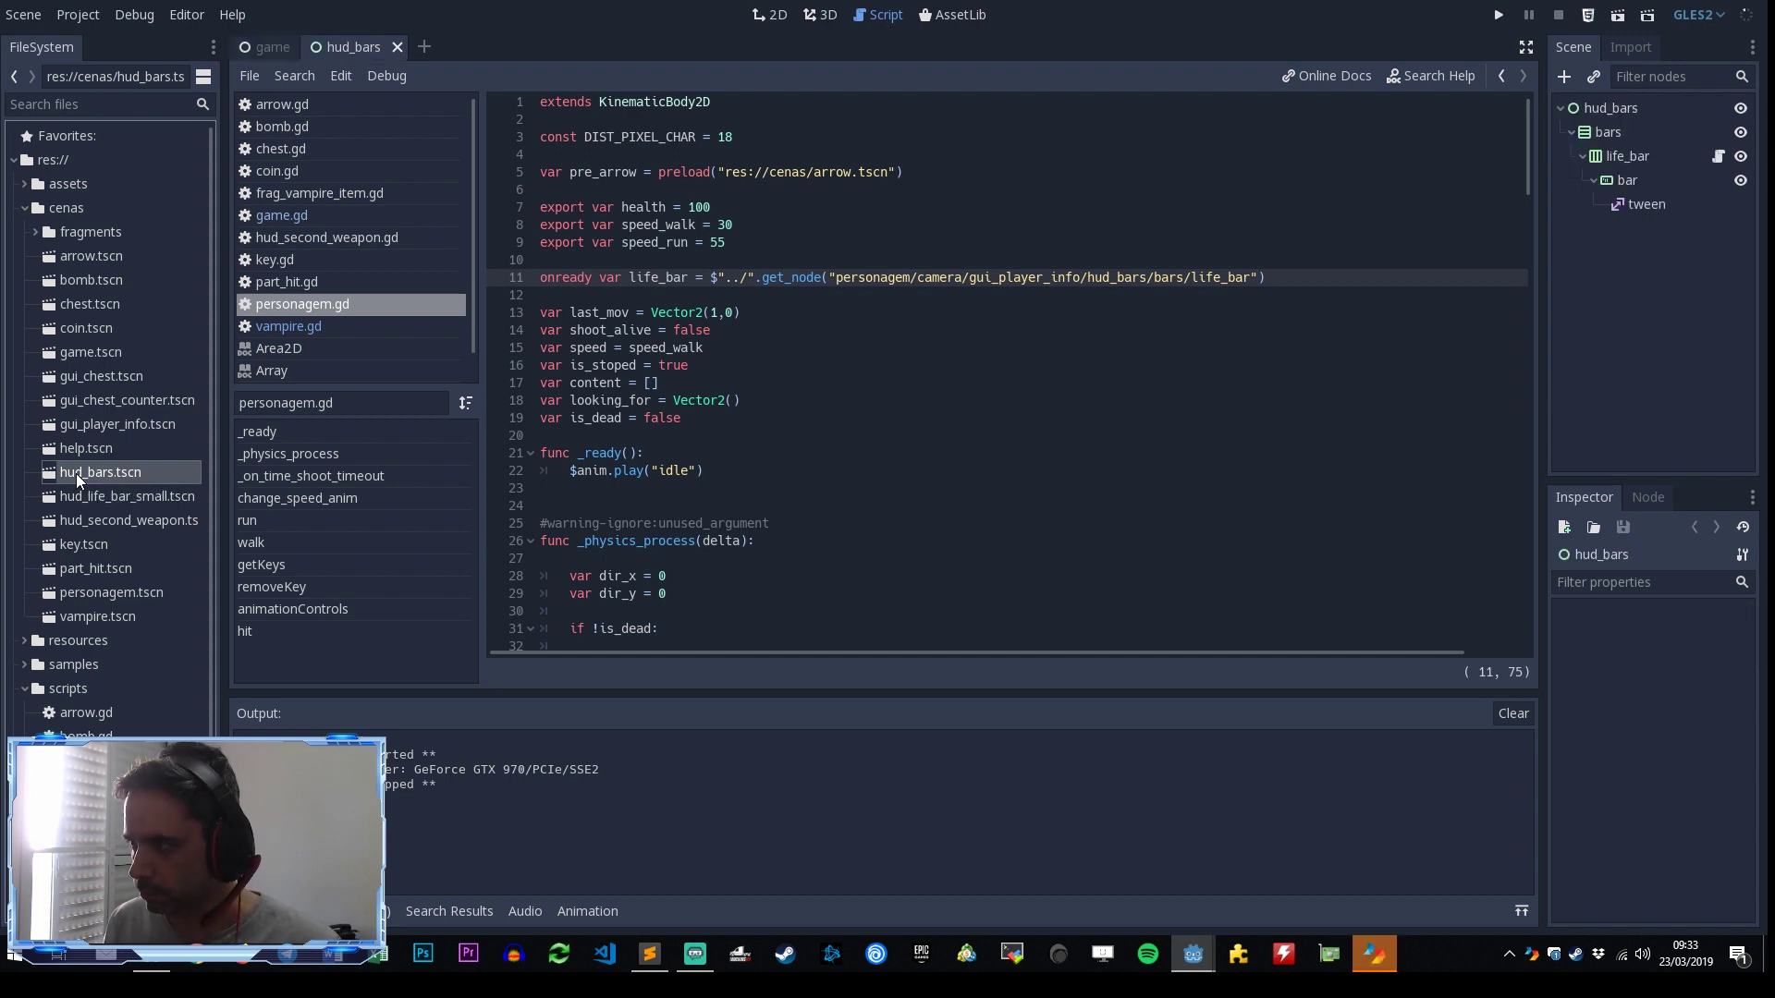
pyautogui.hotkey('ctrl', 'F1')
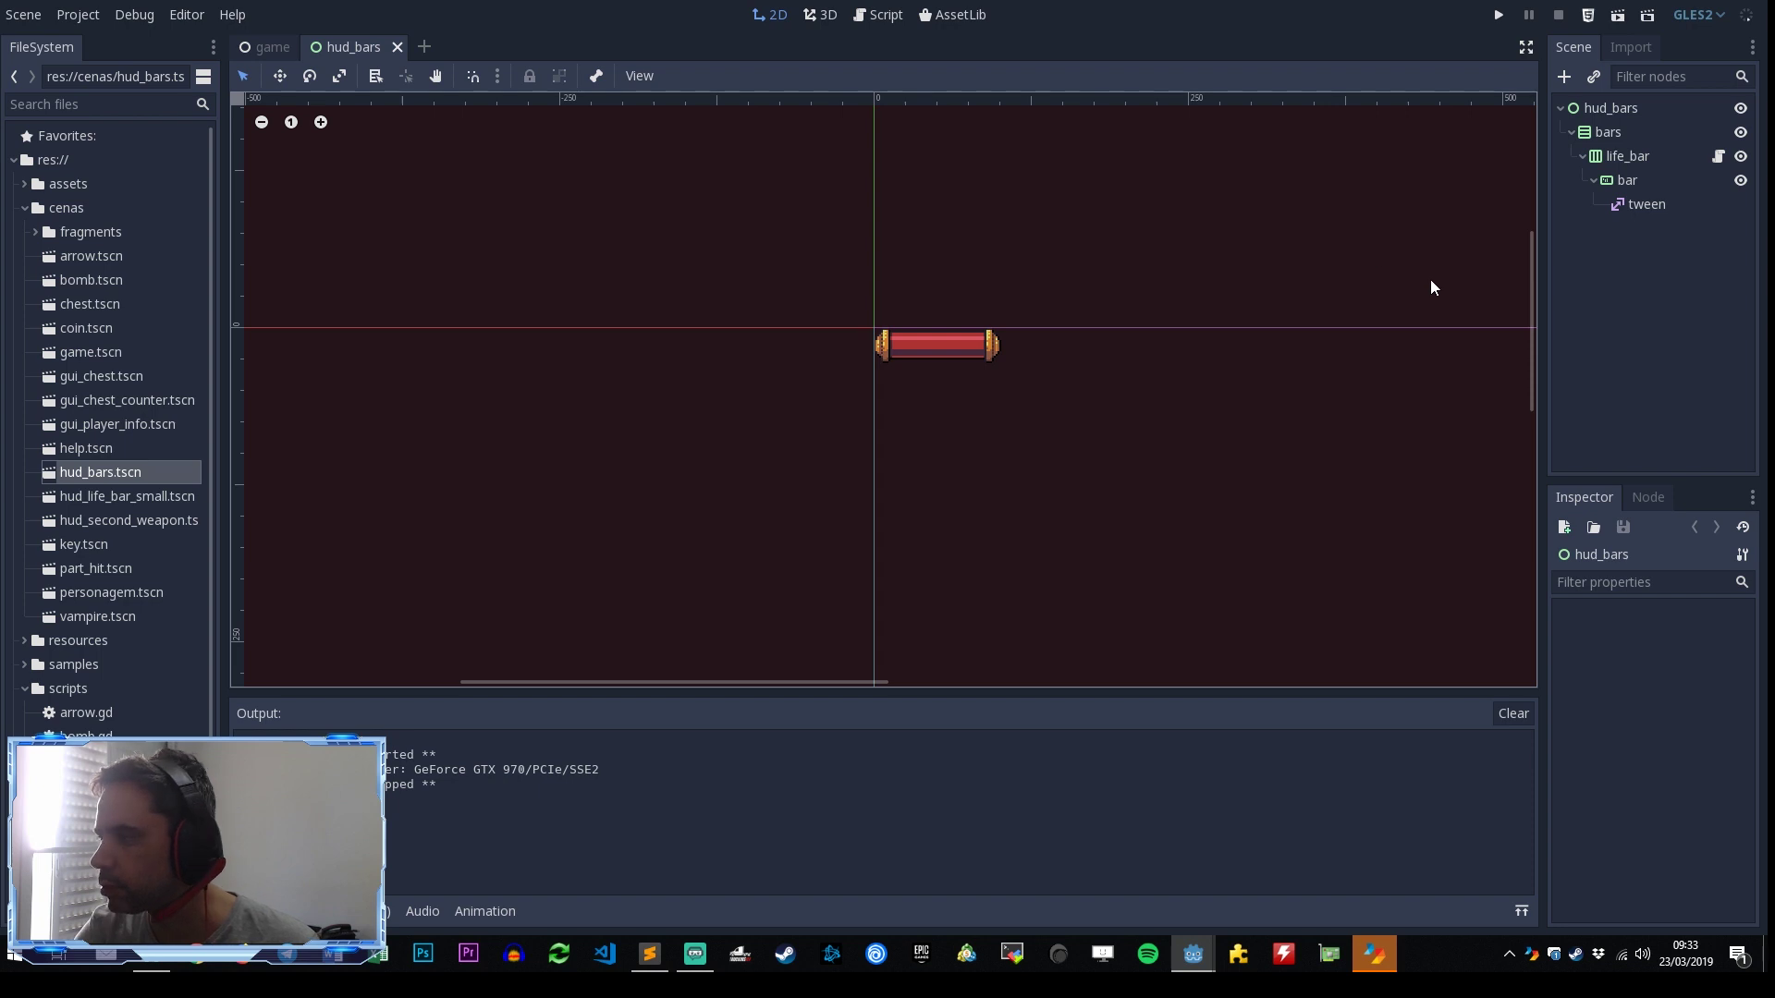
pyautogui.click(1620, 156)
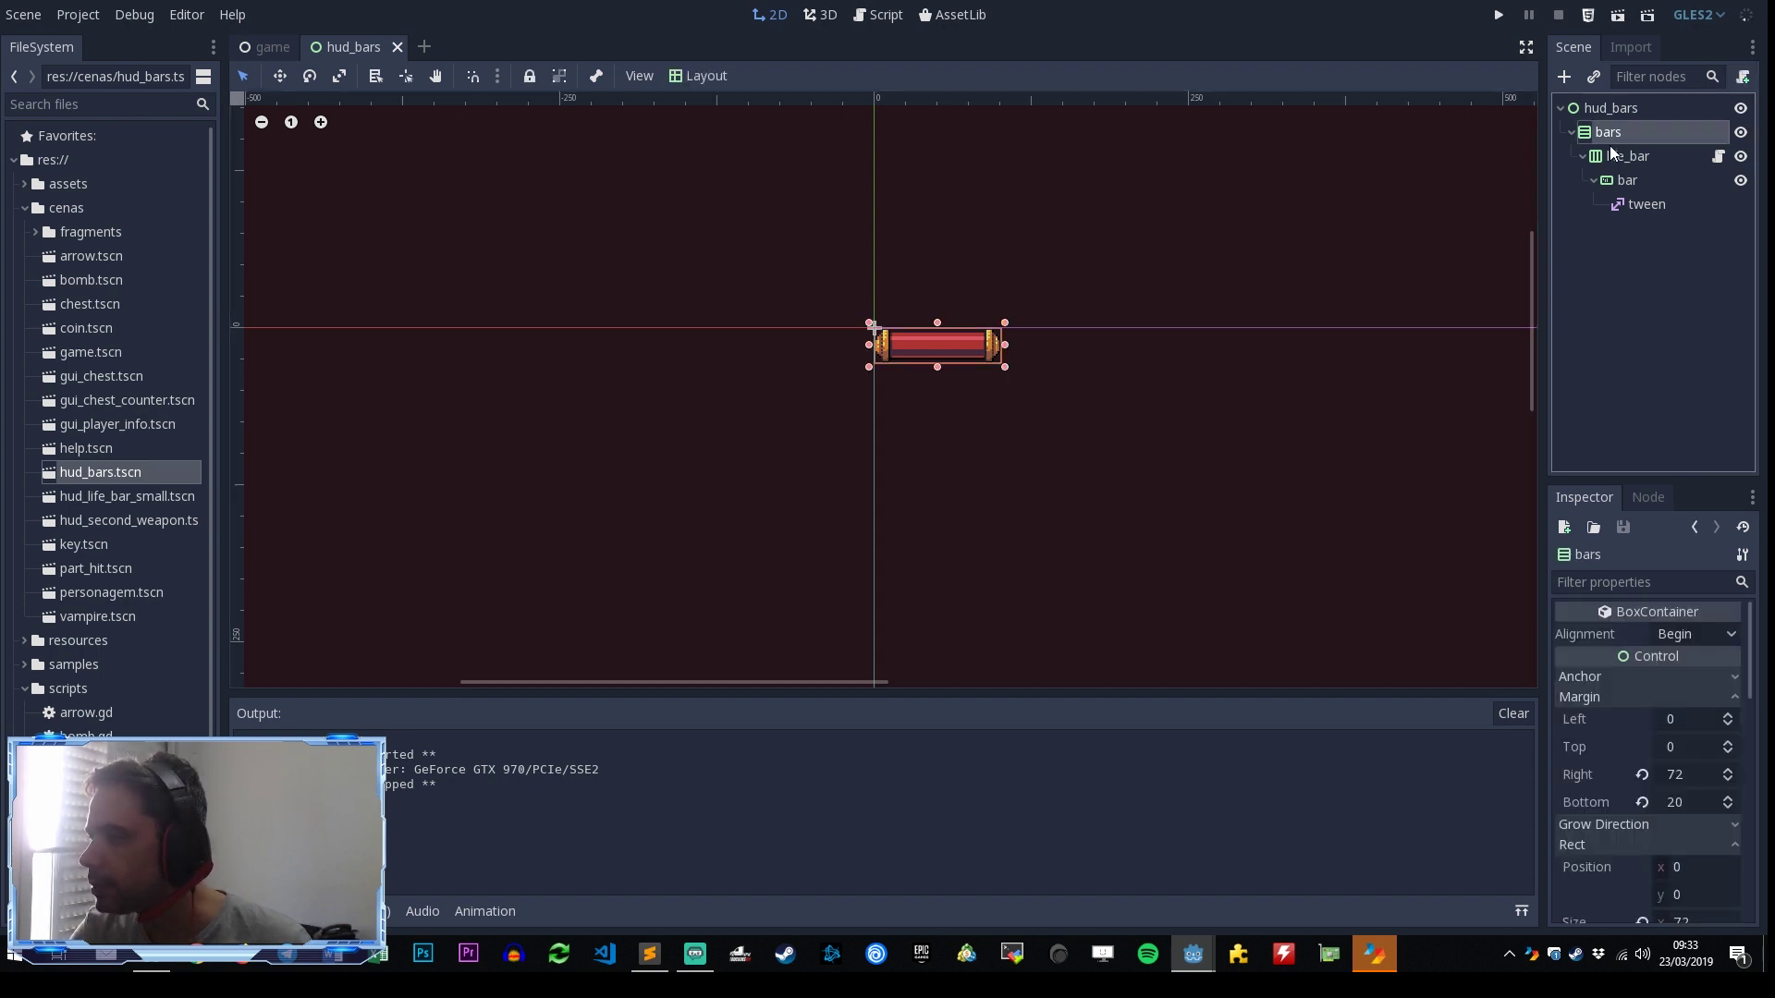
pyautogui.click(1620, 178)
pyautogui.click(1616, 155)
pyautogui.click(1613, 132)
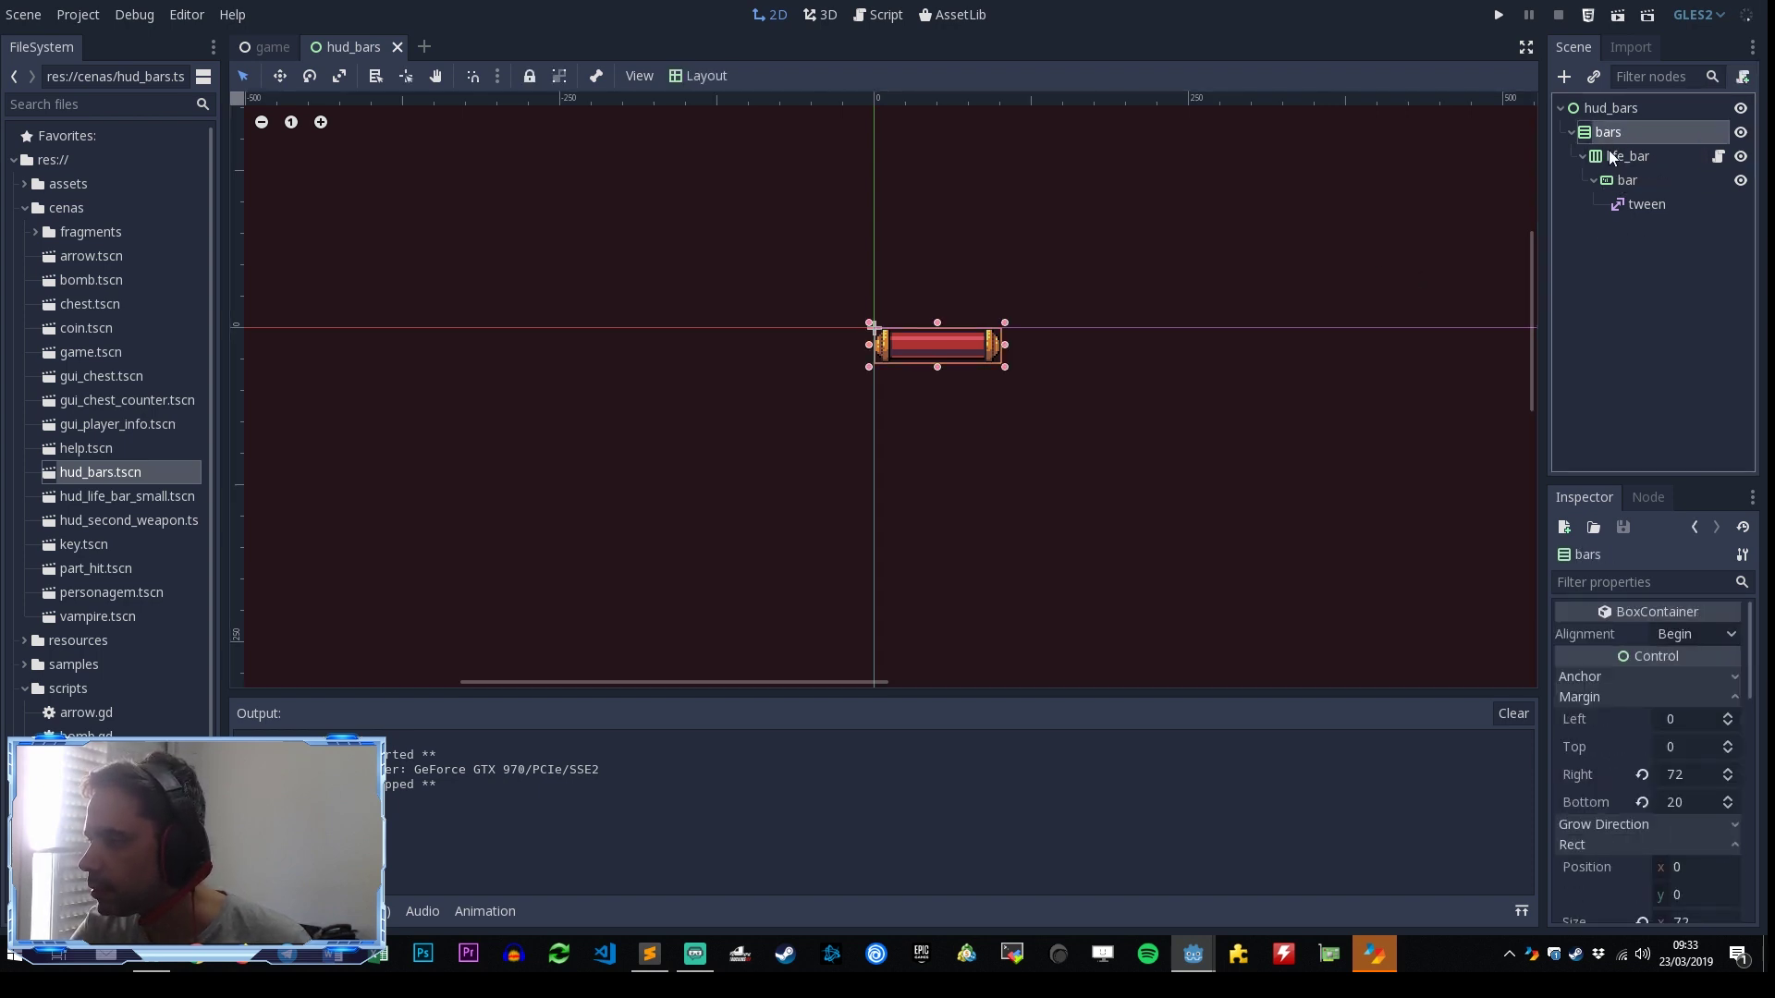
pyautogui.click(1615, 156)
pyautogui.click(1627, 180)
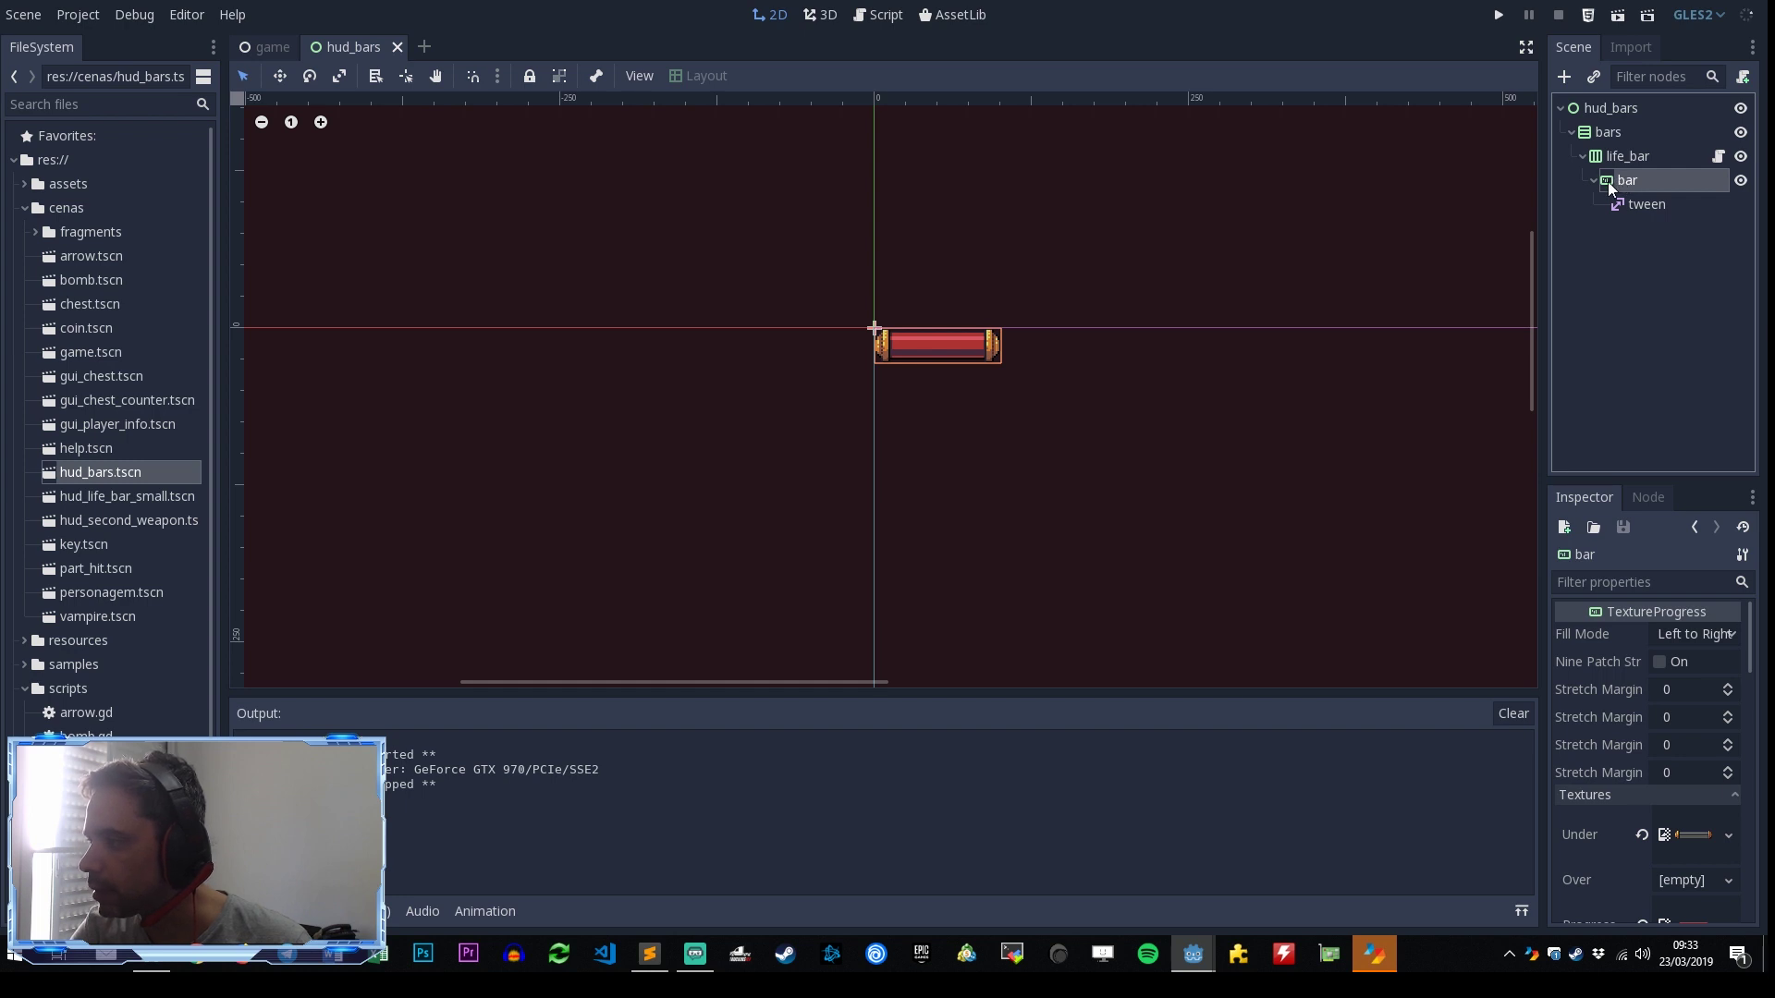
pyautogui.click(1618, 156)
pyautogui.click(1620, 180)
pyautogui.click(1610, 132)
pyautogui.click(1614, 157)
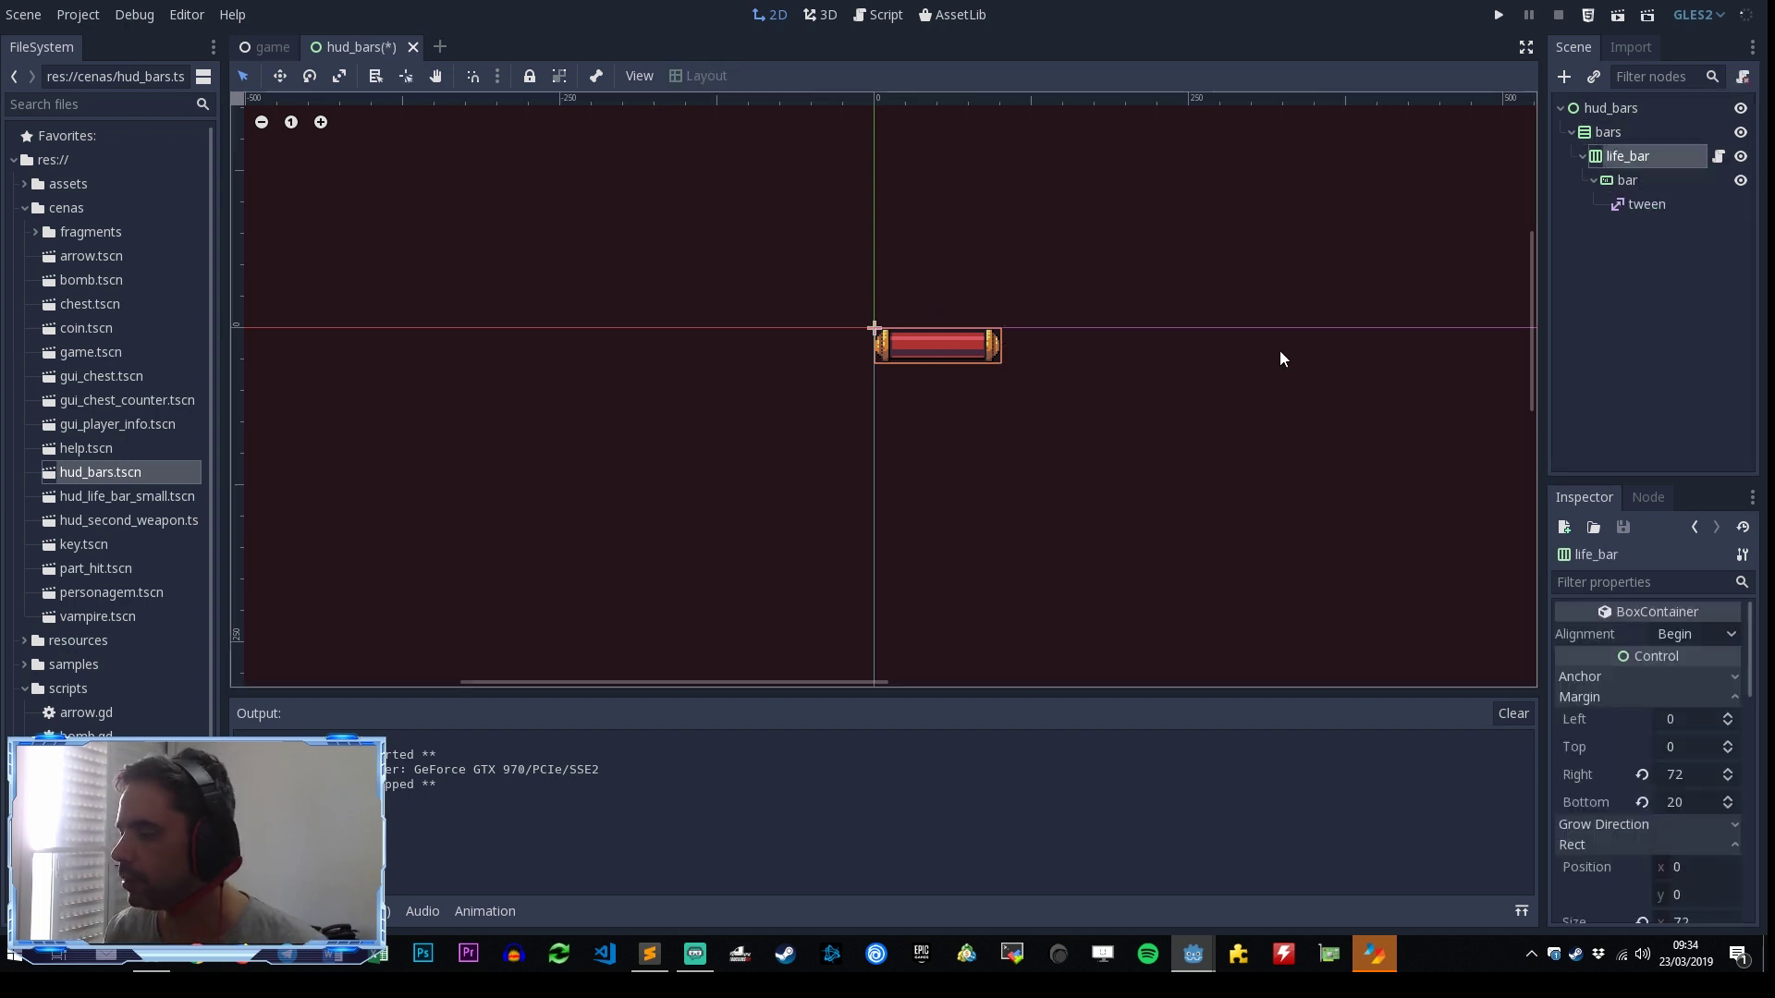
# Step: Check the bars container, life_bar and bar nodes, then hide and reshow the tween child
pyautogui.click(1608, 132)
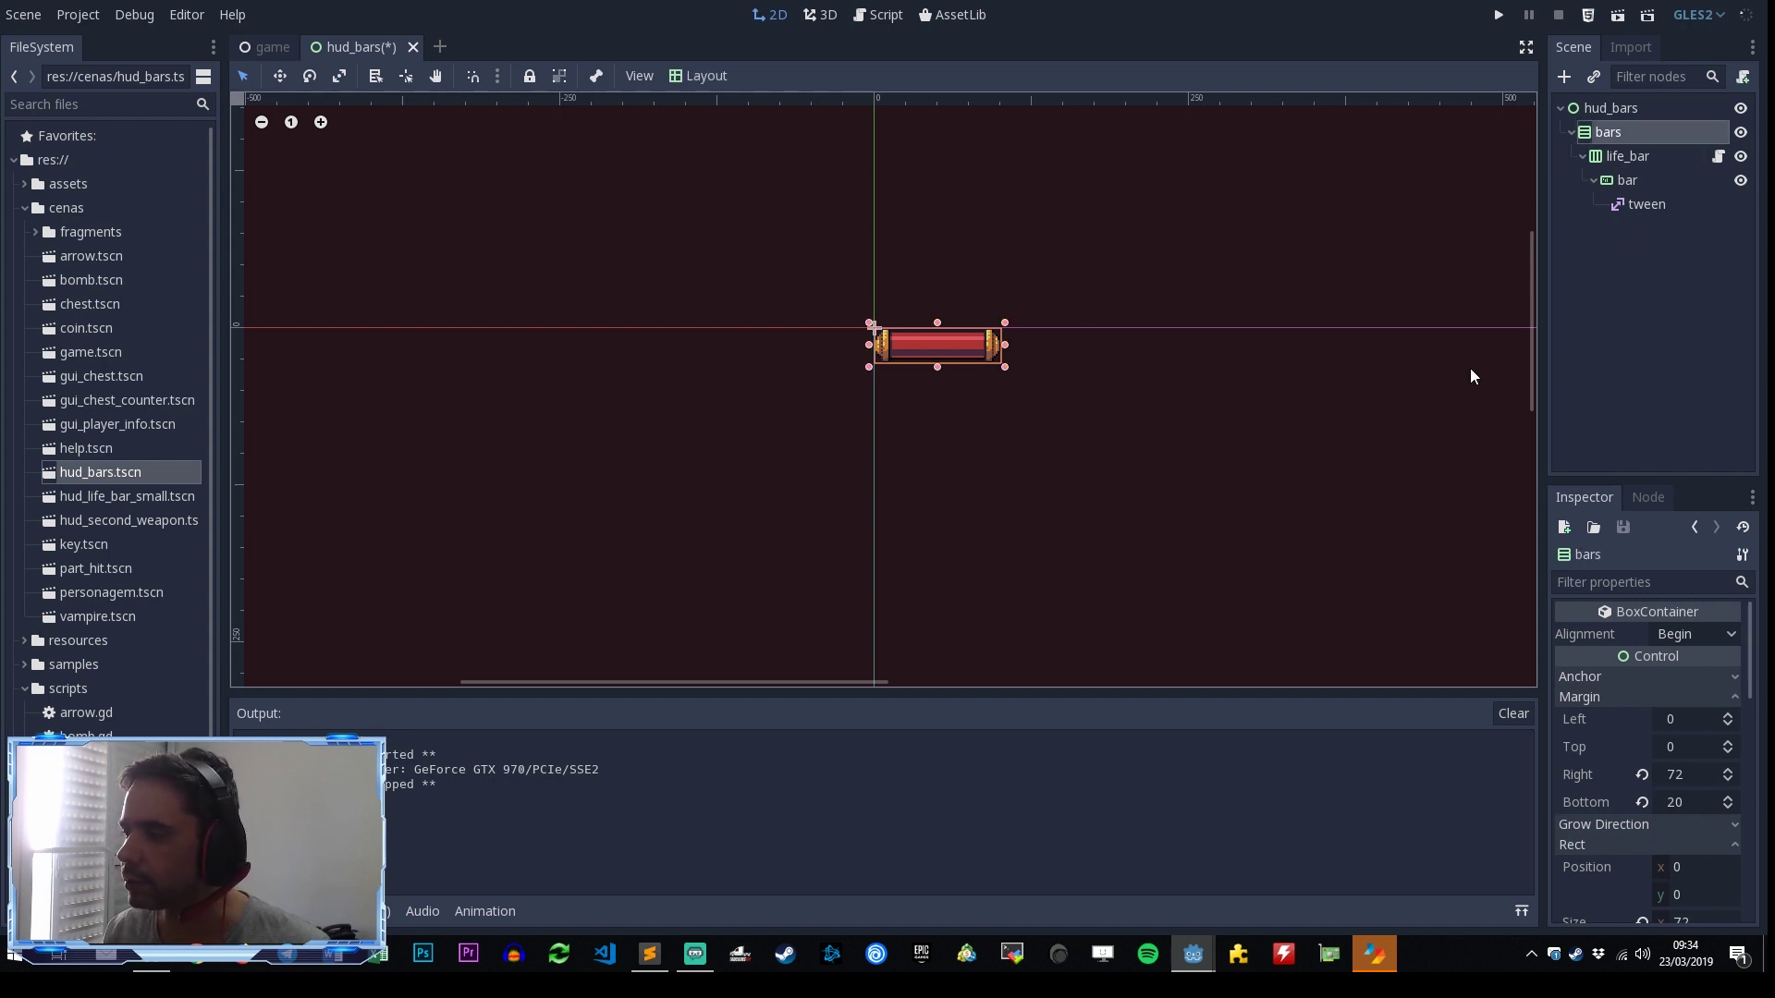
pyautogui.click(1627, 156)
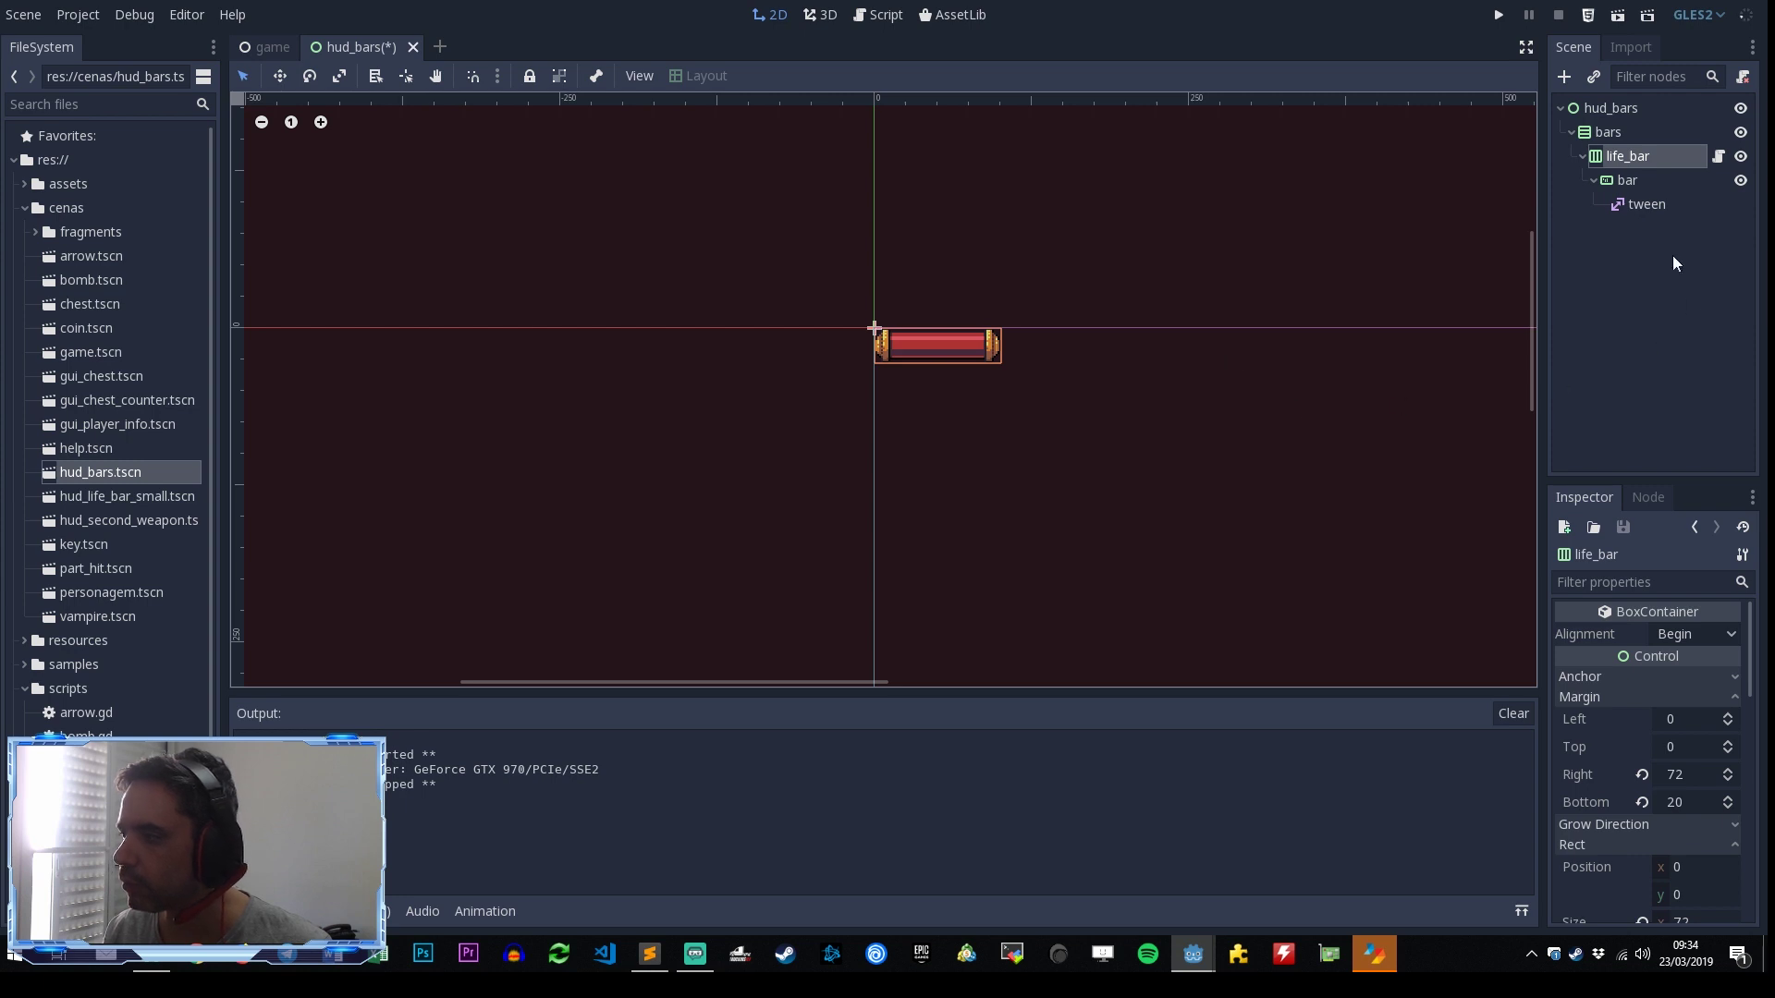
pyautogui.click(1623, 180)
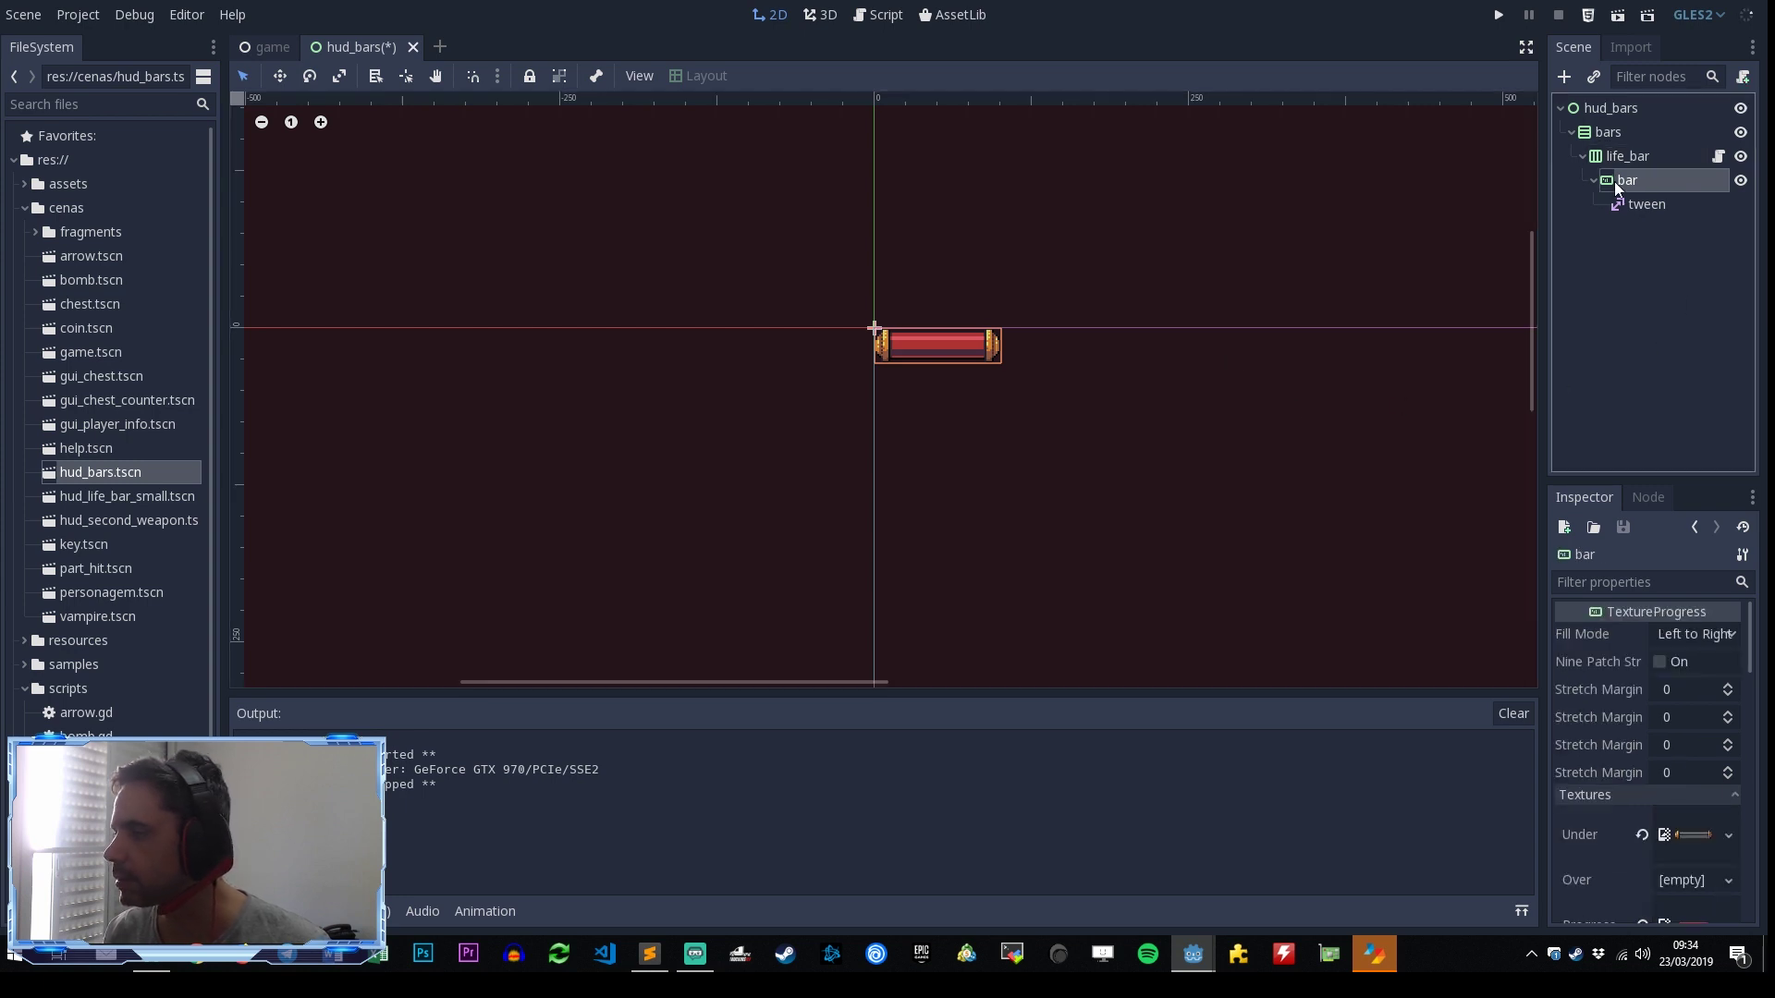
pyautogui.click(1614, 109)
pyautogui.click(1620, 181)
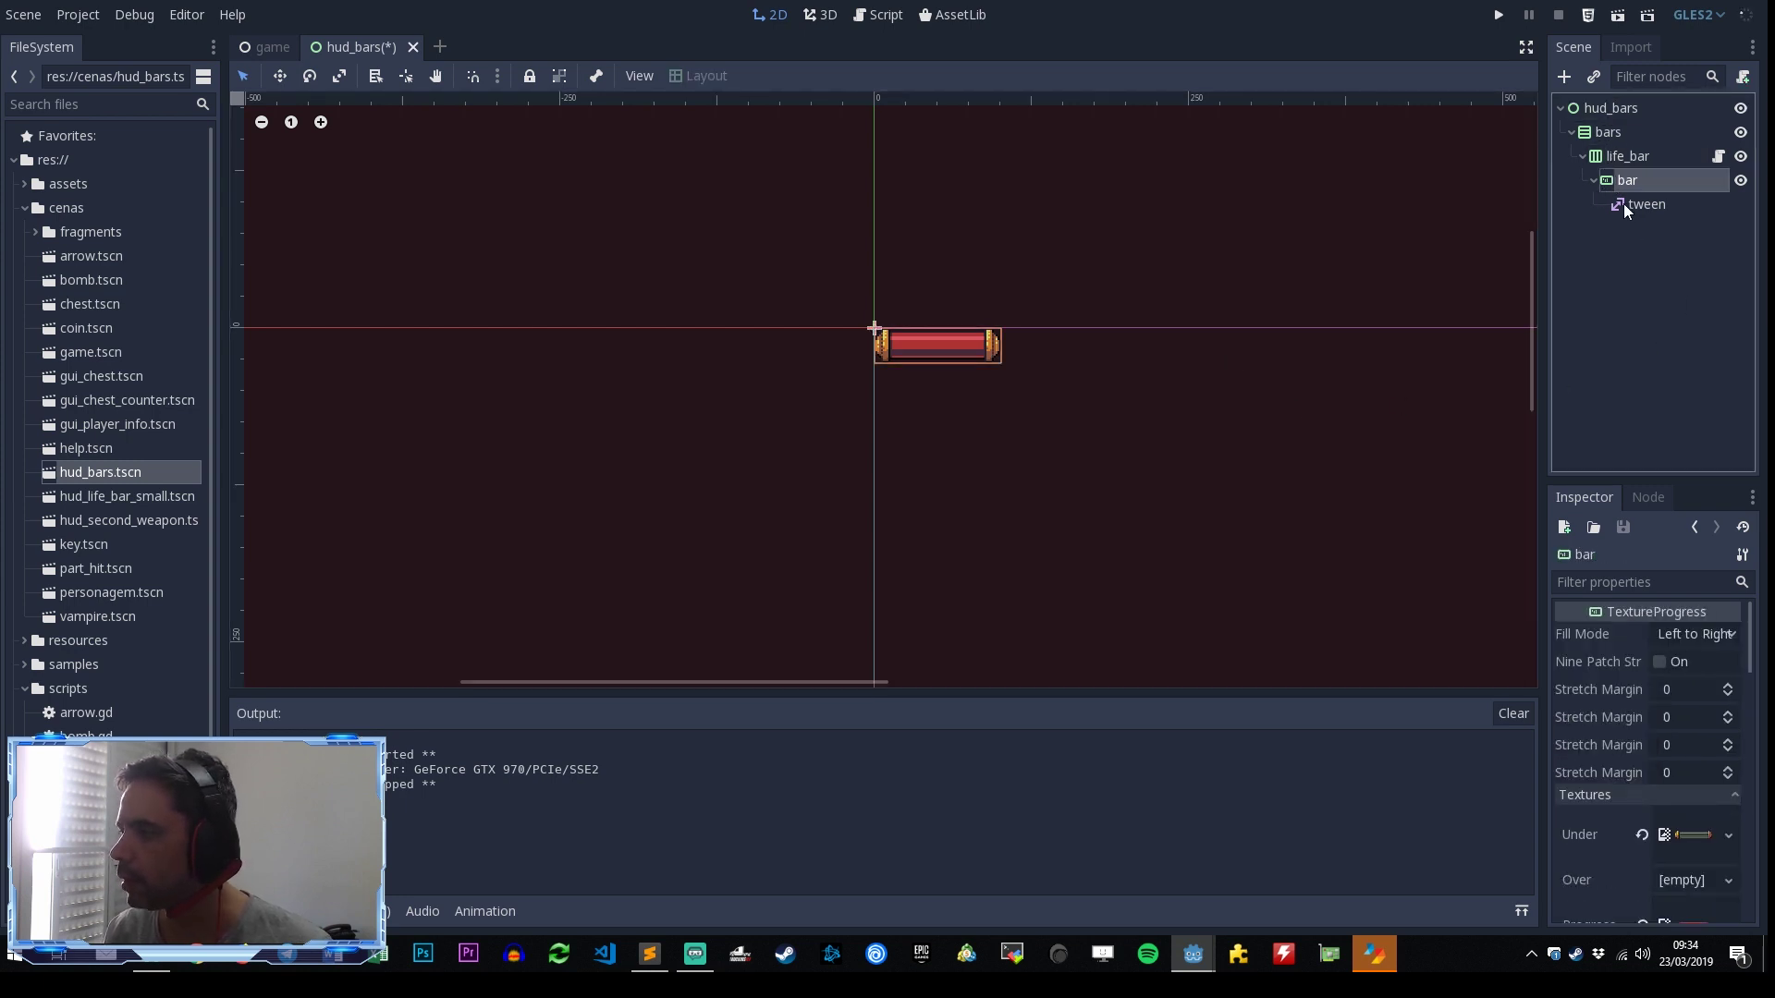
pyautogui.click(1592, 182)
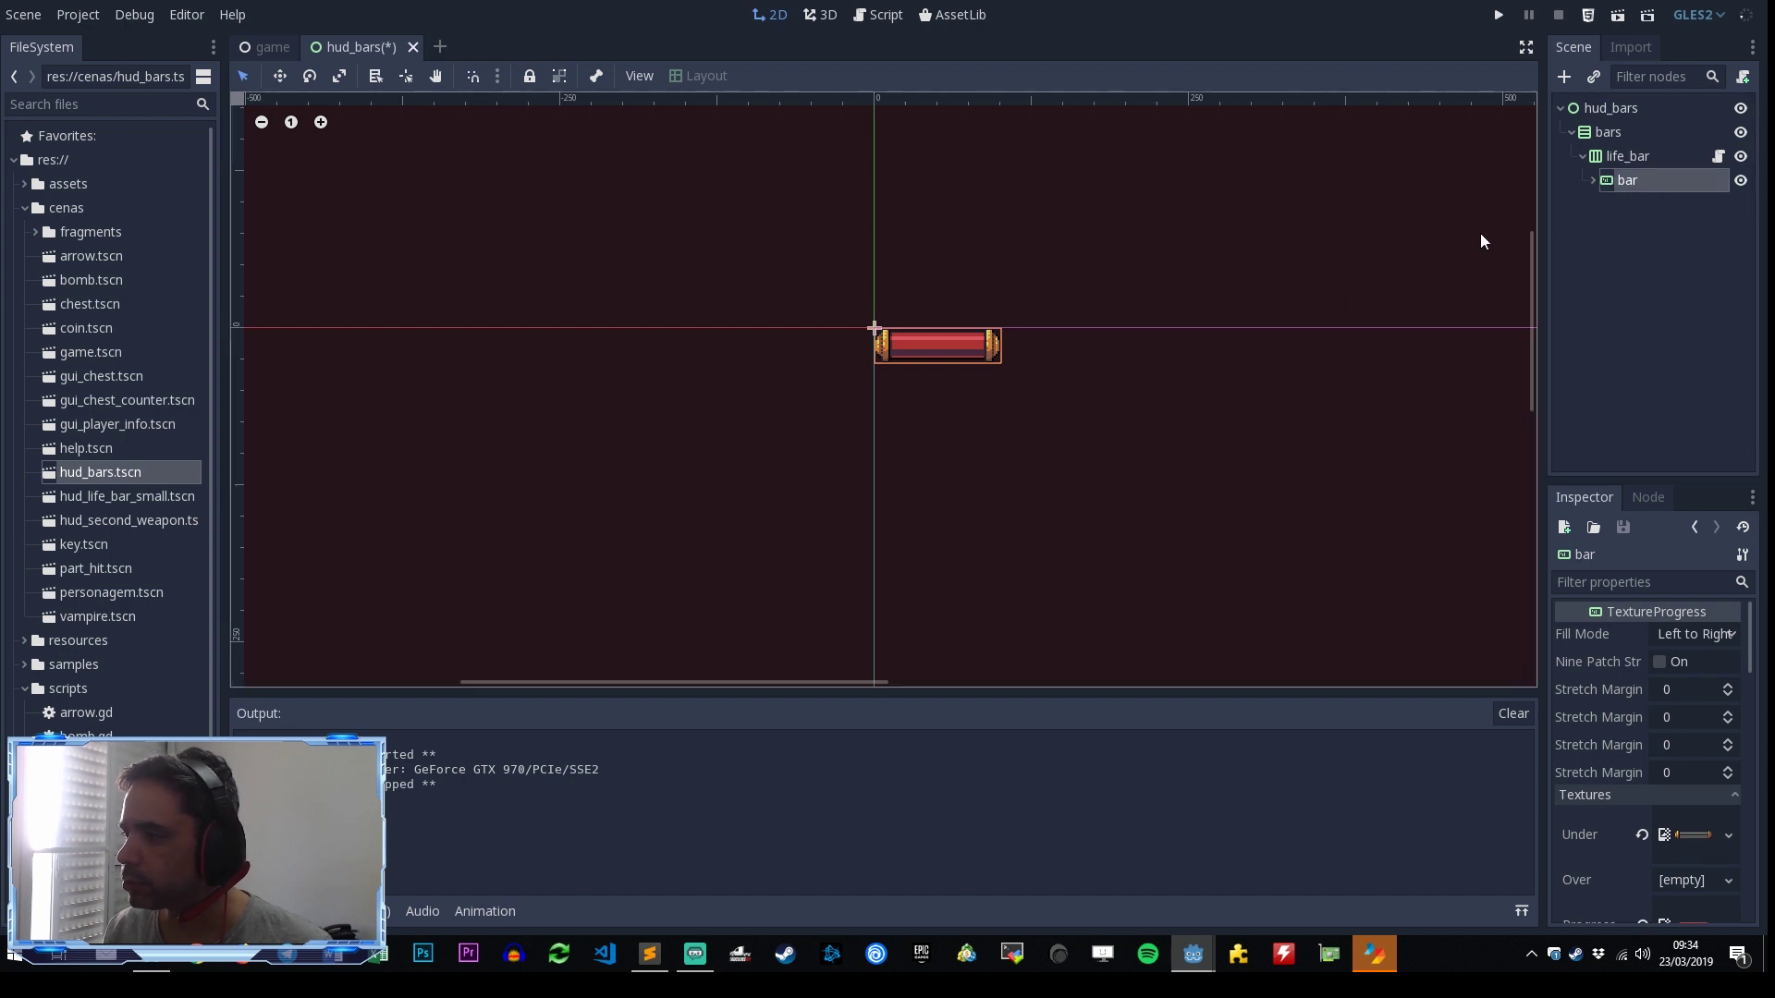
pyautogui.click(1592, 181)
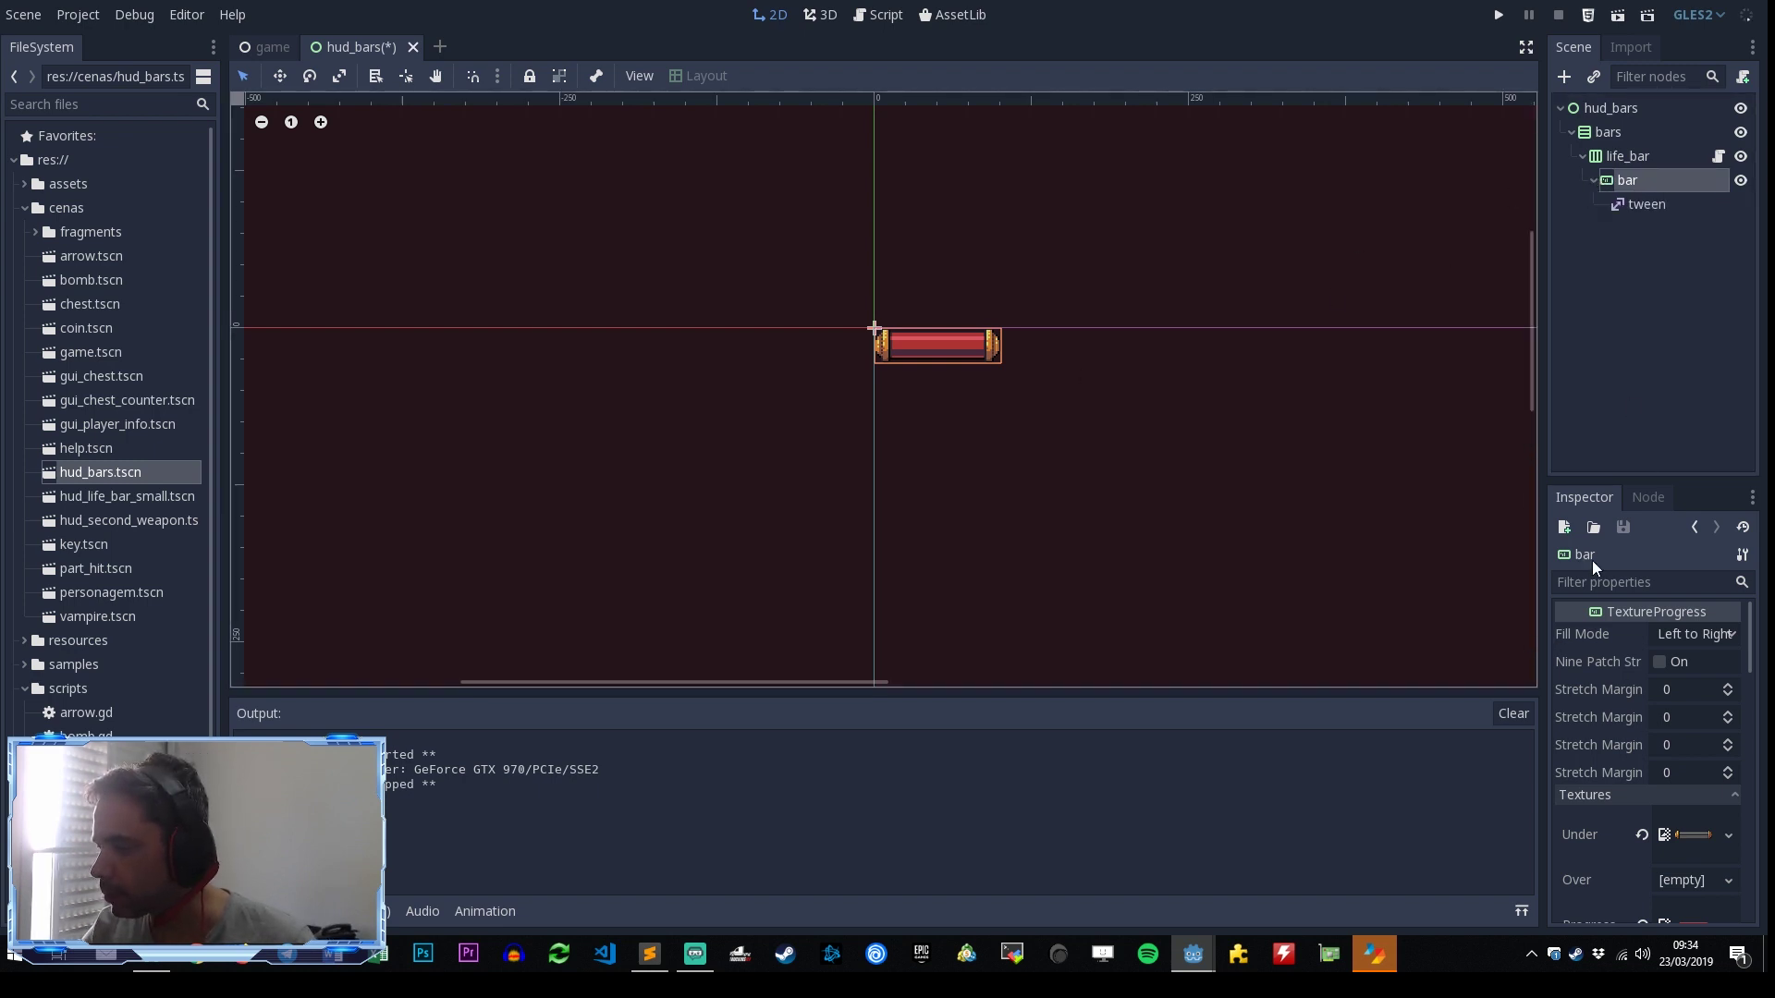
pyautogui.click(1616, 476)
# Step: Select the bar TextureProgress and drop its Value from 100 to 50 so it shows half full
pyautogui.click(1627, 181)
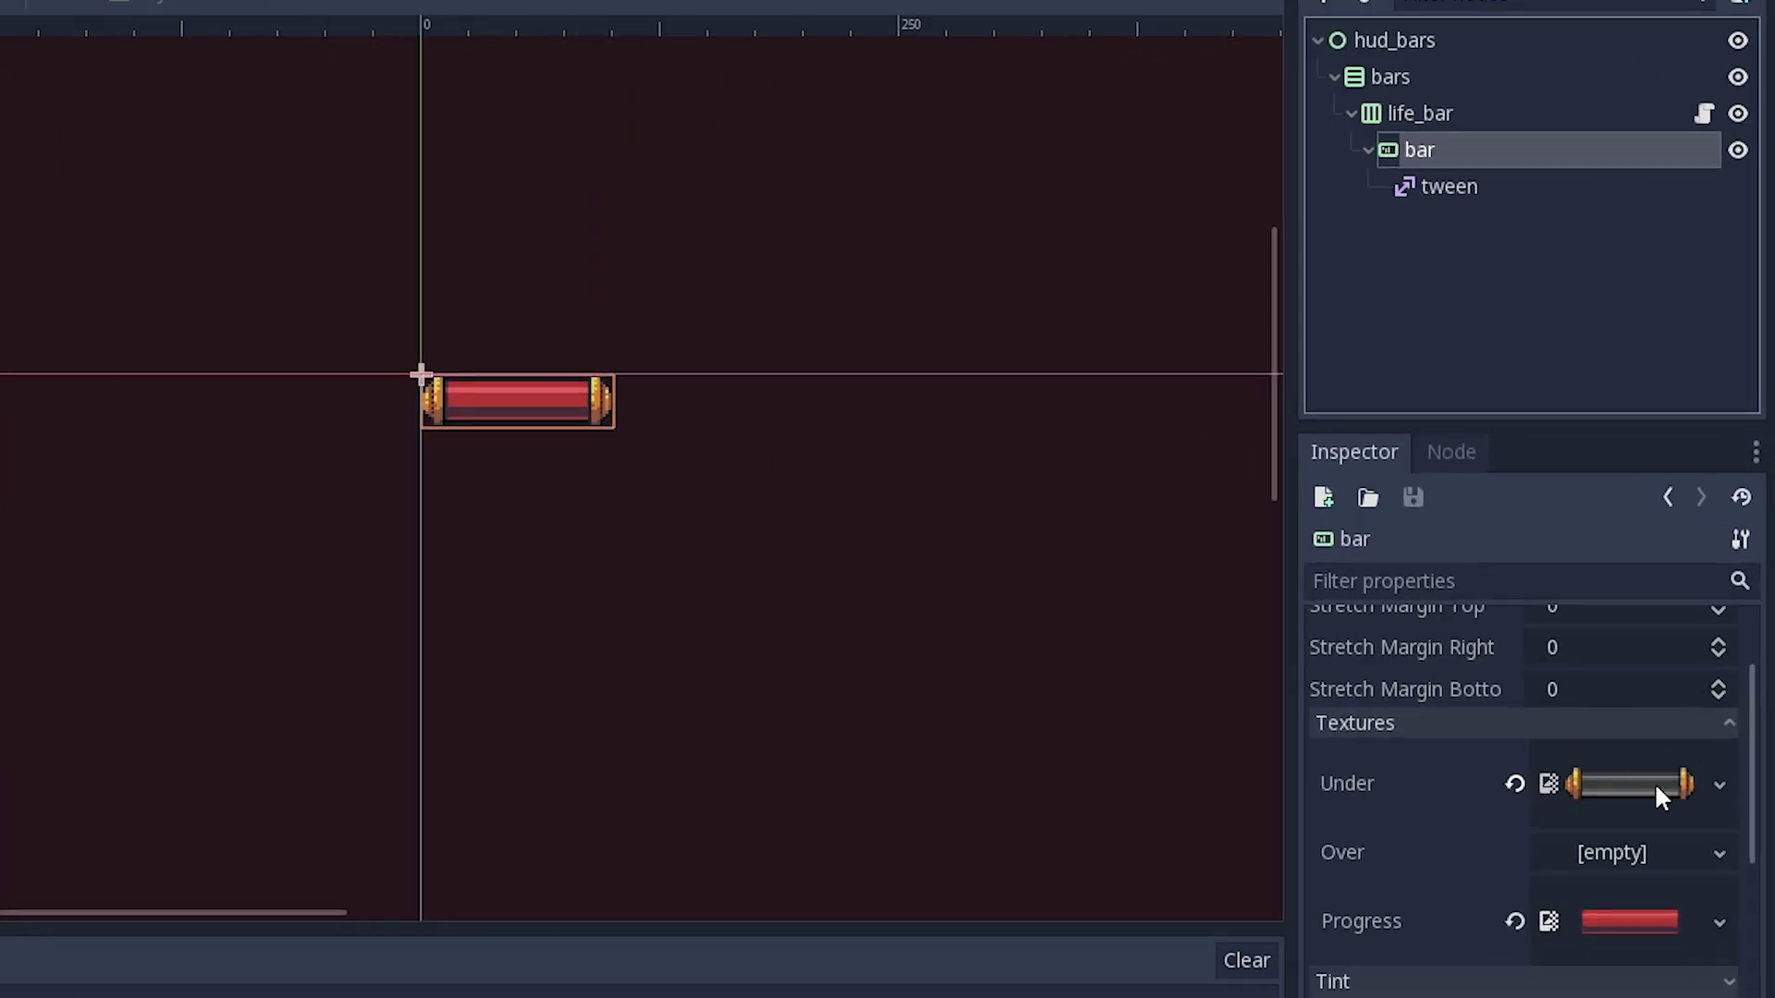
pyautogui.click(1359, 723)
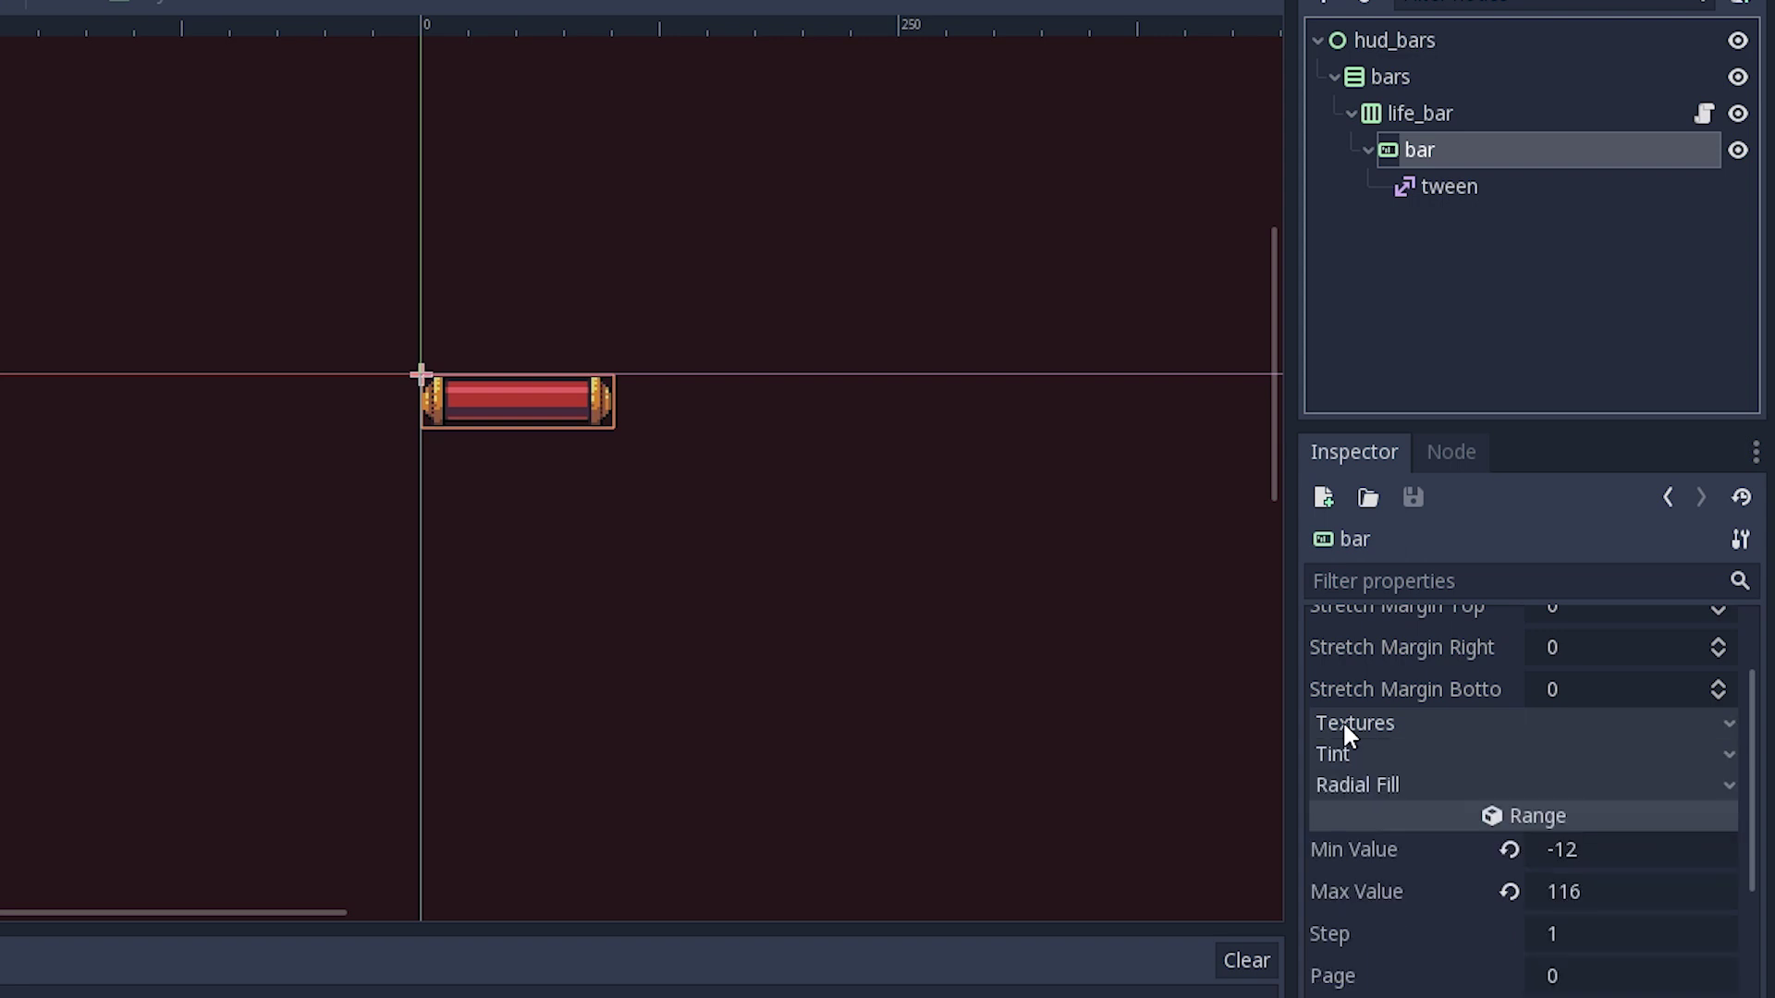
pyautogui.click(1342, 719)
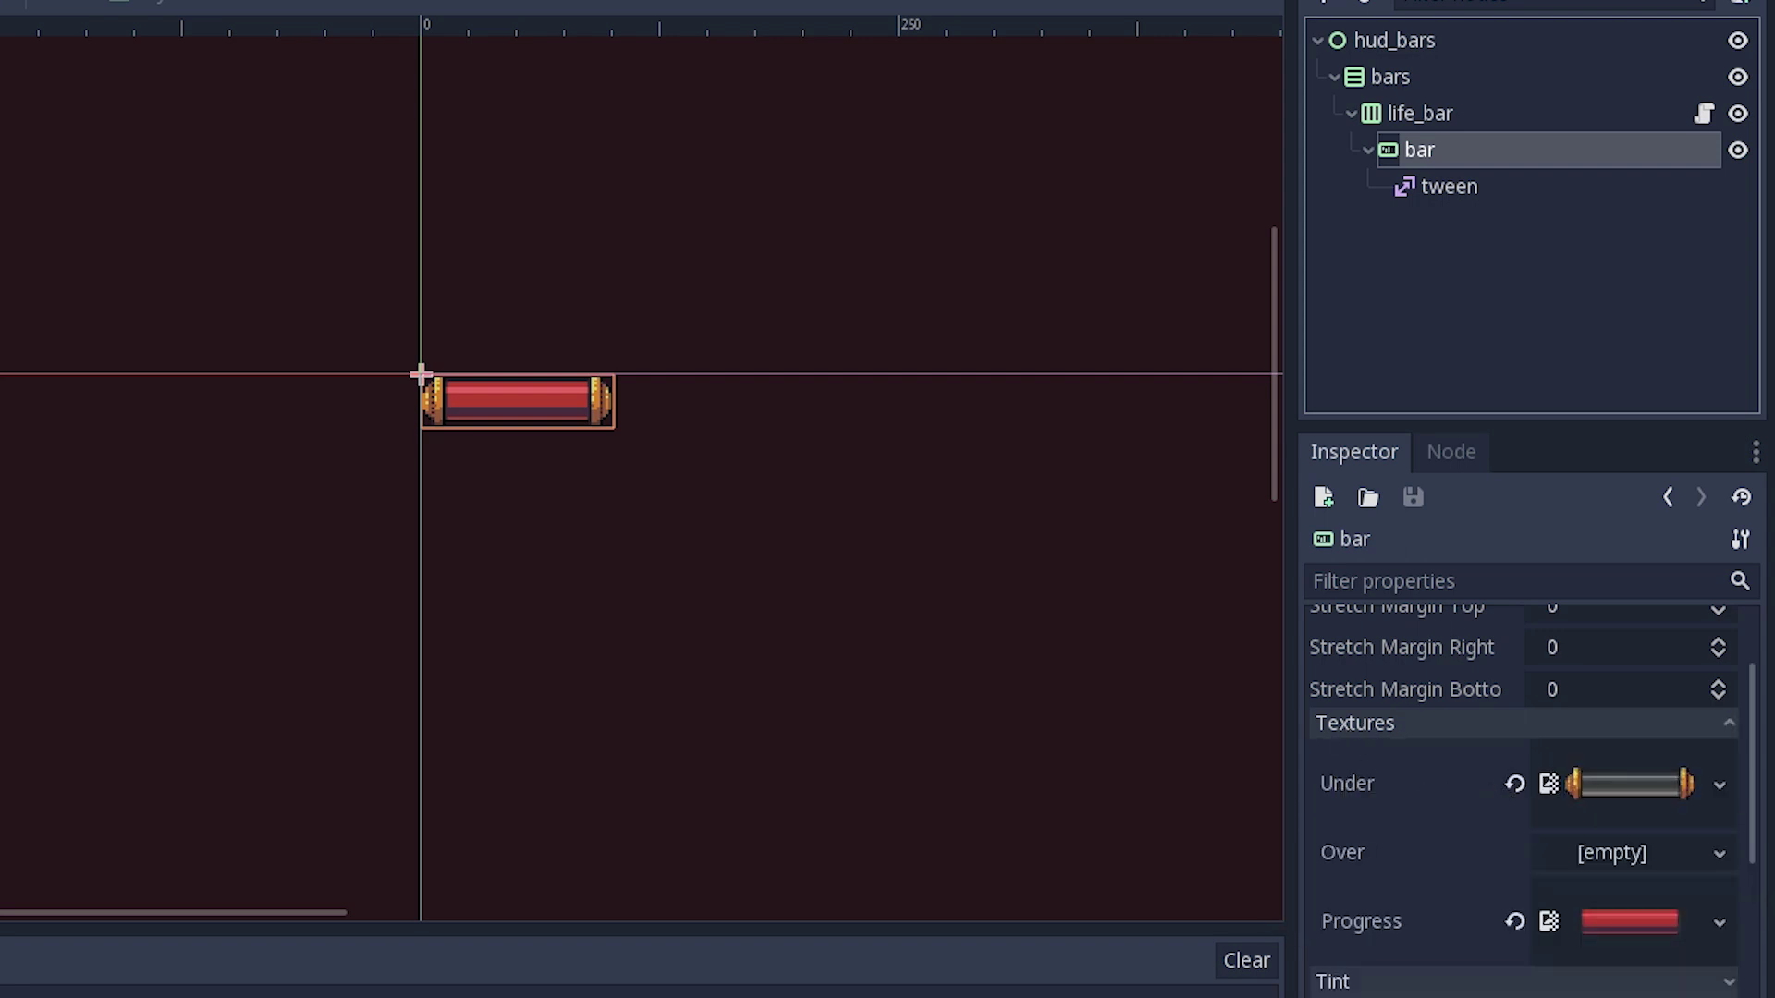
pyautogui.click(1351, 919)
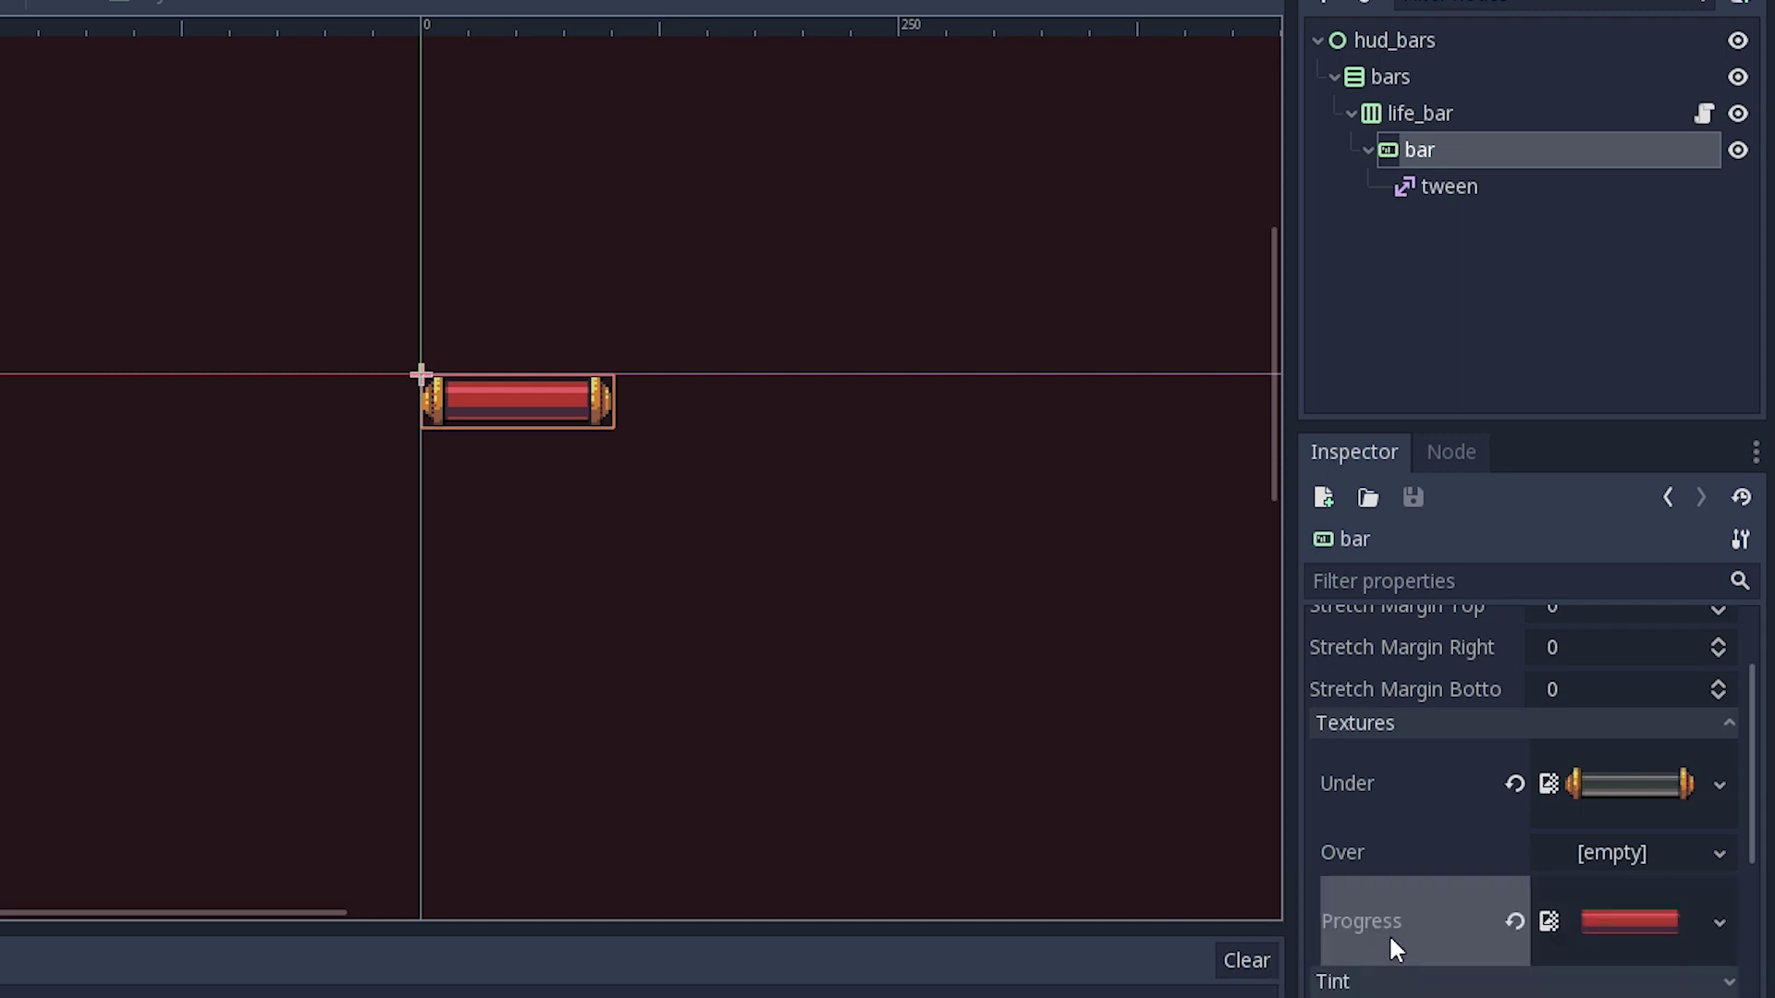
pyautogui.scroll(-2, 1385, 945)
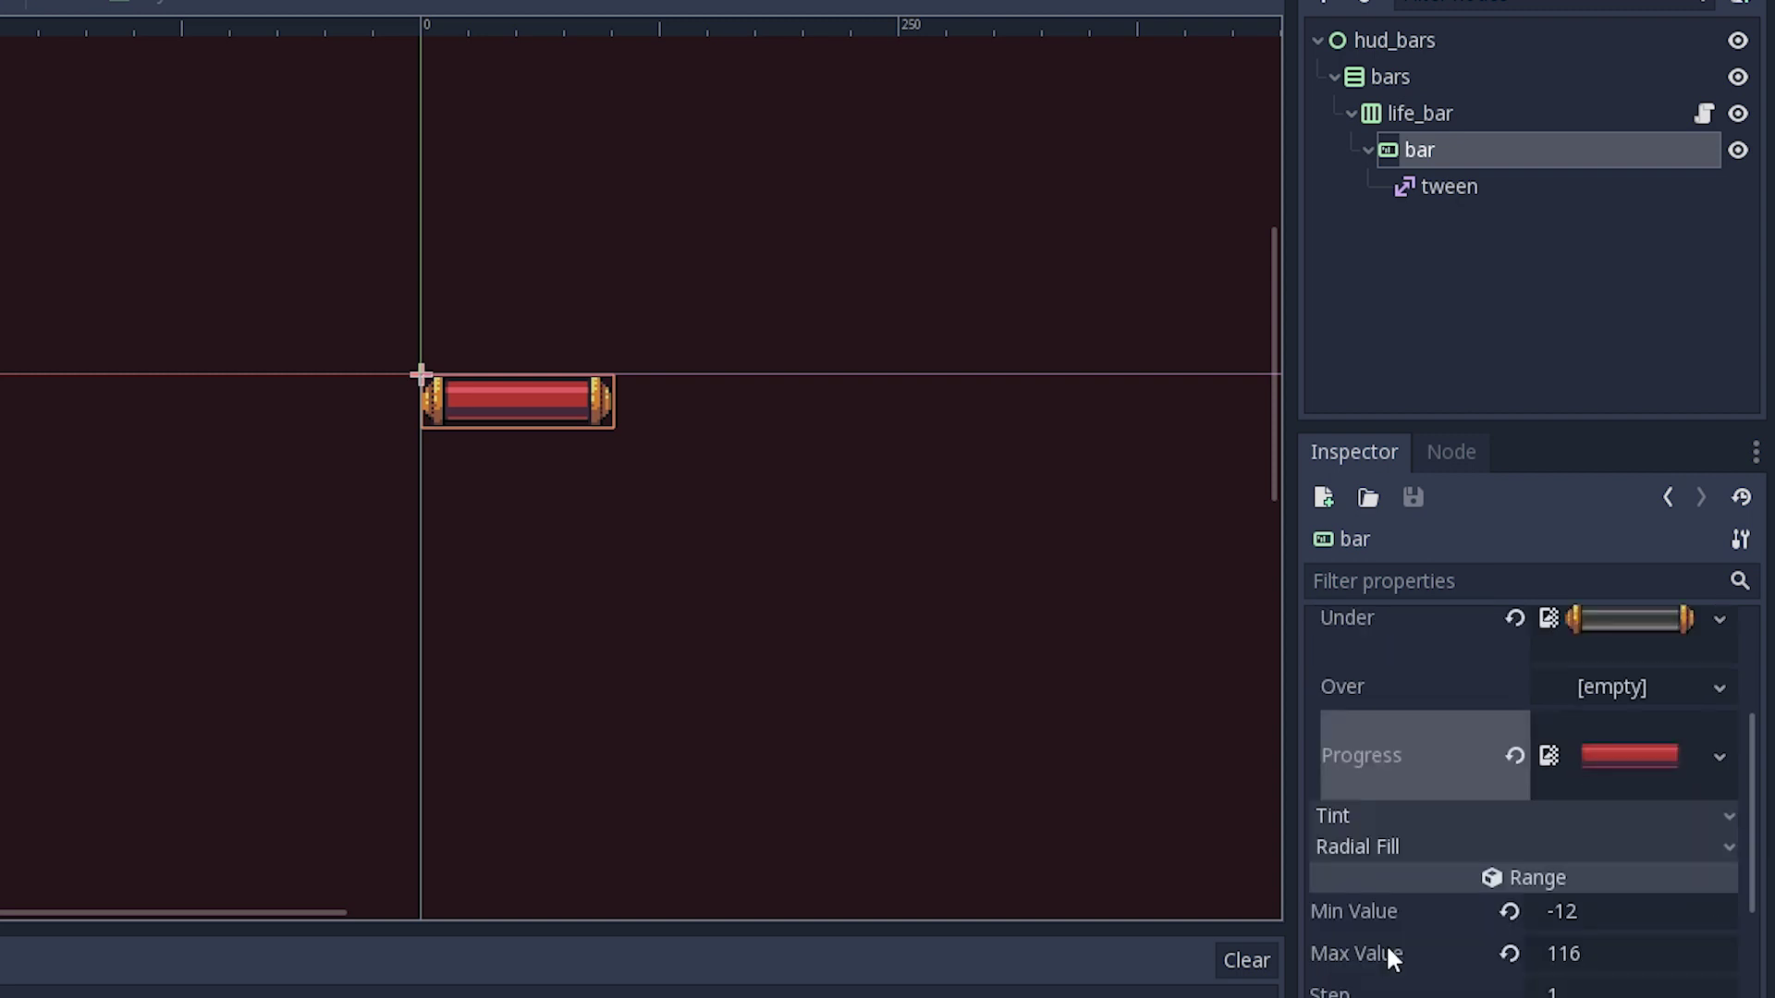
pyautogui.scroll(-3, 1385, 944)
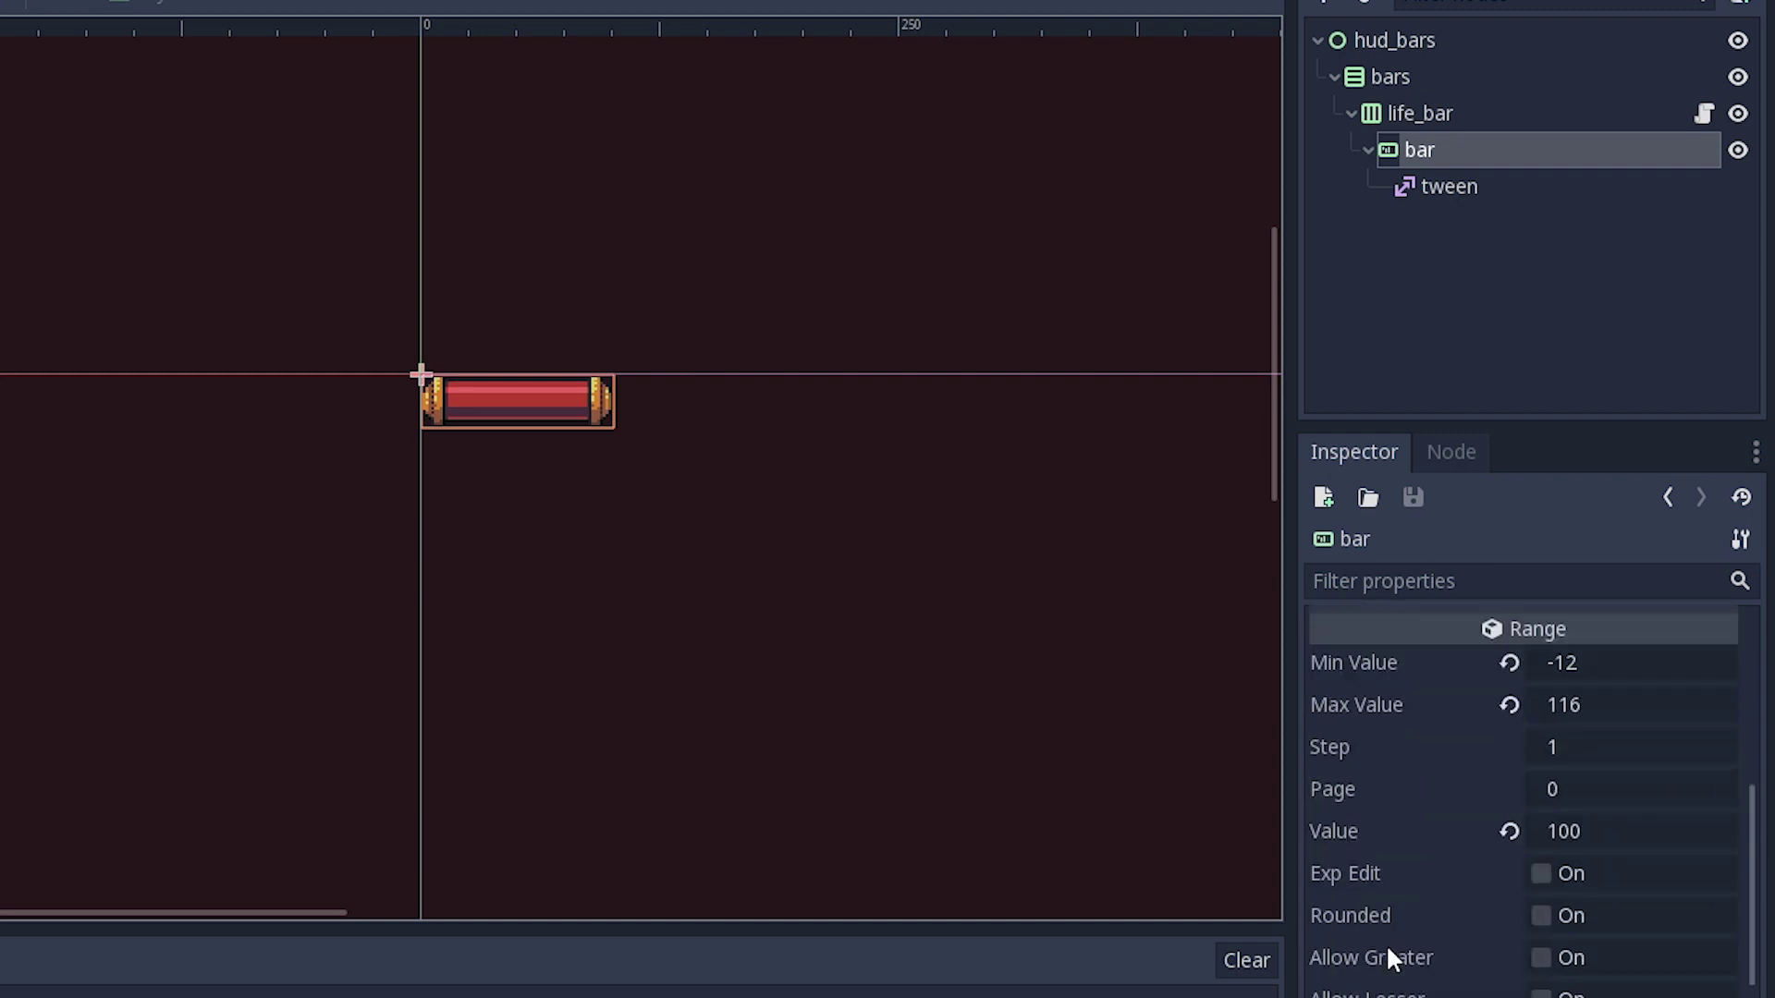
pyautogui.click(1593, 834)
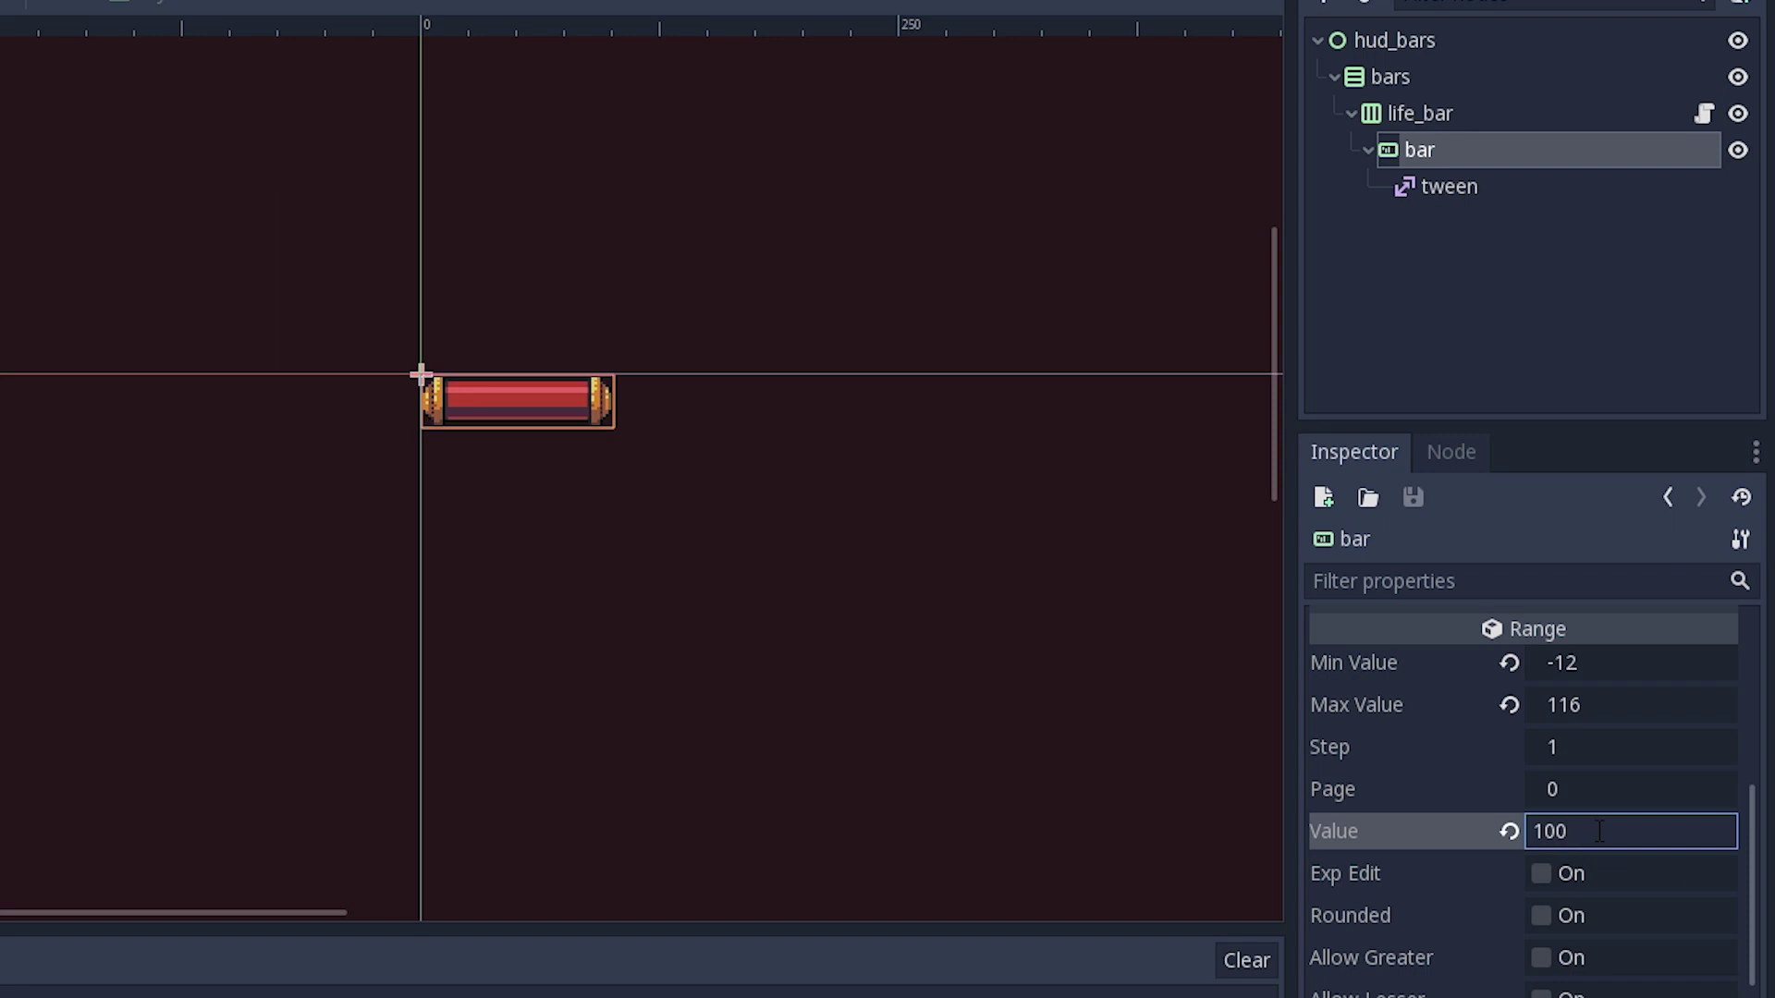
pyautogui.moveTo(1599, 830); pyautogui.dragTo(1410, 841)
pyautogui.write('50')
pyautogui.press('Return')
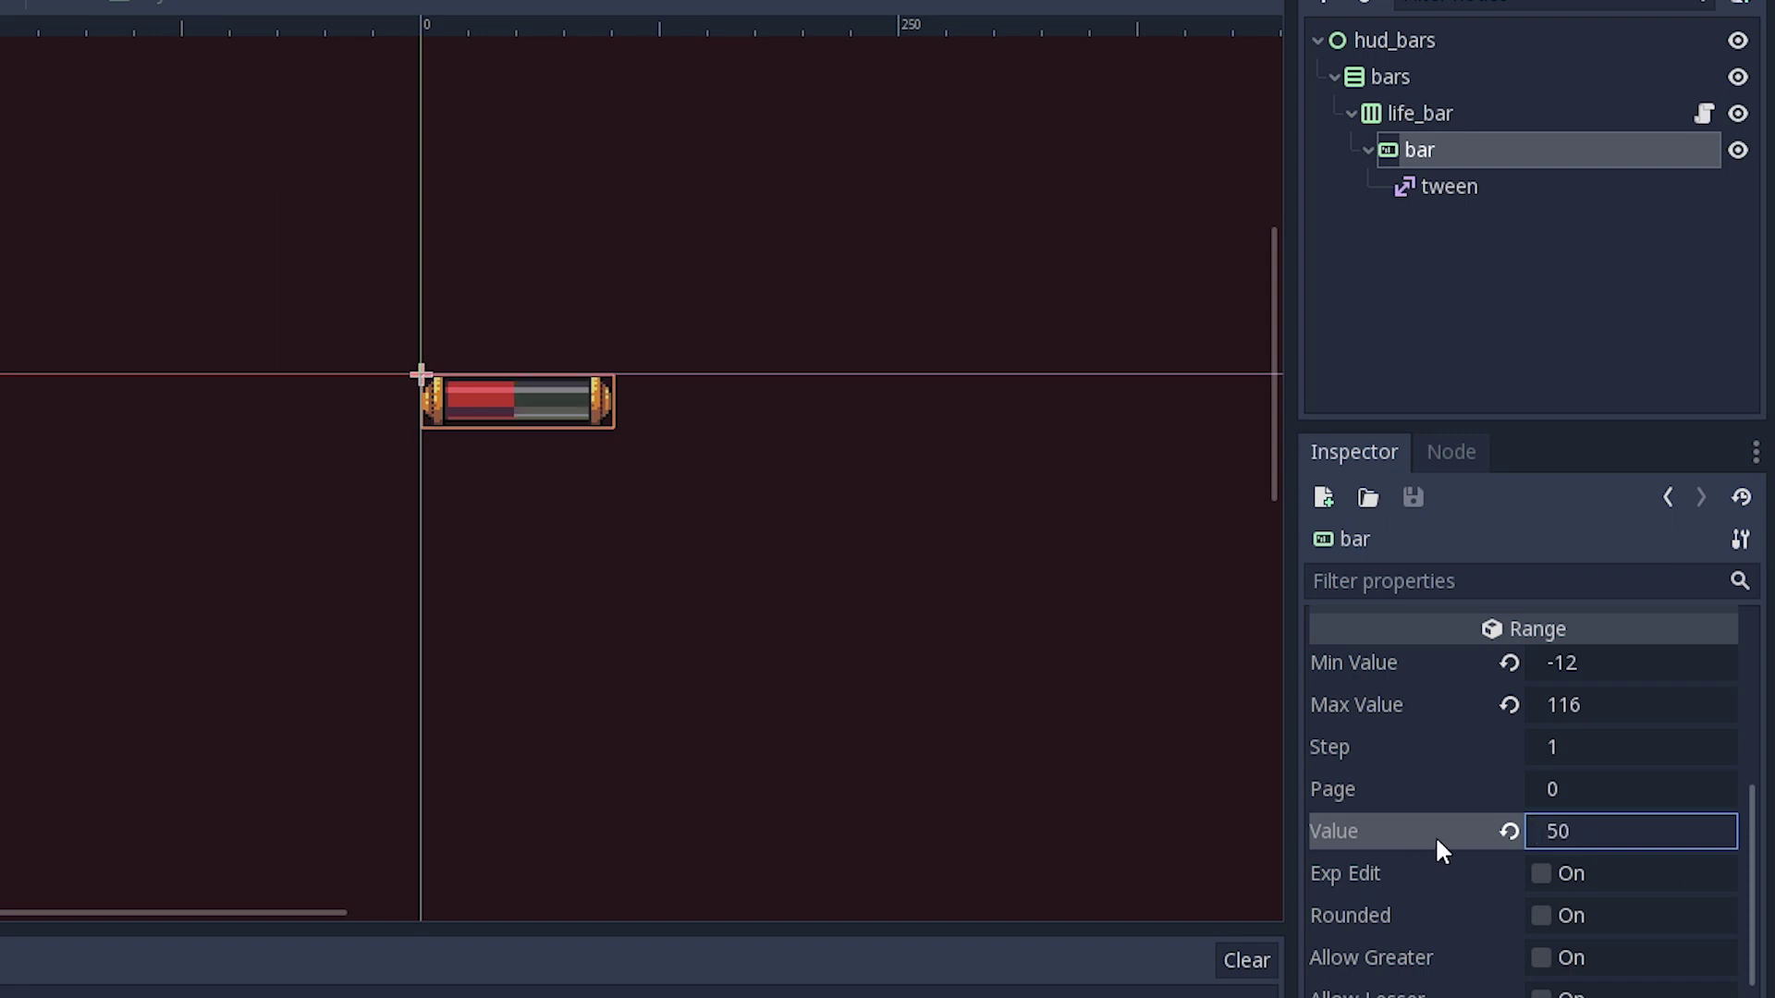
# Step: Set the bar's Value back to 100 so it is full again
pyautogui.doubleClick(1602, 832)
pyautogui.write('100')
pyautogui.press('Return')
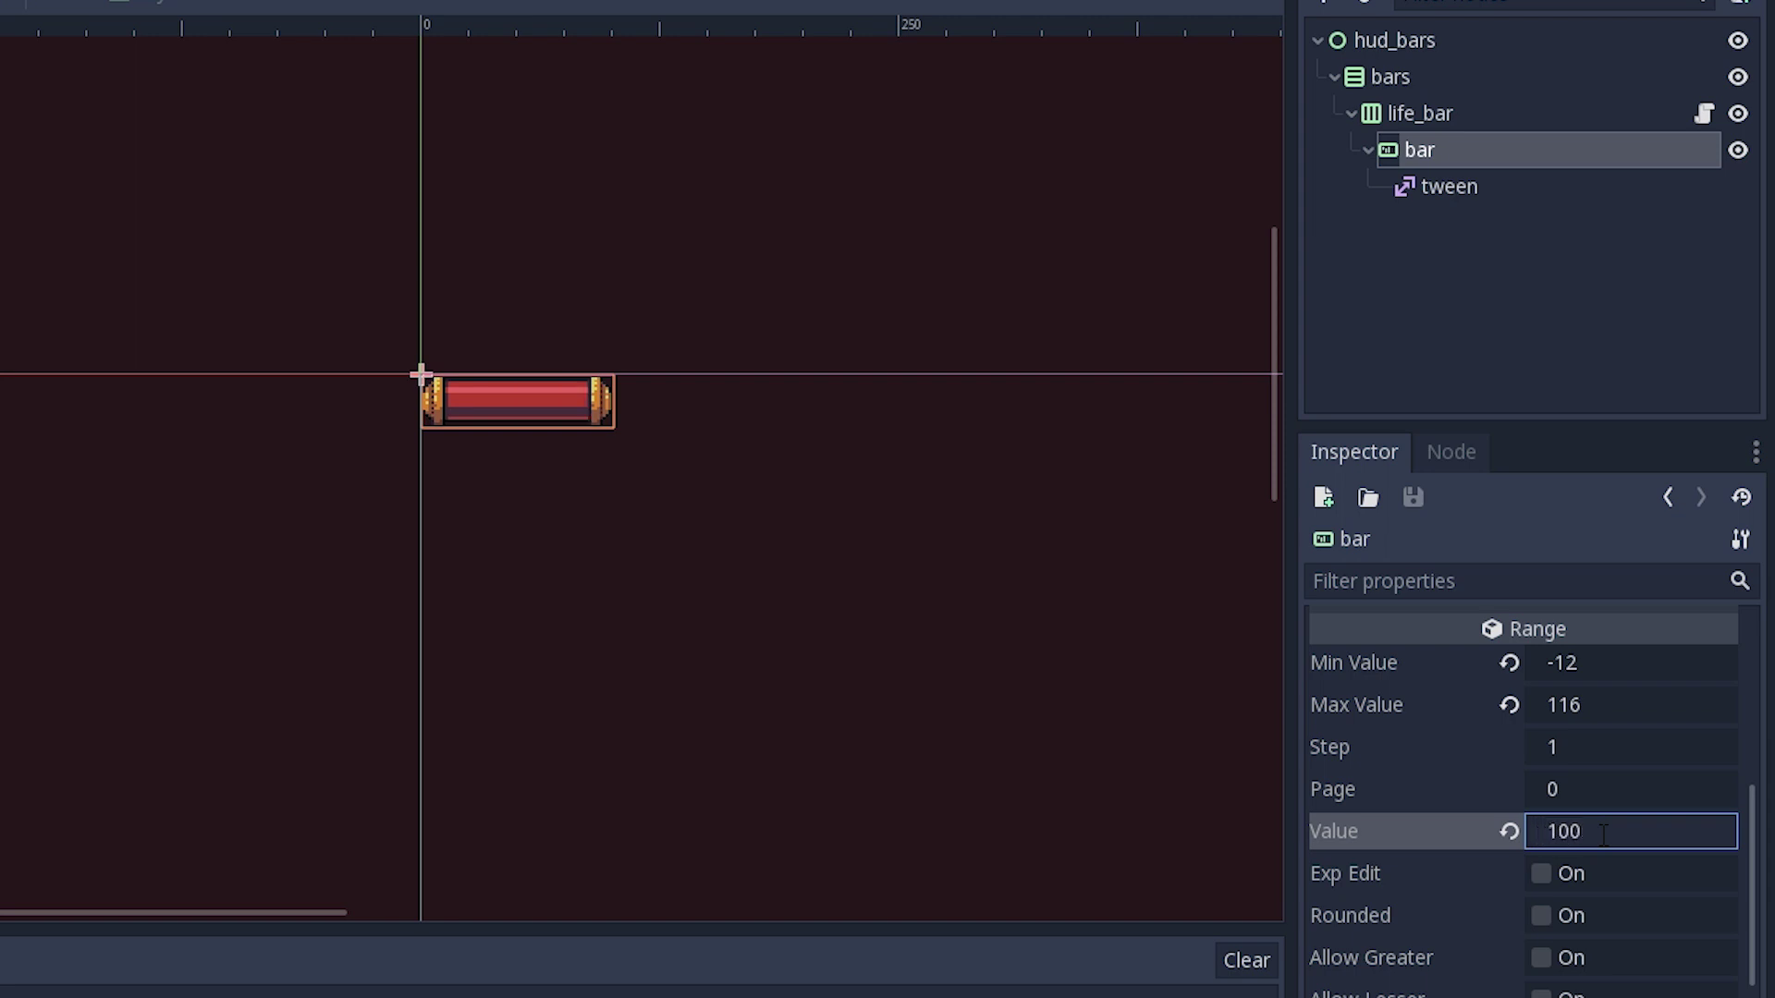
pyautogui.scroll(4, 1564, 851)
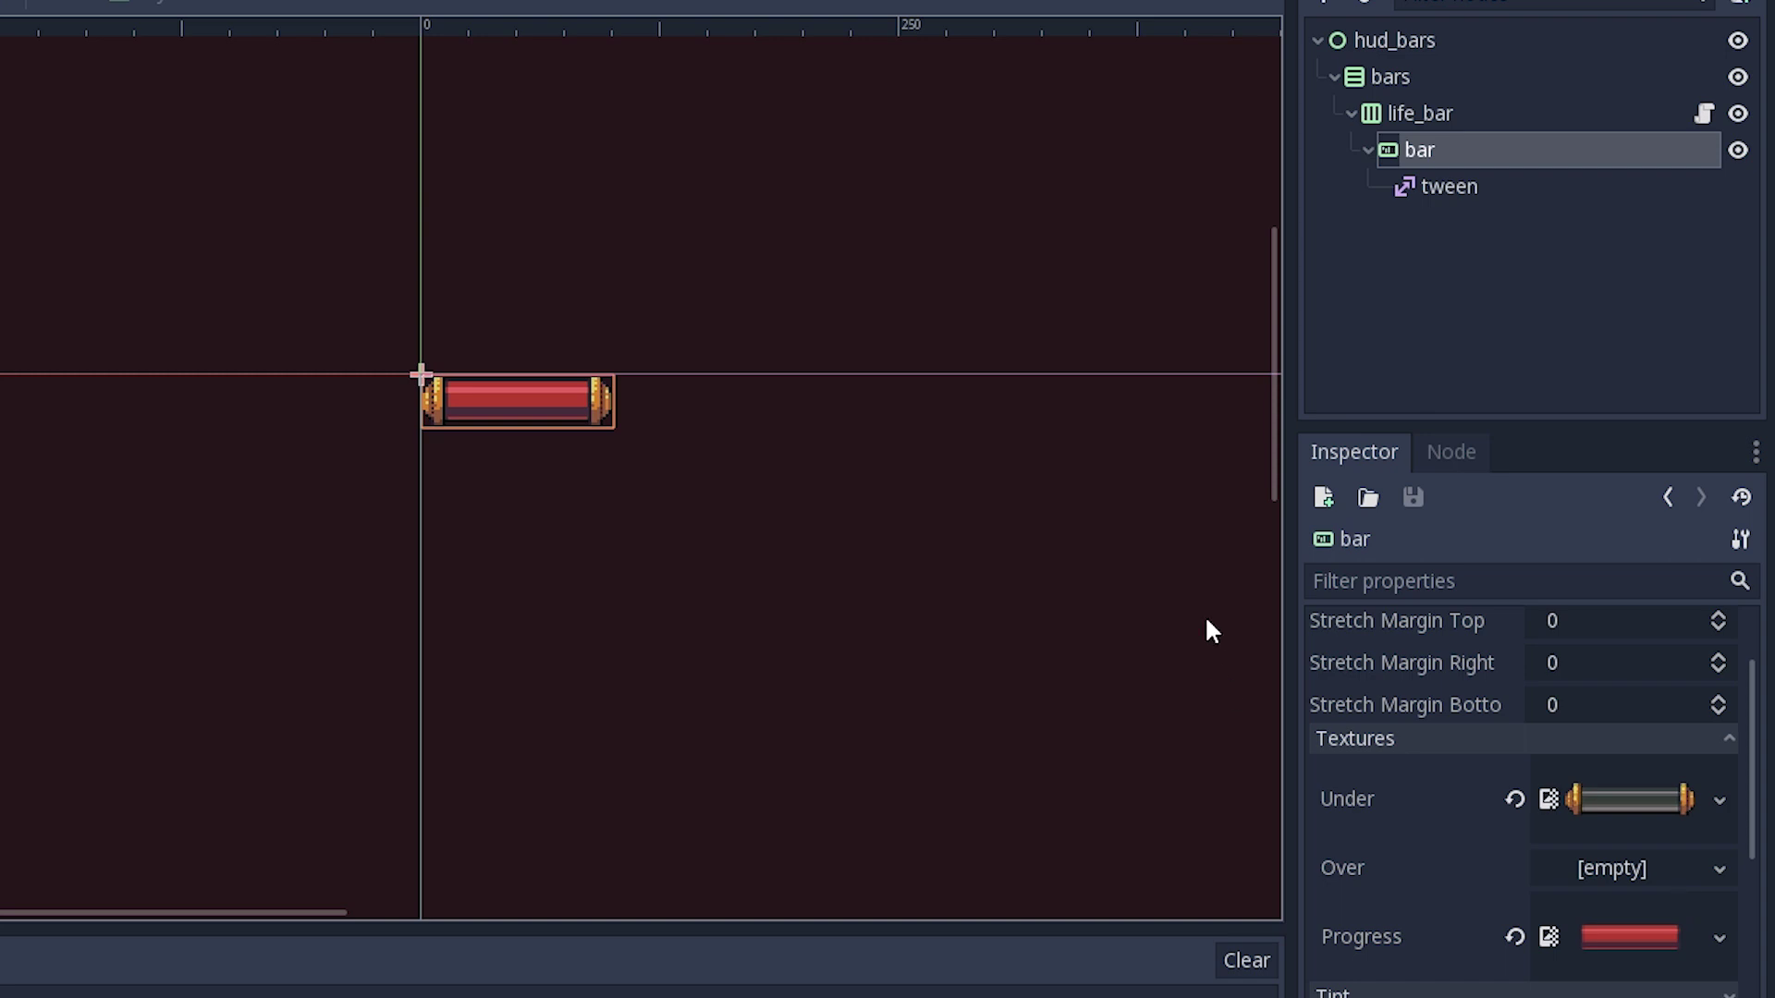
# Step: After checking the tween node, retest the bar's Value at 50, then restore it to 100
pyautogui.click(1440, 186)
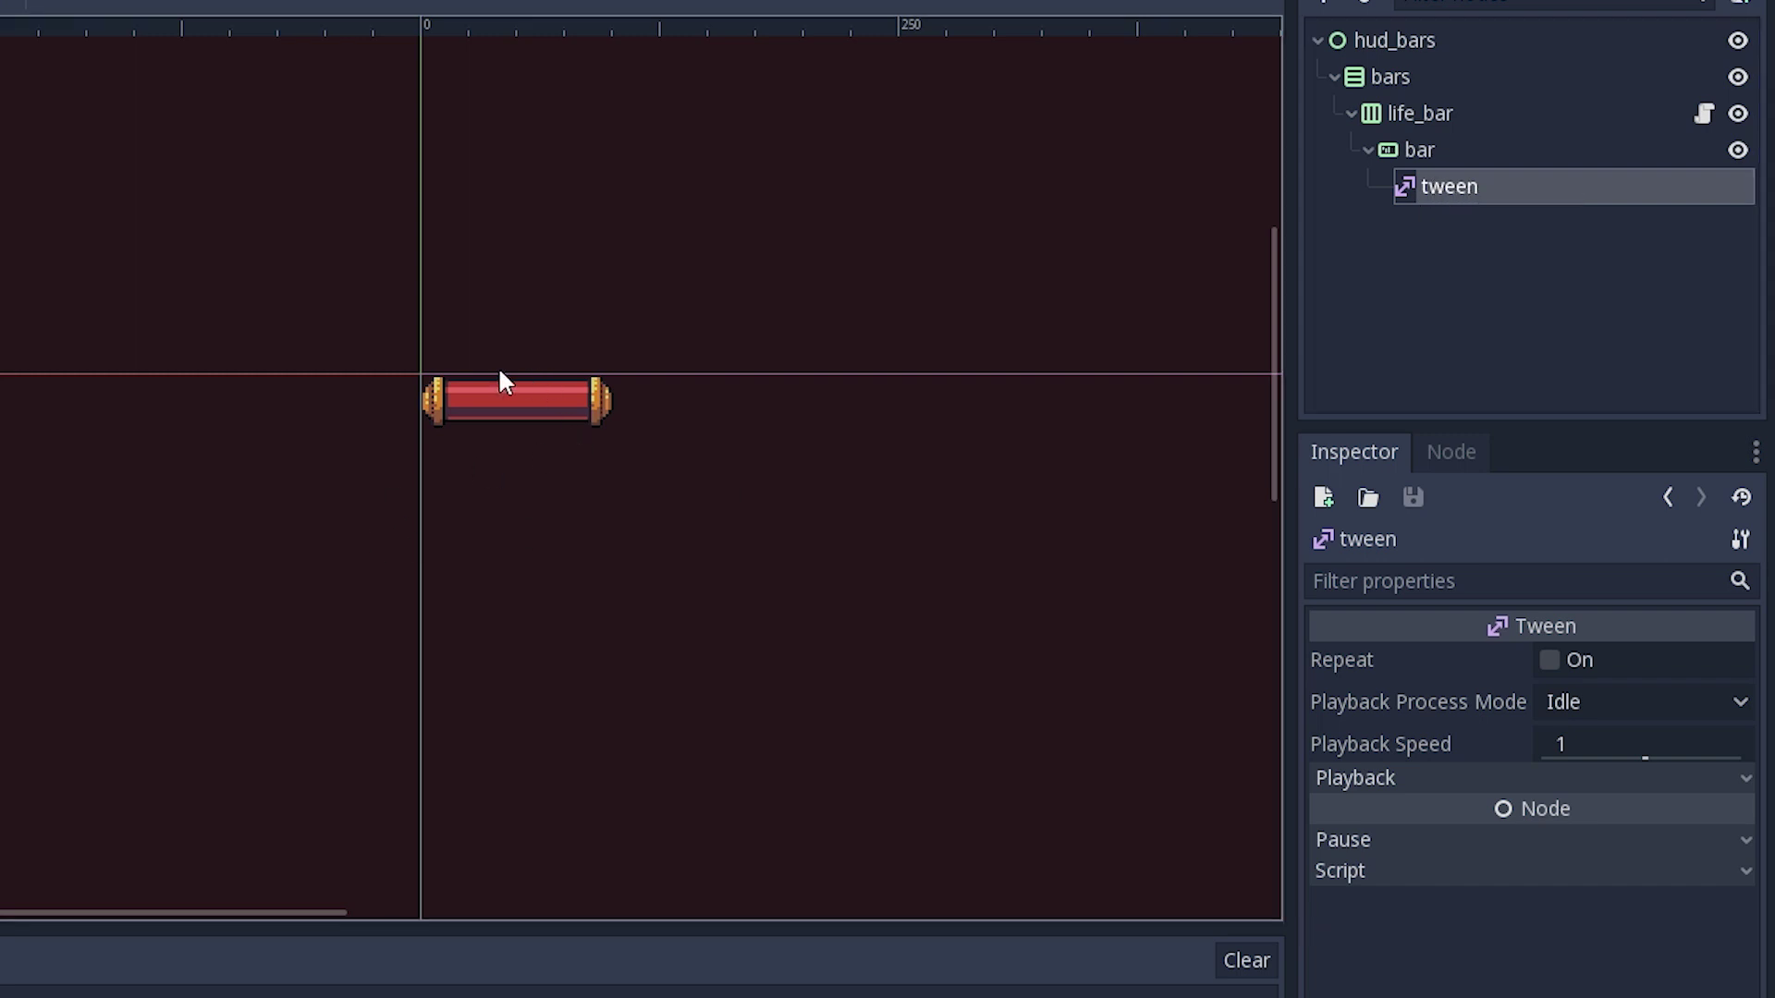
pyautogui.click(1387, 151)
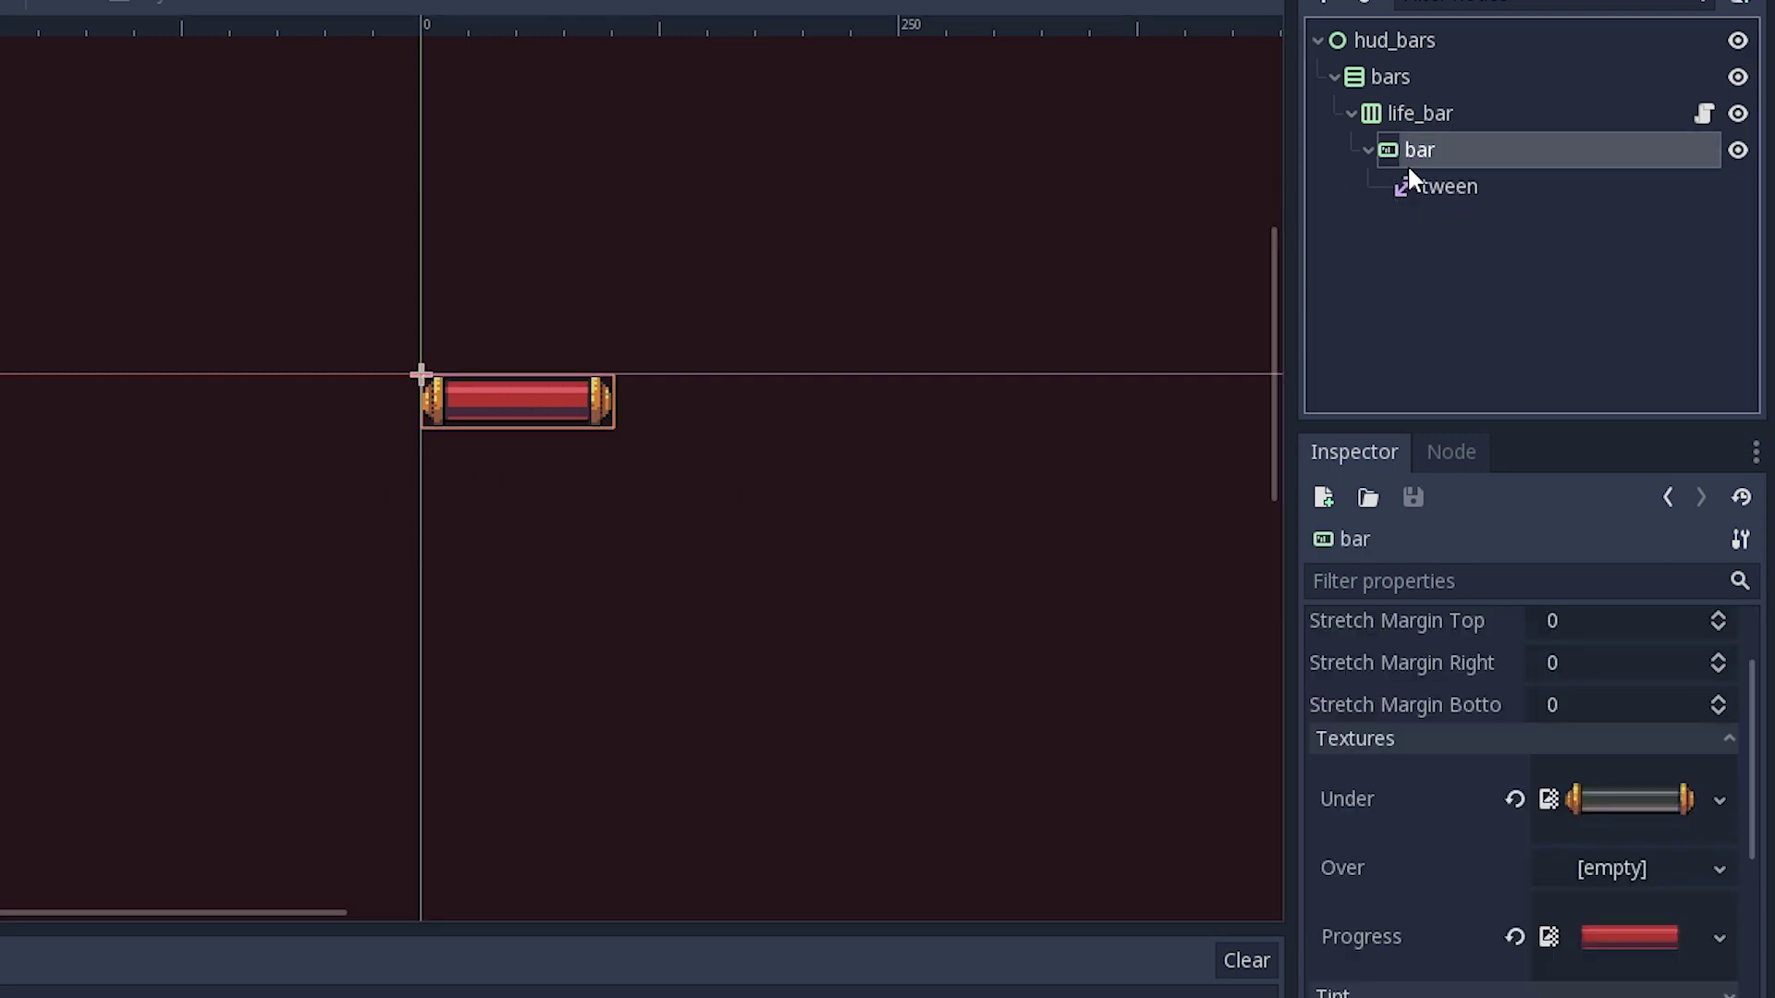
pyautogui.scroll(-2, 1526, 786)
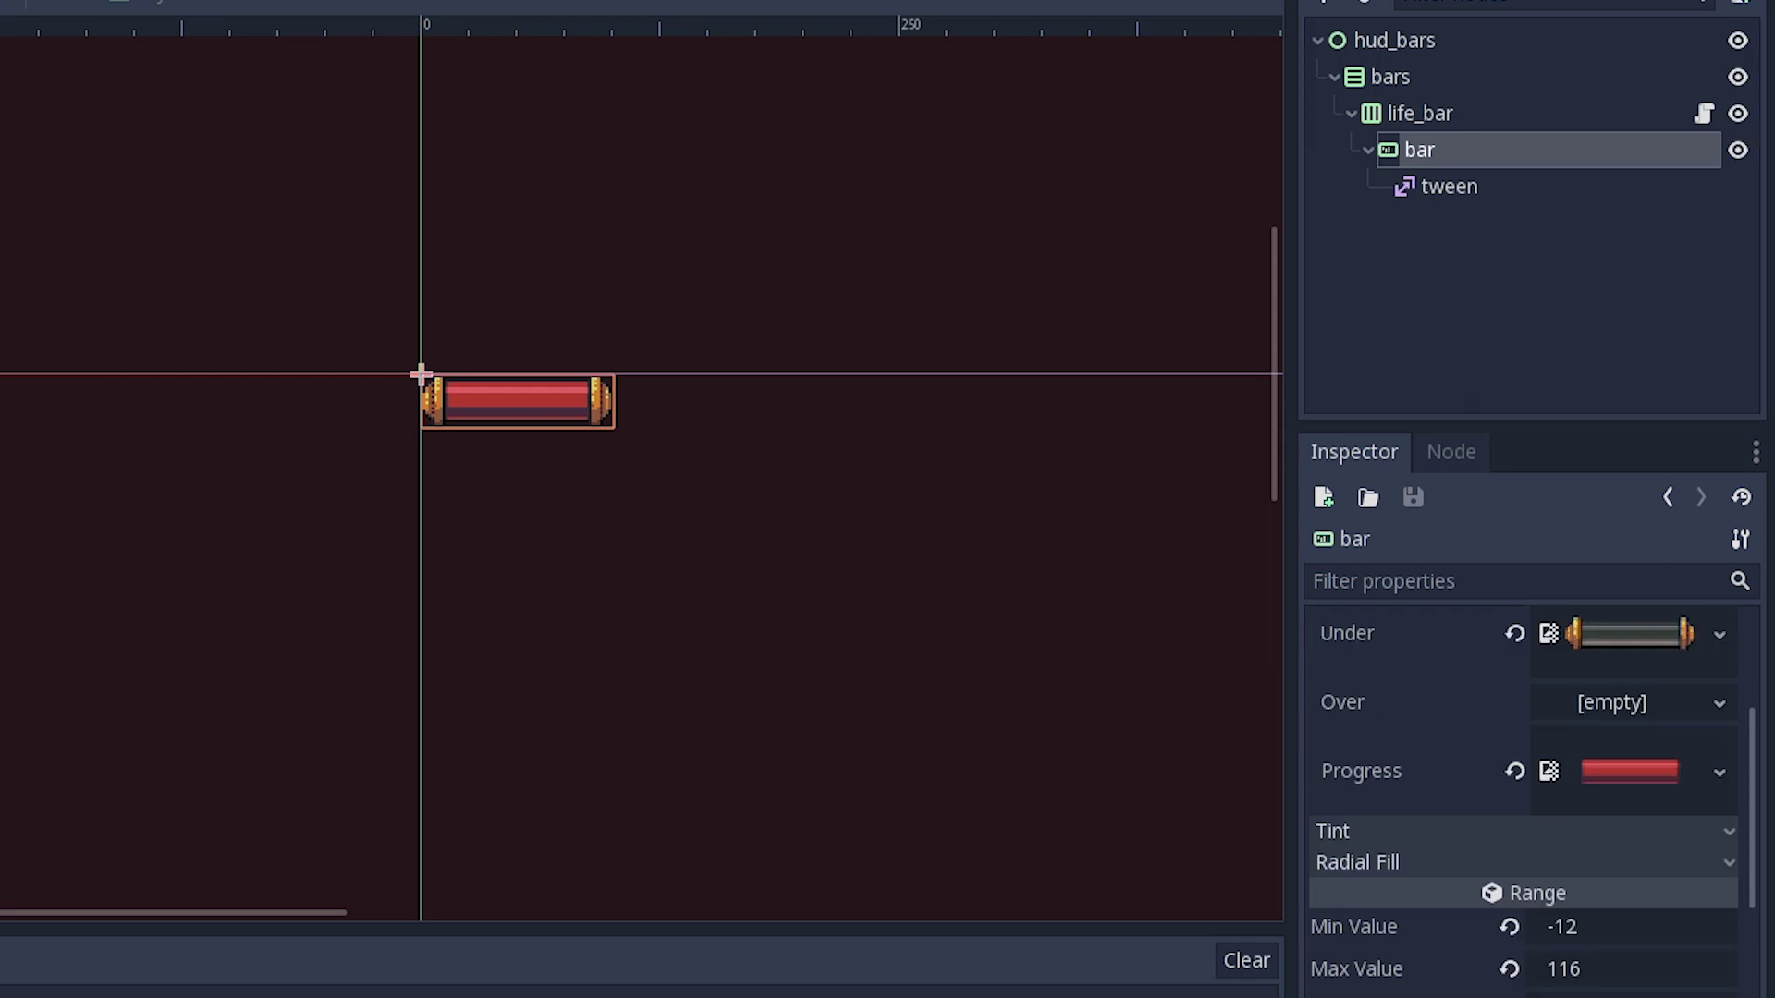
pyautogui.click(1619, 887)
pyautogui.write('50')
pyautogui.press('Return')
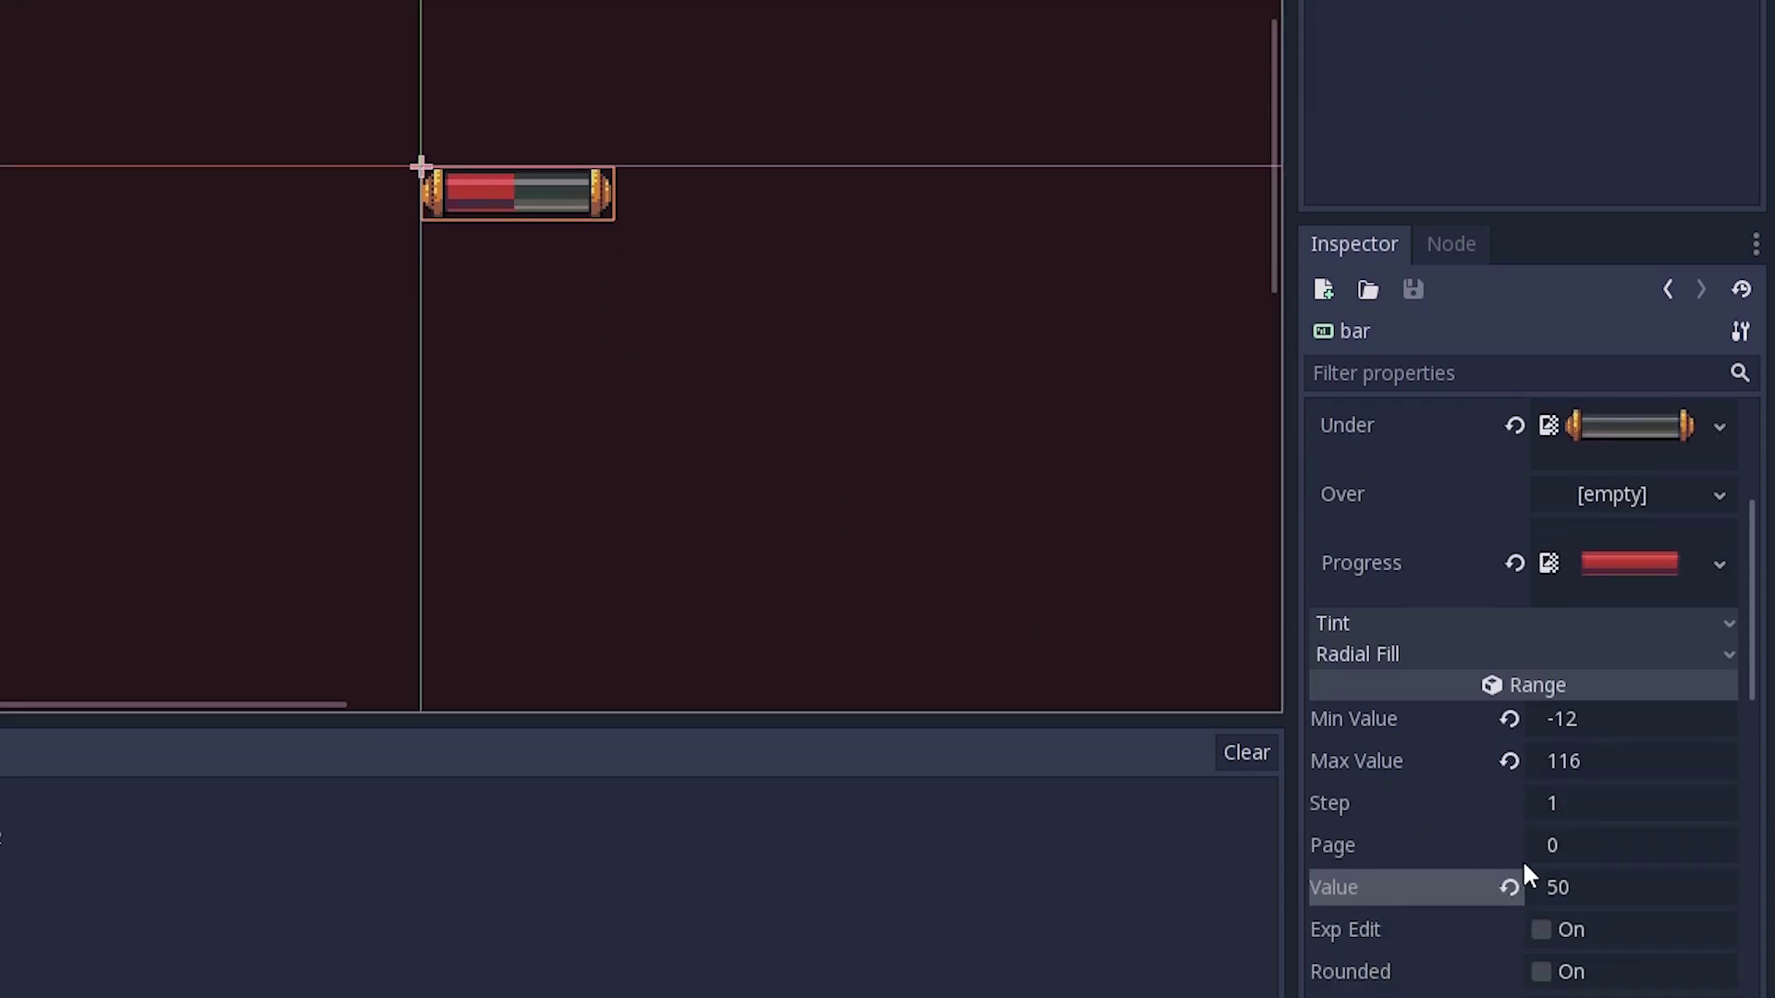
pyautogui.click(1576, 885)
pyautogui.write('100')
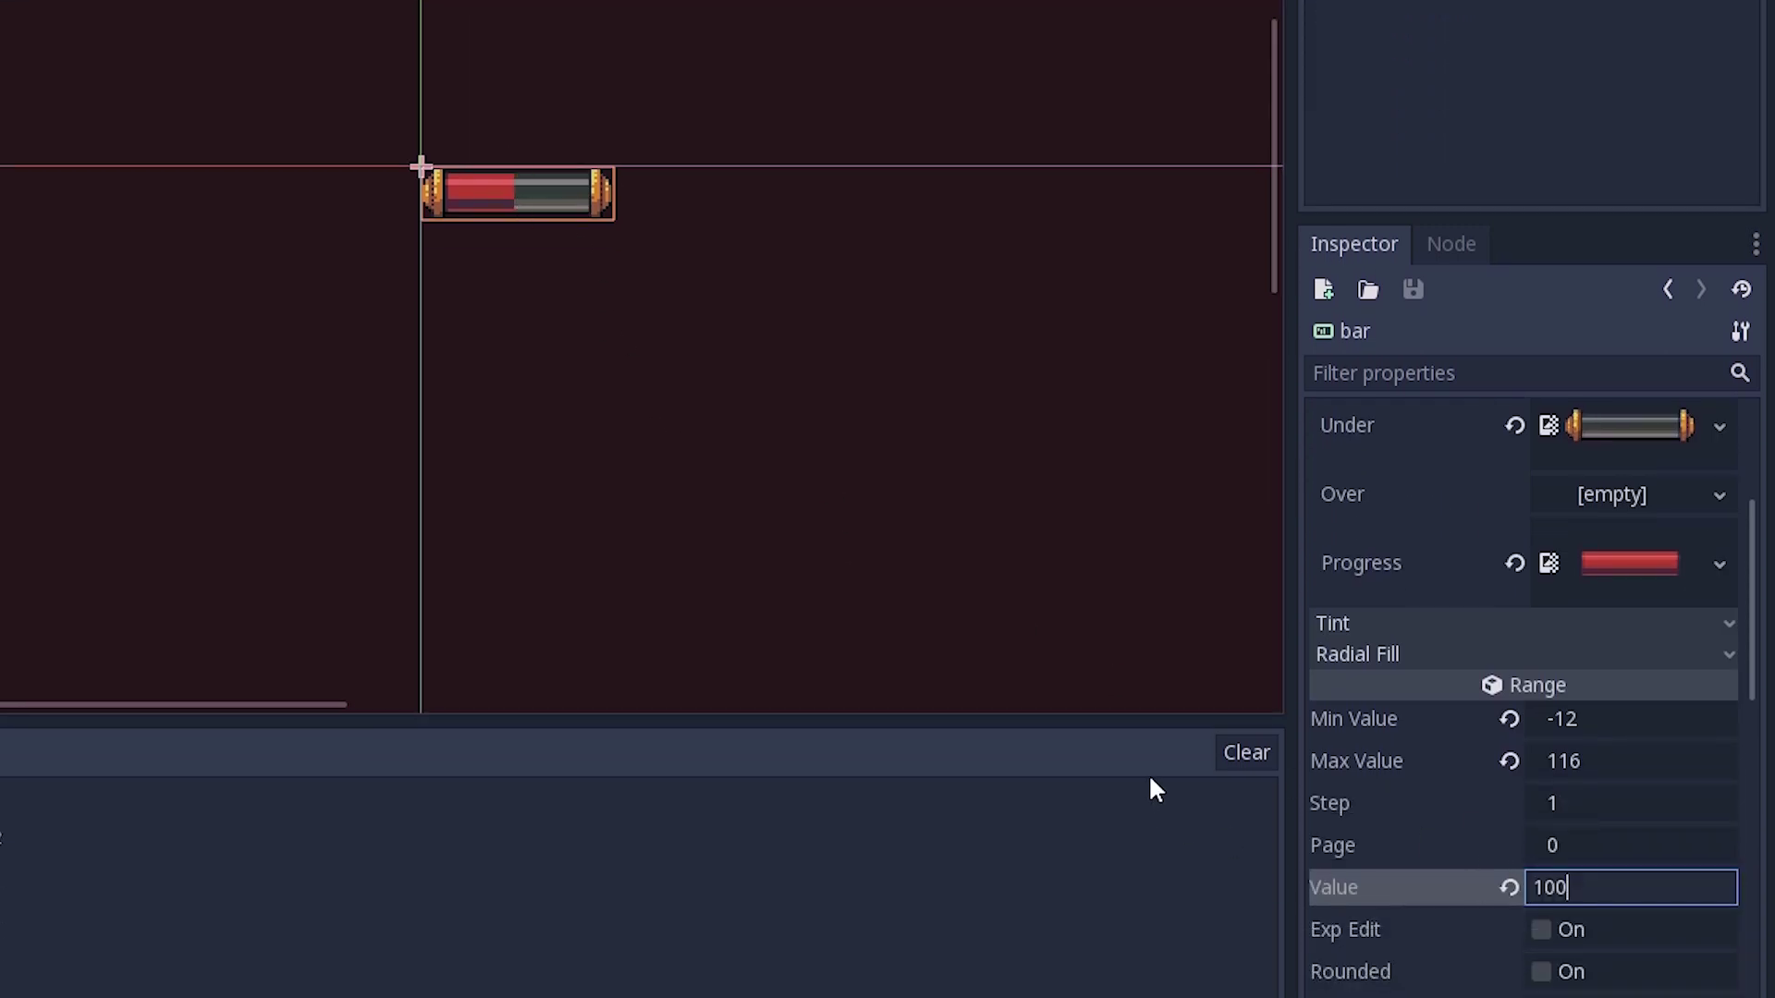
pyautogui.press('Return')
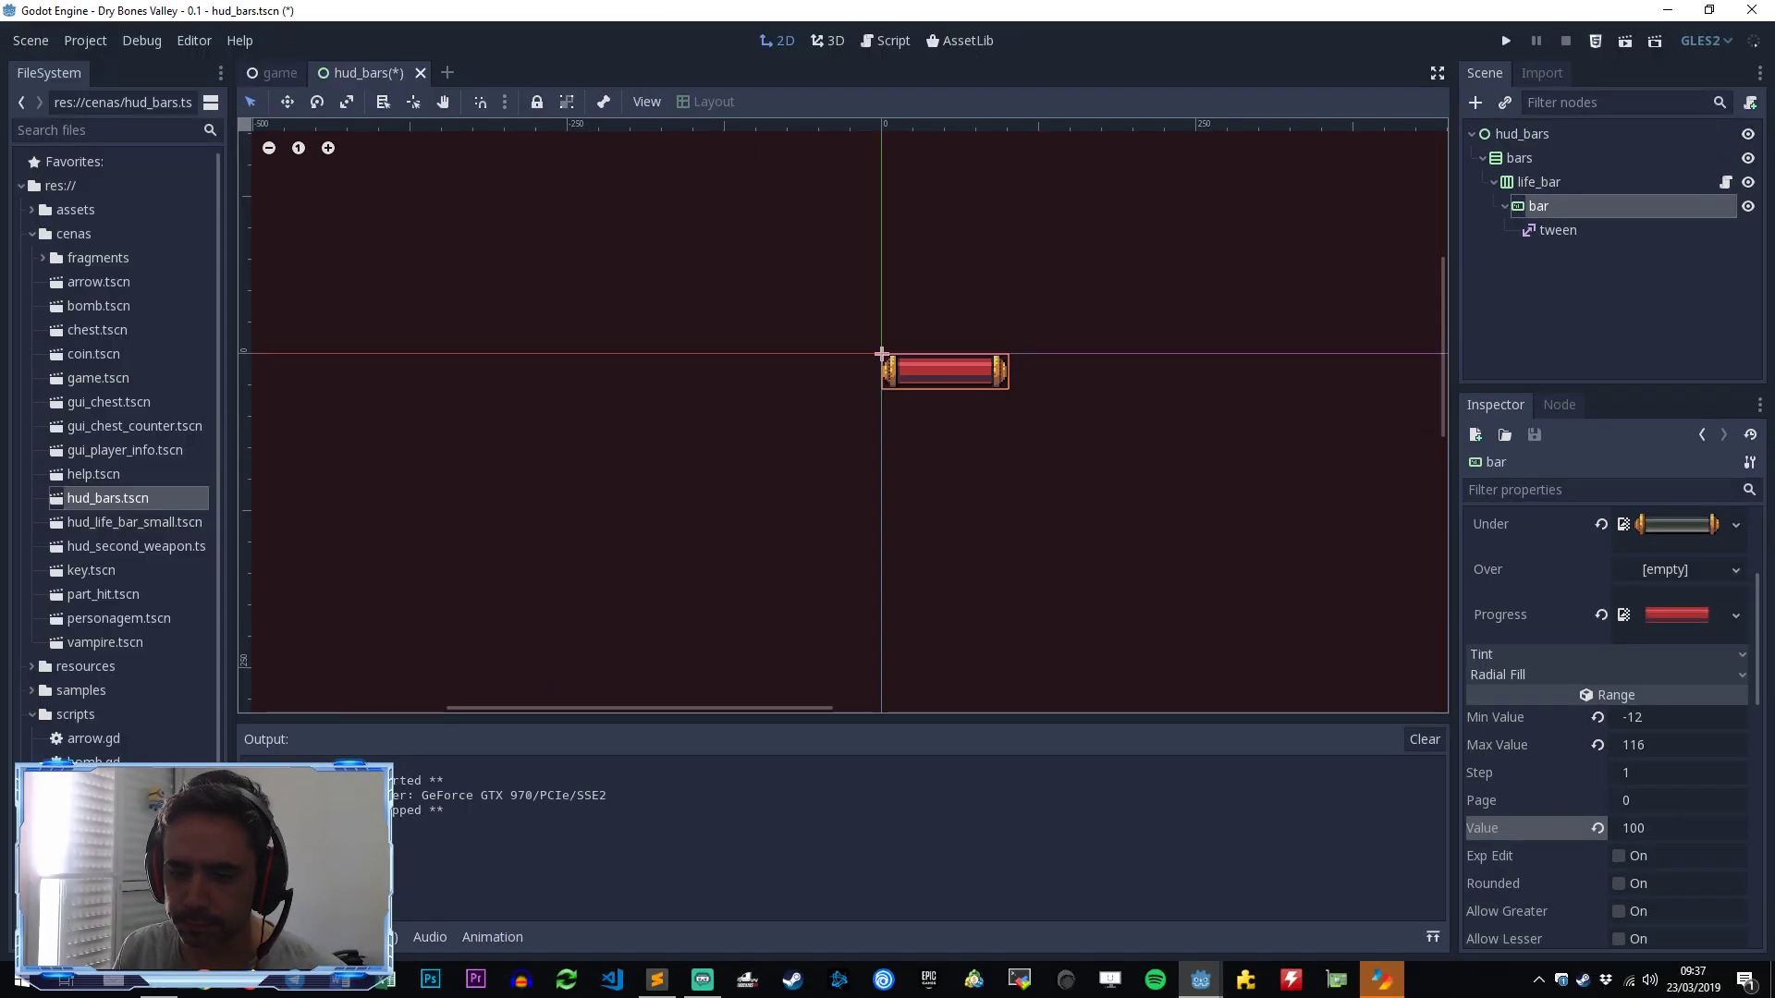
# Step: In the Script workspace, go to the end of personagem.gd and select the life_bar.hit(health) line 183
pyautogui.scroll(-3, 87, 526)
pyautogui.hotkey('ctrl', 'F3')
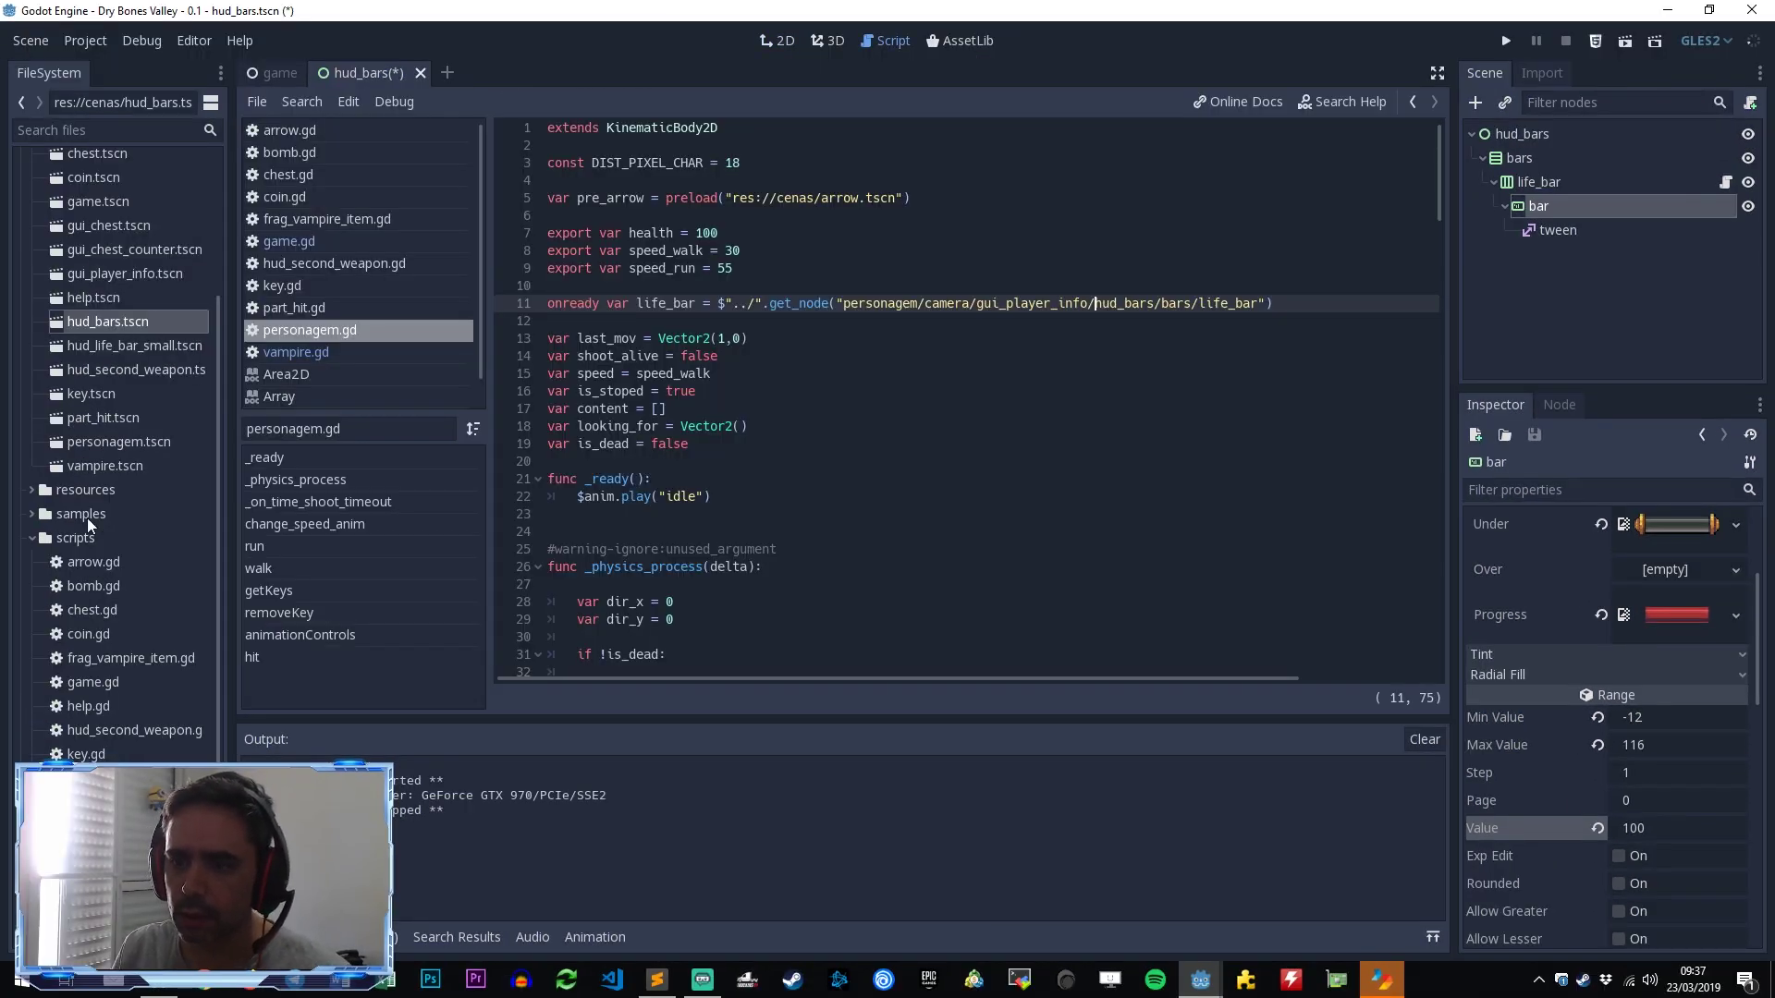
pyautogui.hotkey('ctrl', 'End')
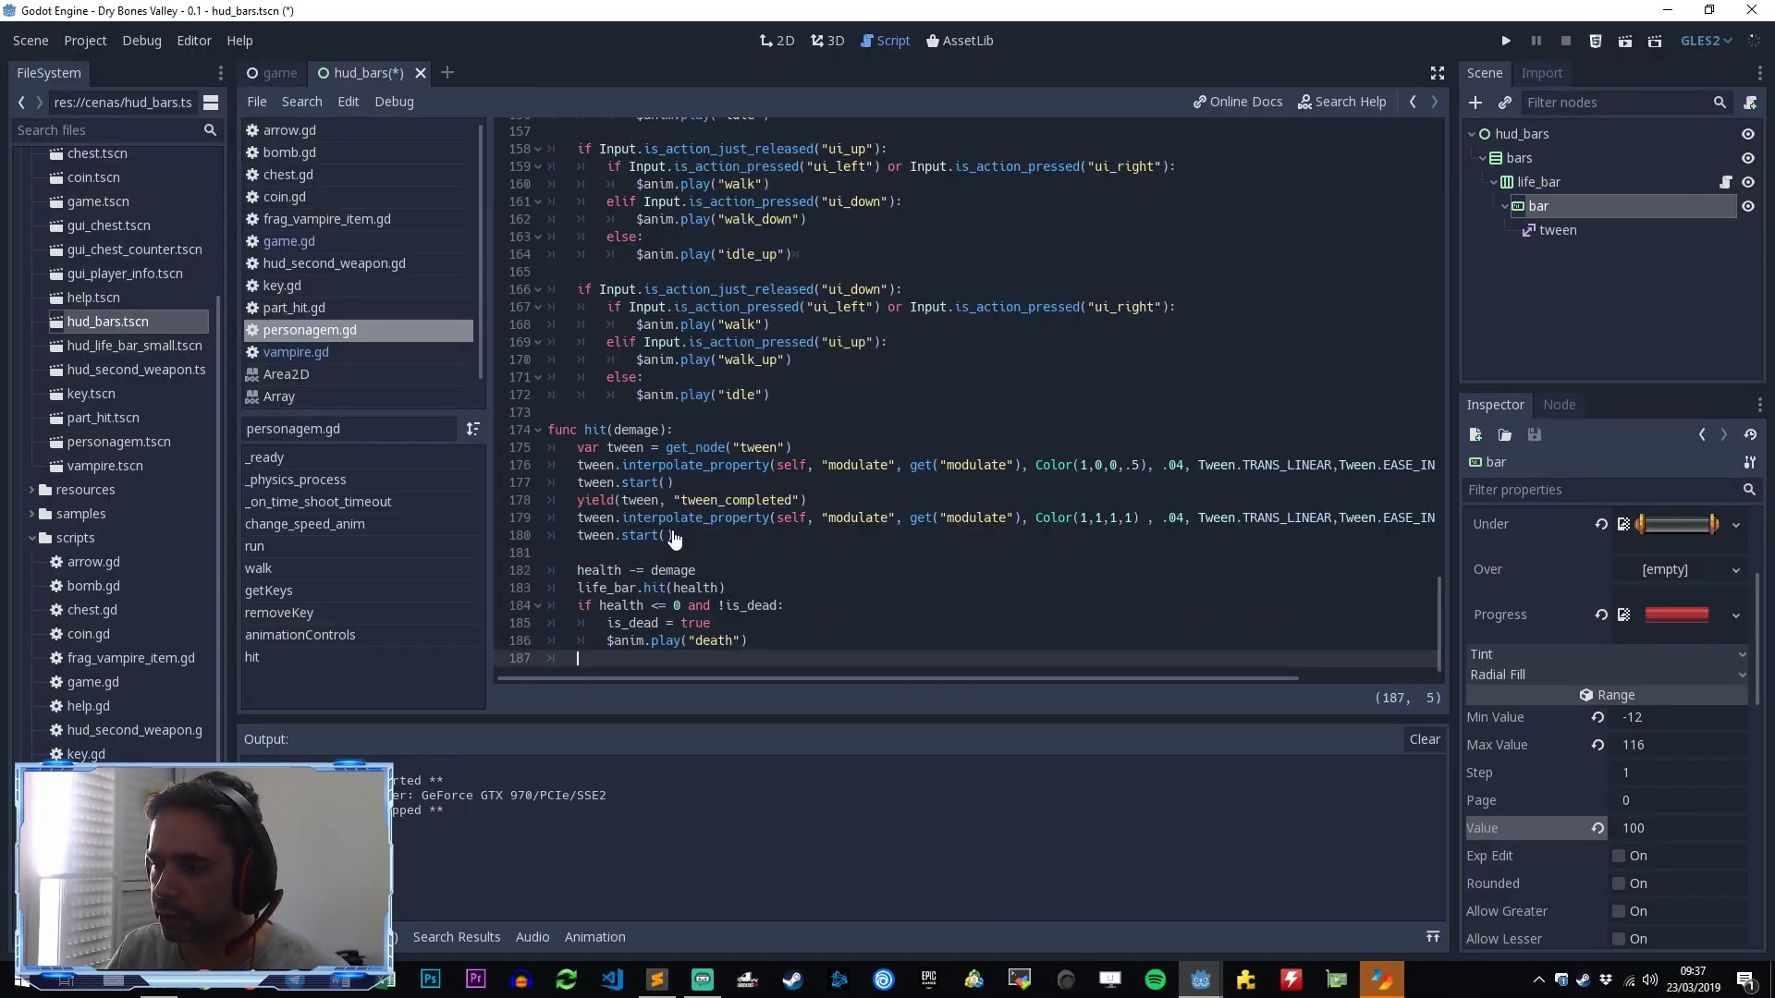
pyautogui.click(637, 588)
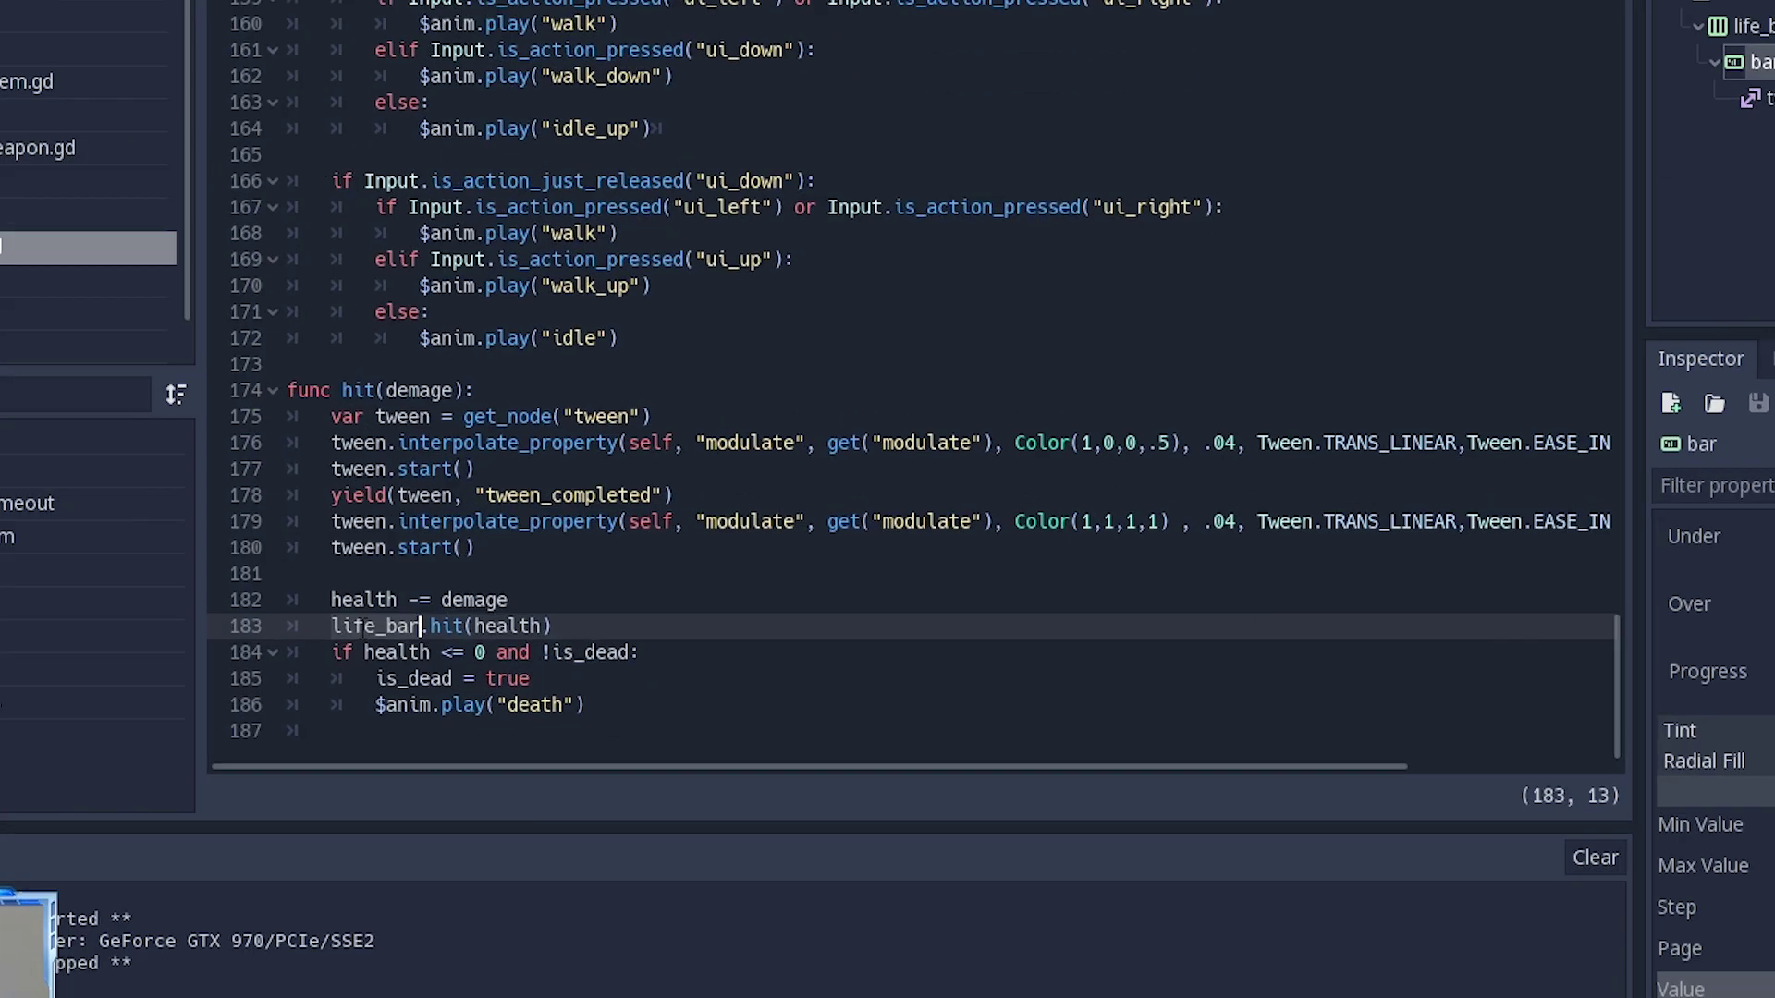
pyautogui.click(485, 626)
pyautogui.press('Left')
pyautogui.press('Left')
pyautogui.press('Left')
pyautogui.press('Left')
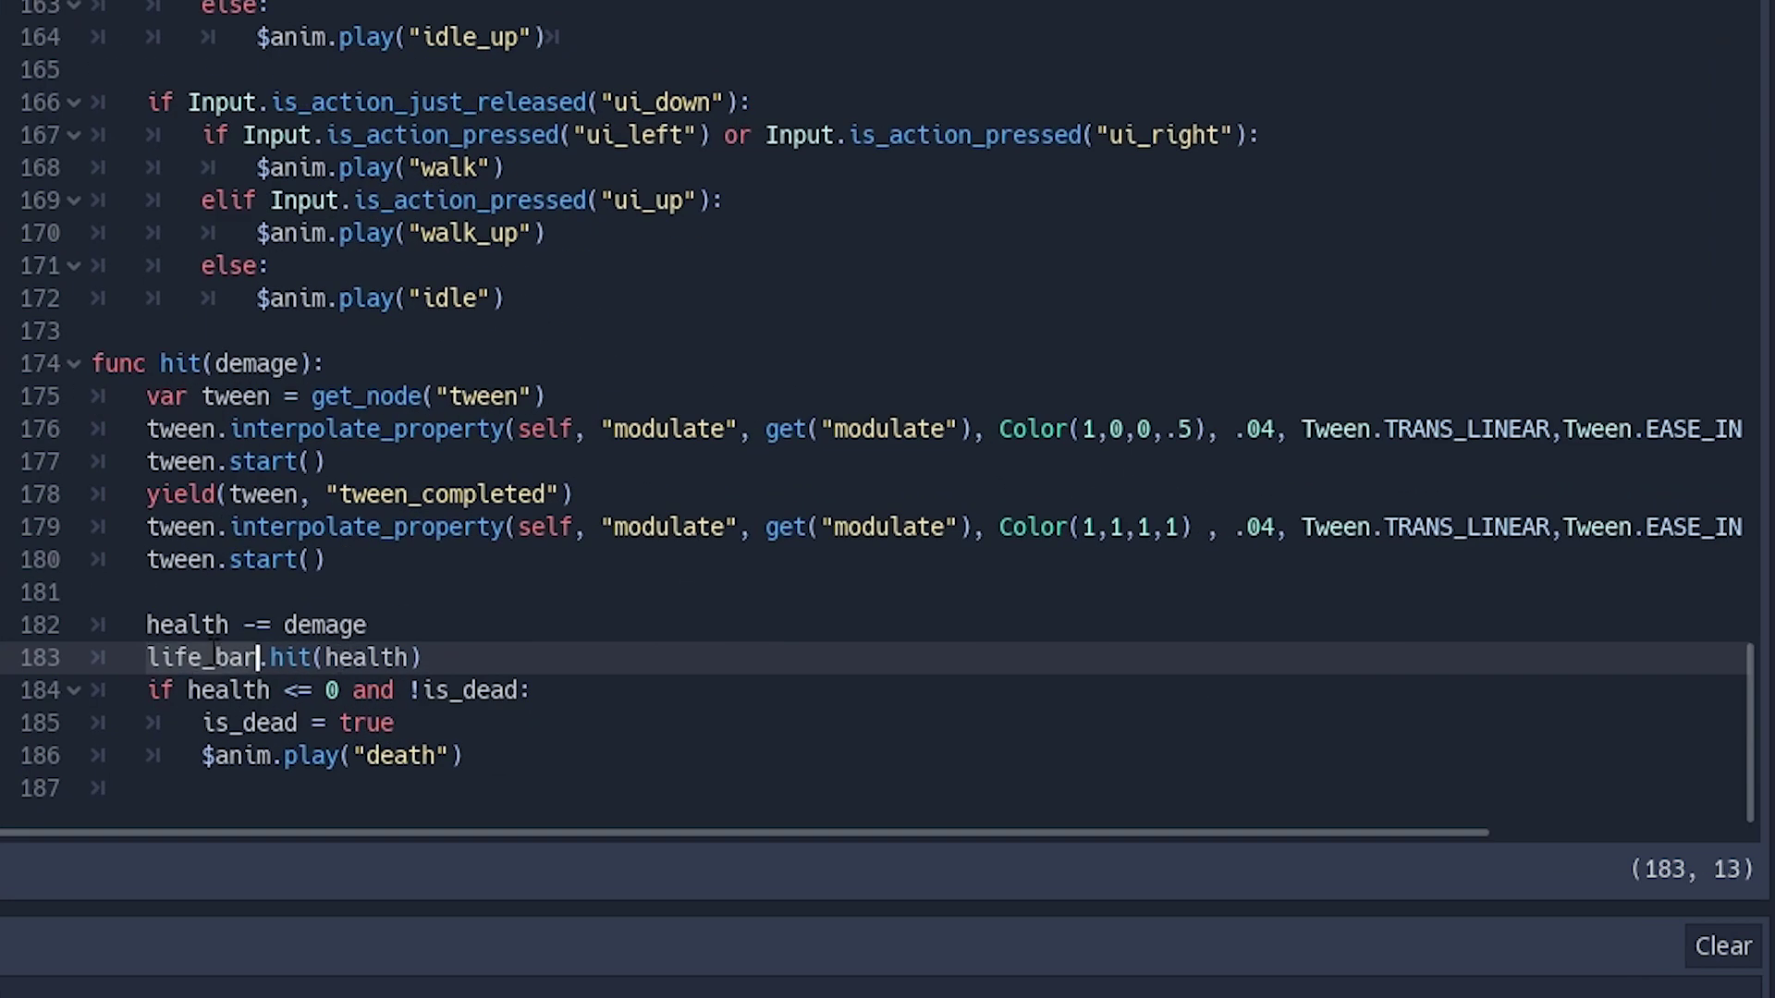
pyautogui.press('Left')
pyautogui.press('Left')
pyautogui.press('Left')
pyautogui.press('Left')
pyautogui.press('Left')
pyautogui.press('Right')
pyautogui.press('Right')
pyautogui.press('Right')
pyautogui.tripleClick(275, 659)
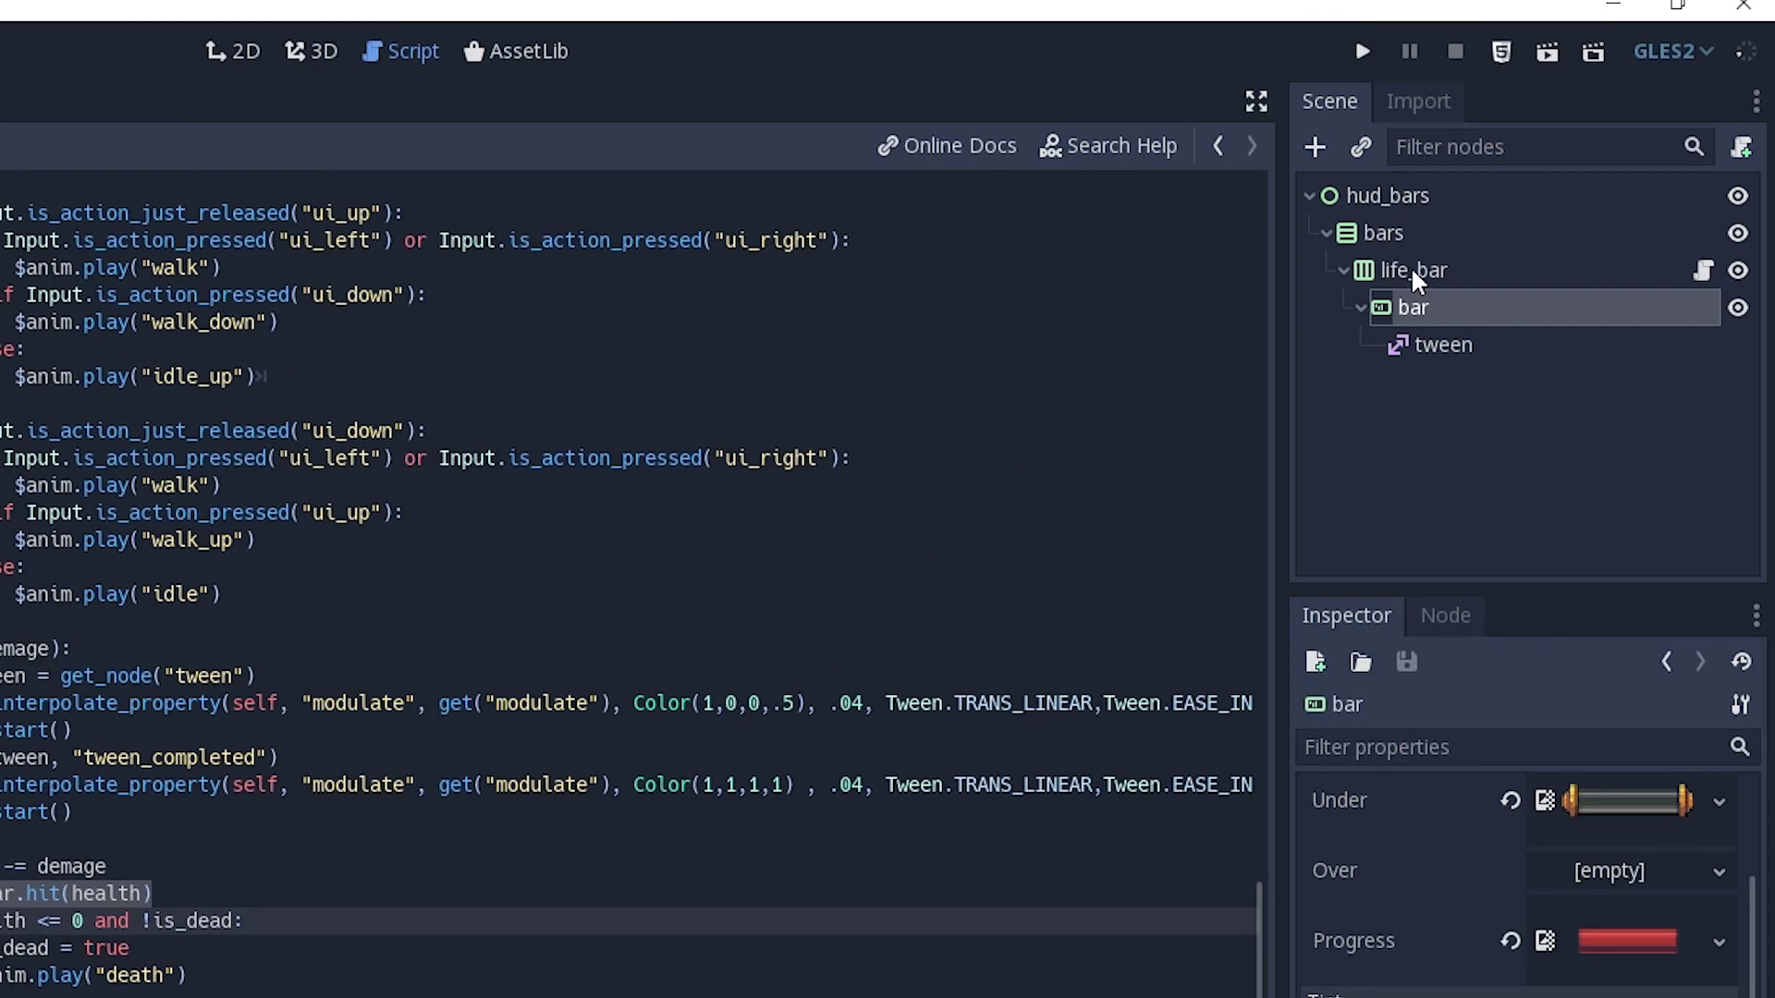
# Step: Open life_bar.gd and examine its line 3 life_bar get_node declaration and the bar node it references
pyautogui.click(1703, 275)
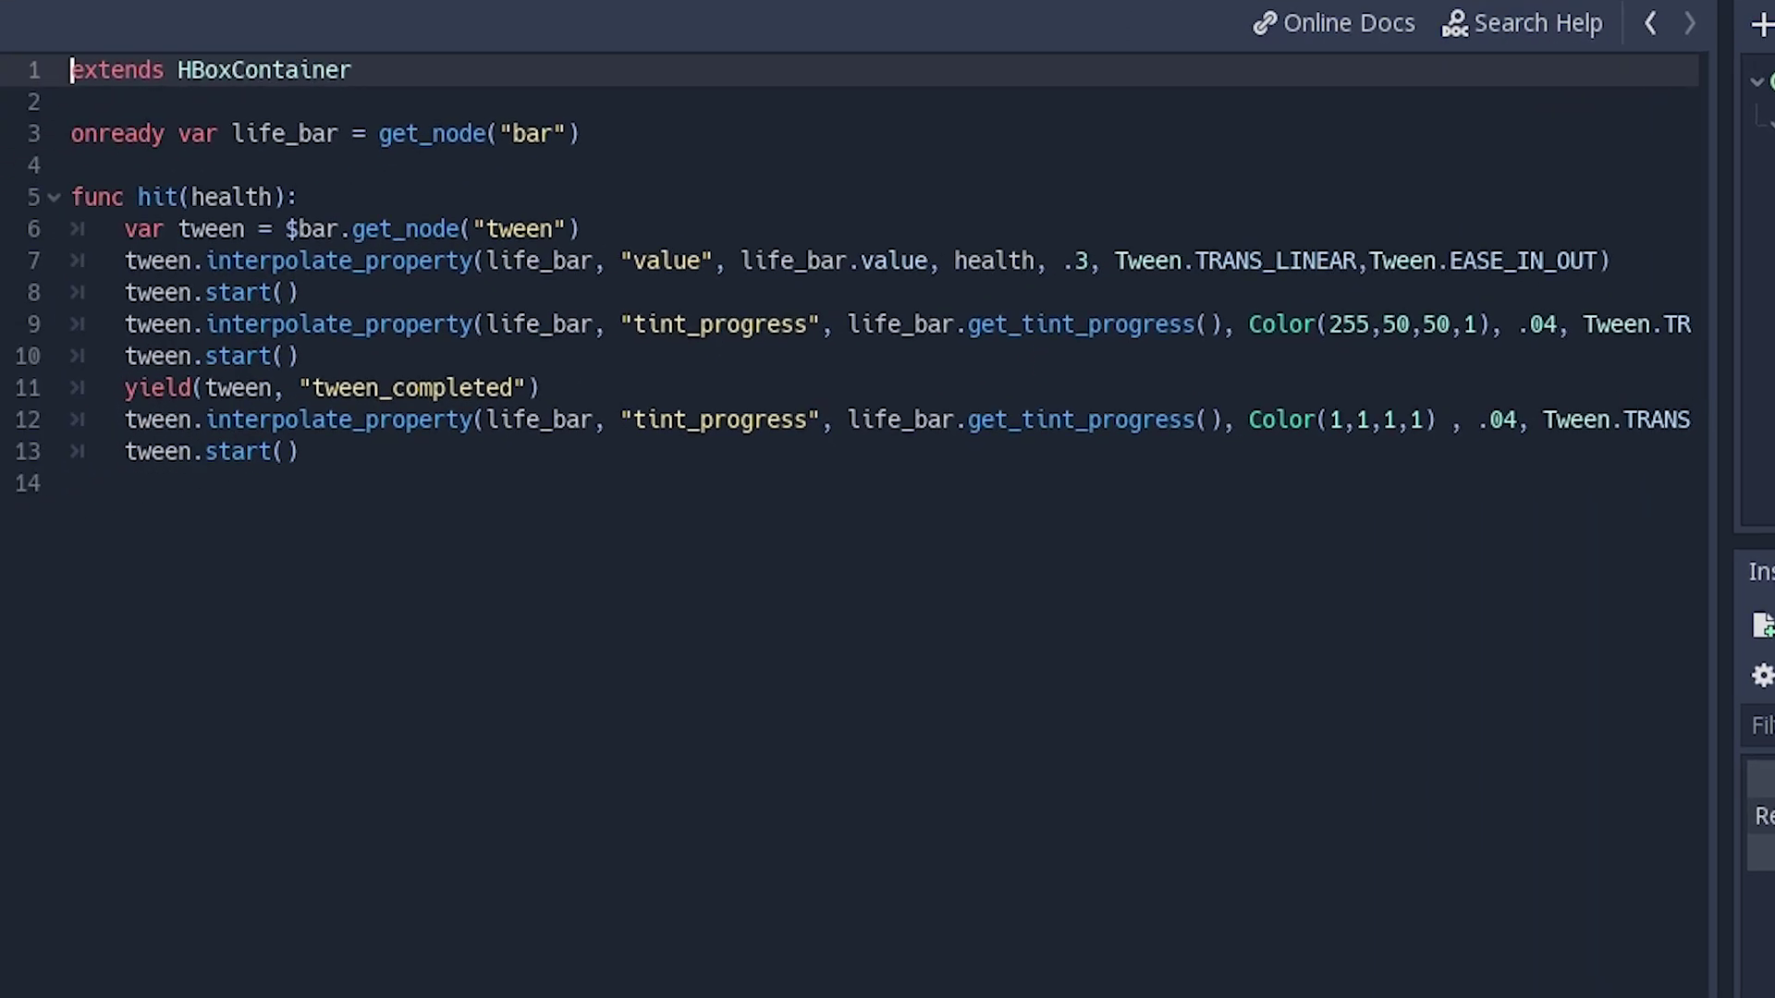
pyautogui.doubleClick(278, 134)
pyautogui.click(325, 134)
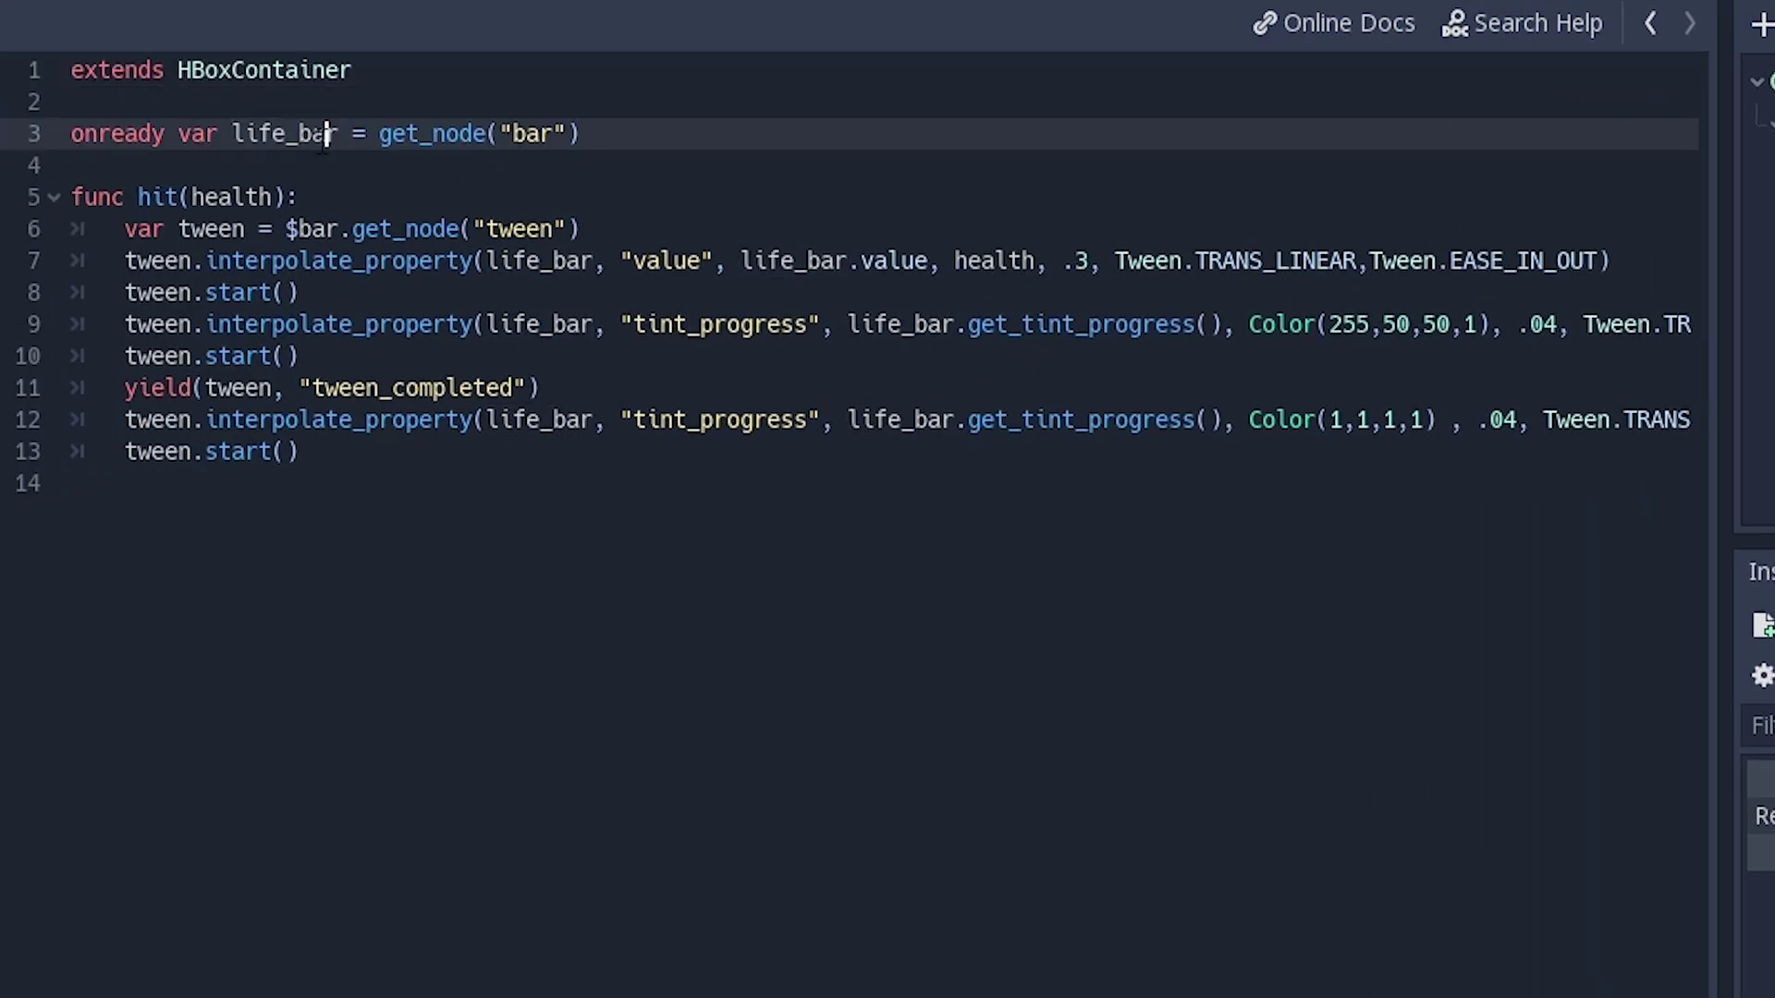
pyautogui.doubleClick(326, 134)
pyautogui.click(545, 134)
pyautogui.tripleClick(545, 135)
pyautogui.doubleClick(434, 134)
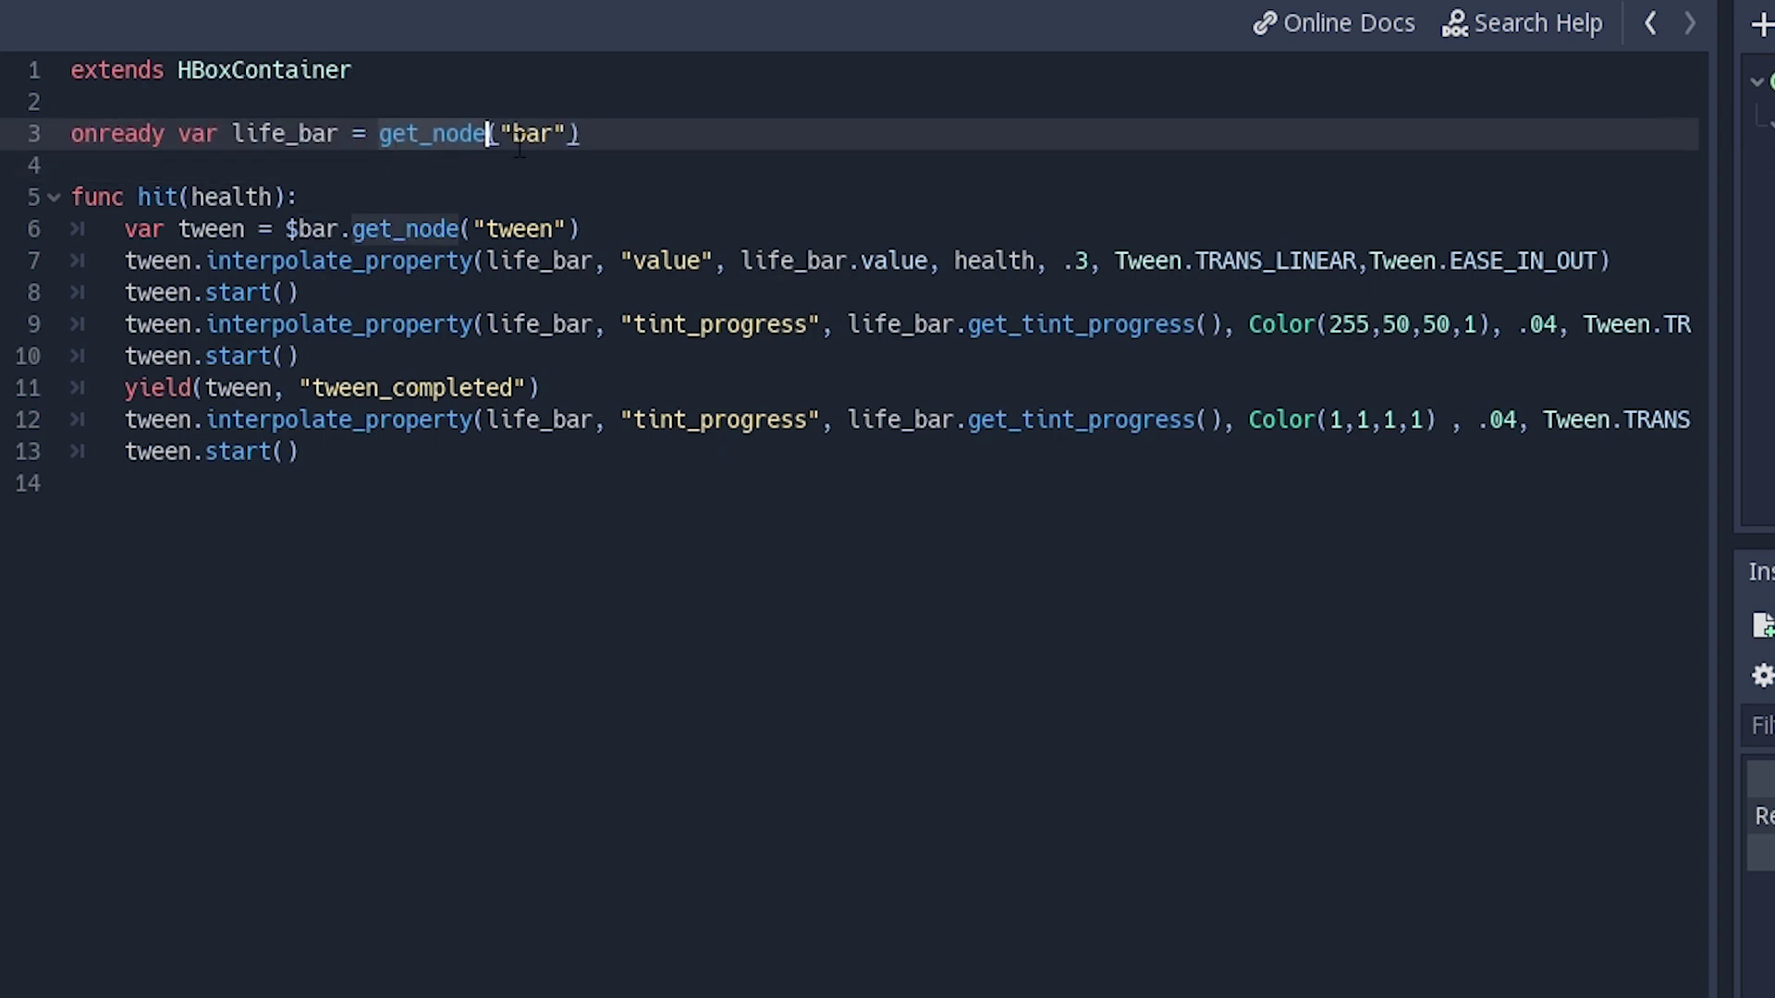
pyautogui.tripleClick(520, 139)
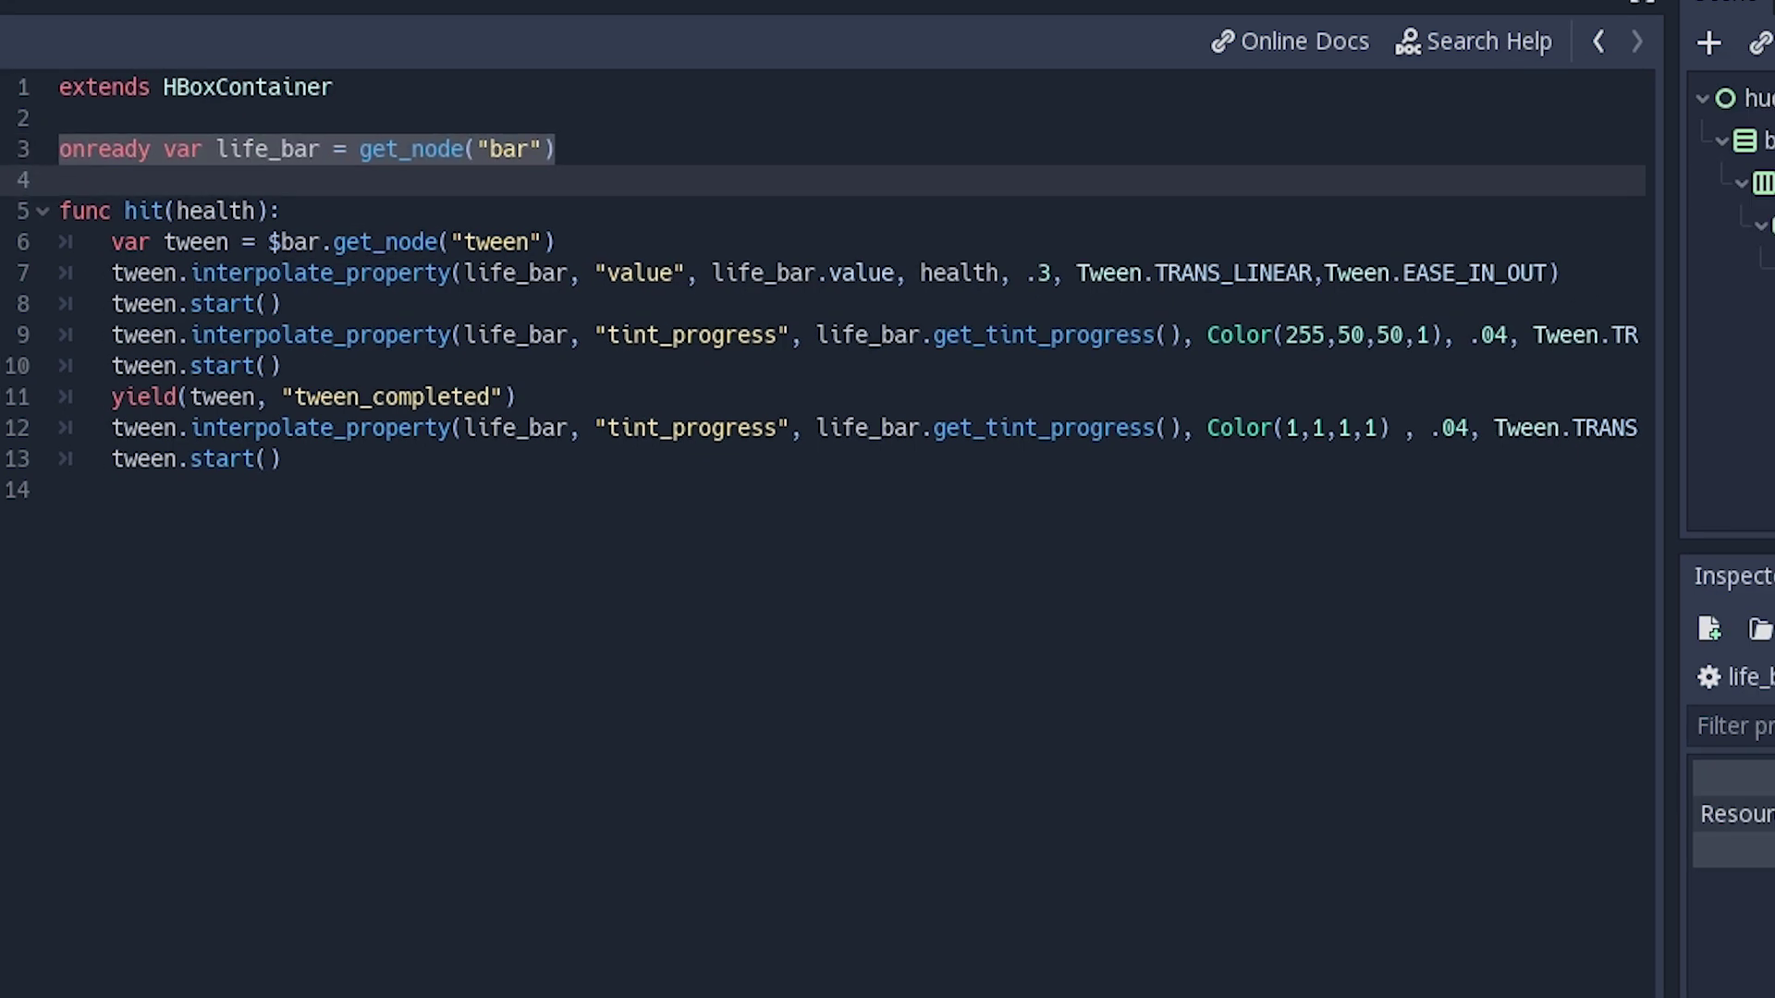
pyautogui.click(1590, 280)
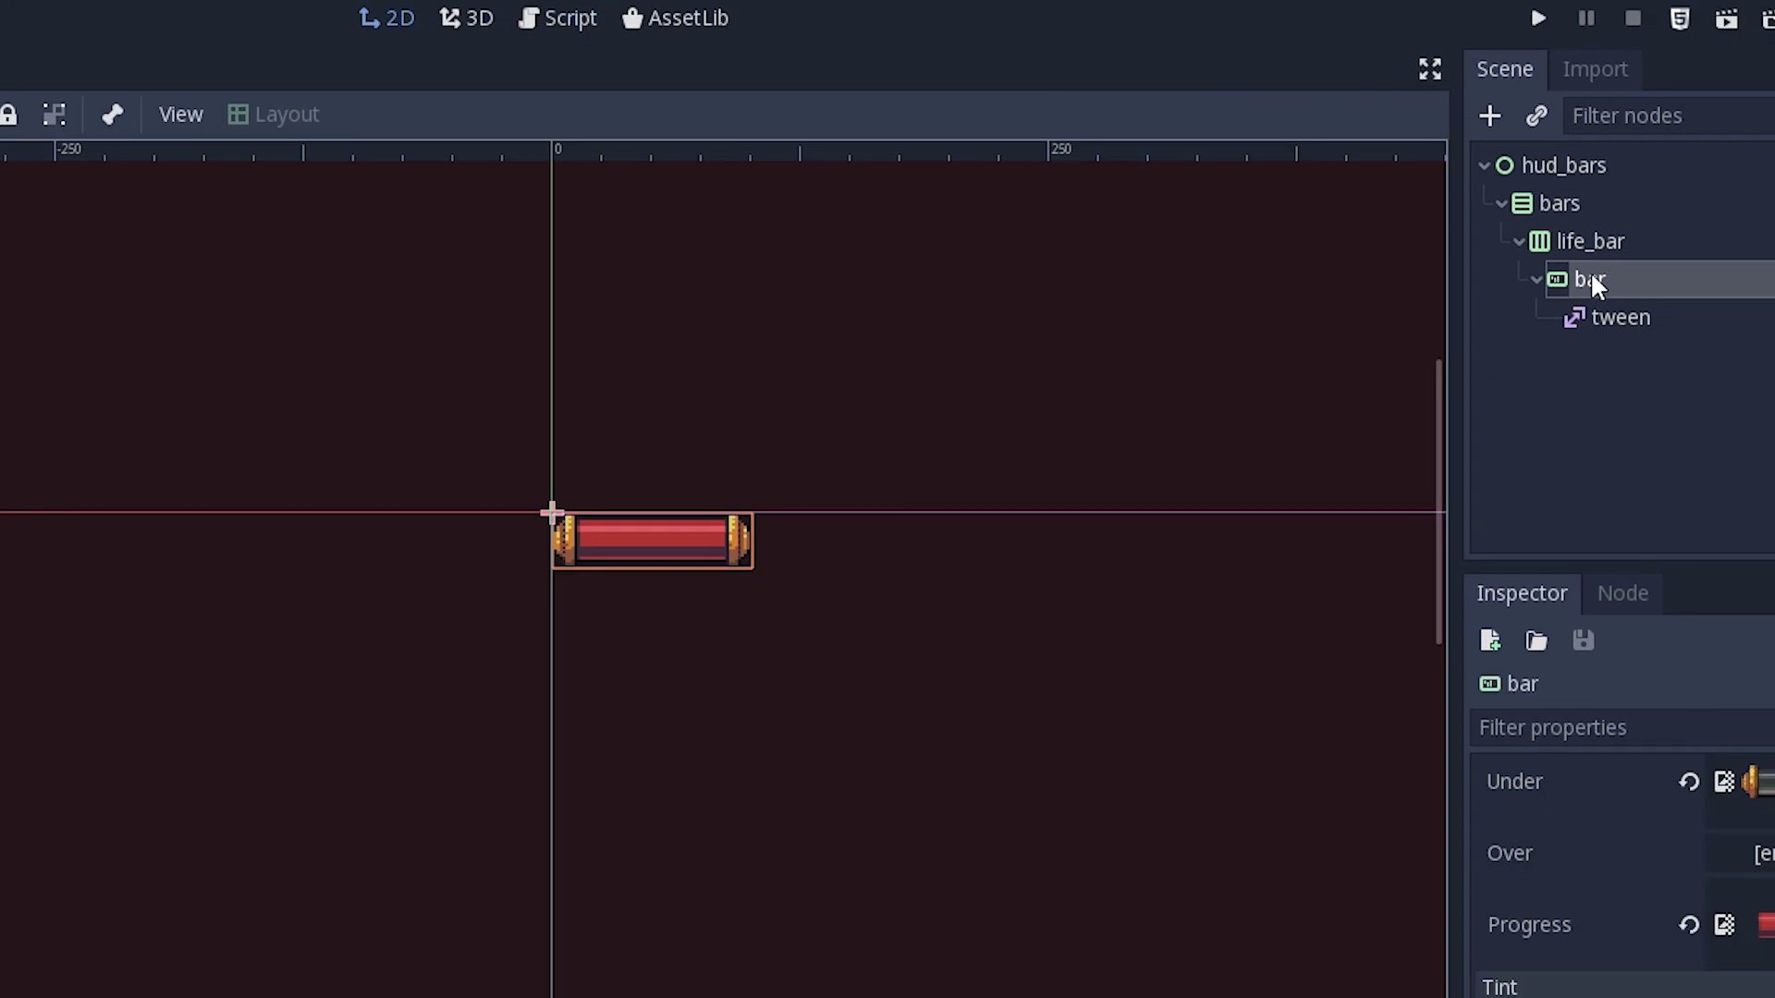
pyautogui.hotkey('ctrl', 'F3')
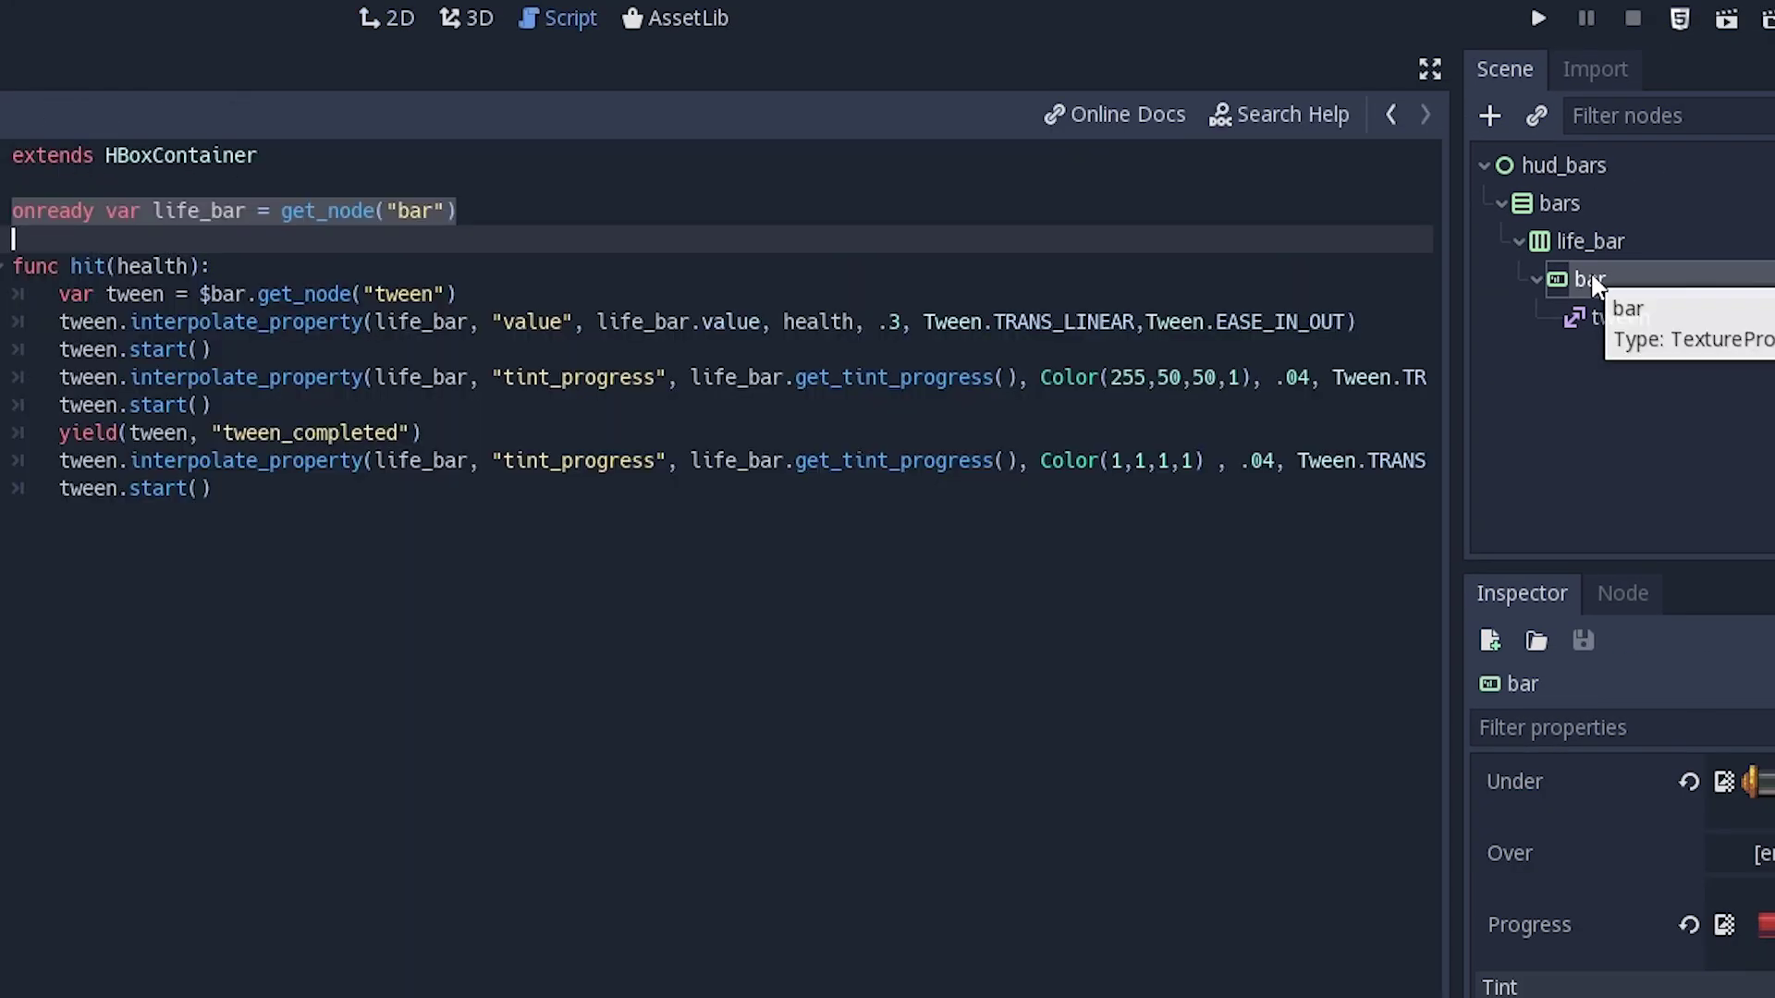
# Step: Look over the tween variable and the interpolate_property calls in the hit function
pyautogui.click(276, 294)
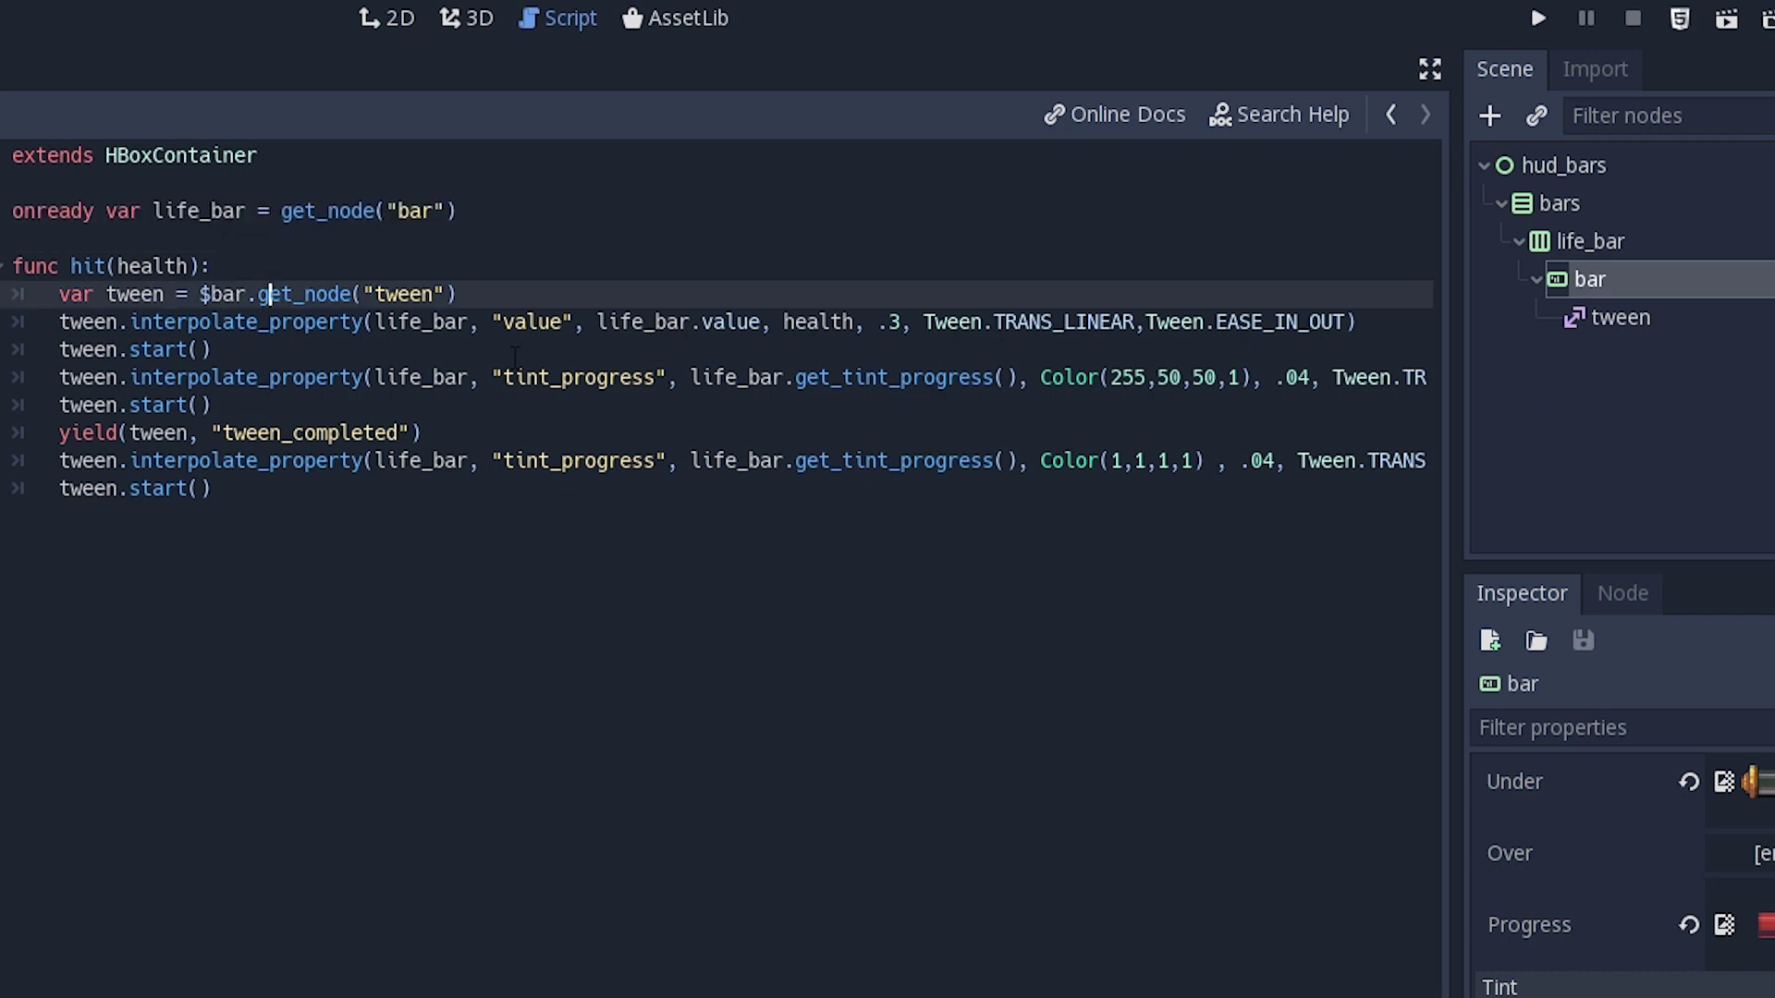
pyautogui.moveTo(491, 294); pyautogui.dragTo(476, 277)
pyautogui.click(494, 294)
pyautogui.click(130, 322)
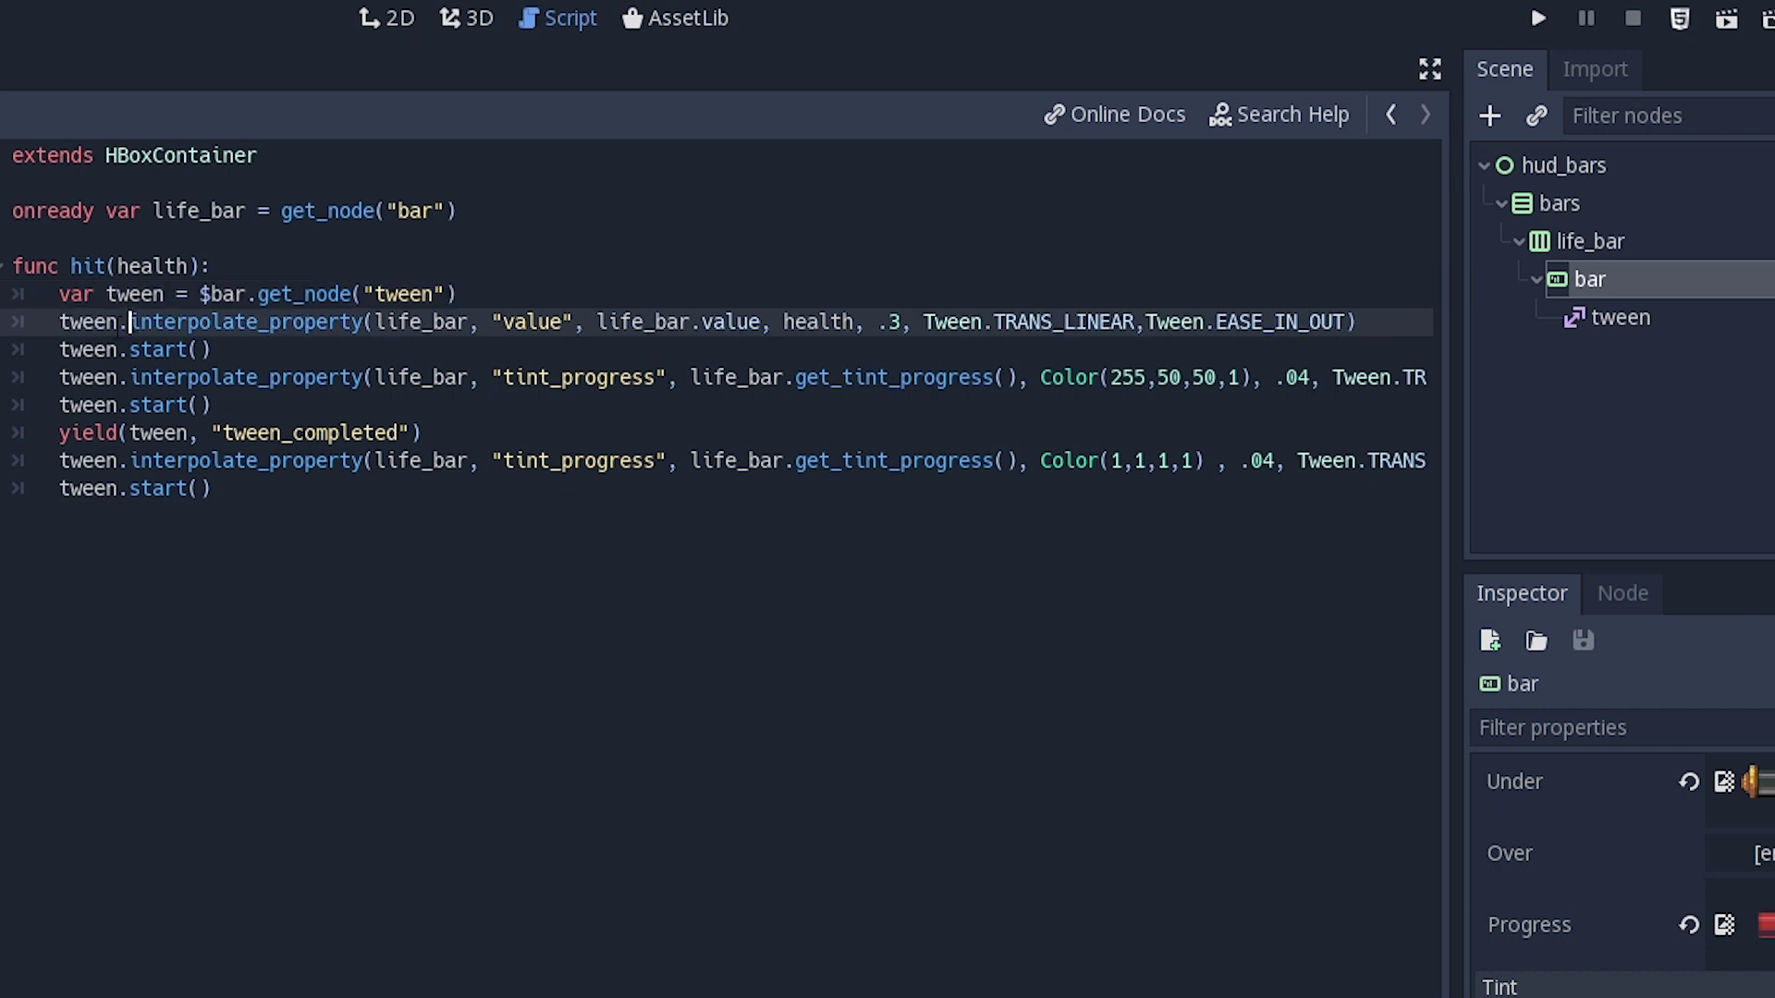
pyautogui.press('Home')
pyautogui.hotkey('shift', 'Down')
pyautogui.hotkey('shift', 'Down')
pyautogui.hotkey('shift', 'Down')
pyautogui.hotkey('shift', 'Down')
pyautogui.hotkey('shift', 'Down')
pyautogui.hotkey('shift', 'Down')
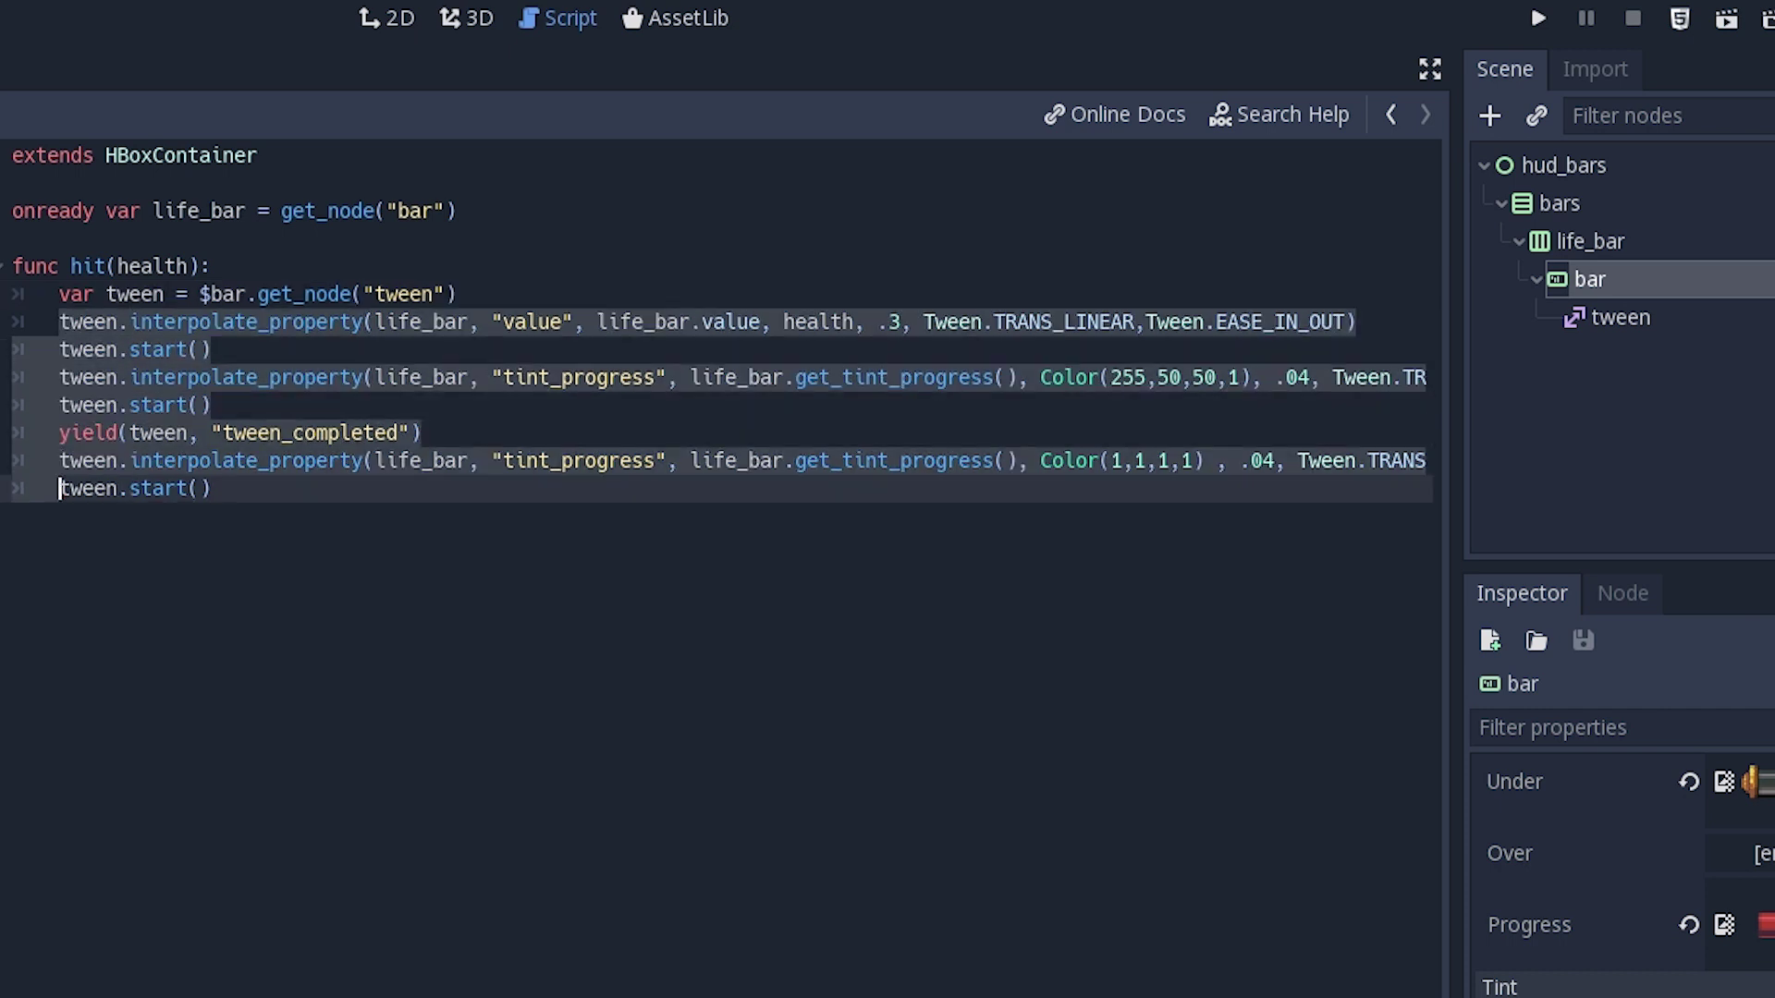
pyautogui.hotkey('shift', 'Down')
pyautogui.press('Up')
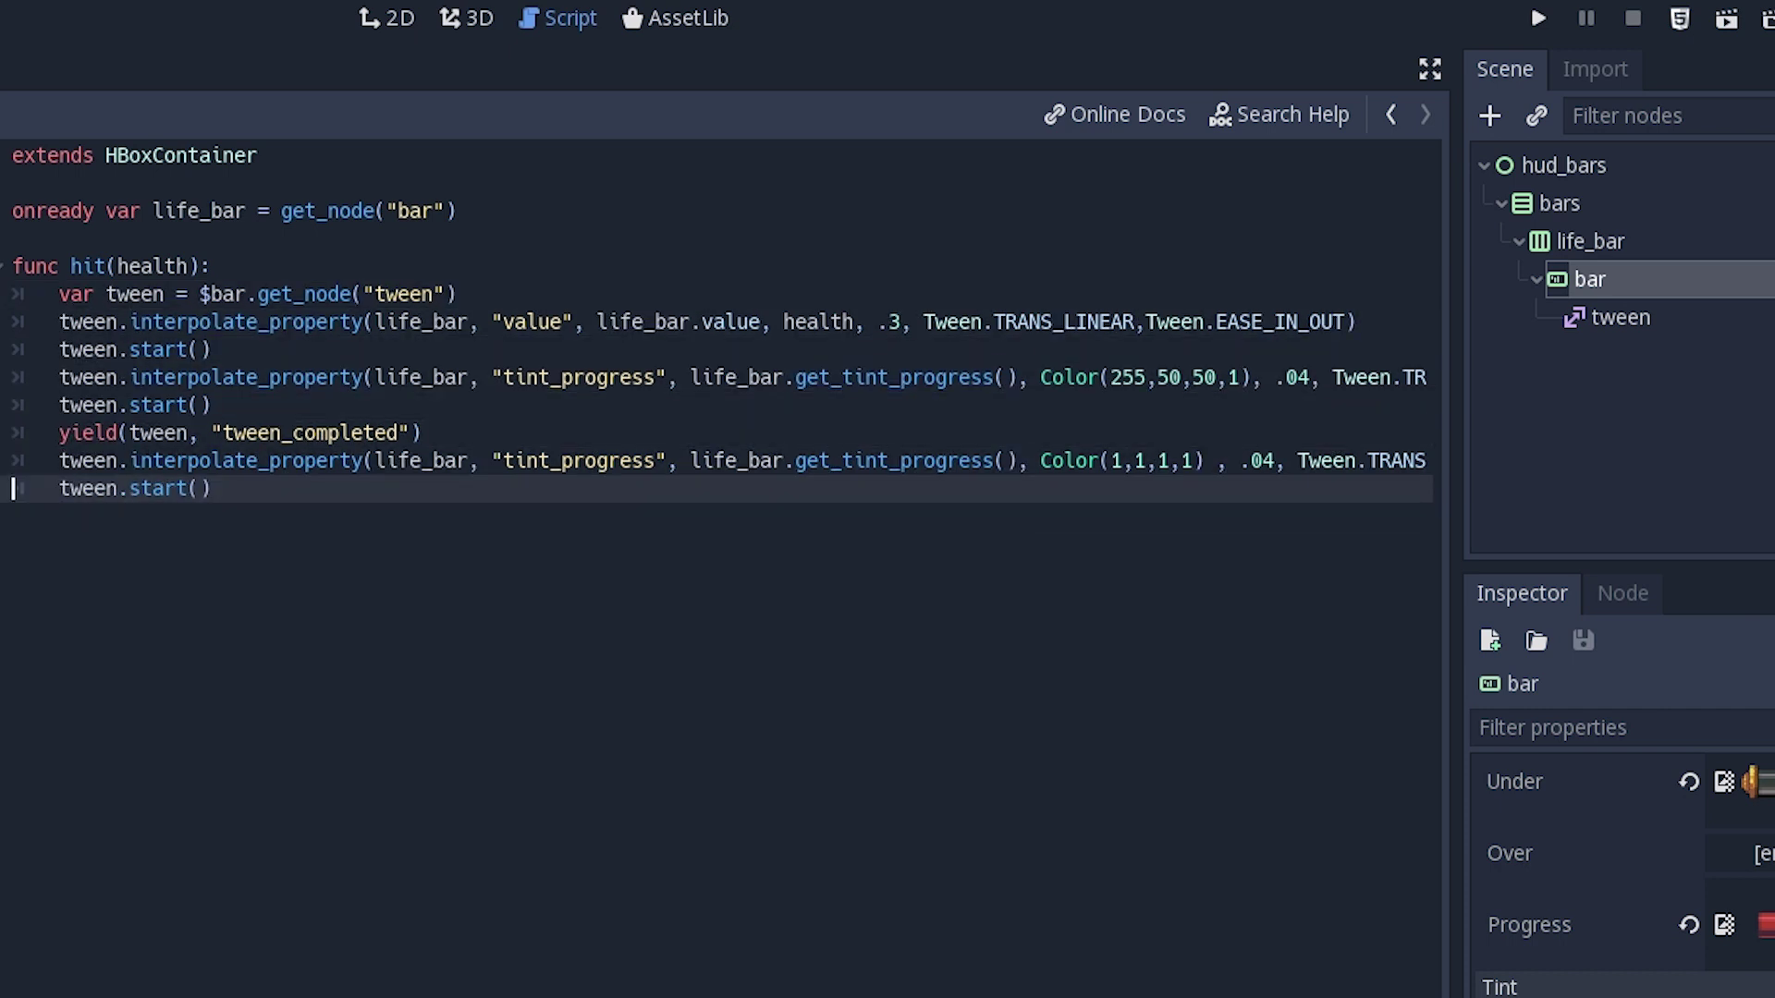
# Step: Trace the tween call animating 'value' from life_bar.value toward the hit function's health parameter
pyautogui.click(590, 322)
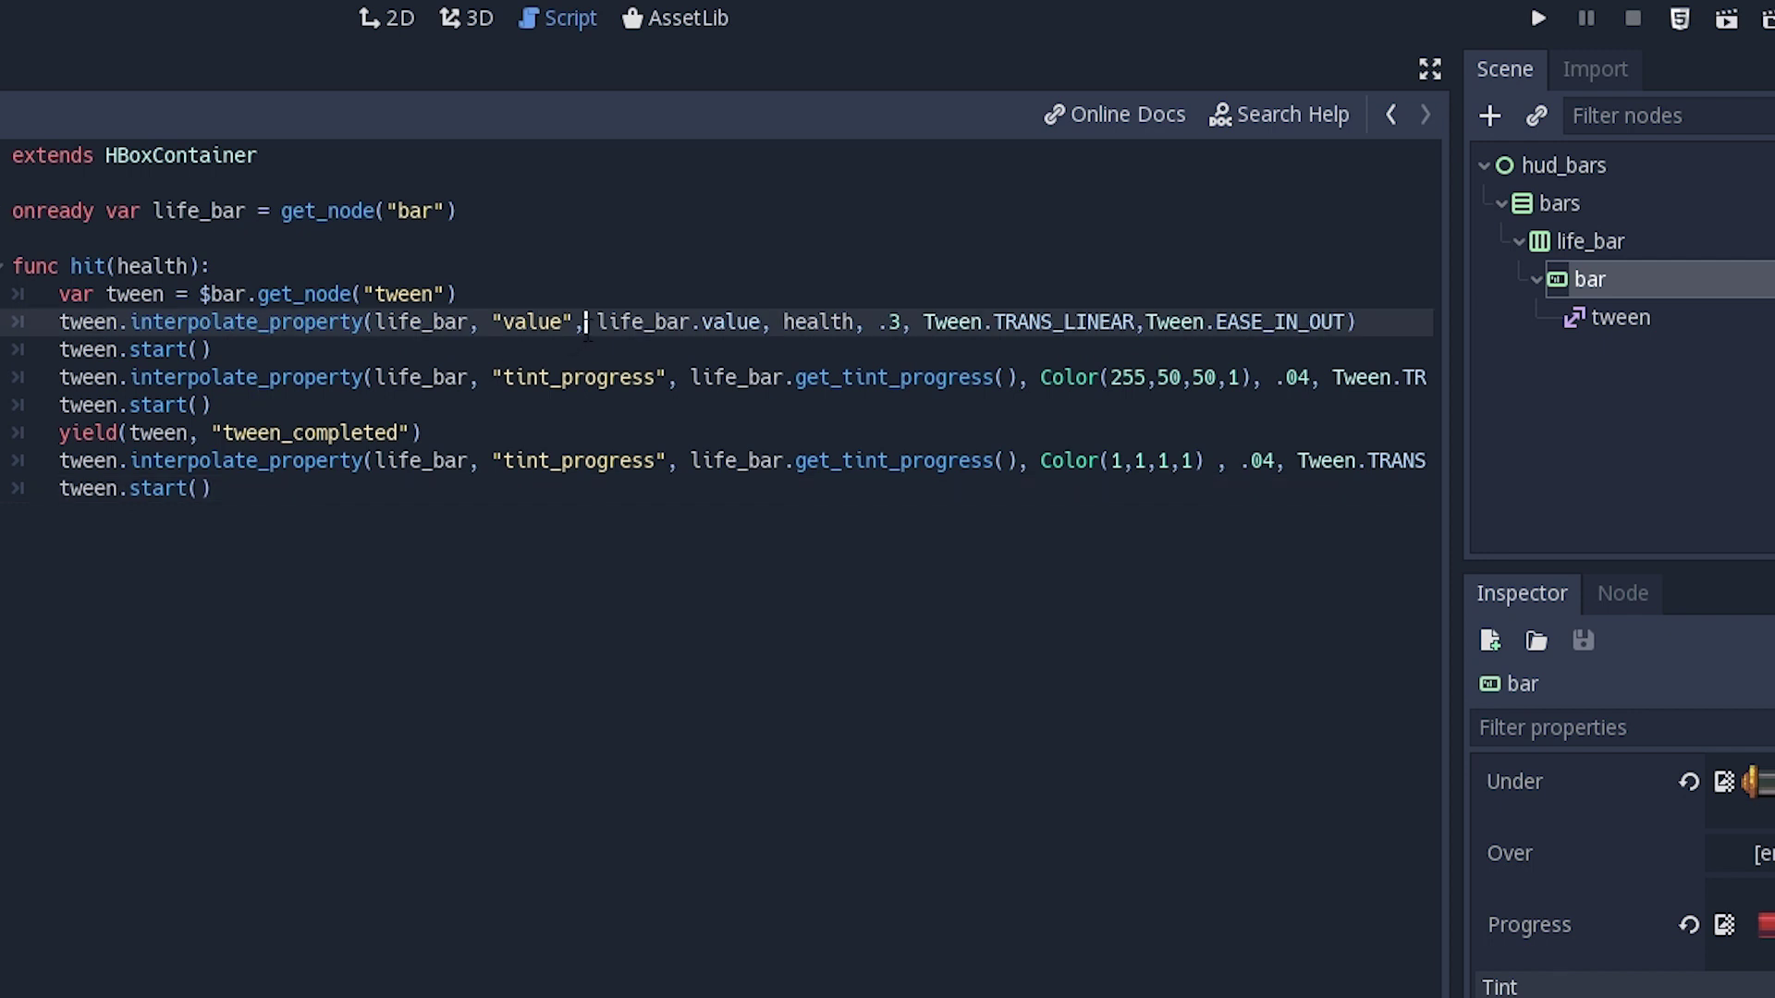
pyautogui.click(471, 322)
pyautogui.click(574, 324)
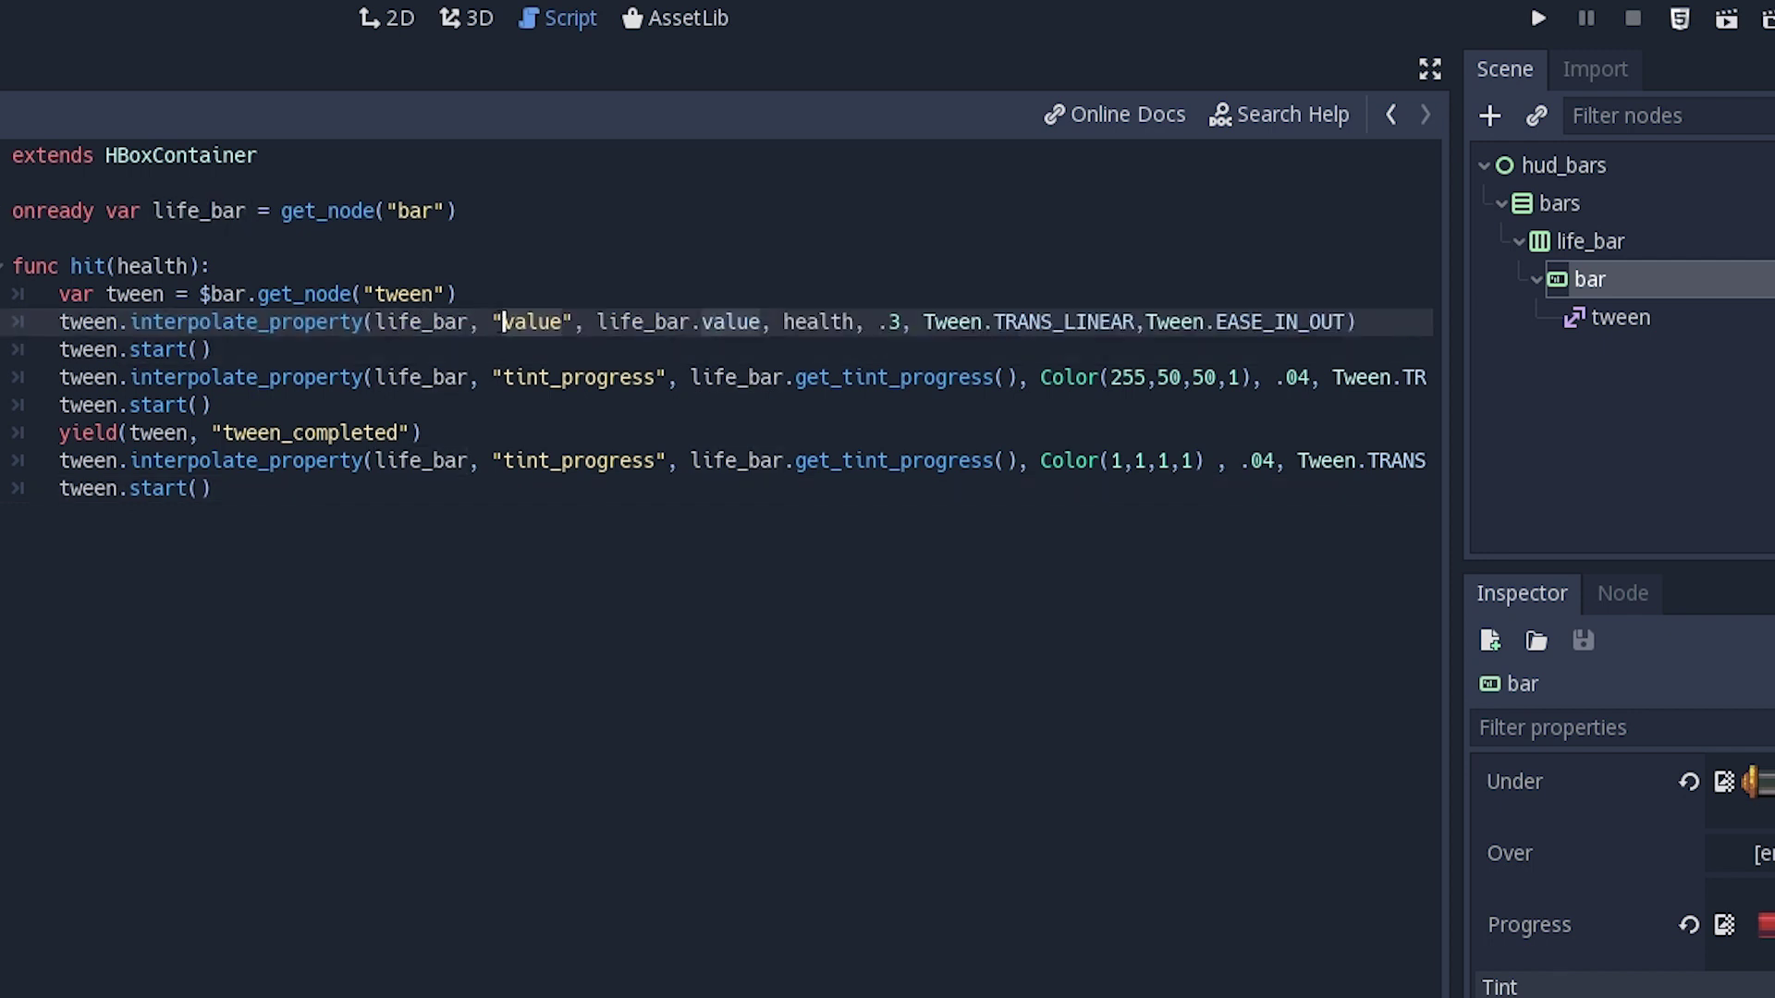
pyautogui.click(691, 322)
pyautogui.click(810, 323)
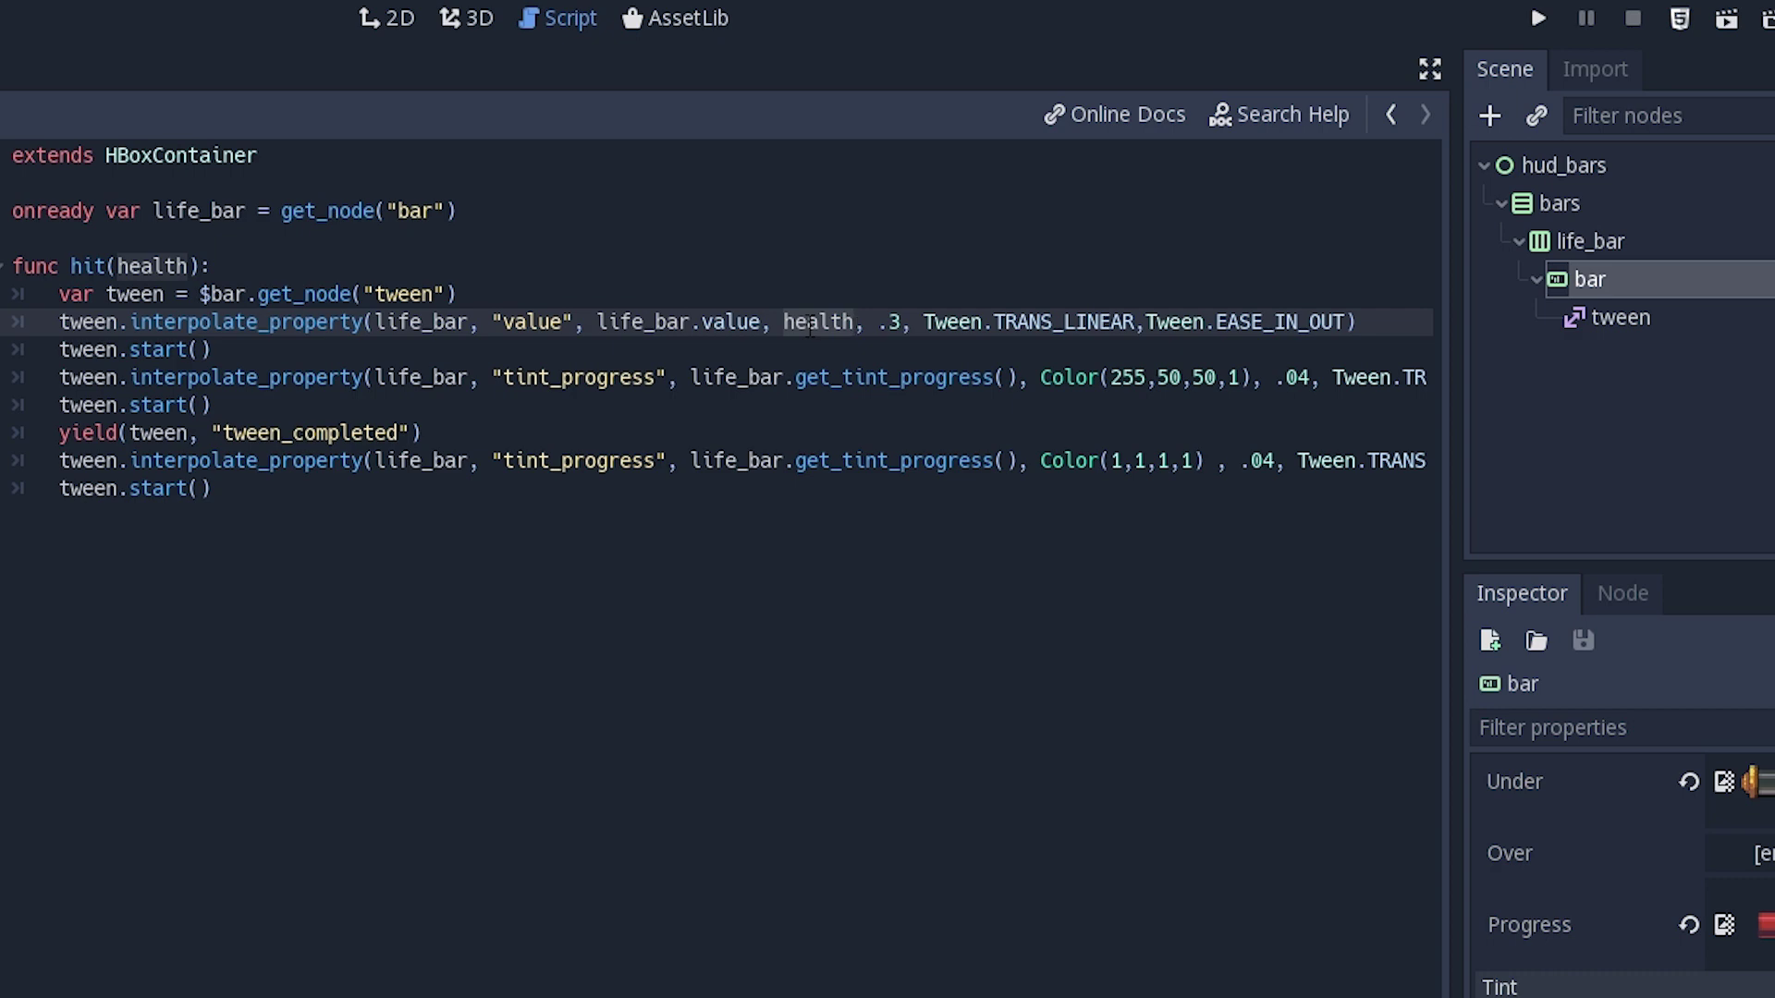
pyautogui.click(185, 266)
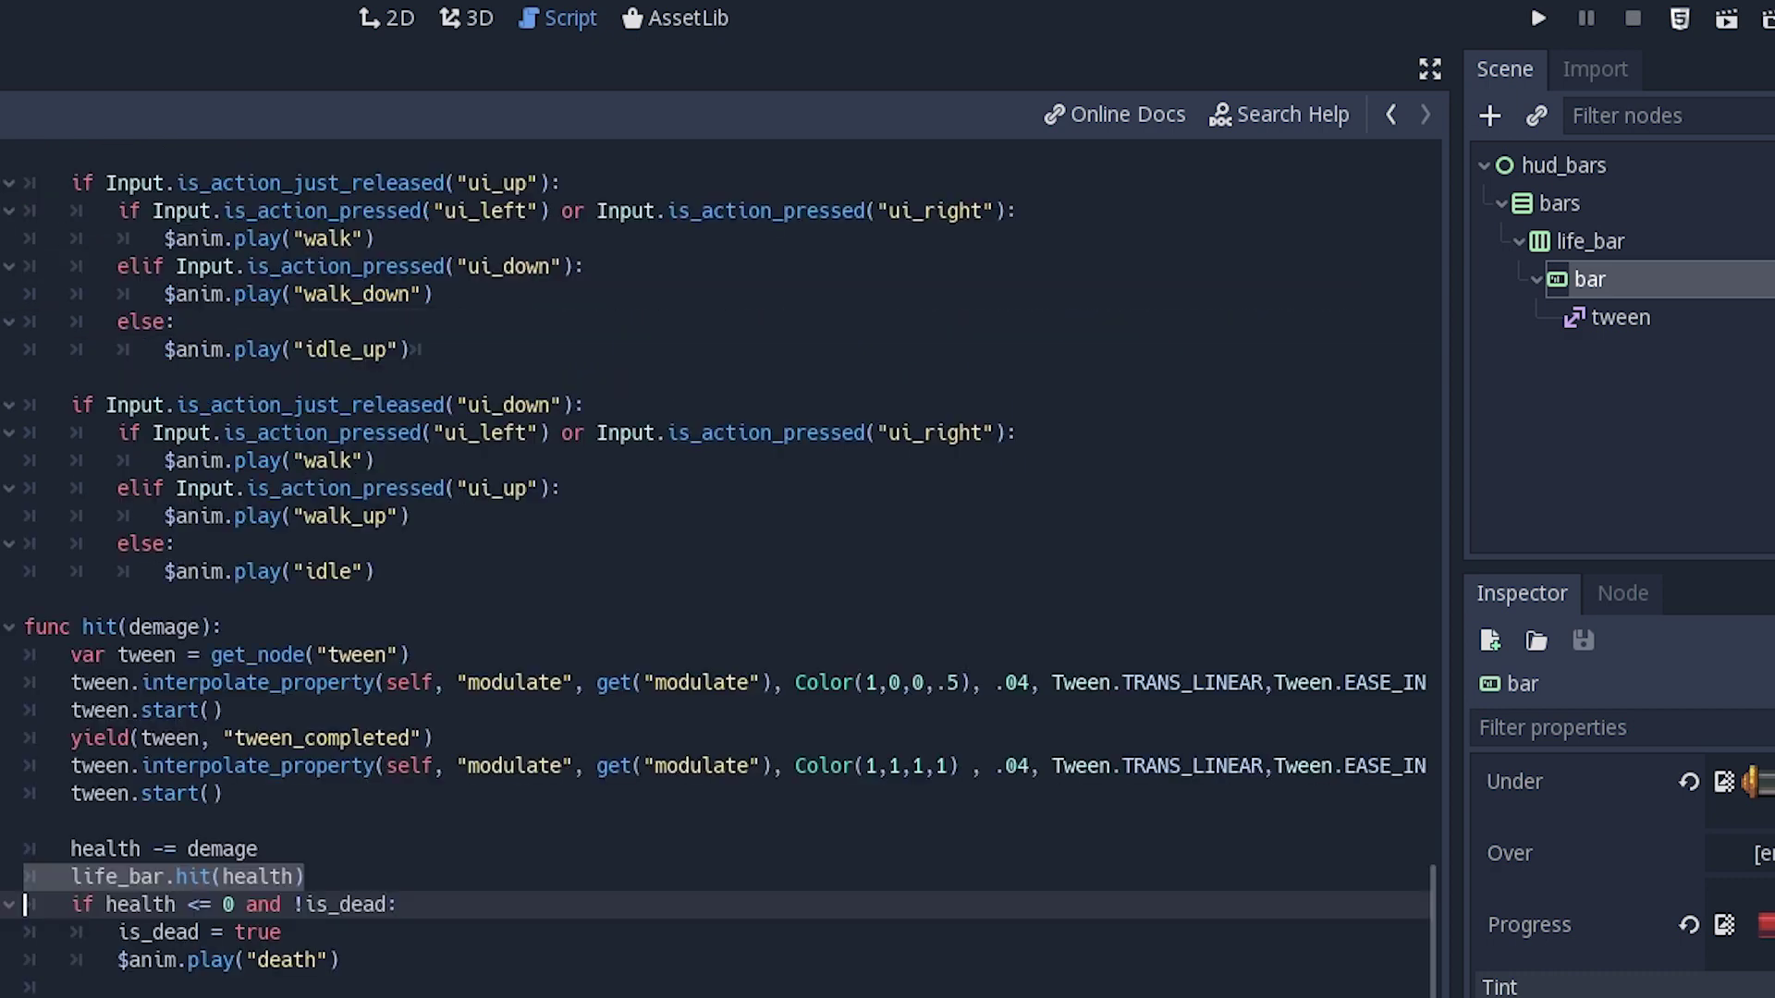
pyautogui.click(189, 877)
pyautogui.doubleClick(262, 876)
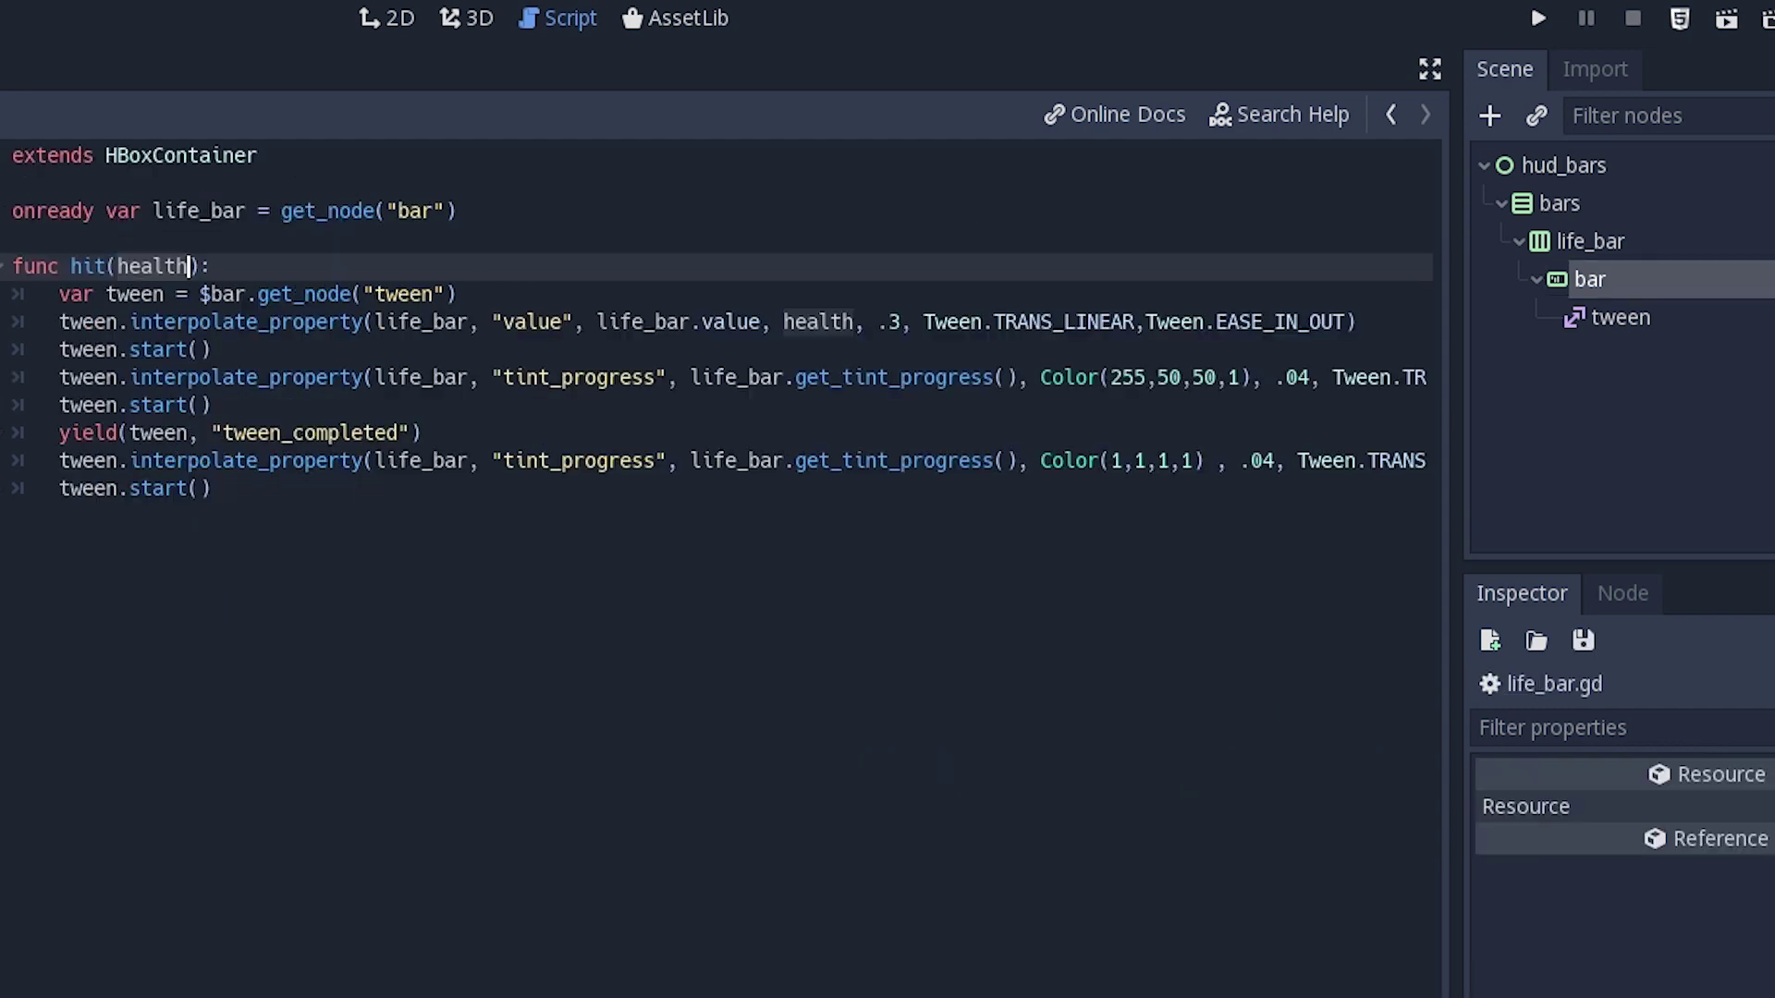
pyautogui.click(356, 404)
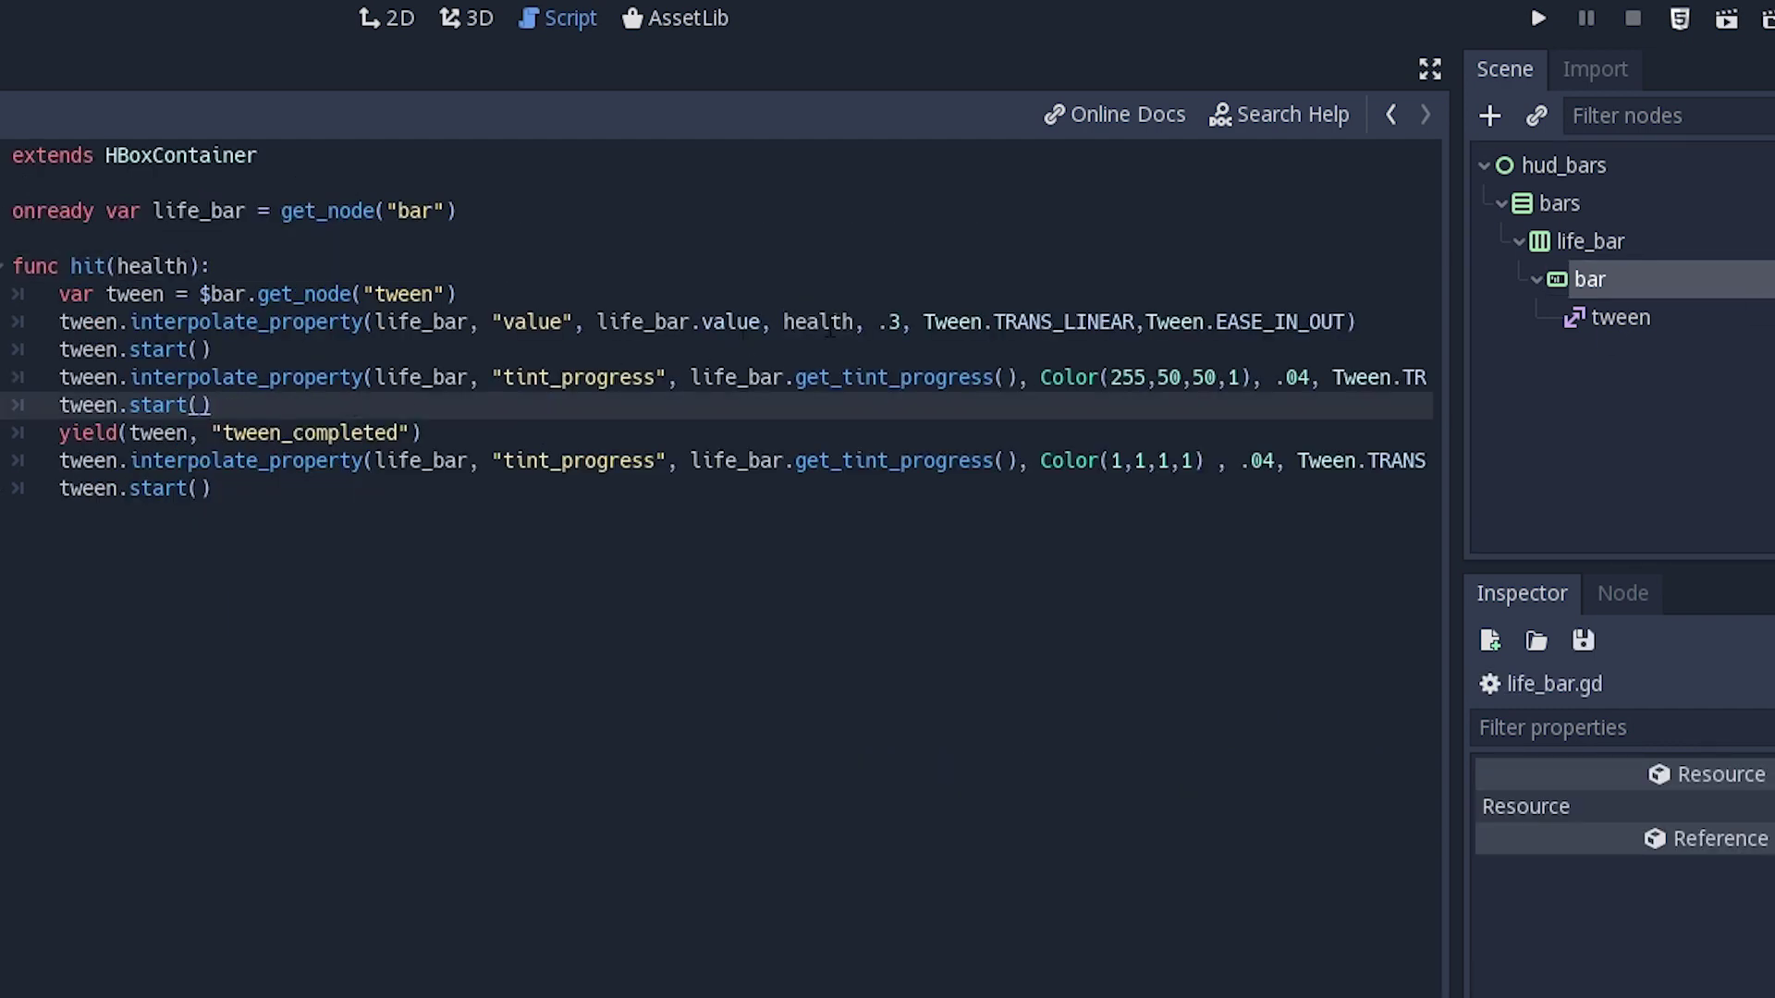
pyautogui.click(887, 323)
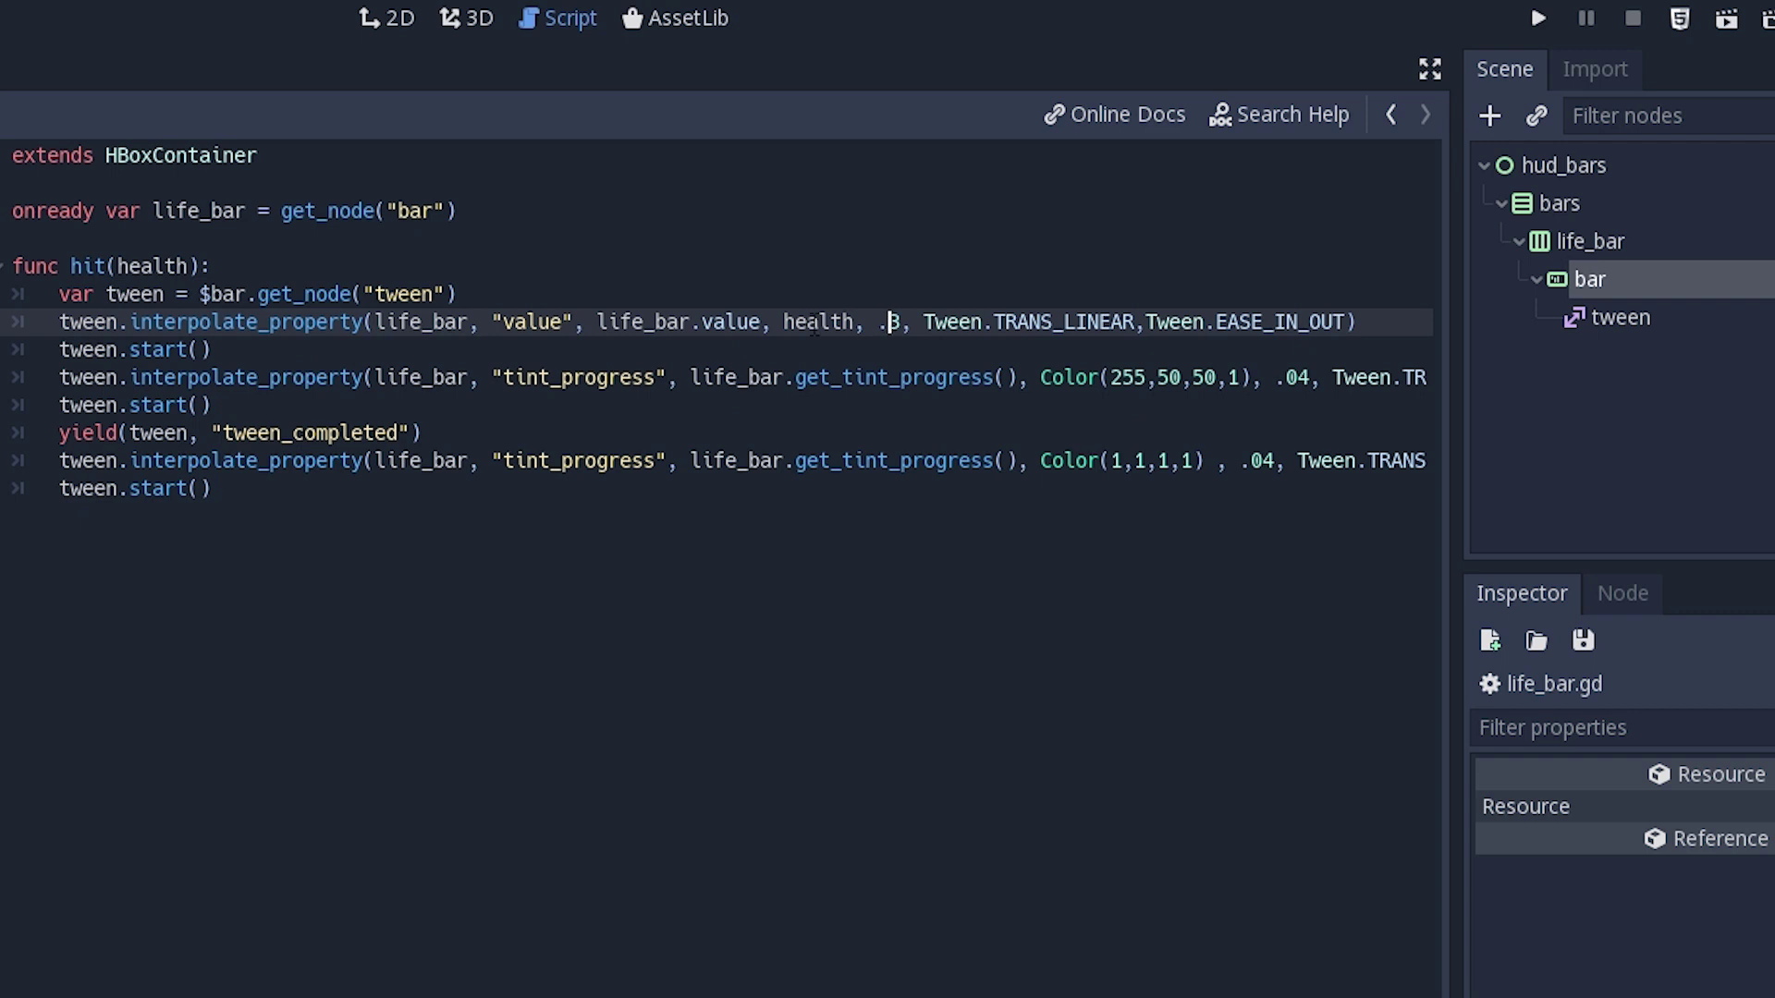
pyautogui.moveTo(876, 323); pyautogui.dragTo(903, 323)
pyautogui.click(155, 349)
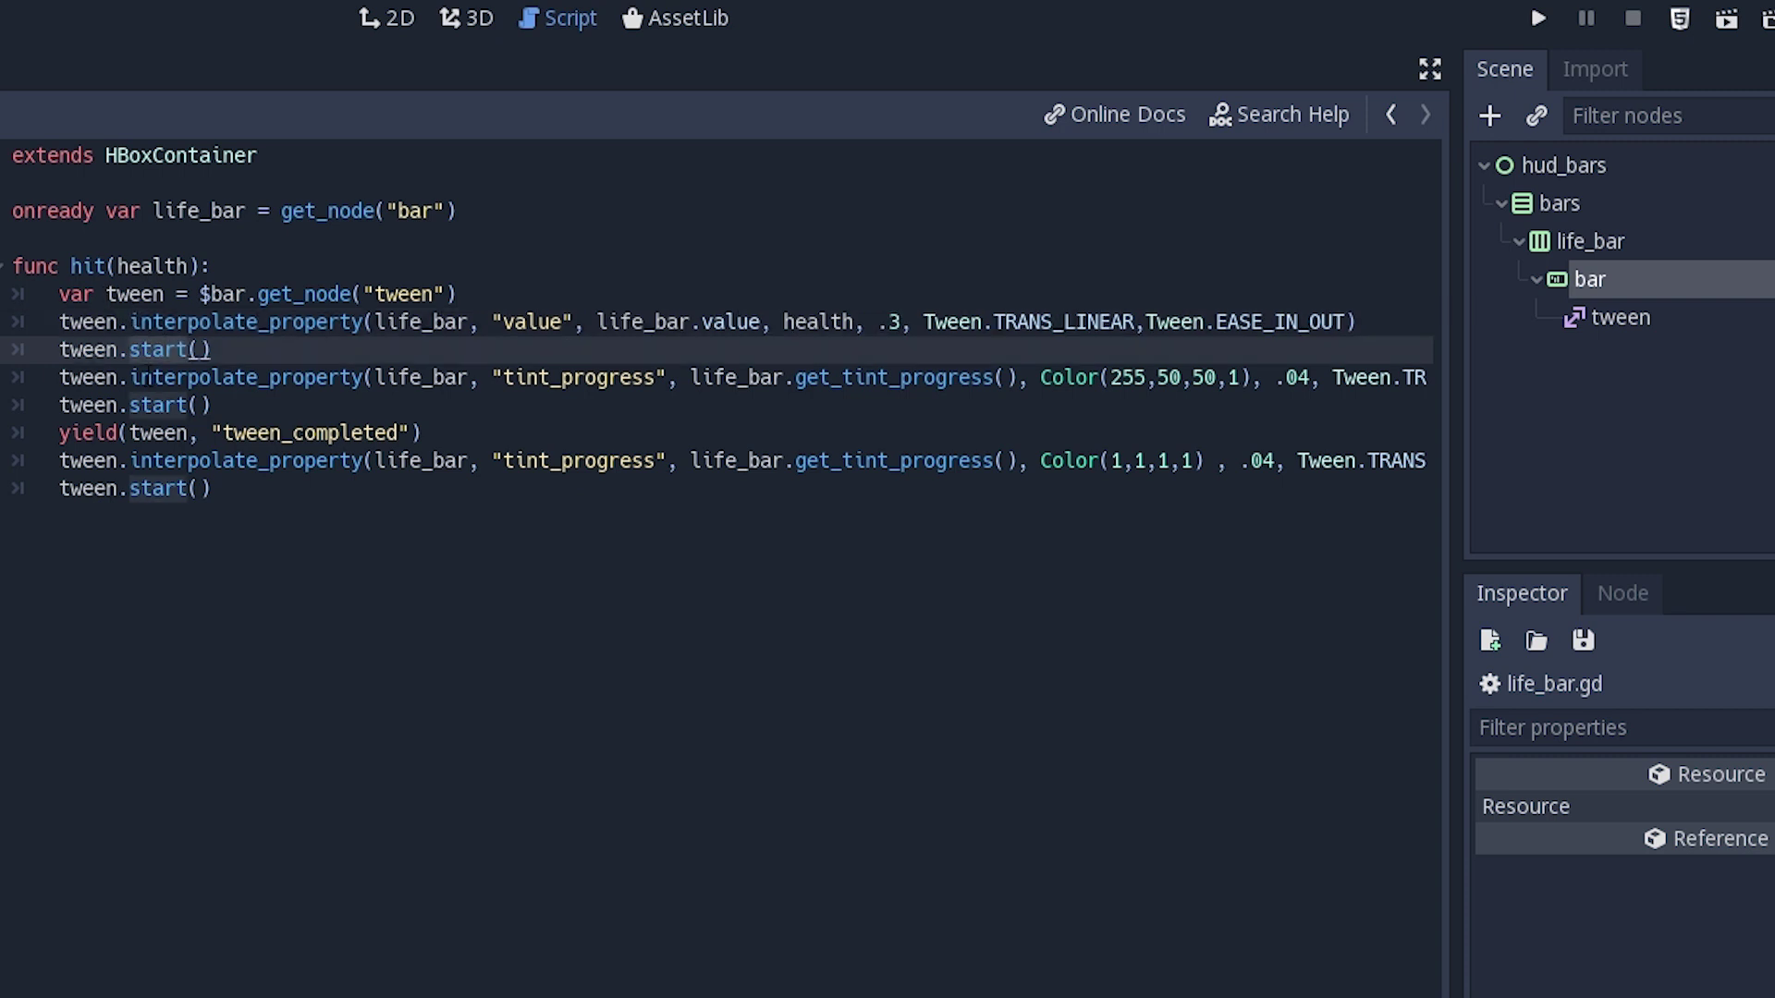
pyautogui.click(146, 377)
pyautogui.click(138, 349)
pyautogui.click(146, 381)
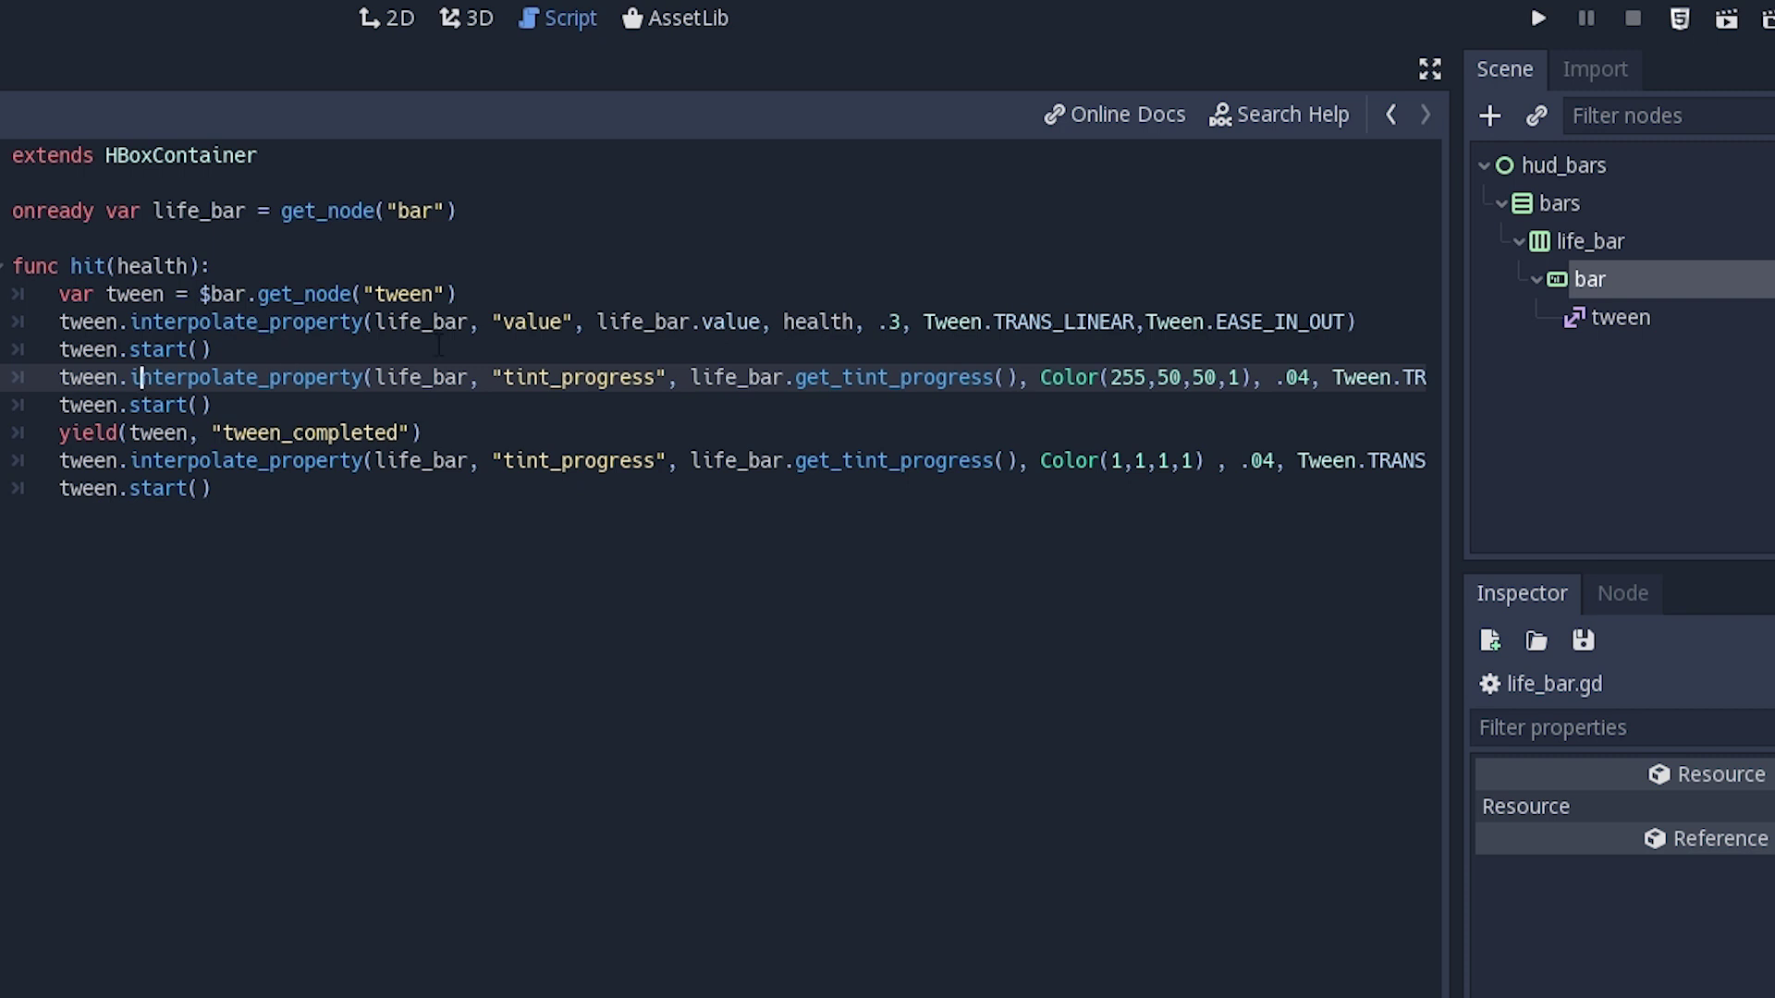
pyautogui.click(548, 381)
pyautogui.doubleClick(547, 387)
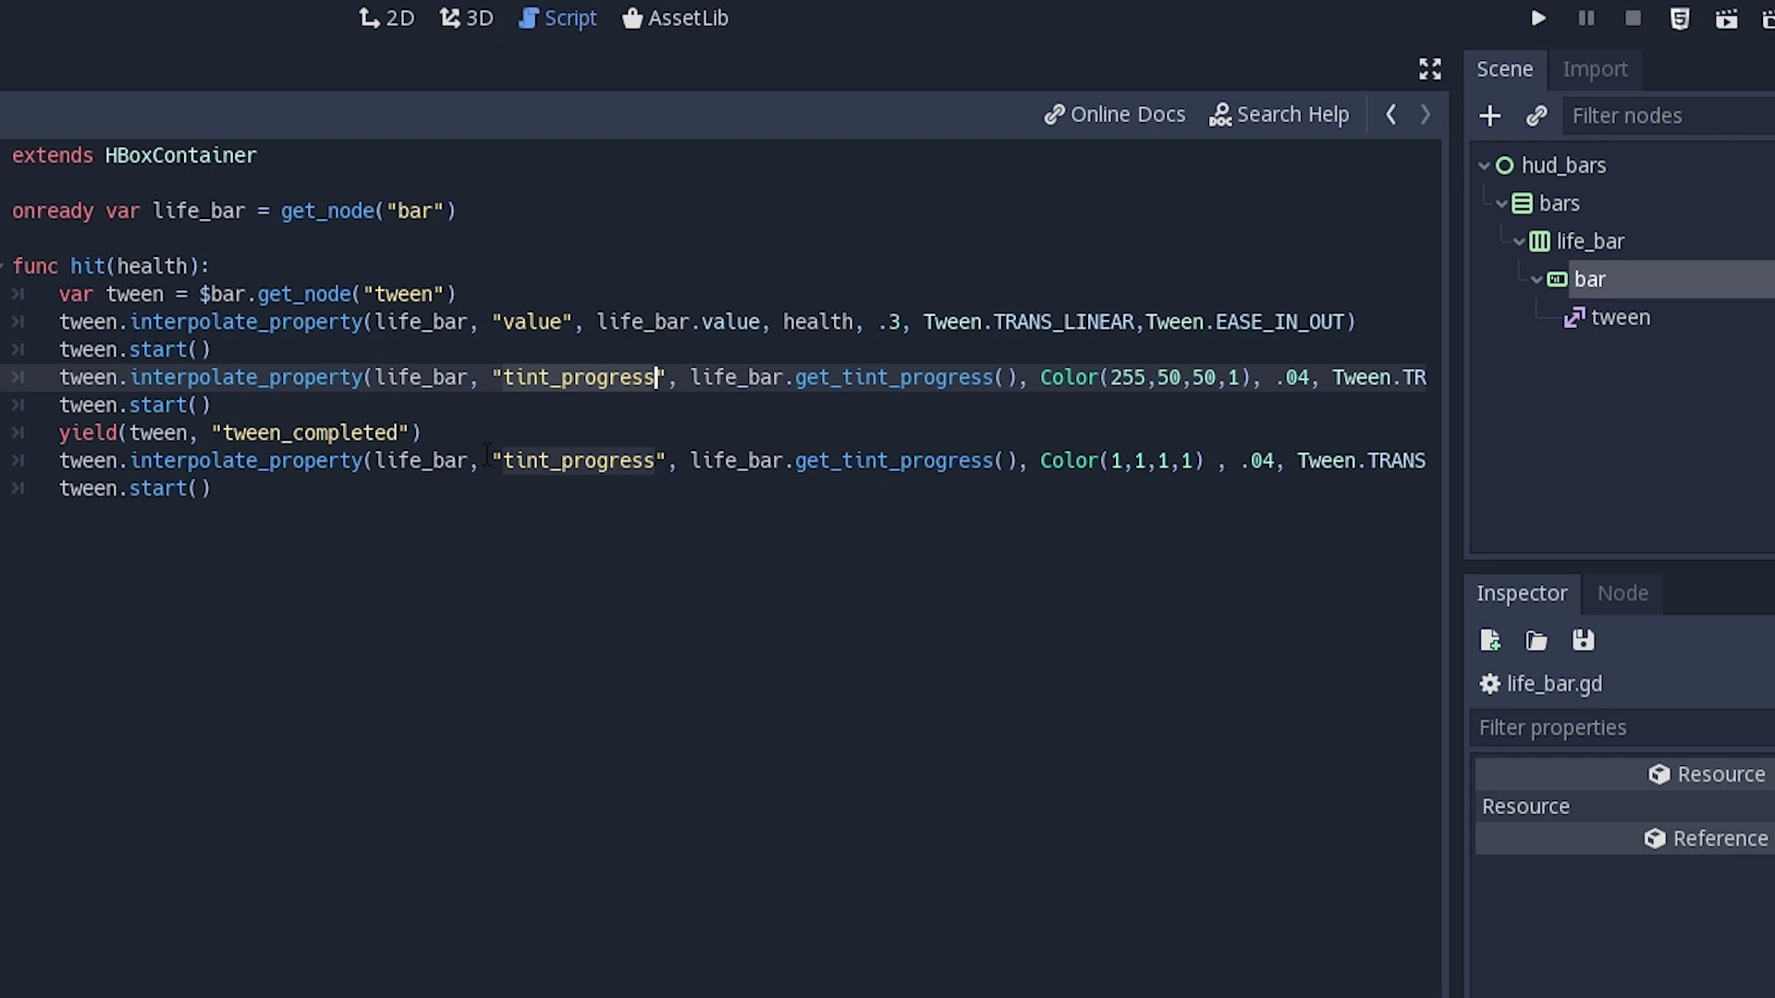
pyautogui.doubleClick(1140, 381)
pyautogui.click(1140, 381)
pyautogui.press('Down')
pyautogui.press('Up')
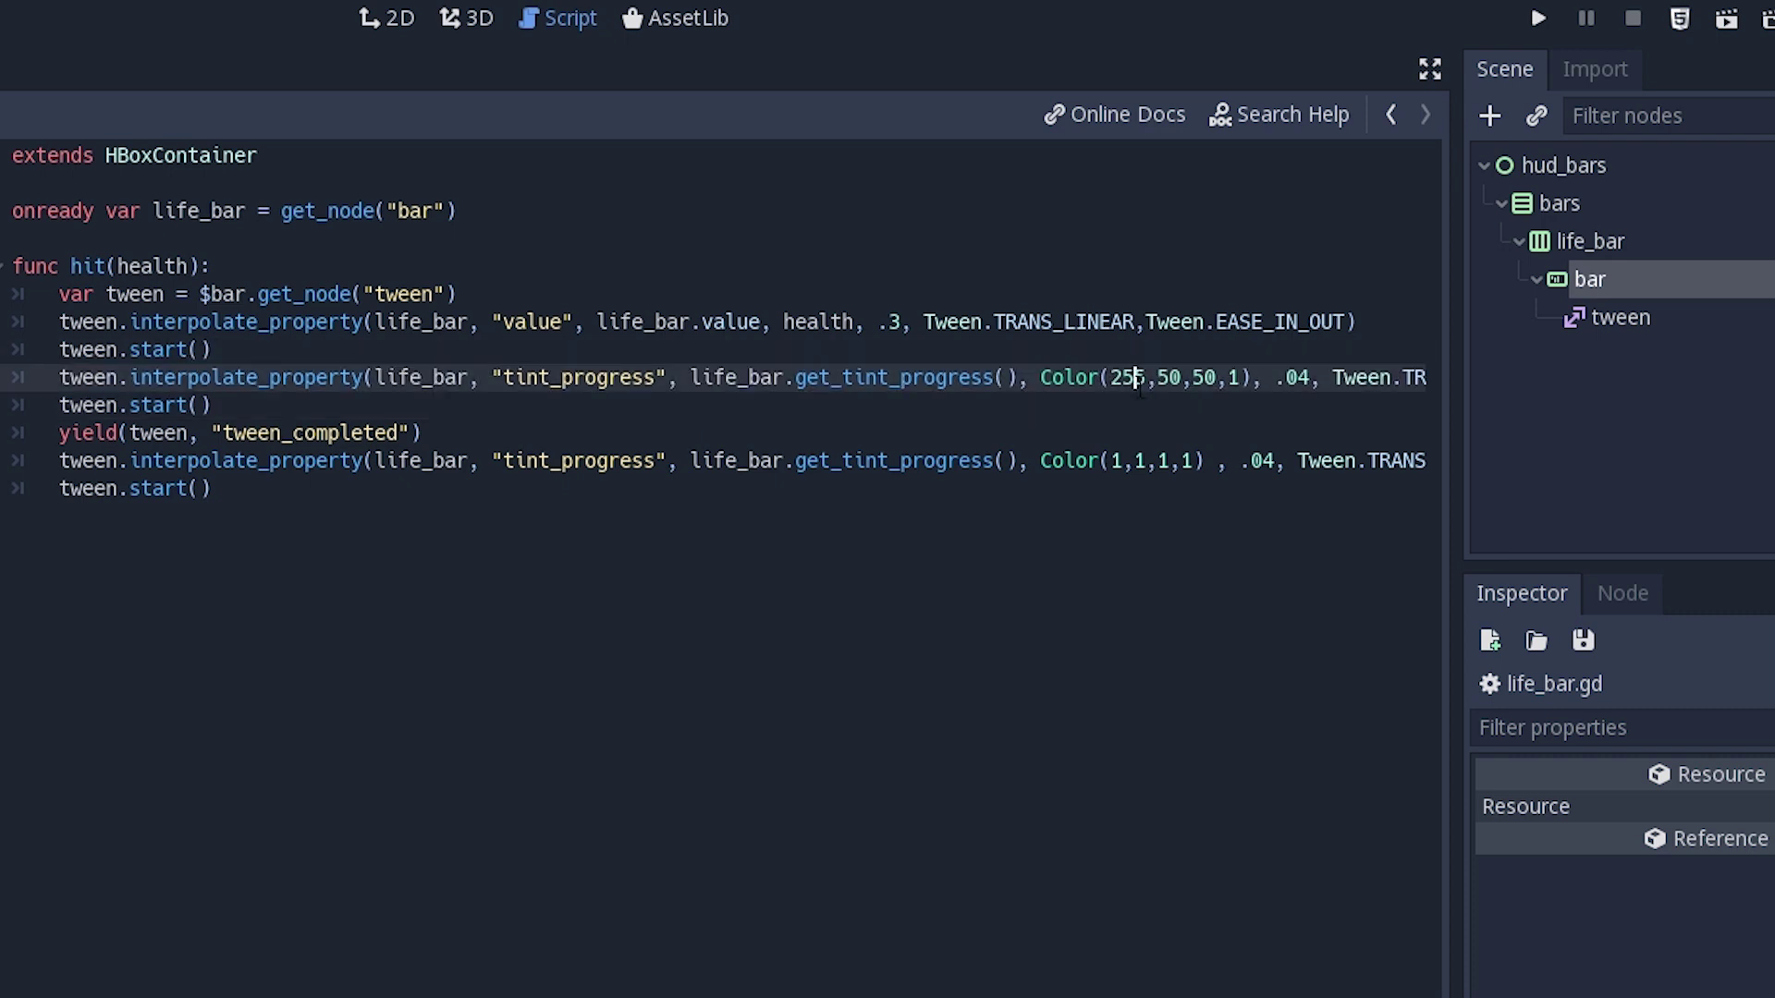
pyautogui.click(1228, 379)
pyautogui.click(212, 405)
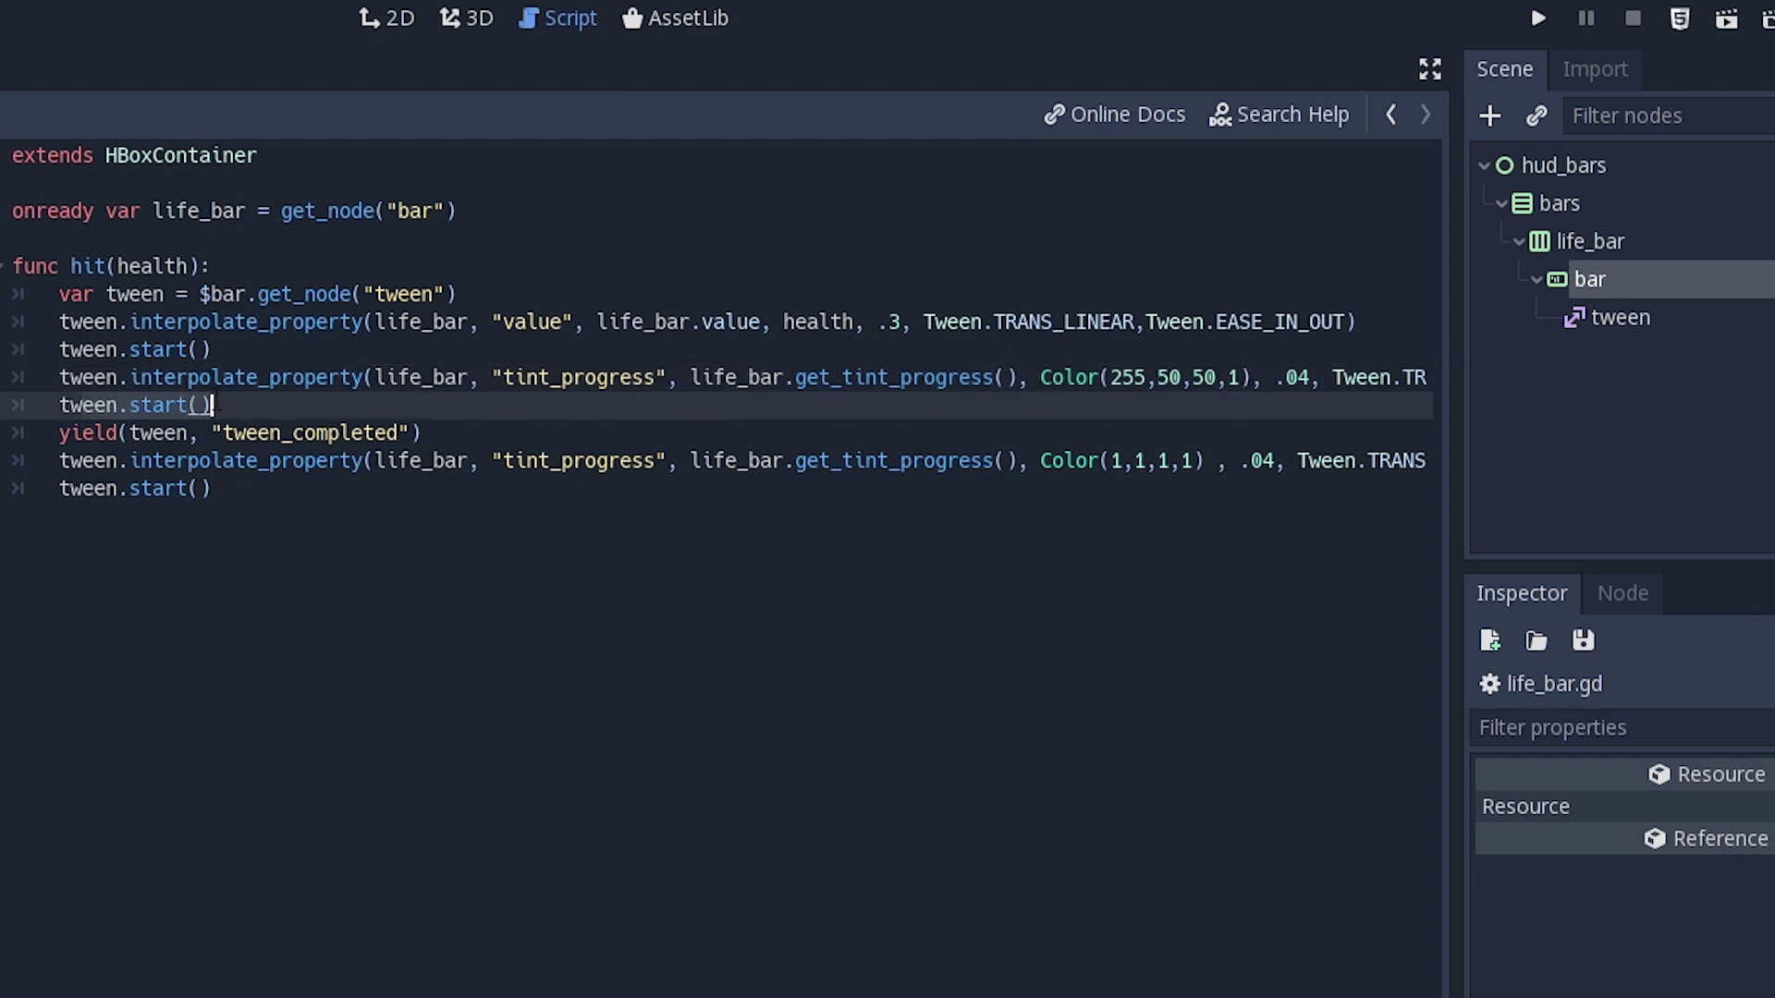
pyautogui.moveTo(116, 432); pyautogui.dragTo(447, 438)
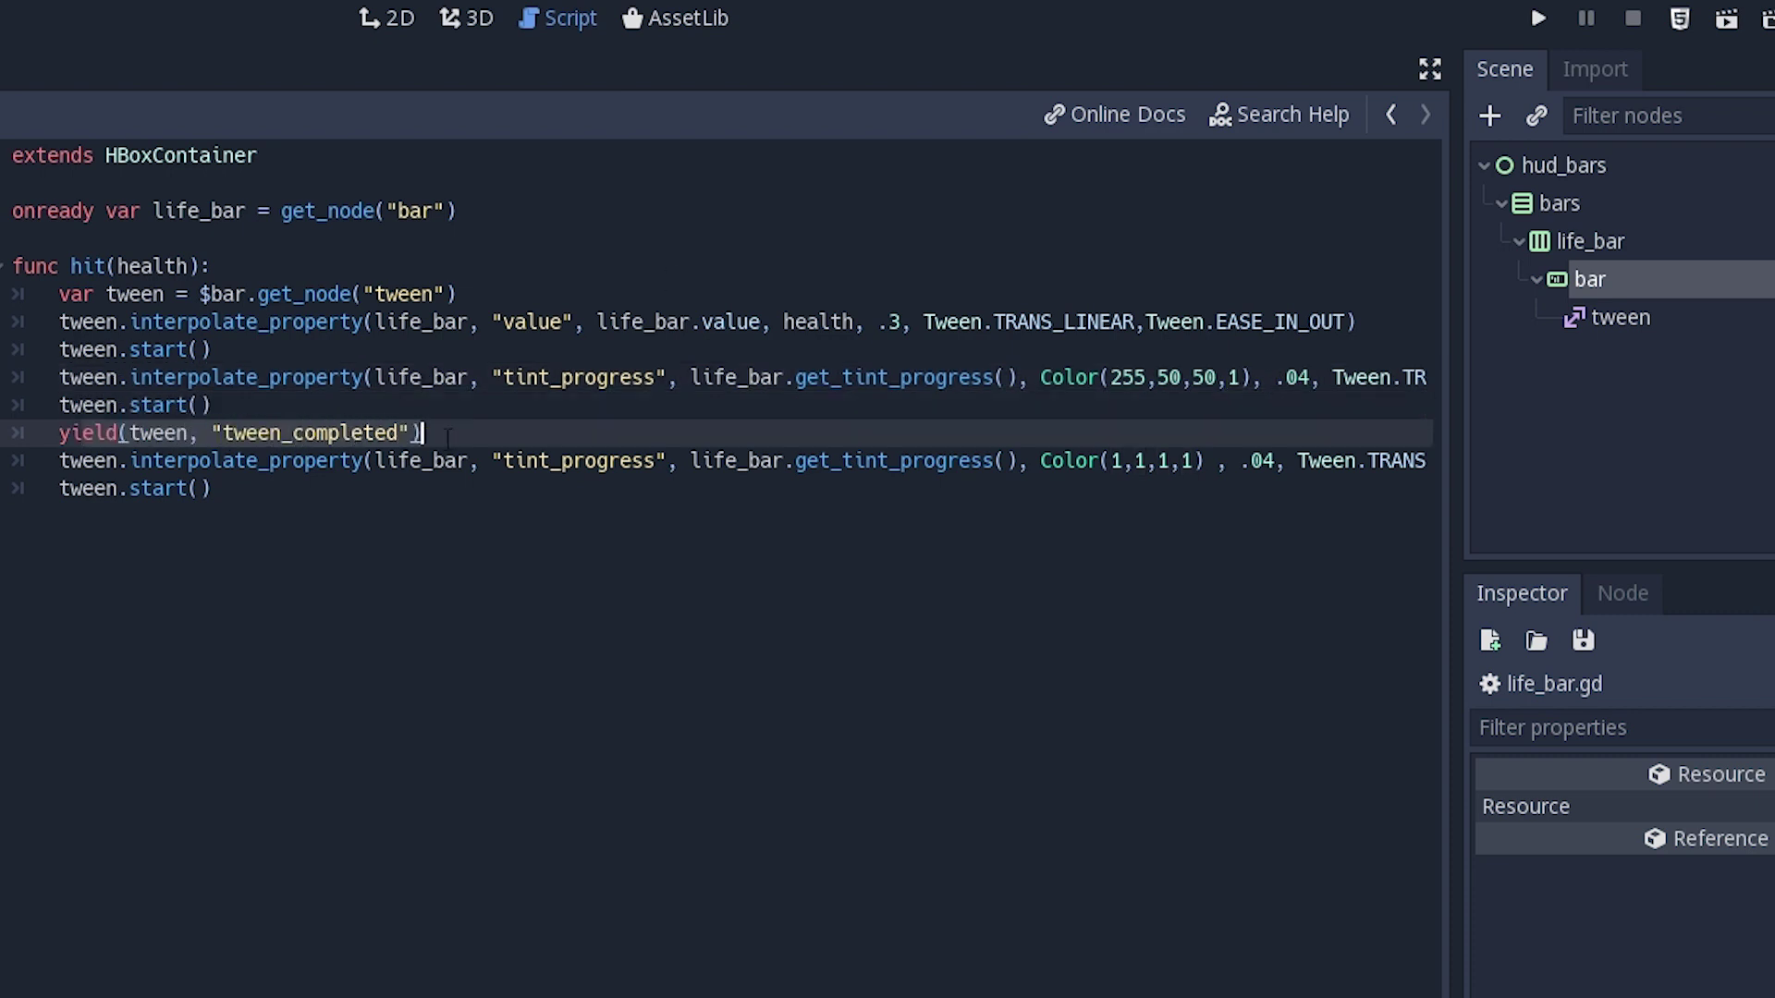
pyautogui.moveTo(270, 479); pyautogui.dragTo(594, 461)
pyautogui.click(588, 460)
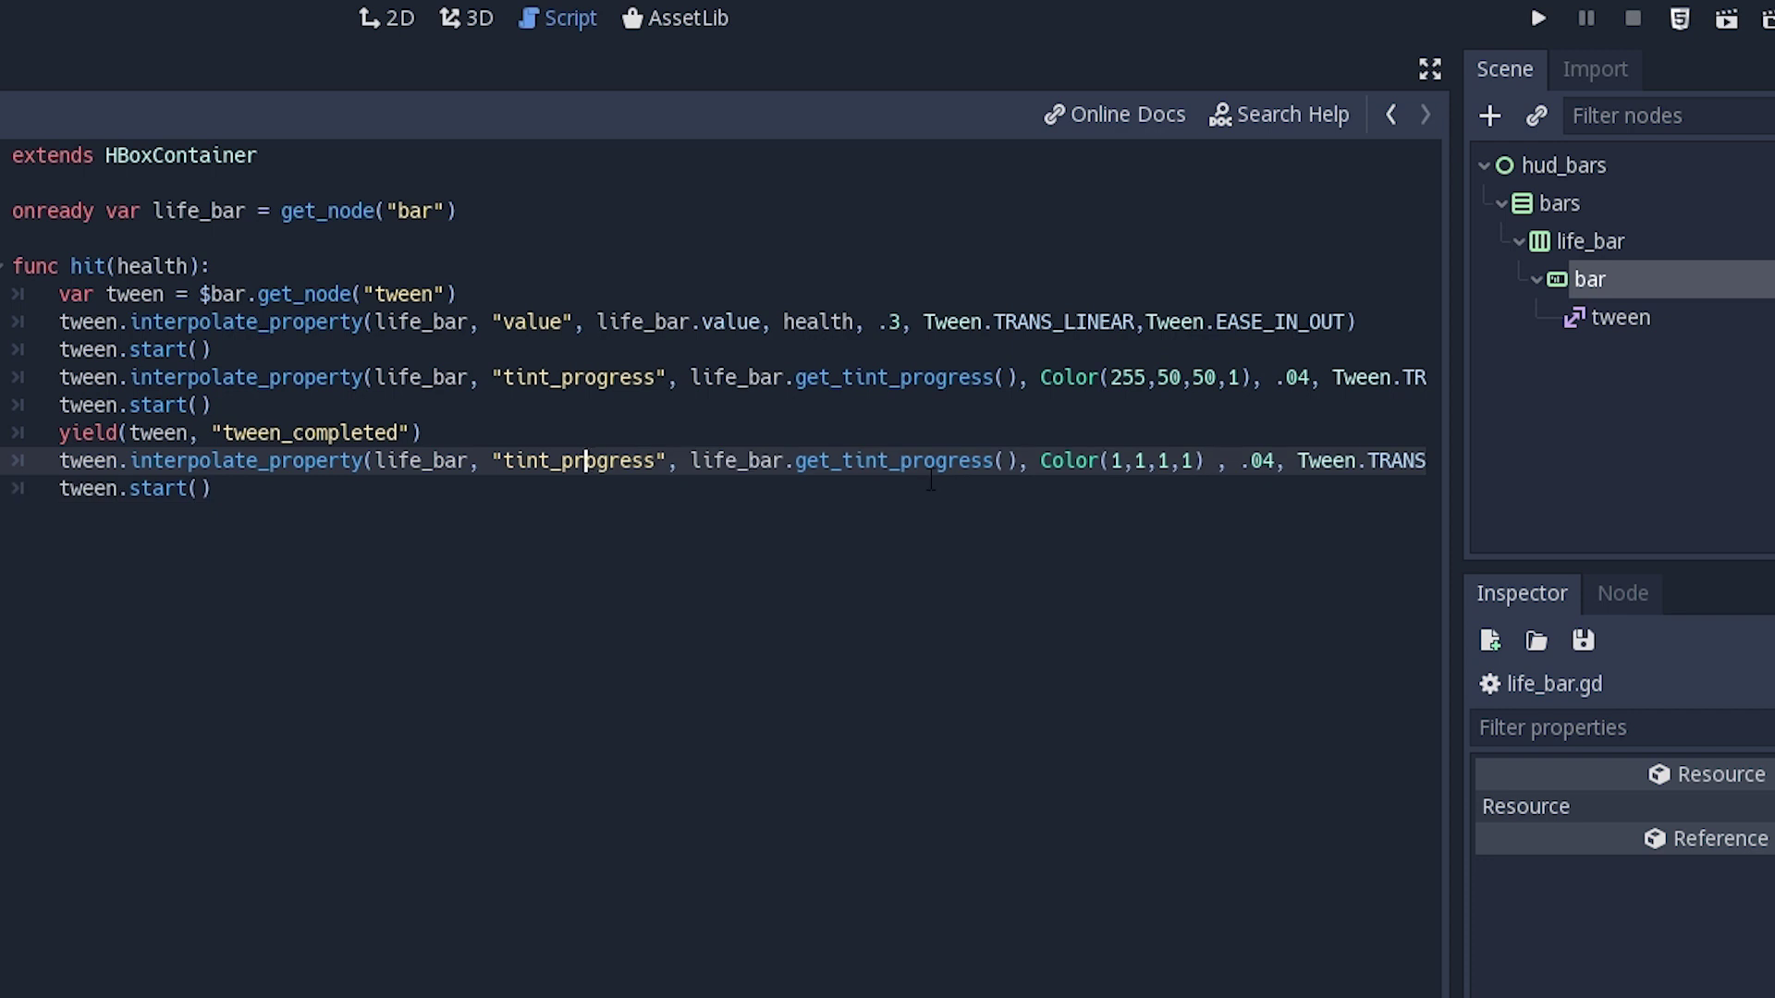
pyautogui.click(1114, 461)
pyautogui.click(202, 488)
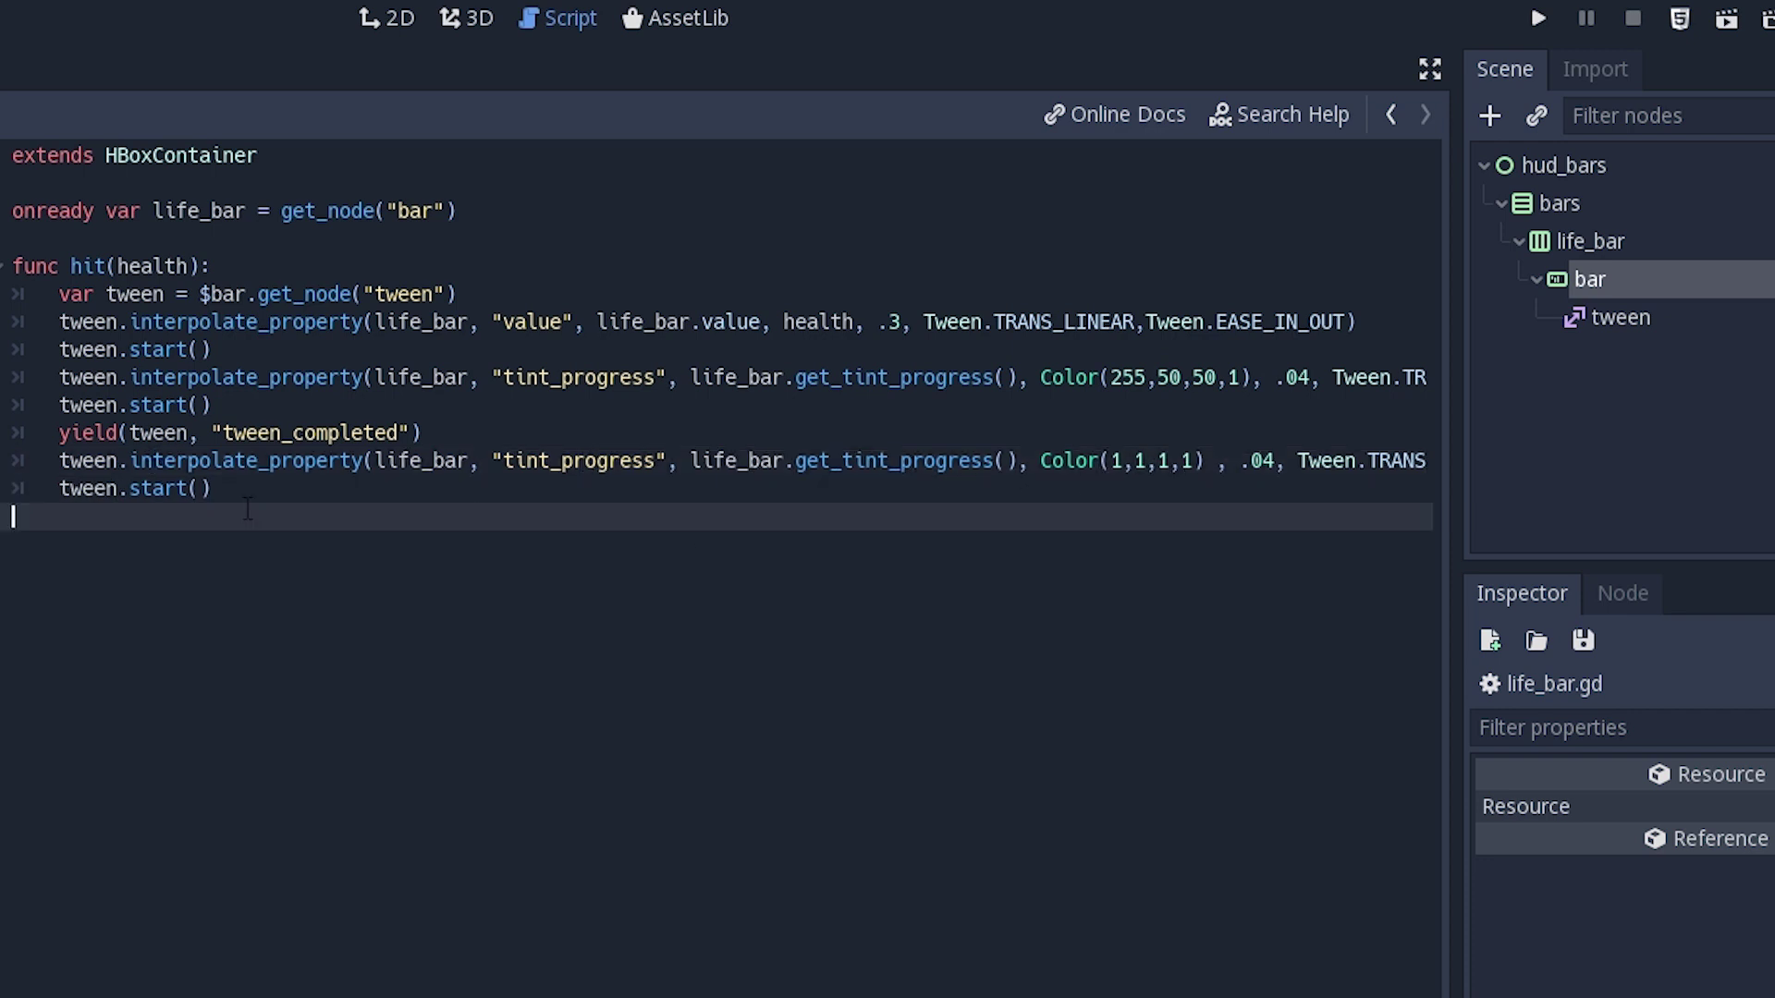
# Step: Save the scene, walk the player into a skeleton to drain the life bar, then rerun the game
pyautogui.hotkey('ctrl', 's')
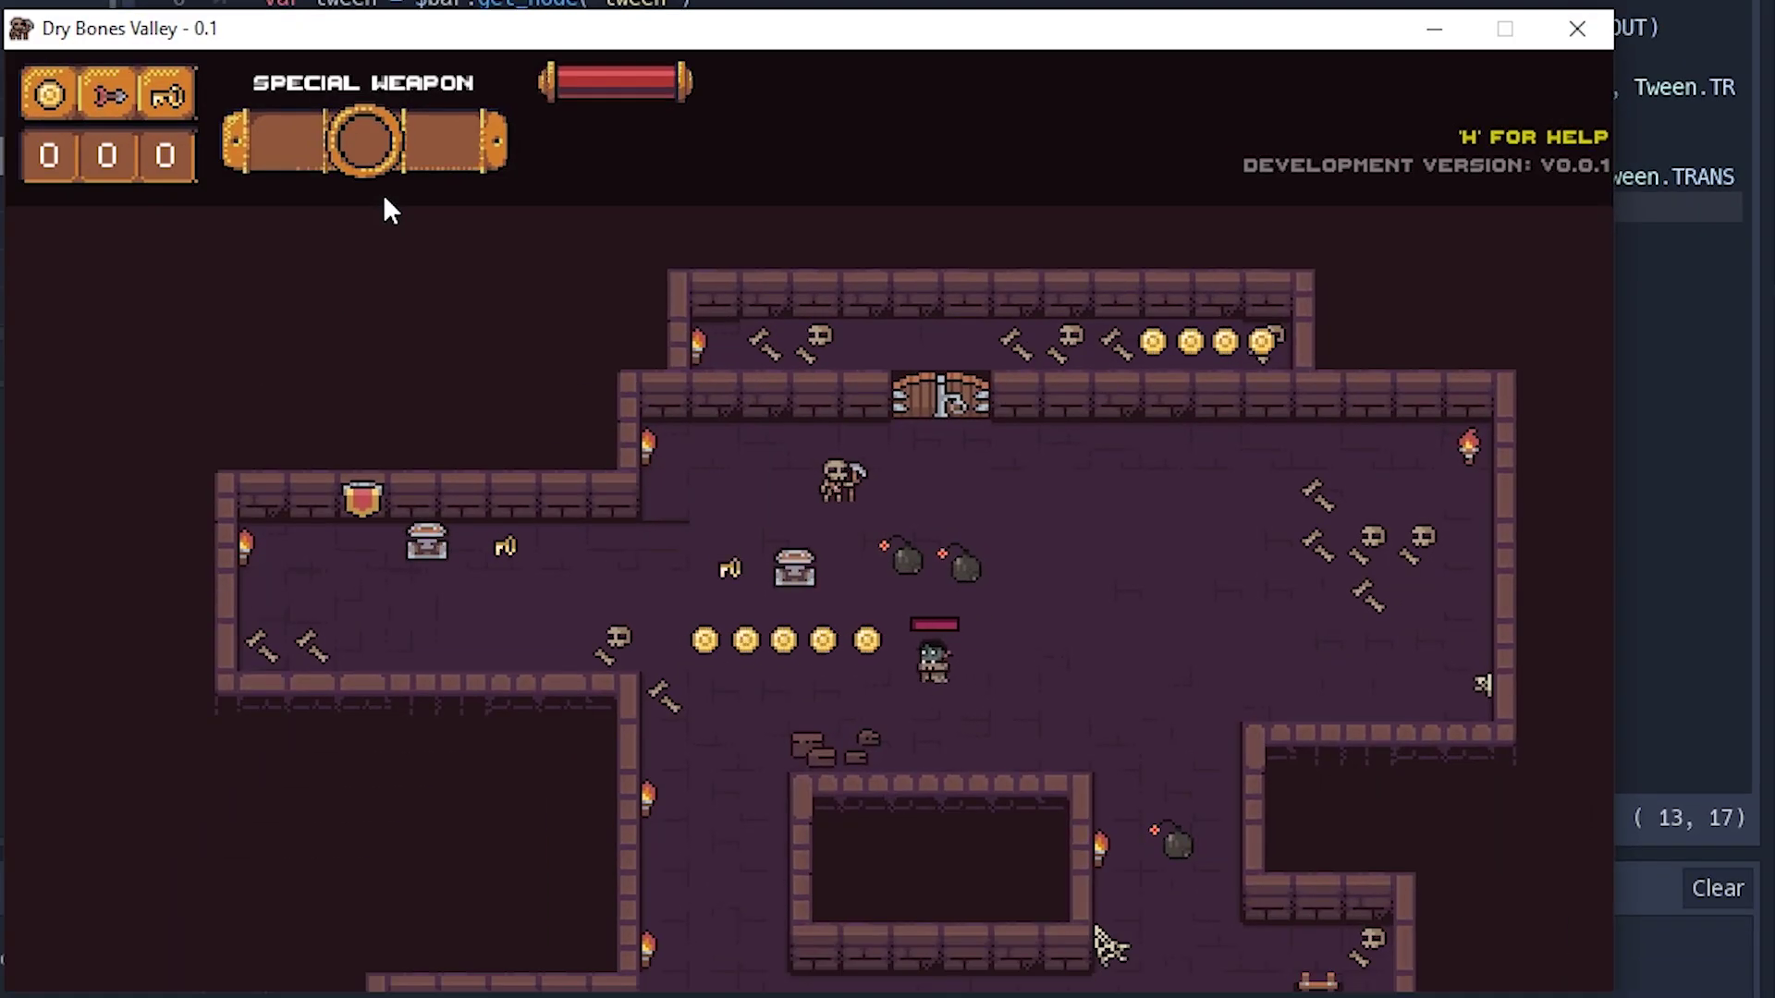
pyautogui.press('Left')
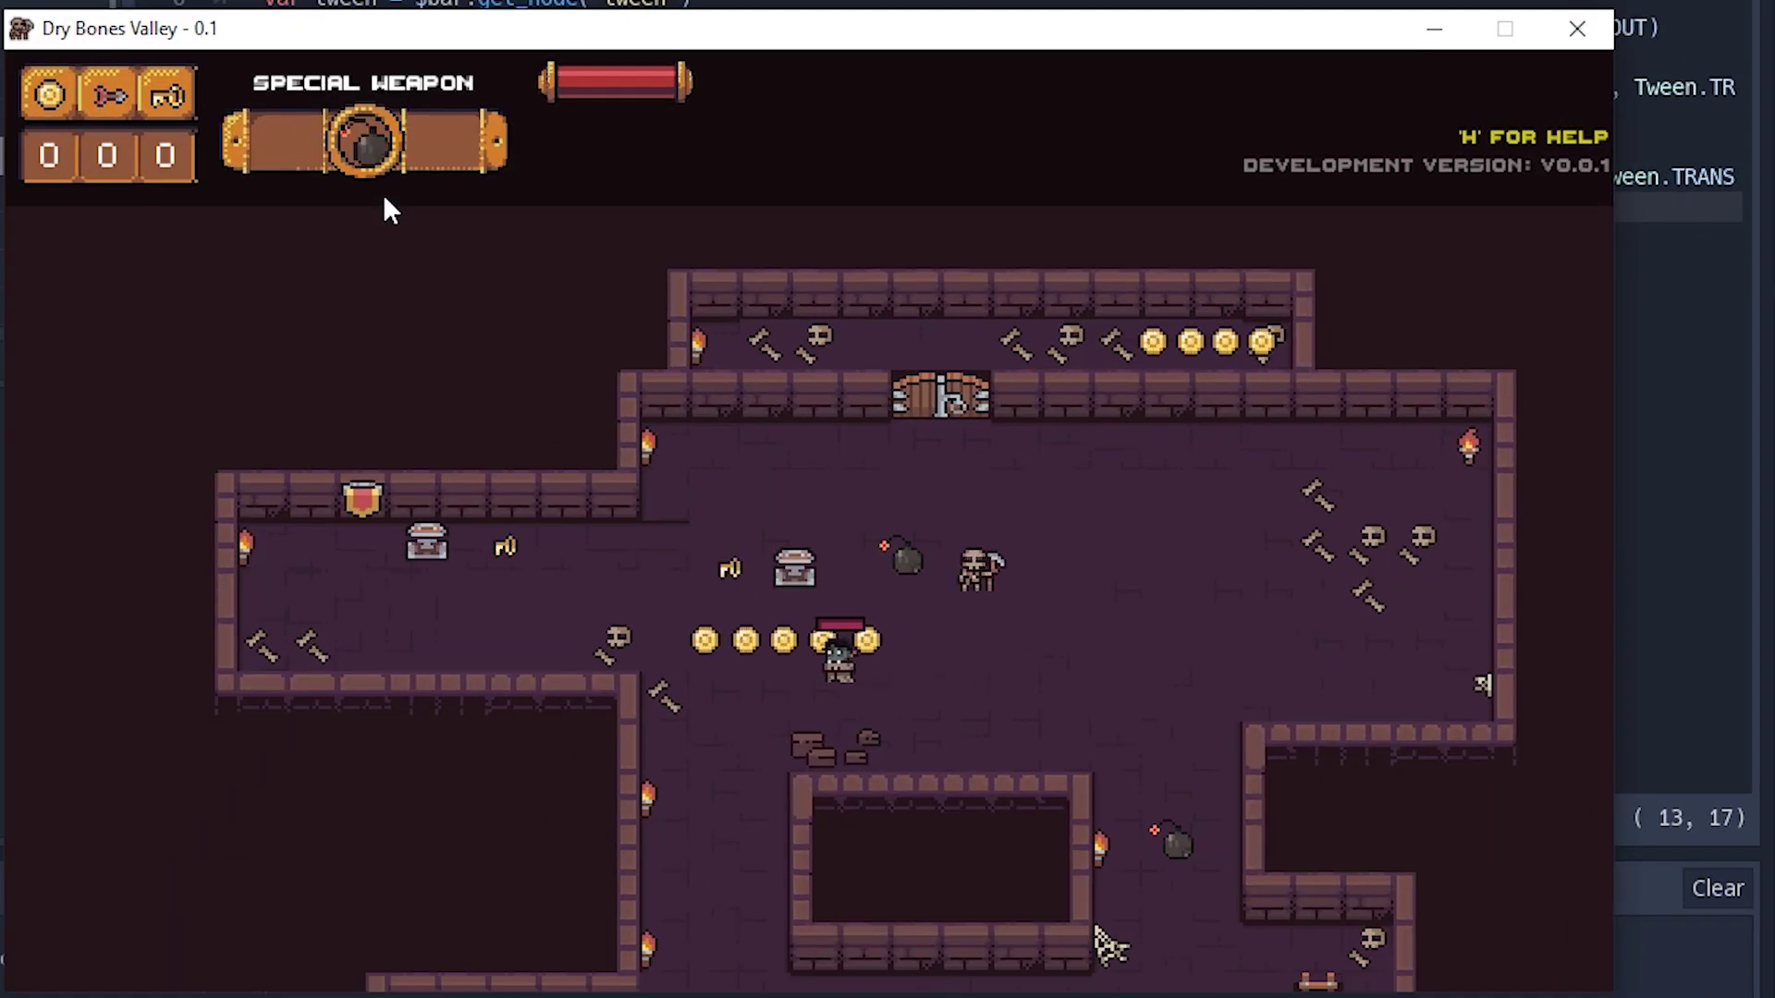
pyautogui.press('Right')
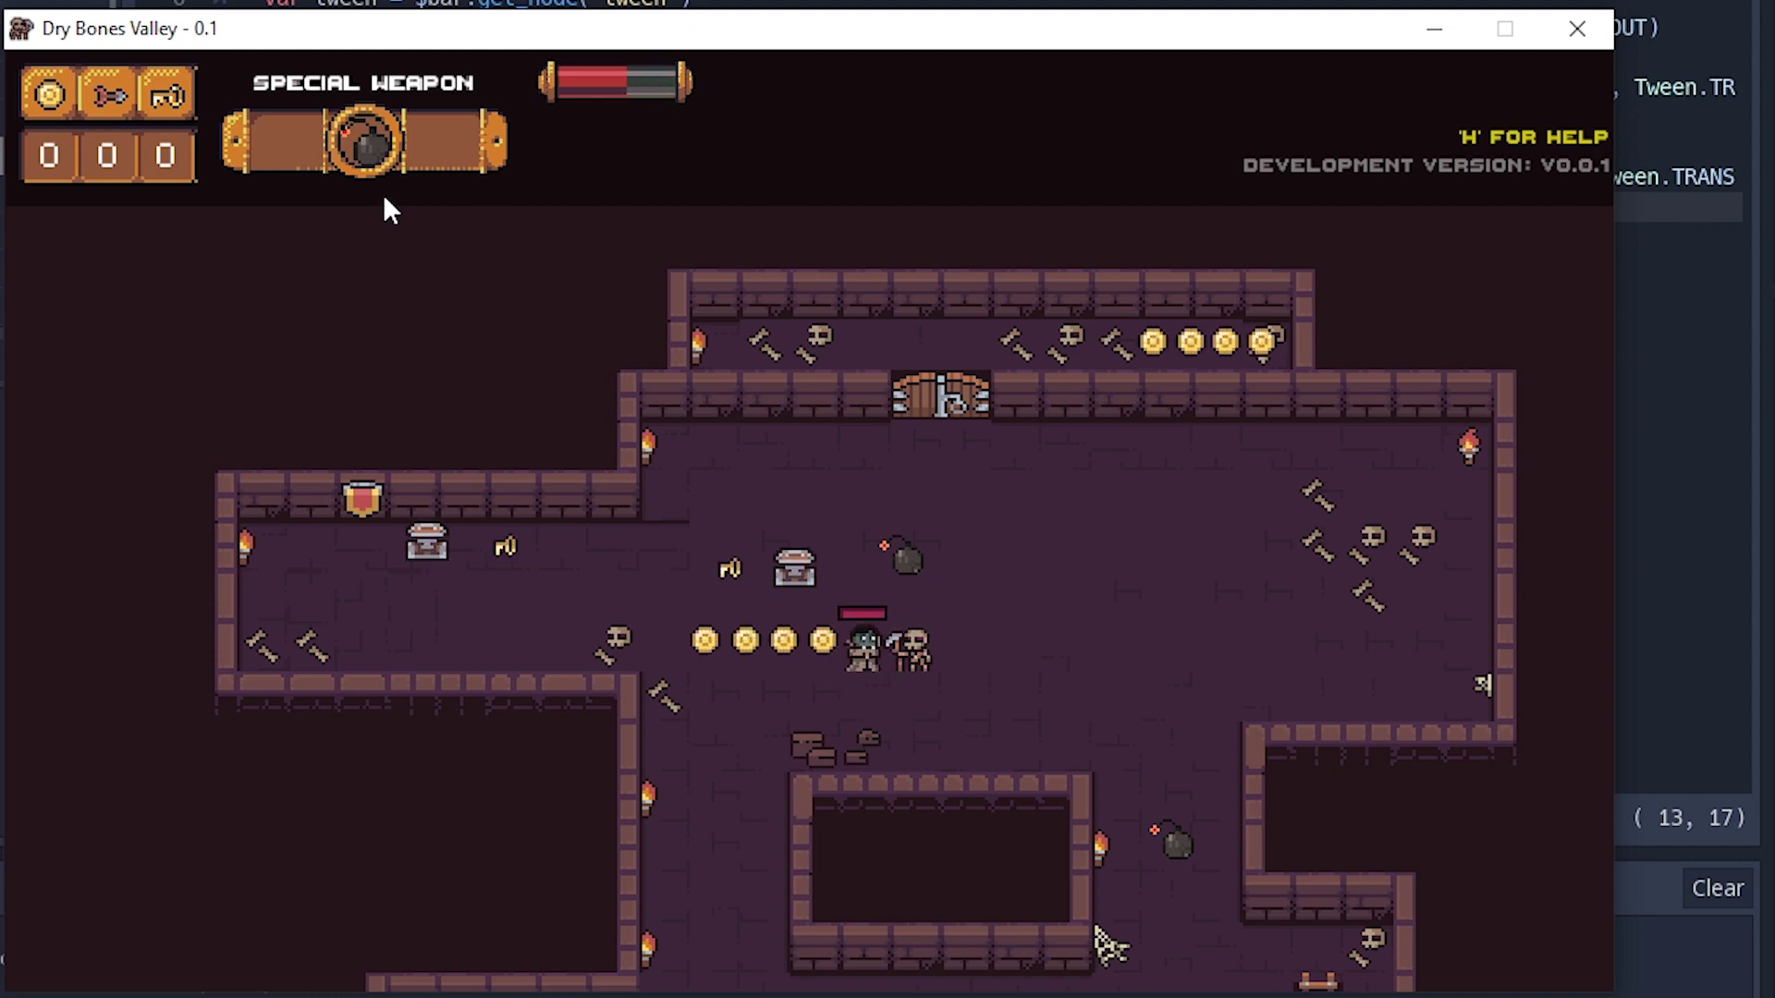
pyautogui.press('Left')
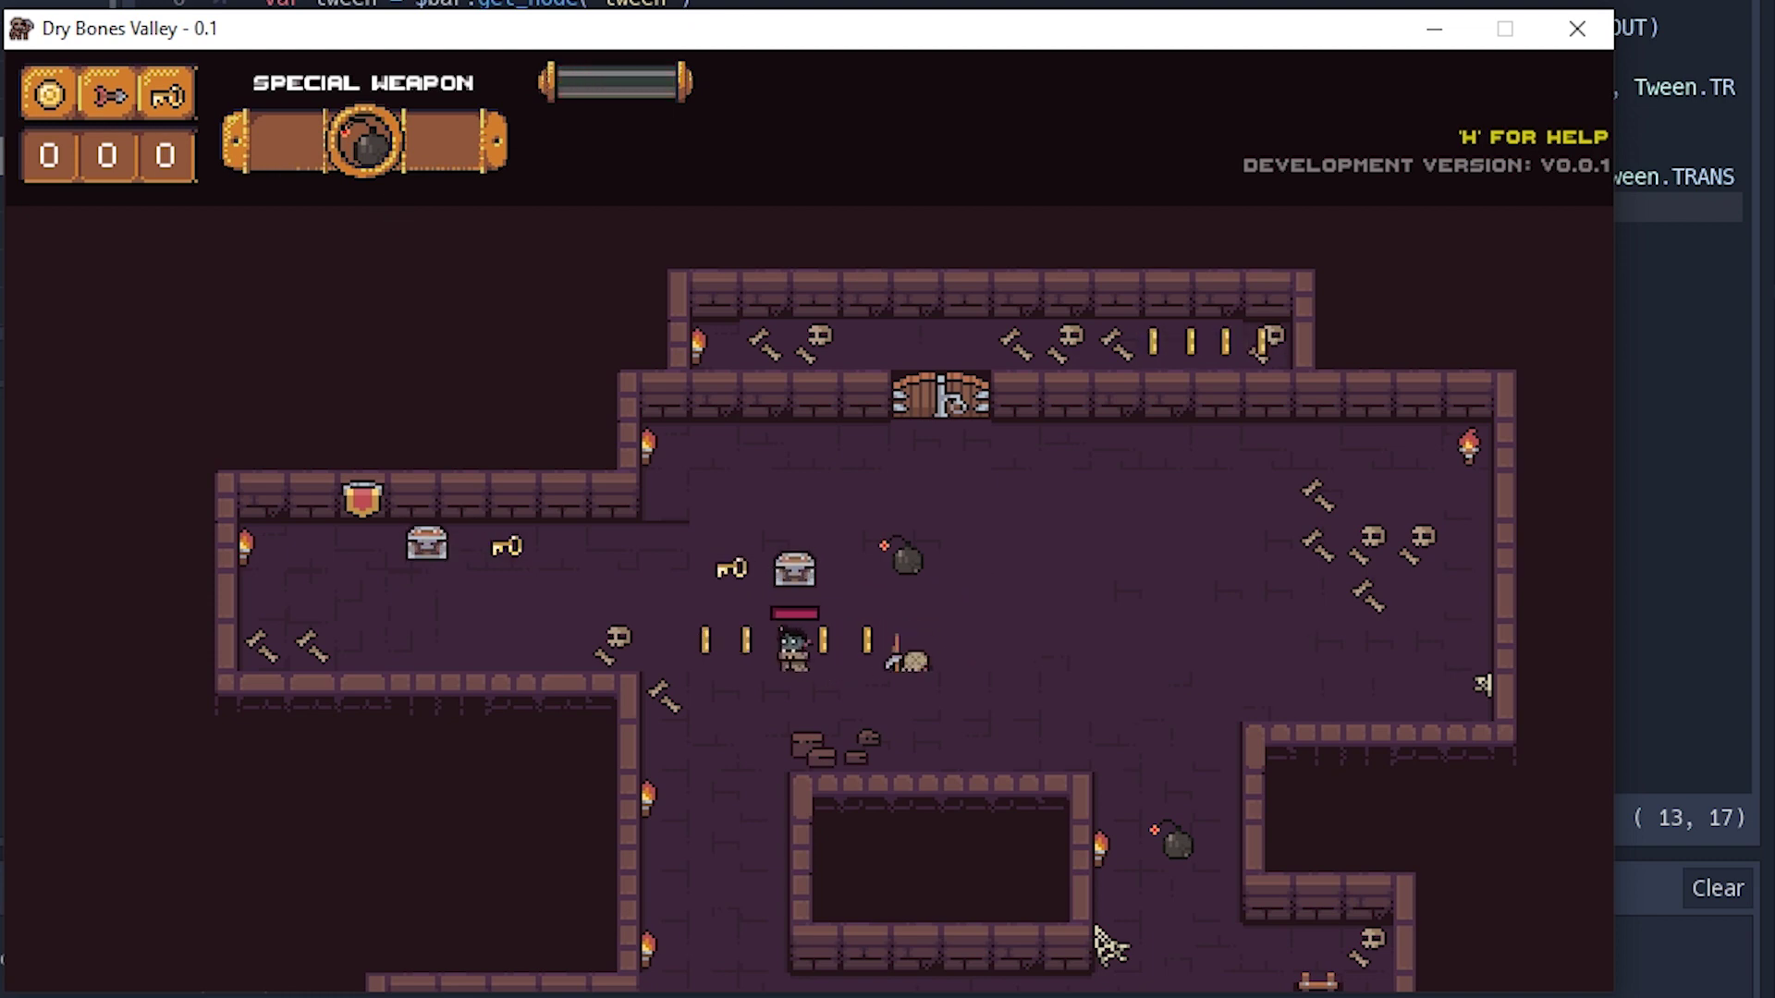
pyautogui.click(1341, 225)
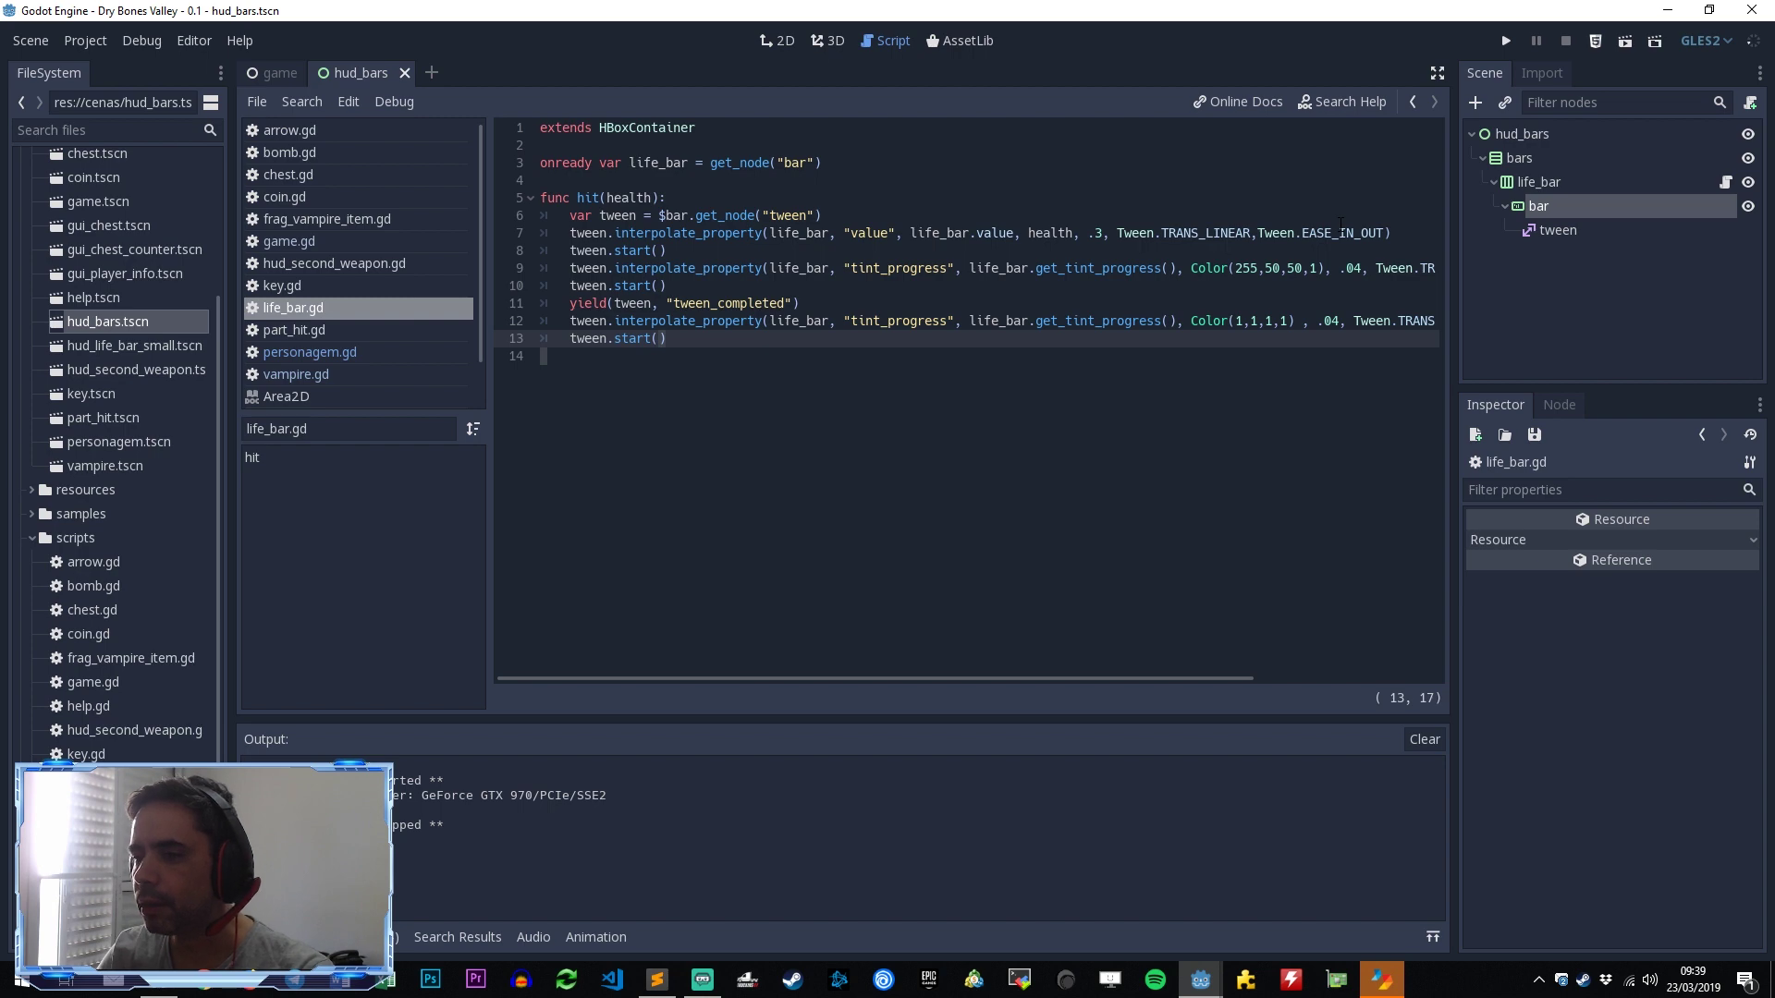
pyautogui.press('F5')
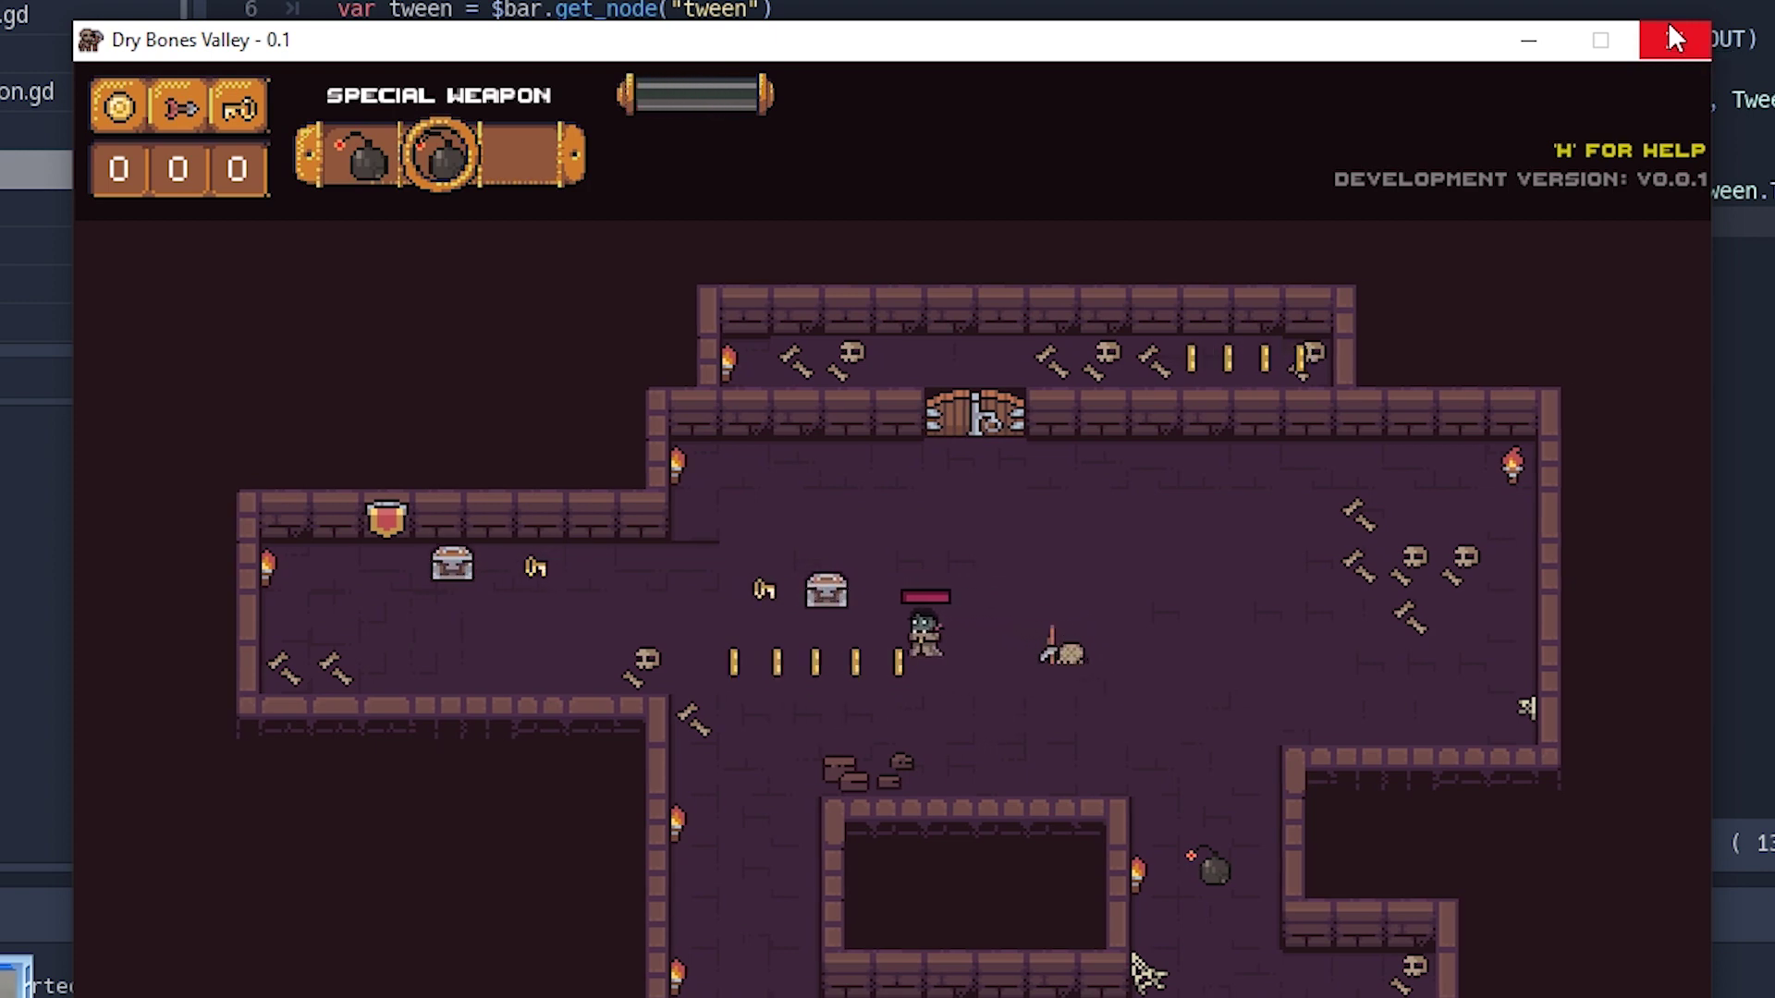
# Step: Close the game, open vampire.tscn from the FileSystem dock, and select its area node
pyautogui.click(1676, 37)
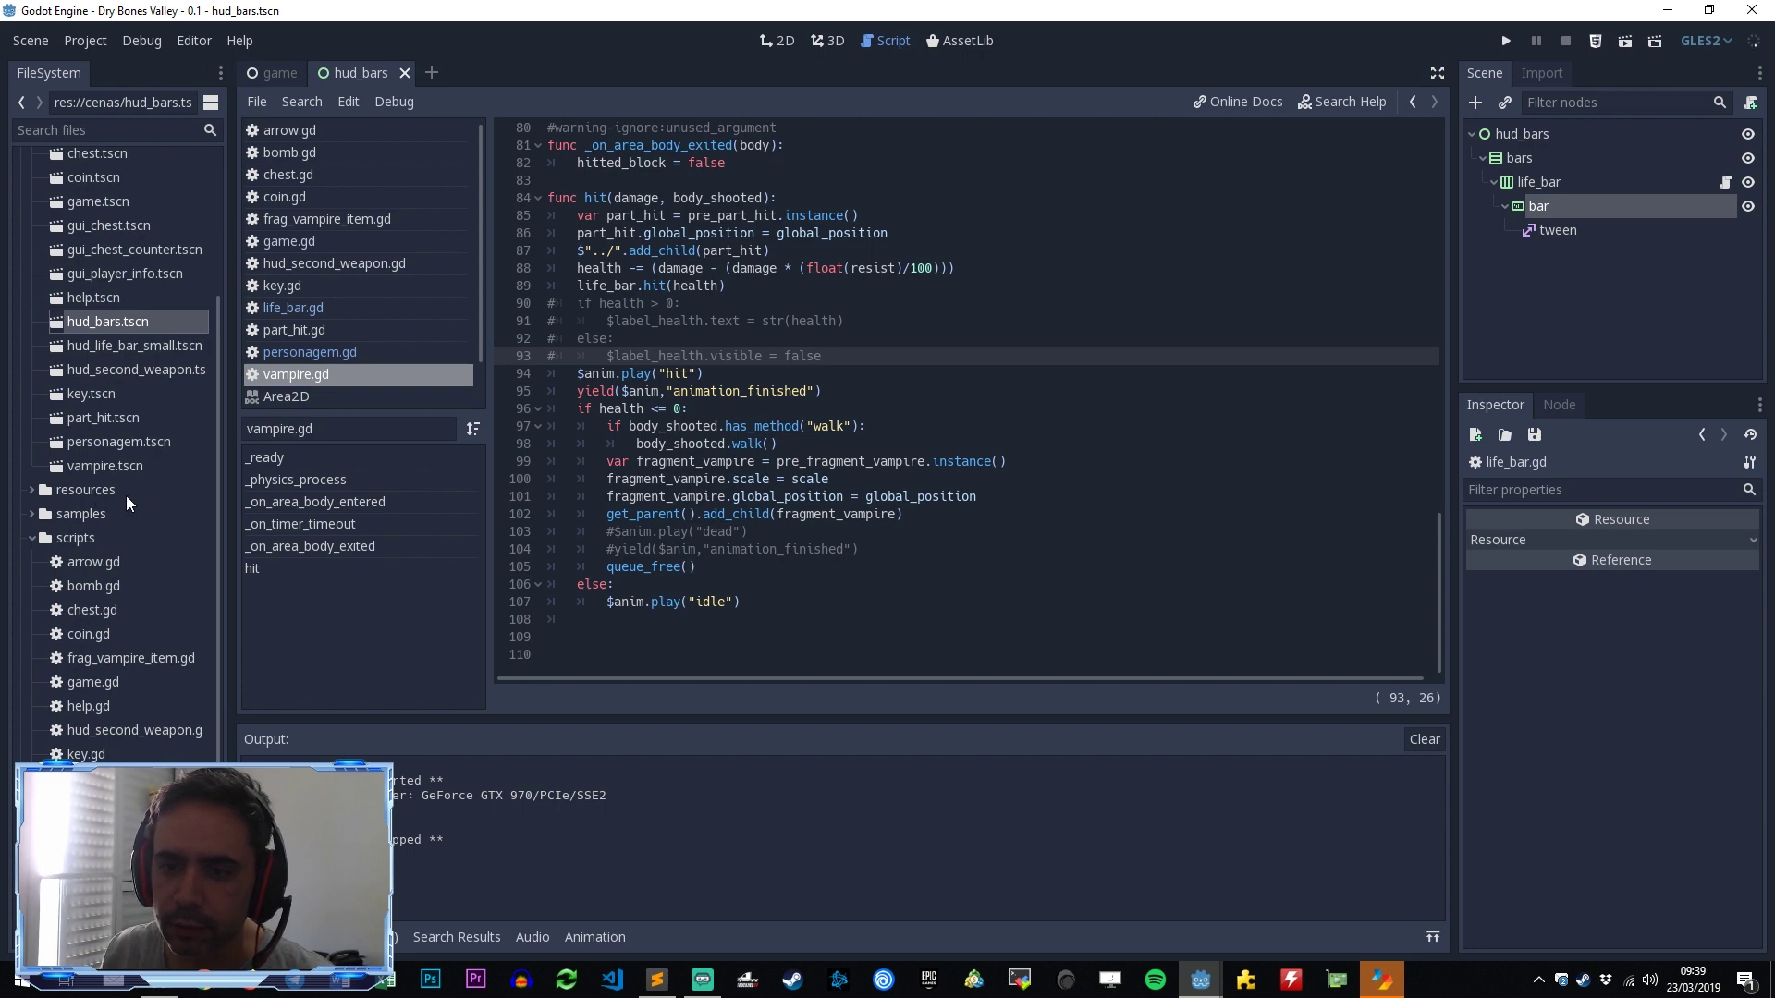
pyautogui.click(109, 465)
pyautogui.doubleClick(113, 473)
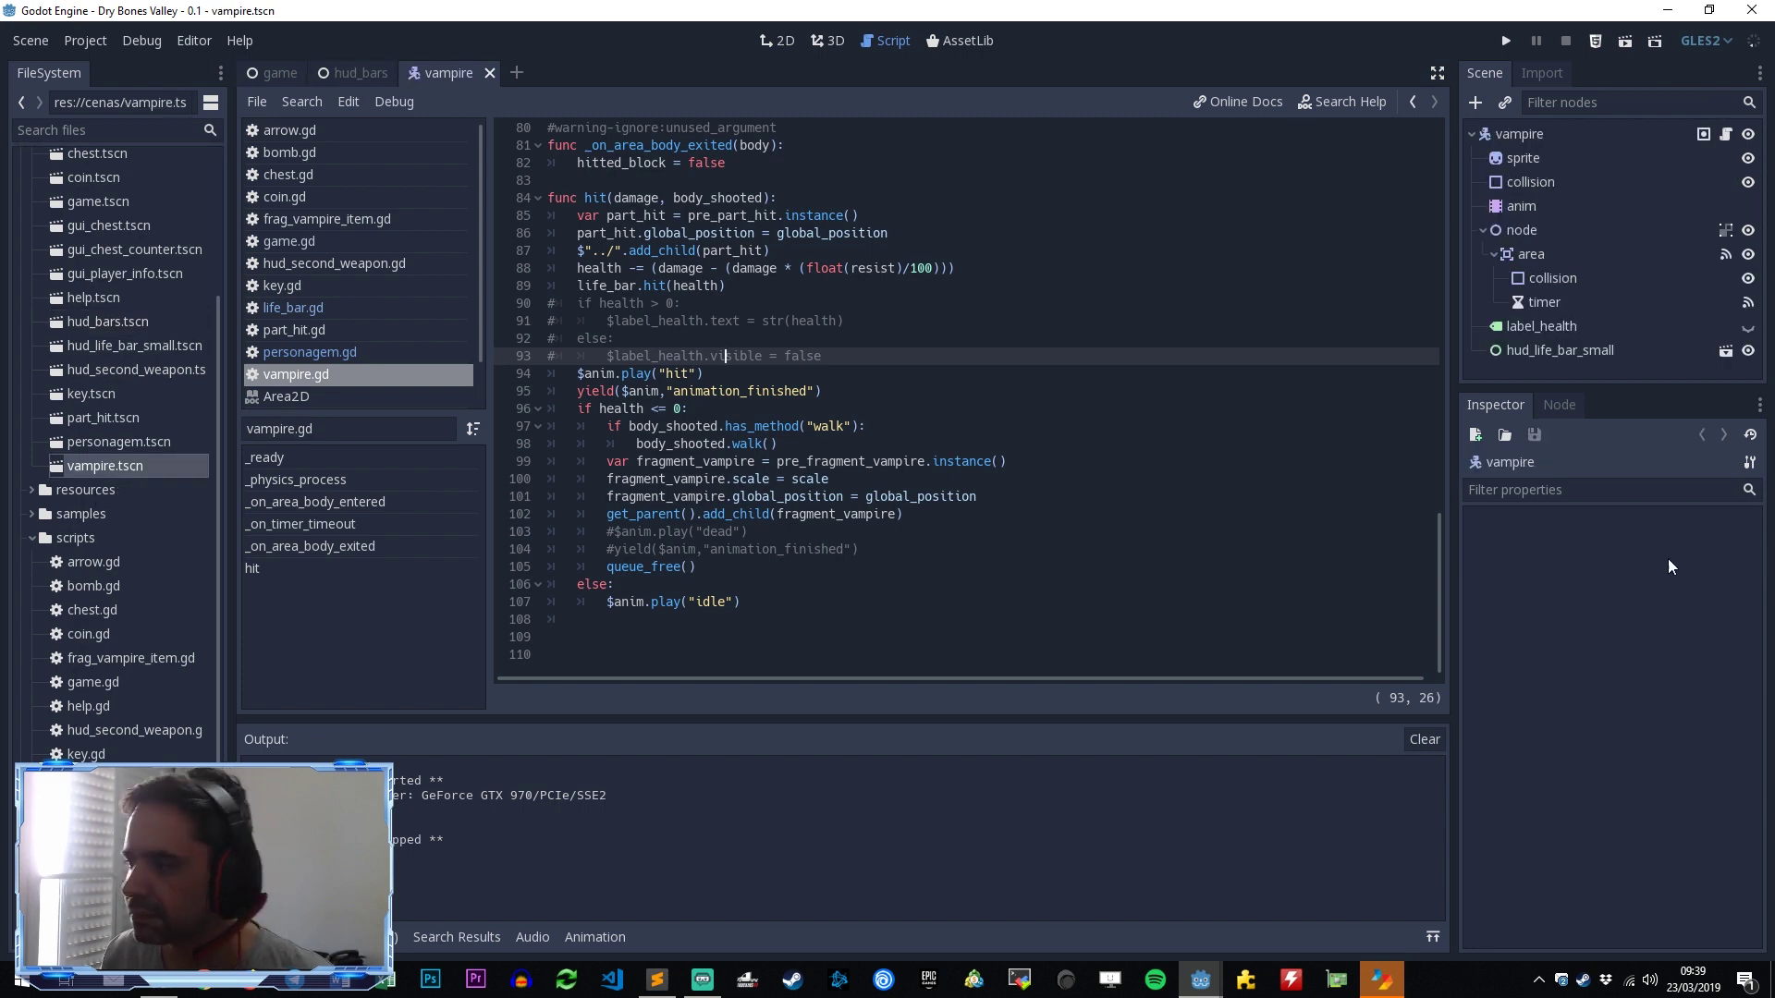
pyautogui.click(1525, 255)
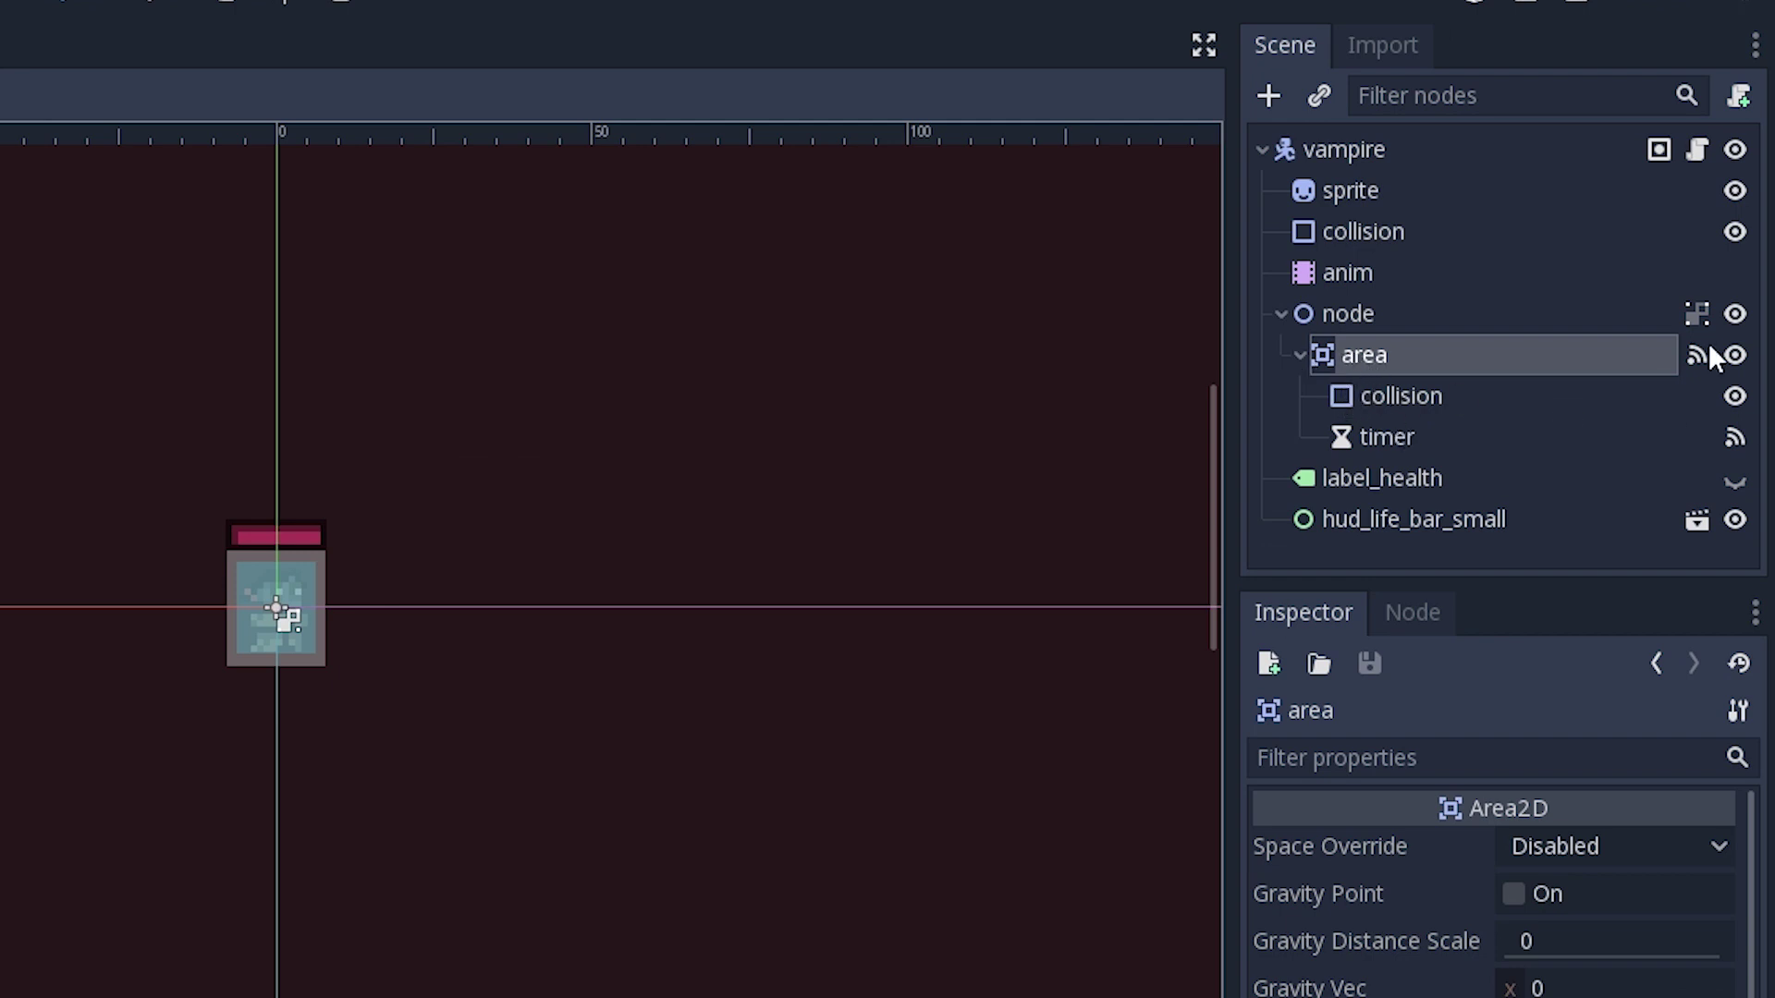
# Step: Inspect the area's collision shape and timer, then follow the timer's timeout signal to _on_timer_timeout()
pyautogui.click(1735, 355)
pyautogui.click(1735, 355)
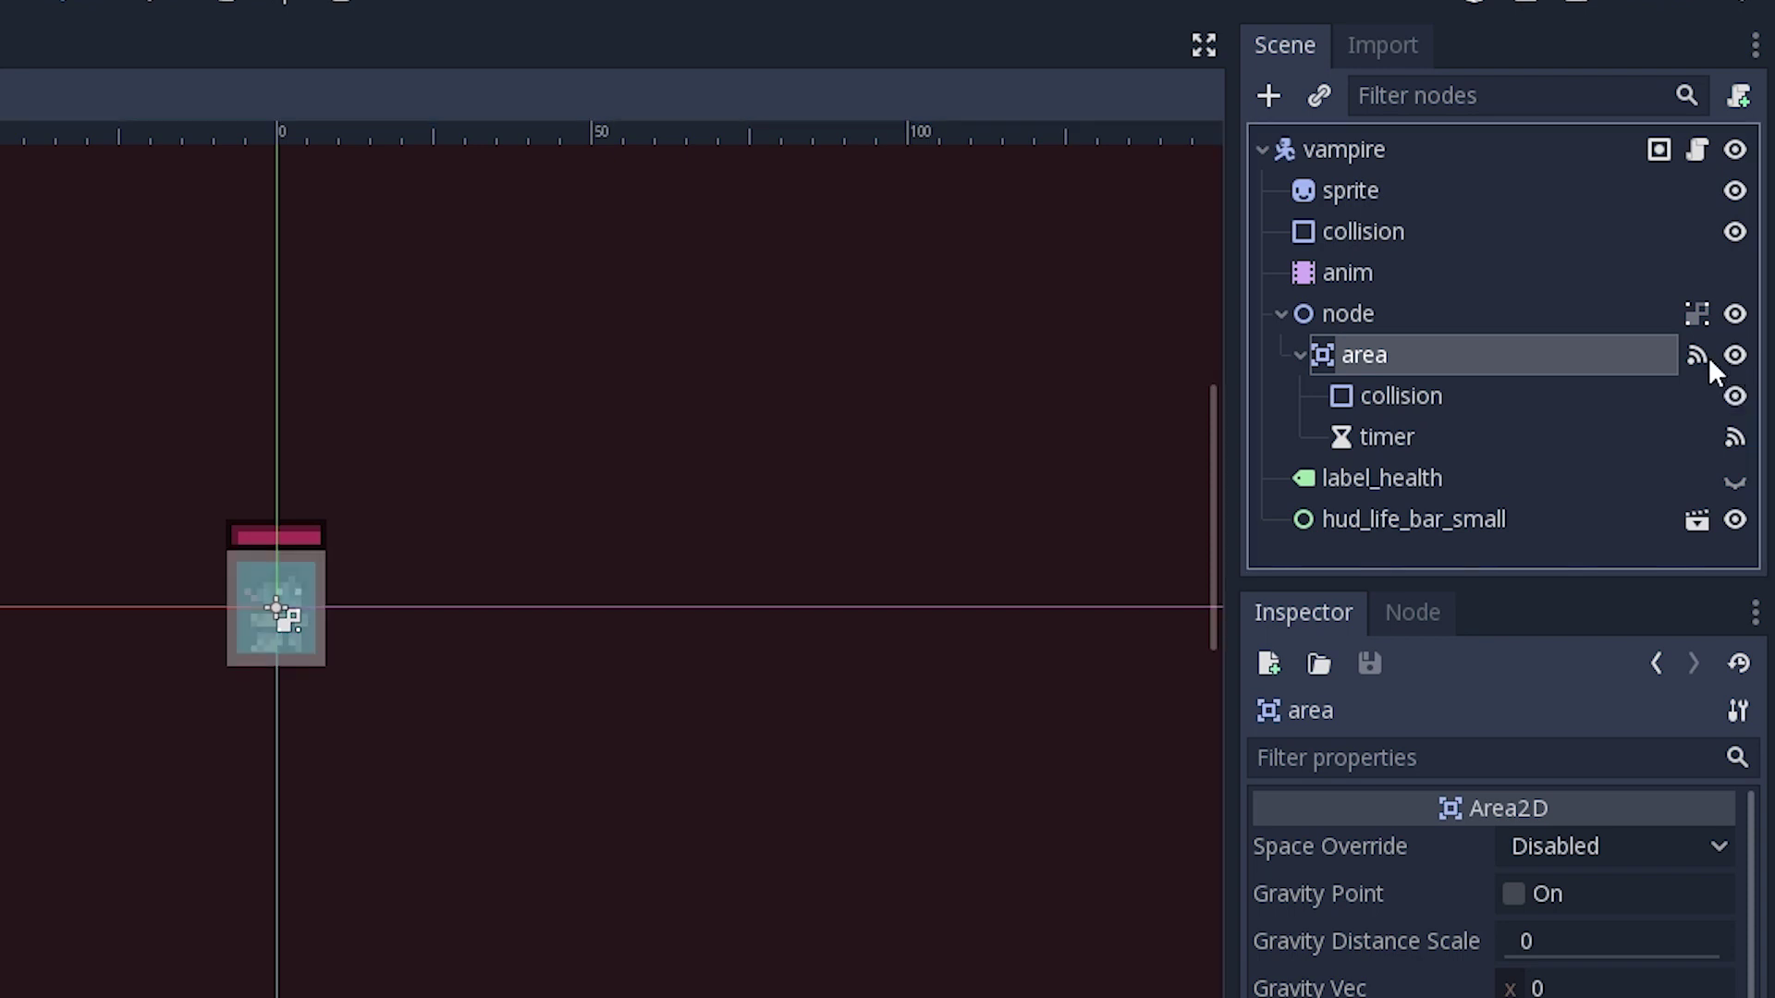
pyautogui.click(1460, 400)
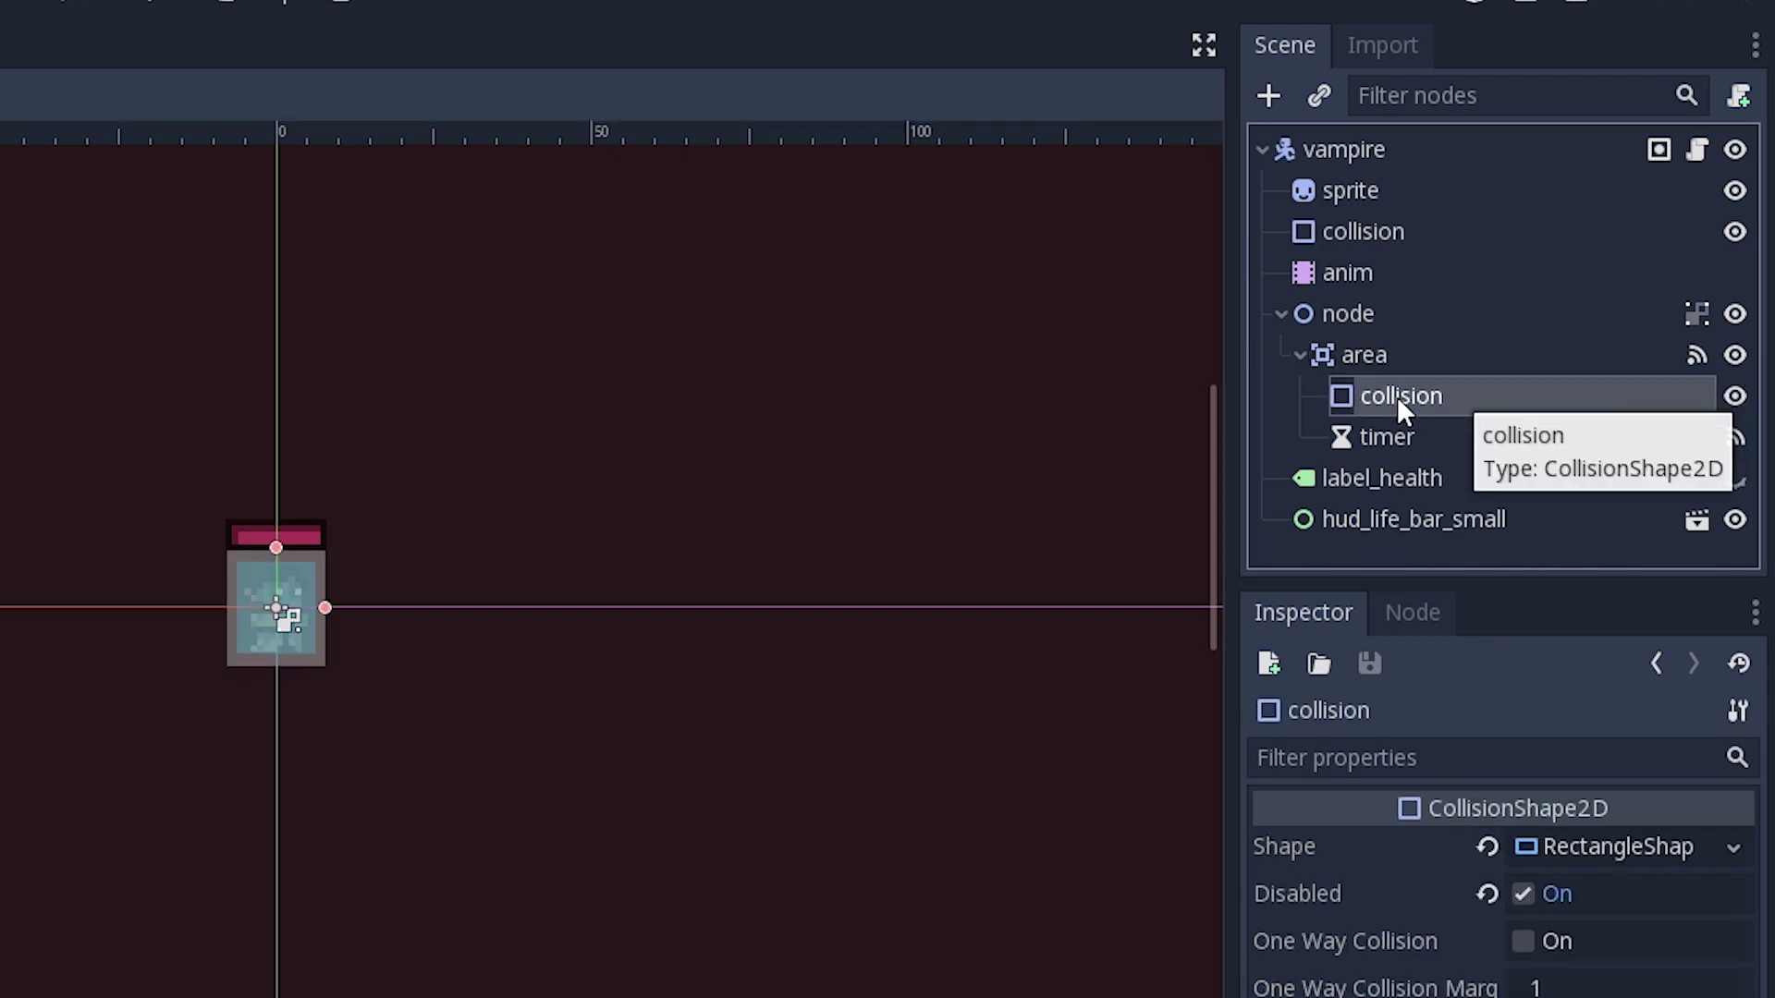
pyautogui.click(1368, 437)
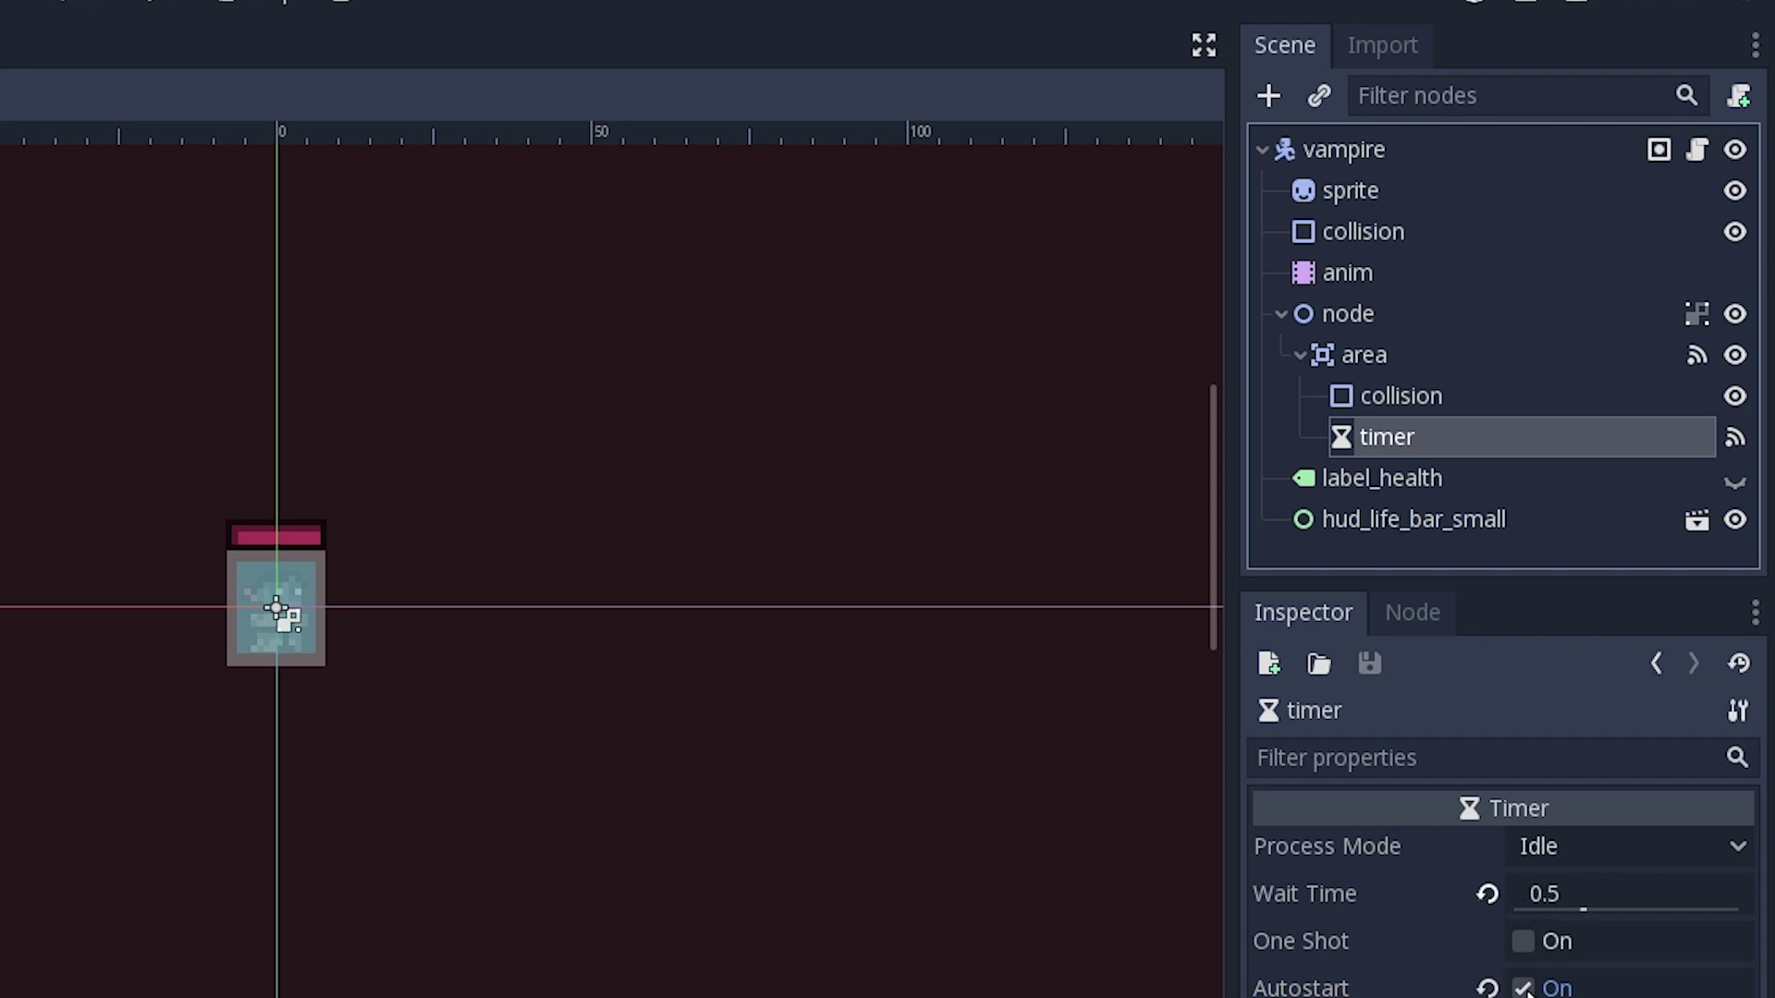
pyautogui.click(1412, 612)
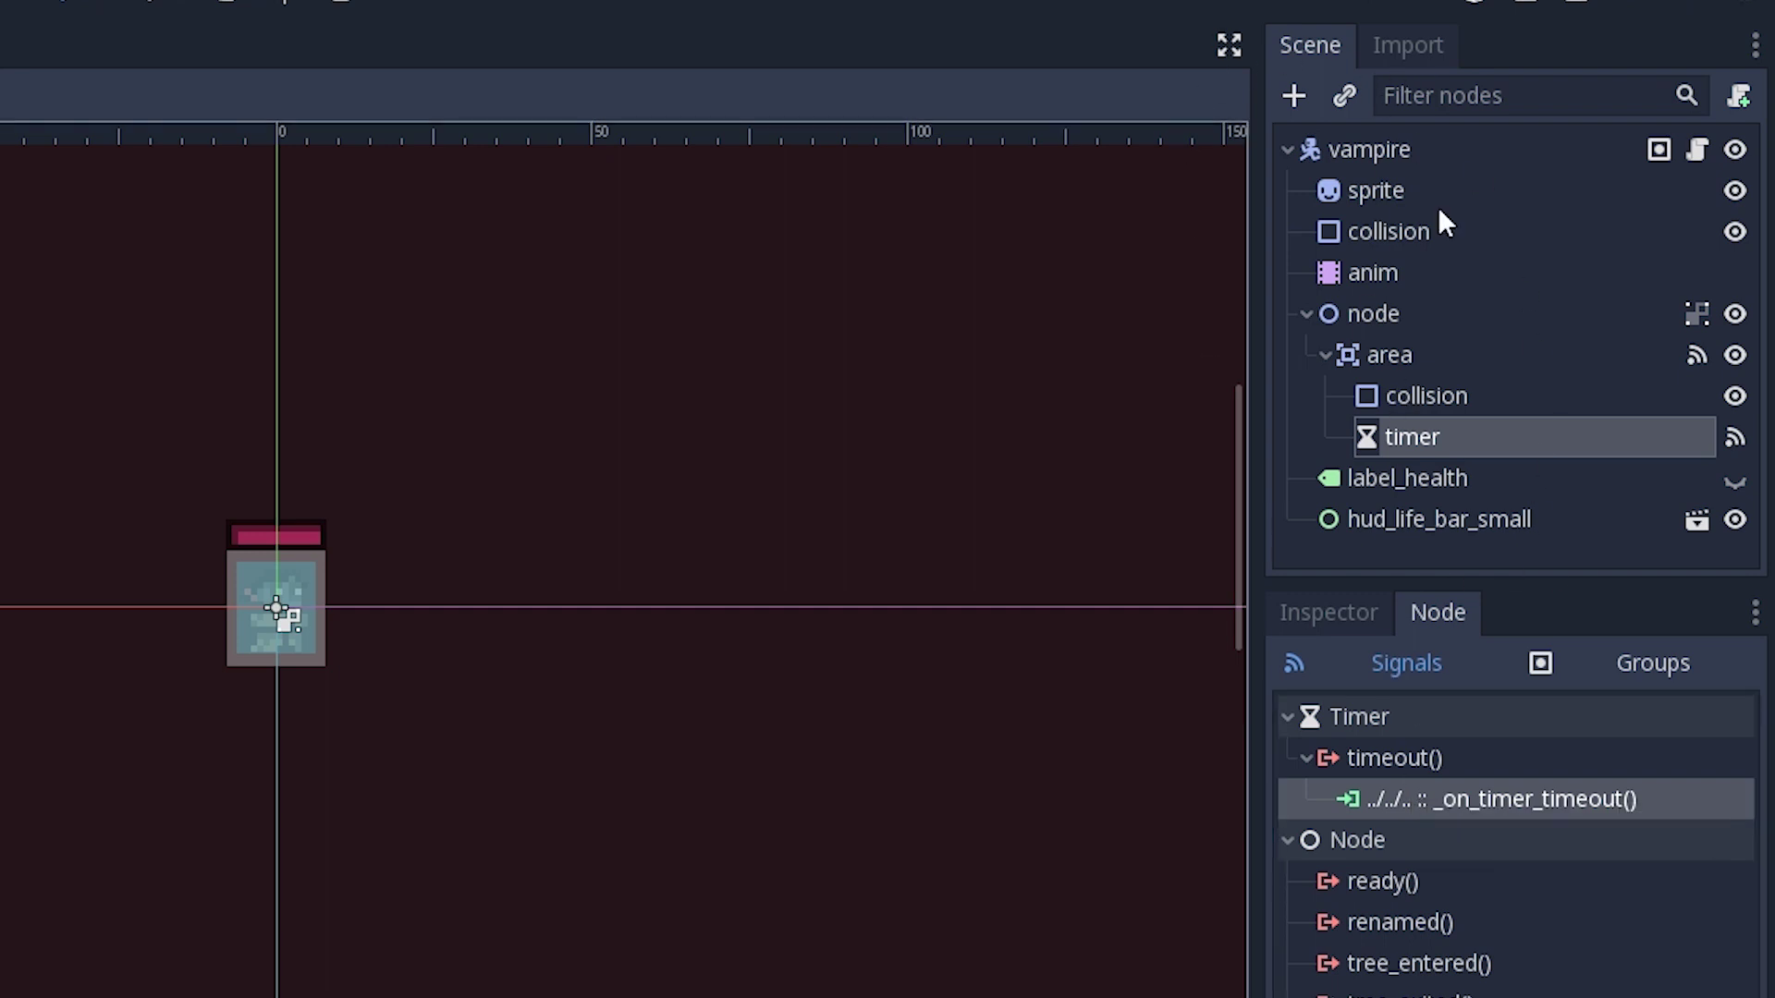
pyautogui.click(1327, 618)
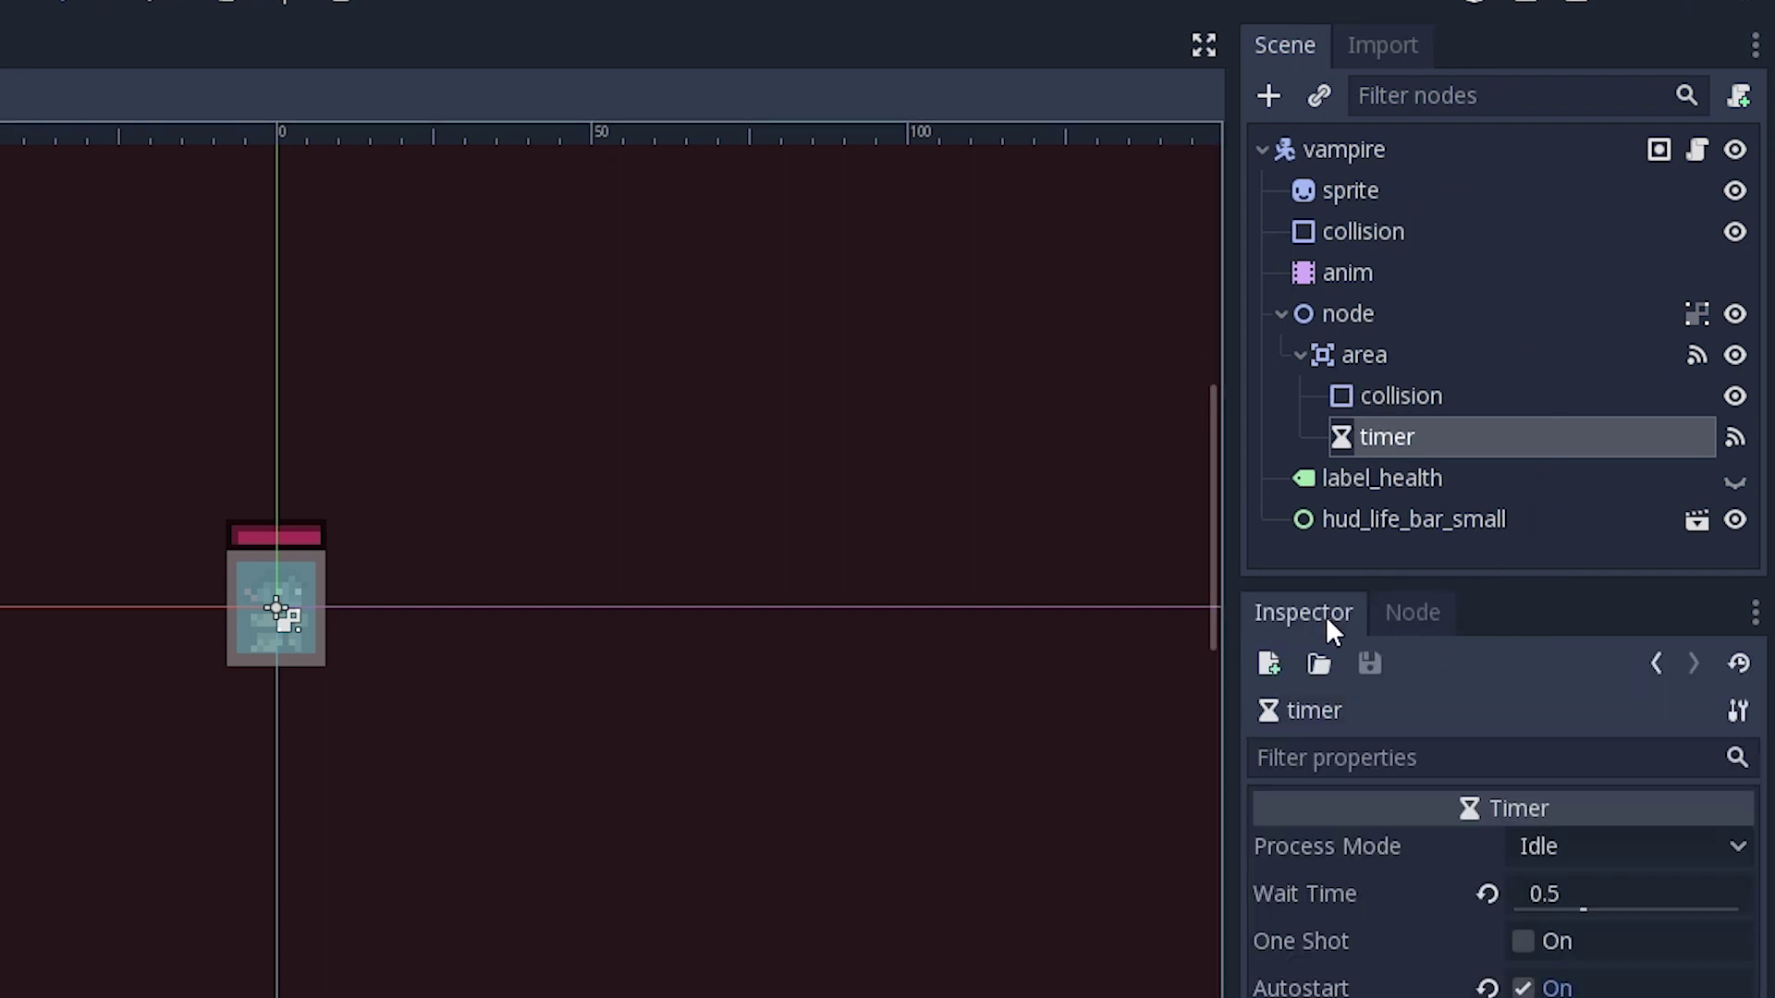
pyautogui.click(1360, 432)
pyautogui.click(1419, 618)
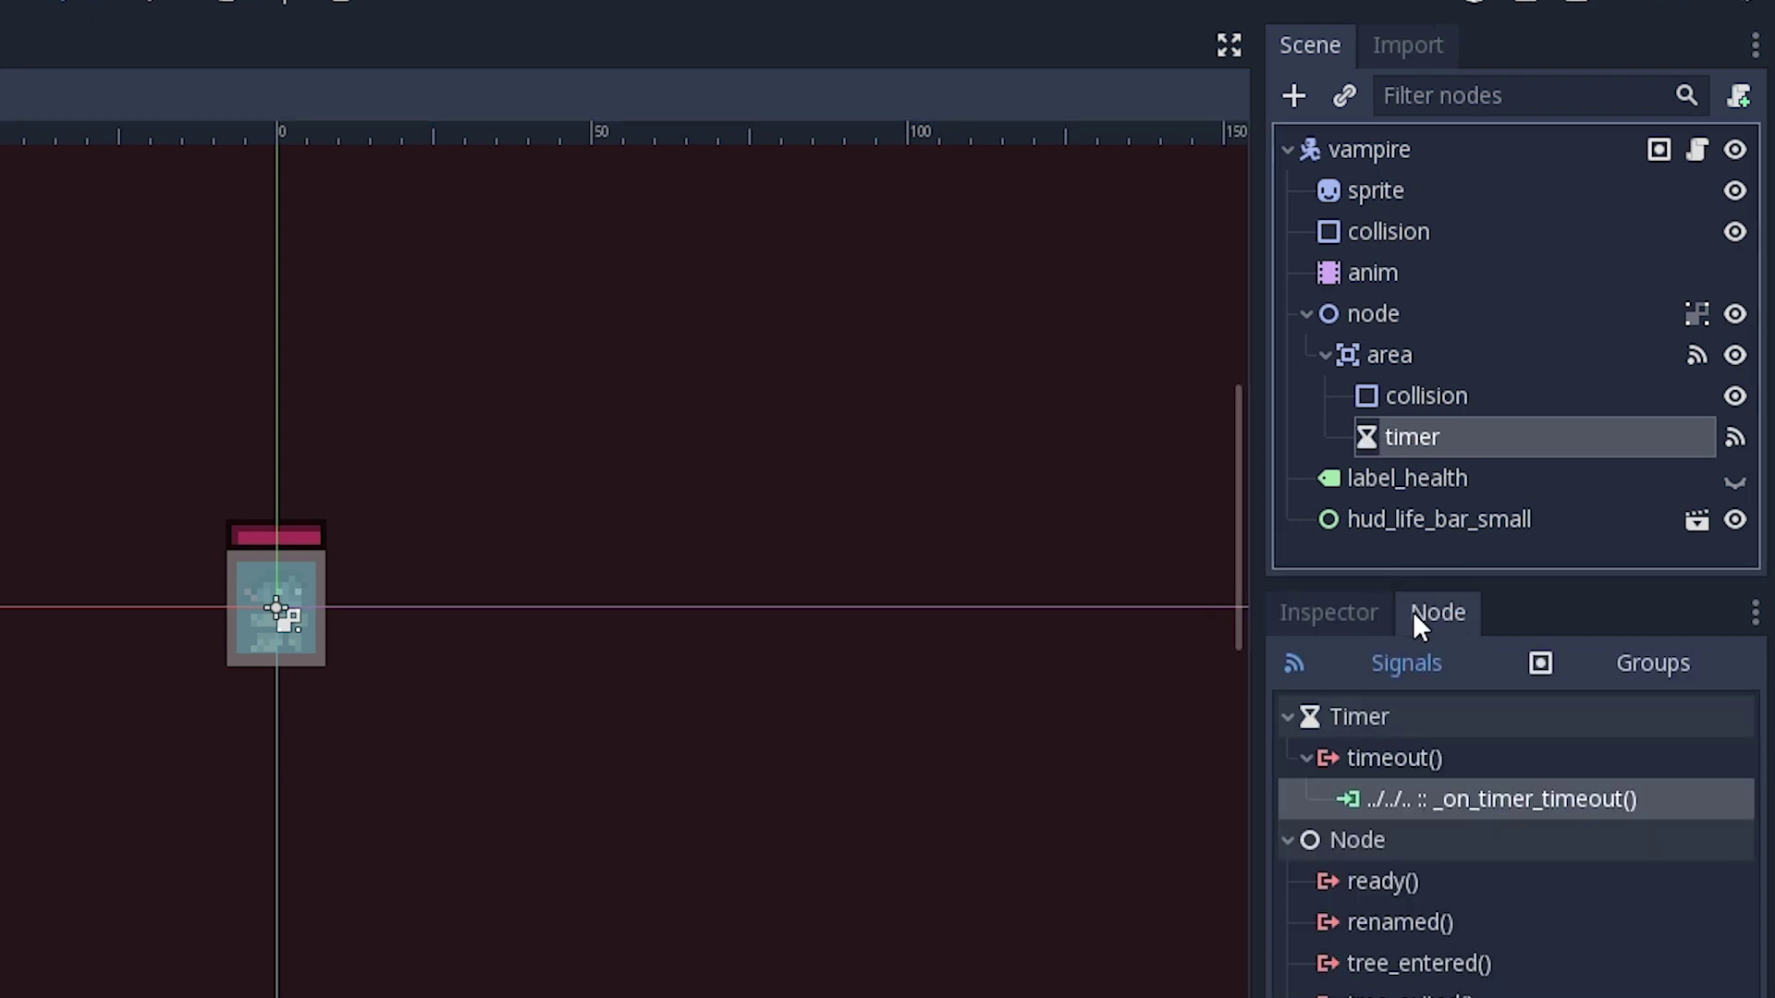
pyautogui.doubleClick(1372, 797)
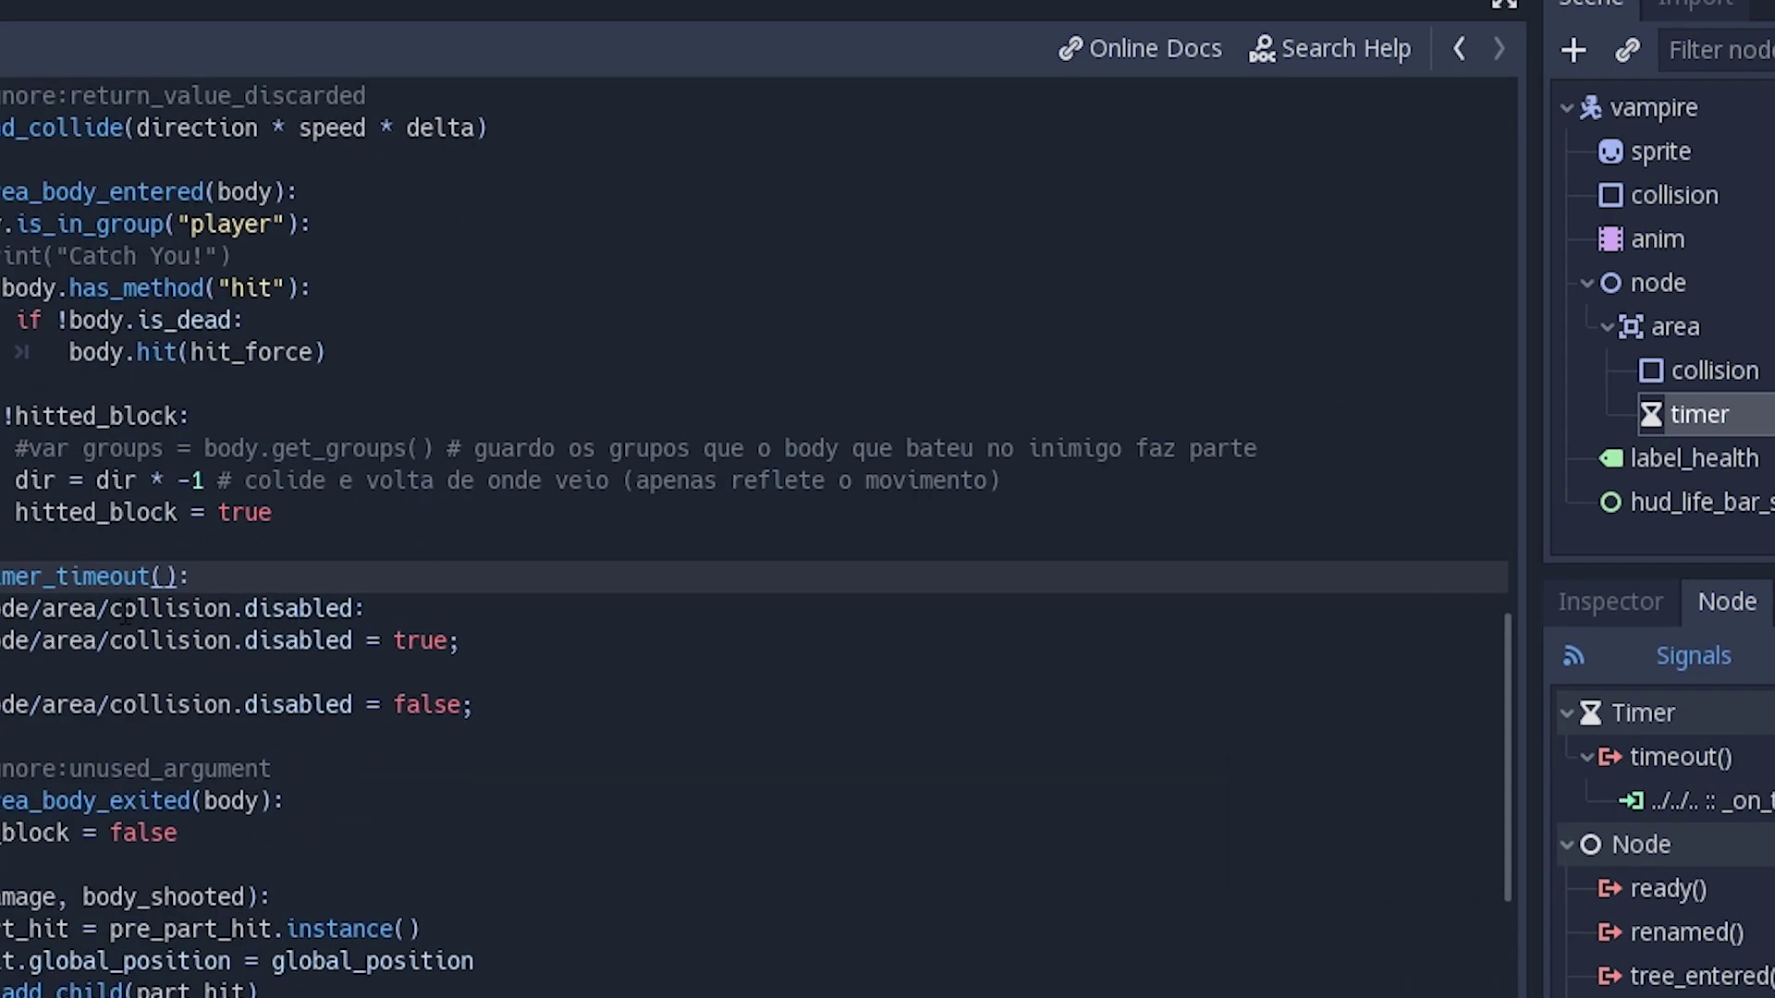
# Step: Review how _on_timer_timeout checks and toggles the area collision's disabled flag
pyautogui.click(125, 610)
pyautogui.press('Down')
pyautogui.press('Down')
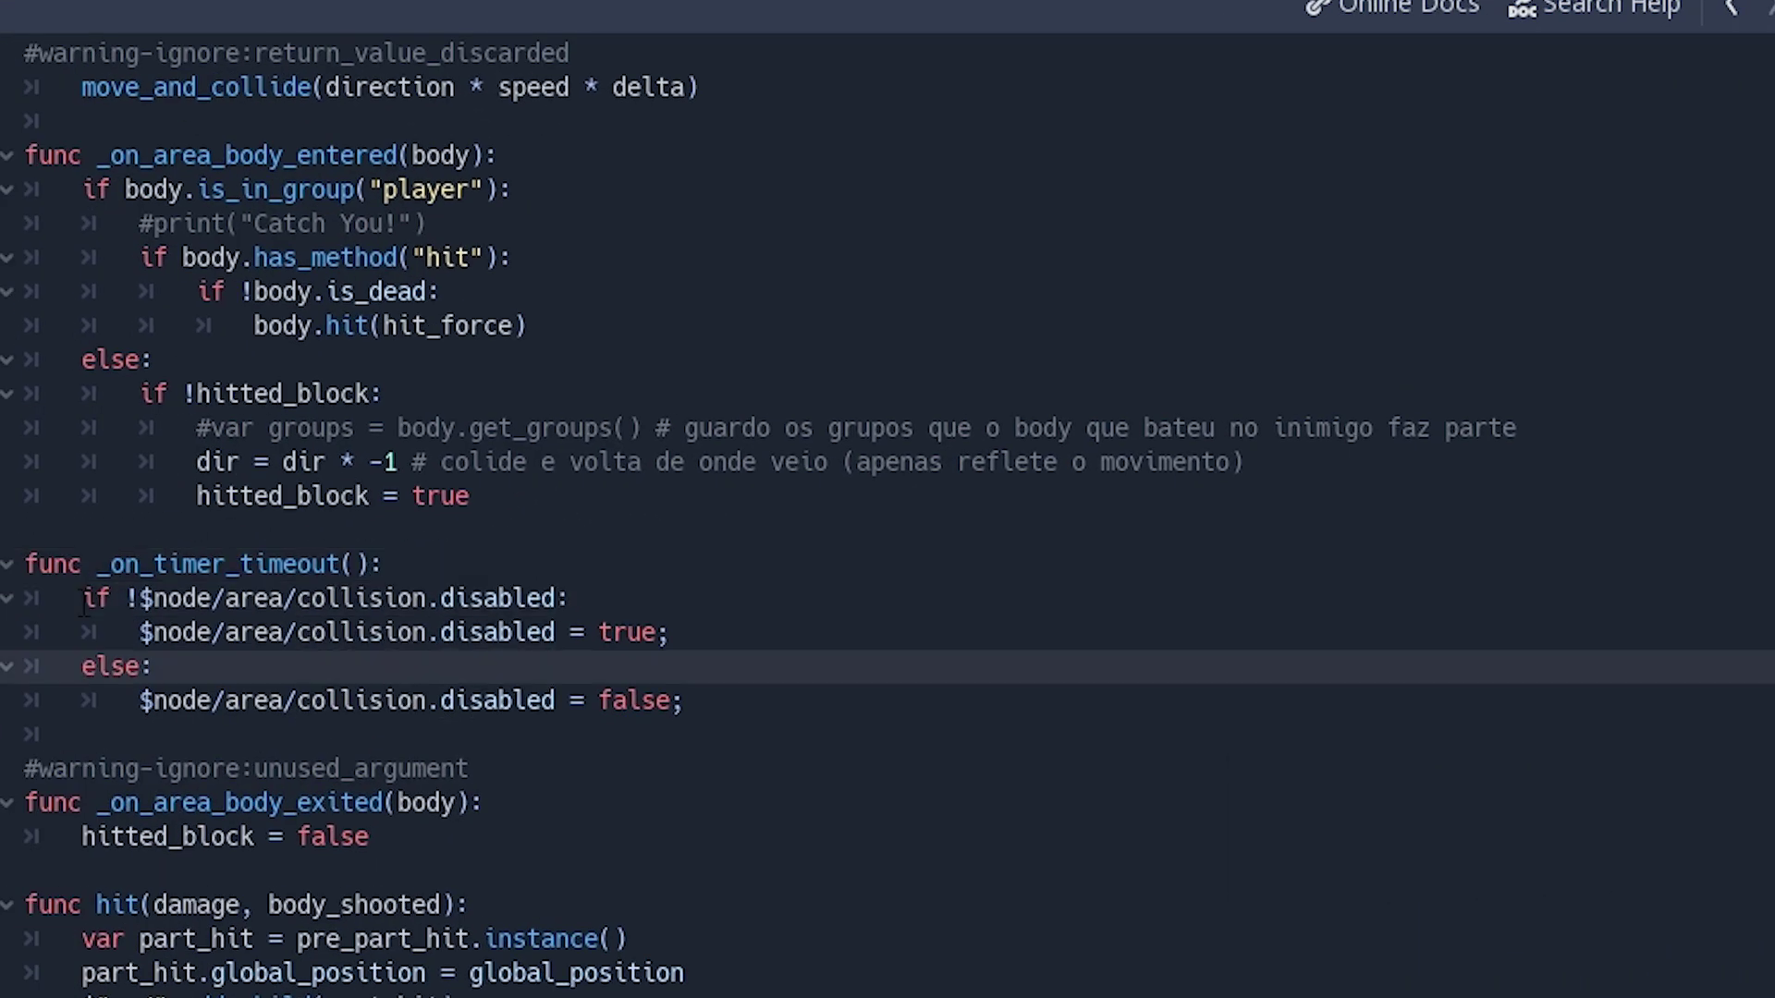
pyautogui.moveTo(83, 605); pyautogui.dragTo(952, 615)
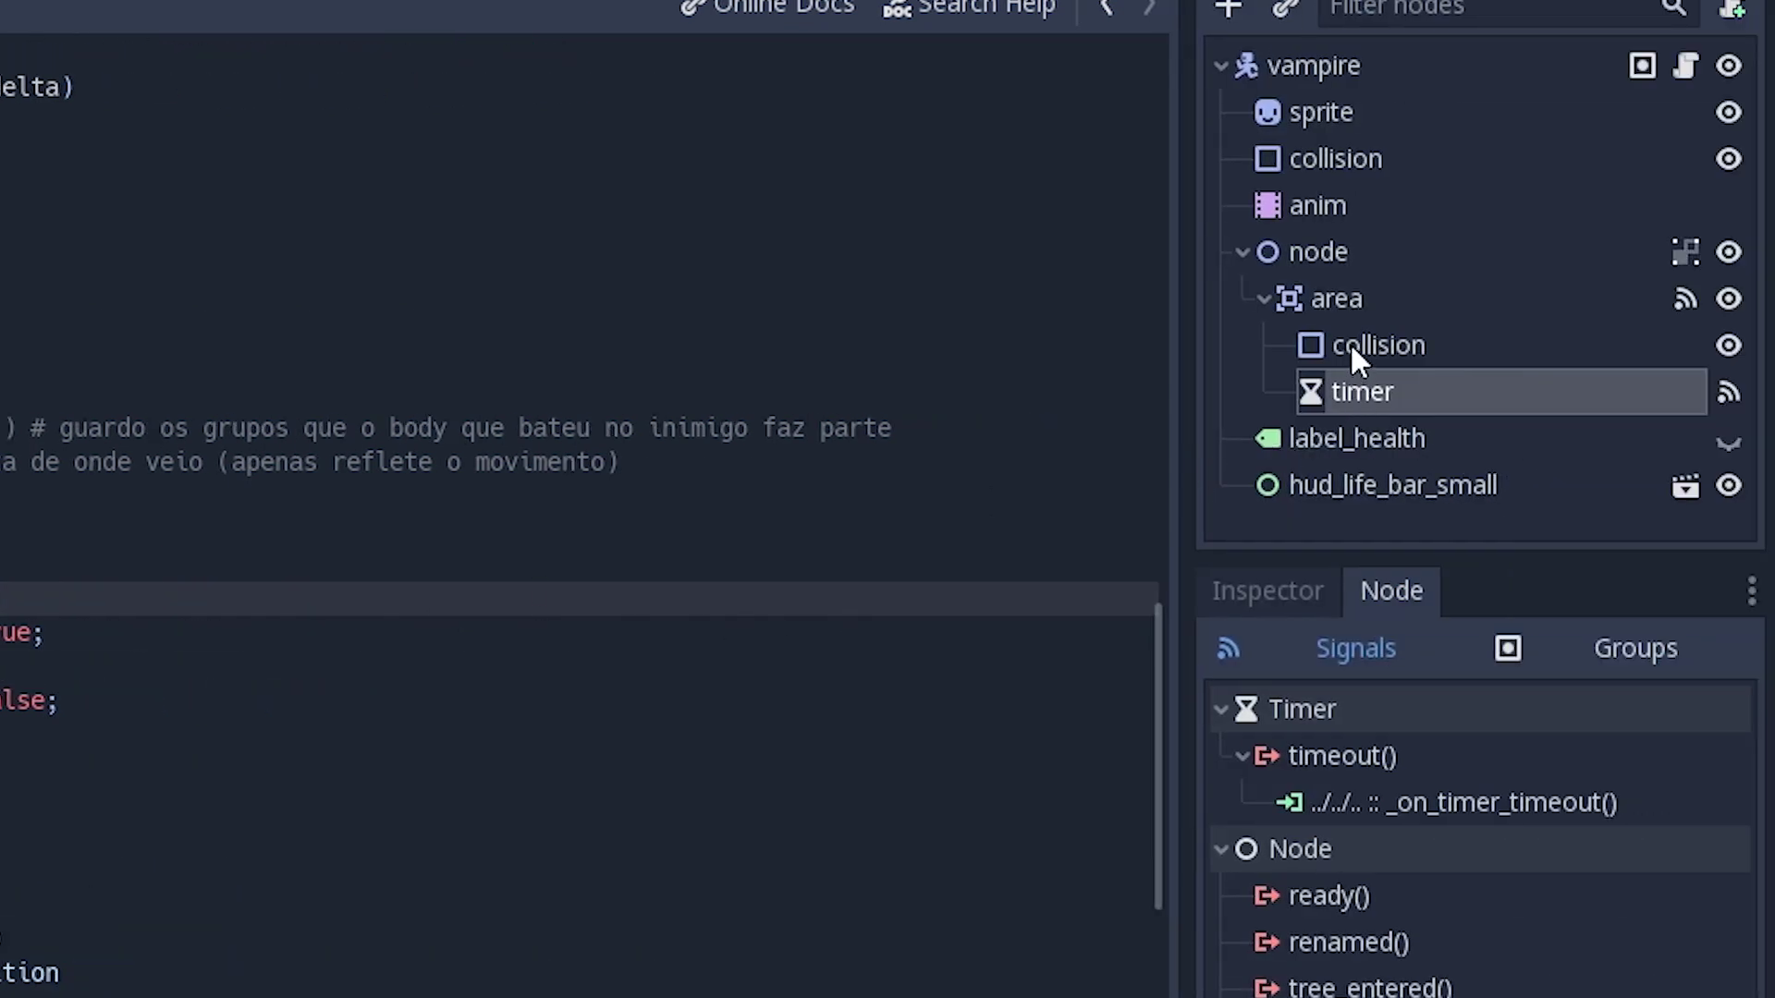
pyautogui.click(1357, 356)
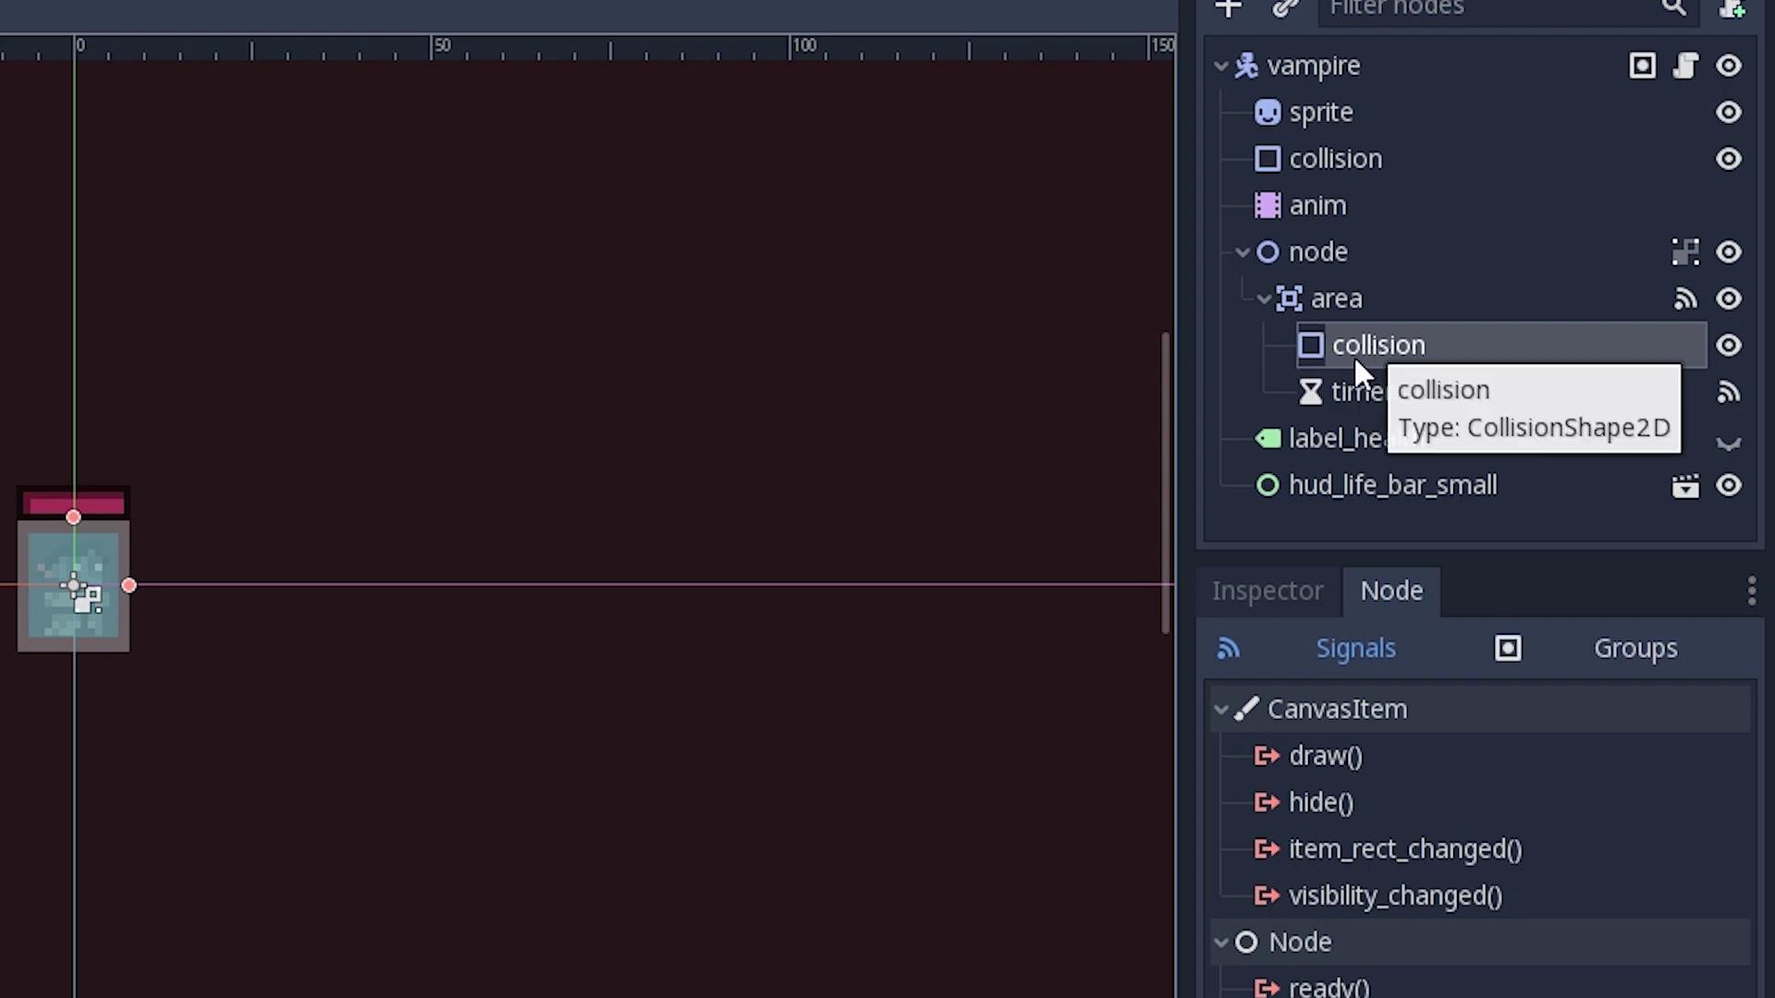
pyautogui.hotkey('ctrl', 'F3')
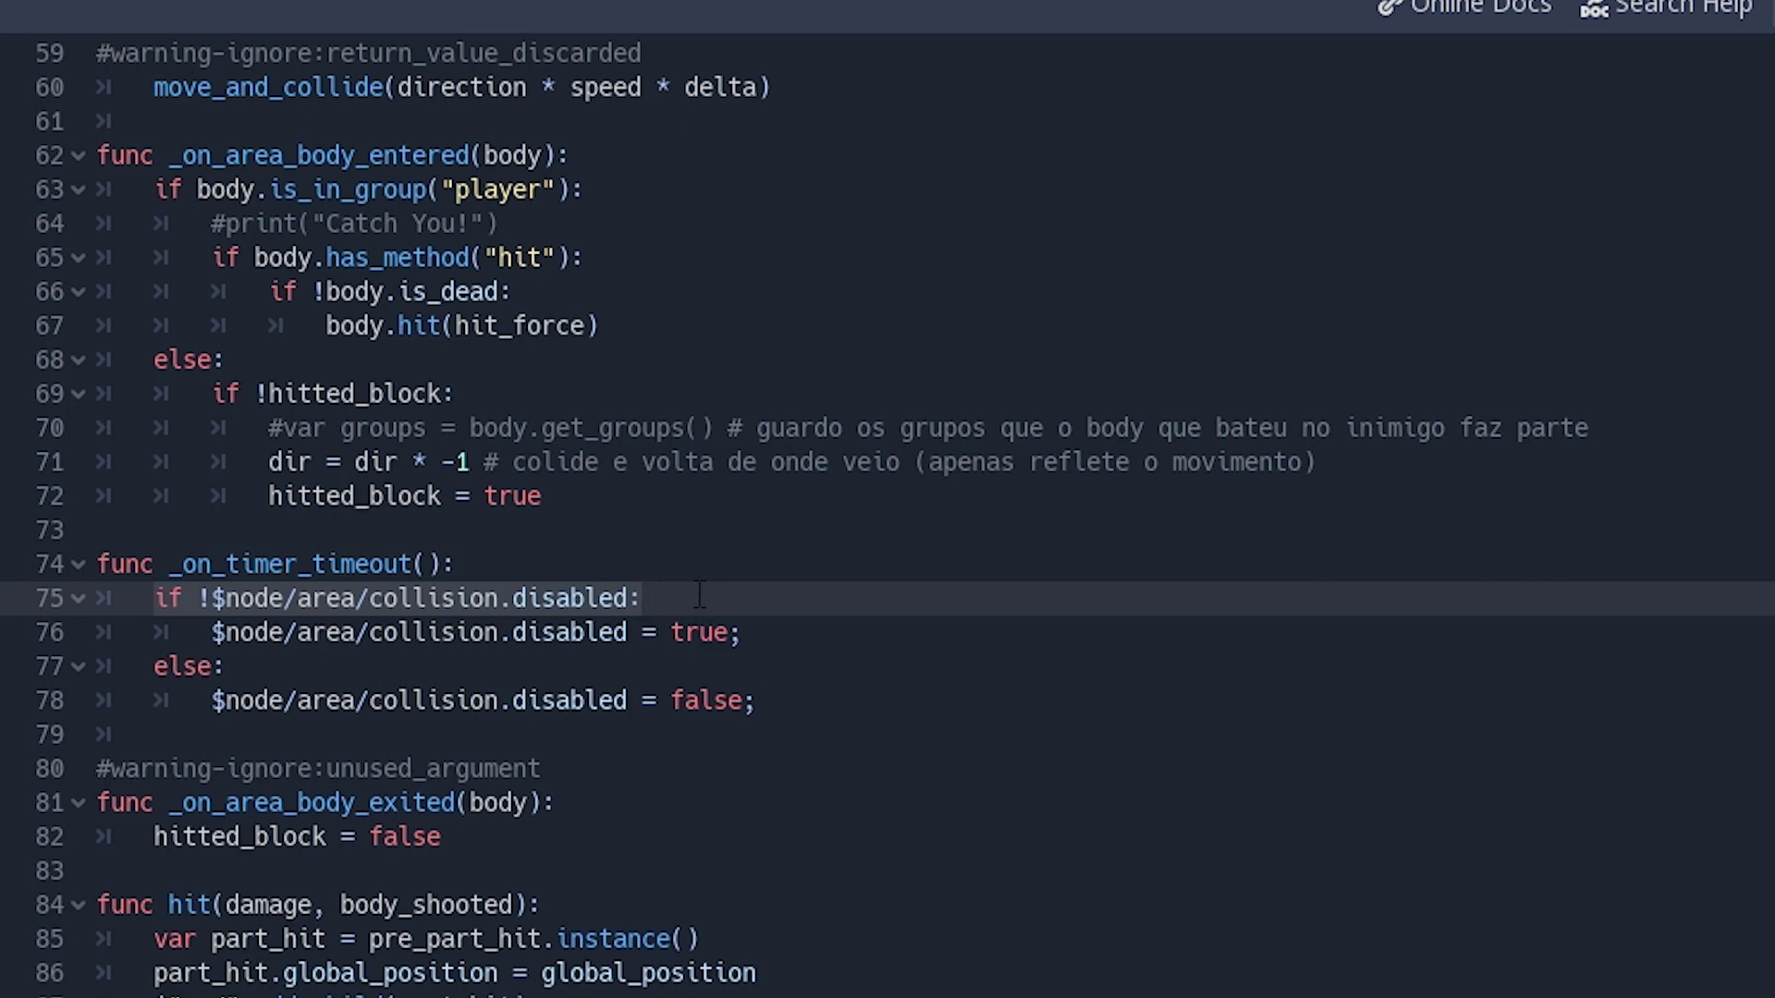
pyautogui.moveTo(640, 598); pyautogui.dragTo(131, 611)
pyautogui.moveTo(211, 633); pyautogui.dragTo(784, 633)
pyautogui.click(150, 666)
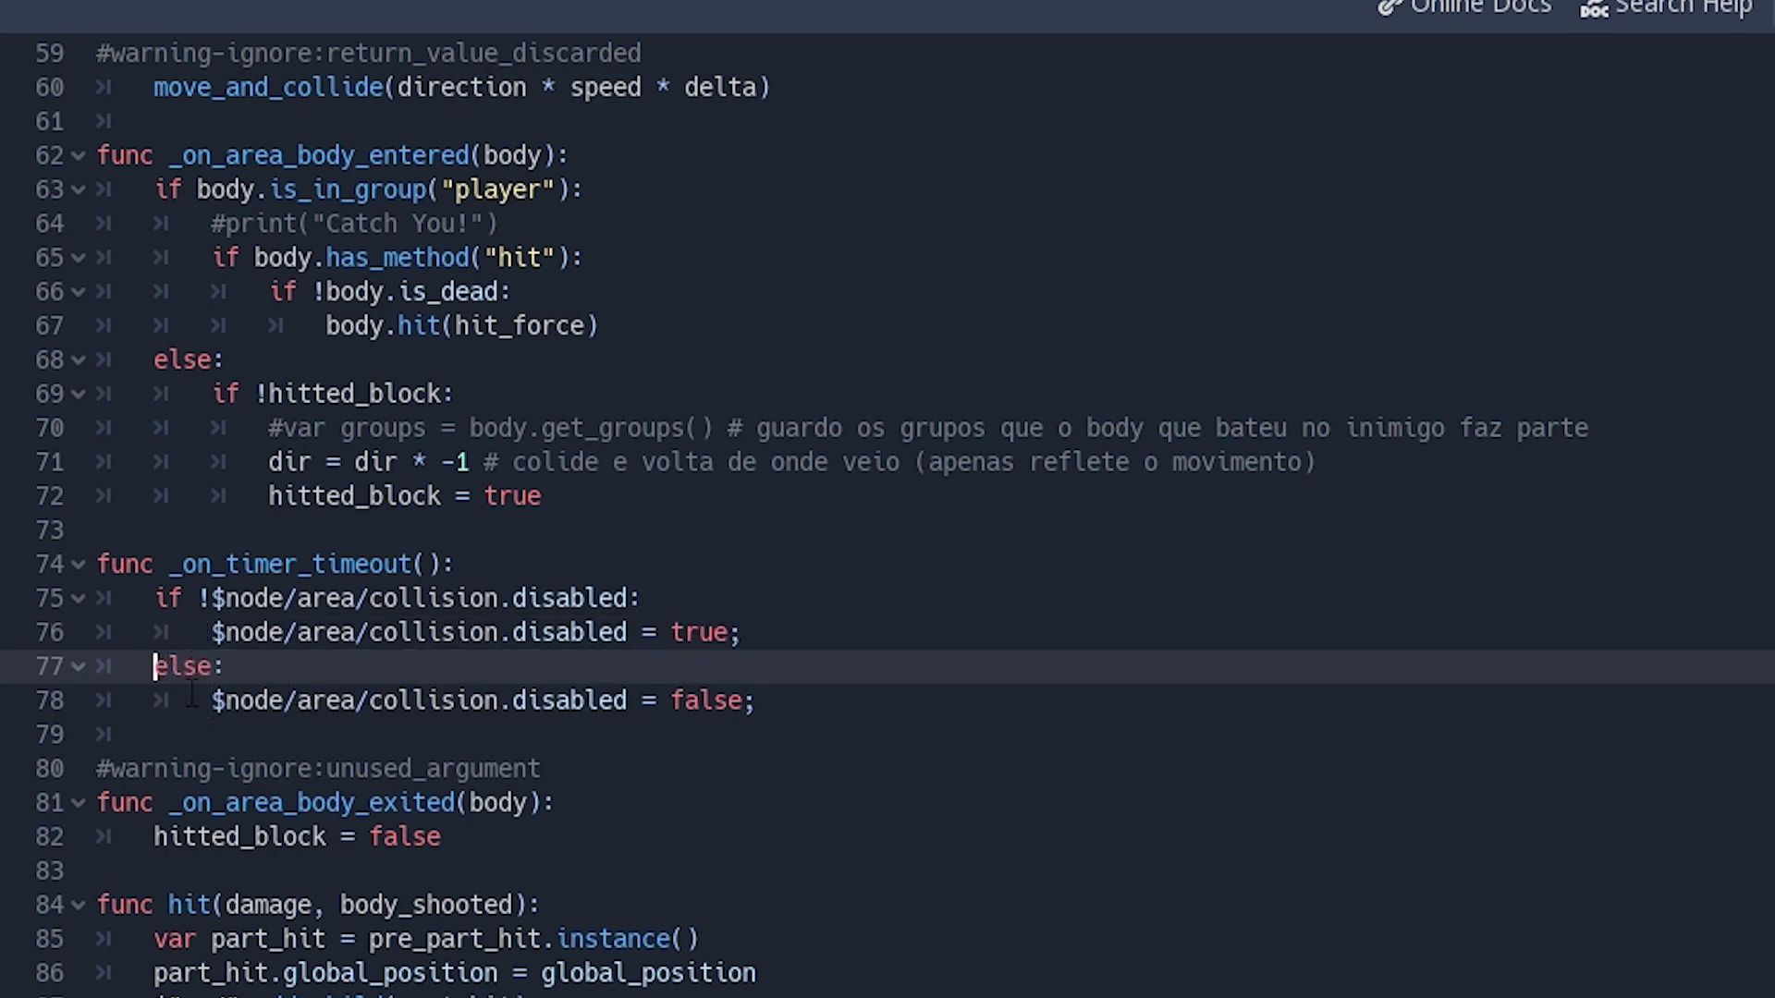
pyautogui.moveTo(209, 700); pyautogui.dragTo(795, 701)
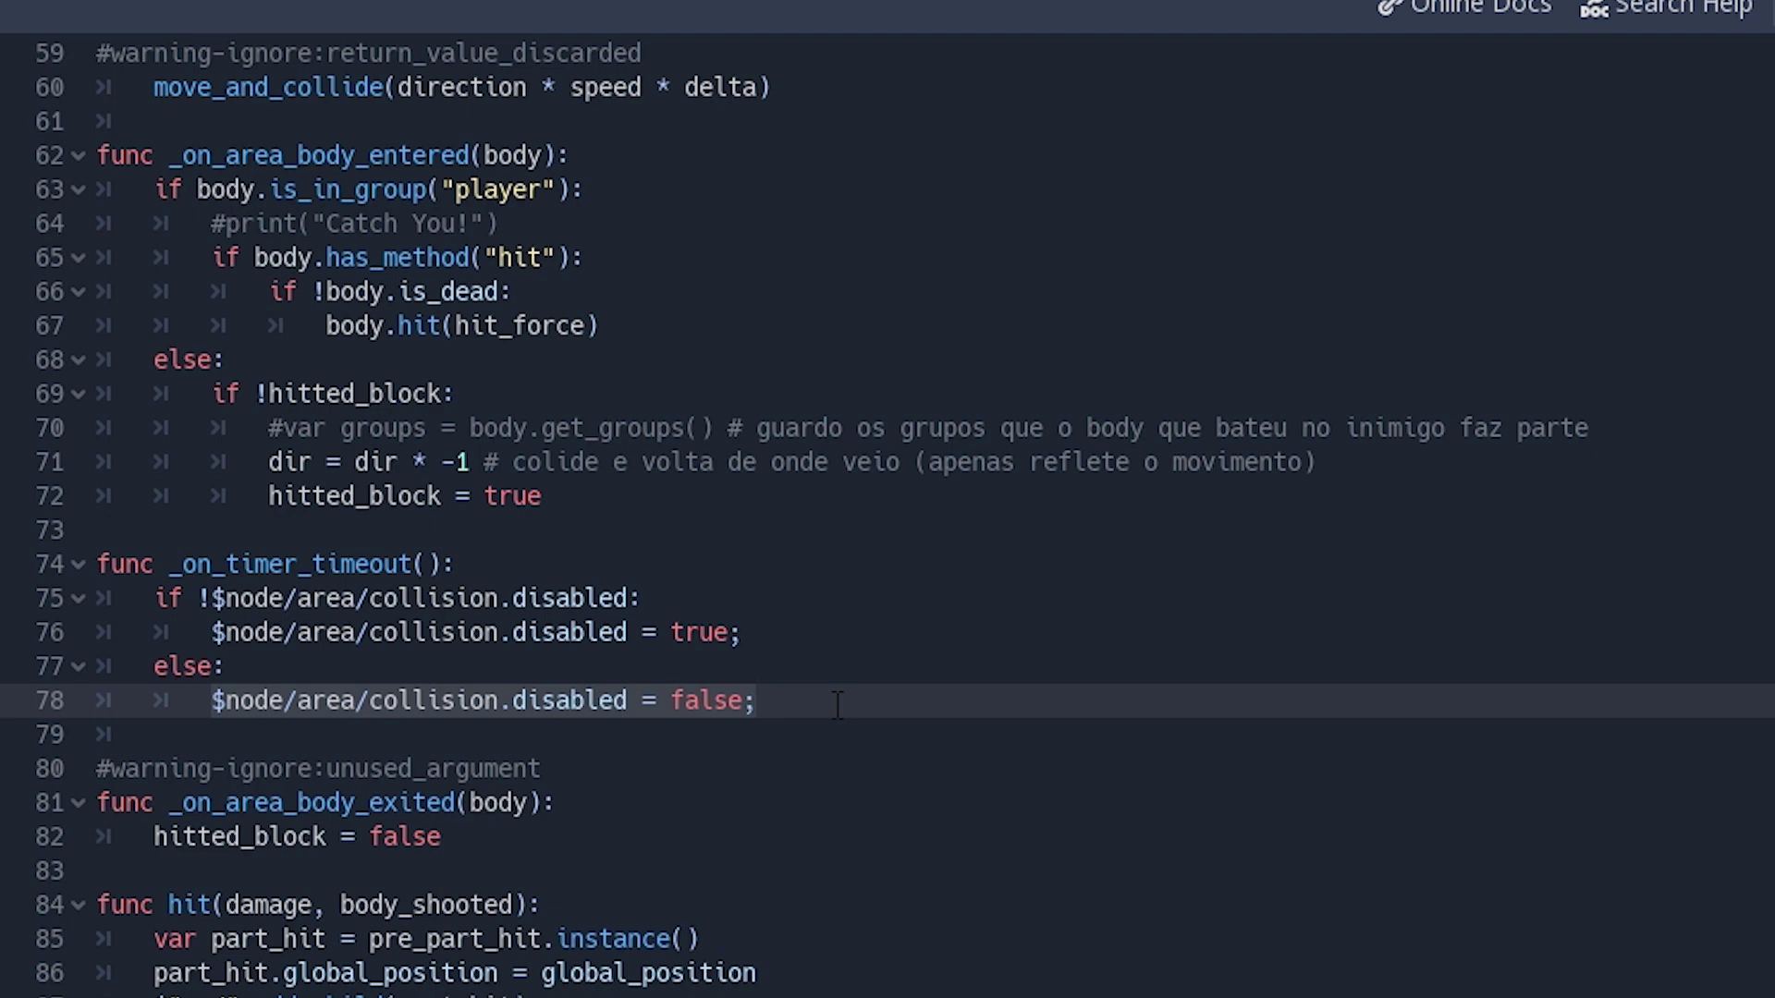
pyautogui.scroll(-2, 838, 706)
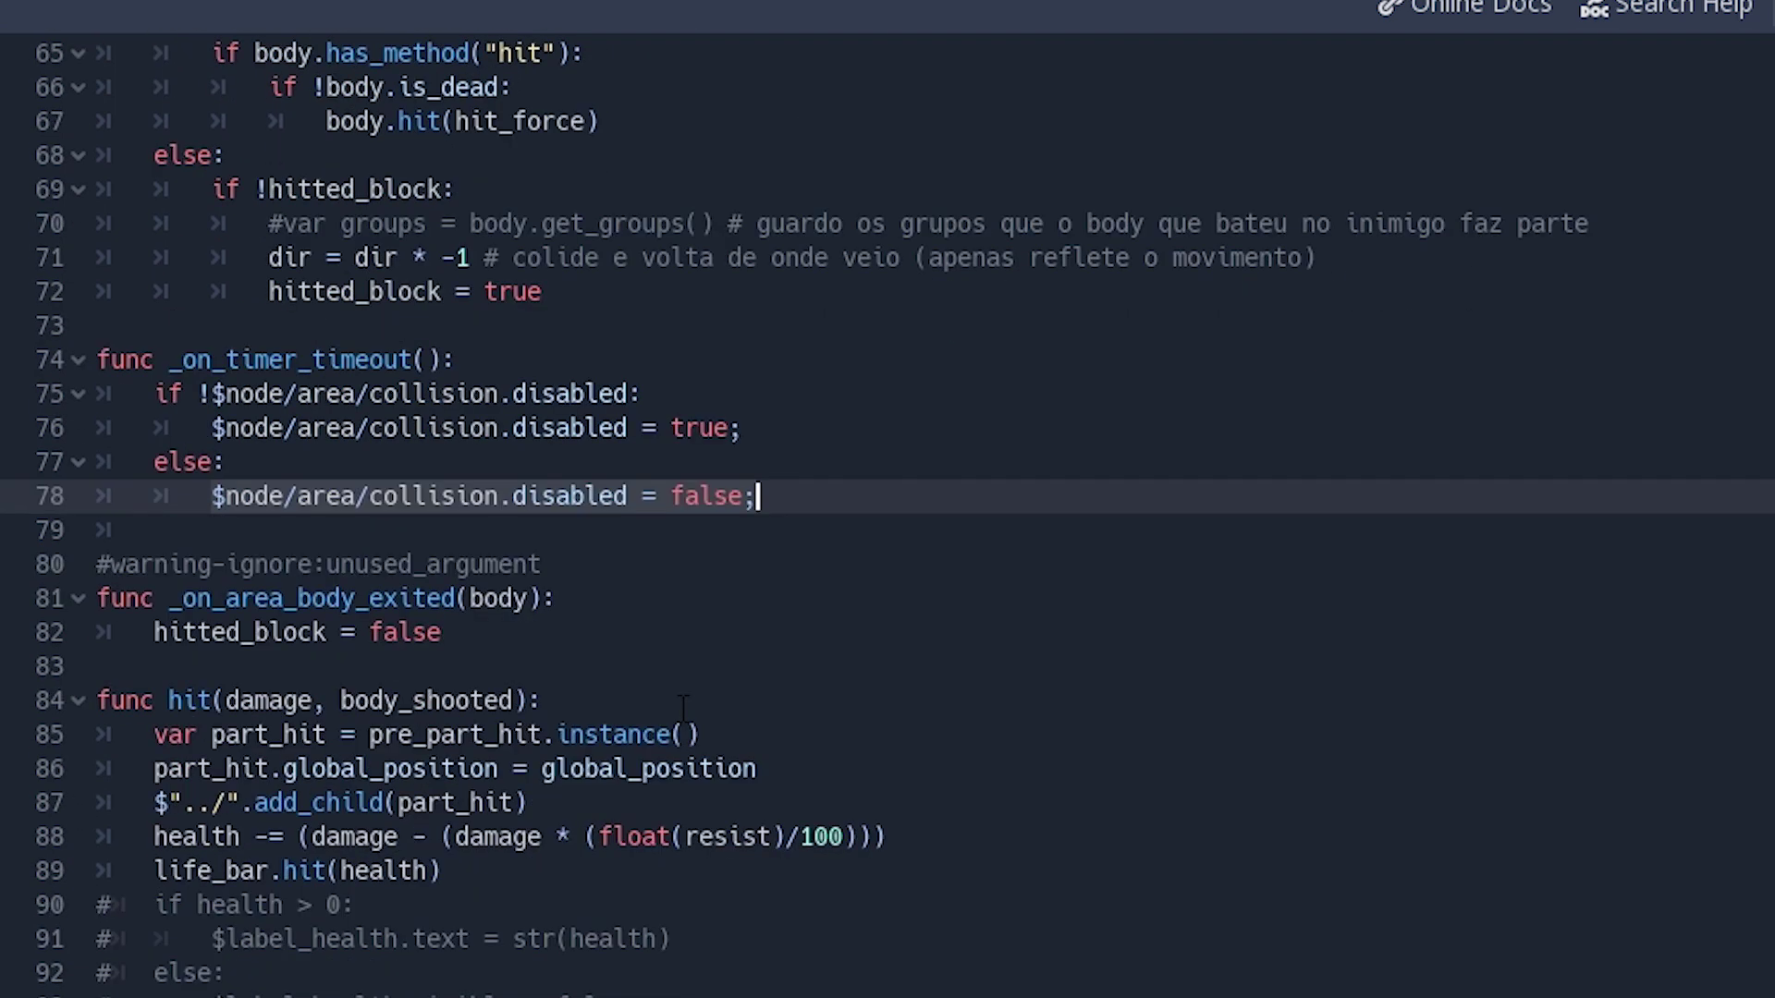
pyautogui.click(518, 361)
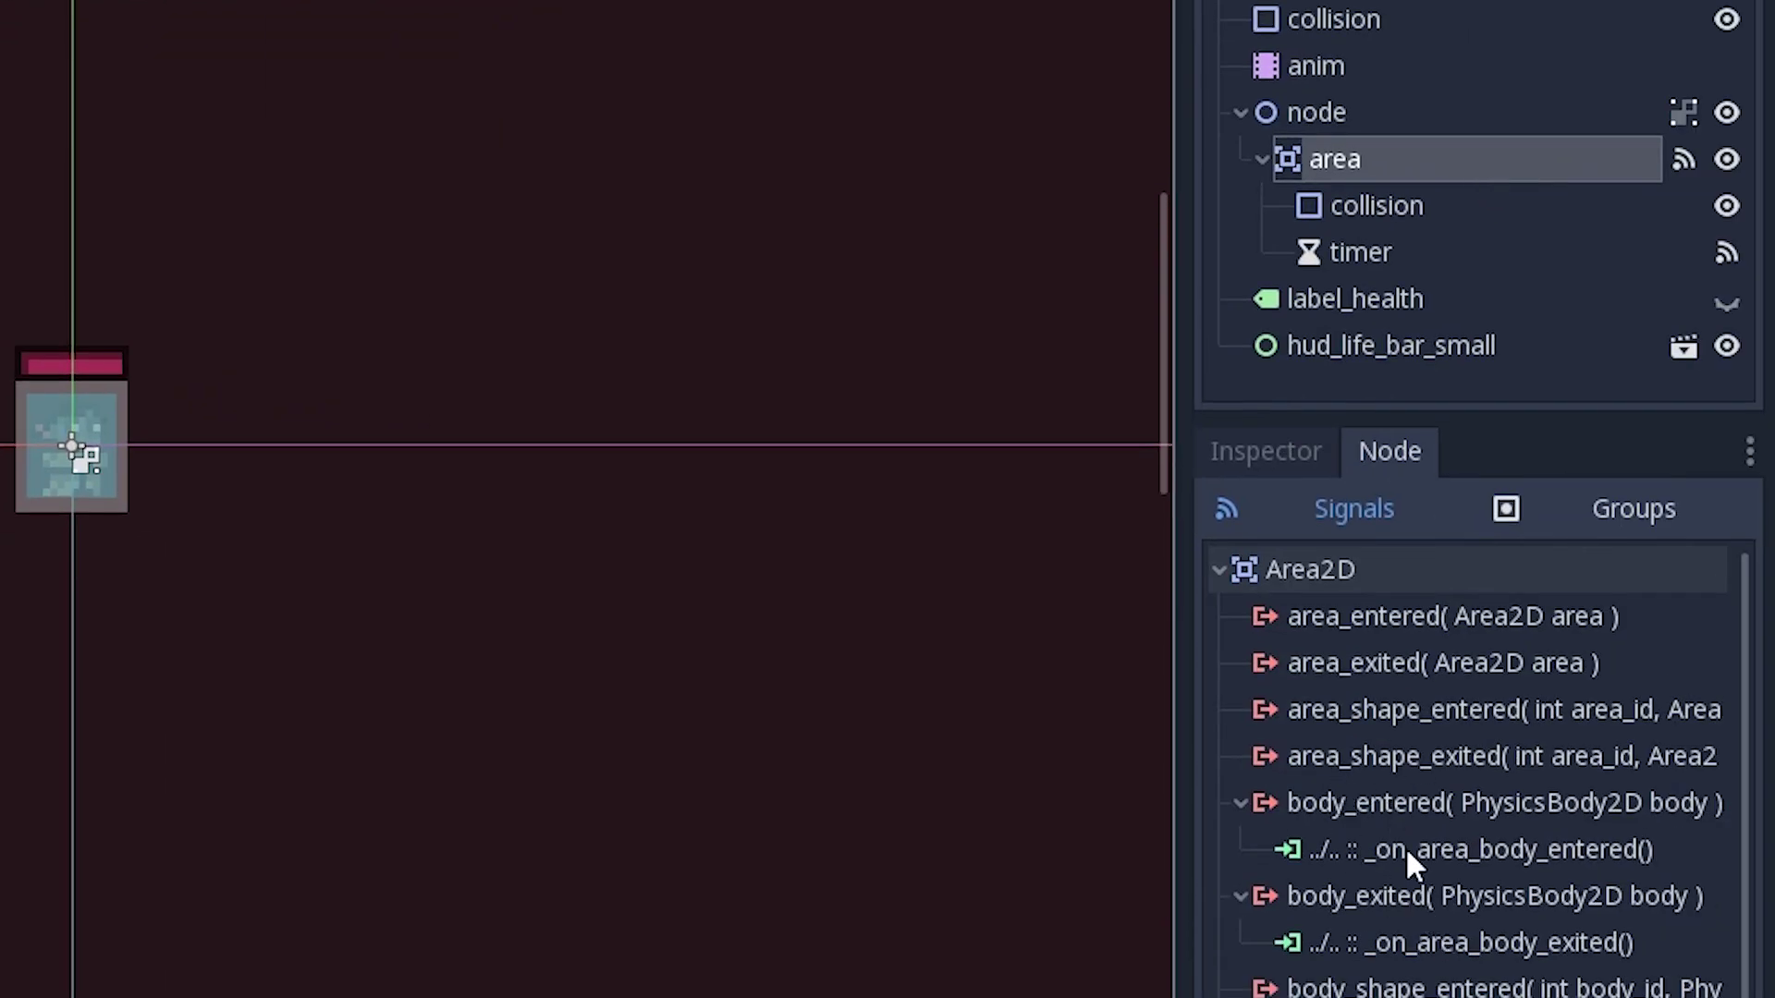
# Step: Open the _on_area_body_entered handler and examine its player group and has_method("hit") checks
pyautogui.doubleClick(1405, 845)
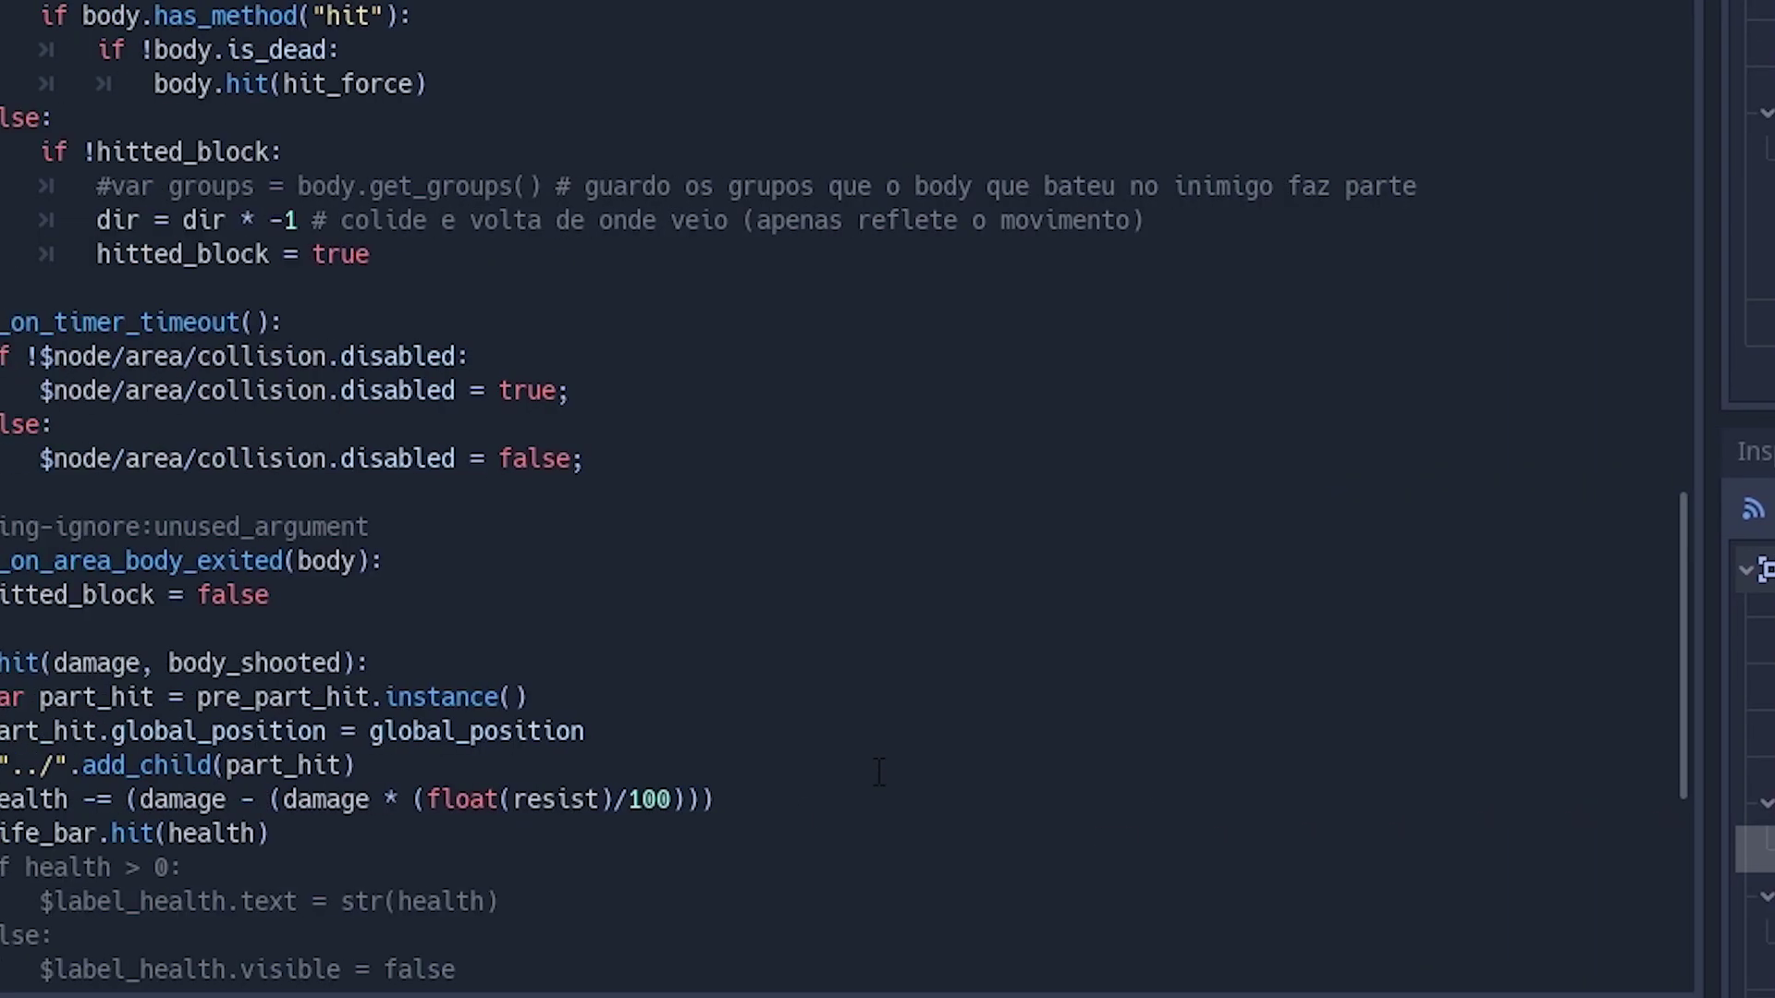
pyautogui.scroll(3, 1021, 740)
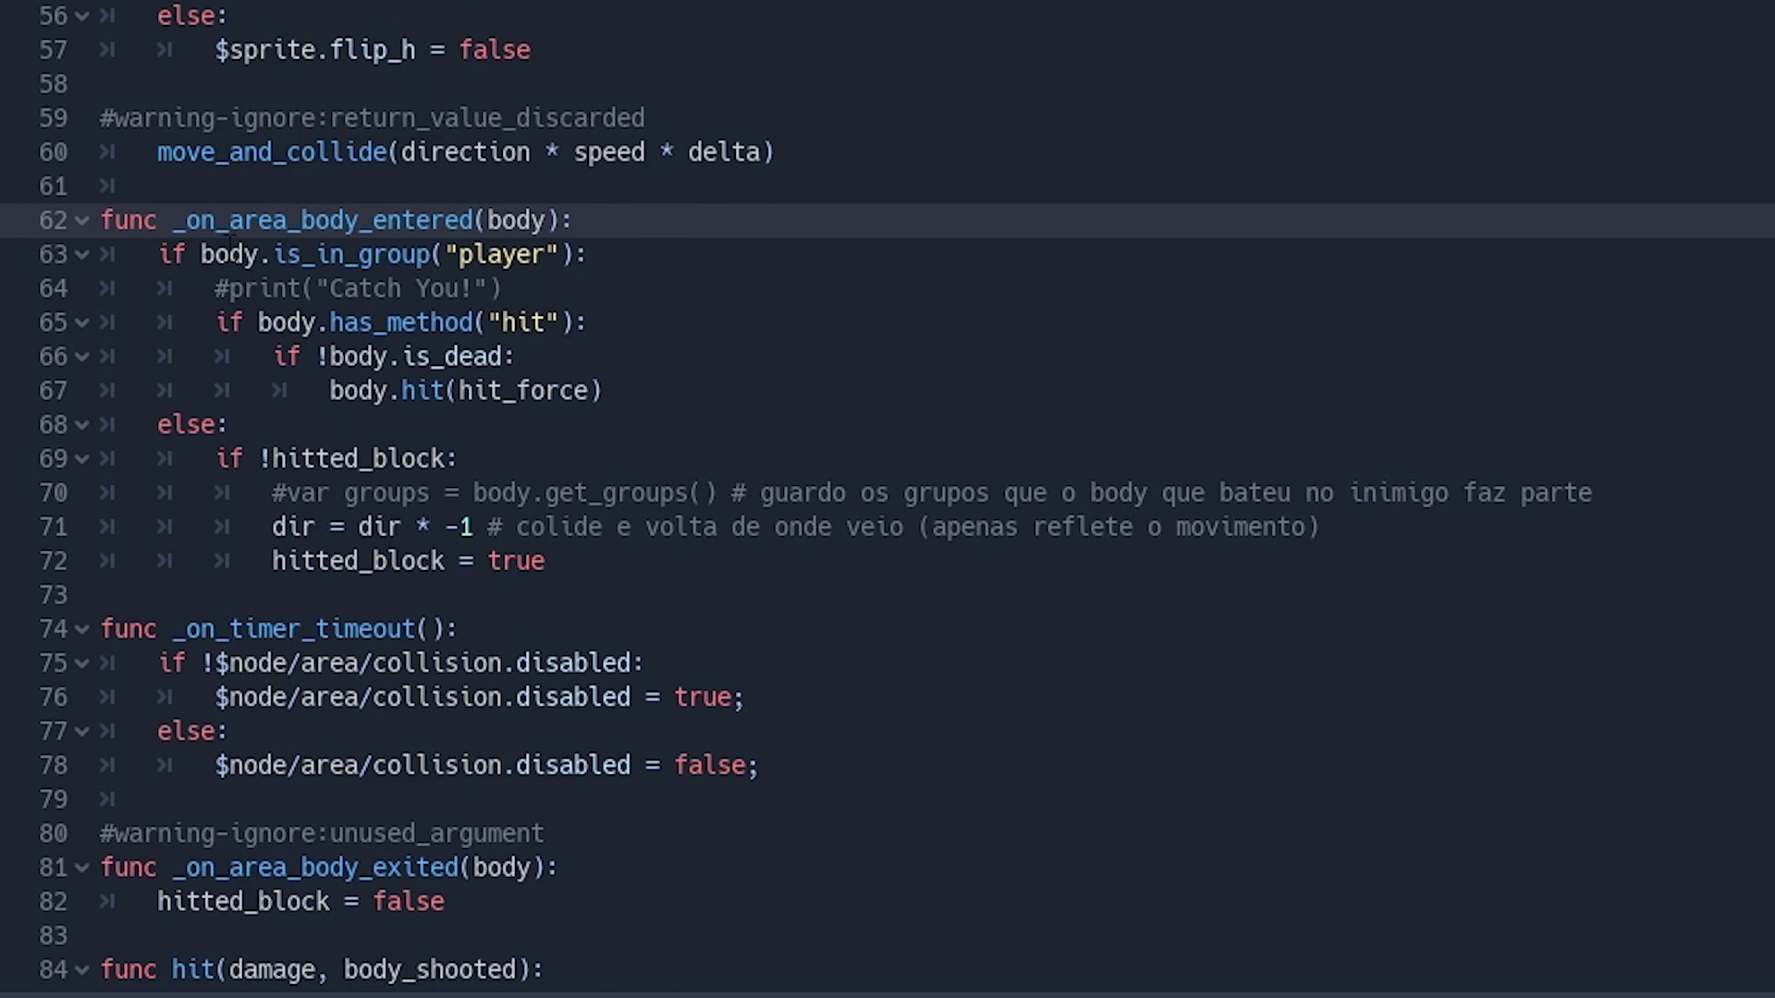
pyautogui.press('Down')
pyautogui.click(287, 323)
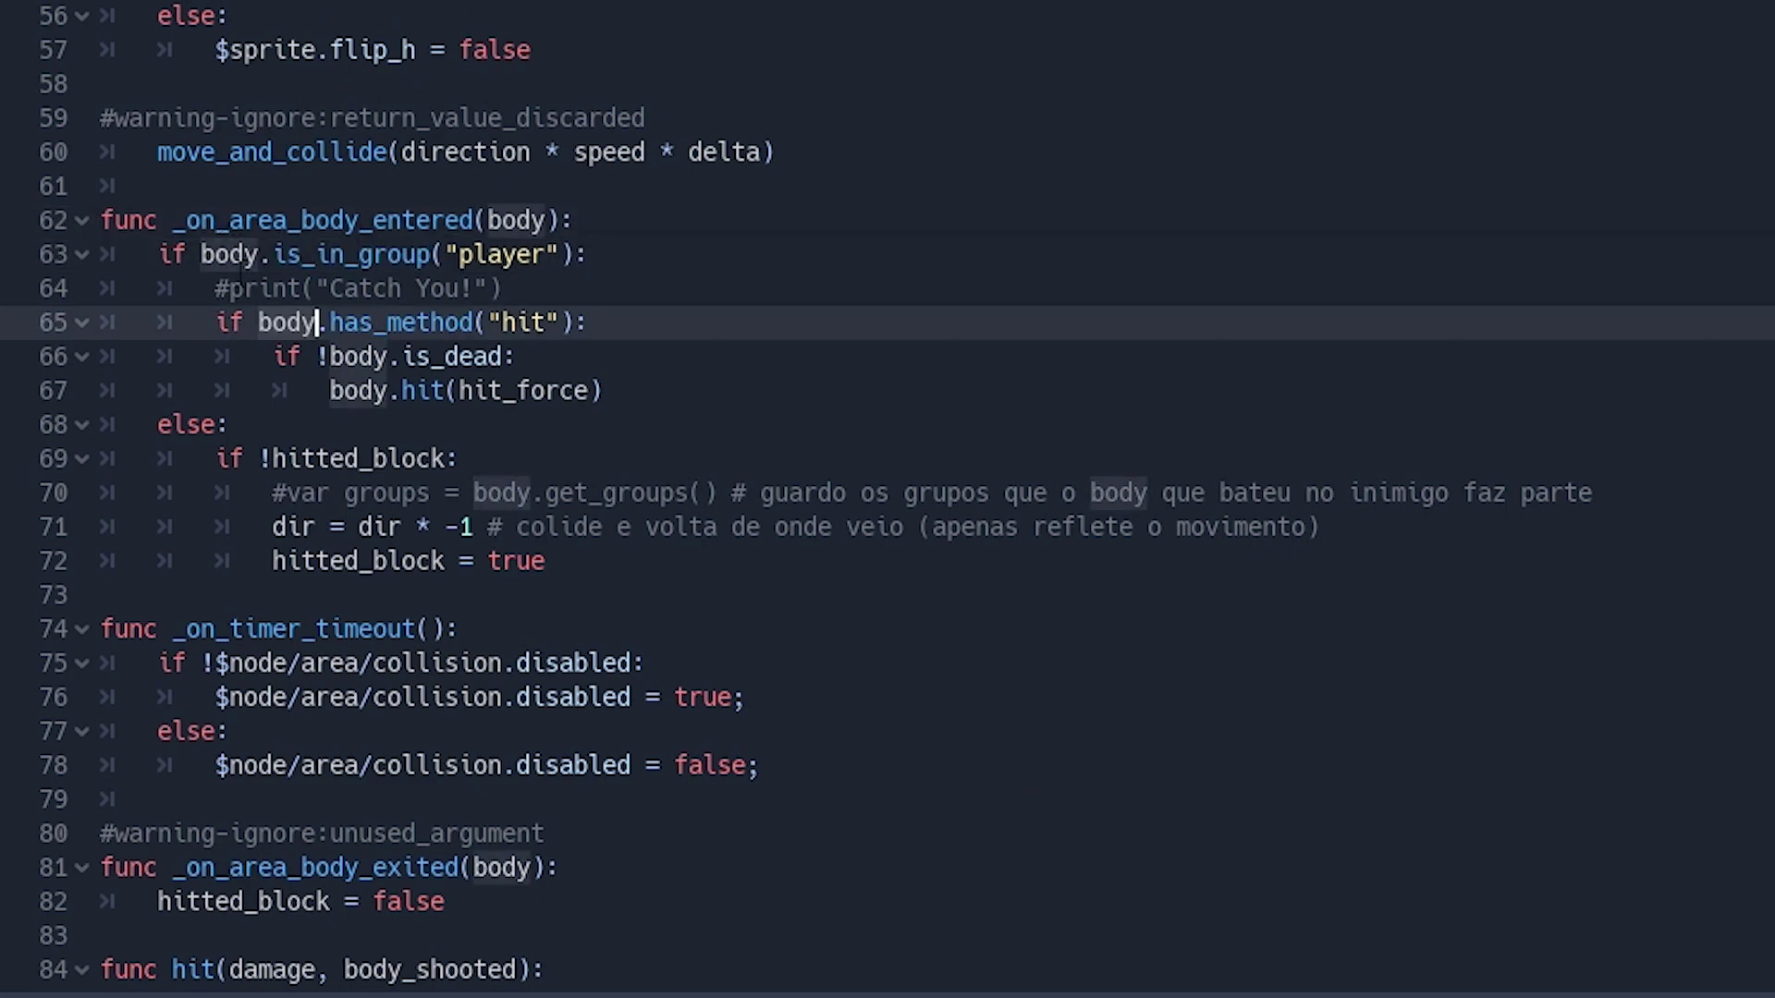
pyautogui.click(248, 255)
pyautogui.doubleClick(284, 322)
pyautogui.doubleClick(444, 322)
pyautogui.doubleClick(510, 322)
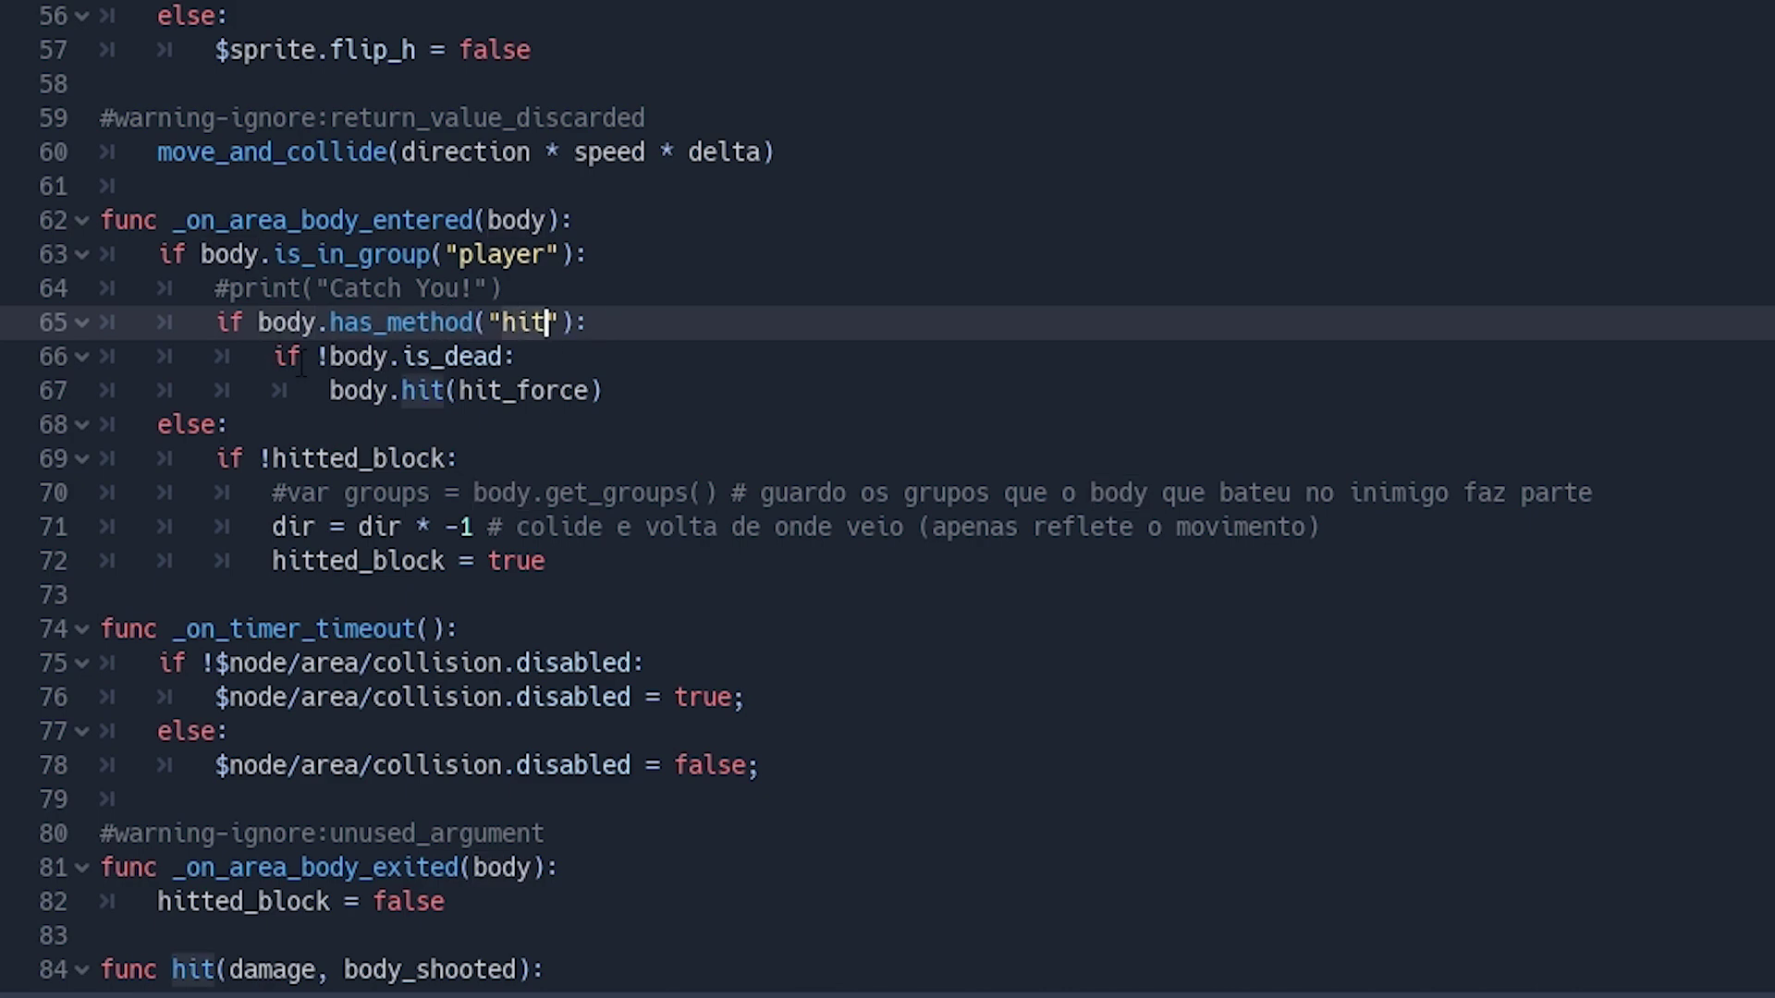
pyautogui.doubleClick(354, 357)
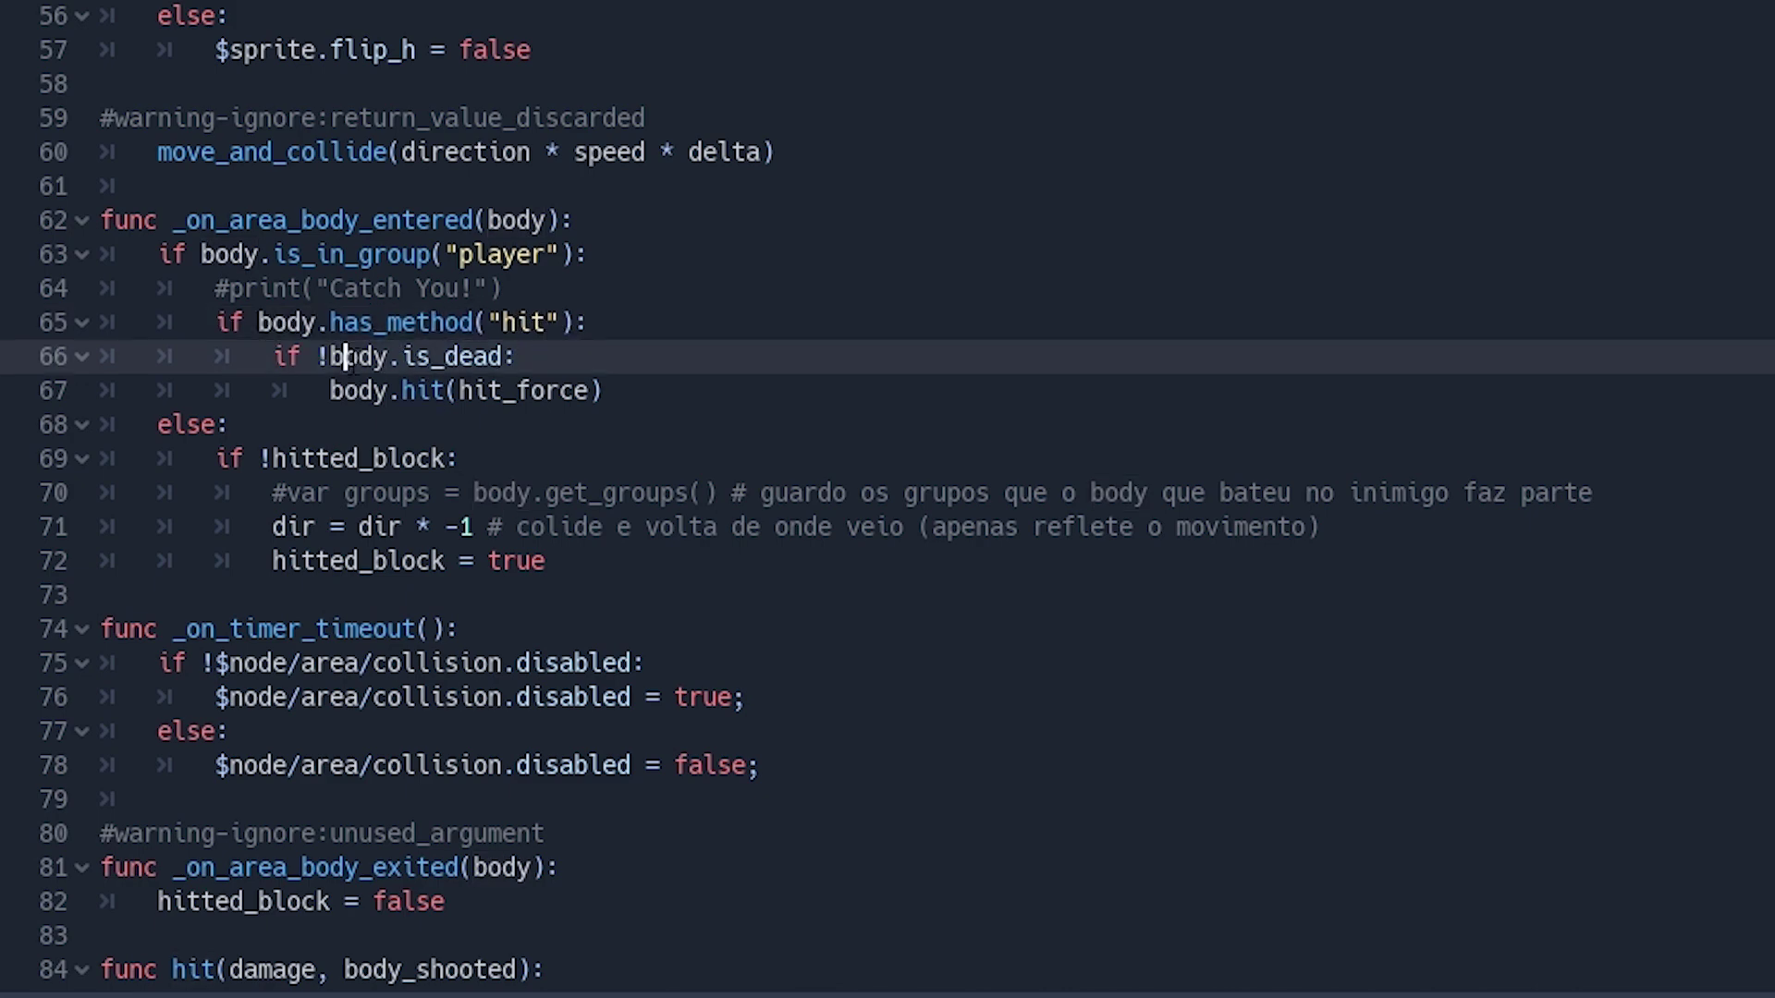
# Step: Examine the is_dead check and body.hit(hit_force) call, then jump to the player's hit definition
pyautogui.click(329, 400)
pyautogui.moveTo(315, 357); pyautogui.dragTo(567, 356)
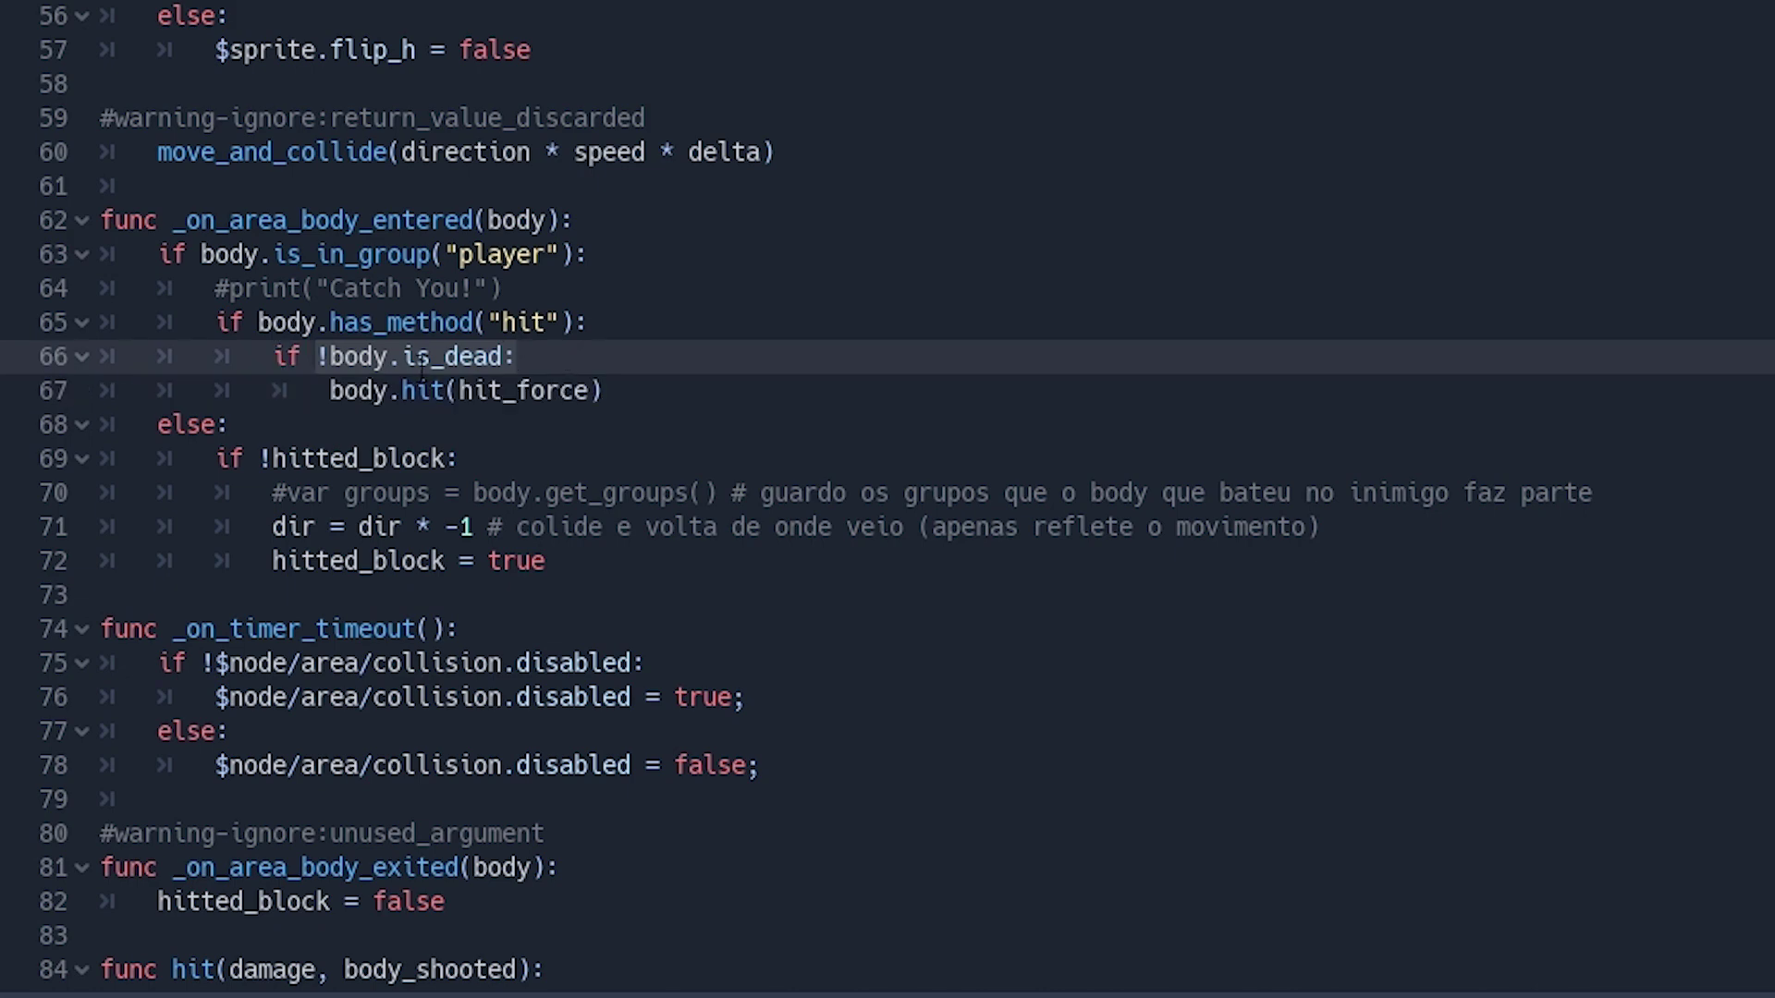
pyautogui.doubleClick(361, 391)
pyautogui.click(459, 390)
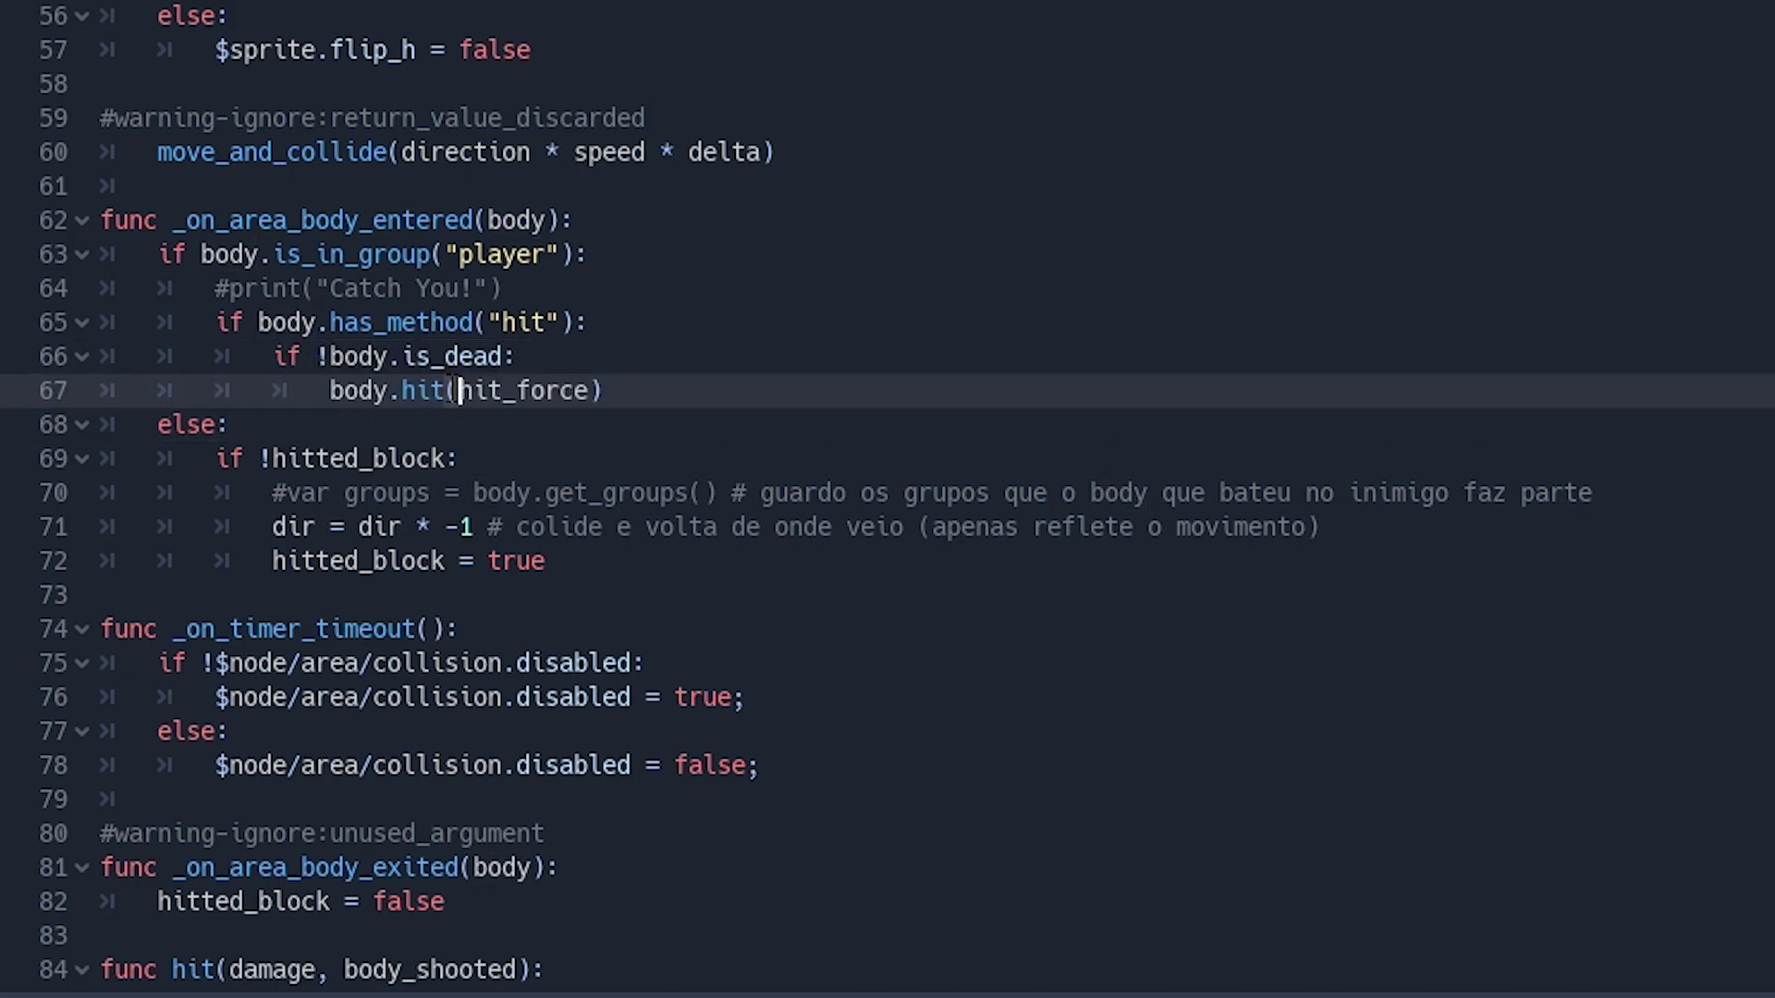
pyautogui.keyDown('ctrl'); pyautogui.click(447, 390); pyautogui.keyUp('ctrl')
# Step: Highlight the demage parameter and body of the player's hit function, then return to vampire.gd line 67
pyautogui.click(272, 493)
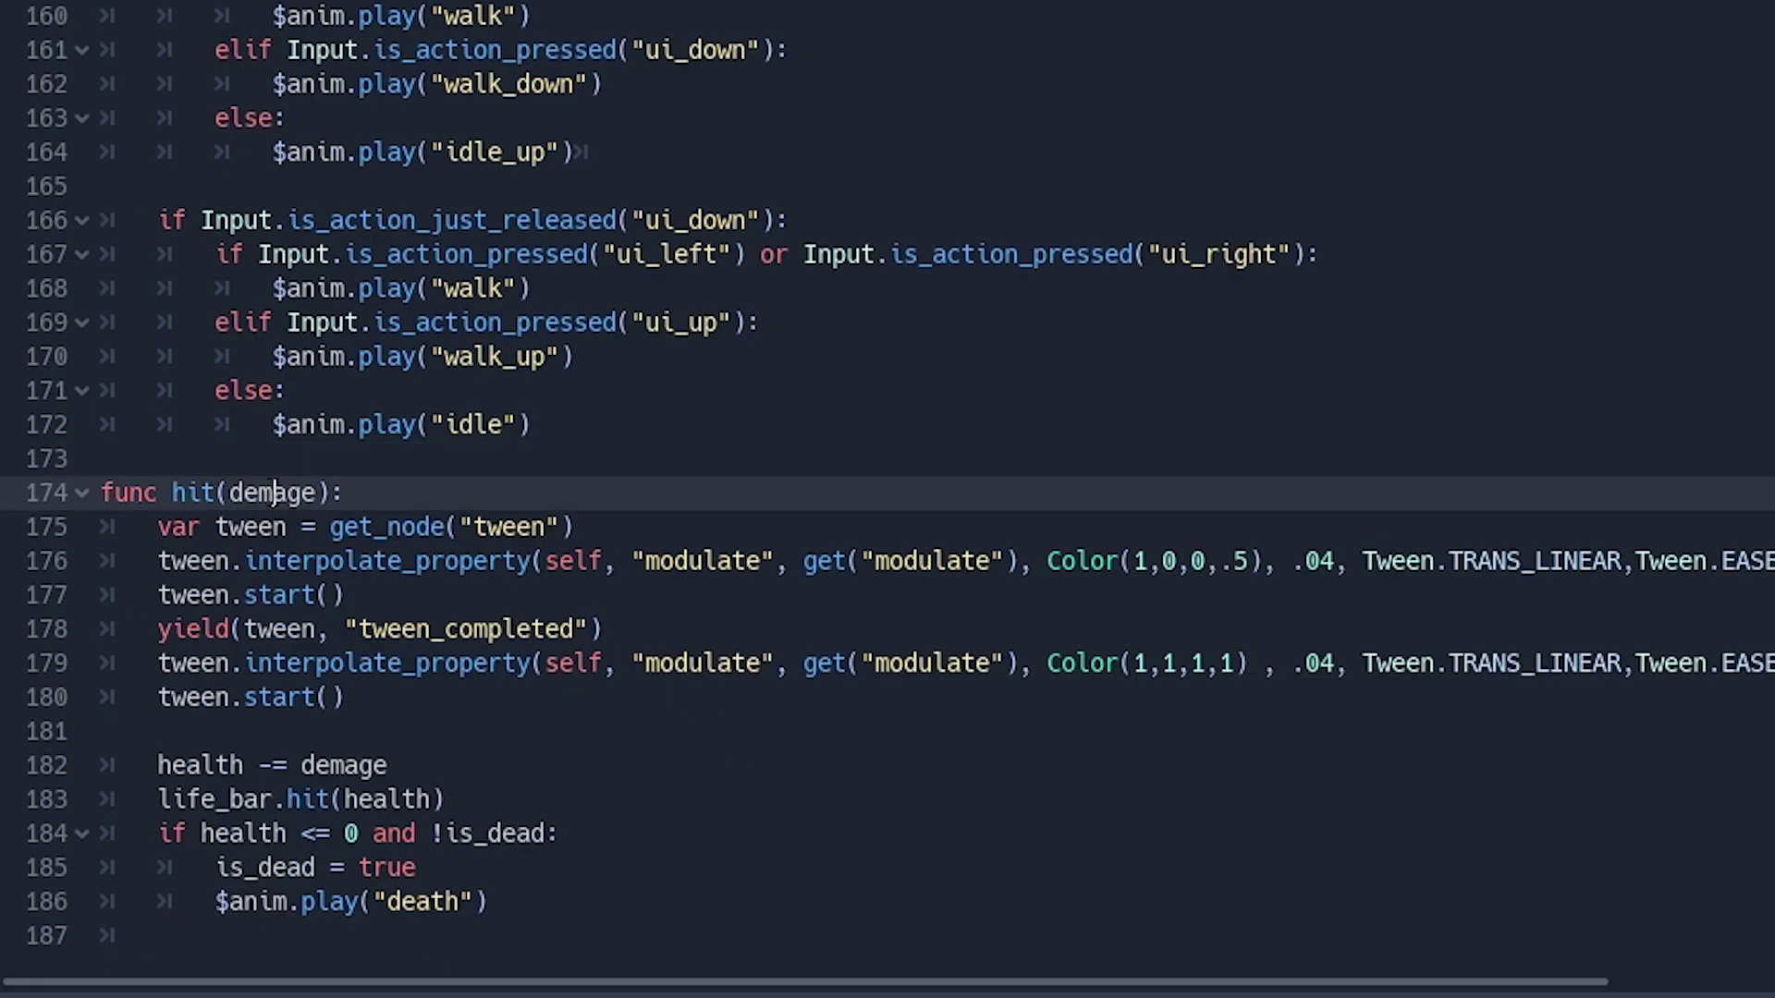
pyautogui.moveTo(158, 526); pyautogui.dragTo(561, 949)
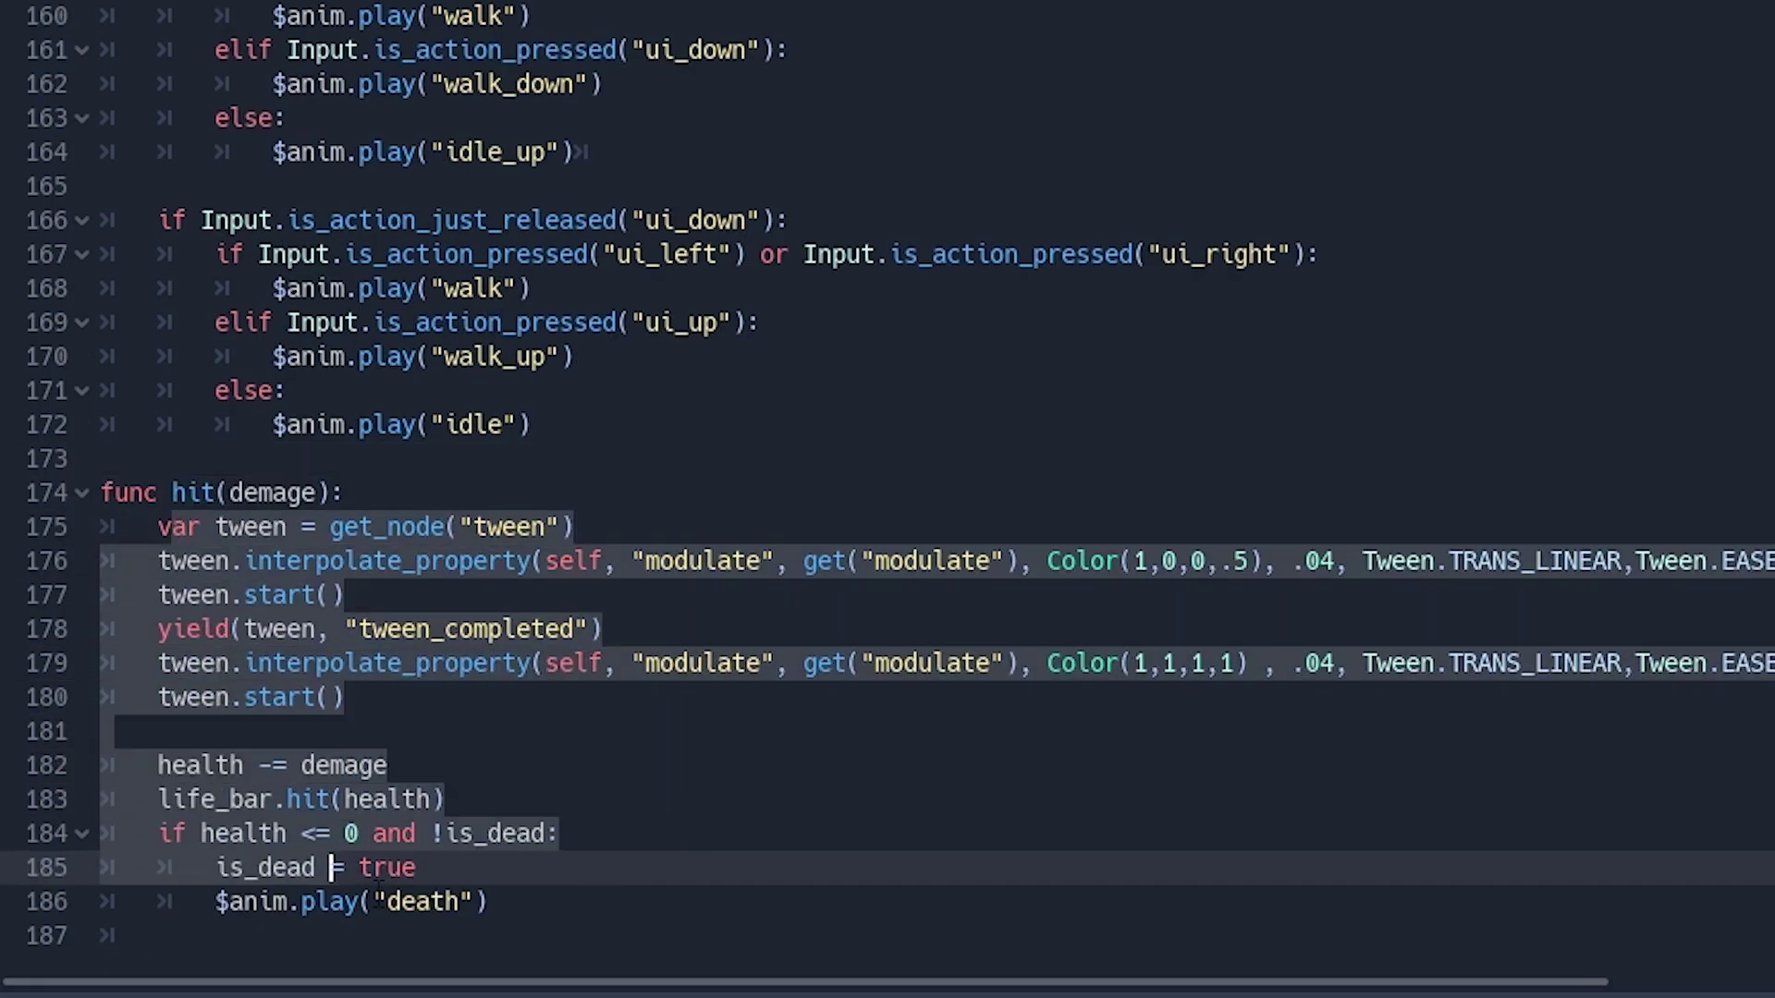
pyautogui.hotkey('alt', 'Left')
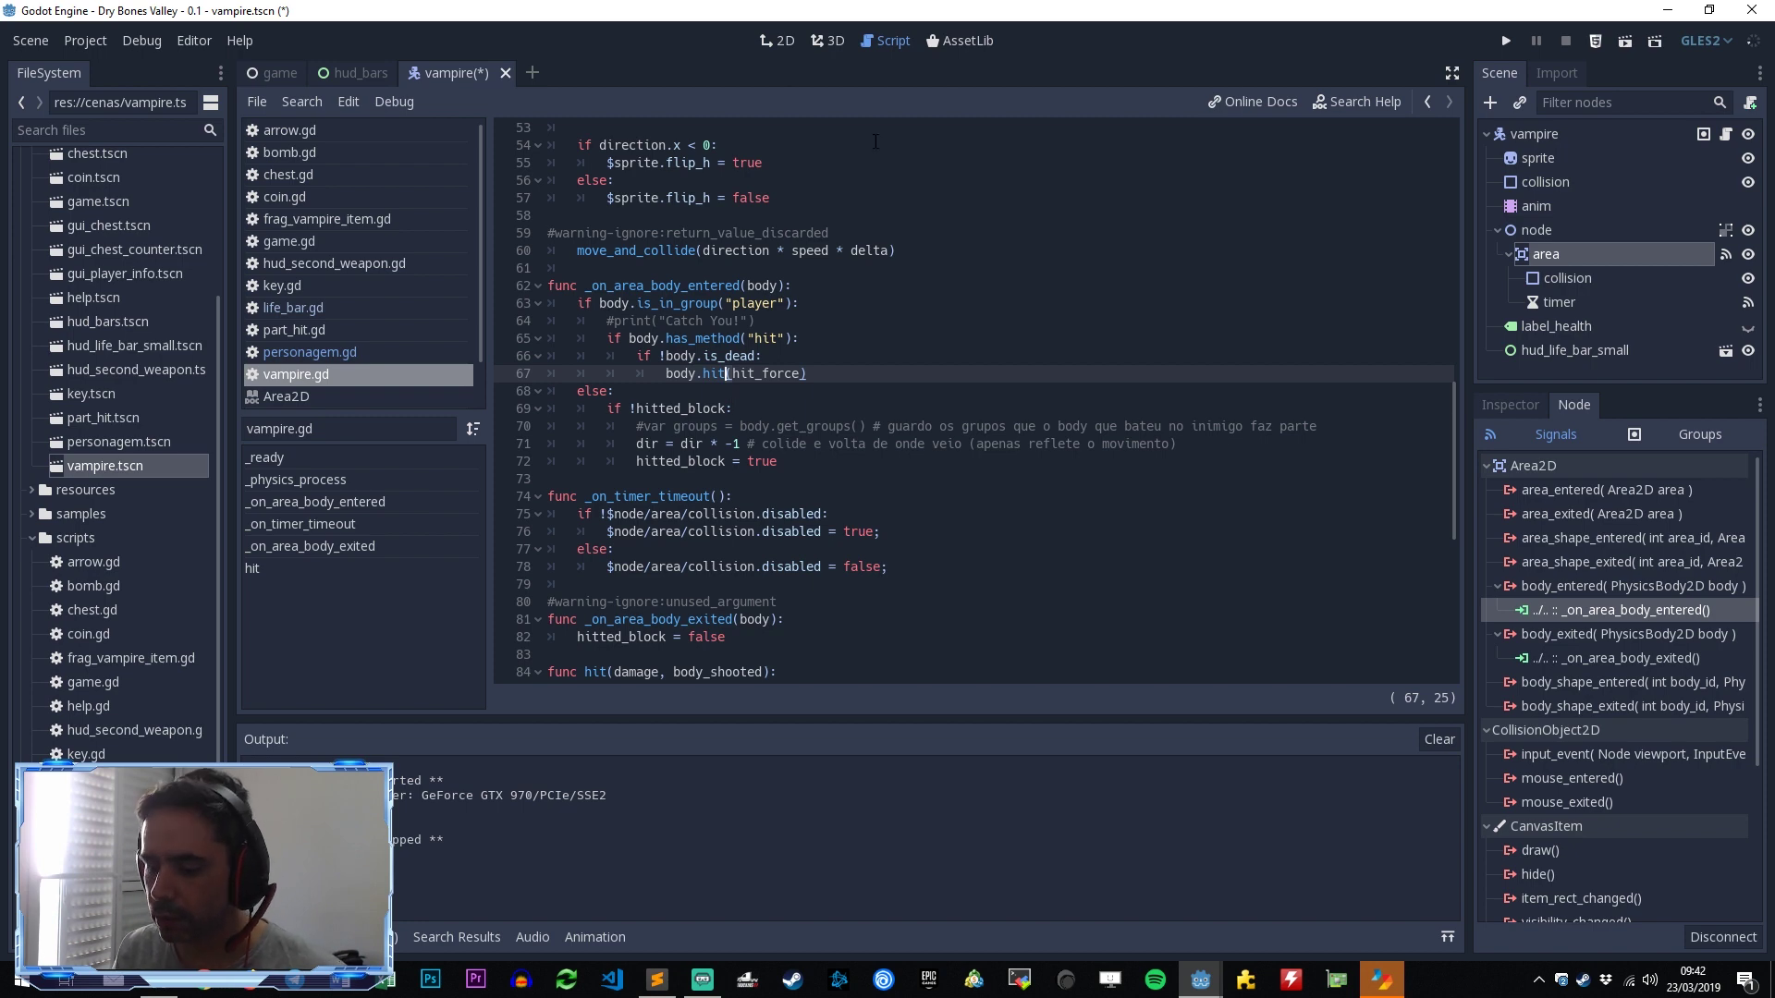
# Step: Run the game, then enable Debug > Visible Collision Shapes and run it again
pyautogui.press('F5')
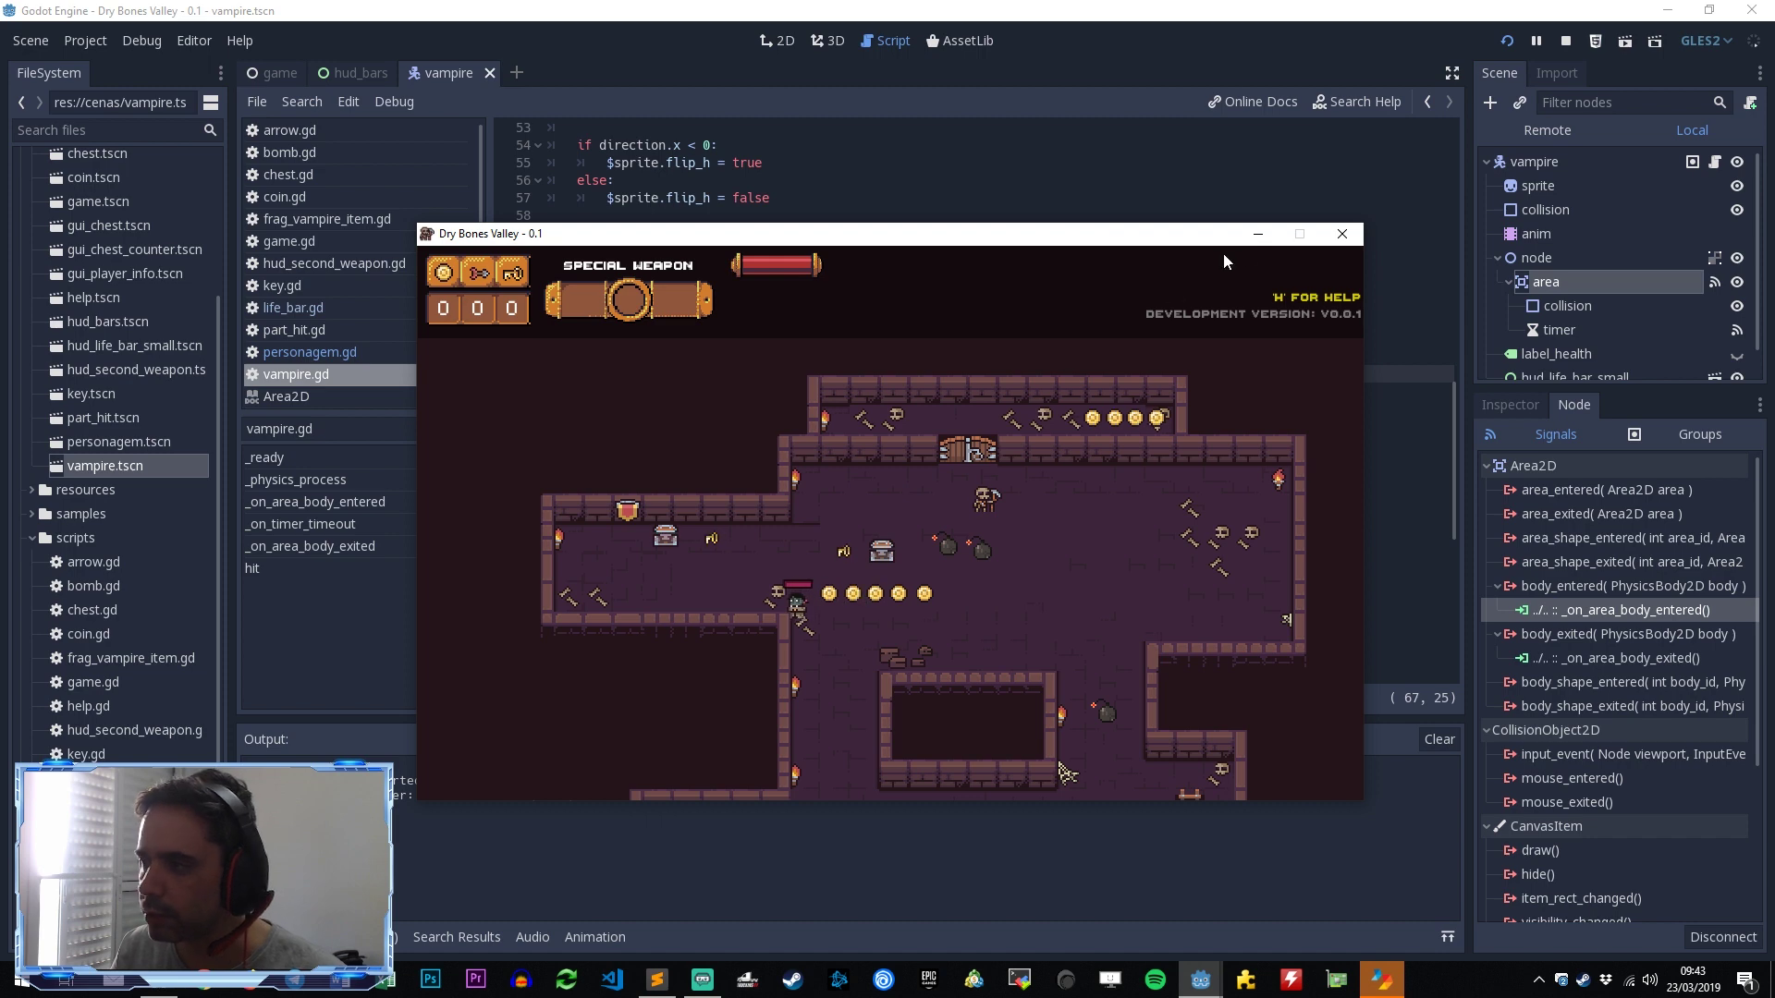
pyautogui.click(1341, 233)
pyautogui.click(147, 41)
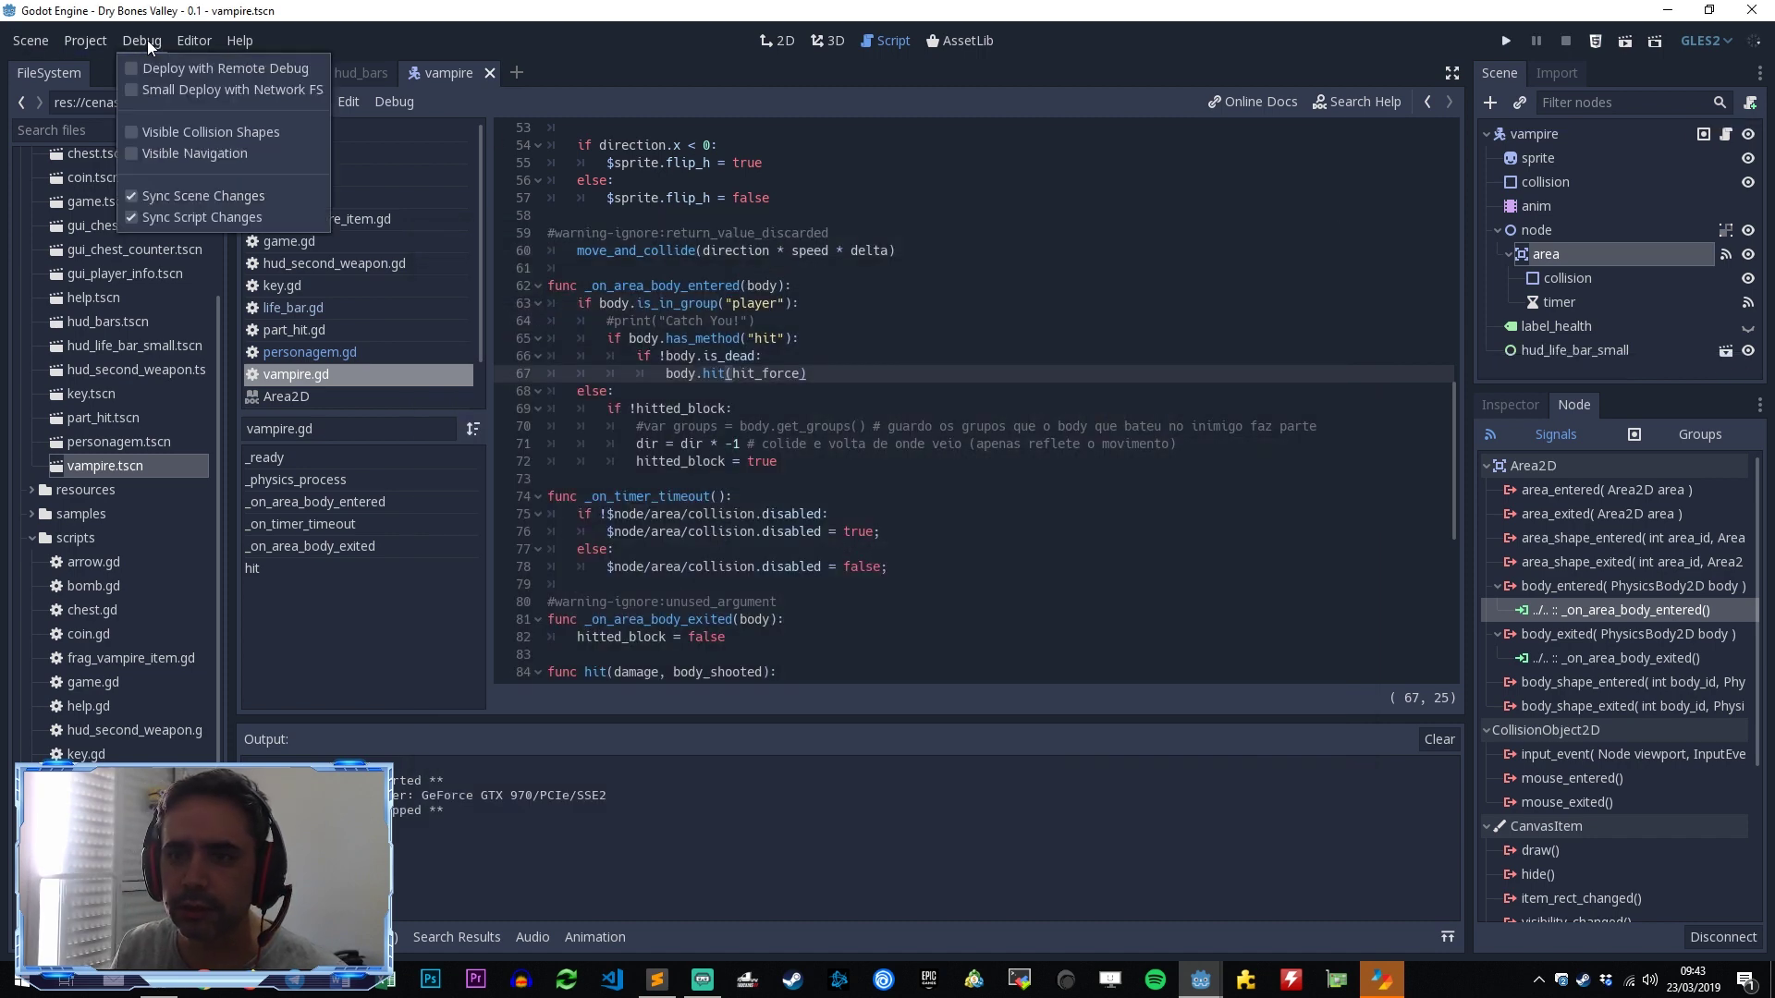
pyautogui.click(202, 131)
pyautogui.click(712, 374)
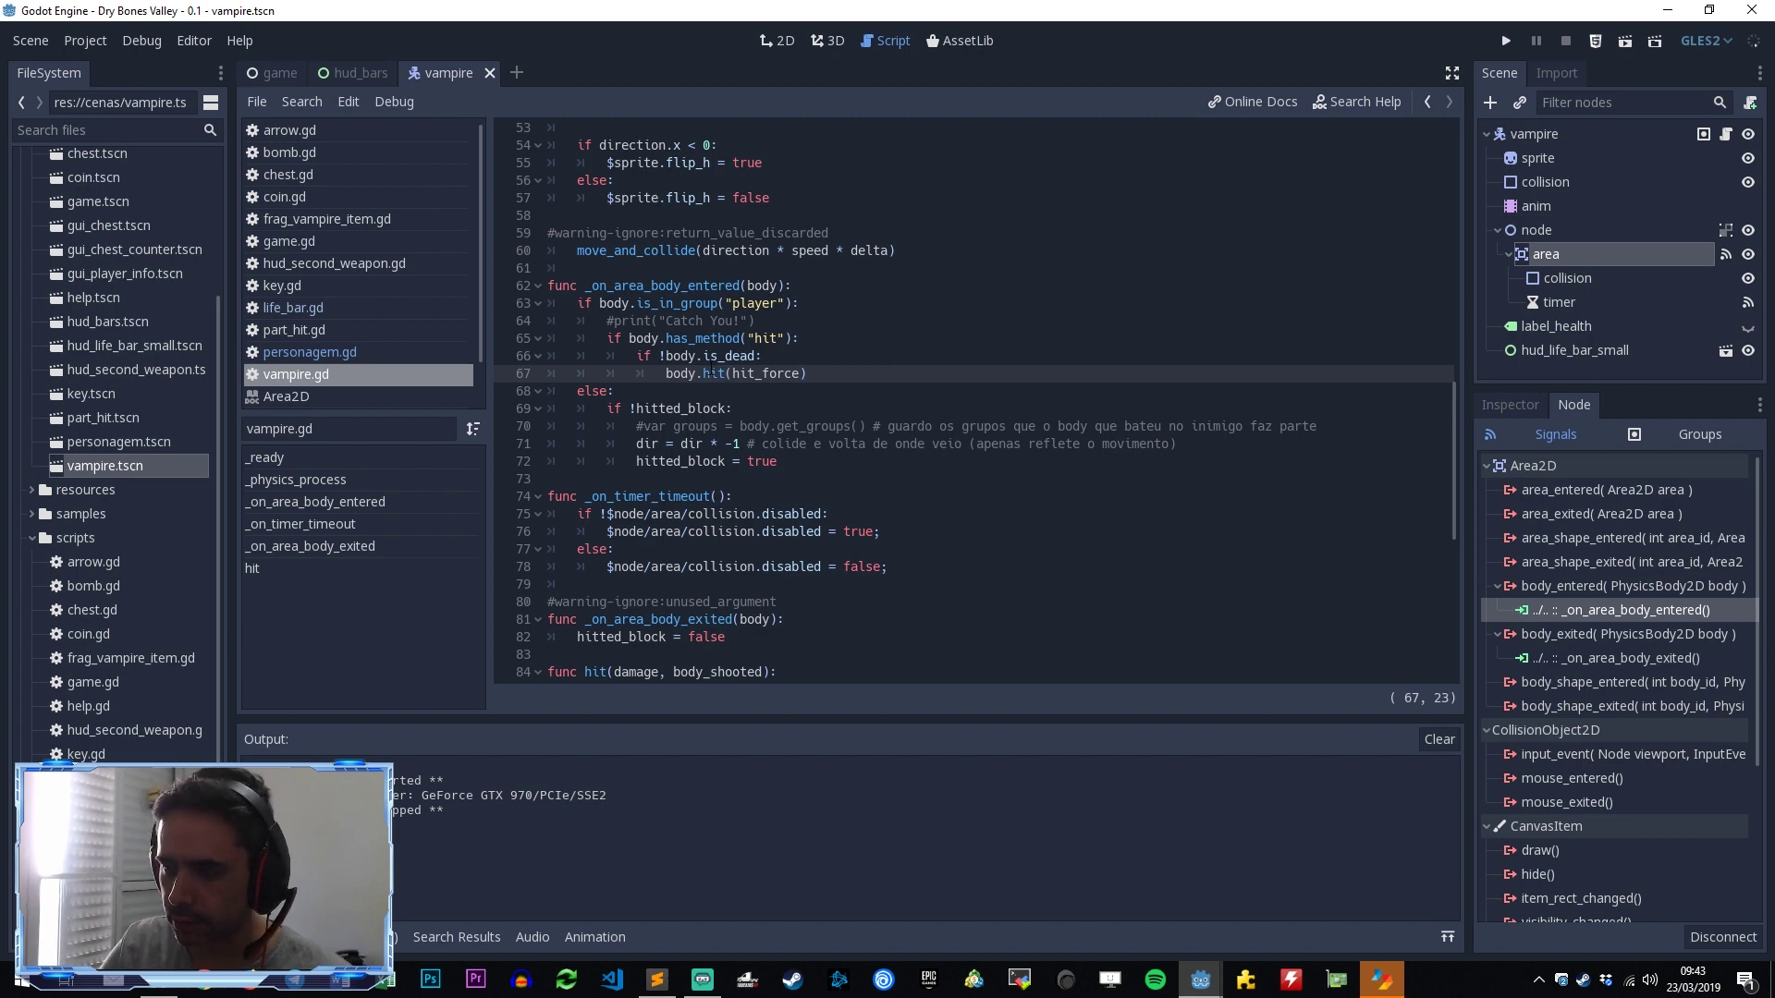
pyautogui.press('F5')
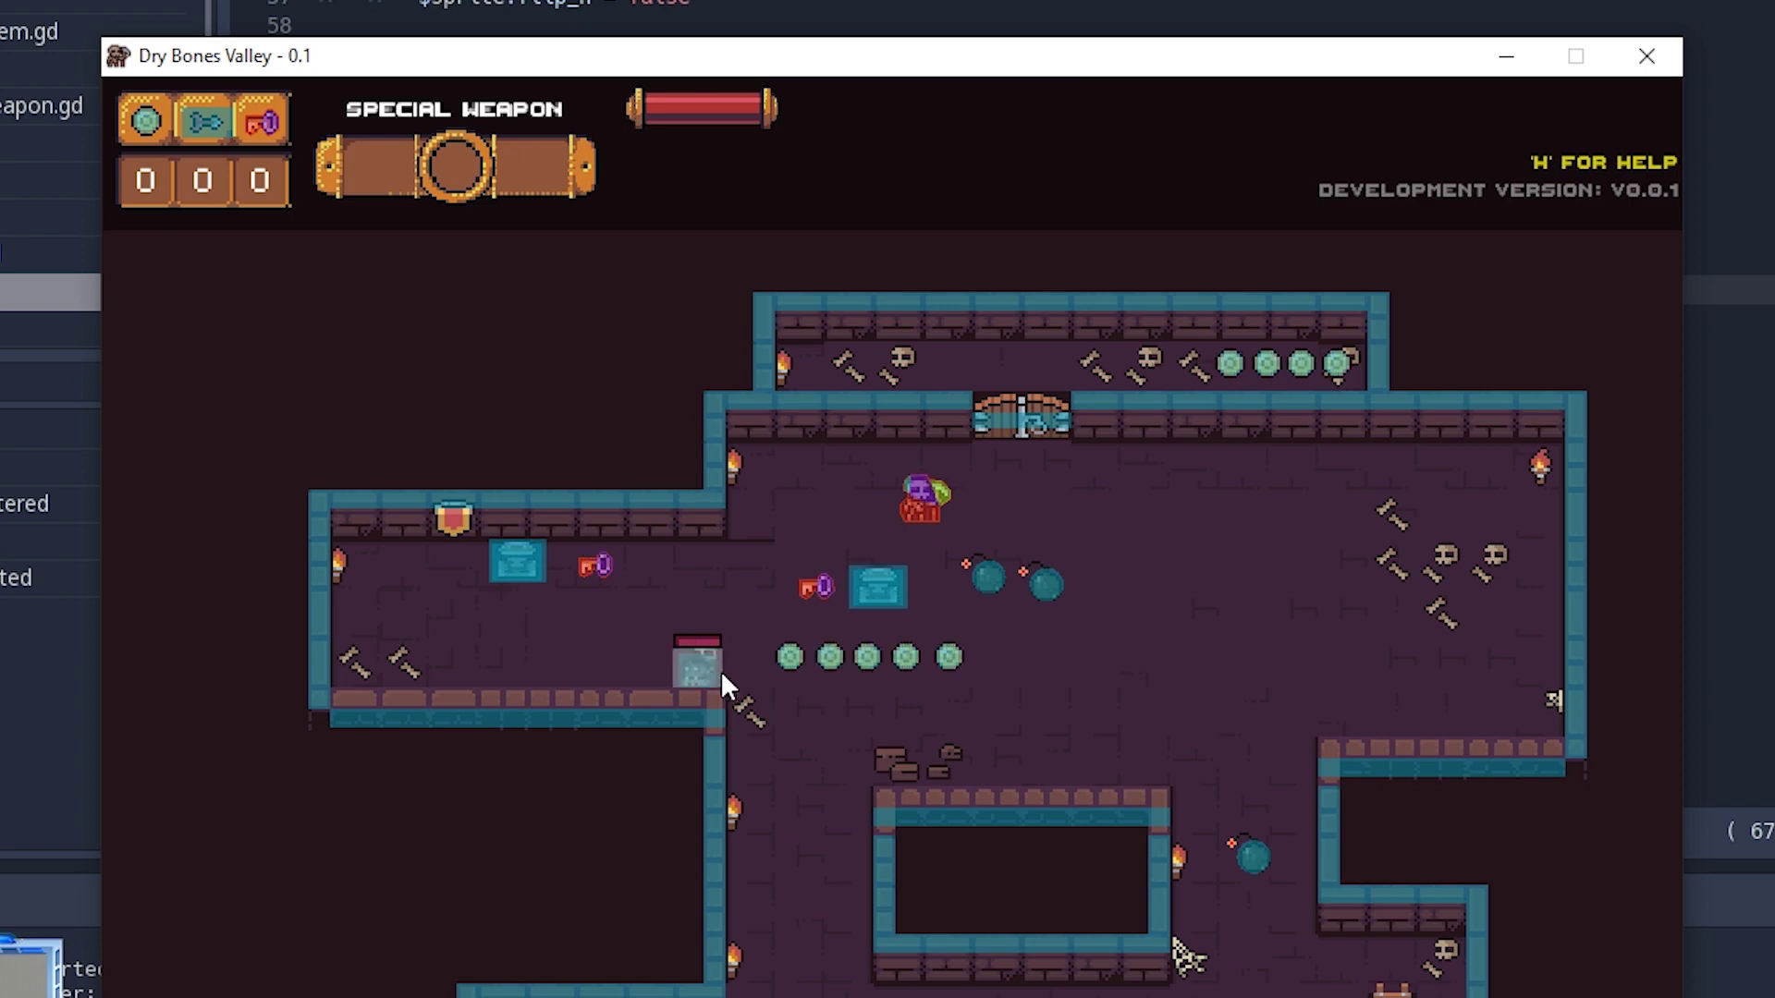
# Step: Walk the player left and down with A and S into the ghost to lose life
pyautogui.press('a')
pyautogui.press('s')
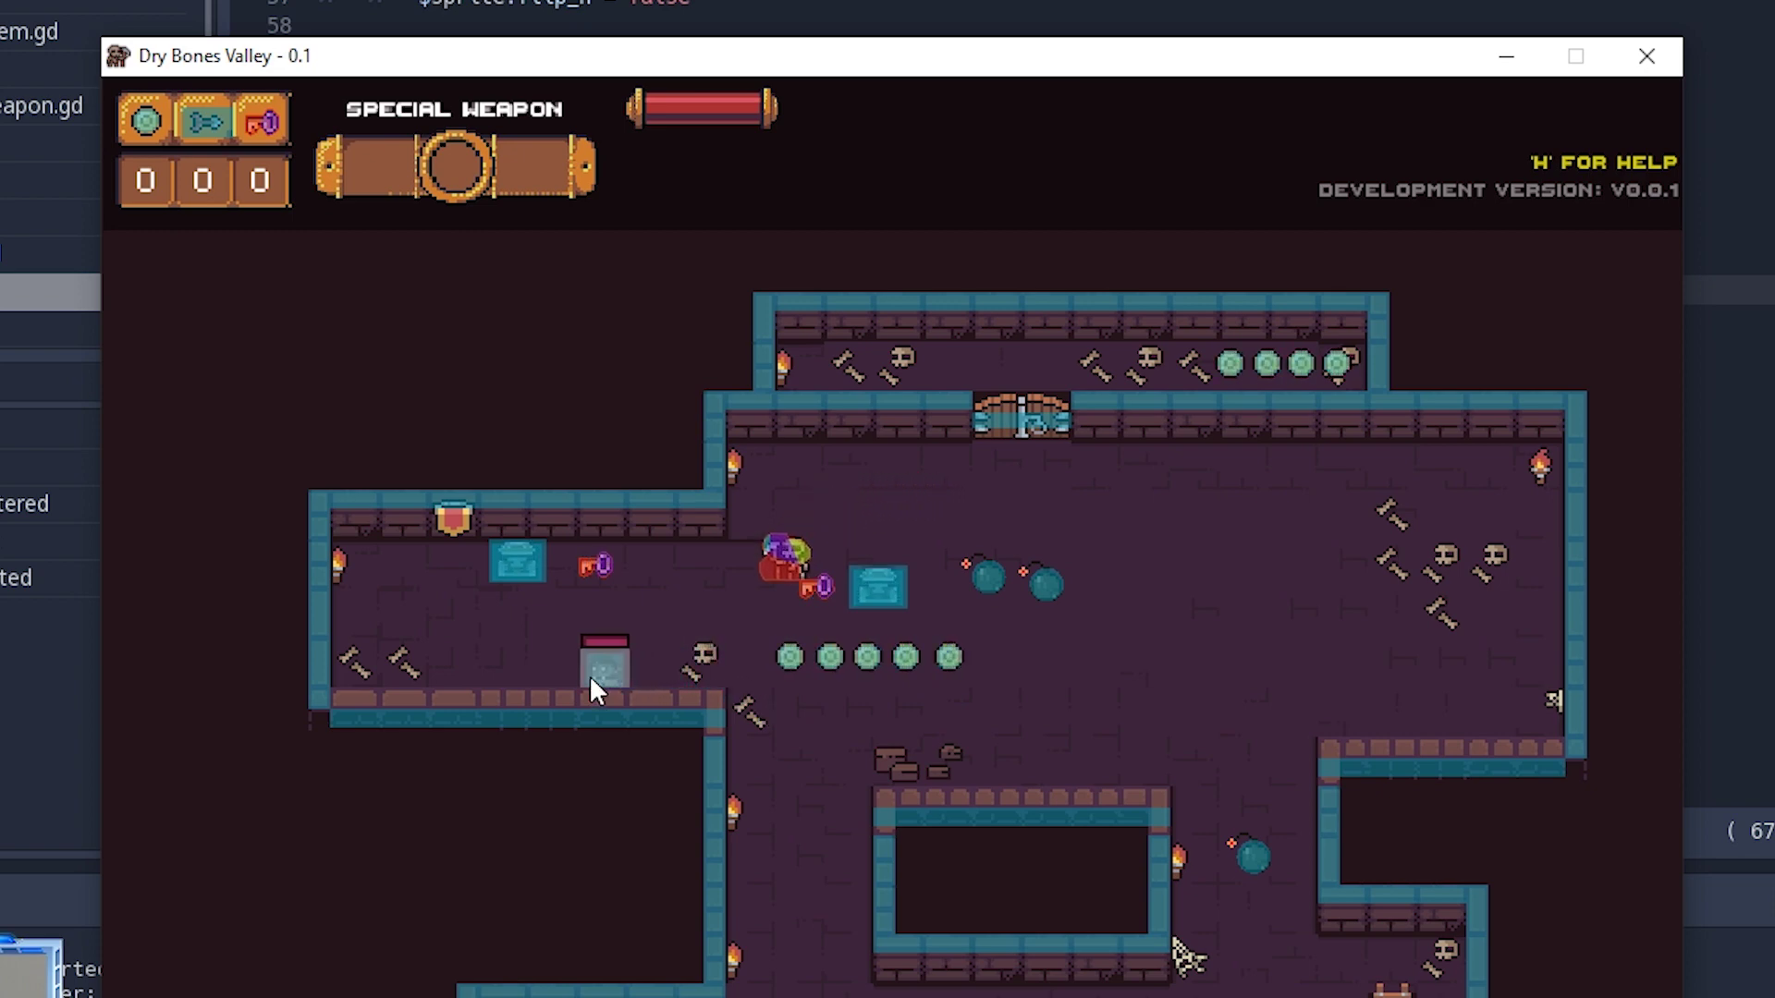
pyautogui.press('a')
pyautogui.press('s')
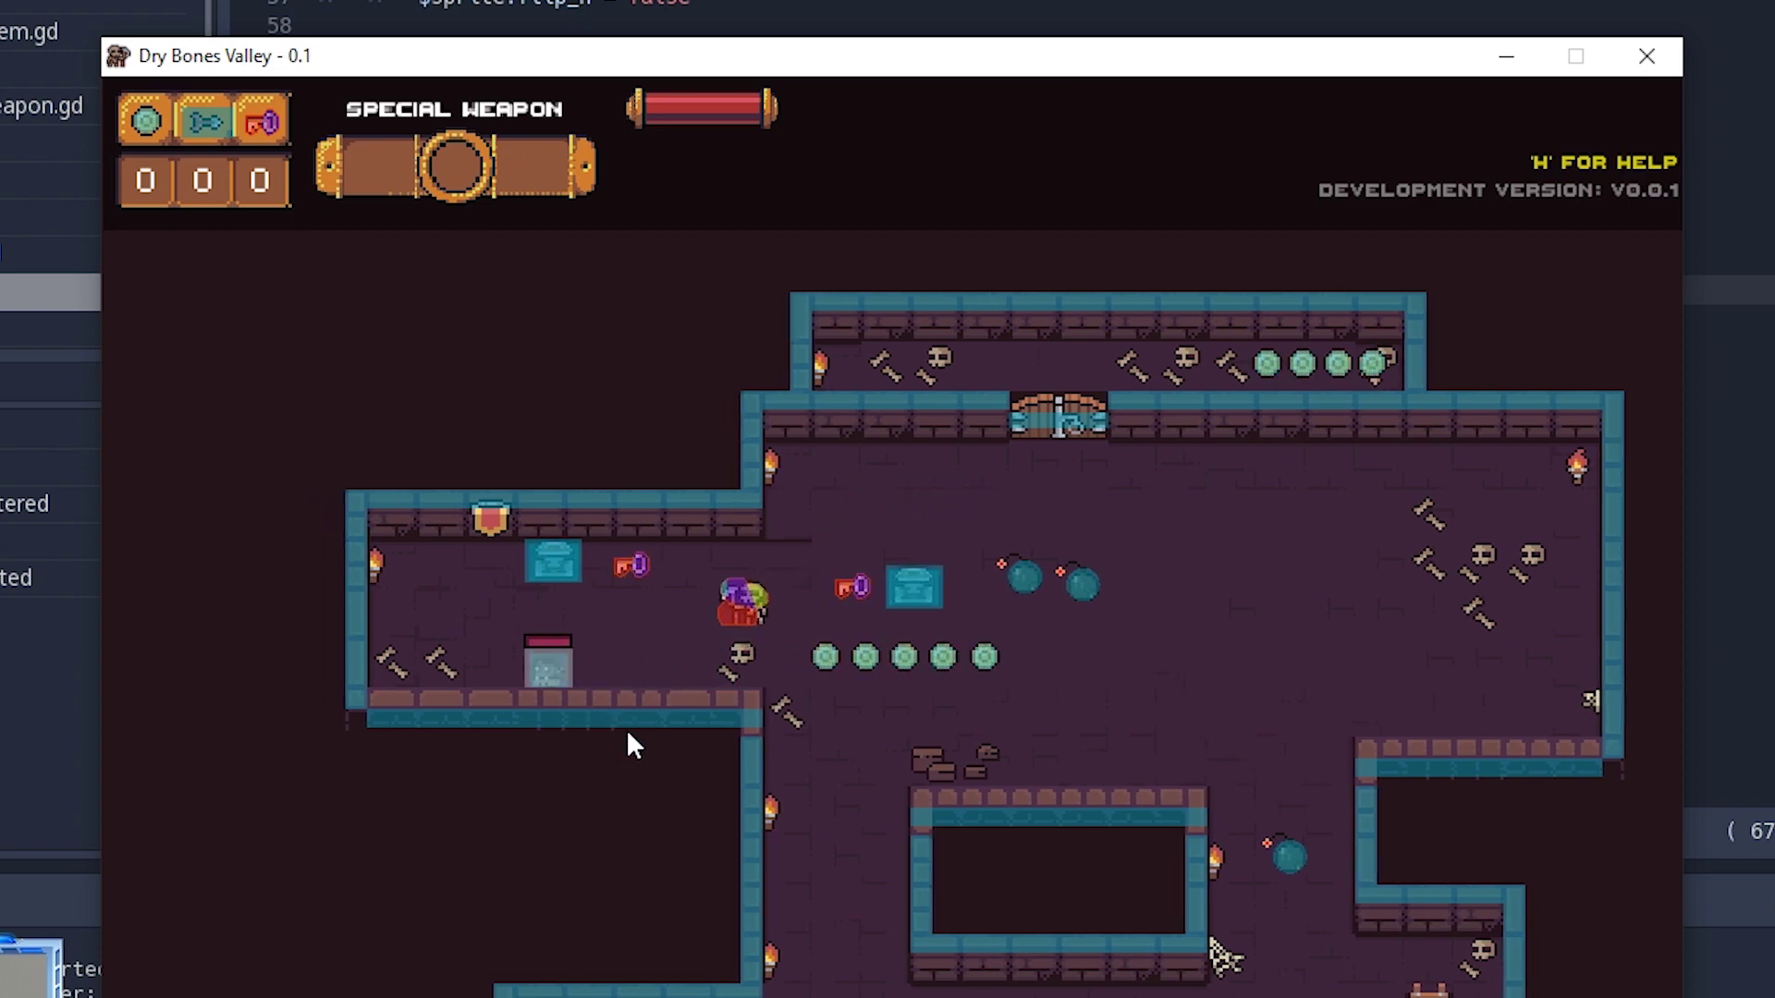
pyautogui.press('a')
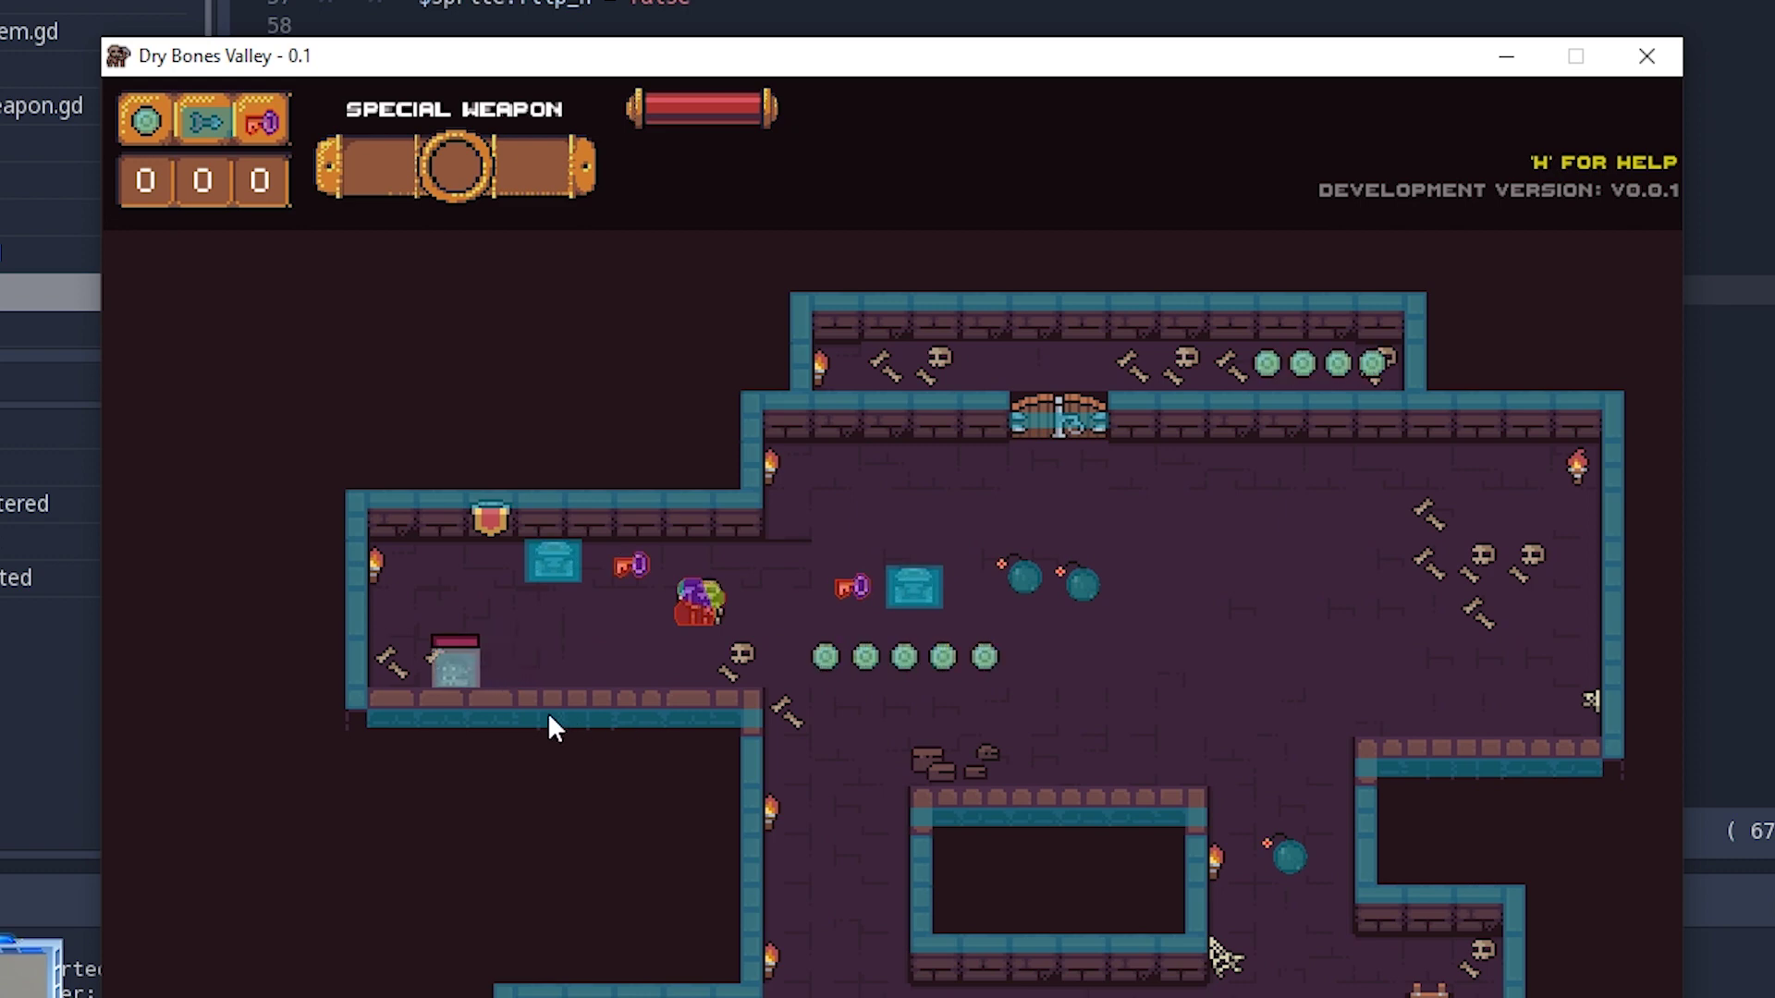
pyautogui.press('a')
pyautogui.press('s')
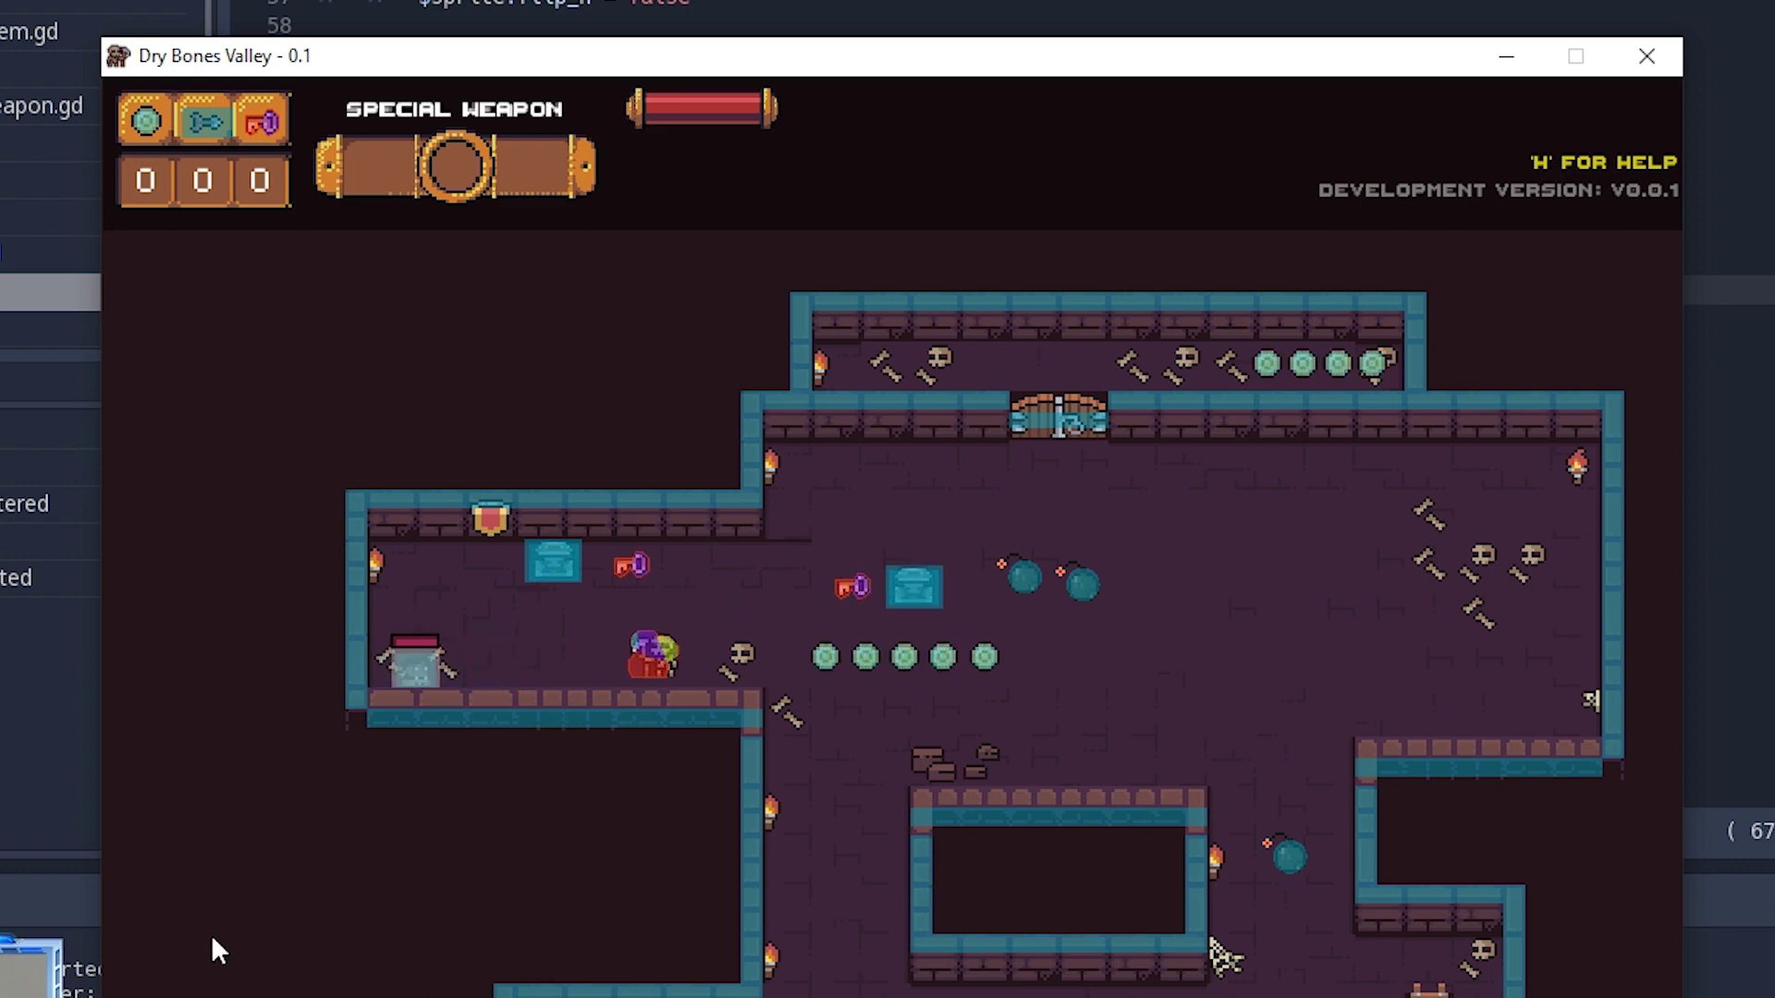
pyautogui.press('a')
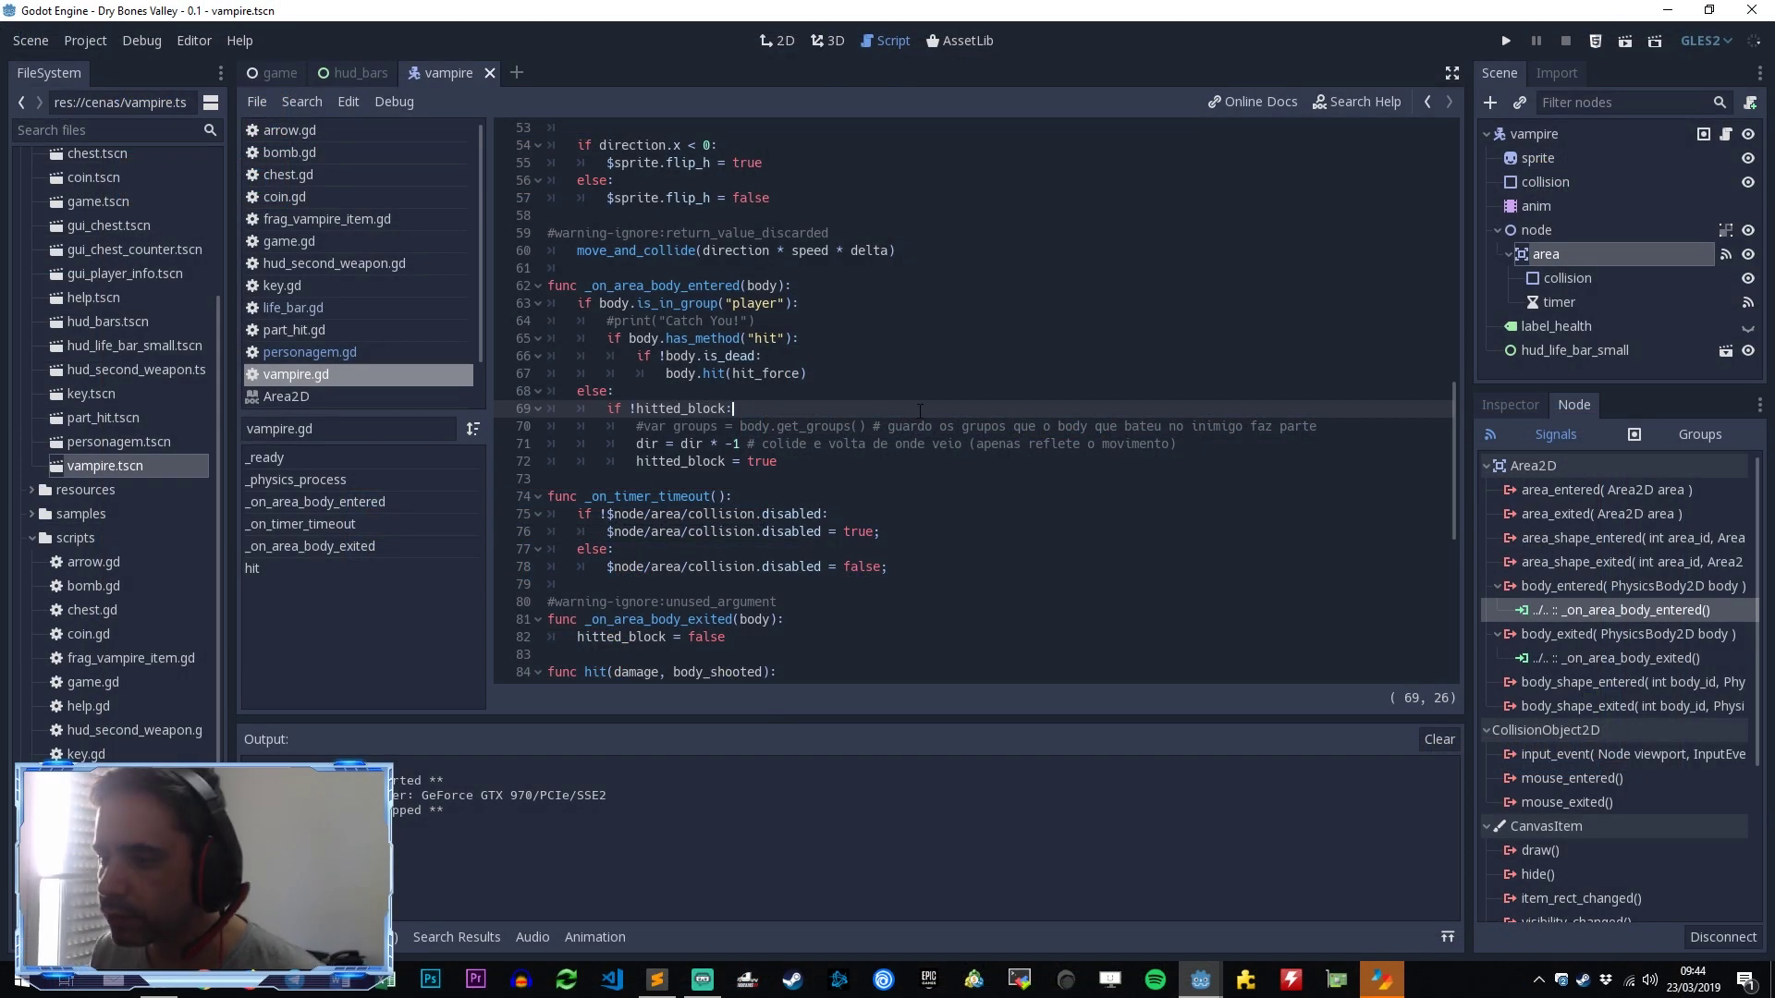
# Step: Point out the handler's has_method check and else branch, then return to the vampire scene's 2D view
pyautogui.click(898, 381)
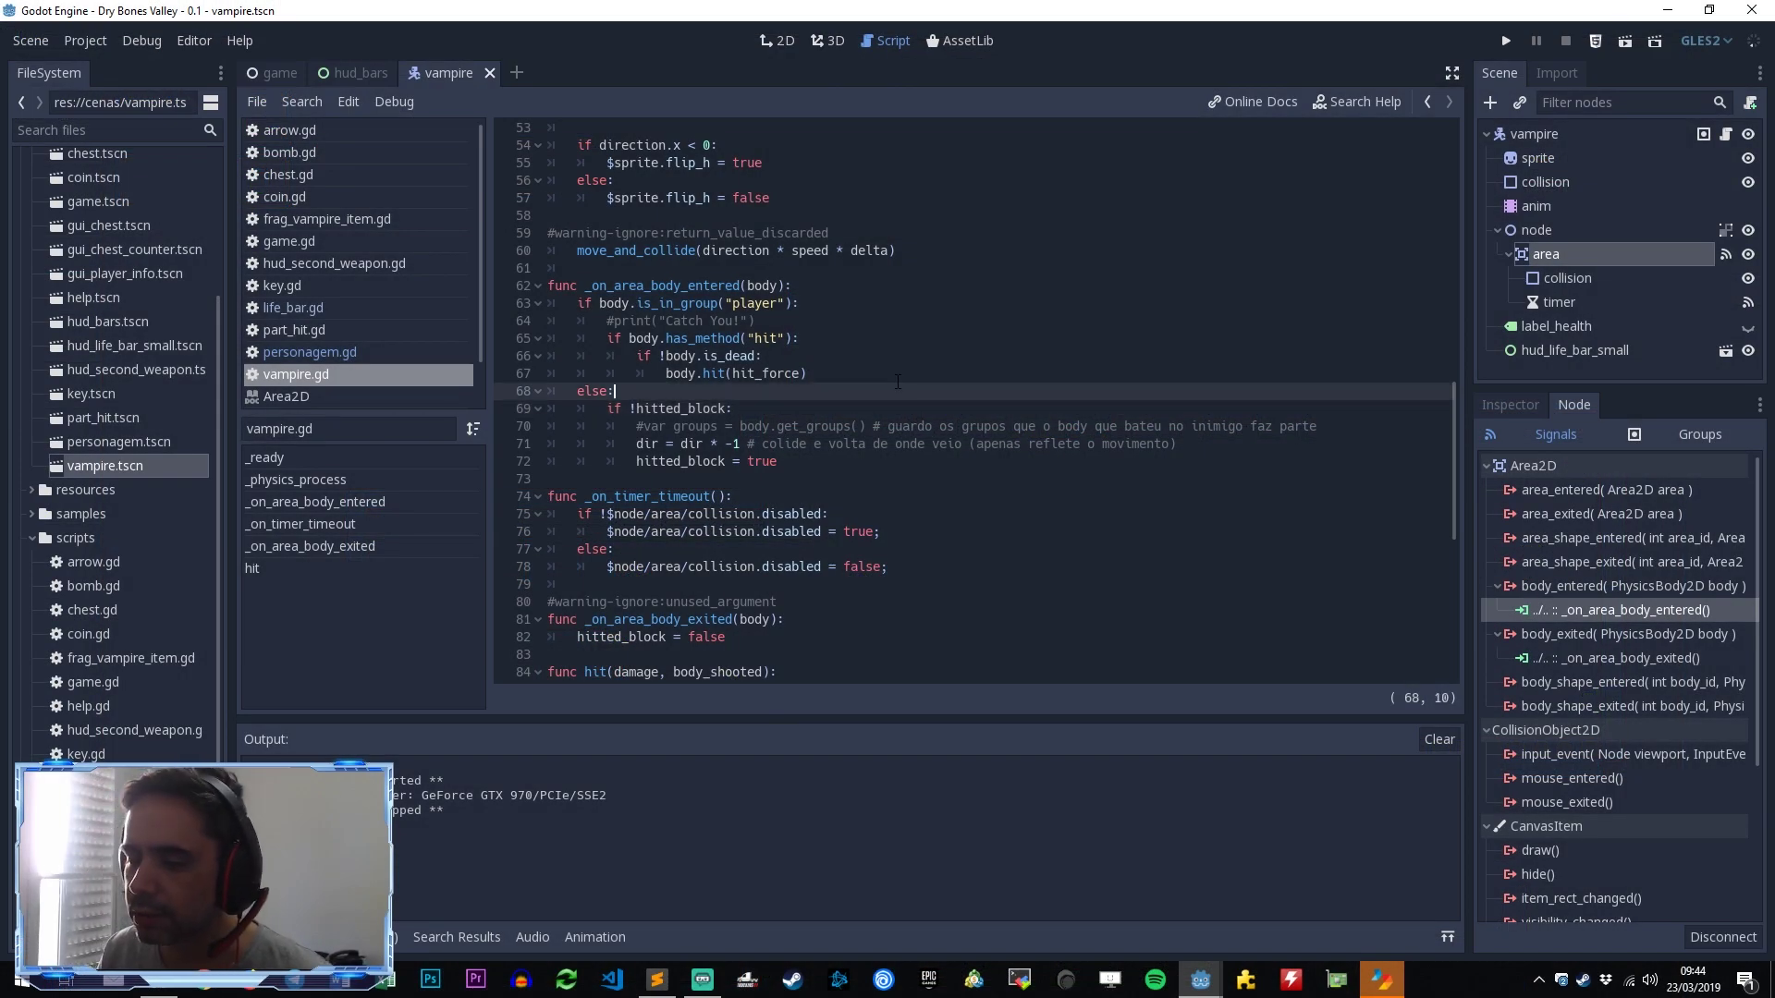
pyautogui.click(813, 250)
pyautogui.click(815, 267)
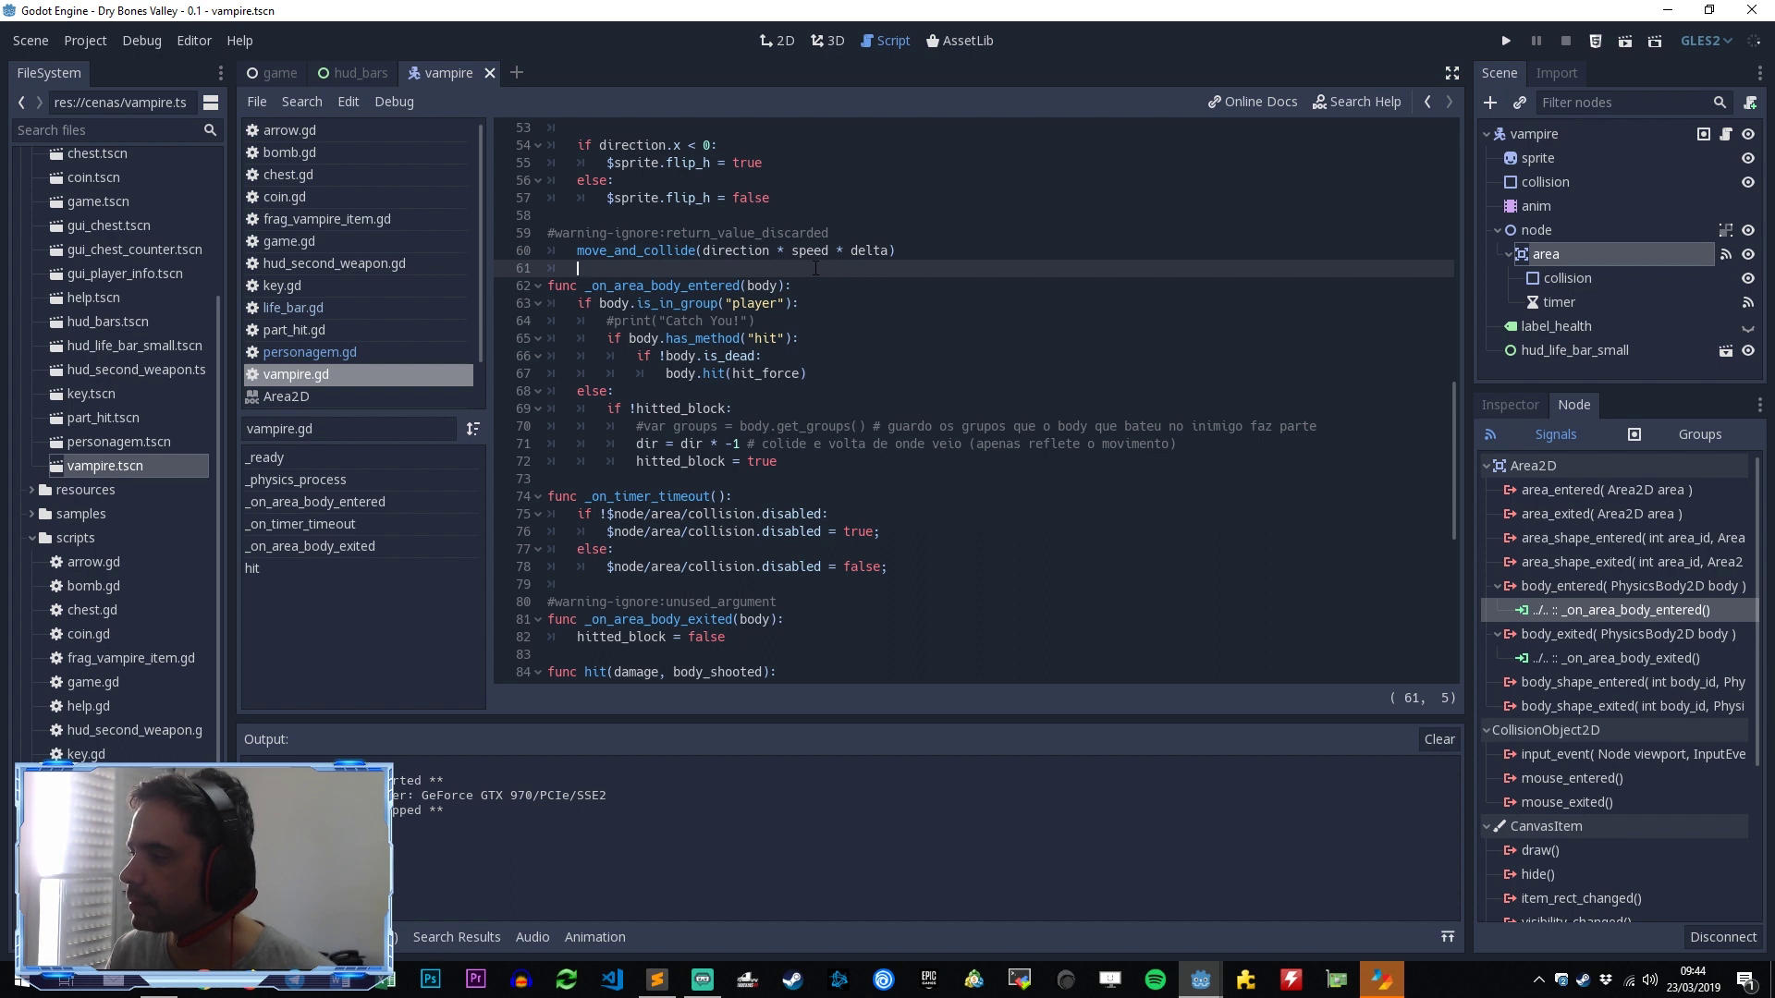
pyautogui.click(802, 338)
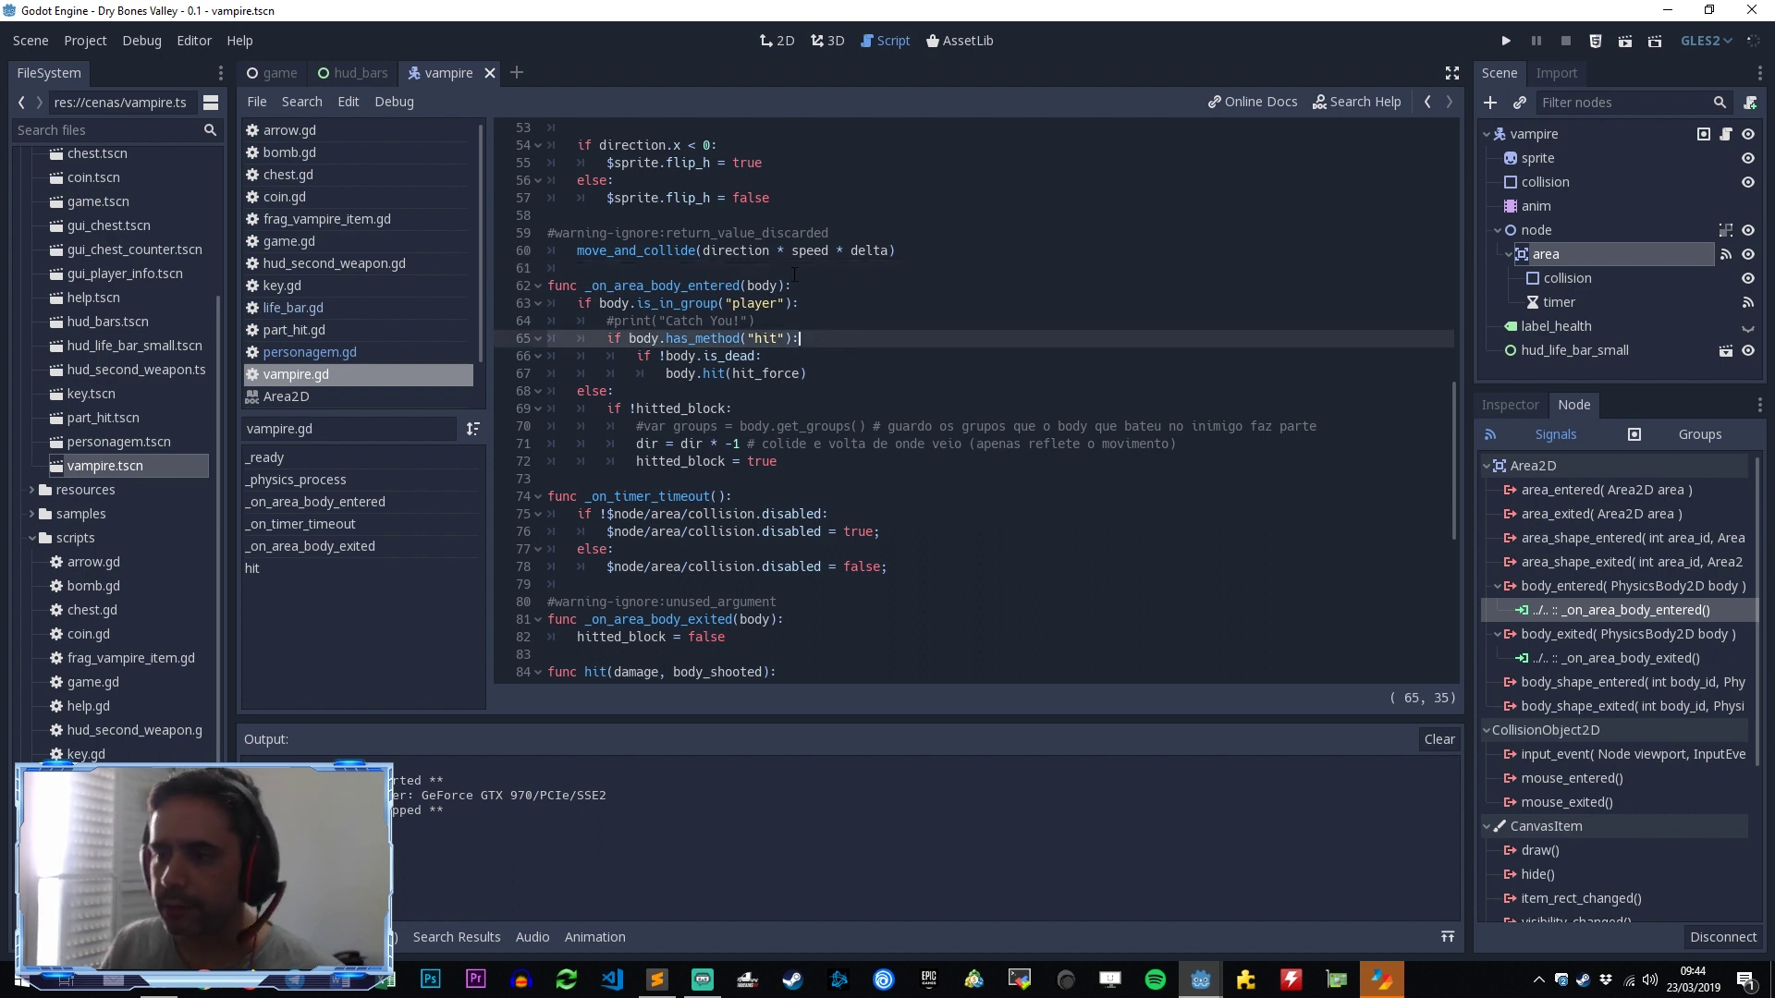
pyautogui.click(795, 268)
pyautogui.hotkey('ctrl', 'F1')
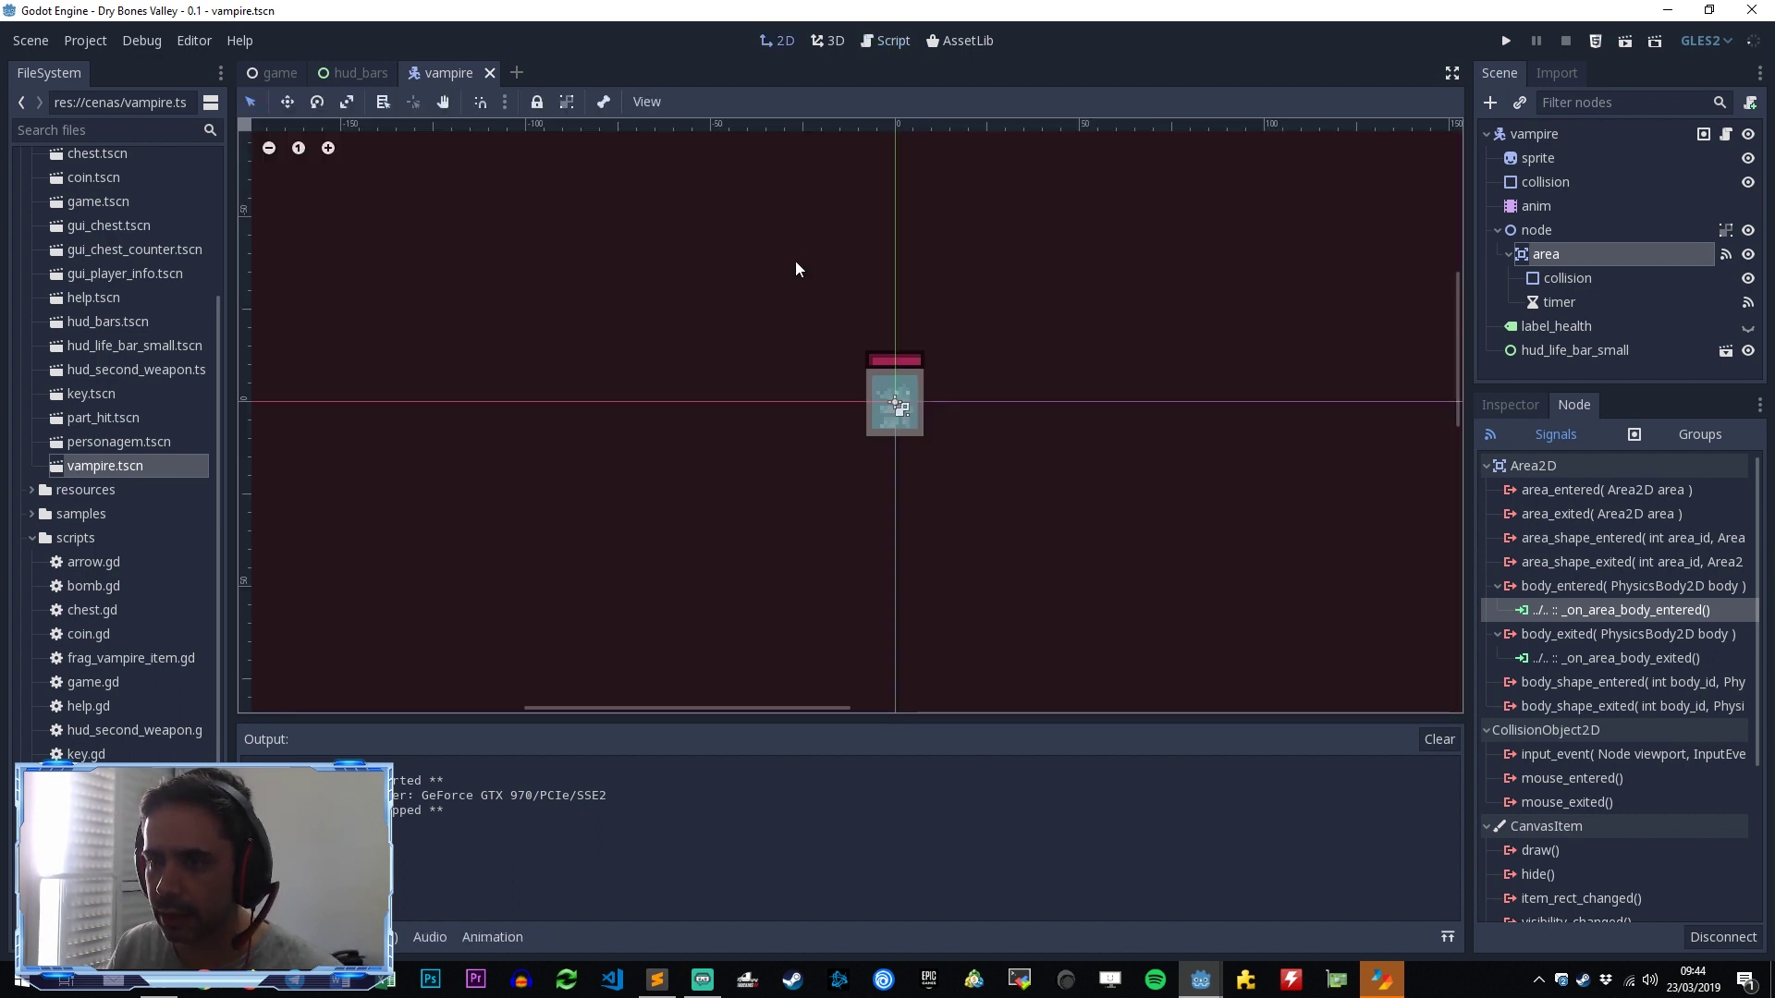
# Step: In game.tscn, make Light2D2 visible, save, and run the game with F5
pyautogui.click(273, 72)
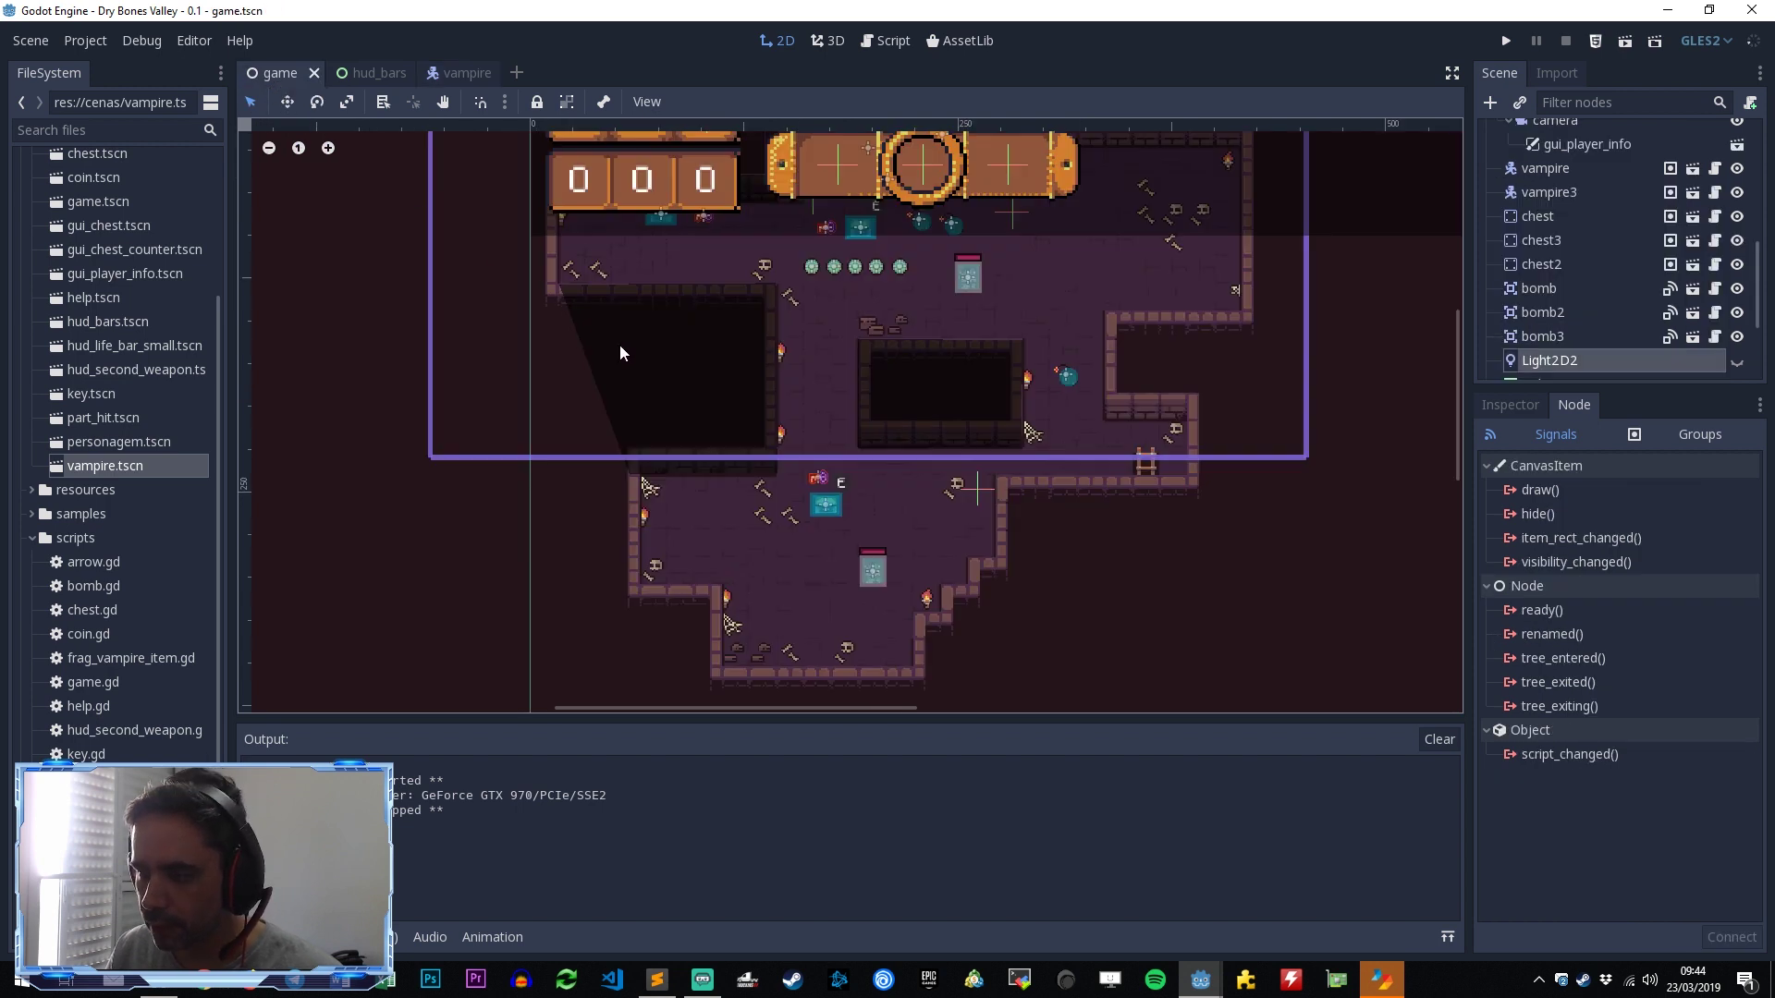
pyautogui.scroll(-3, 1551, 330)
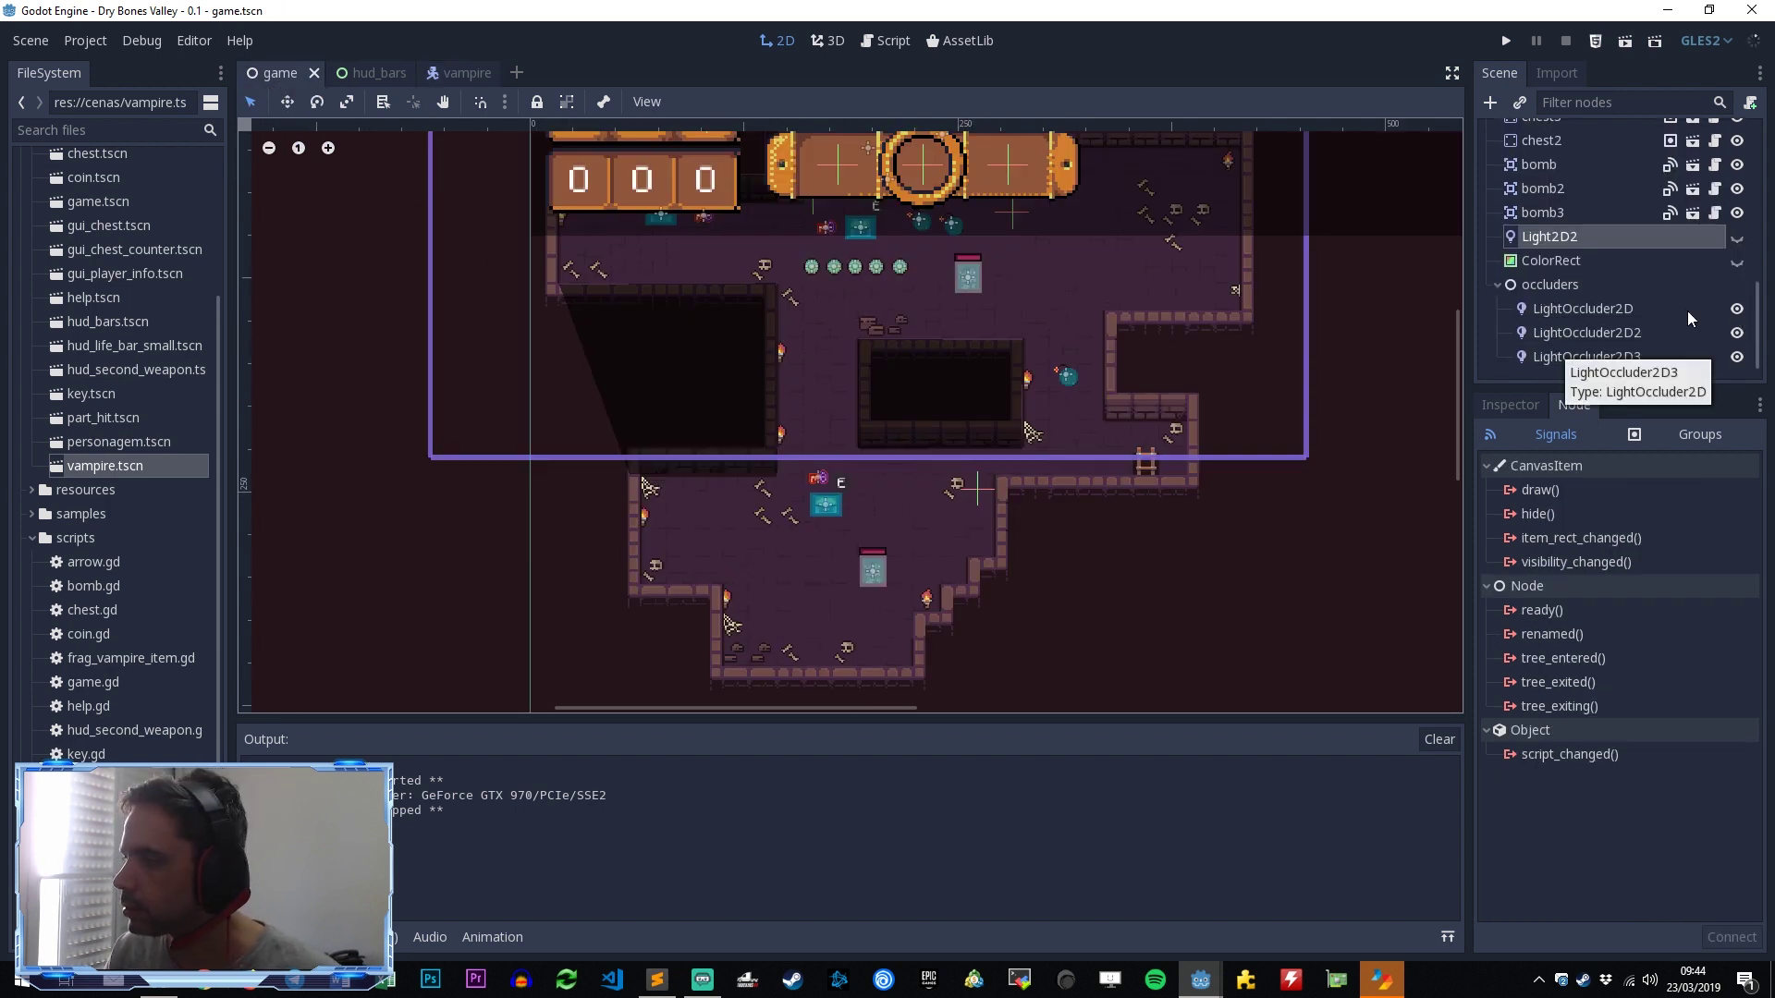
pyautogui.click(1737, 239)
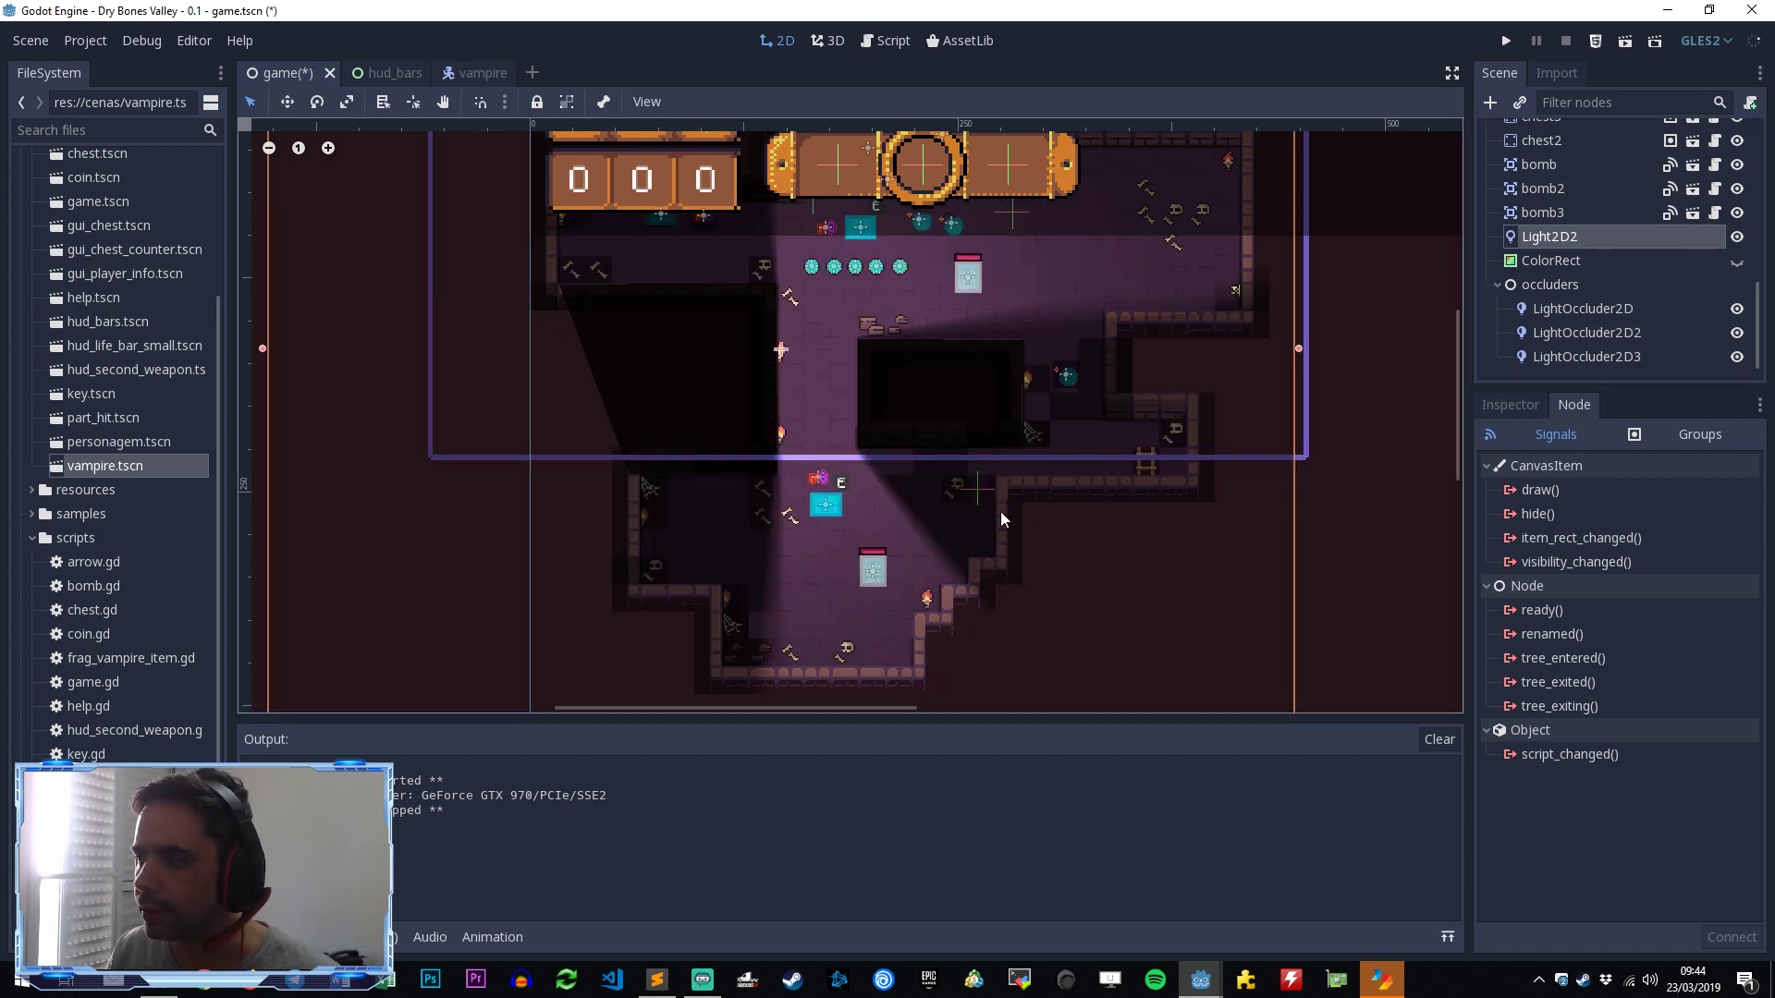
pyautogui.click(1490, 411)
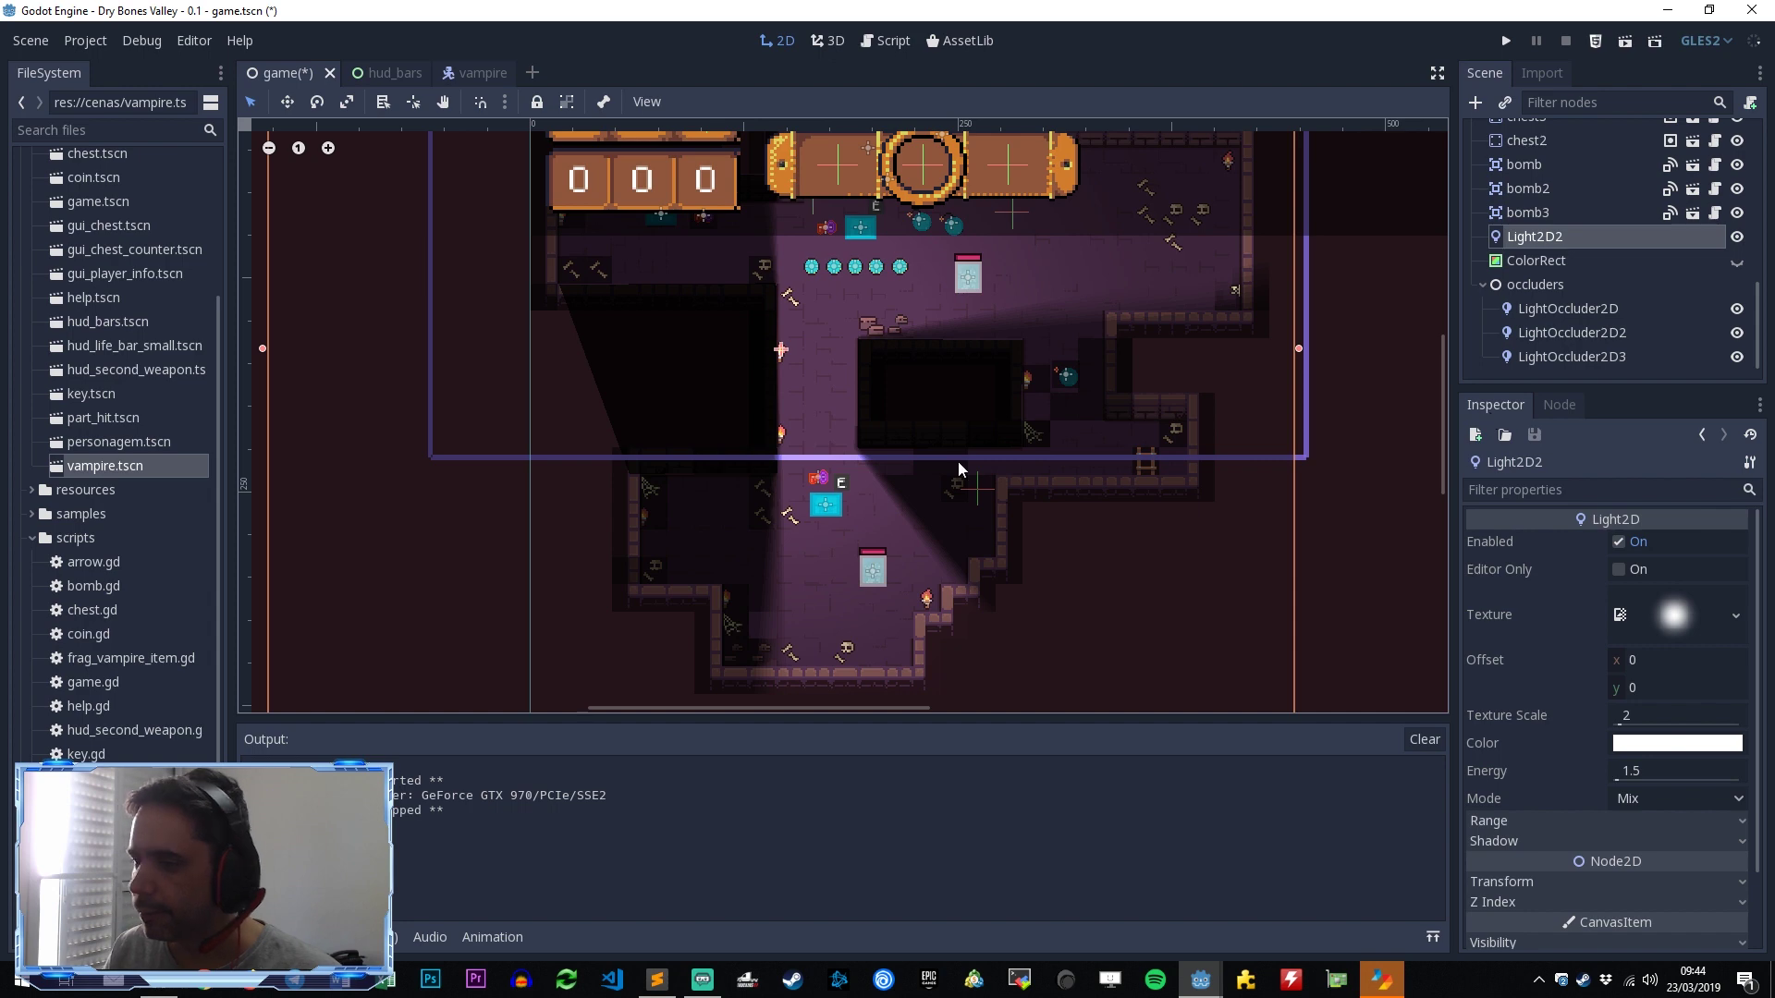
pyautogui.press('F5')
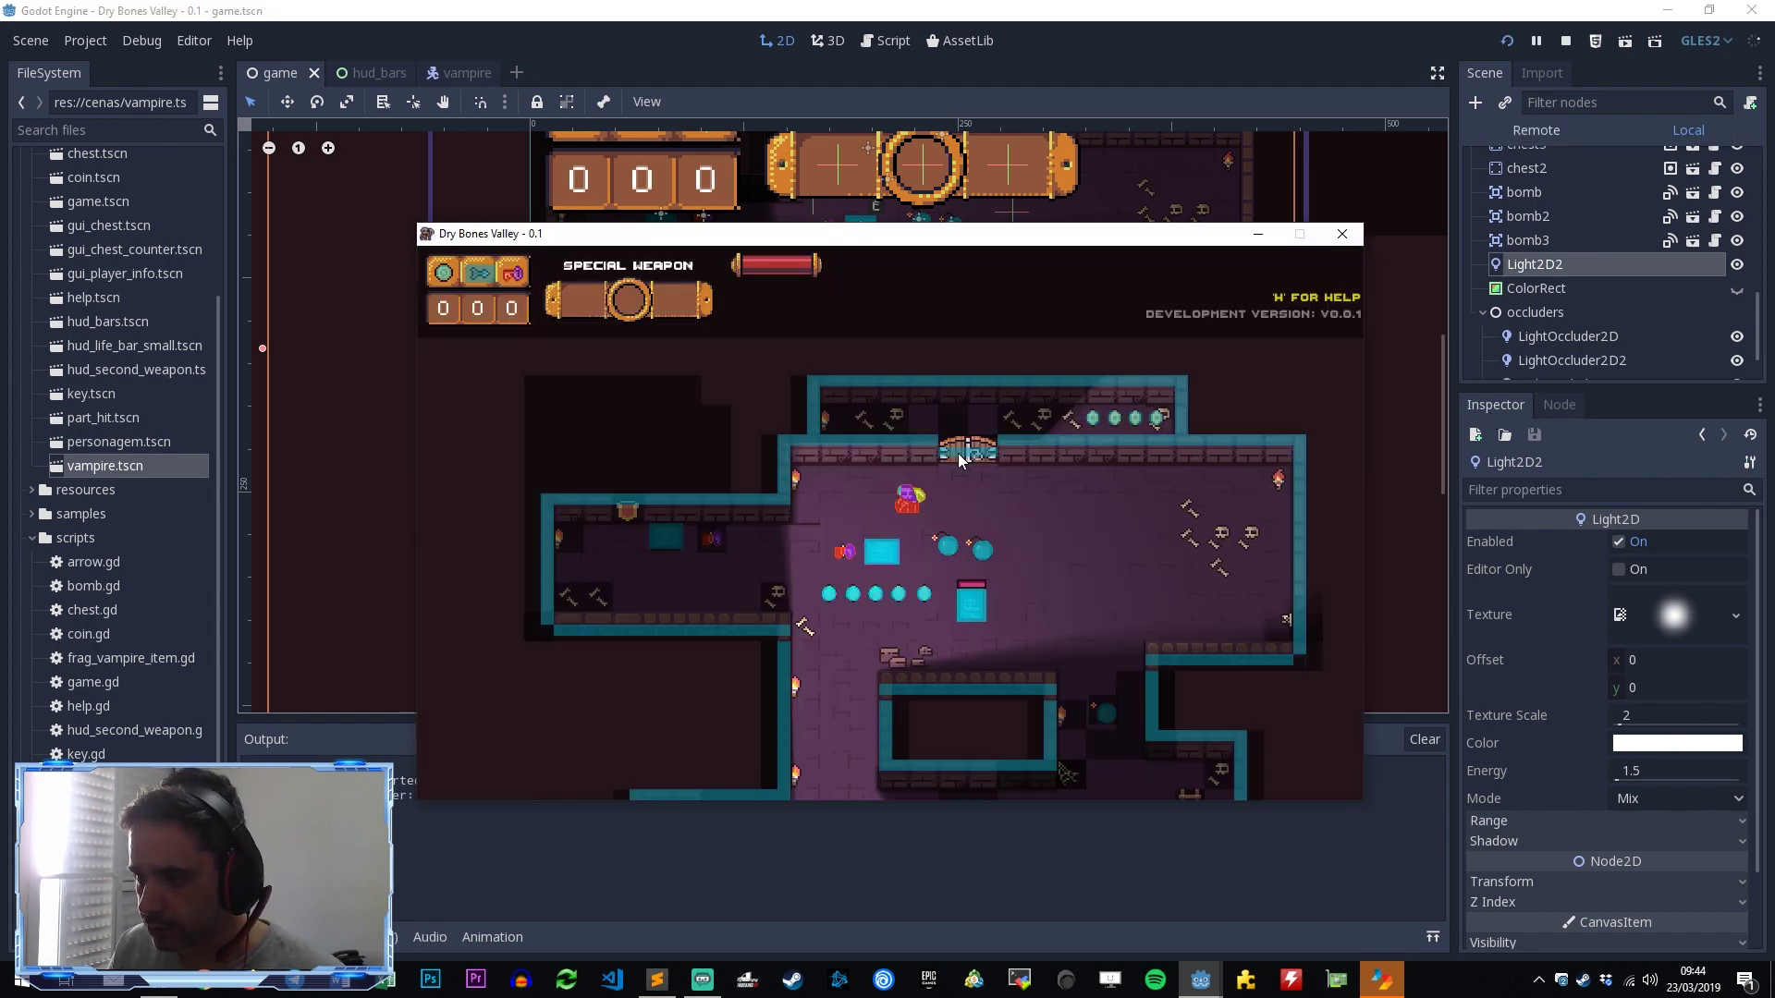
# Step: Close the running game, look through the Project and Debug menus, and run it again
pyautogui.click(1342, 234)
pyautogui.click(85, 41)
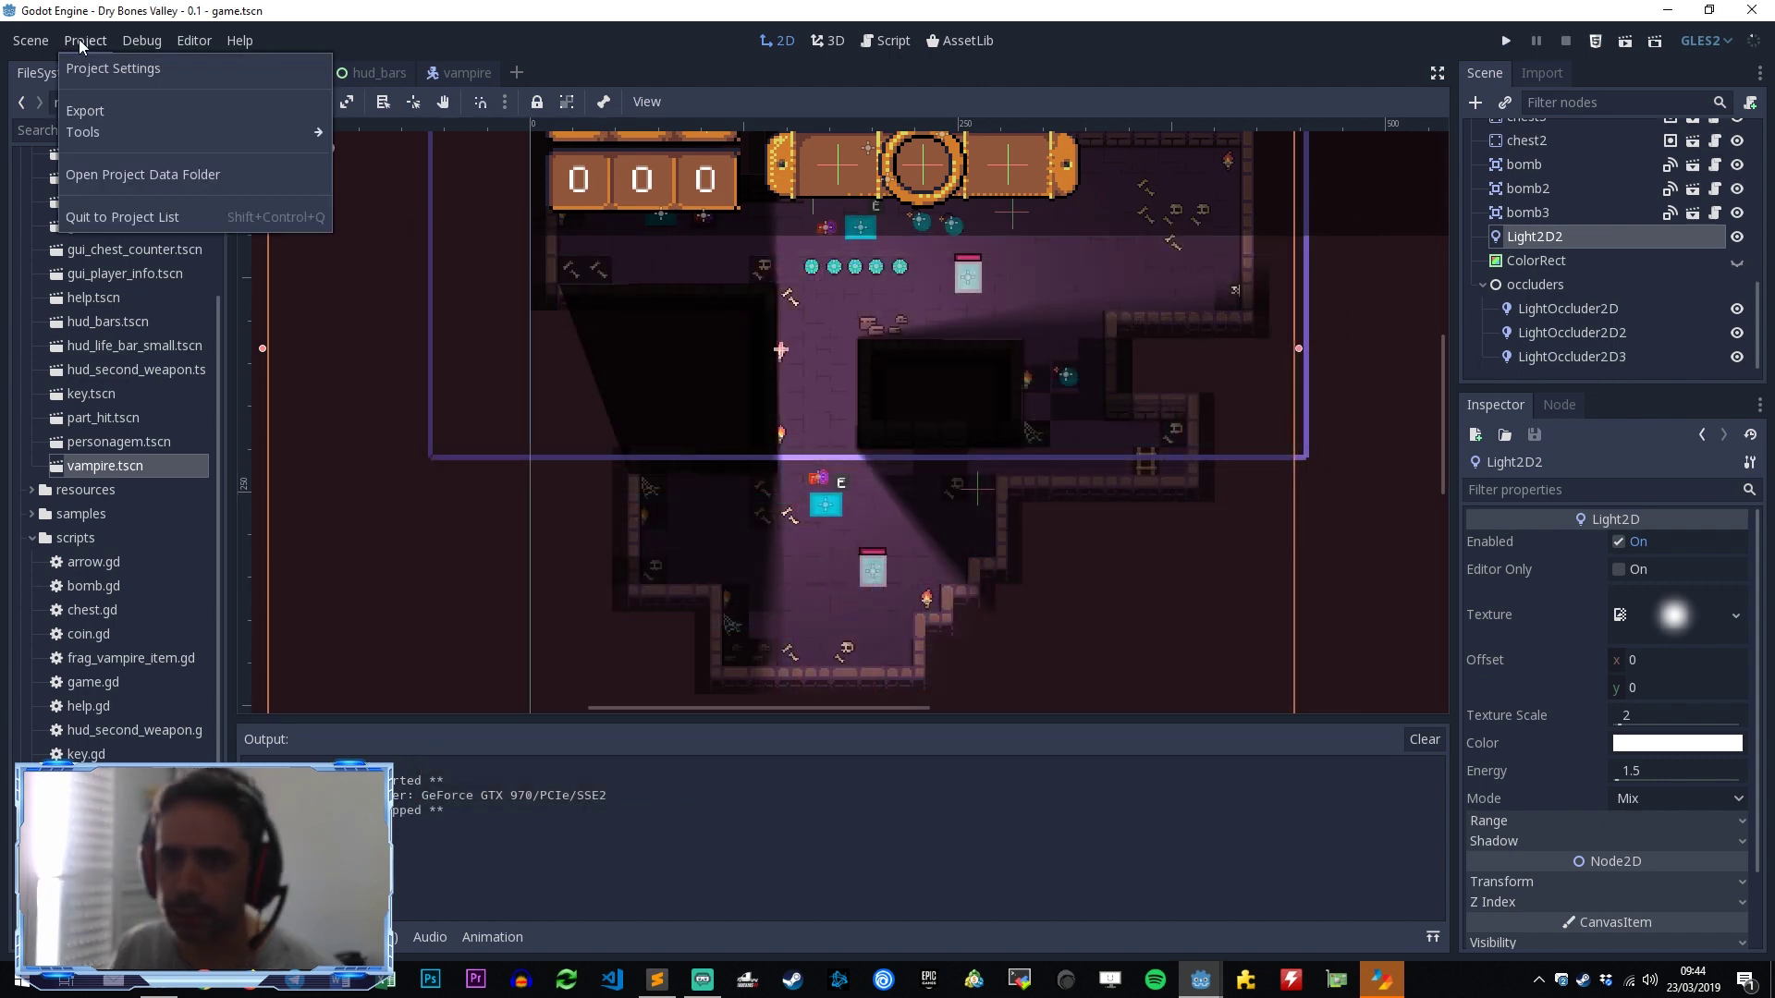
pyautogui.click(138, 135)
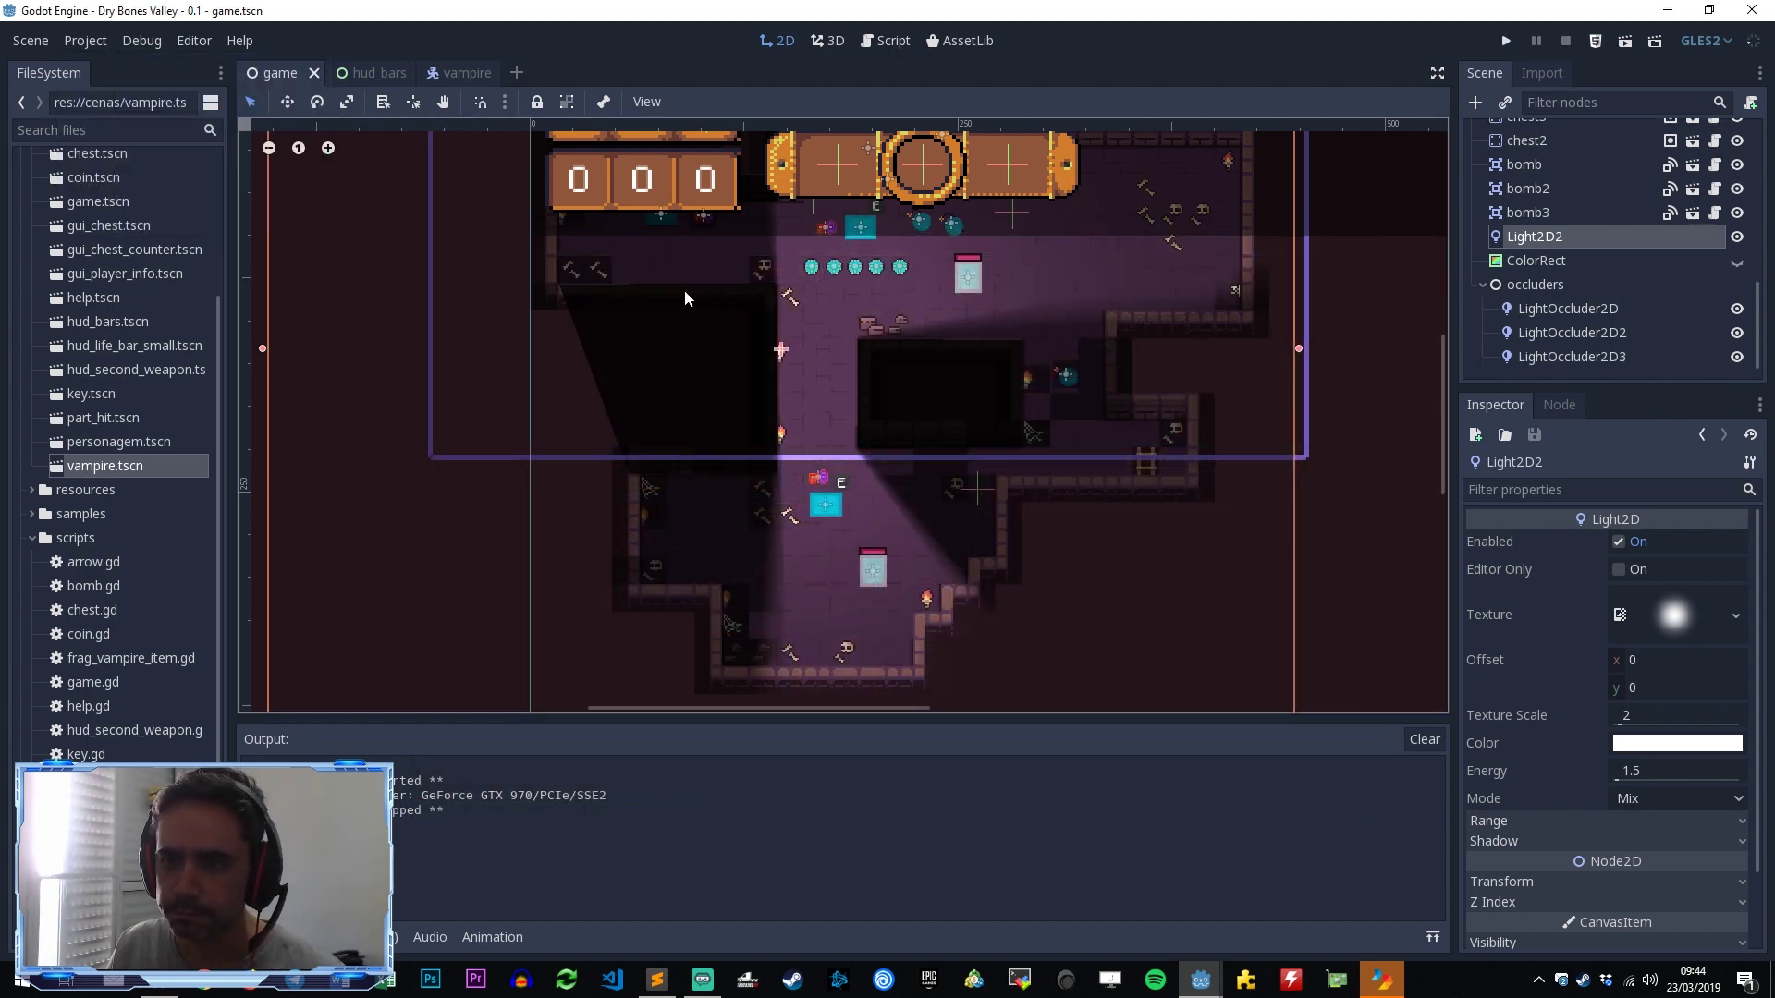
pyautogui.click(1510, 42)
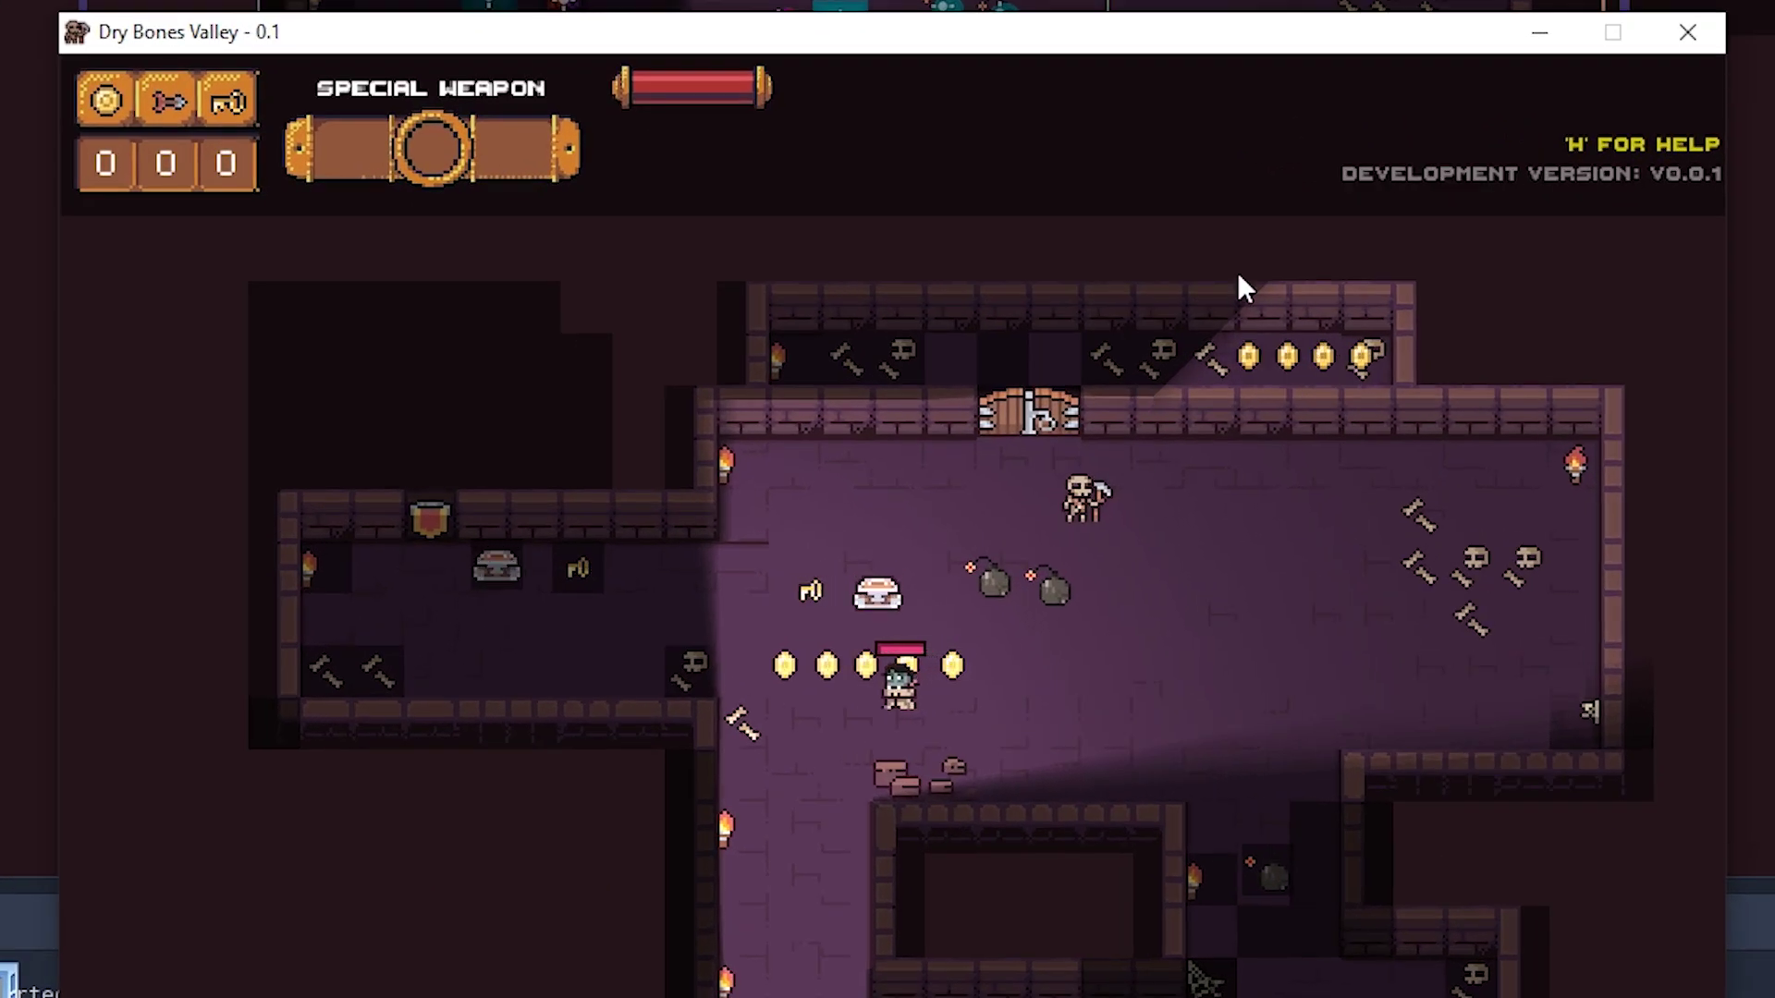
# Step: Walk the player left down the dark corridor and pick up the bomb
pyautogui.press('Left')
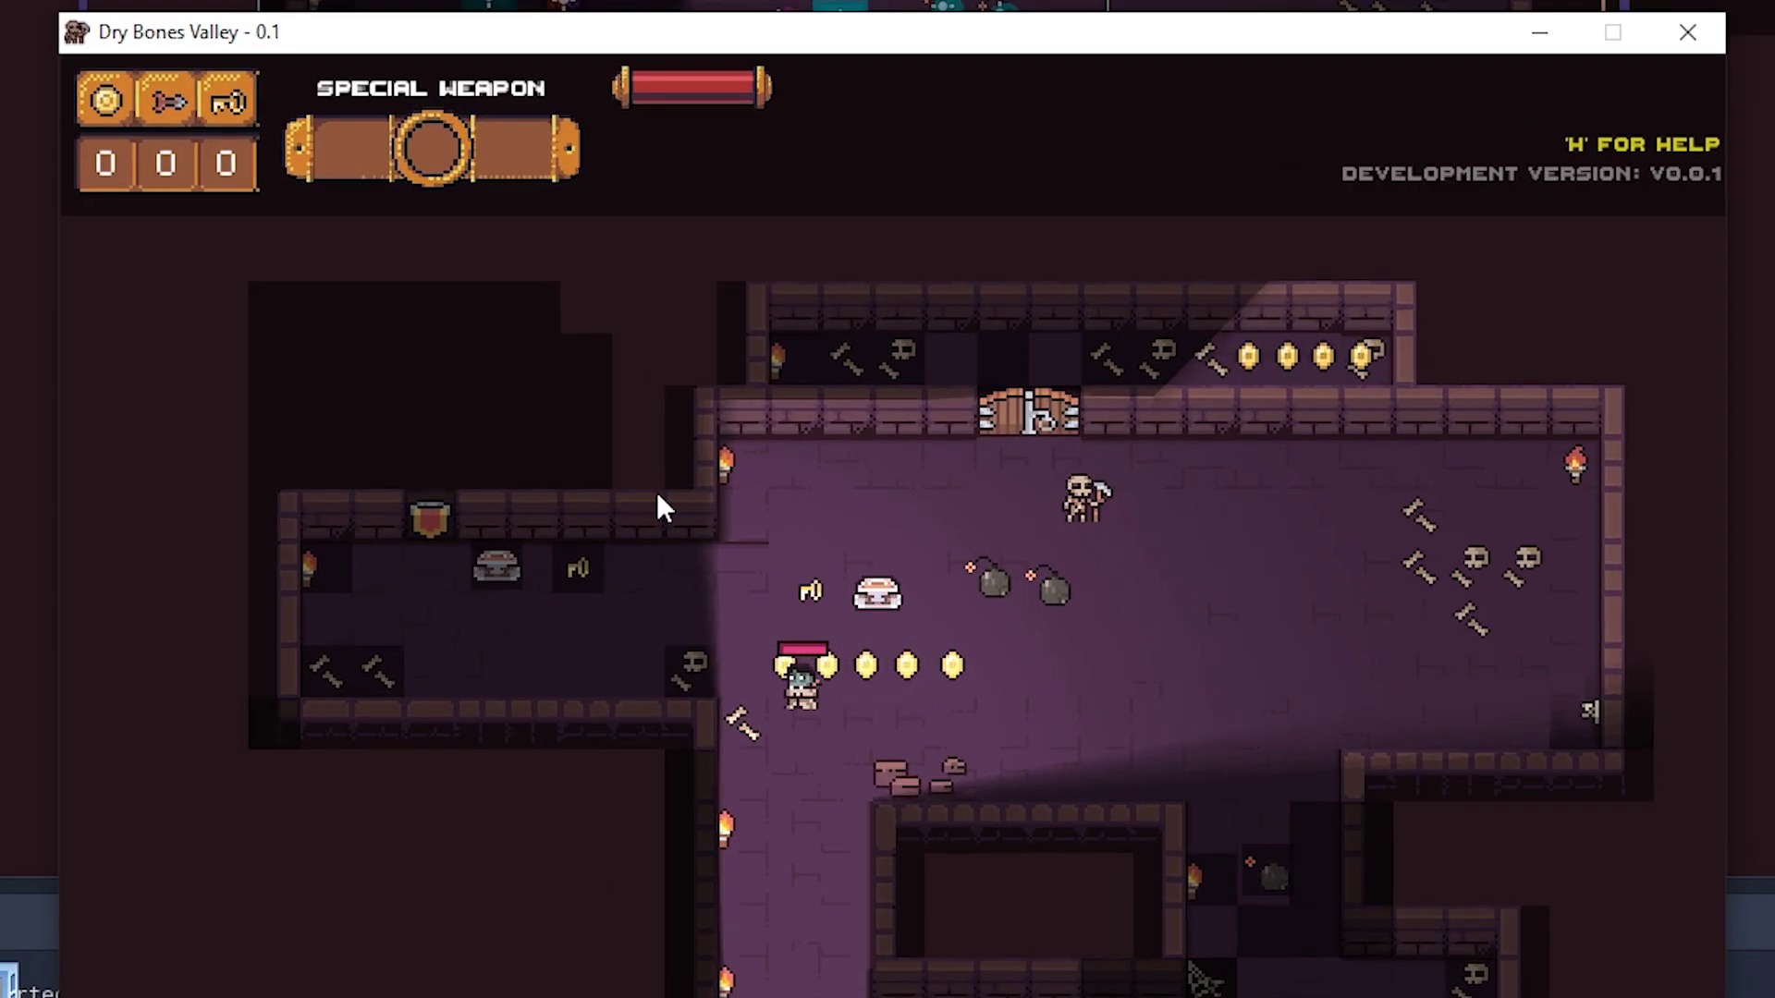
pyautogui.press('Left')
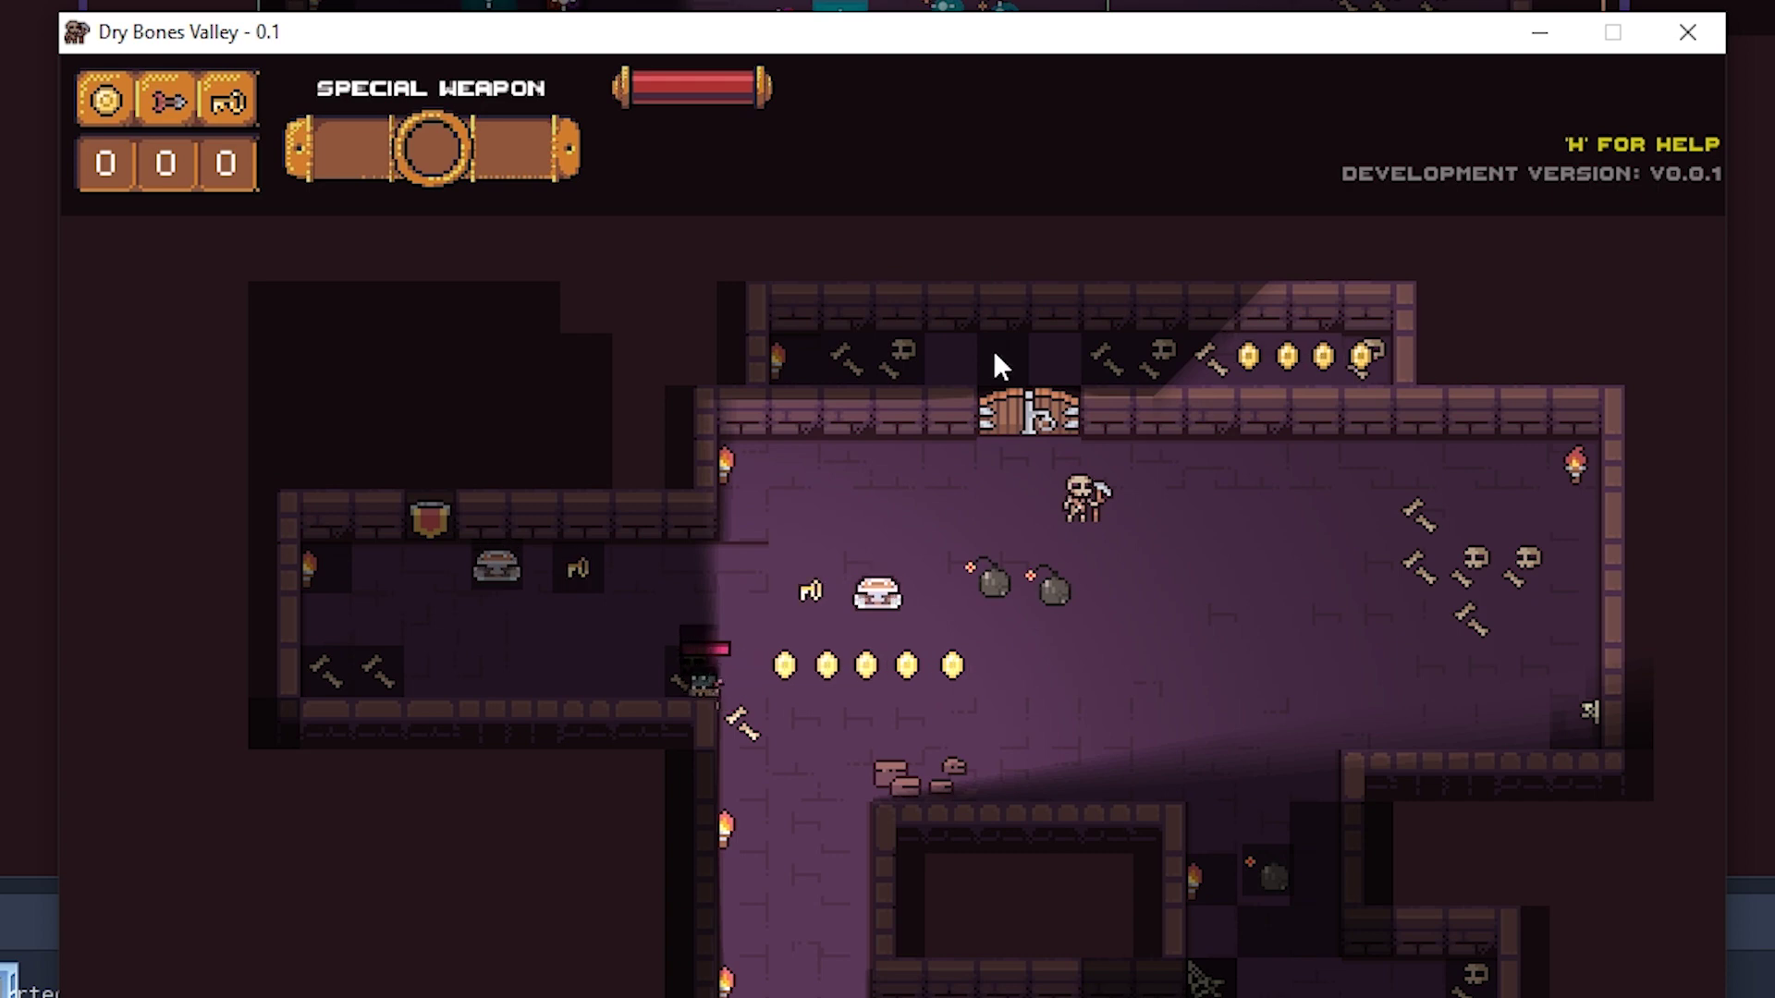
pyautogui.press('Left')
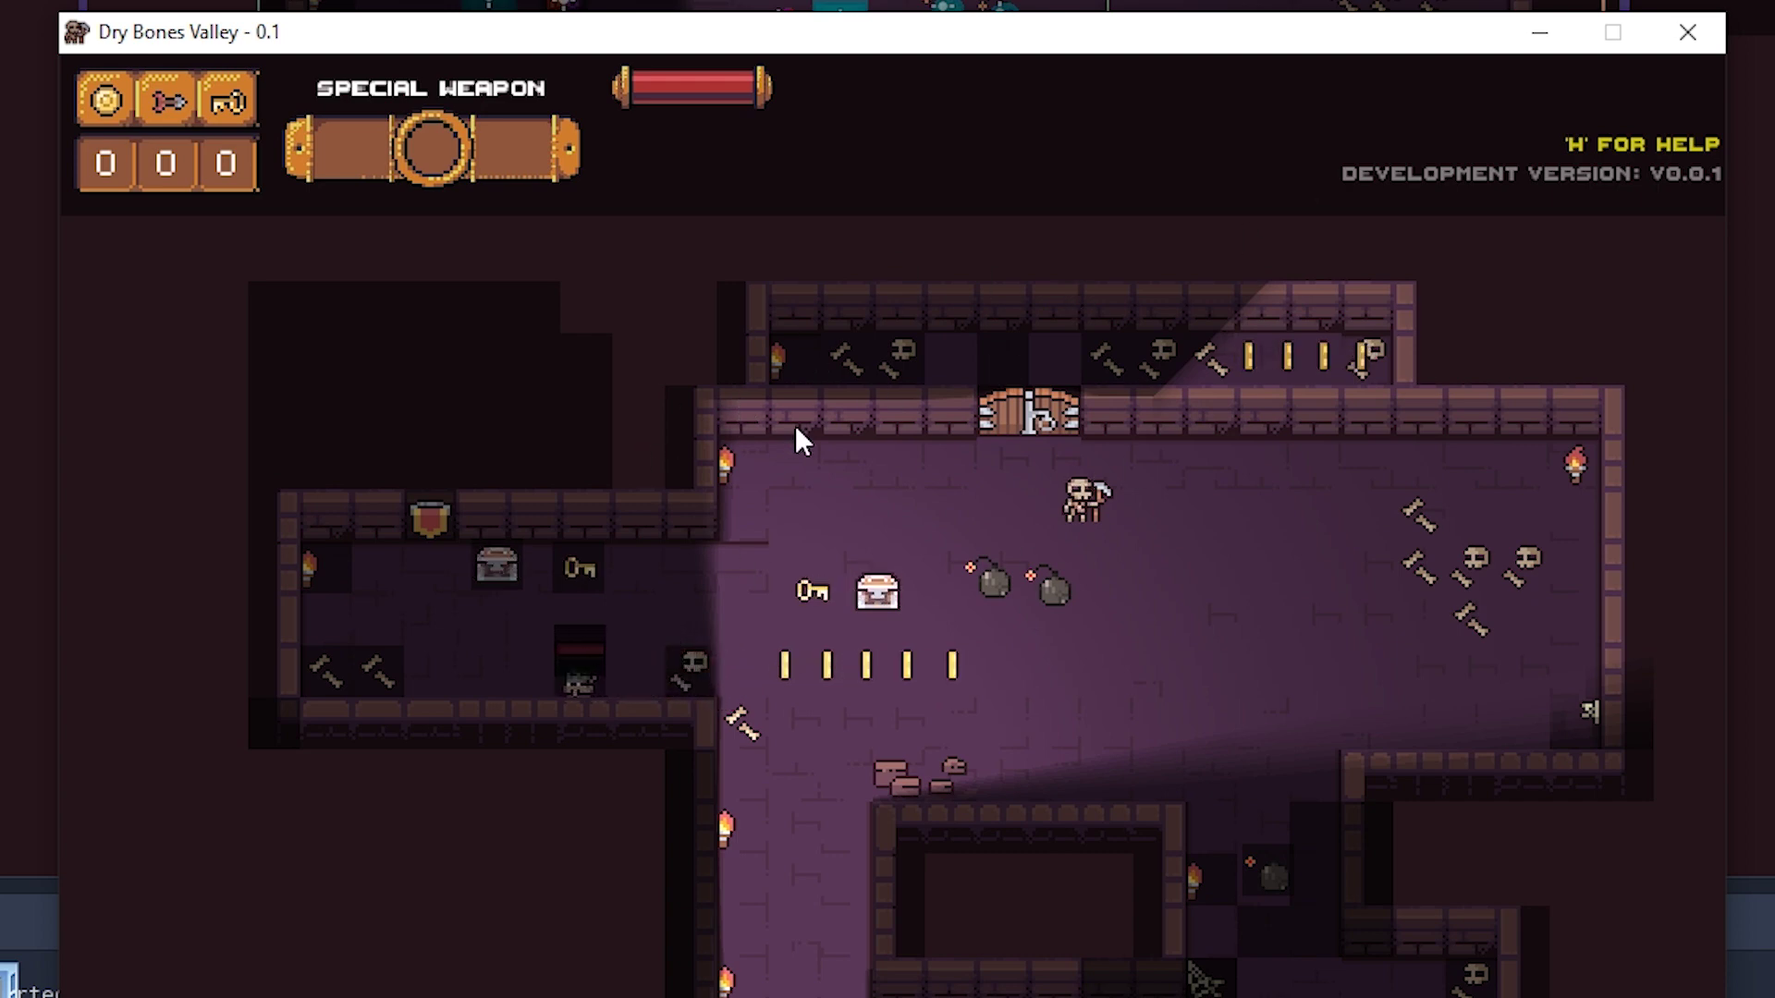
pyautogui.press('Left')
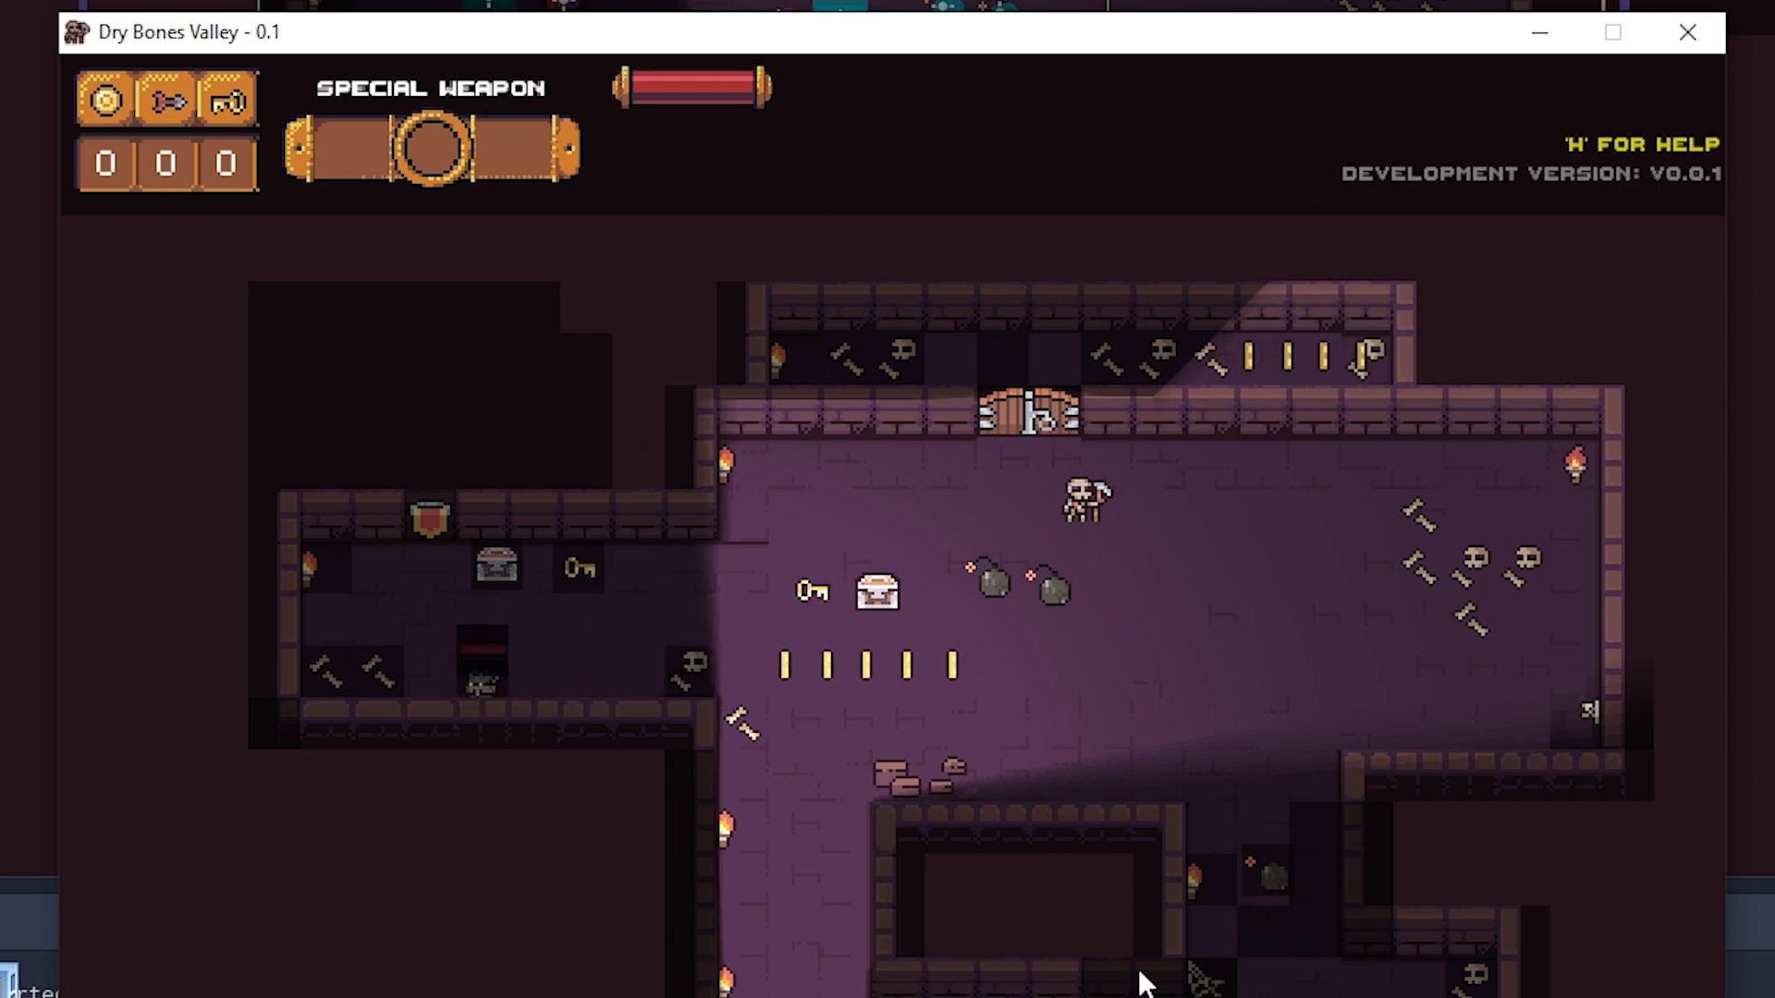
pyautogui.press('Left')
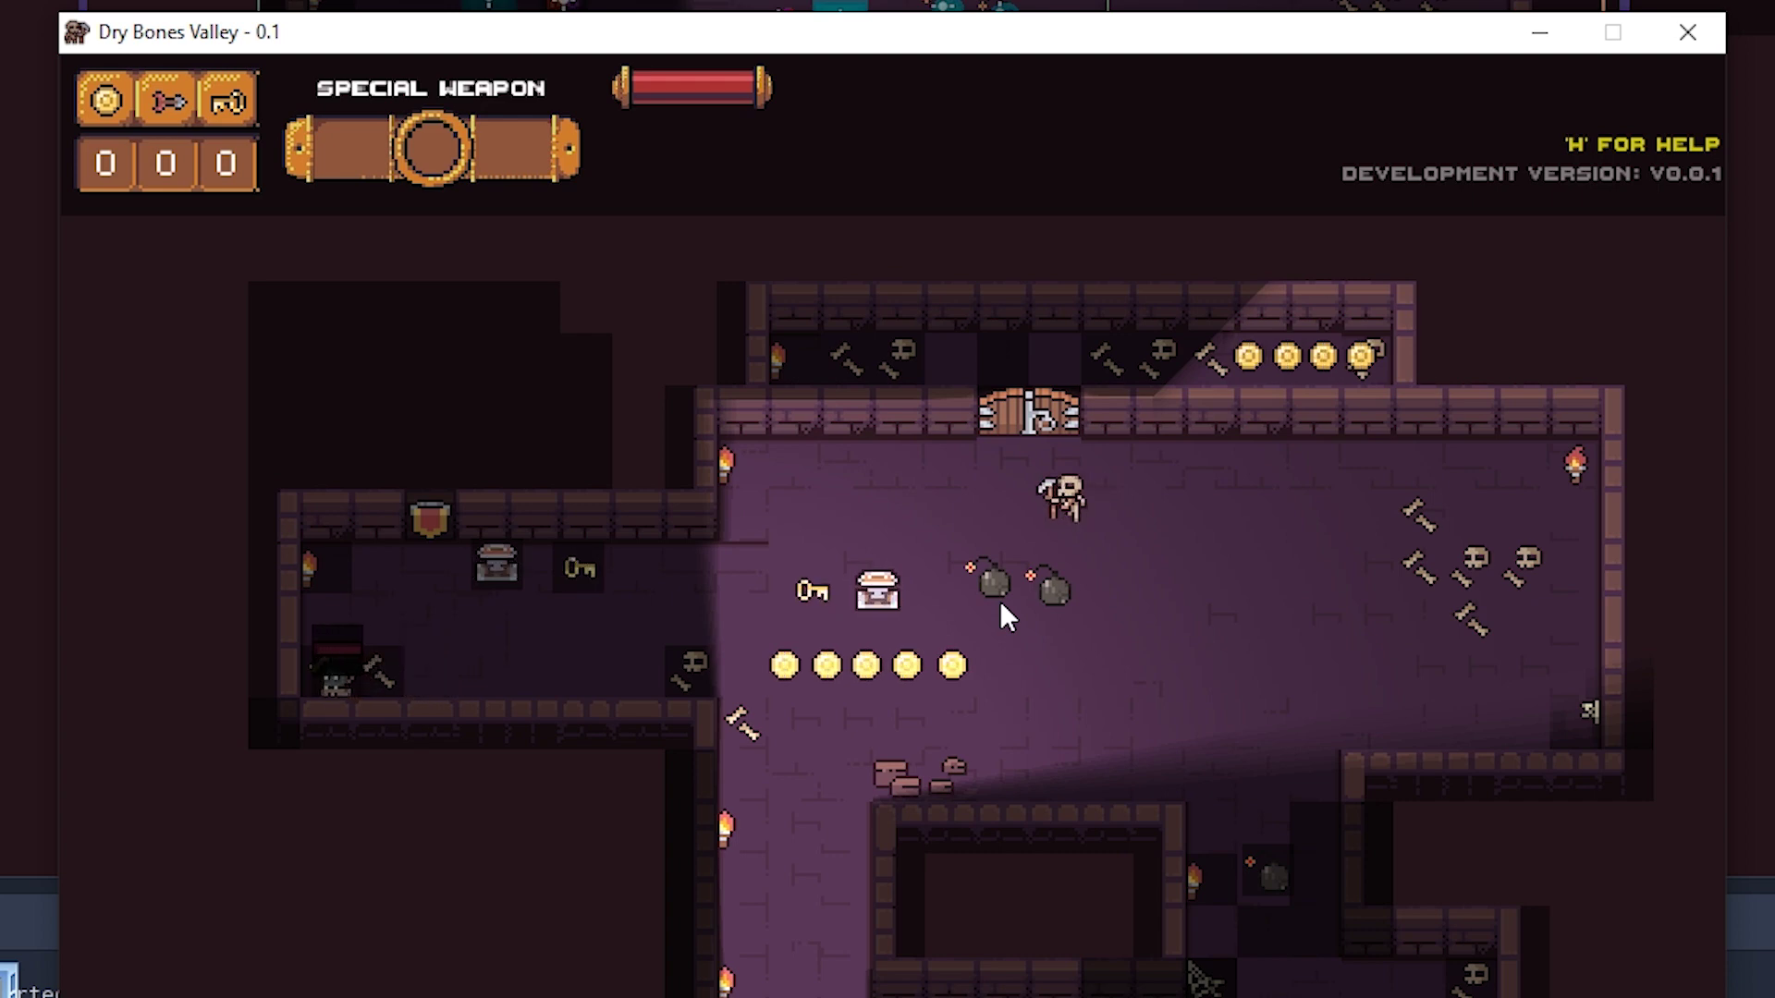
pyautogui.press('Down')
pyautogui.press('Right')
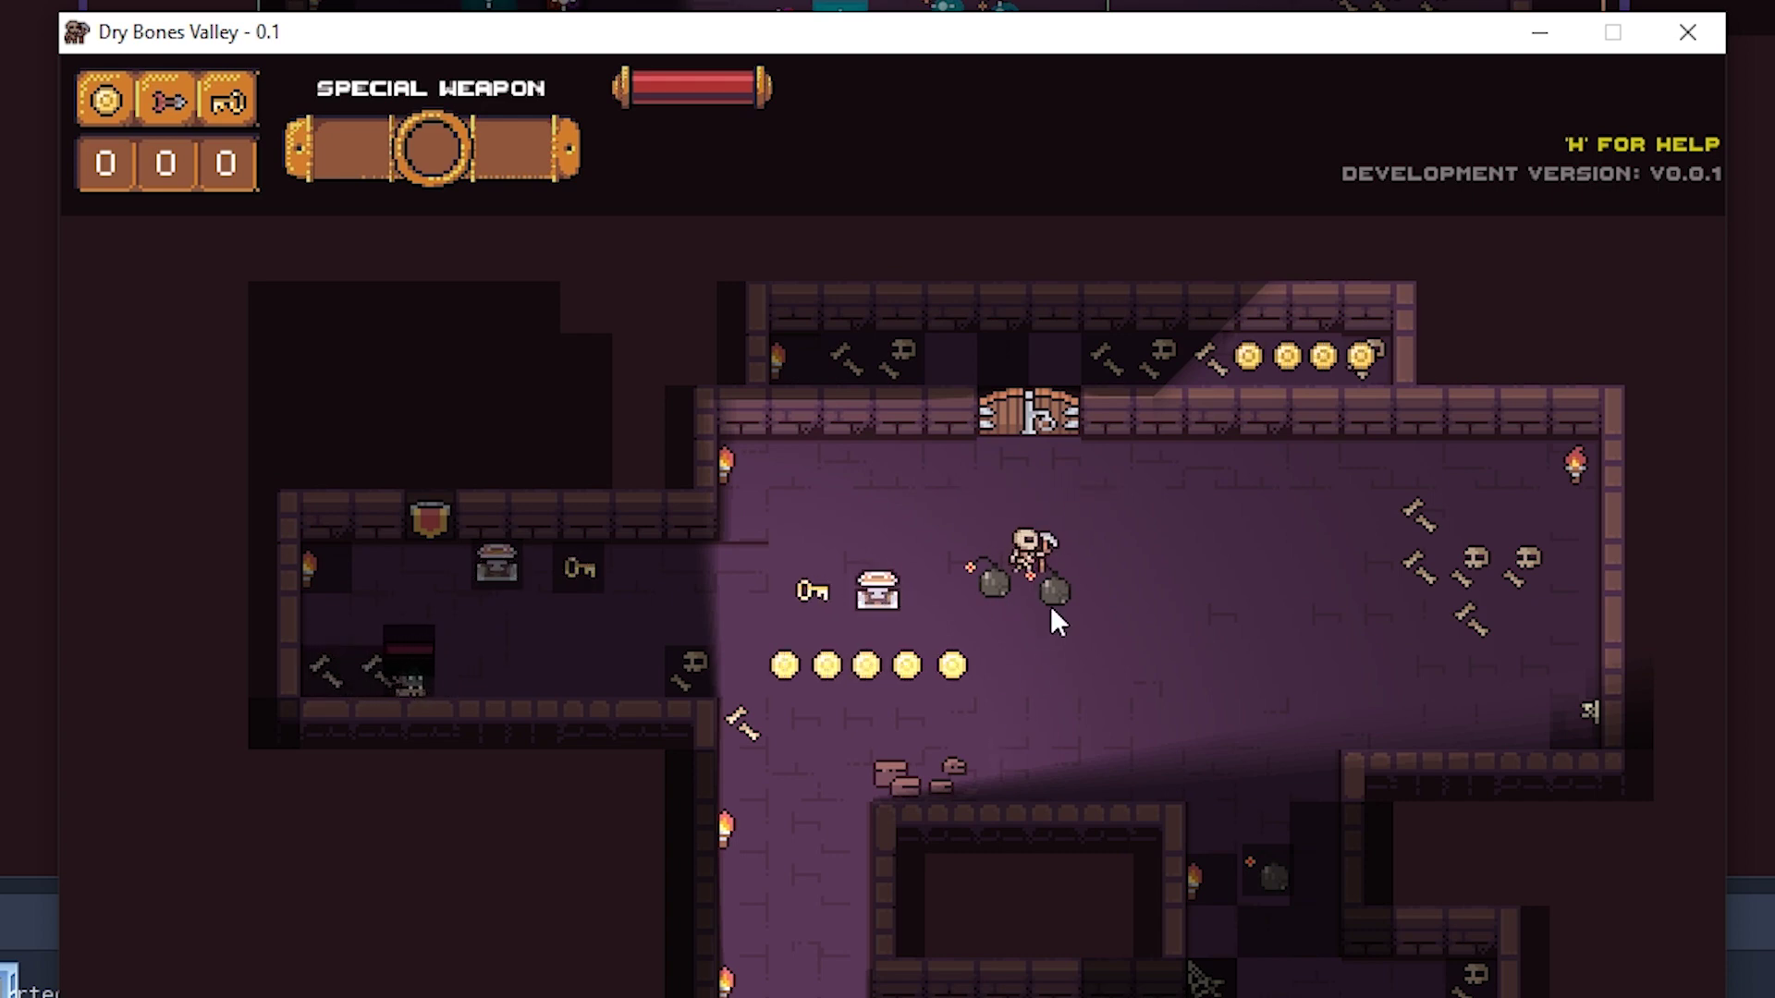
# Step: Move the player around the lower room and back up into the main room
pyautogui.press('Down')
pyautogui.press('Right')
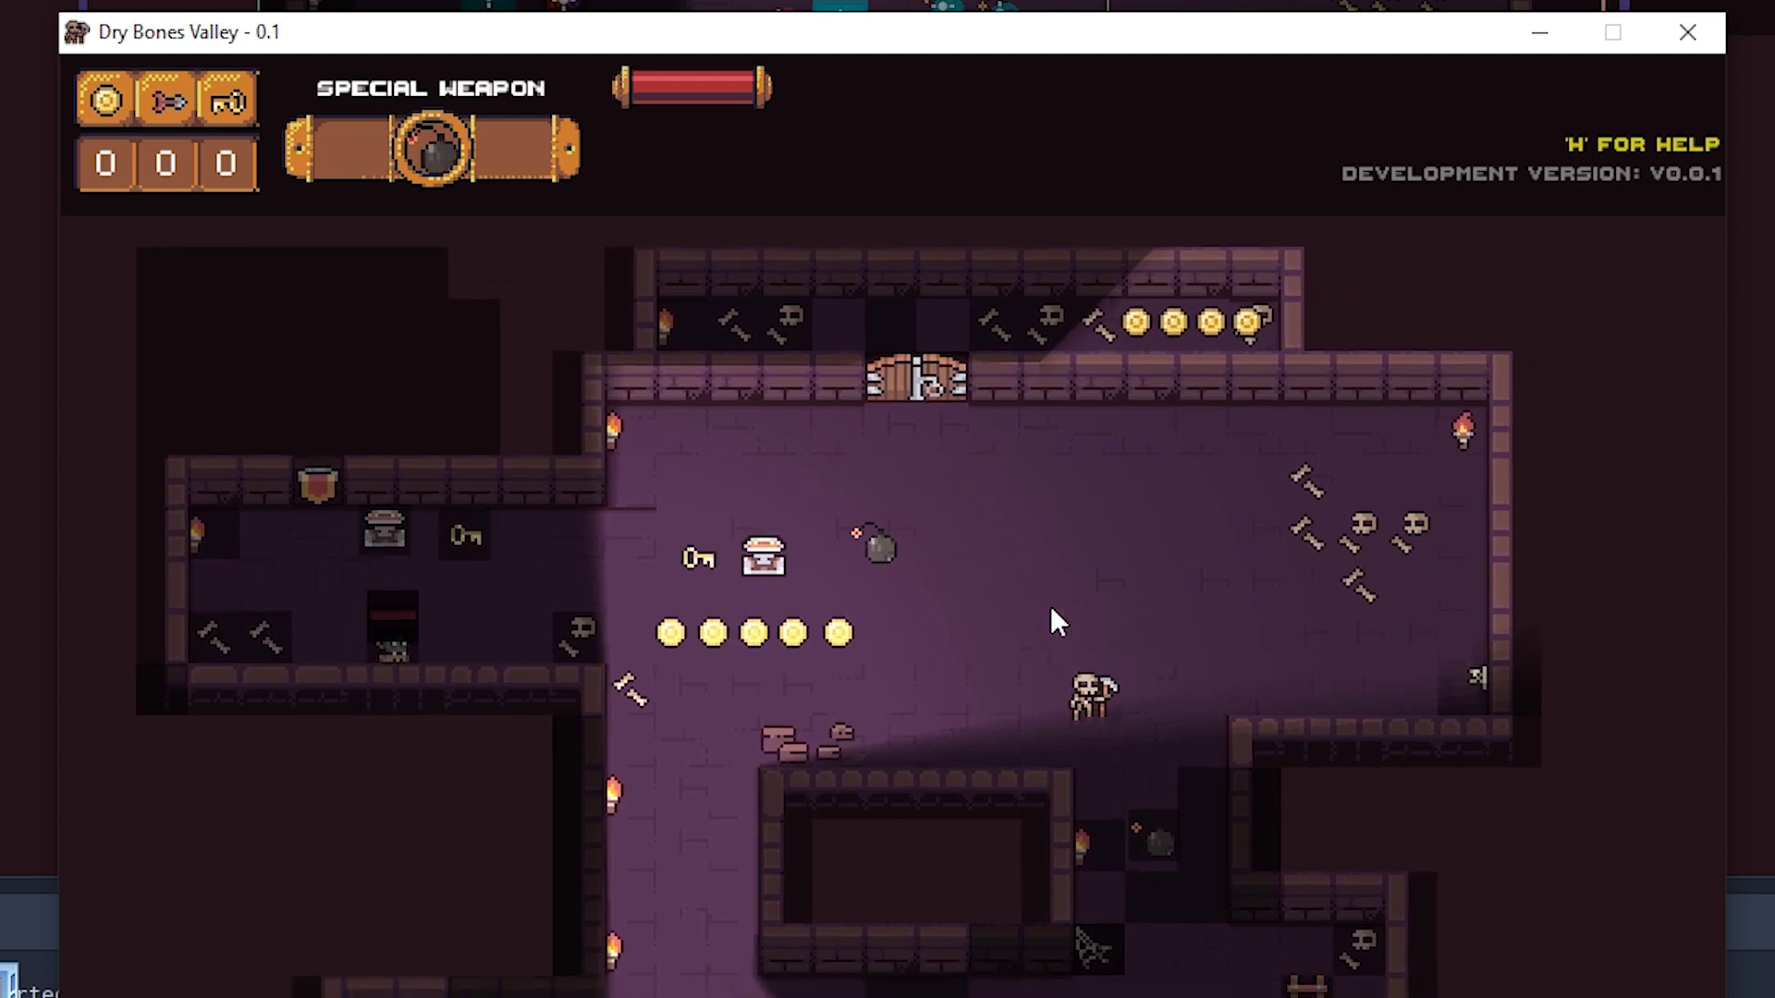
pyautogui.press('Up')
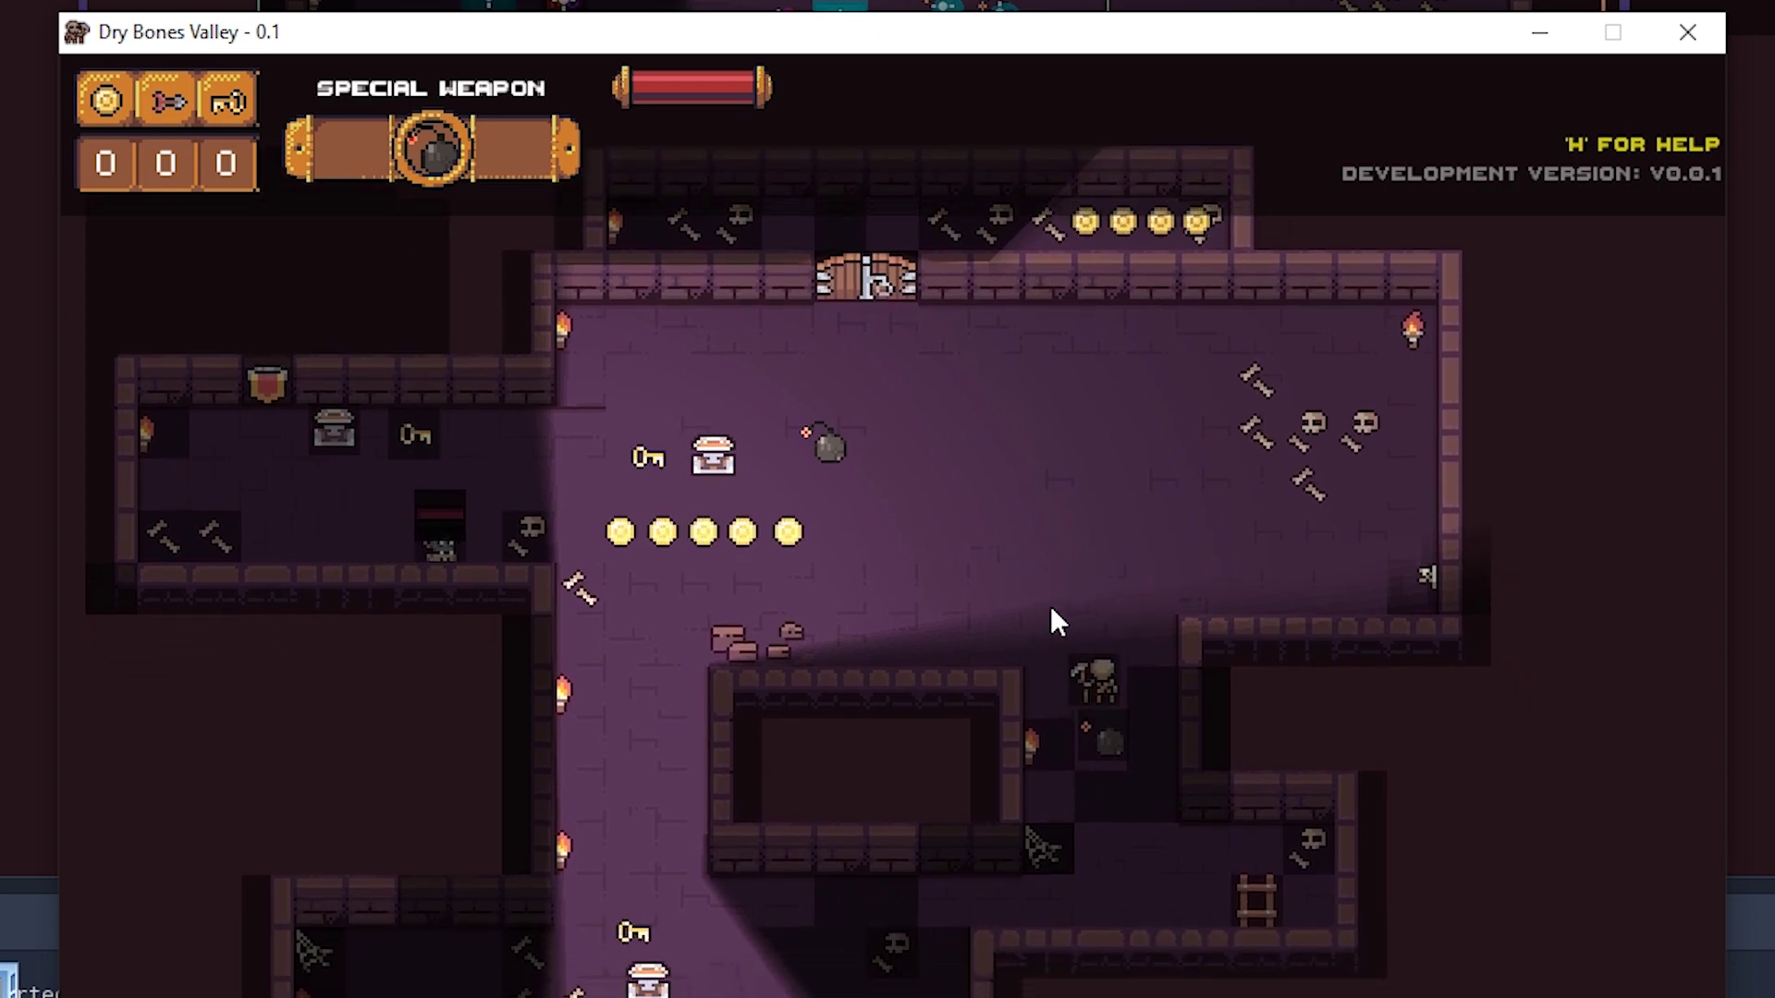
pyautogui.press('Up')
pyautogui.press('Down')
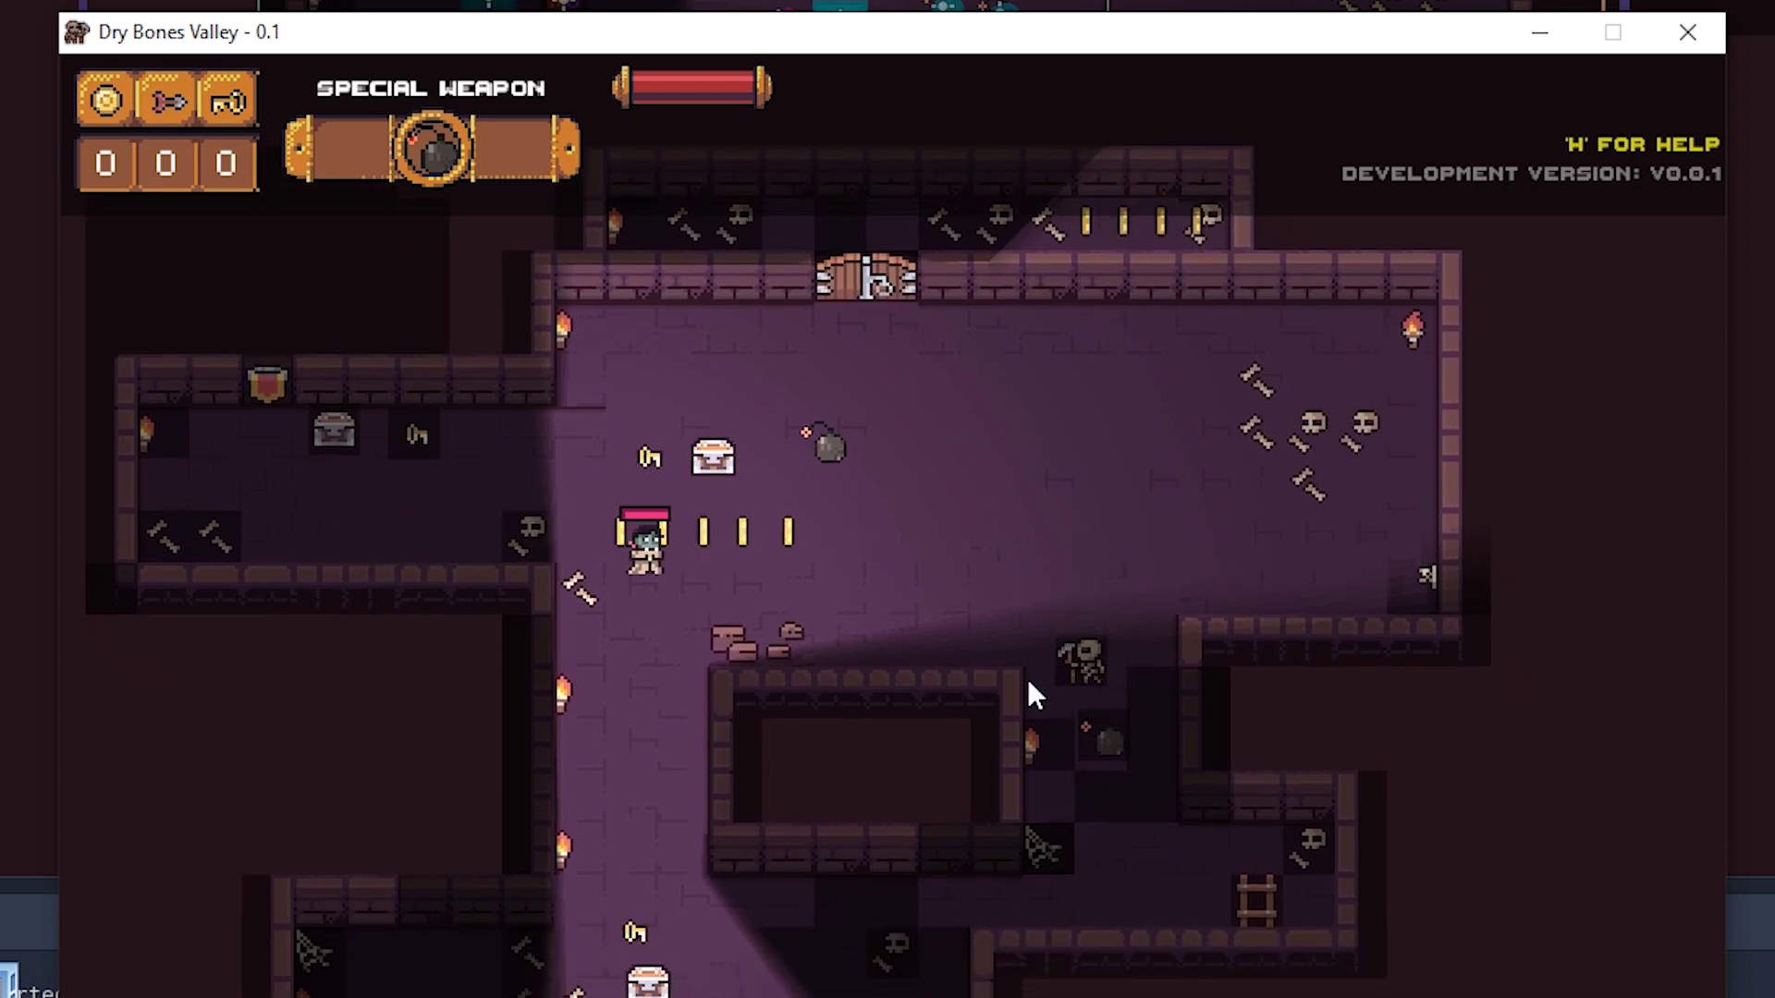
pyautogui.press('Left')
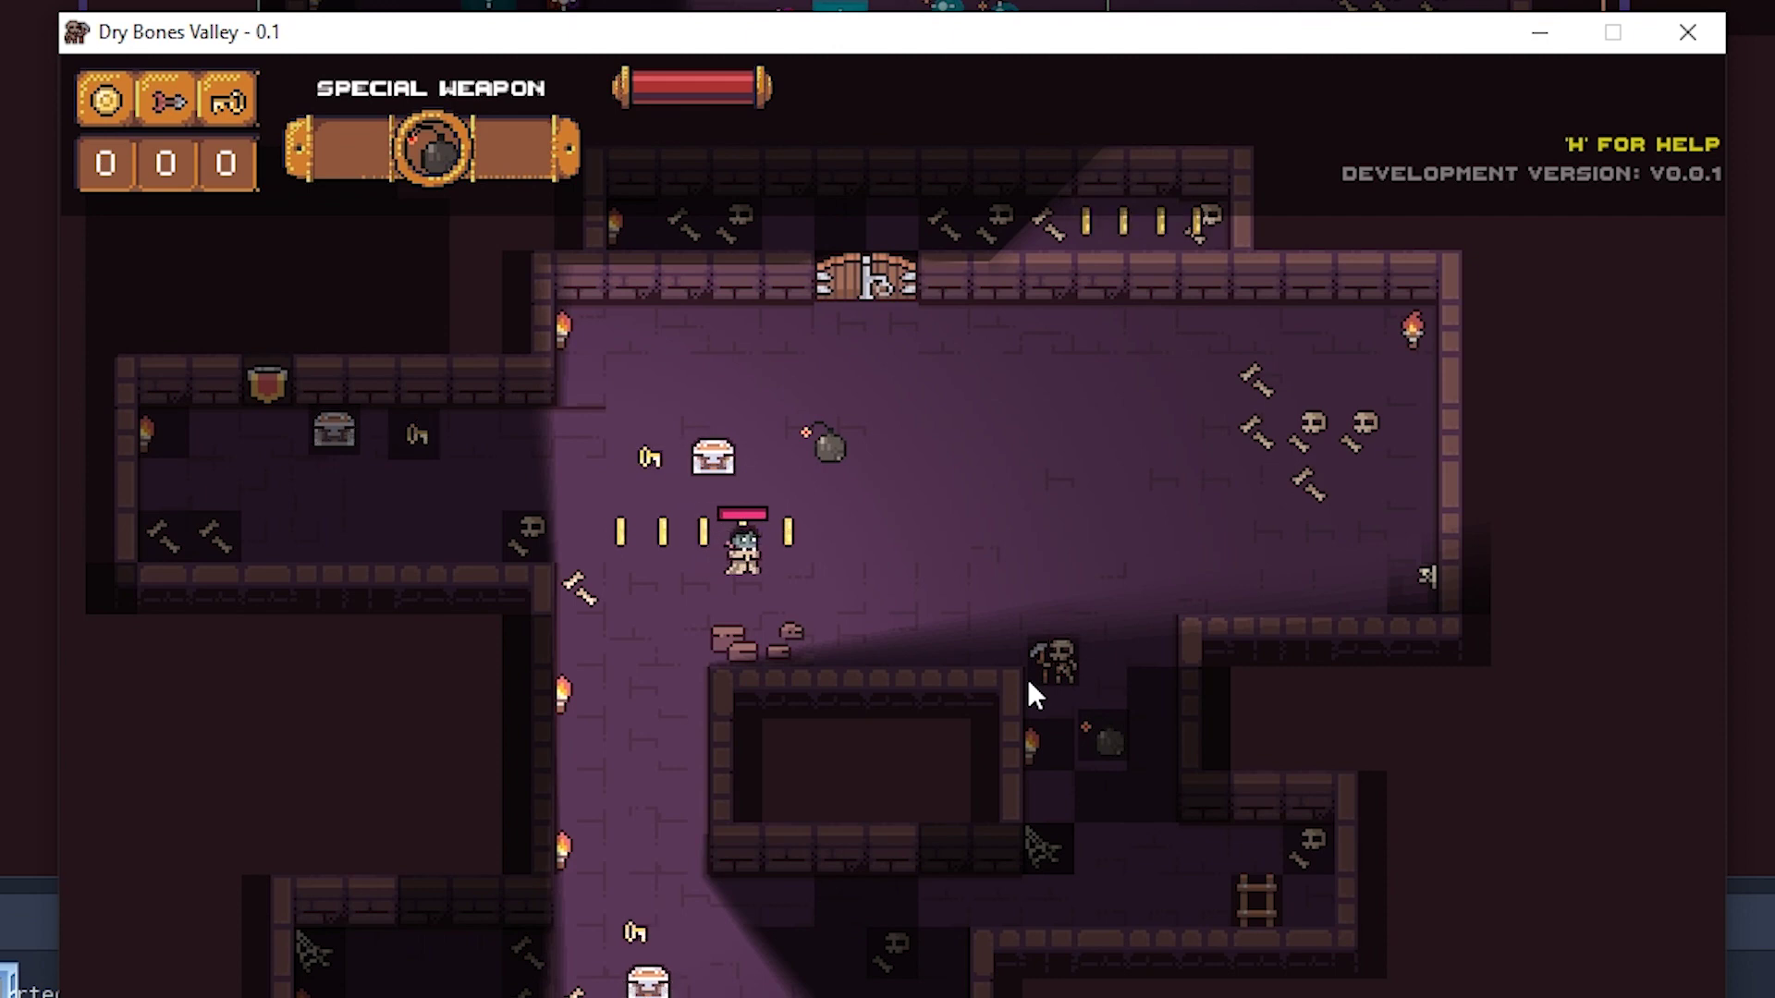
pyautogui.press('Right')
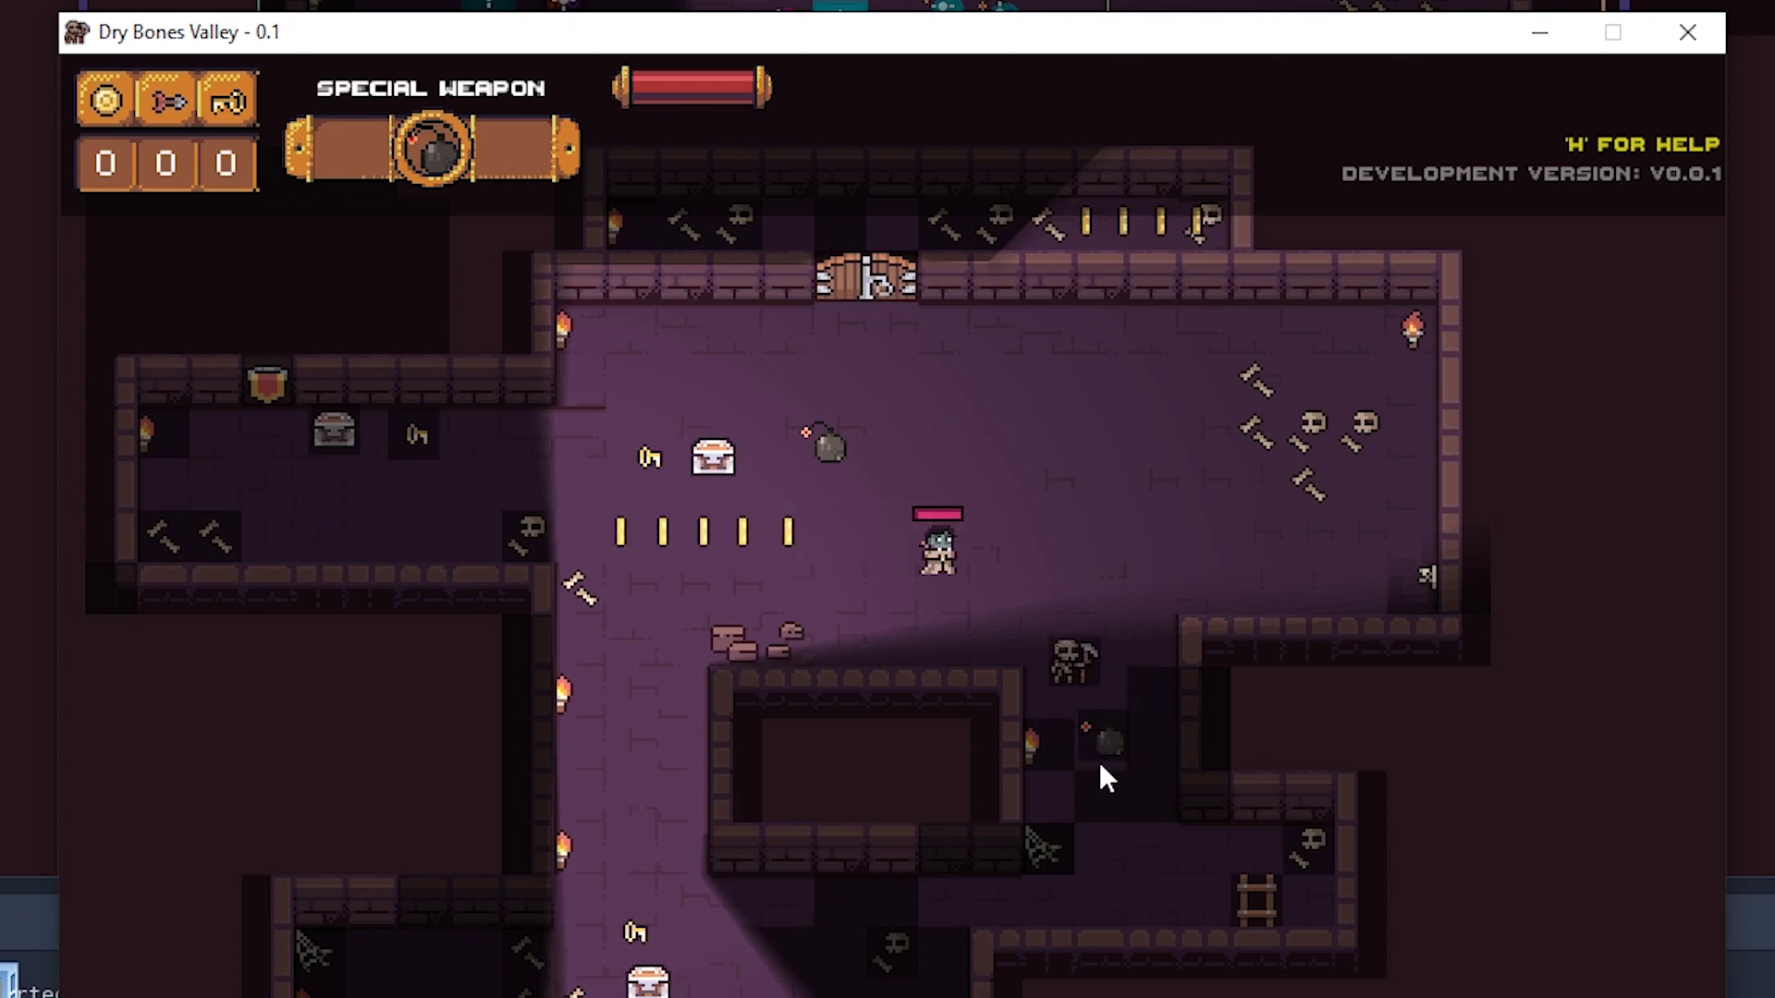
pyautogui.press('Up')
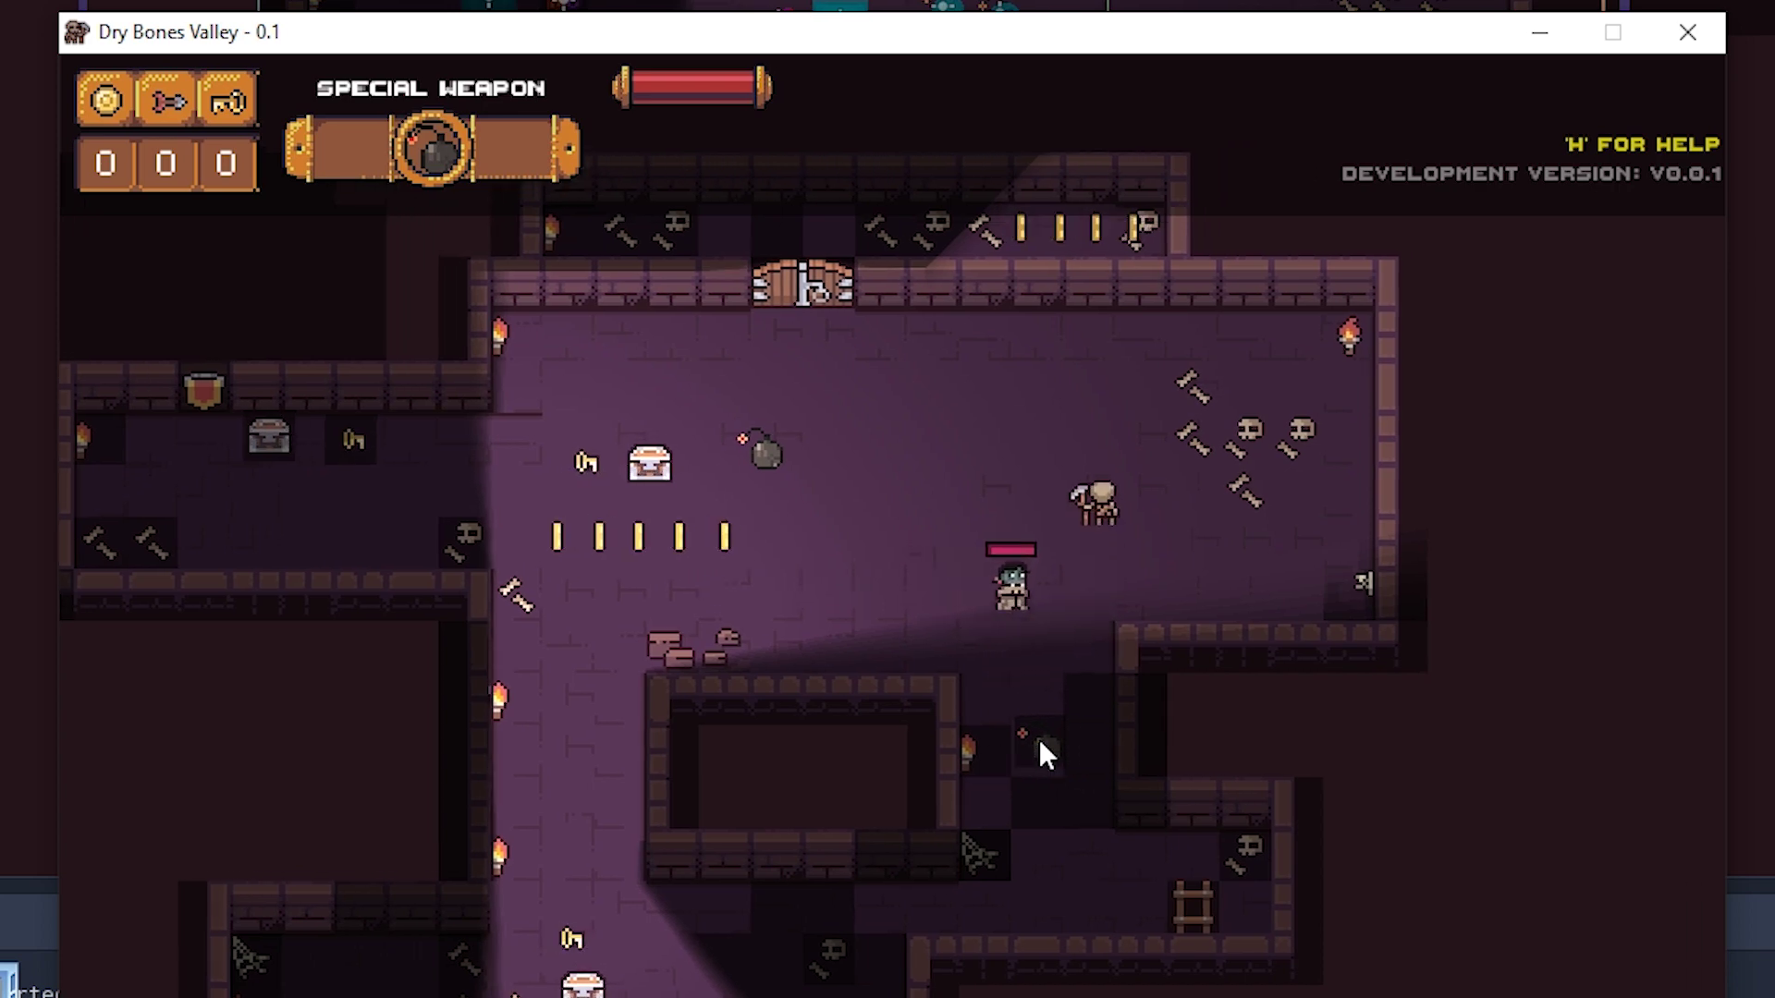
# Step: Cross the room to the corridor entrance and collect a coin, raising the counter to 1
pyautogui.press('Down')
pyautogui.press('Left')
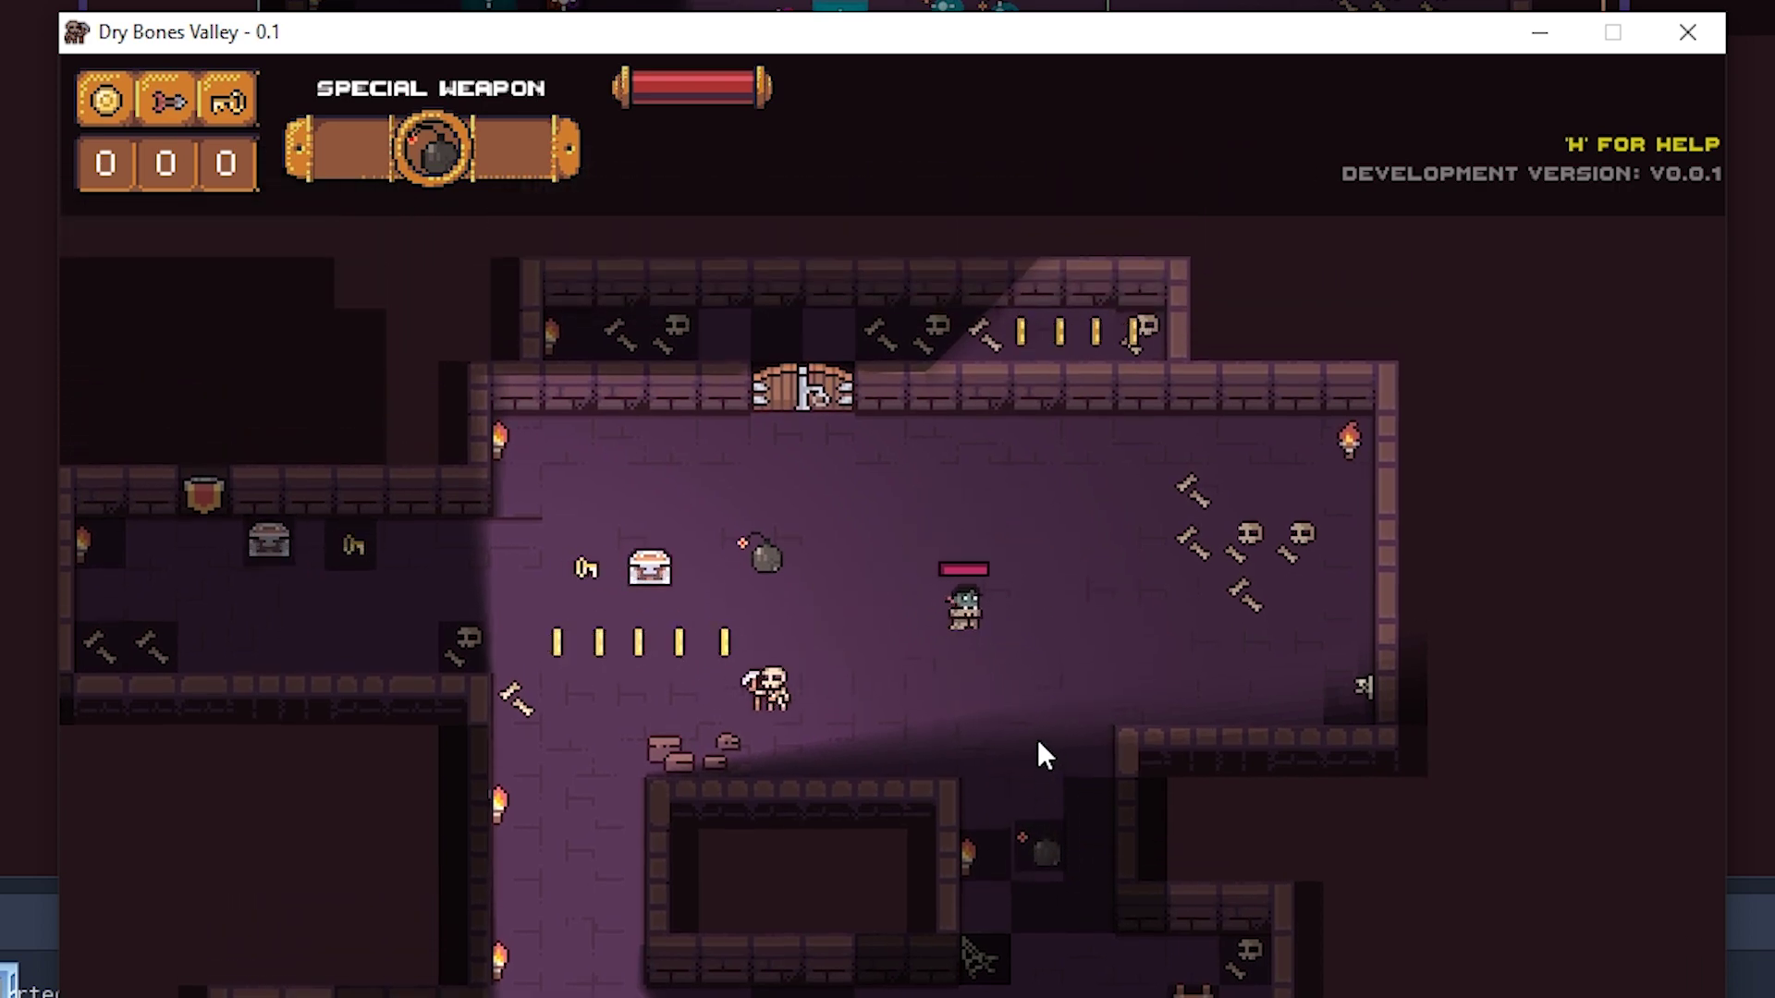
pyautogui.press('Left')
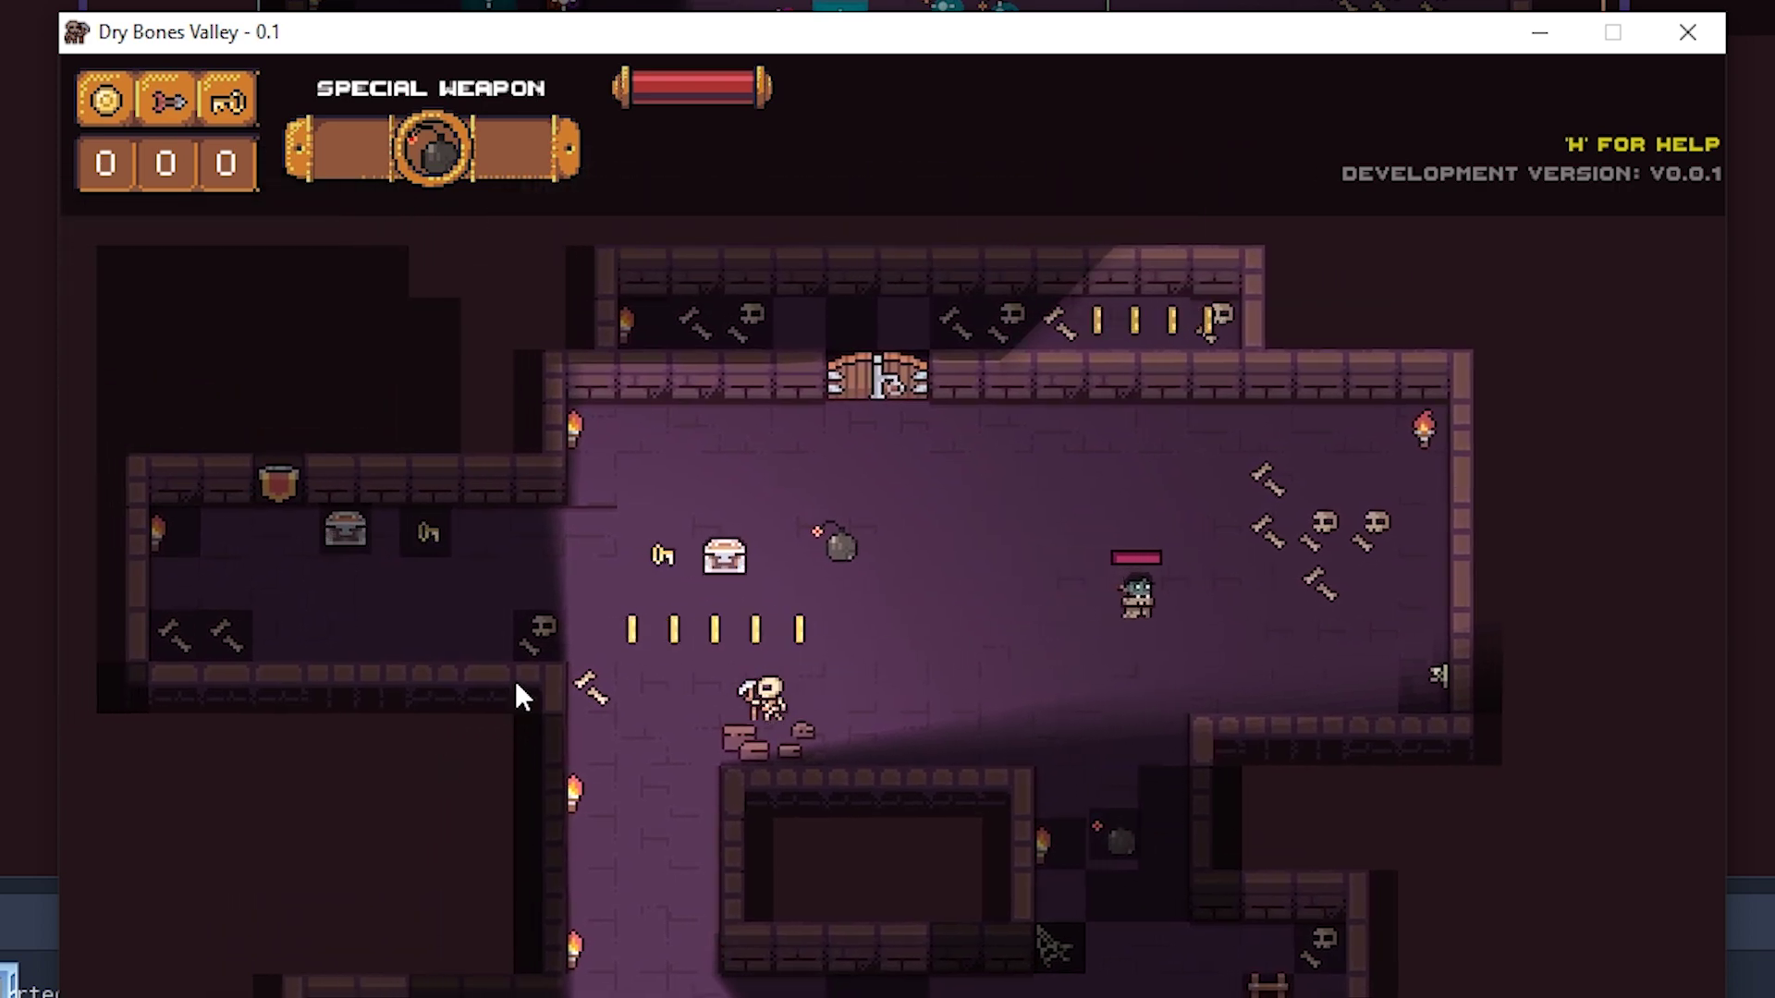
pyautogui.press('Left')
pyautogui.press('Up')
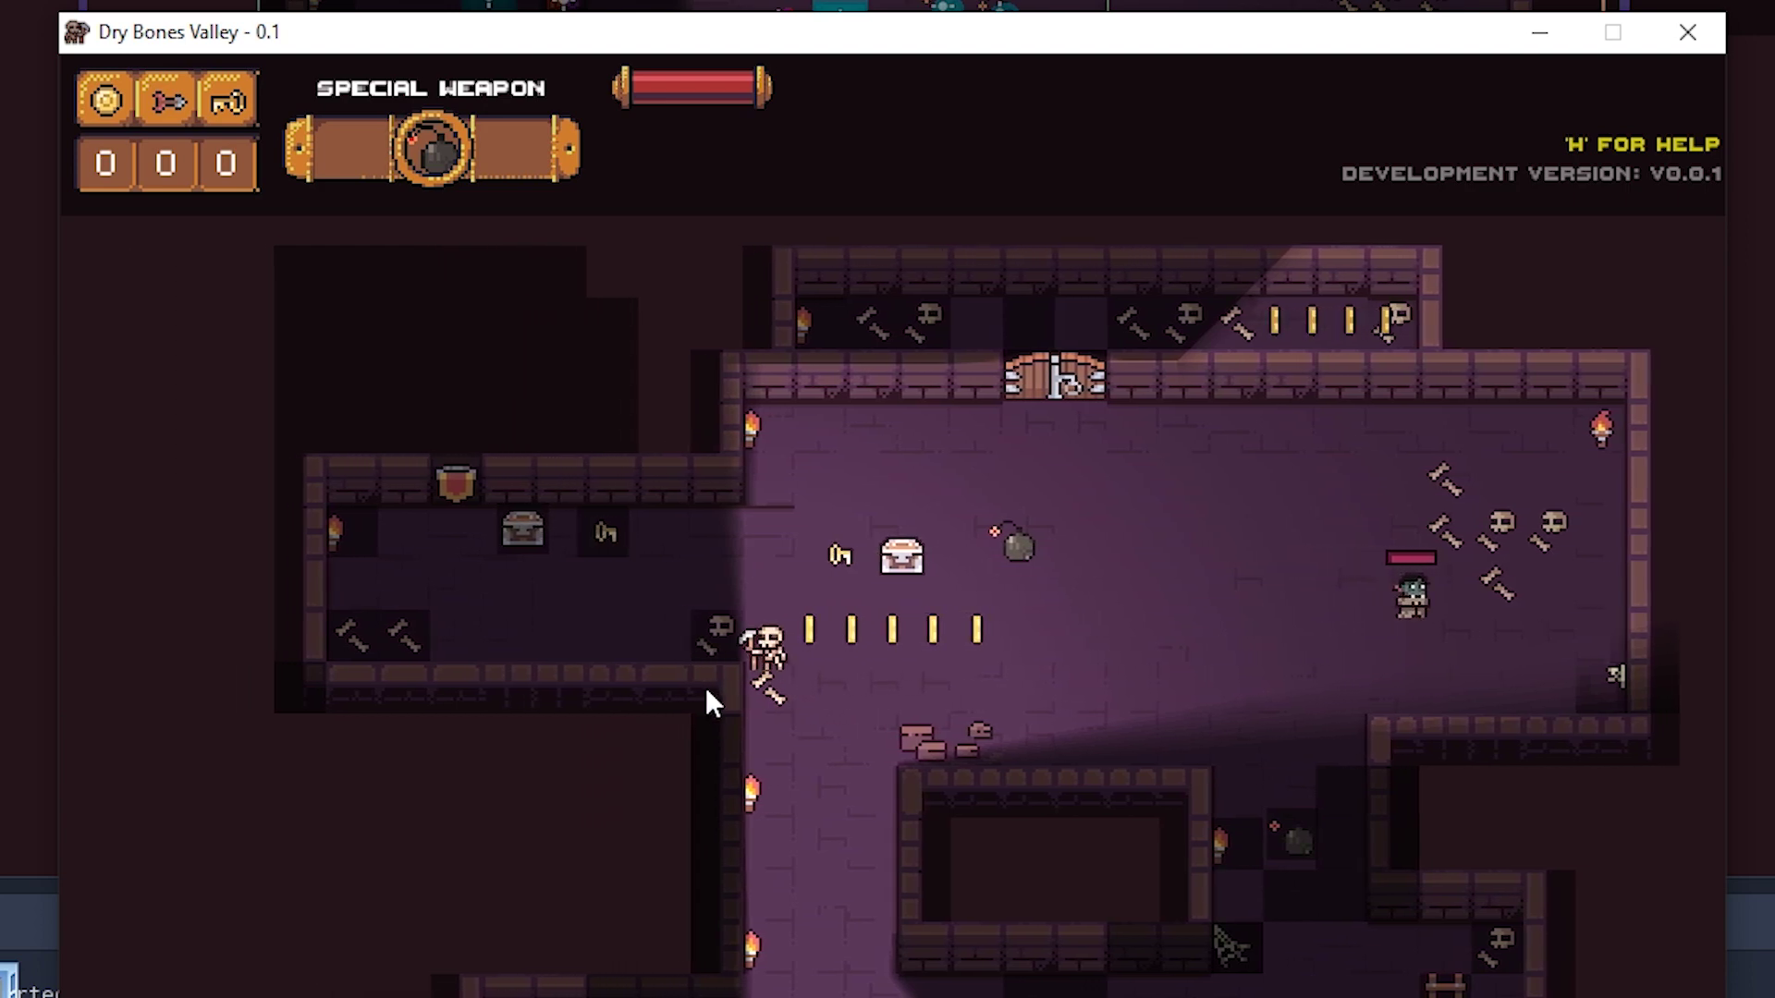
pyautogui.press('Right')
pyautogui.press('Down')
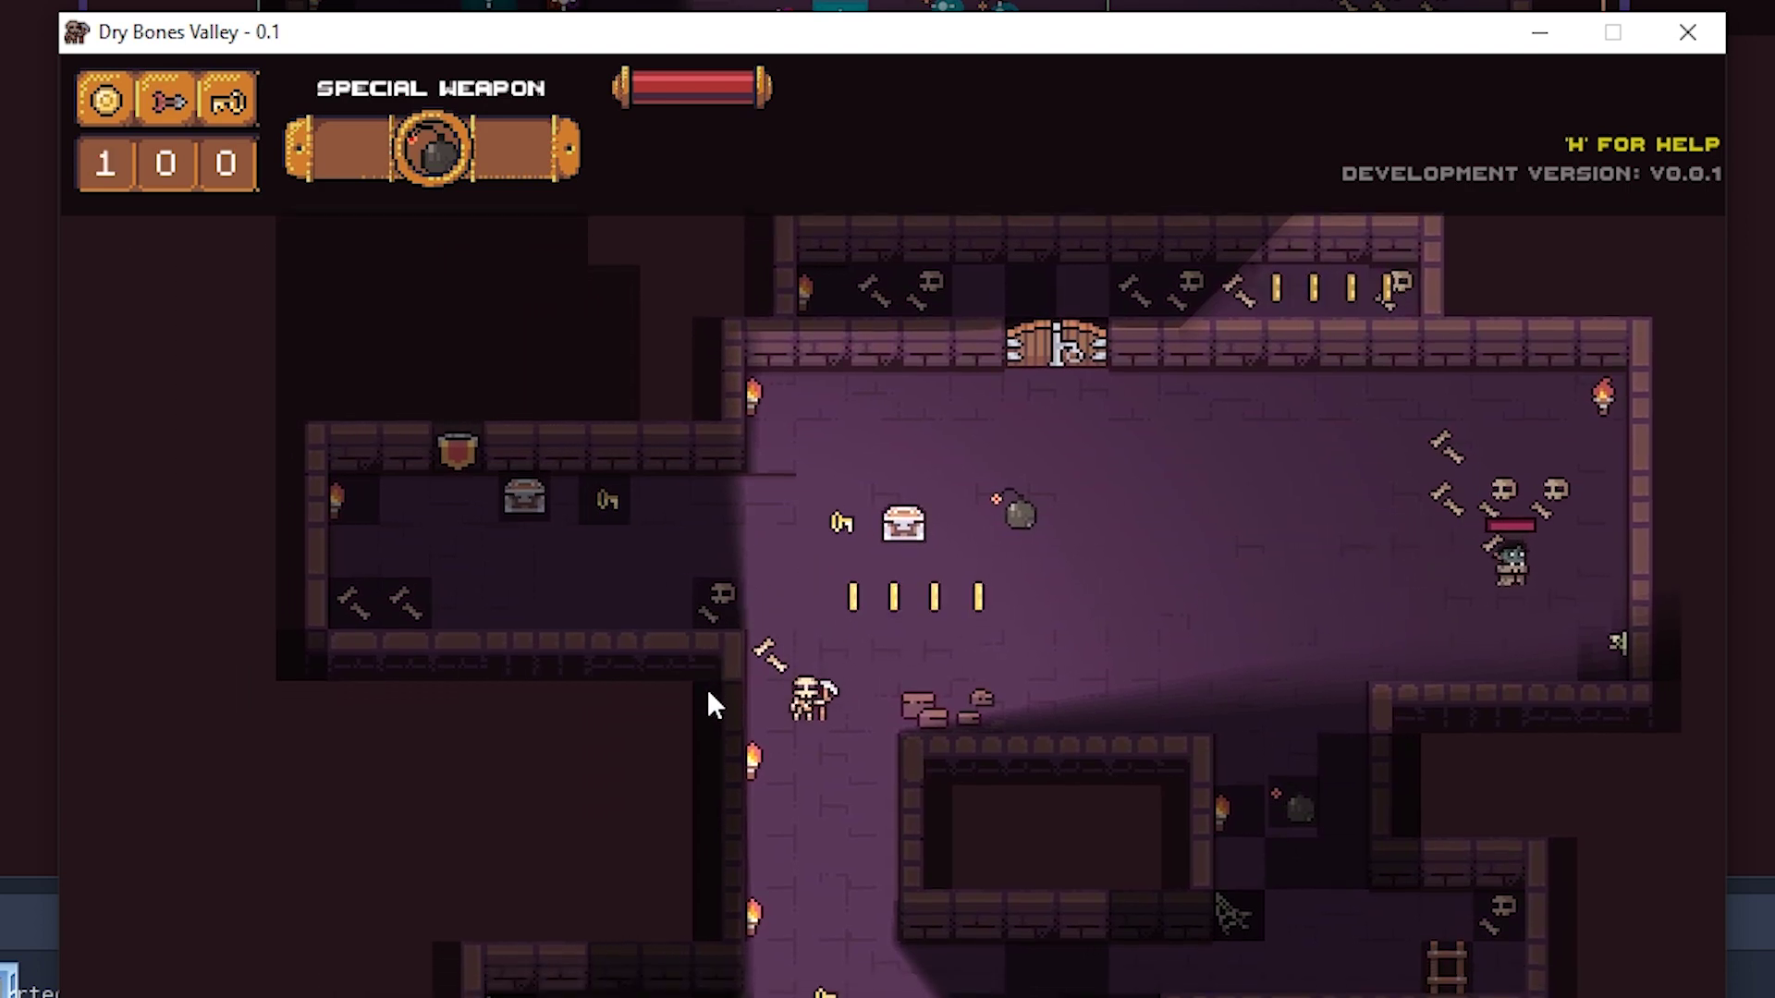
# Step: Walk the player up along the corridor and toward the upper left
pyautogui.press('Up')
pyautogui.press('Left')
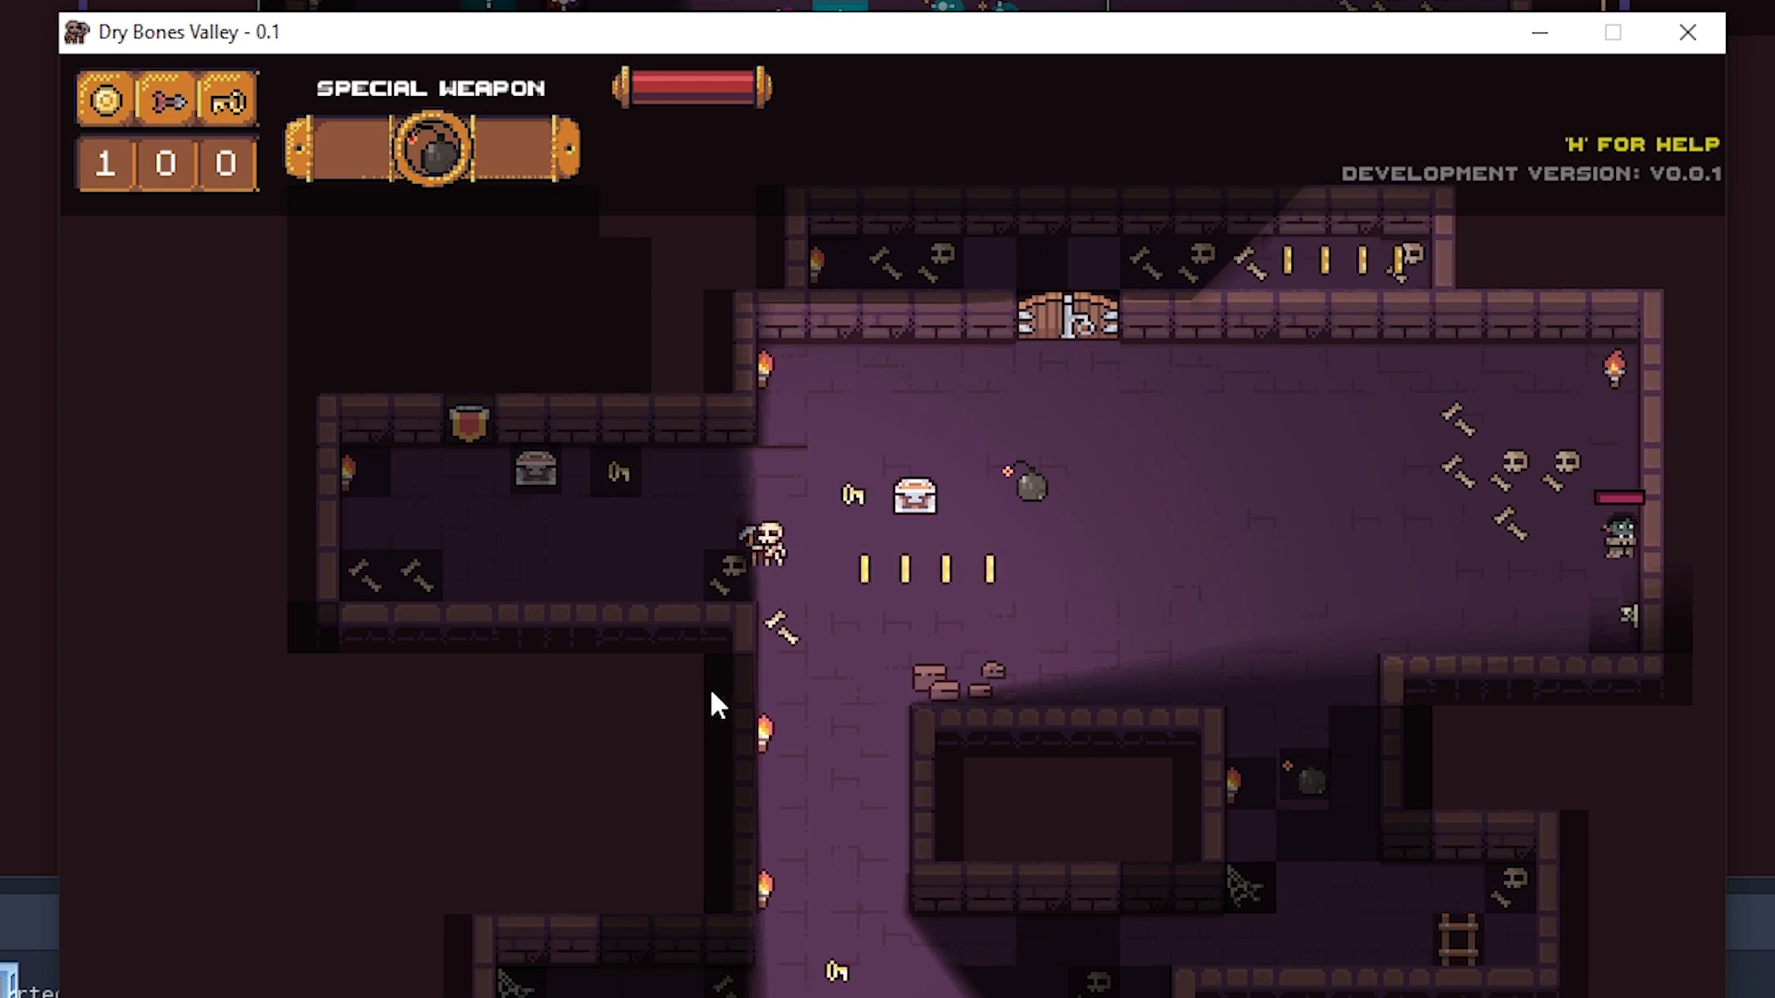
pyautogui.press('Right')
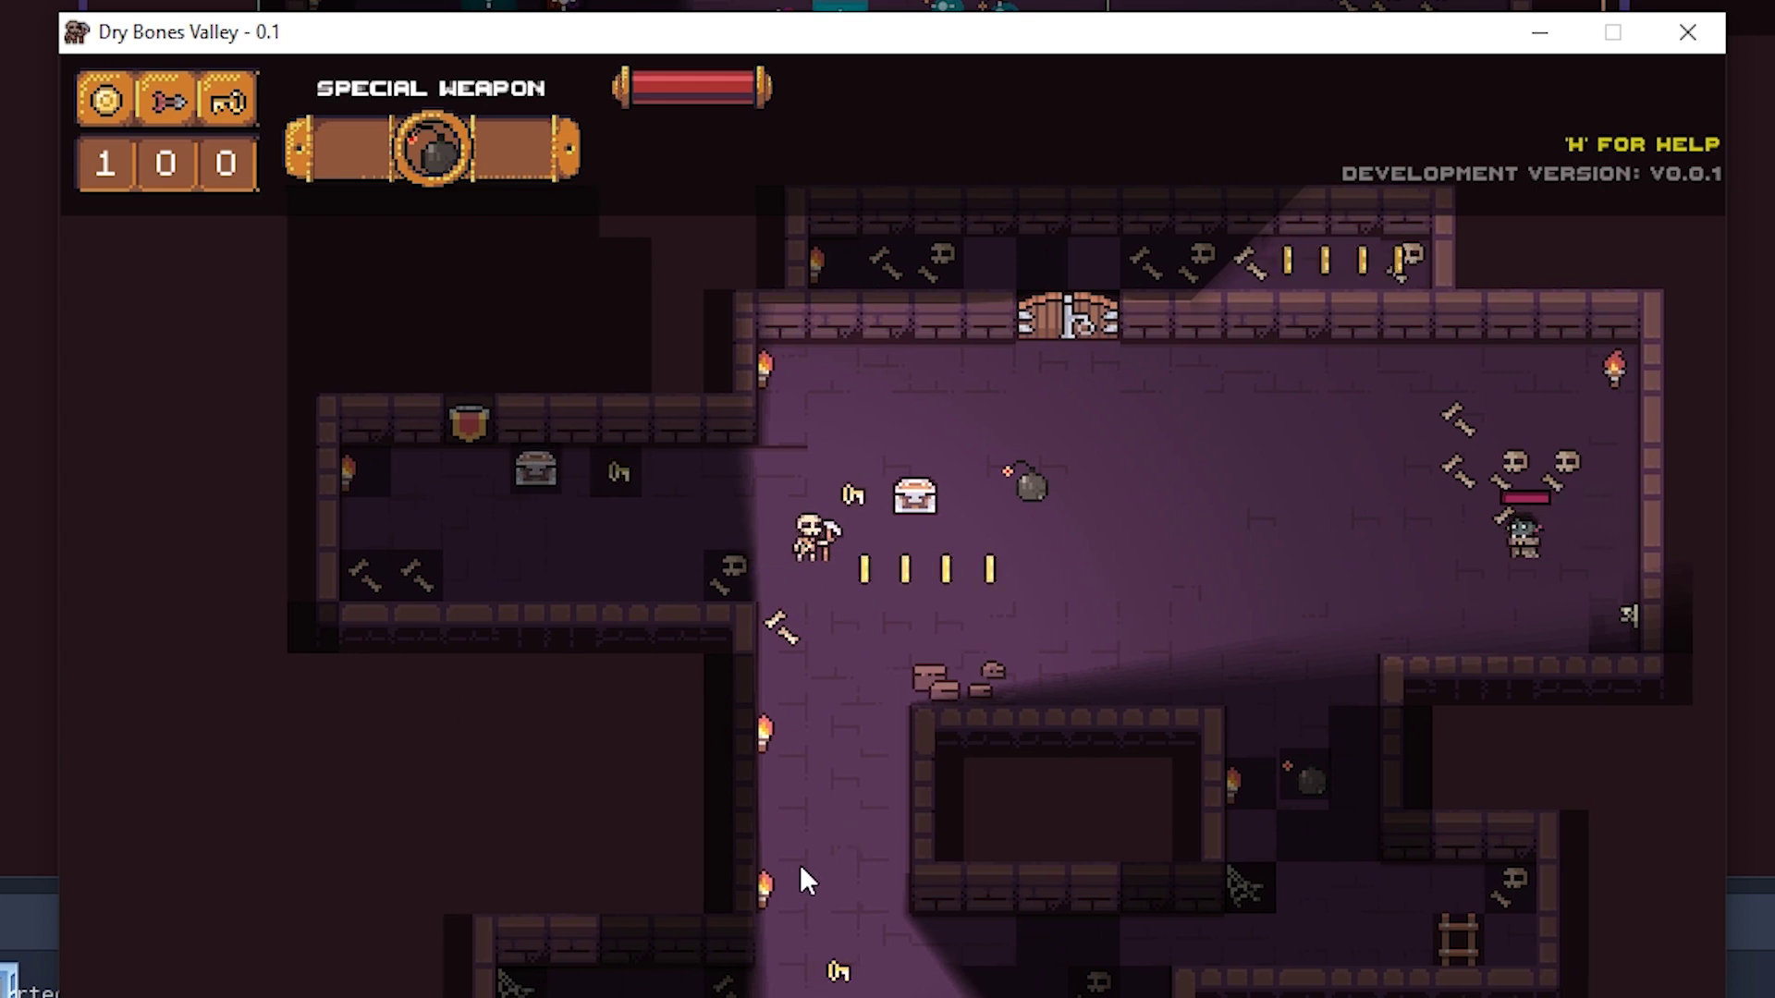
pyautogui.press('Left')
pyautogui.press('Up')
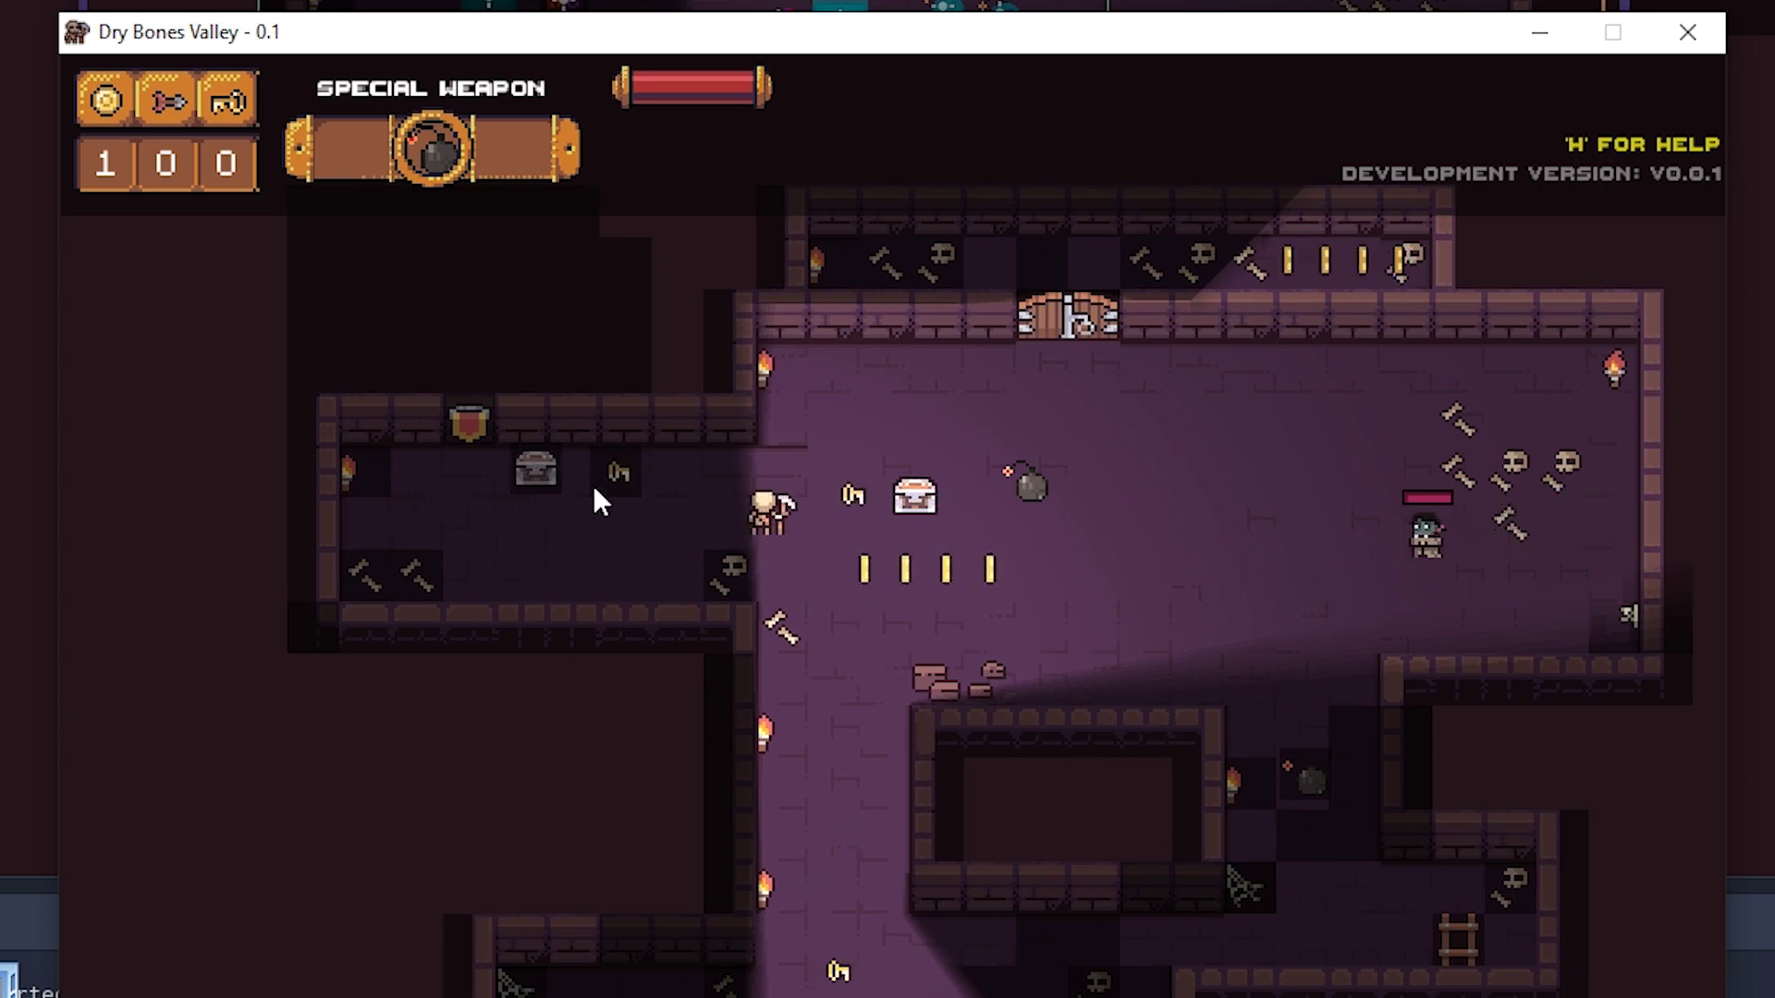
# Step: Close the game and toggle Light2D2's shadows off and back on under Shadow
pyautogui.click(1675, 35)
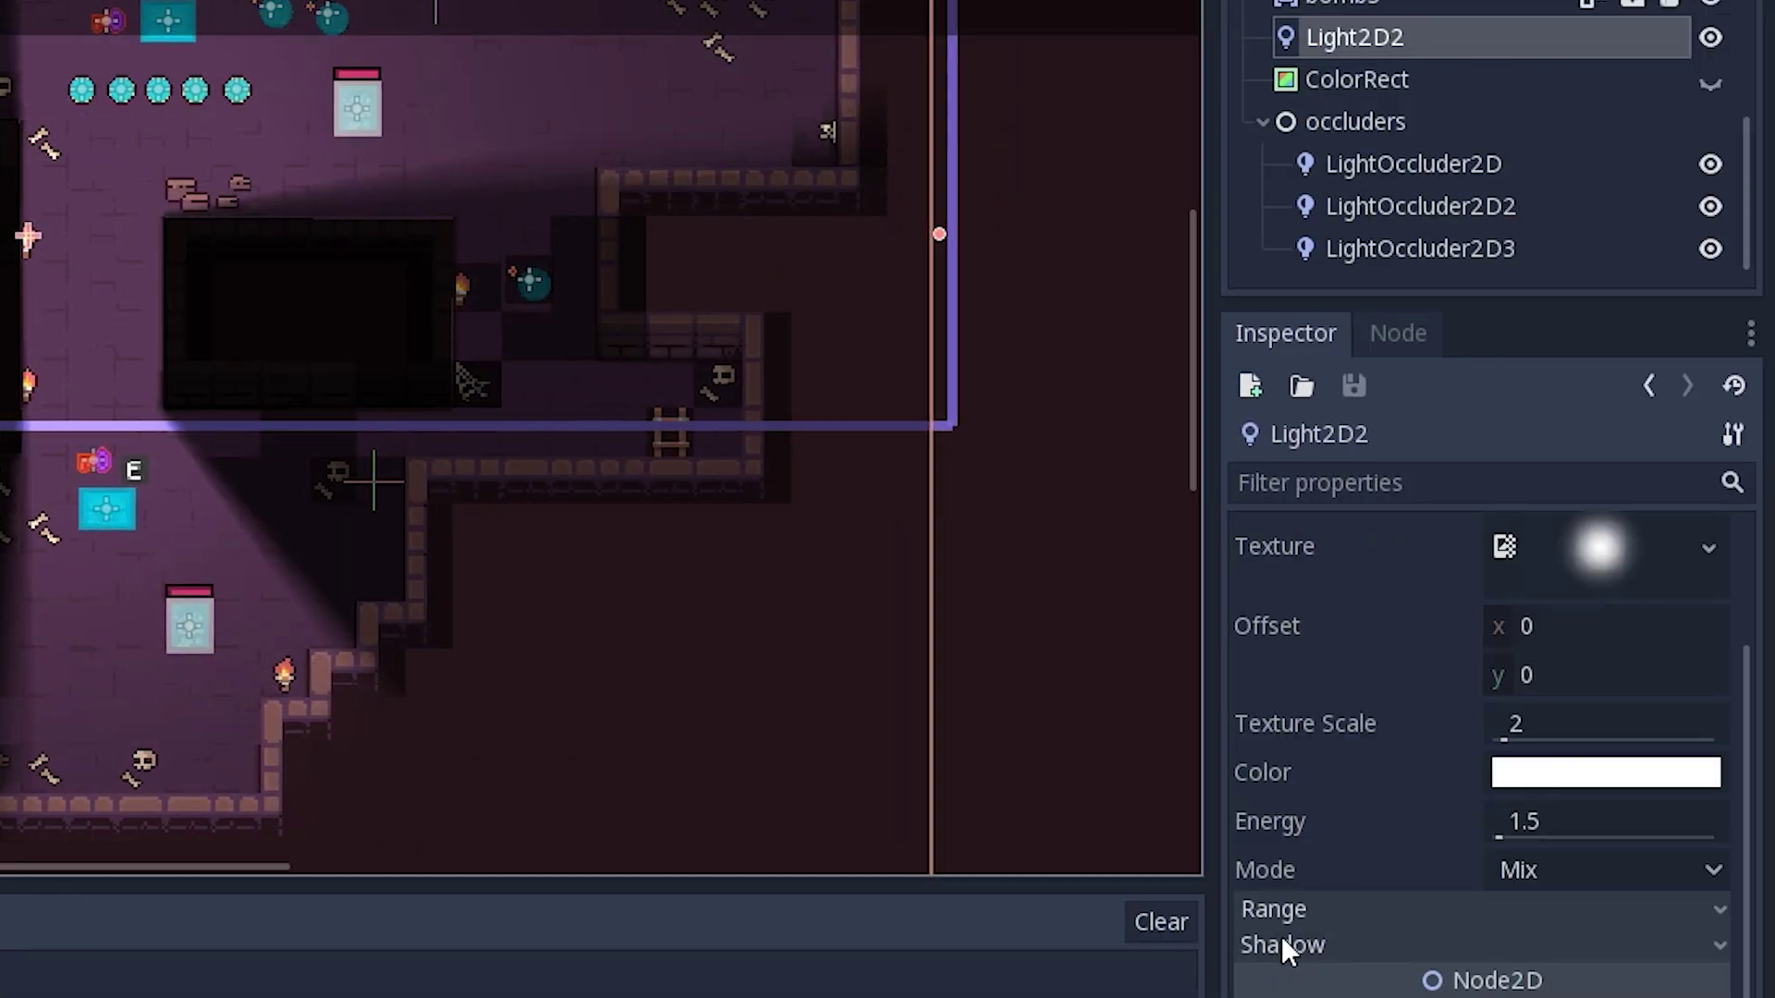
pyautogui.click(1282, 935)
pyautogui.scroll(-3, 1273, 939)
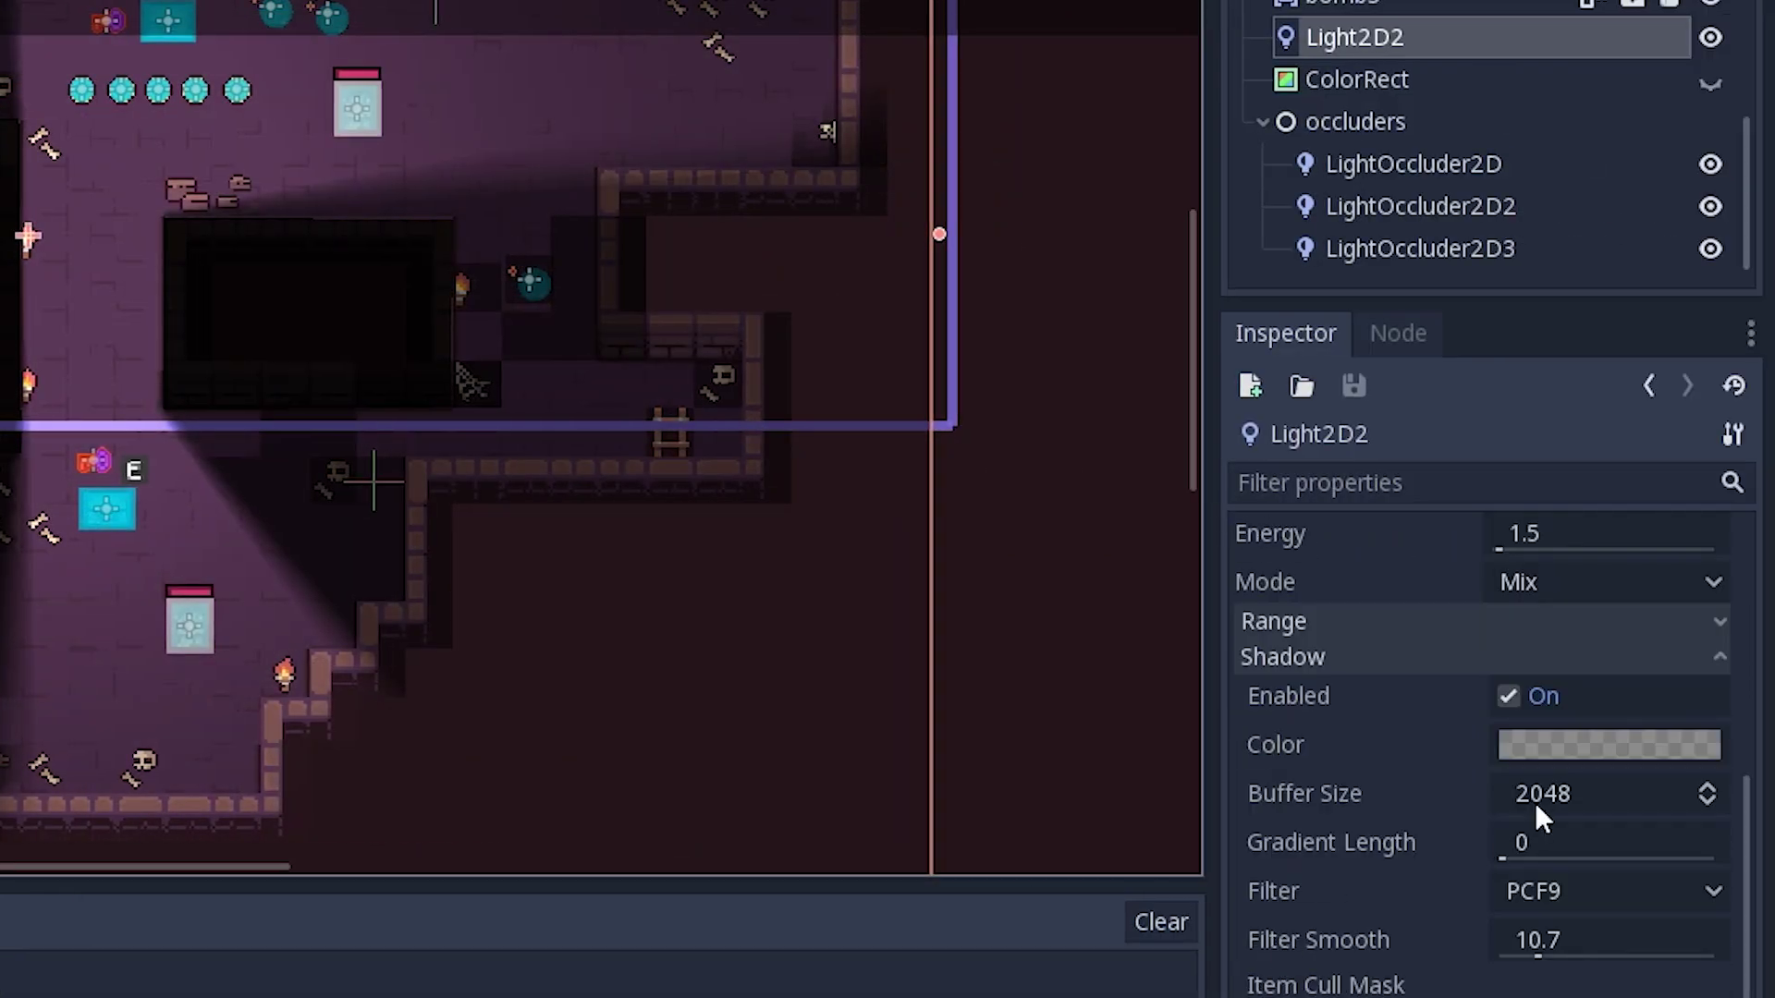
pyautogui.click(1505, 690)
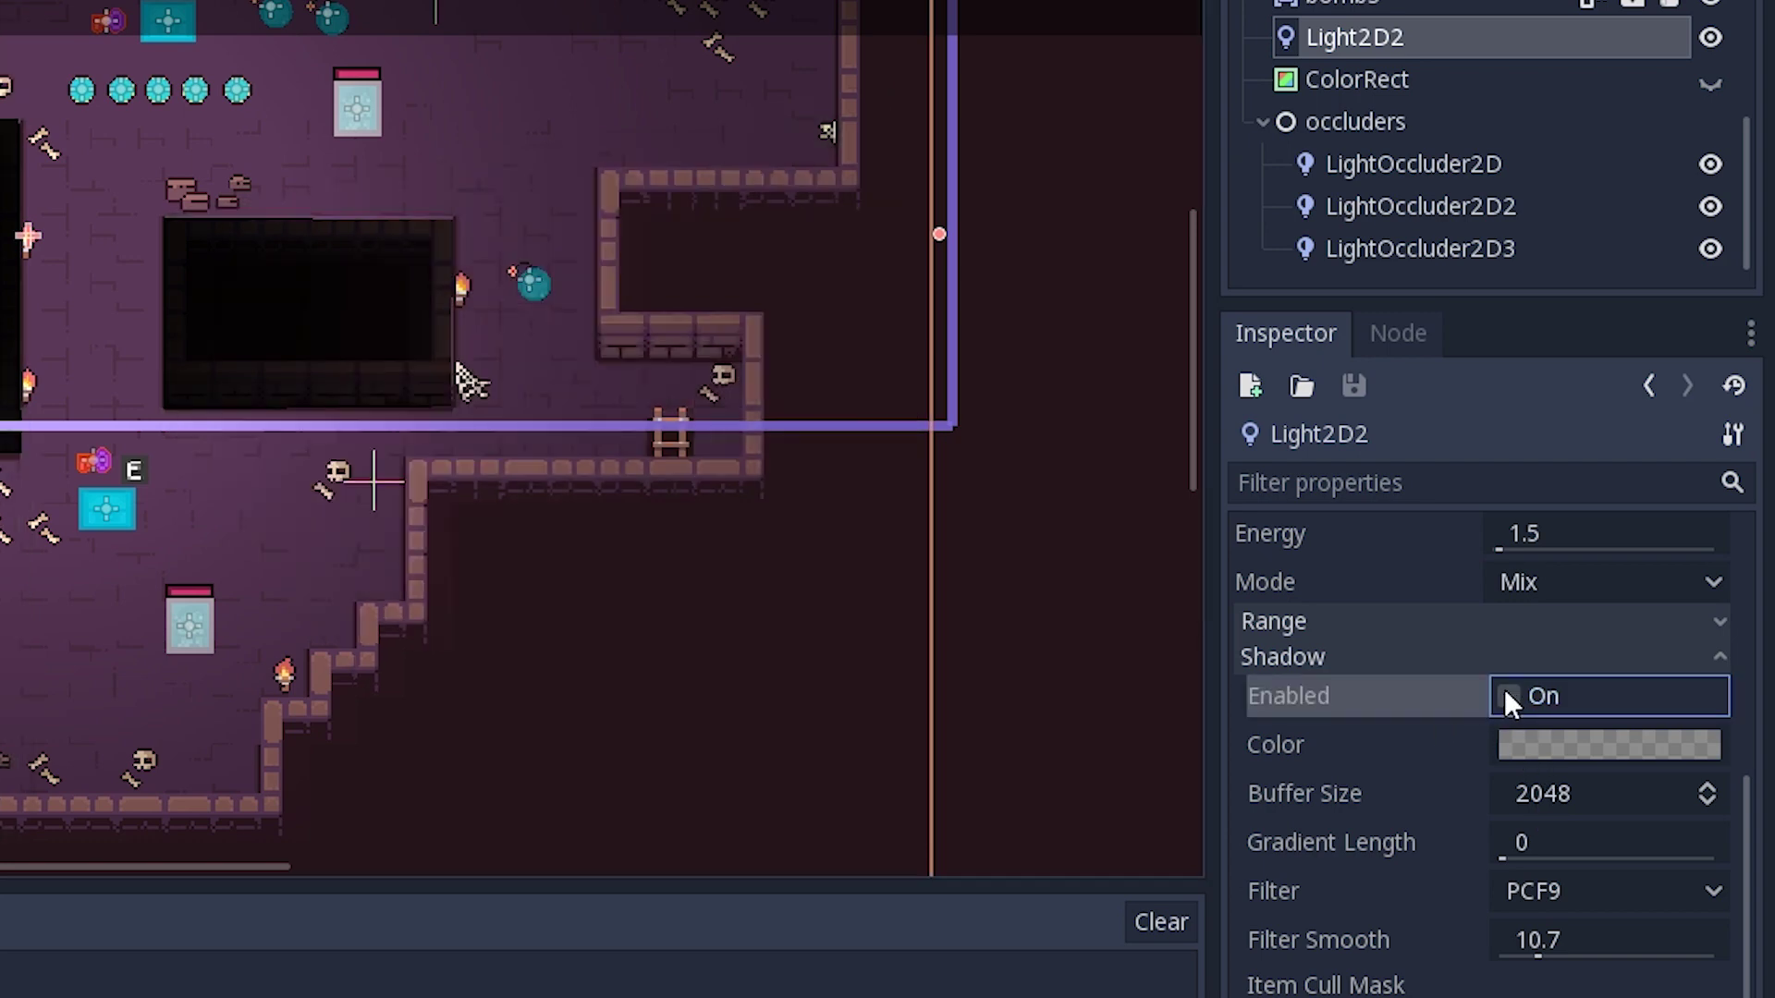
pyautogui.click(1505, 689)
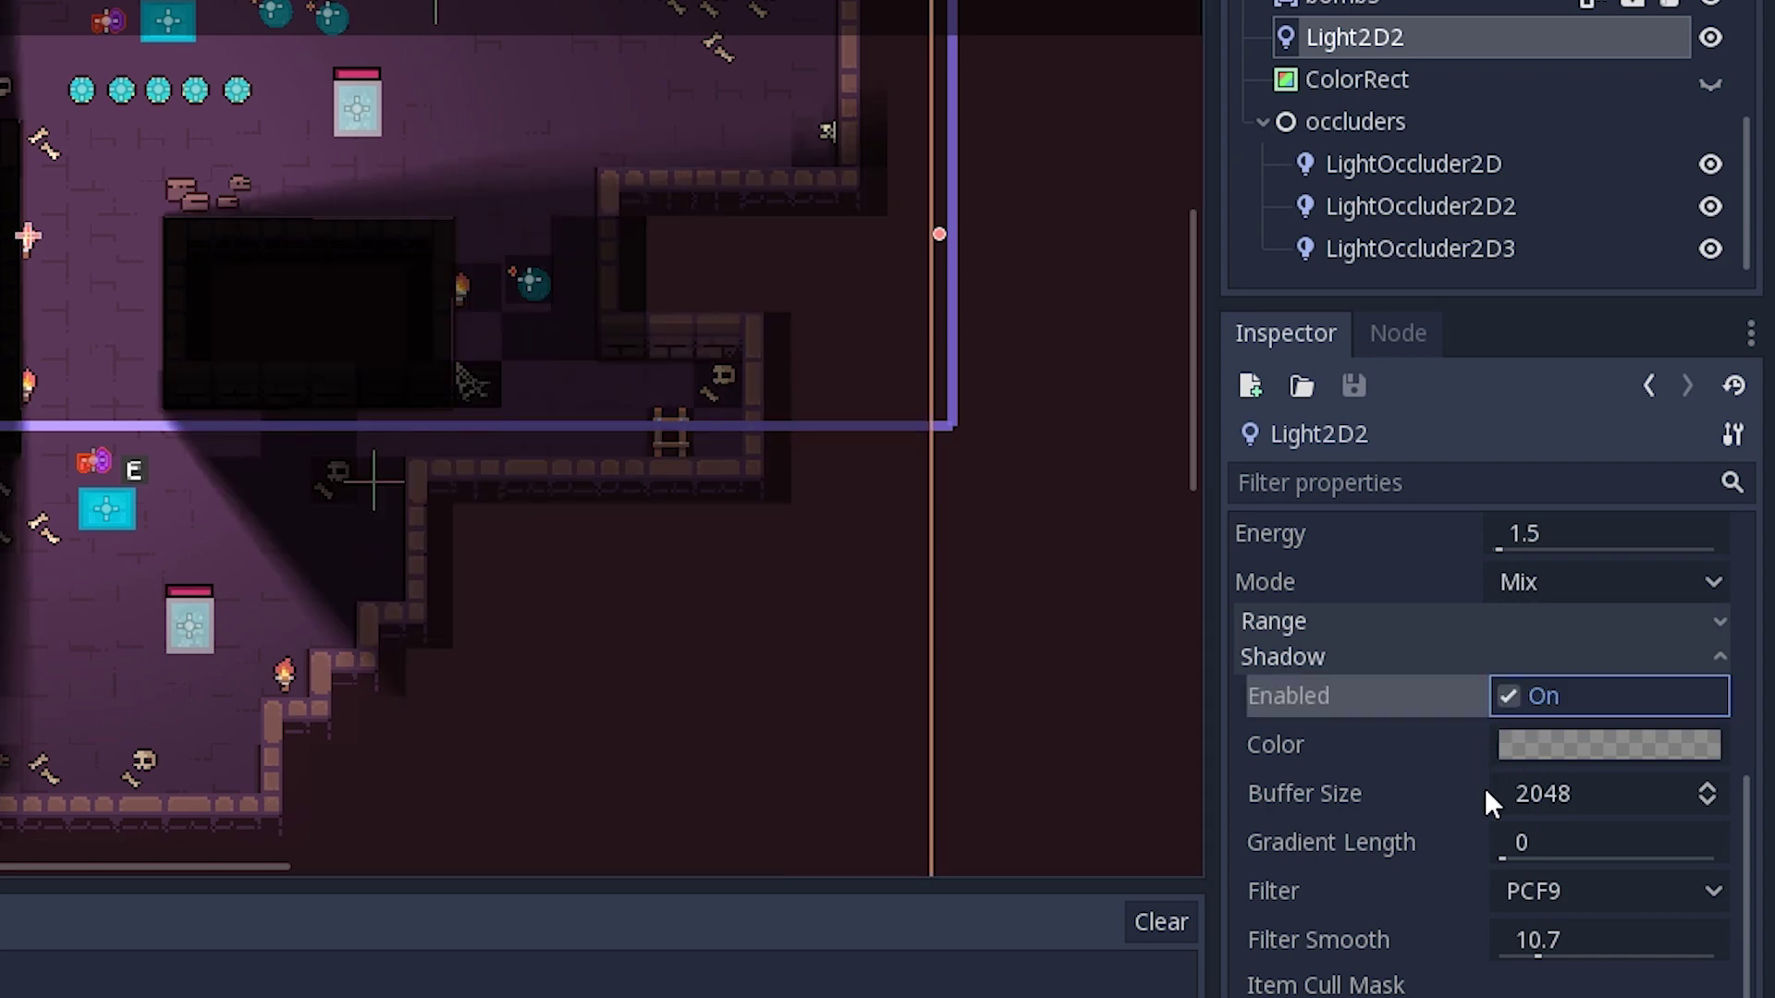
# Step: Lower the shadow colour's alpha to 84 so shadows become translucent
pyautogui.click(1540, 745)
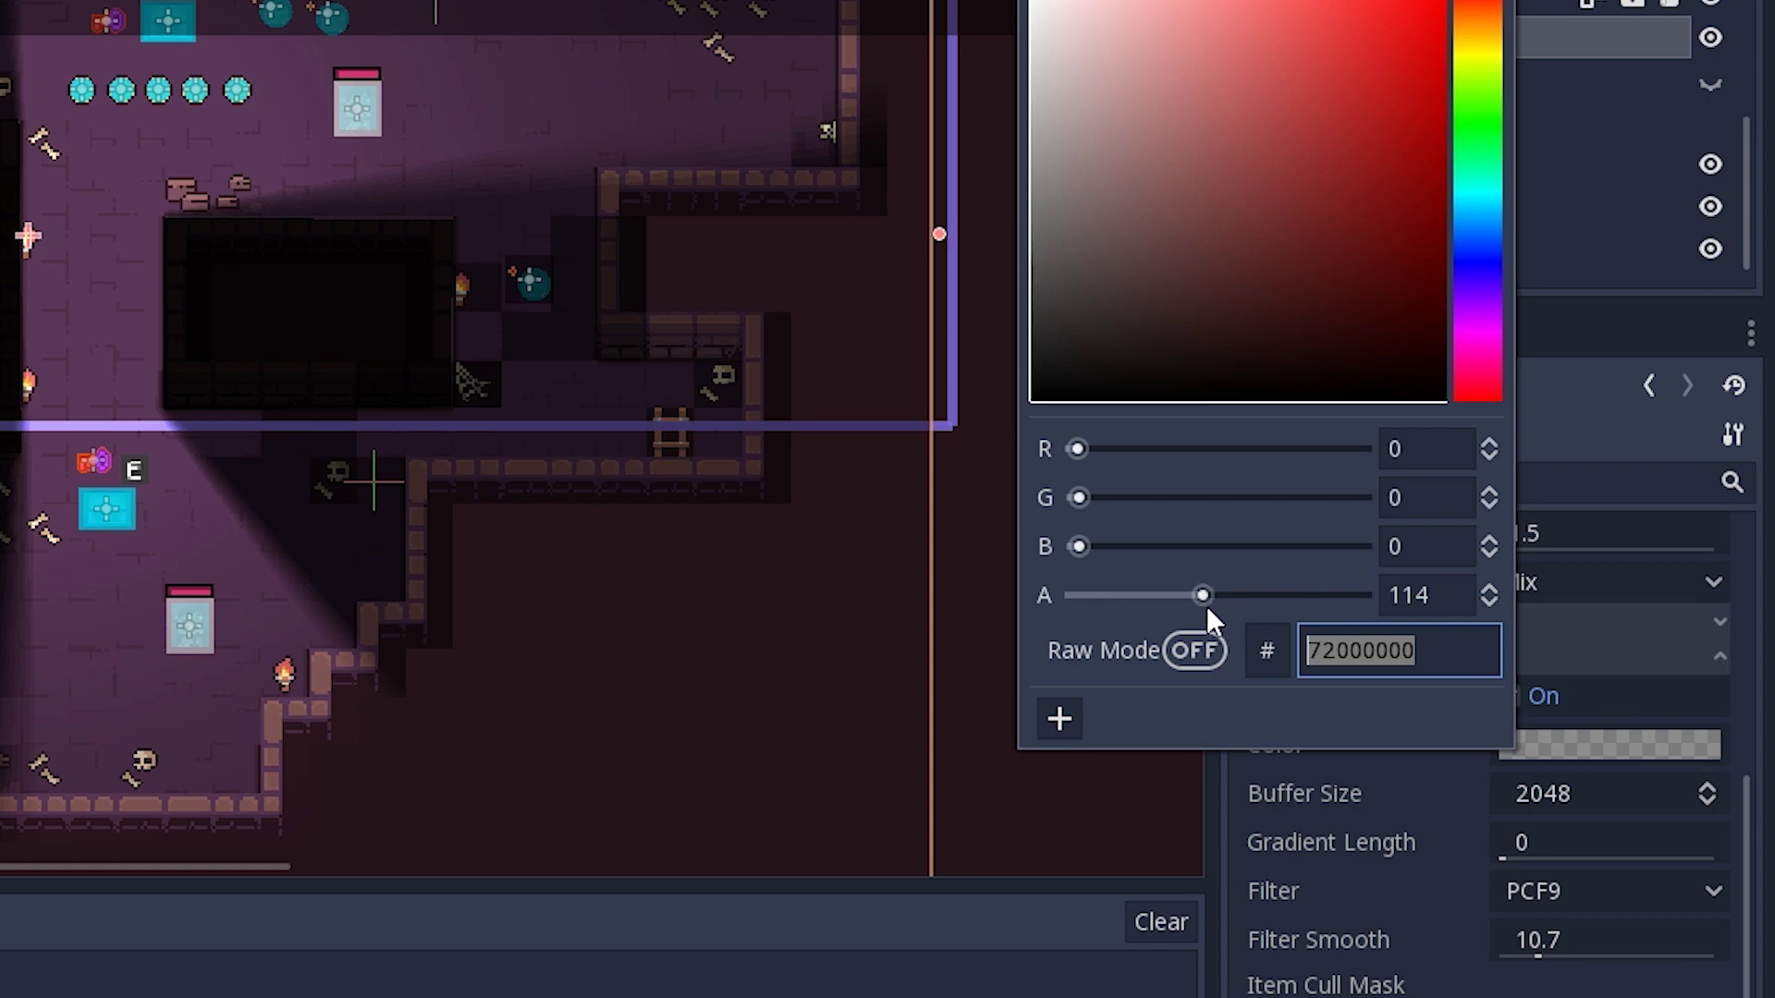
pyautogui.moveTo(1202, 595)
pyautogui.mouseDown()
pyautogui.moveTo(1112, 591)
pyautogui.moveTo(1380, 582)
pyautogui.moveTo(1309, 607)
pyautogui.moveTo(1162, 603)
pyautogui.mouseUp()
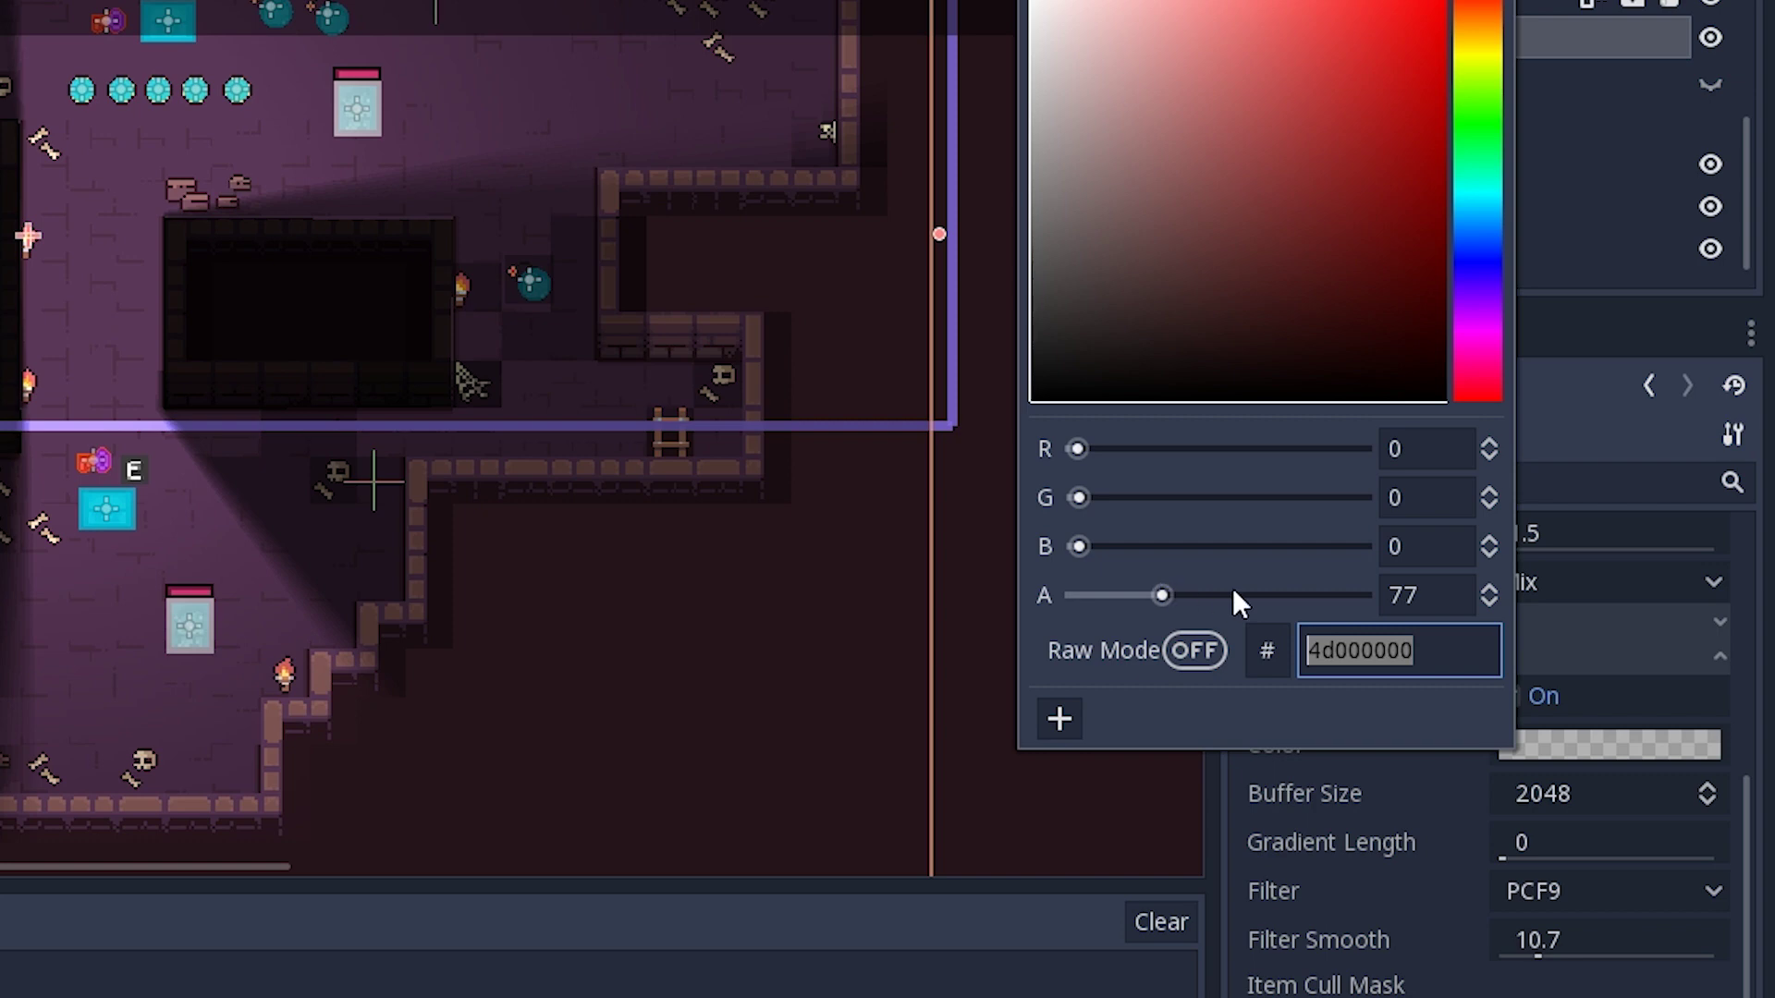
pyautogui.moveTo(1174, 599); pyautogui.dragTo(1169, 597)
pyautogui.click(1366, 907)
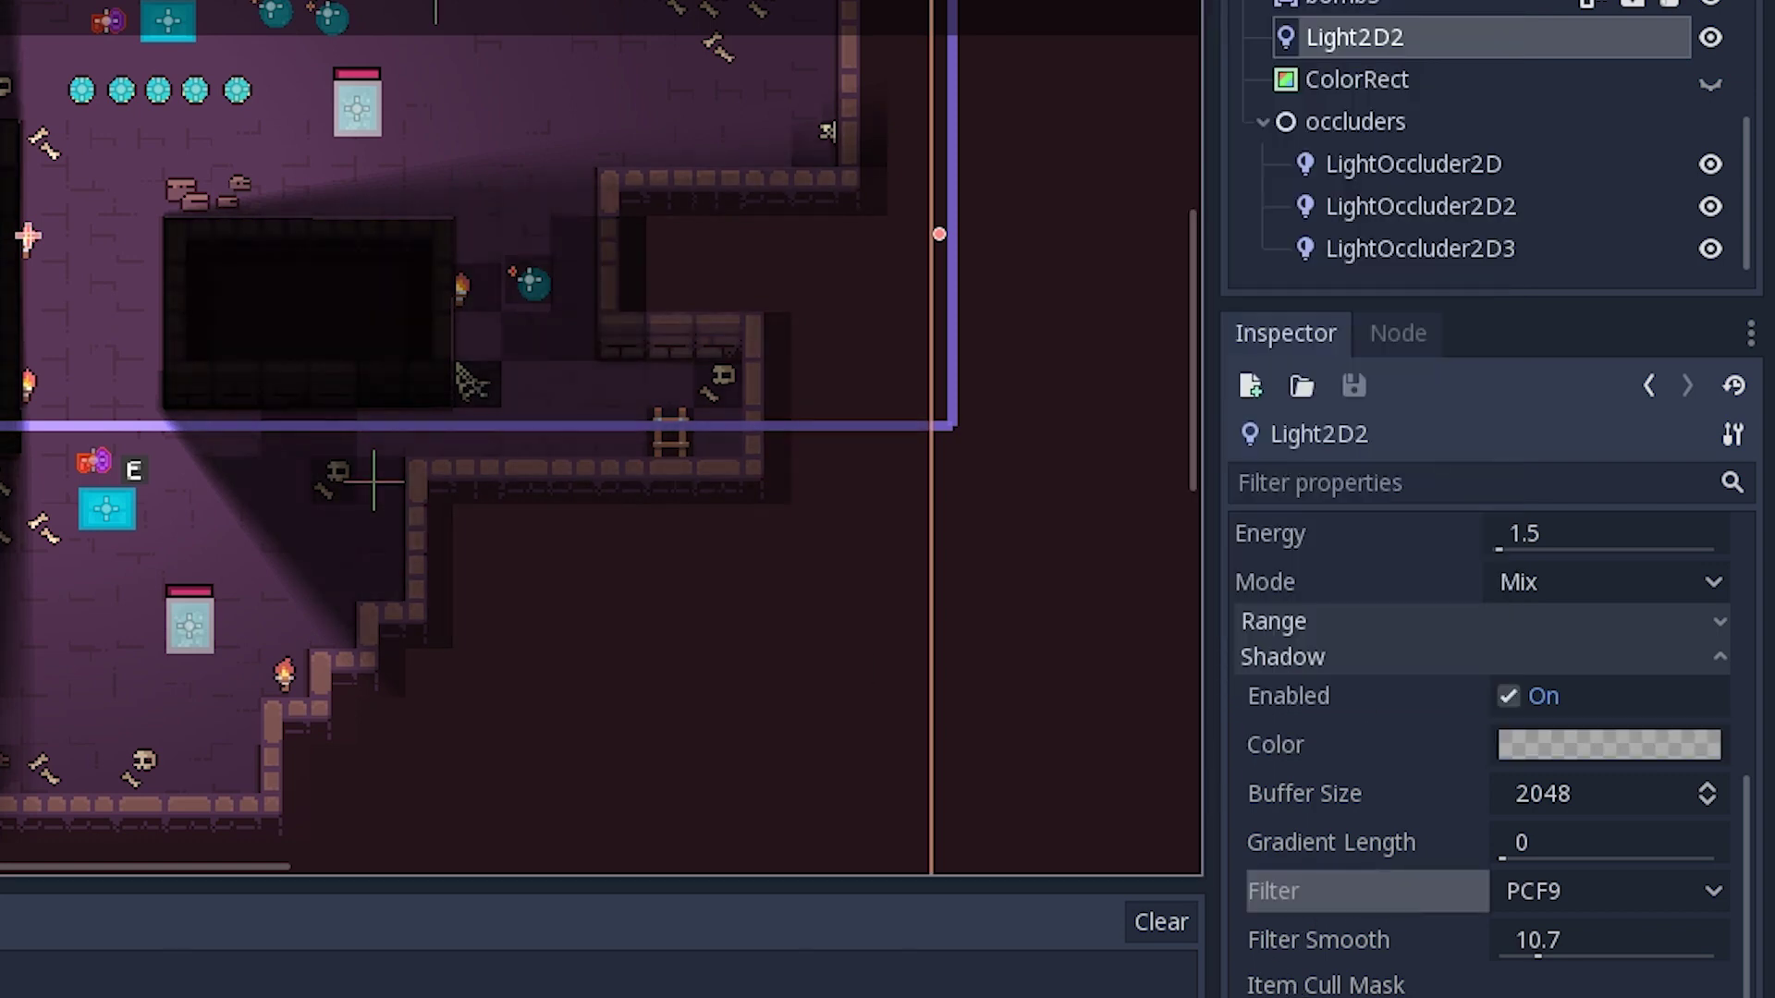
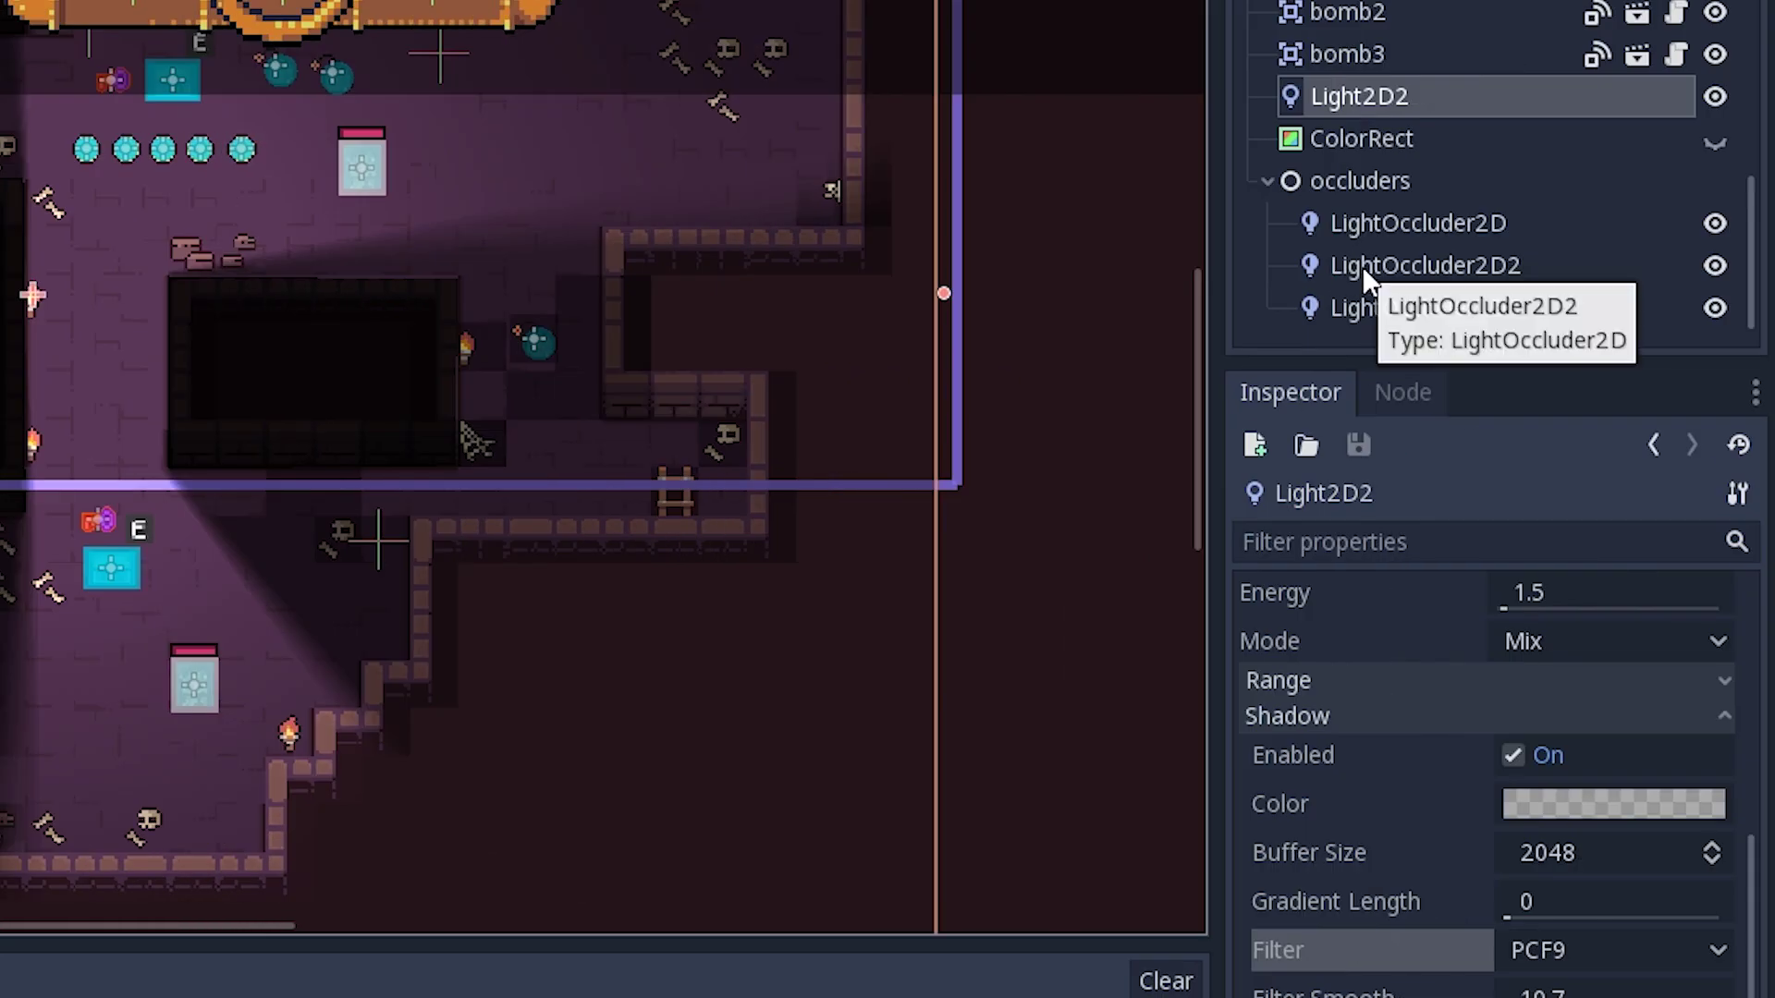
# Step: Add a vertex on the third LightOccluder2D polygon's left edge and pull it outward to the left
pyautogui.click(1362, 264)
pyautogui.click(1385, 215)
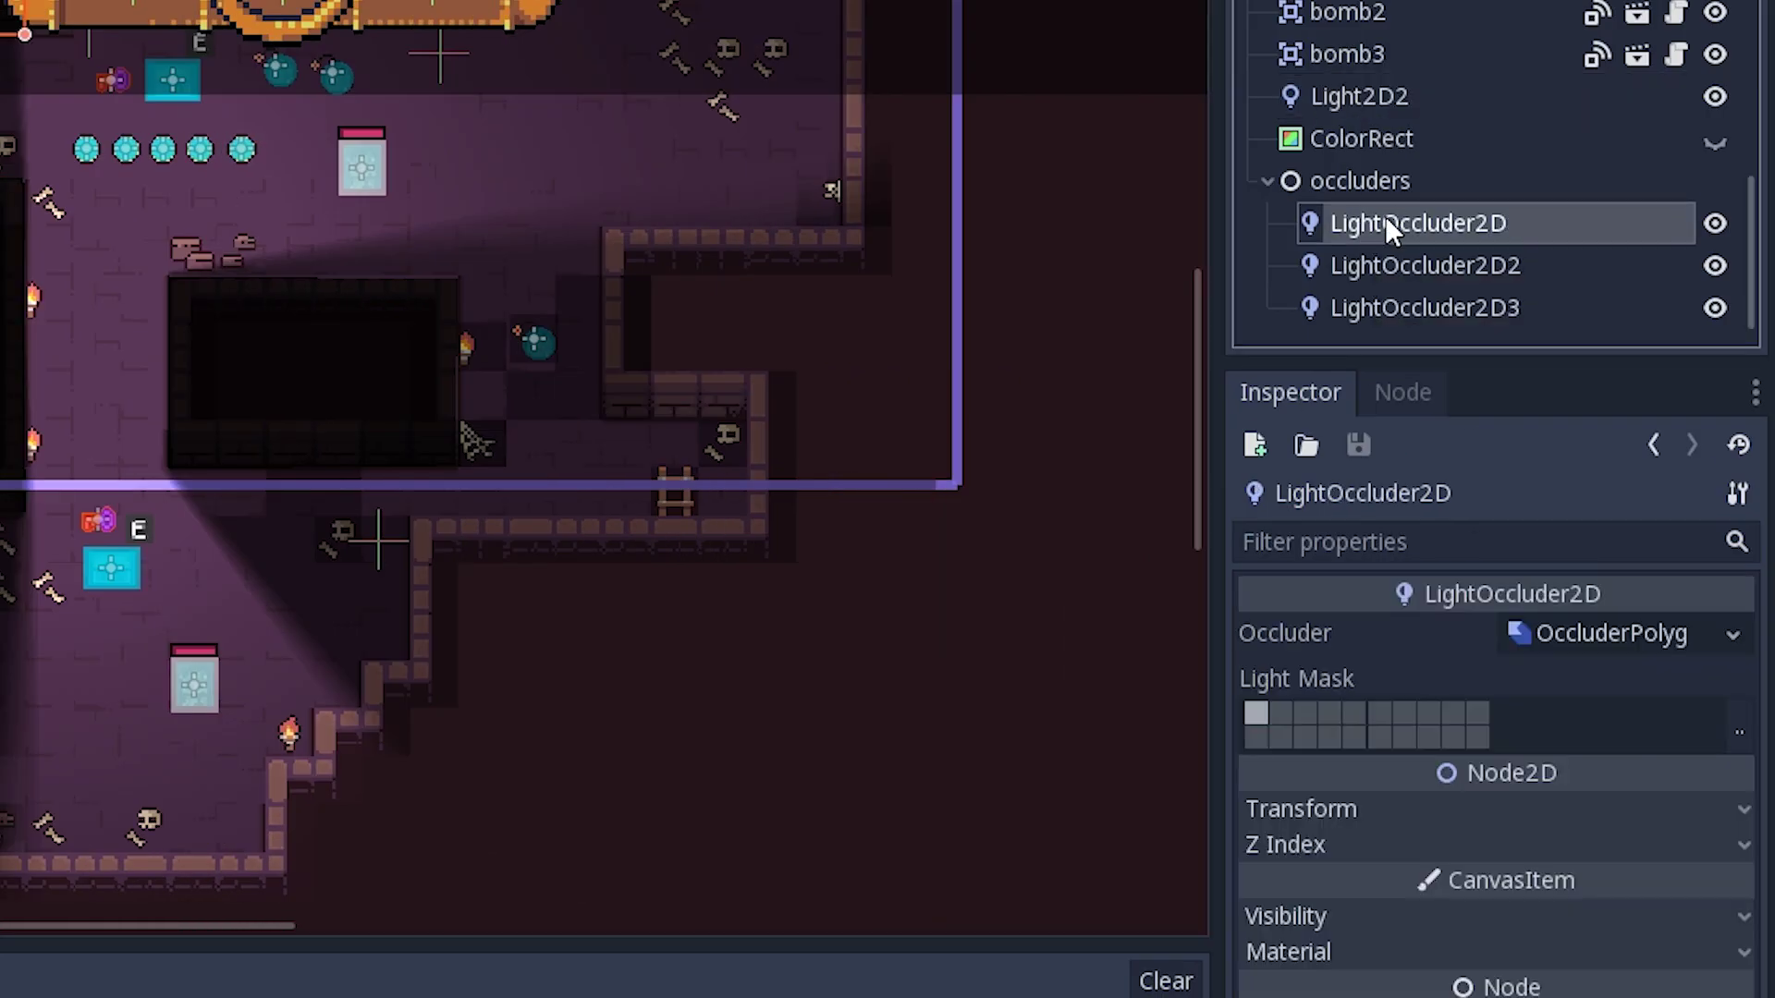
pyautogui.click(1362, 295)
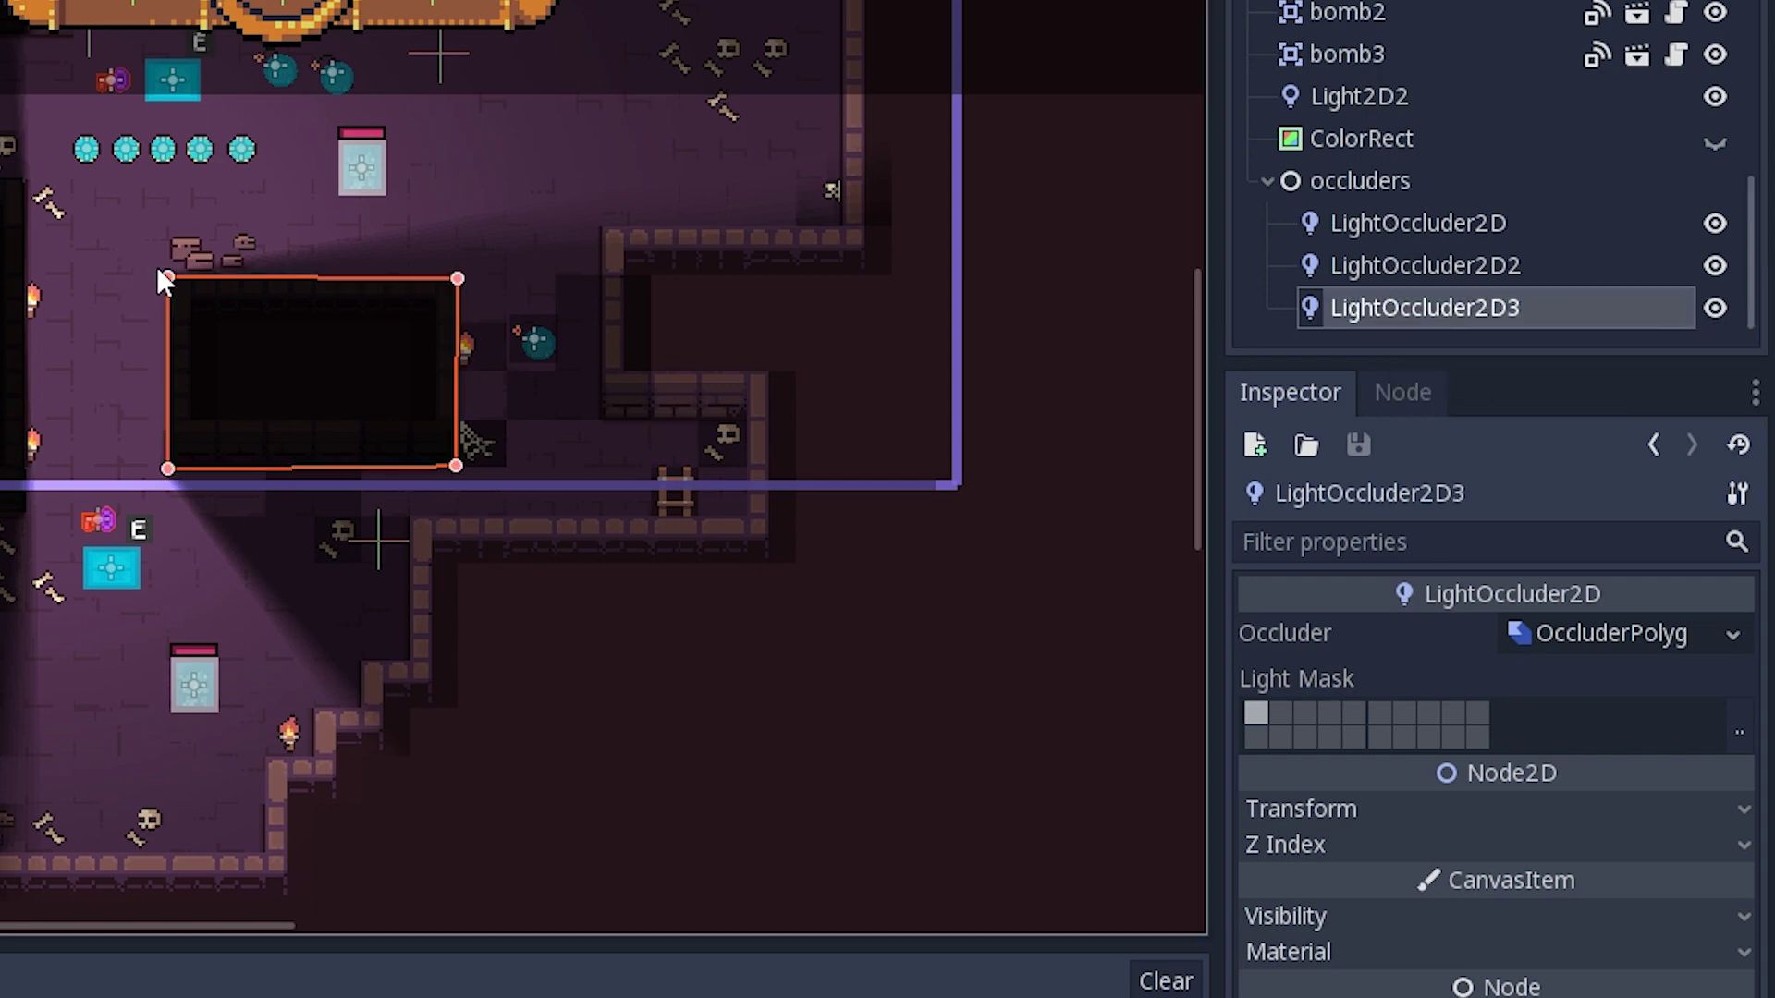
pyautogui.moveTo(168, 276); pyautogui.dragTo(165, 277)
pyautogui.moveTo(168, 363); pyautogui.dragTo(130, 372)
pyautogui.click(1387, 190)
pyautogui.click(1374, 224)
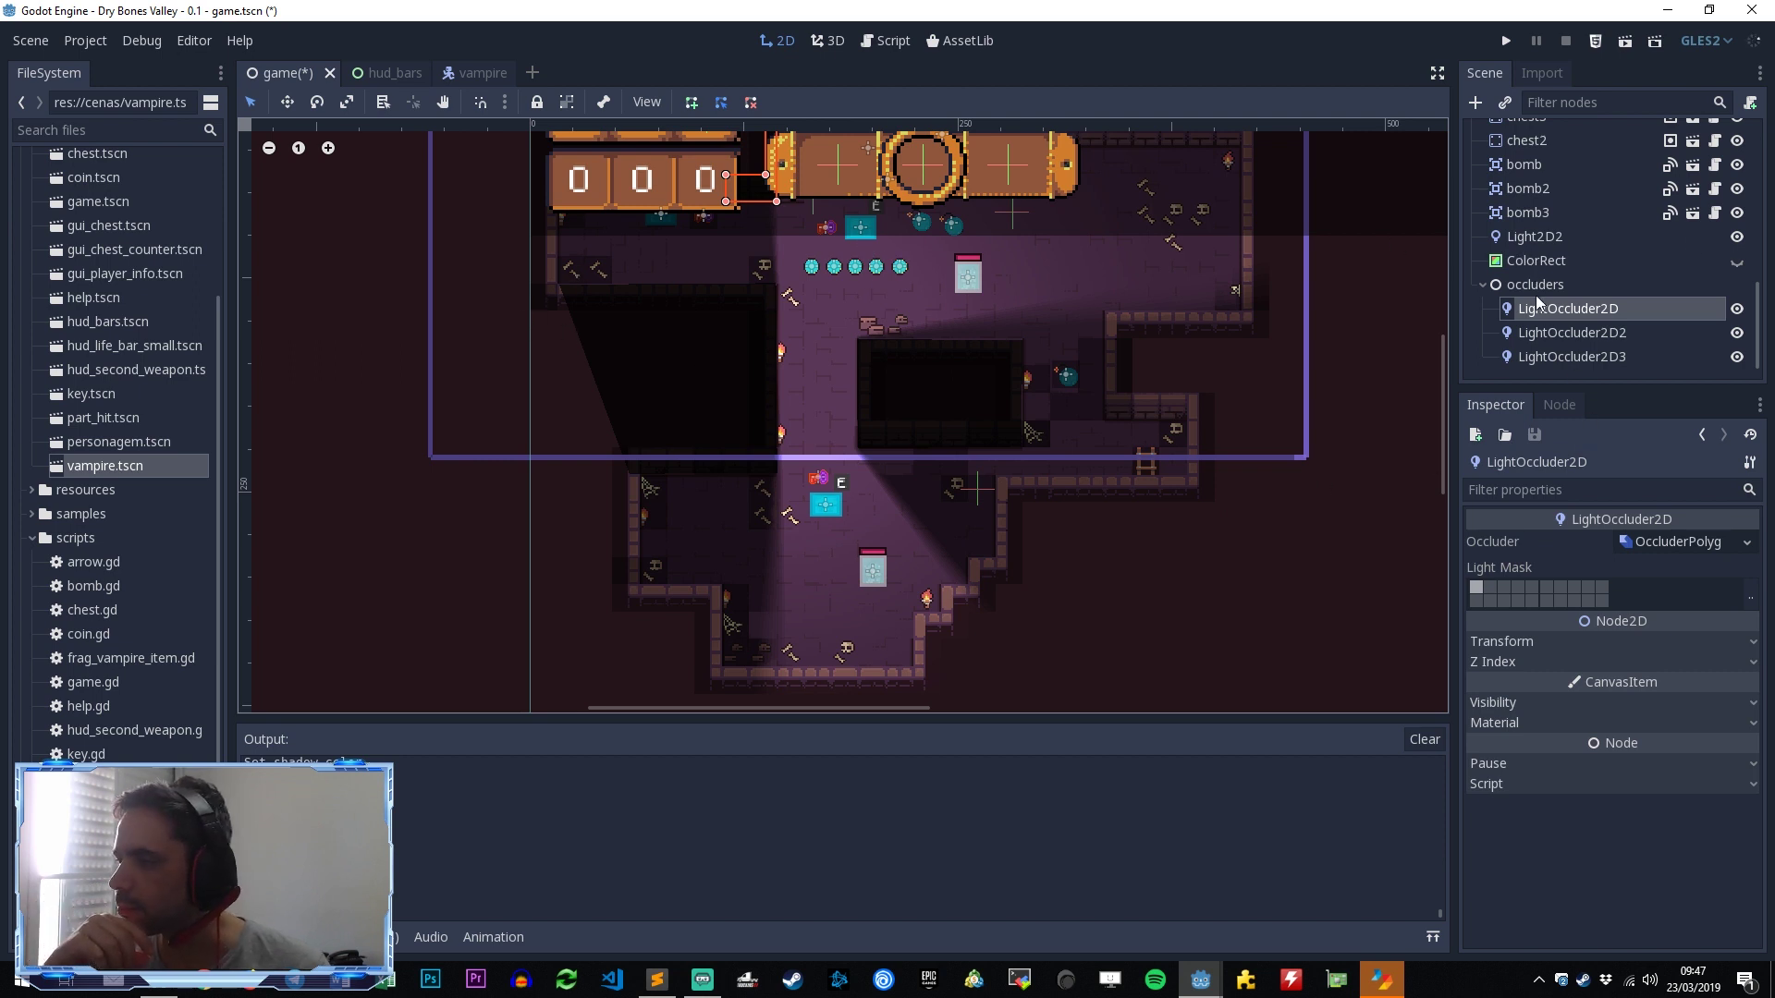
# Step: Select Light2D2 and preview its light texture at full size in the Inspector
pyautogui.click(1537, 246)
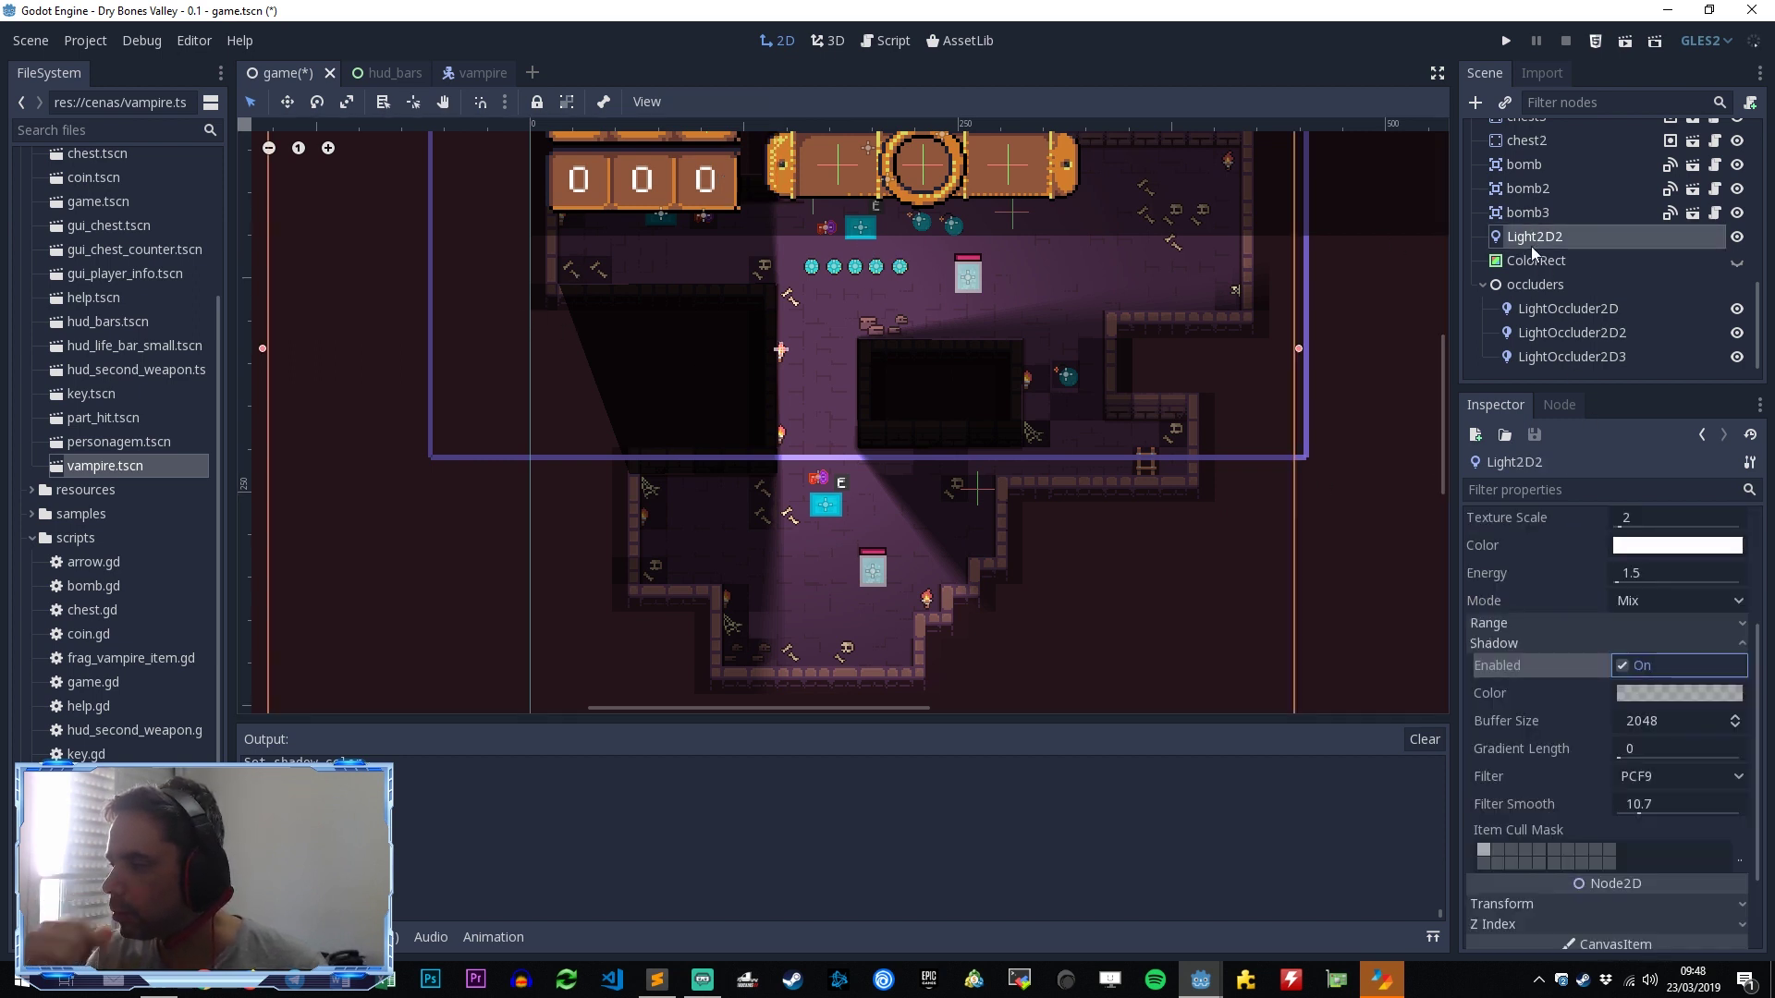
pyautogui.scroll(-3, 1586, 774)
pyautogui.scroll(5, 1579, 768)
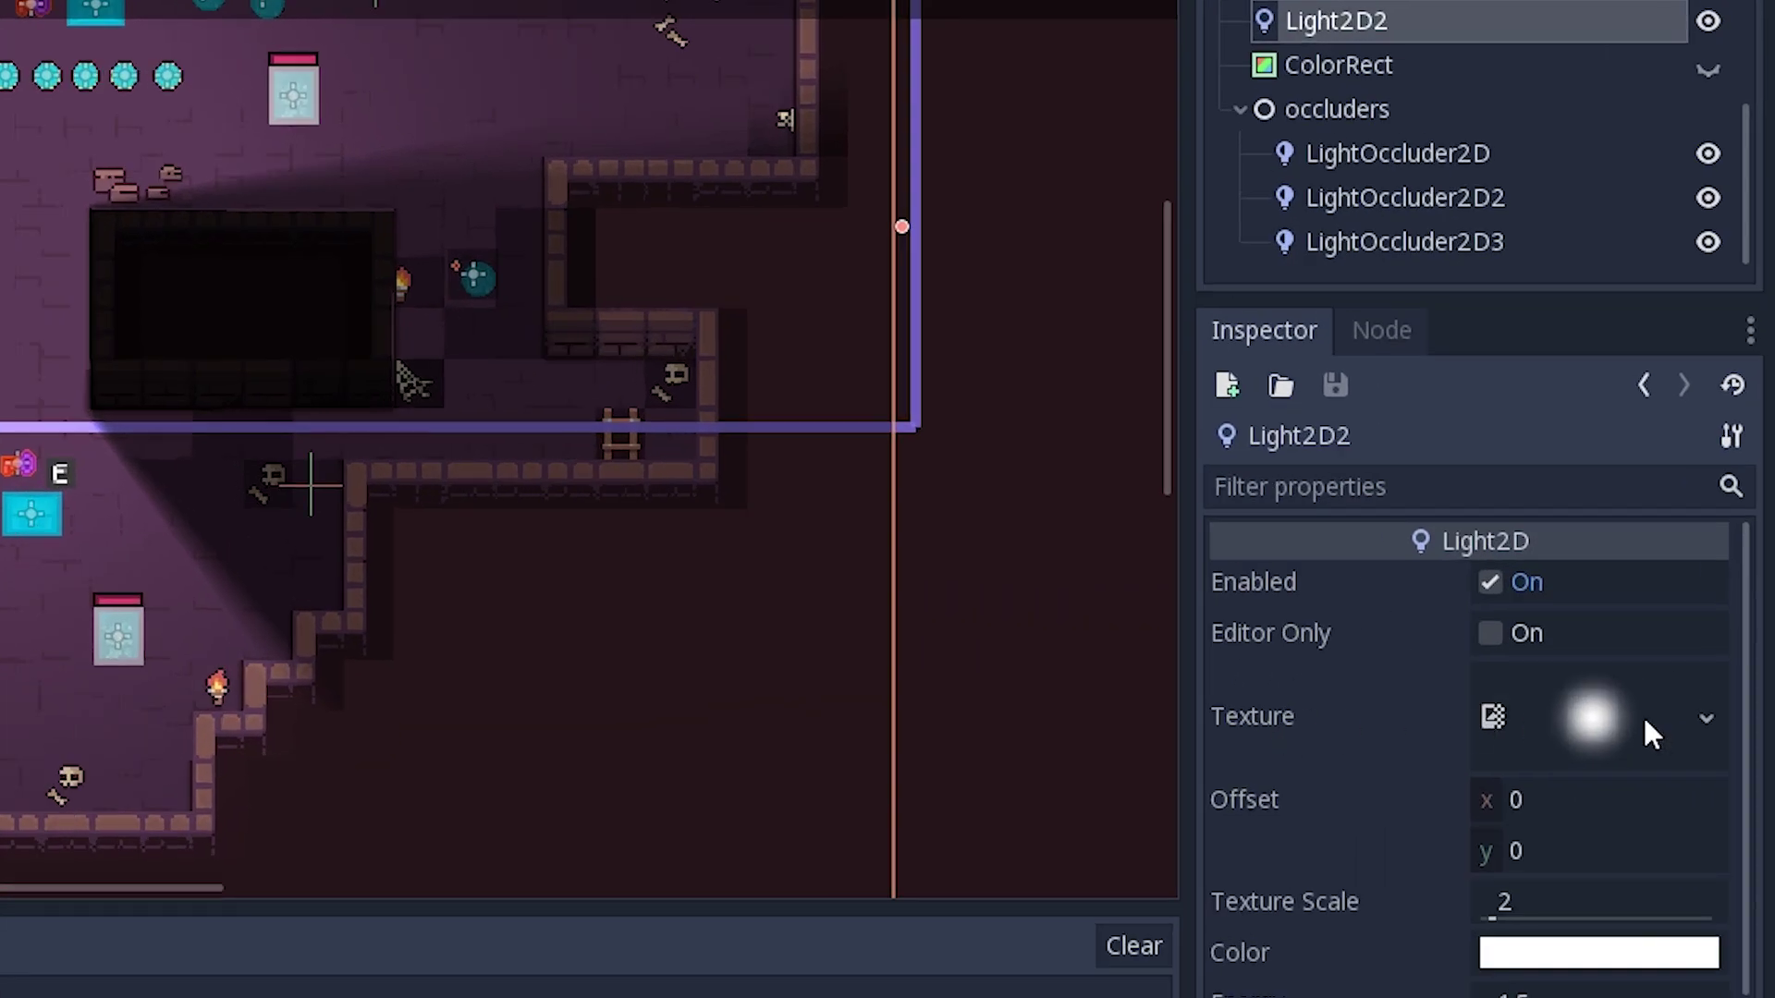
pyautogui.click(1597, 727)
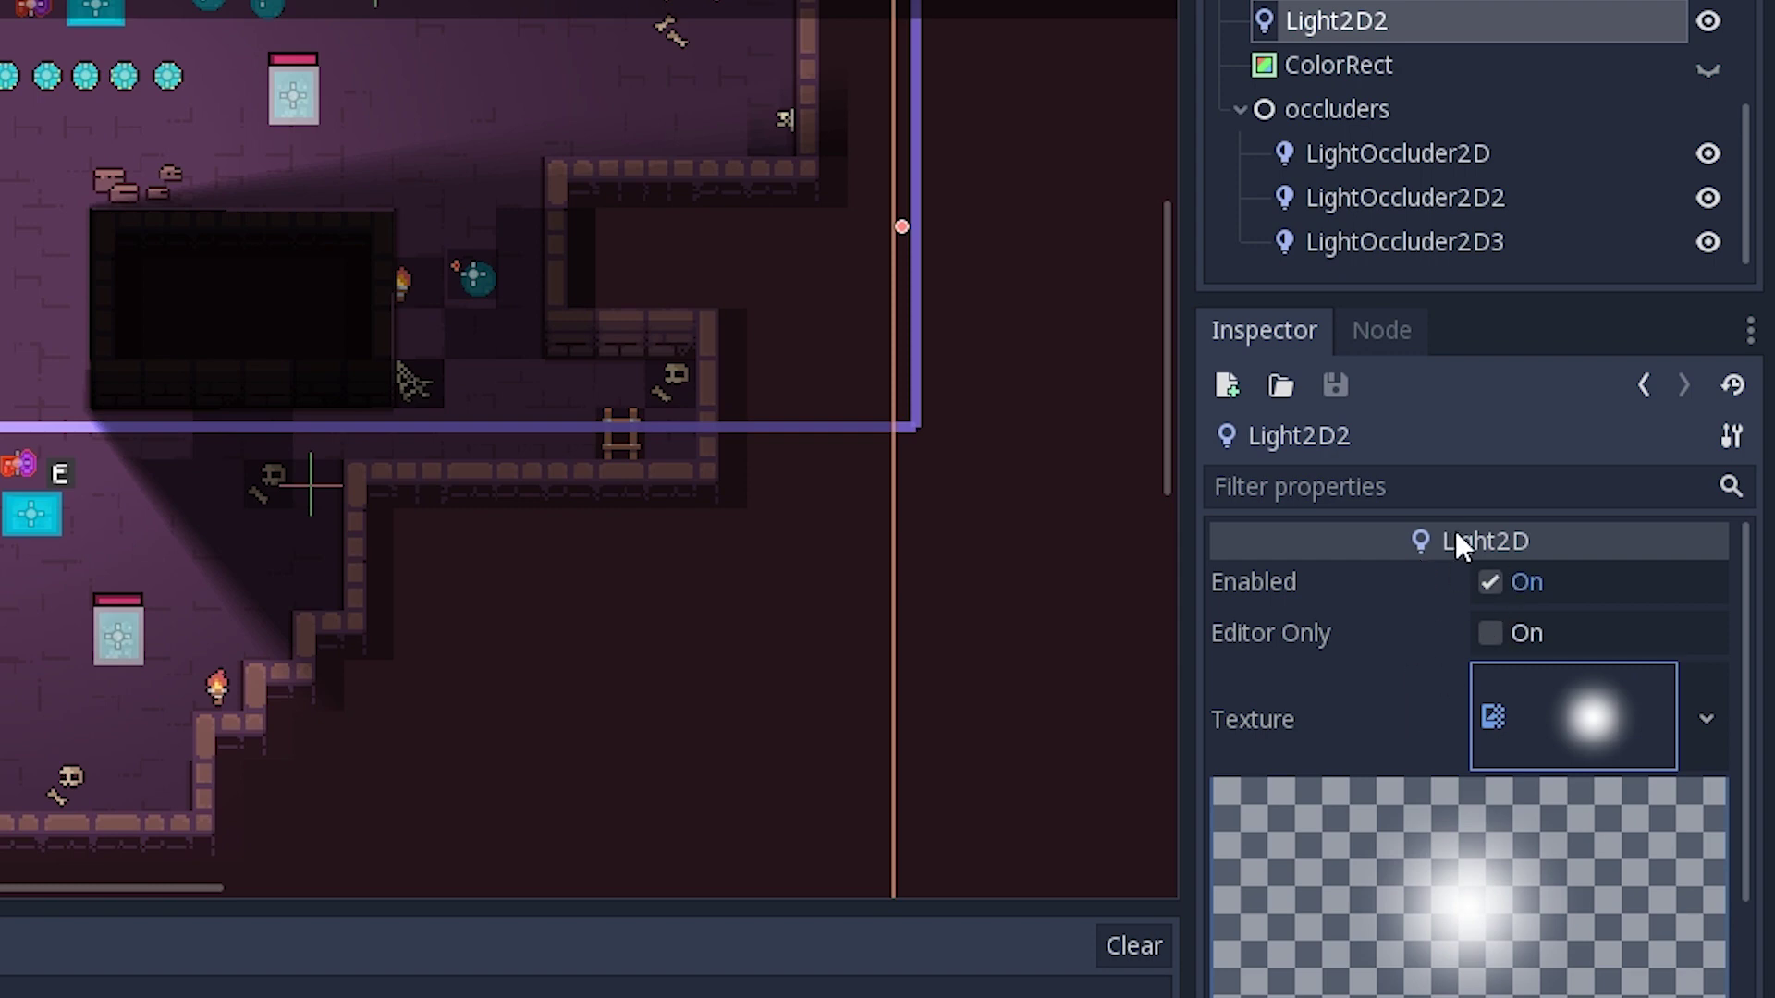
pyautogui.click(1584, 751)
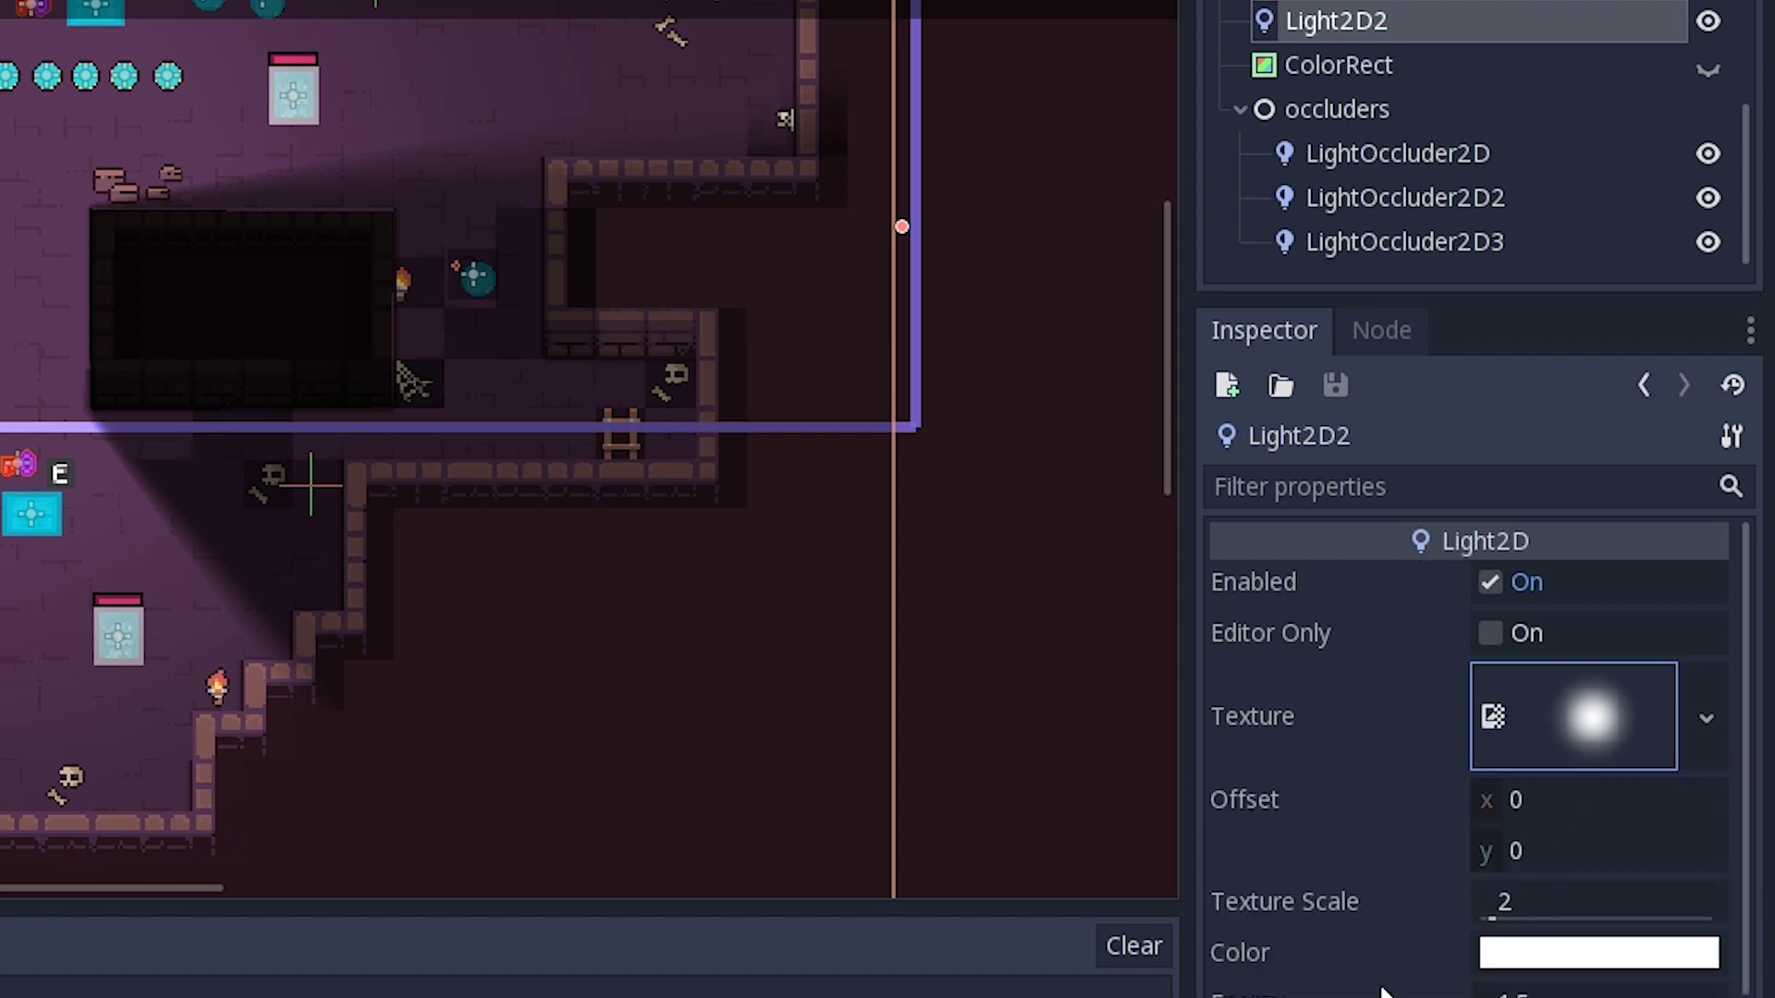
# Step: Change Light2D2's blend mode from Mix to Add
pyautogui.scroll(-2, 1387, 988)
pyautogui.scroll(-2, 1480, 758)
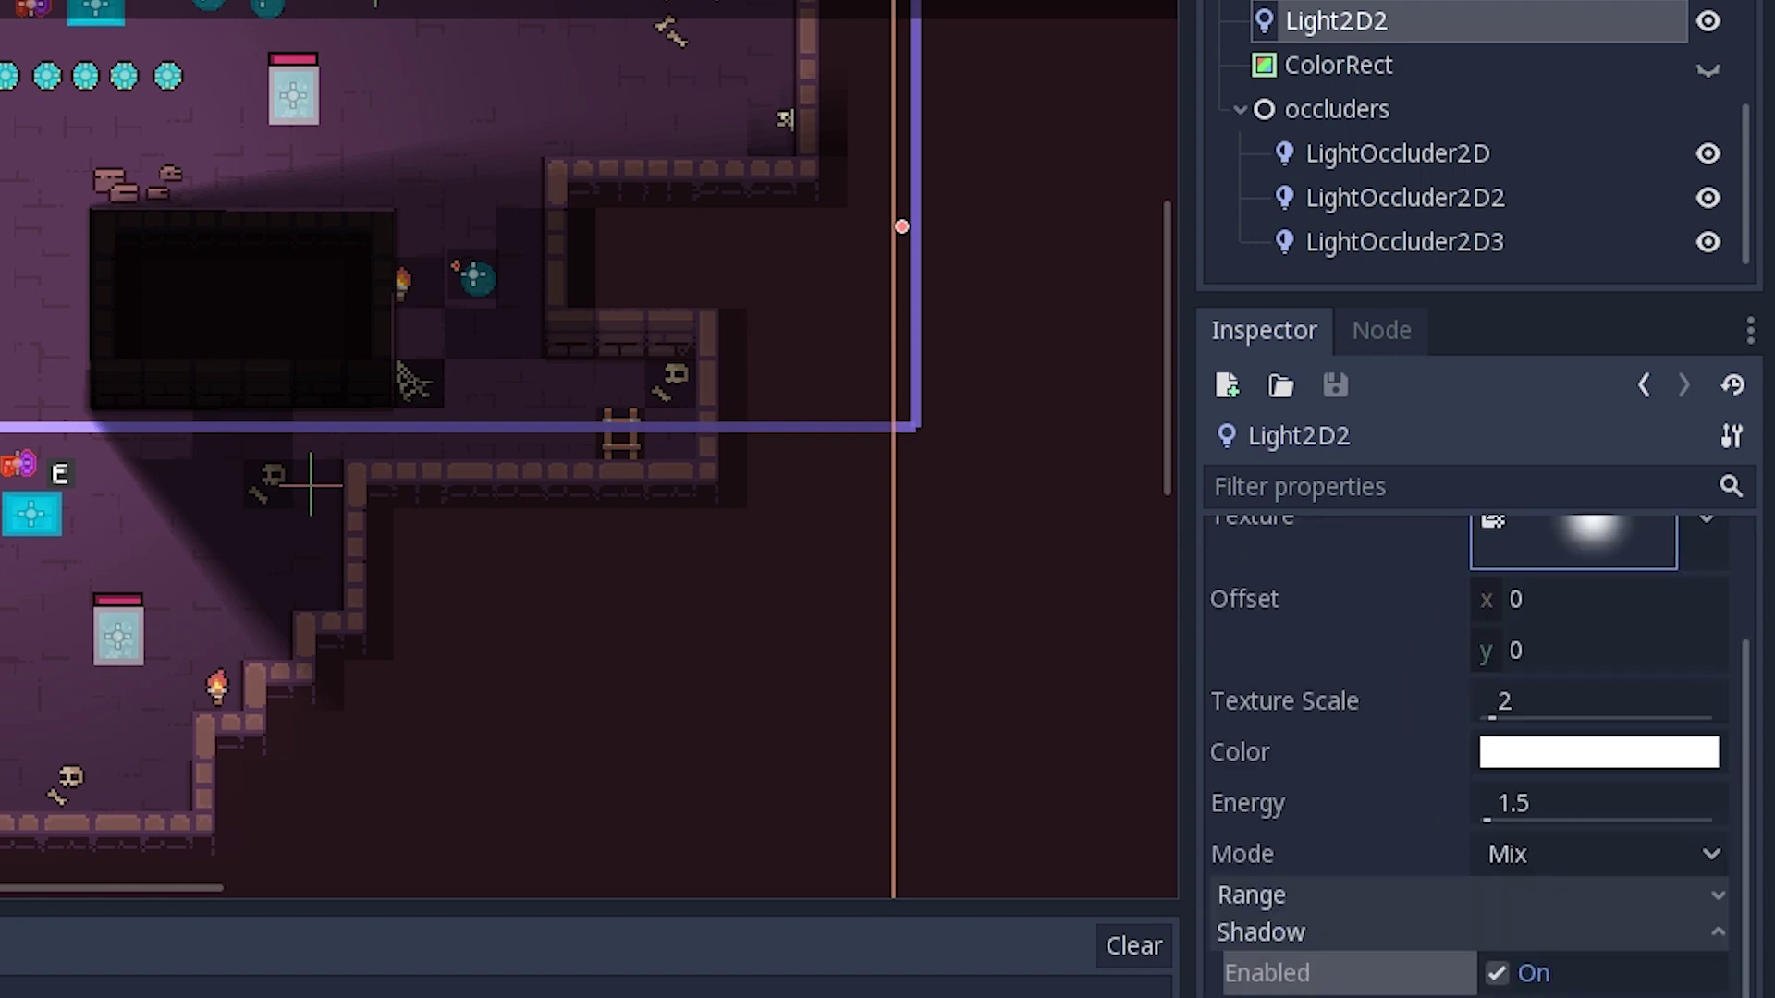
pyautogui.click(1516, 848)
pyautogui.click(1375, 848)
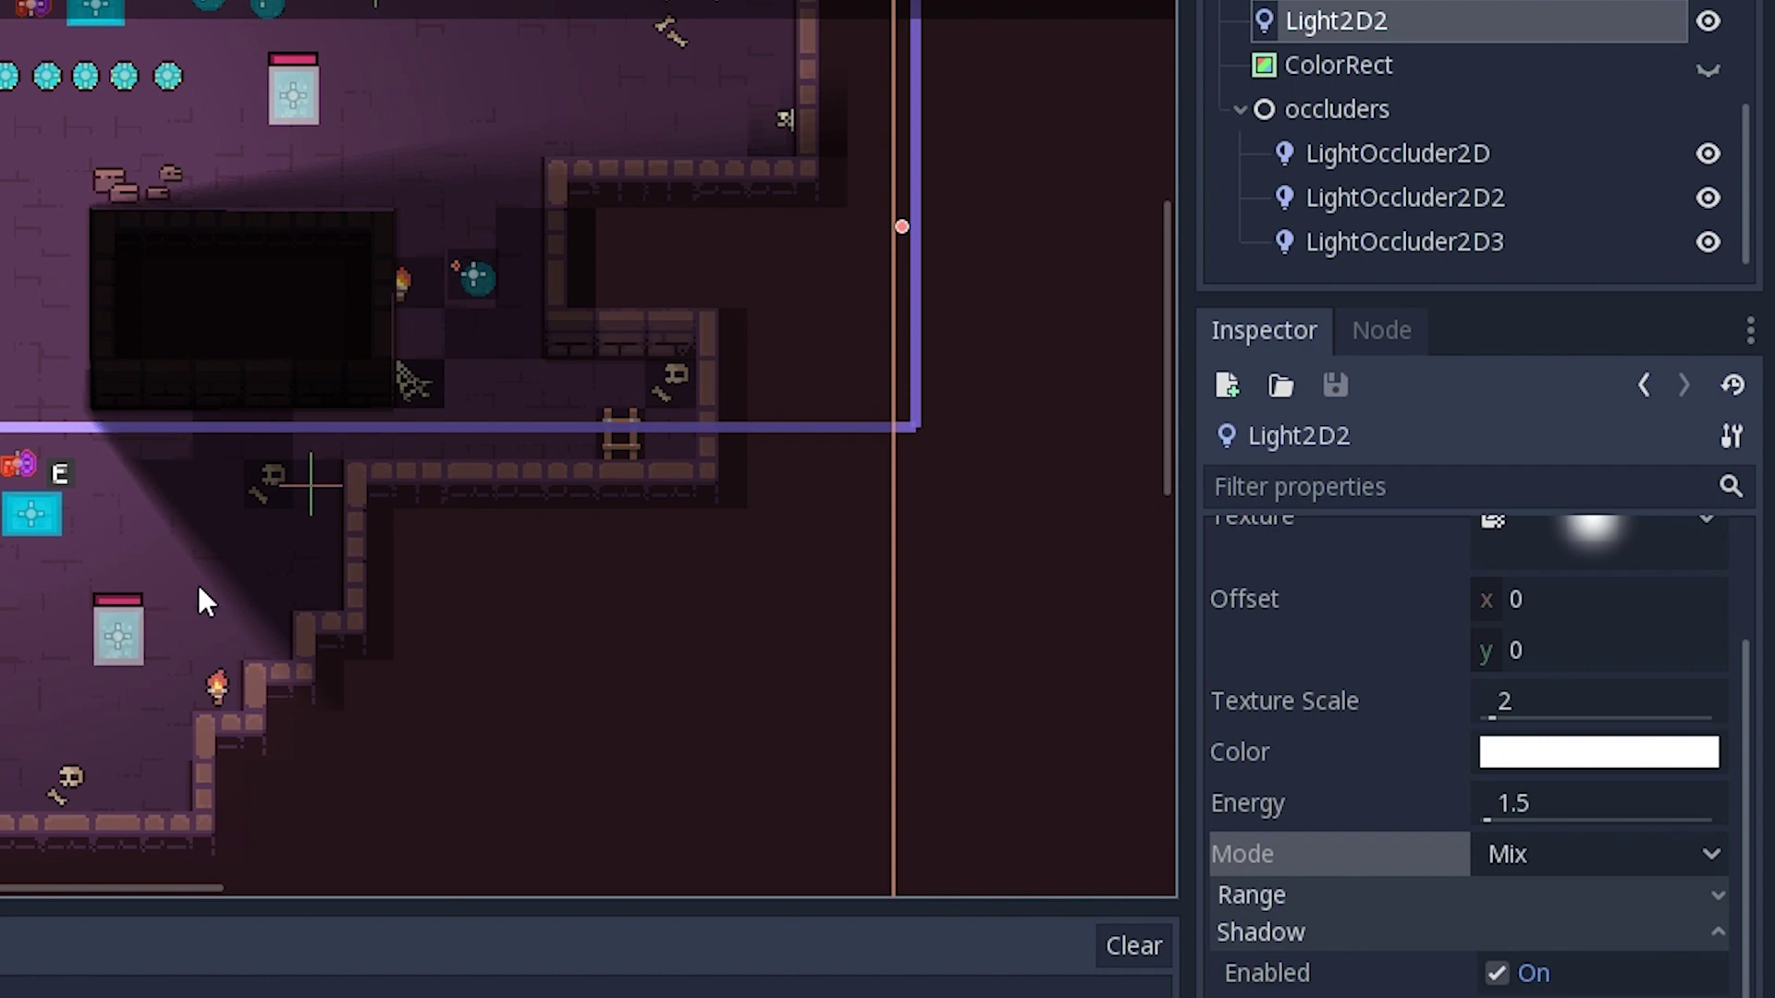
pyautogui.click(1513, 856)
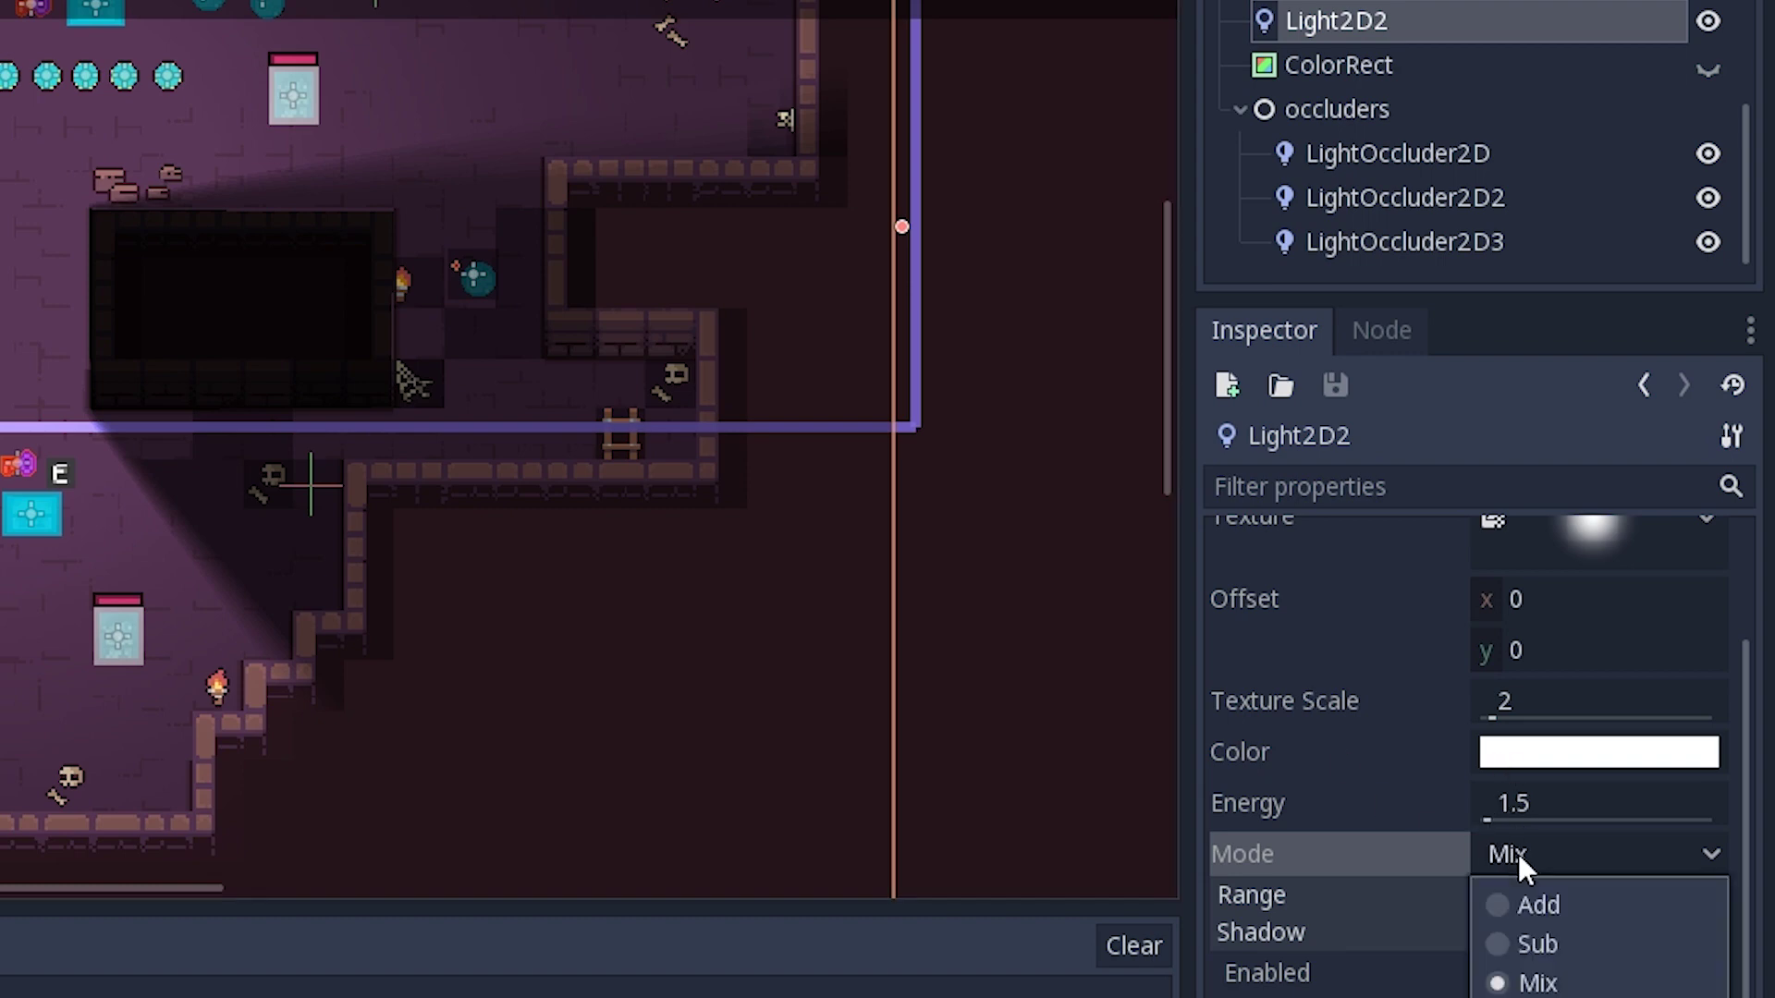
pyautogui.click(1494, 906)
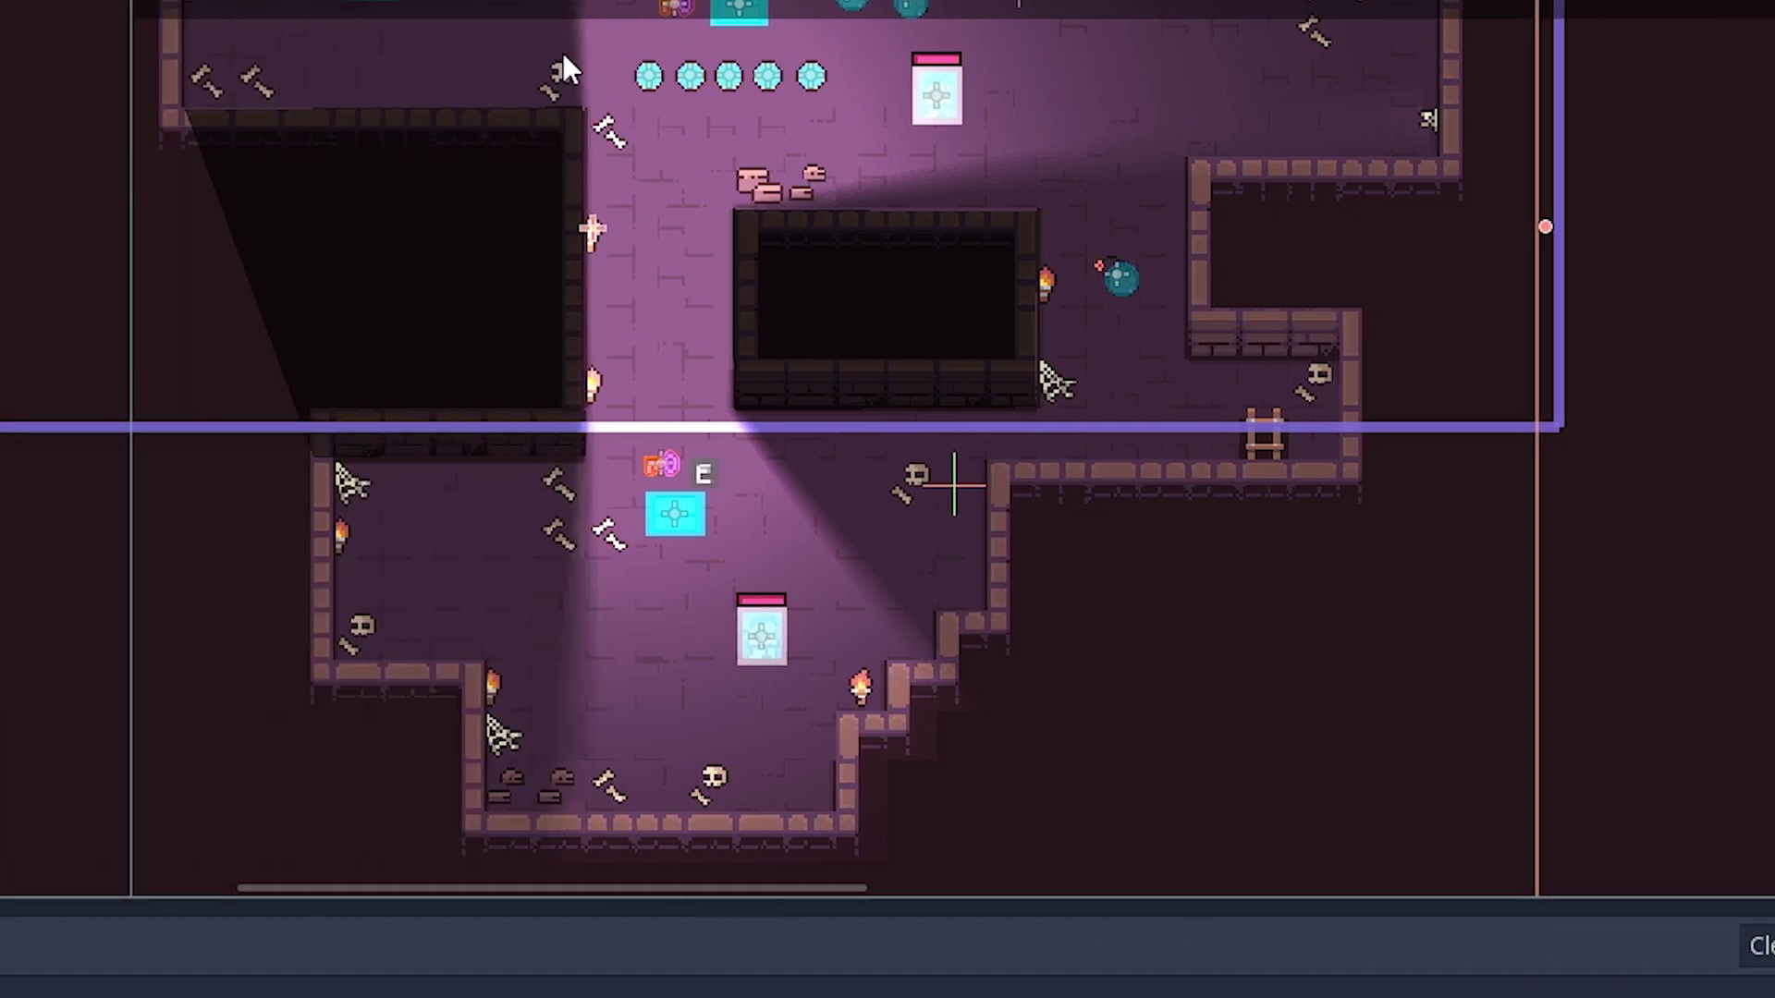
# Step: Save and run the game, walking the player left through the shadowed corridor to its far end
pyautogui.press('F5')
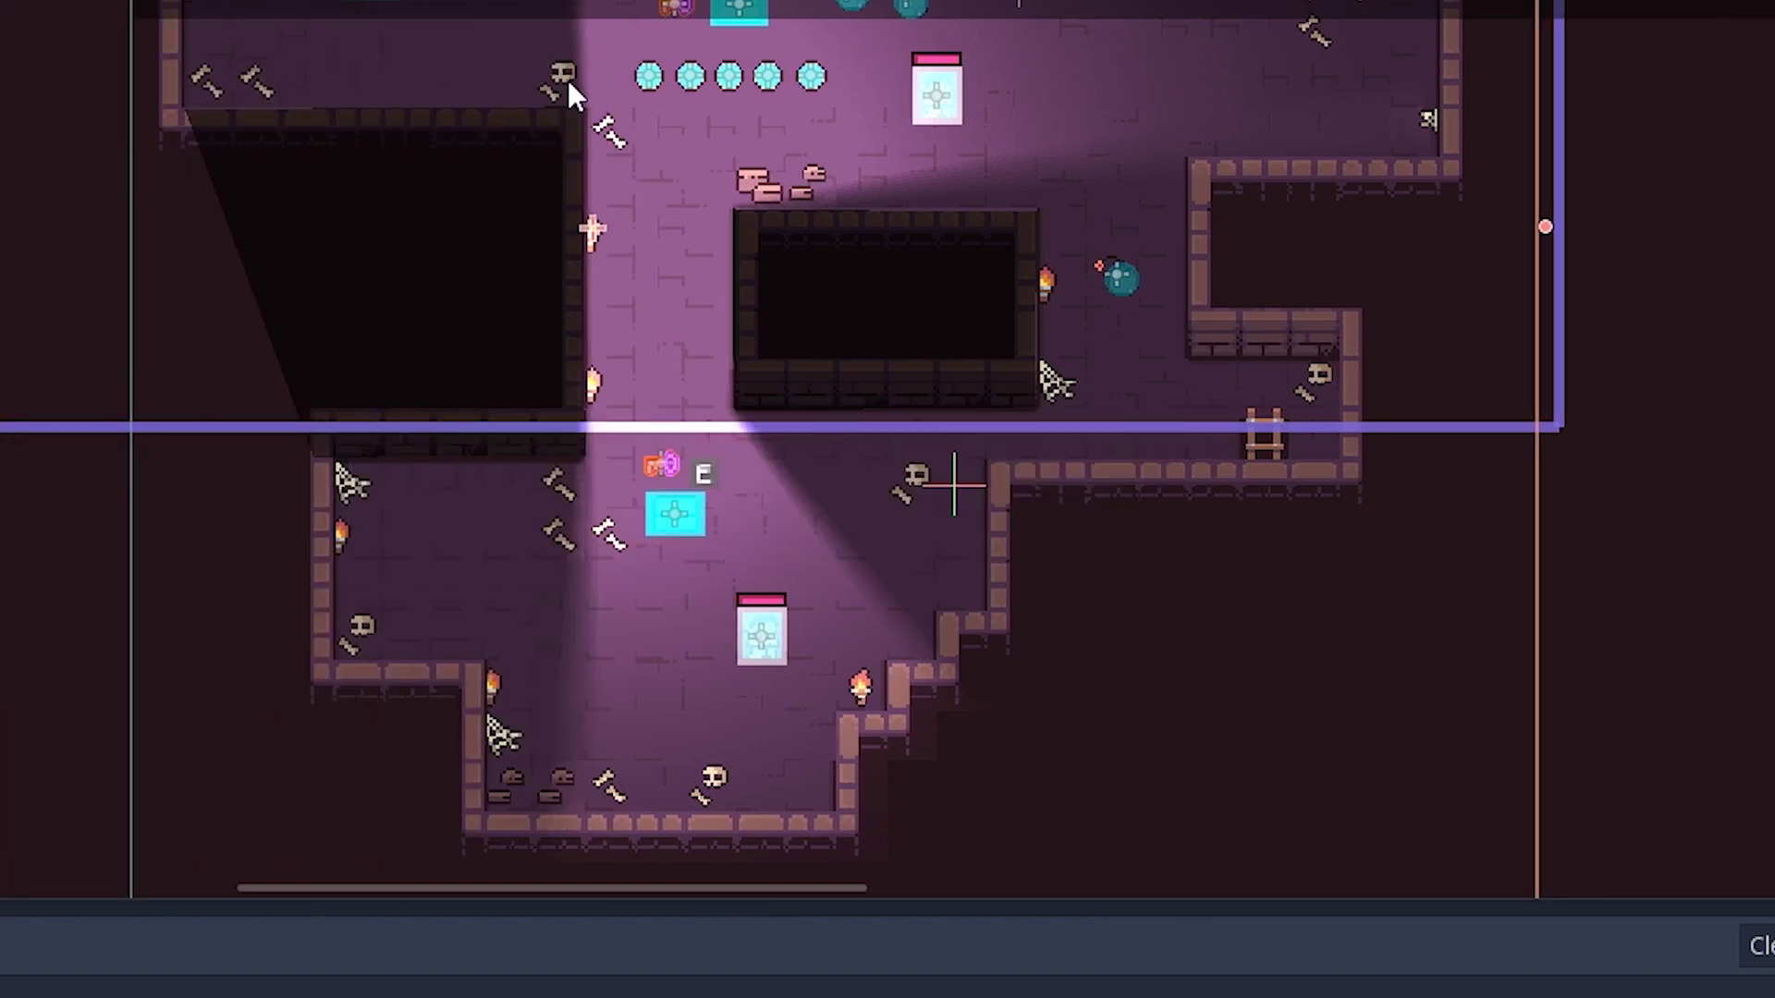
pyautogui.press('a')
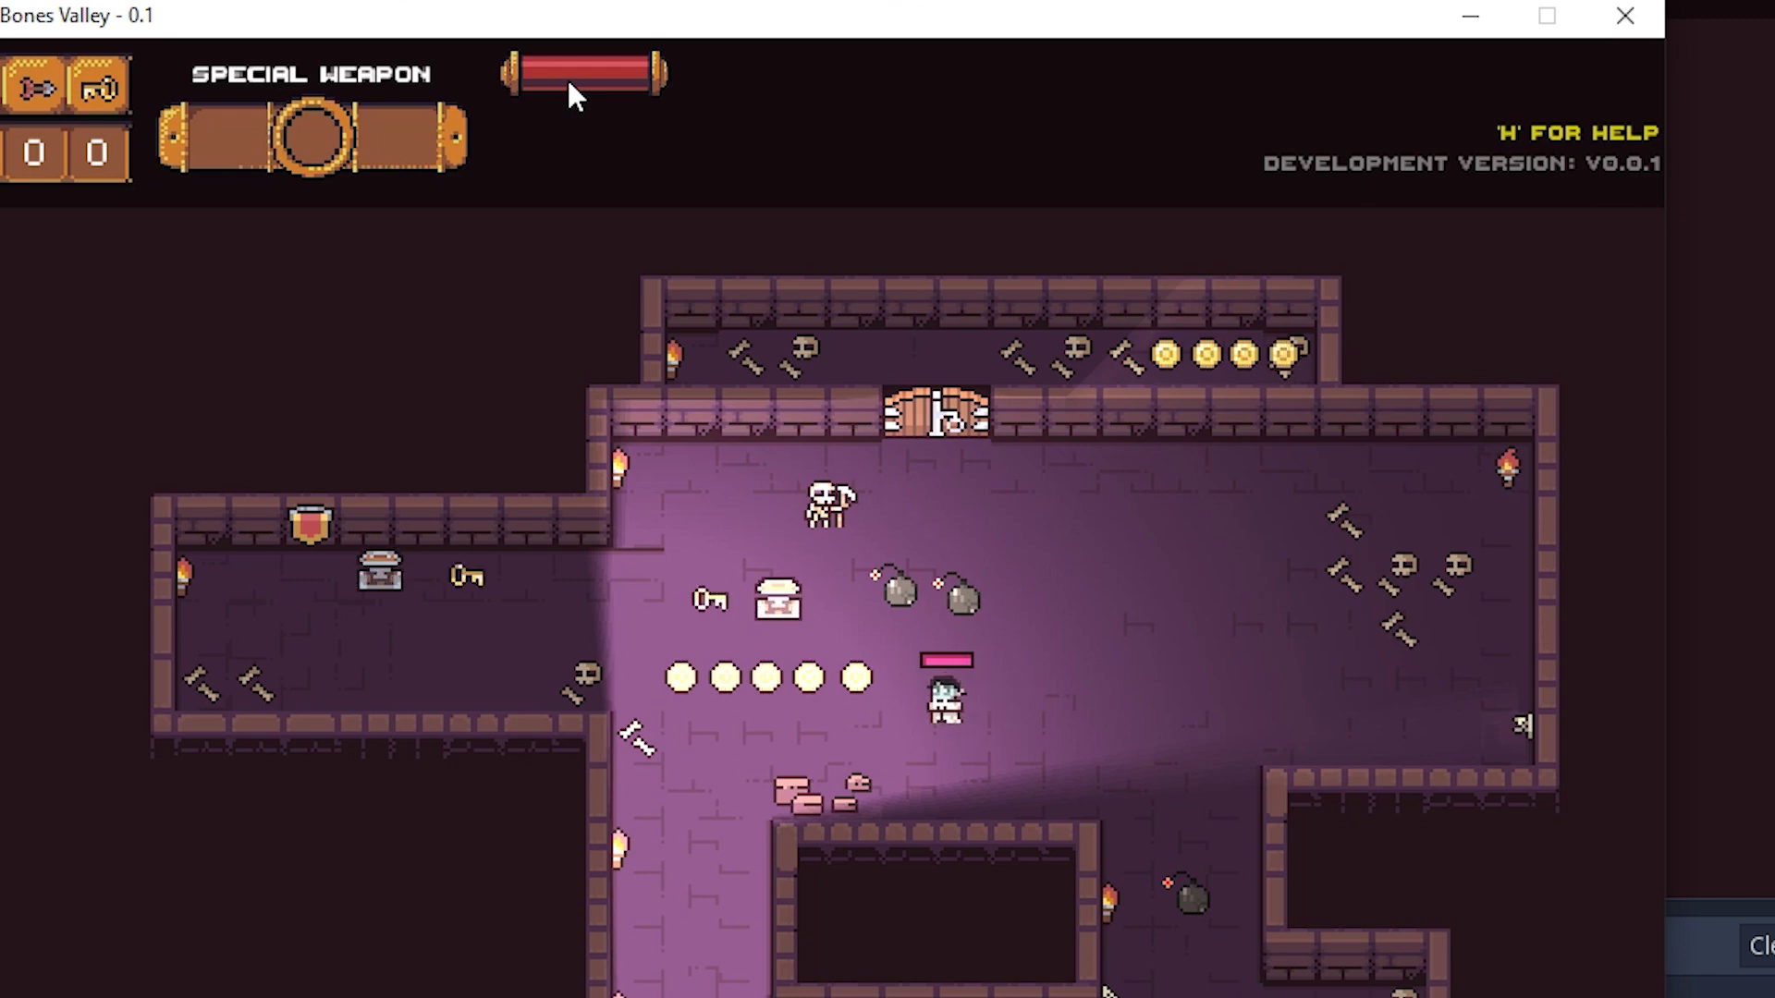
pyautogui.press('a')
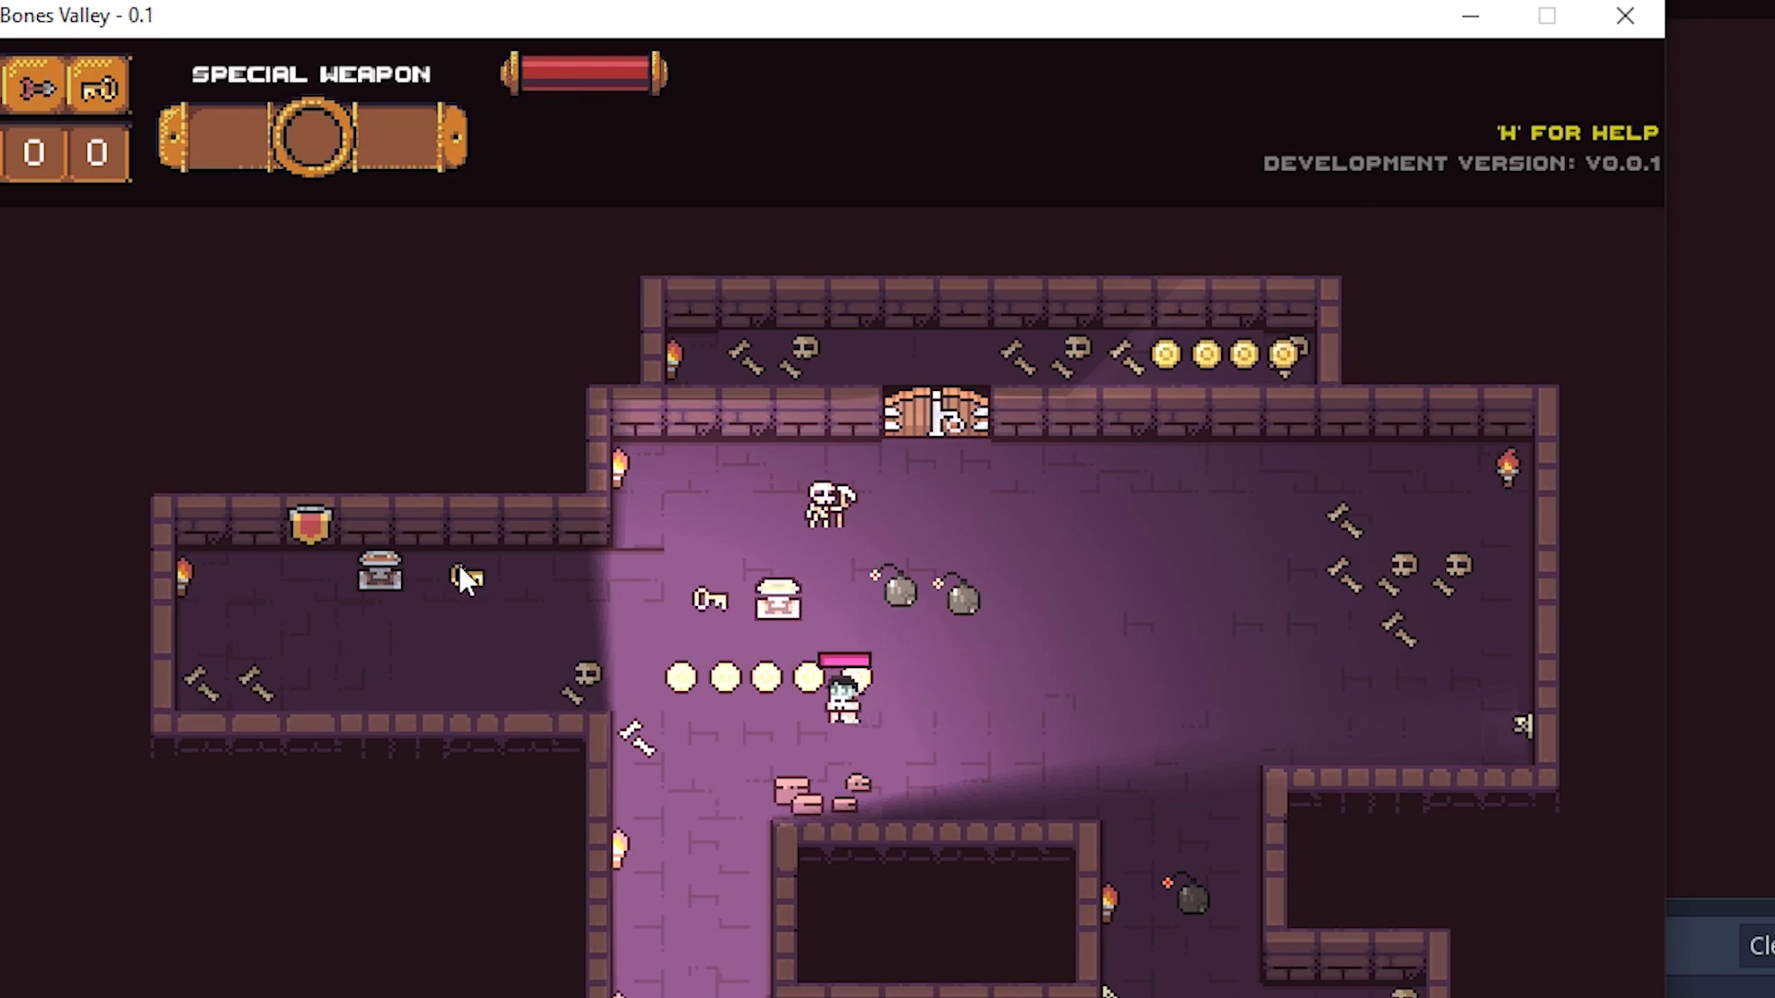
pyautogui.press('a')
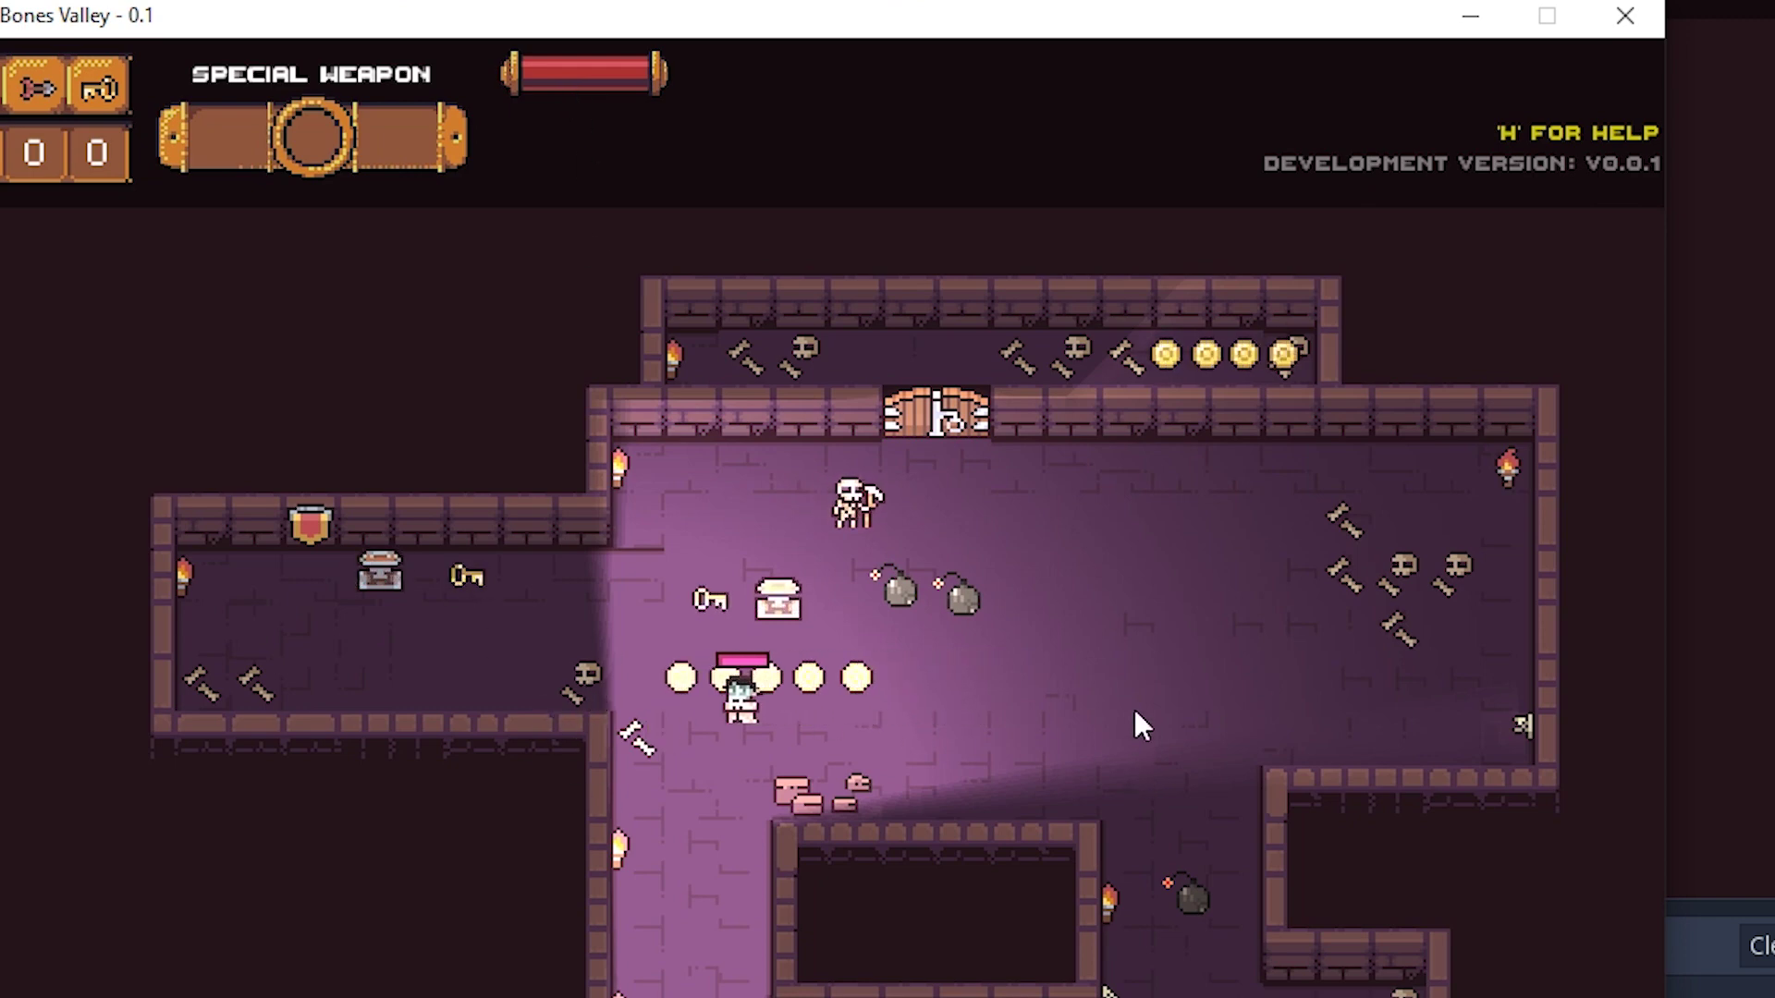
pyautogui.press('a')
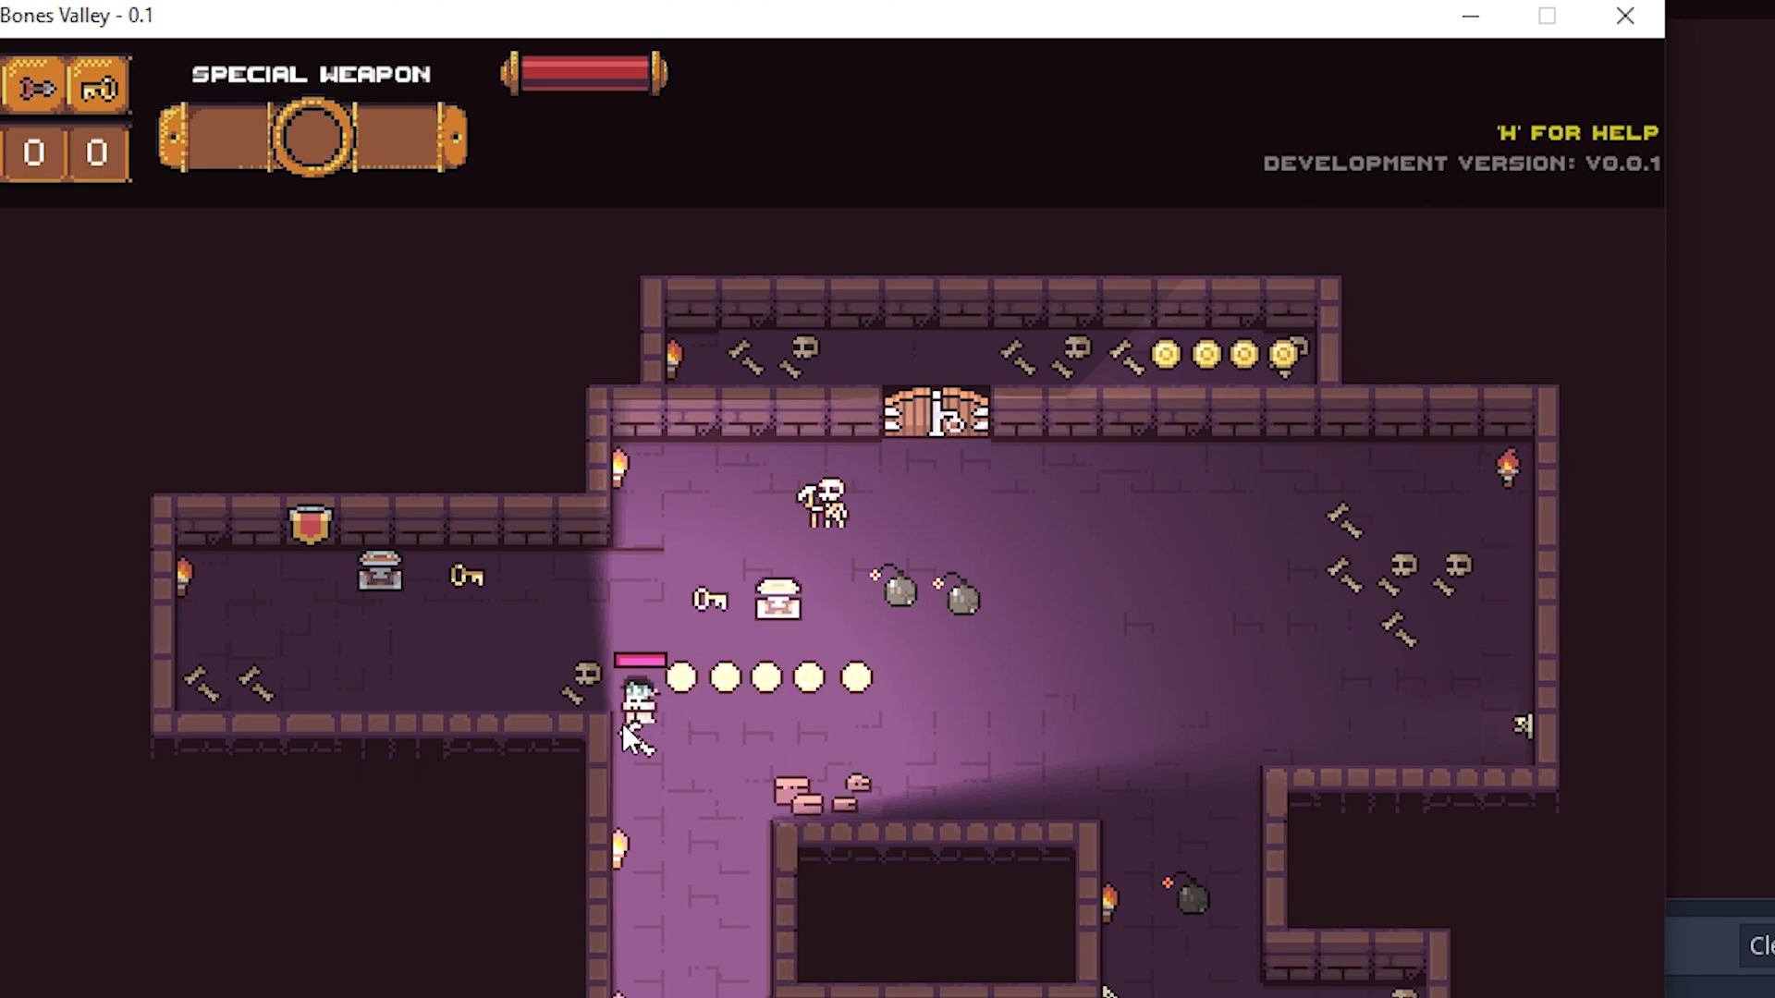
pyautogui.press('a')
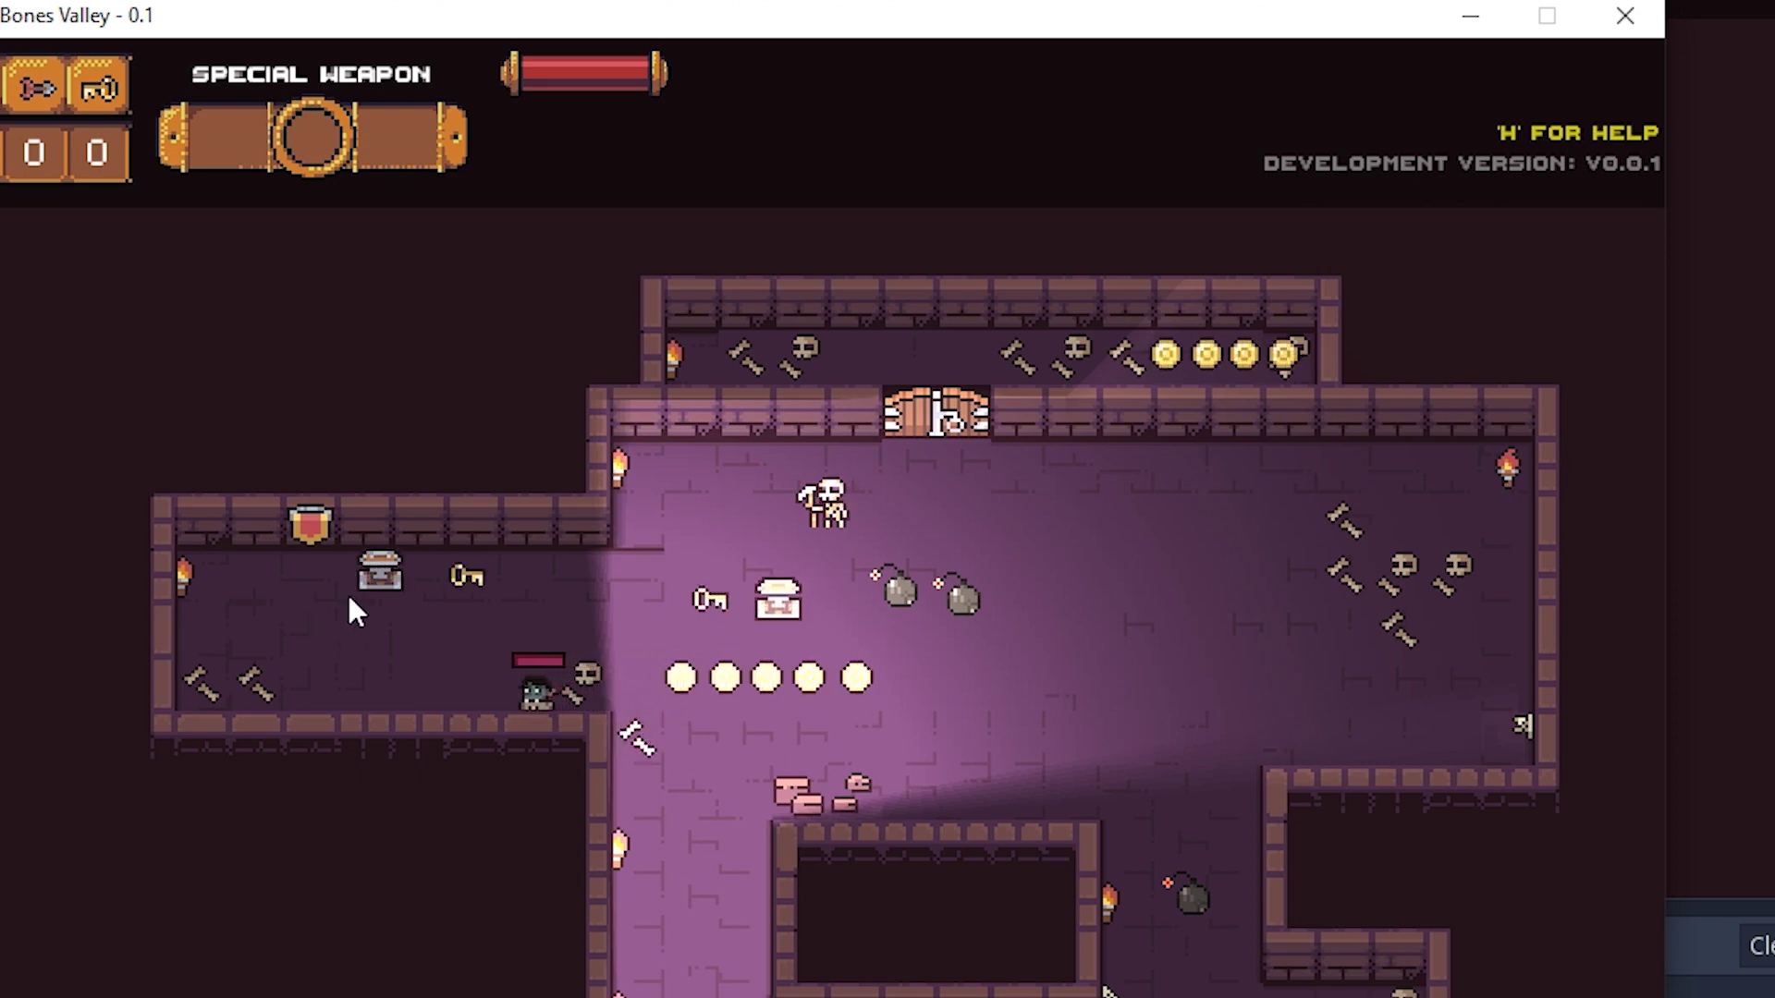
pyautogui.press('a')
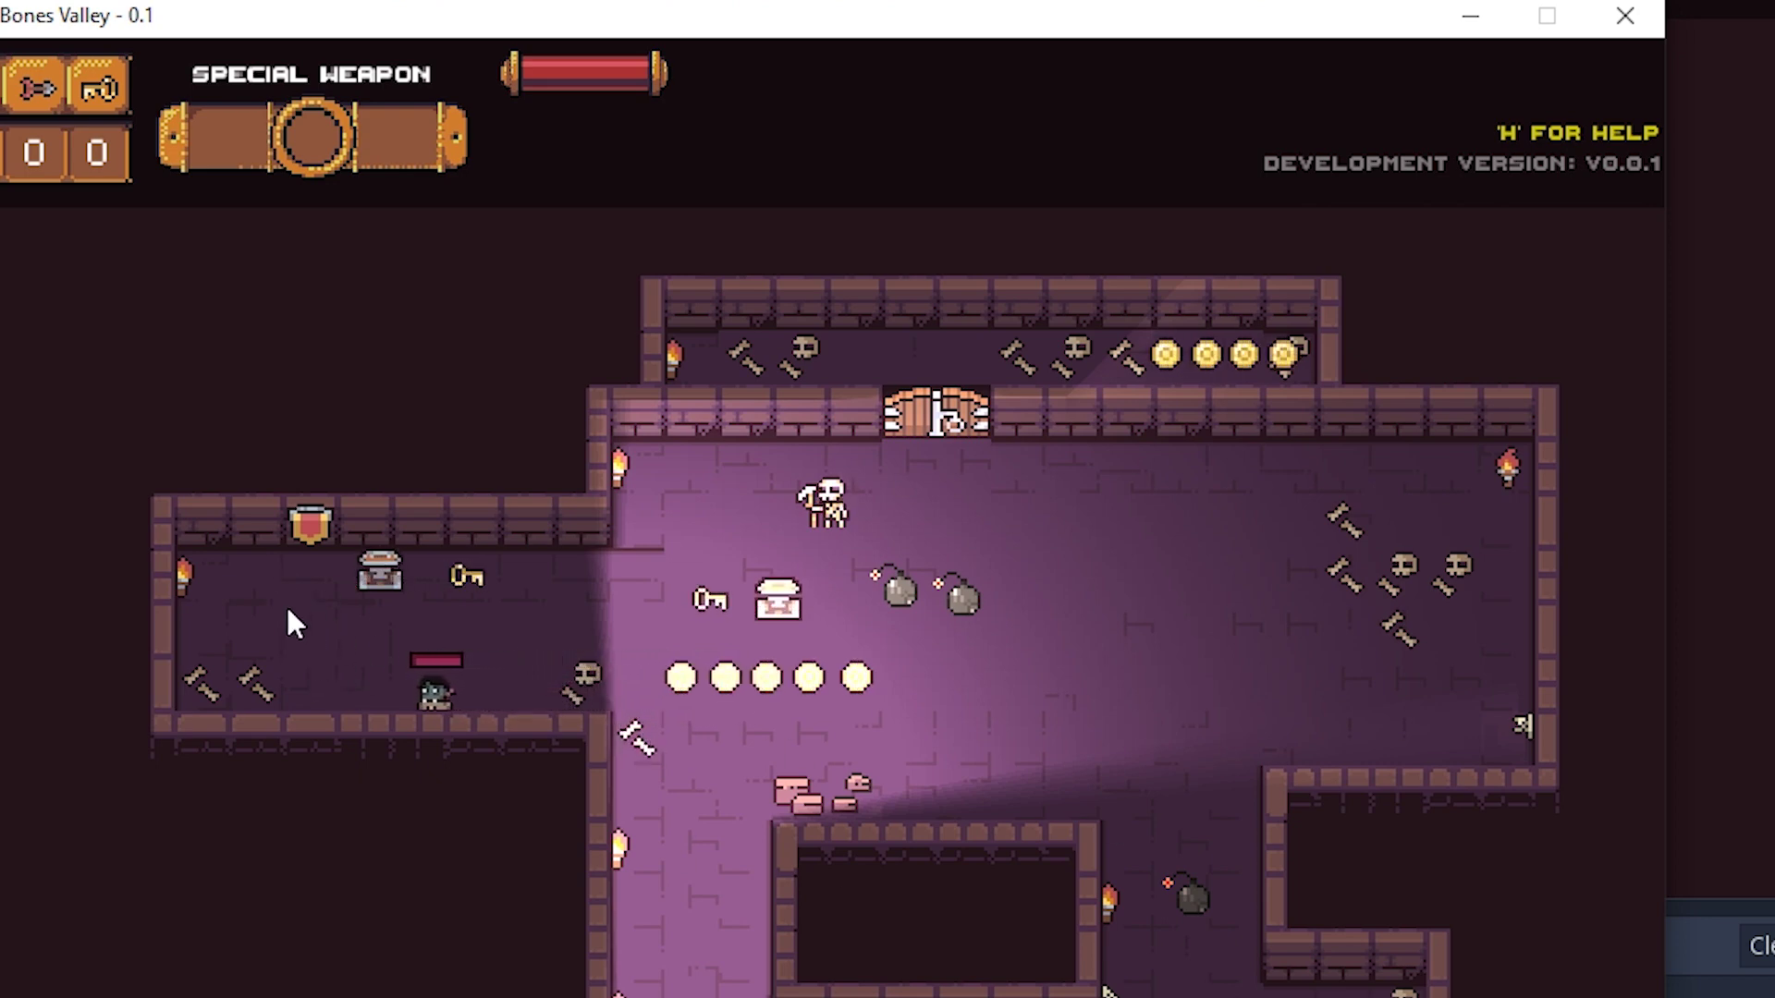
pyautogui.press('a')
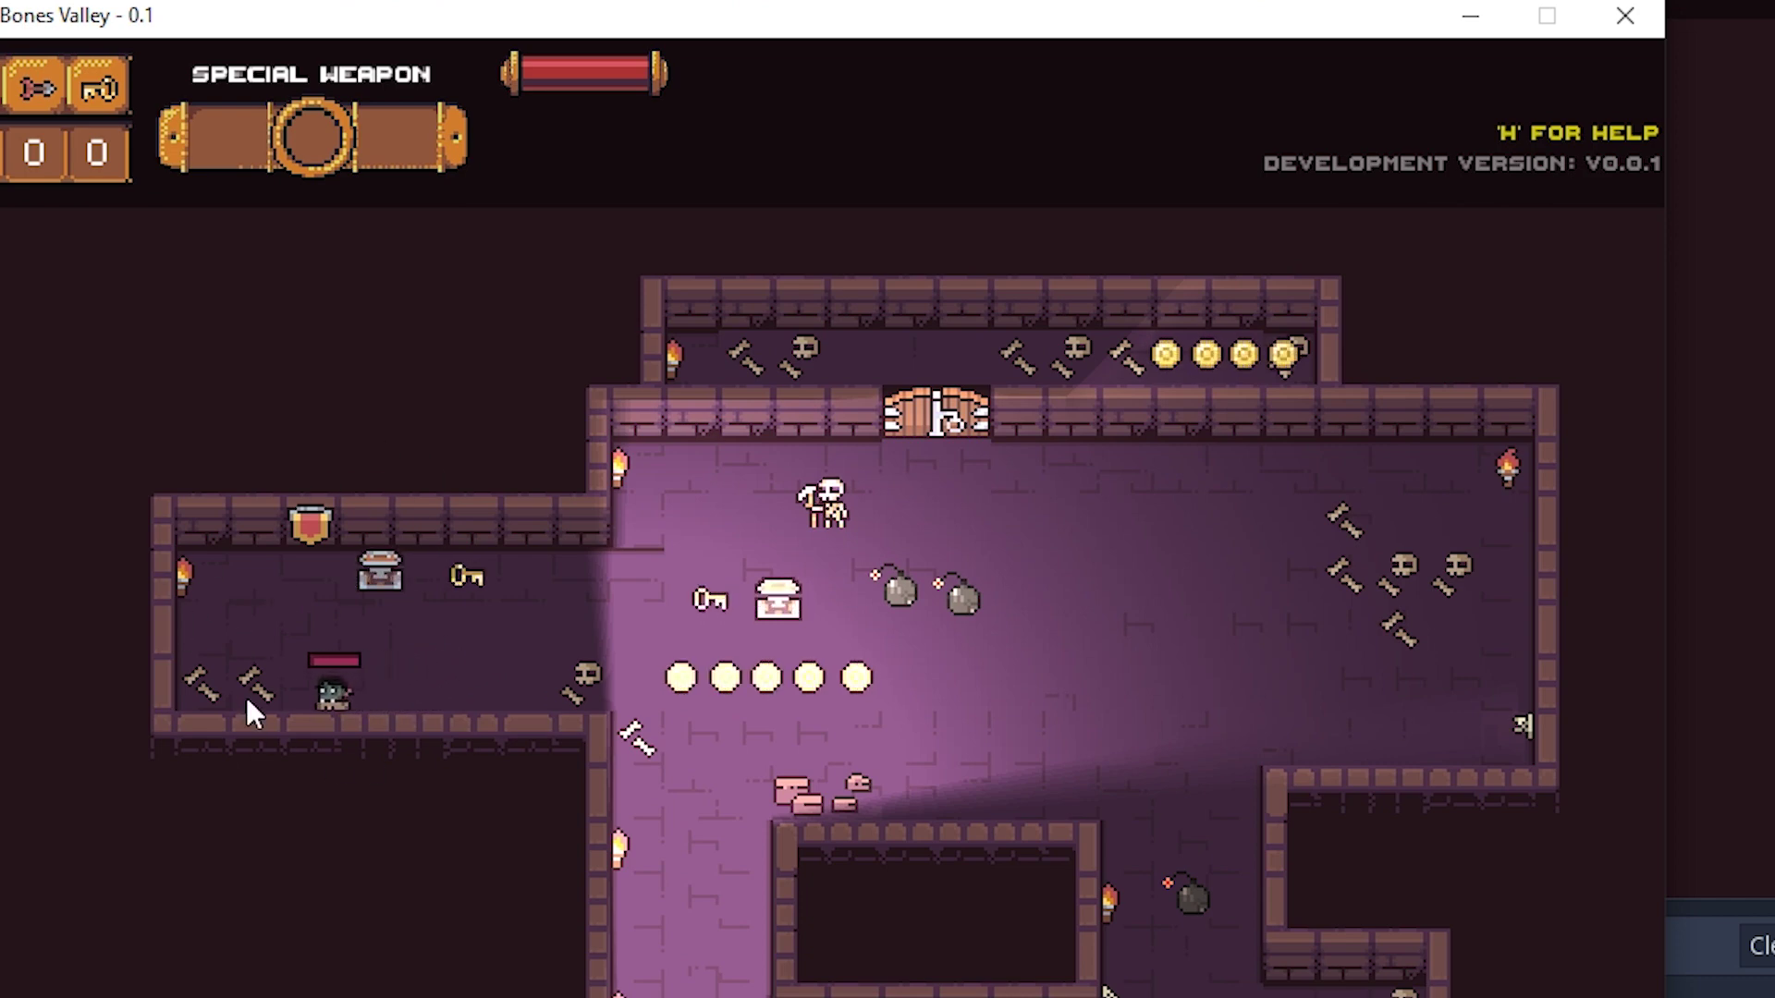
pyautogui.press('a')
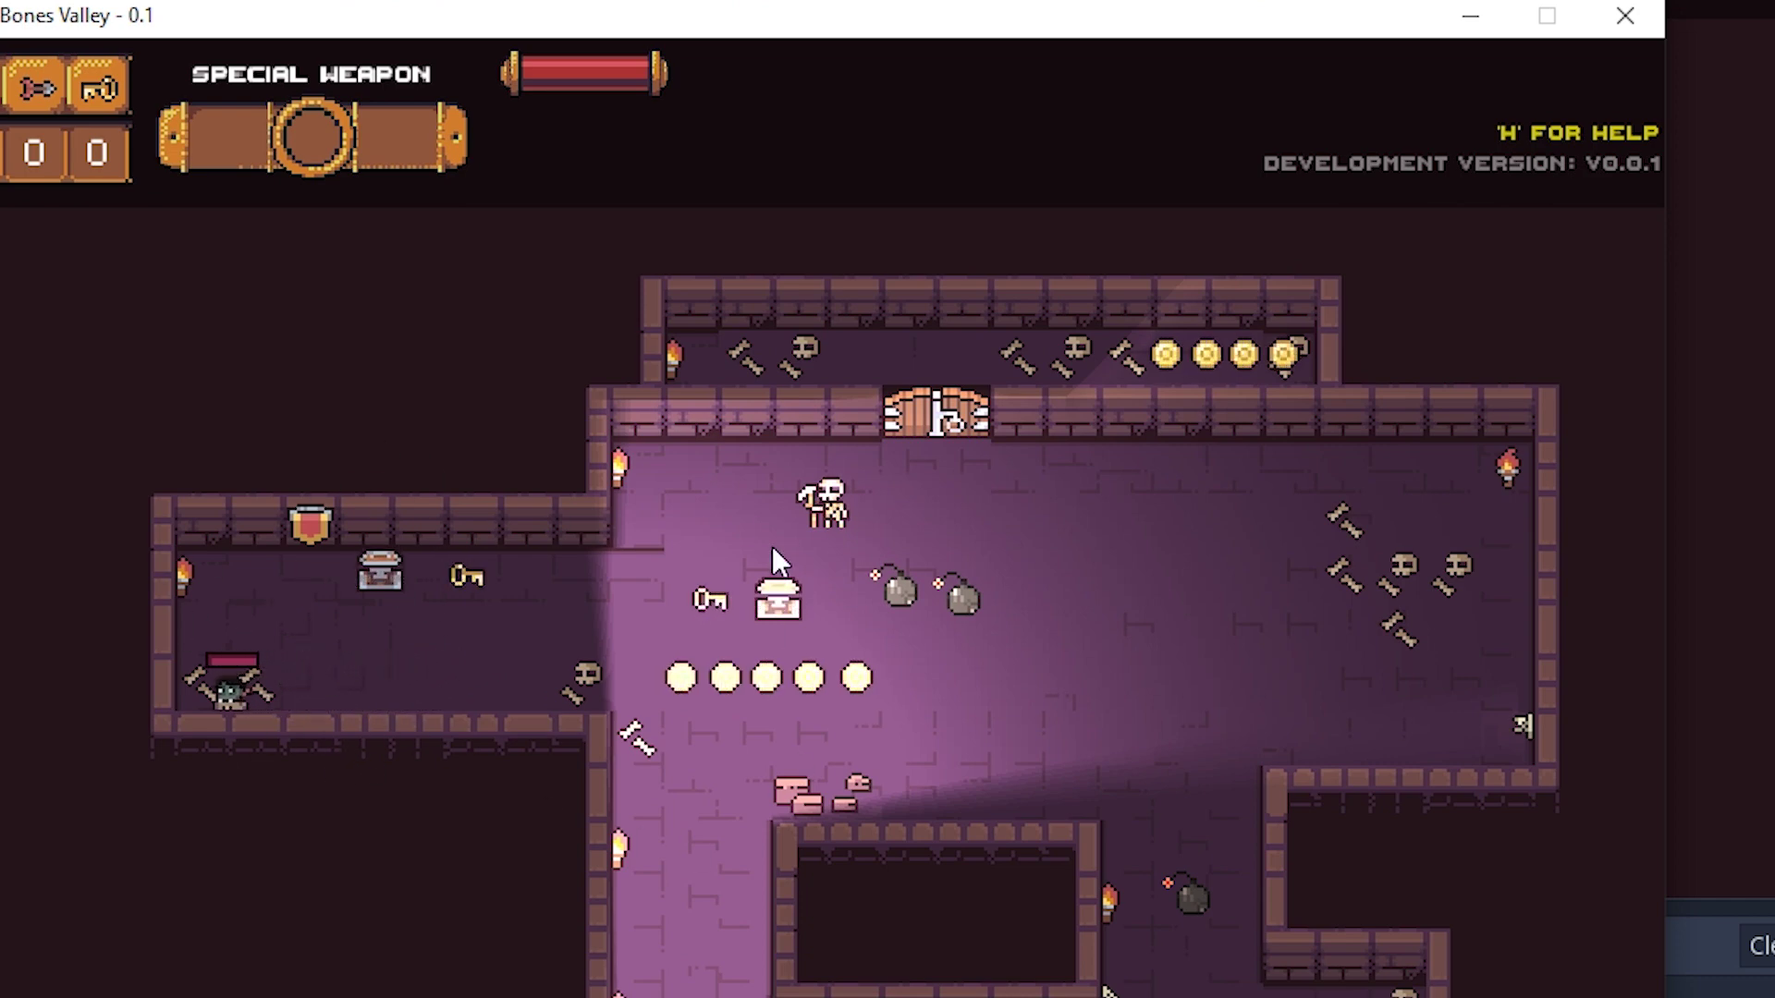
# Step: Walk the player back right across the lit room, then close the game window
pyautogui.press('d')
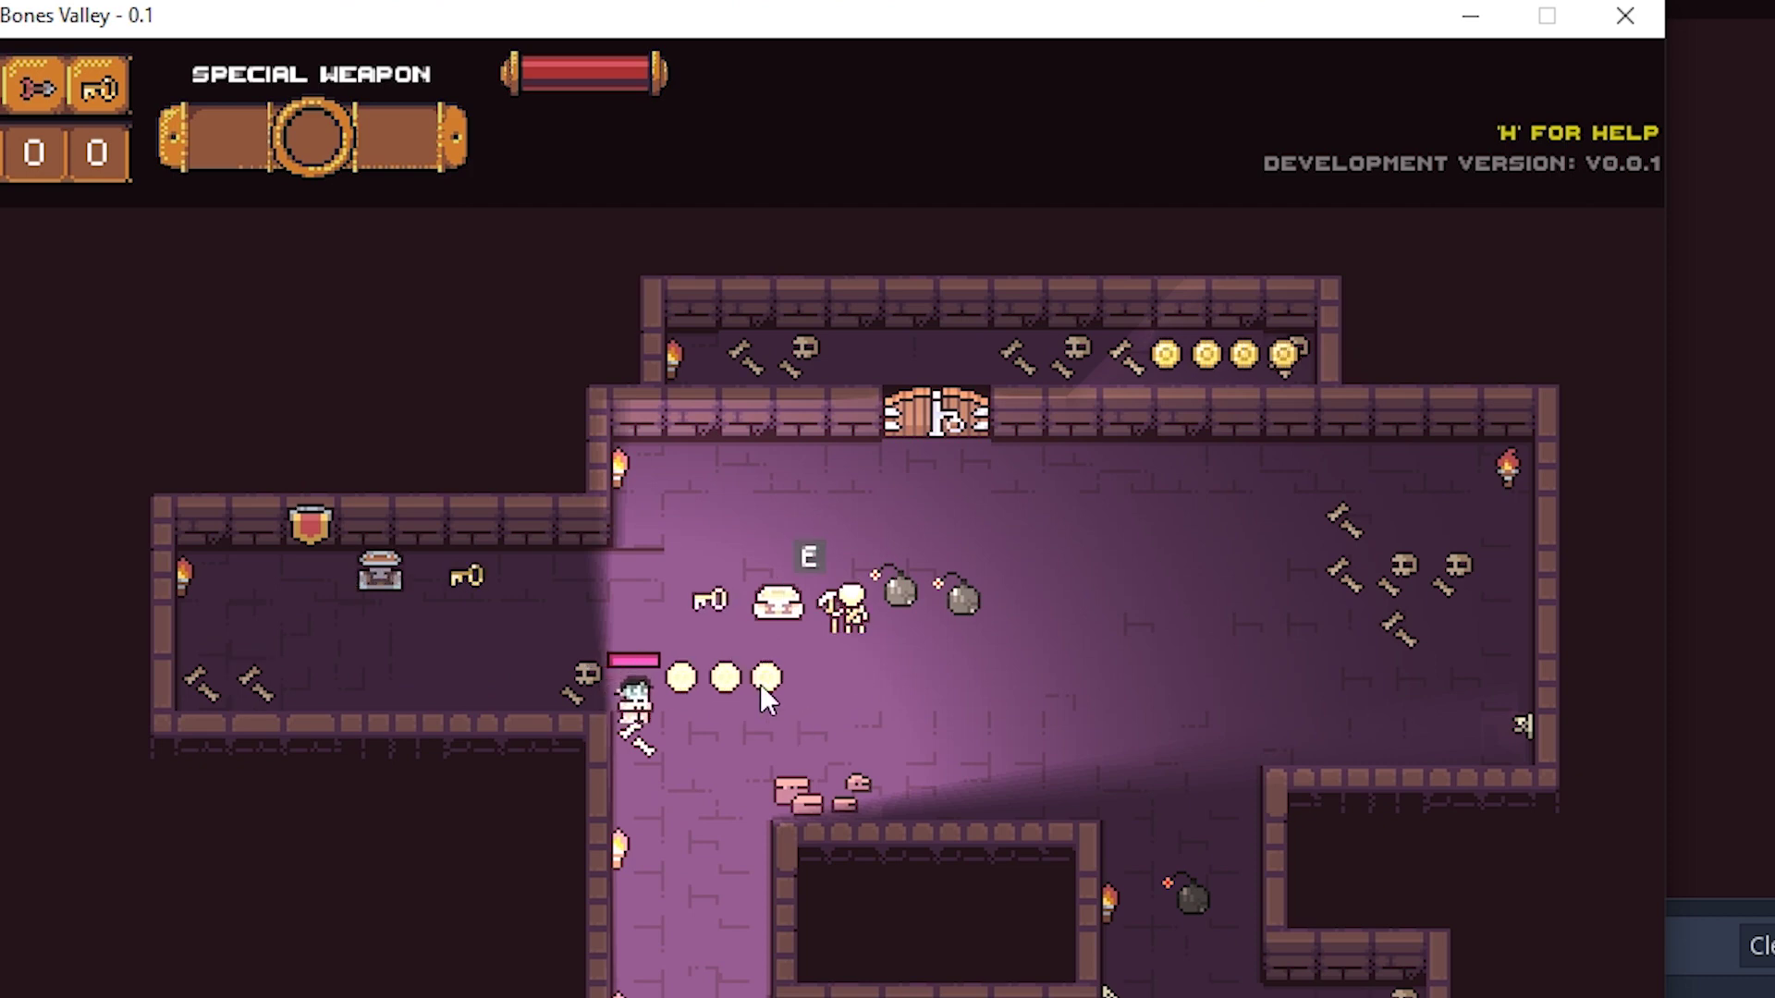
pyautogui.press('d')
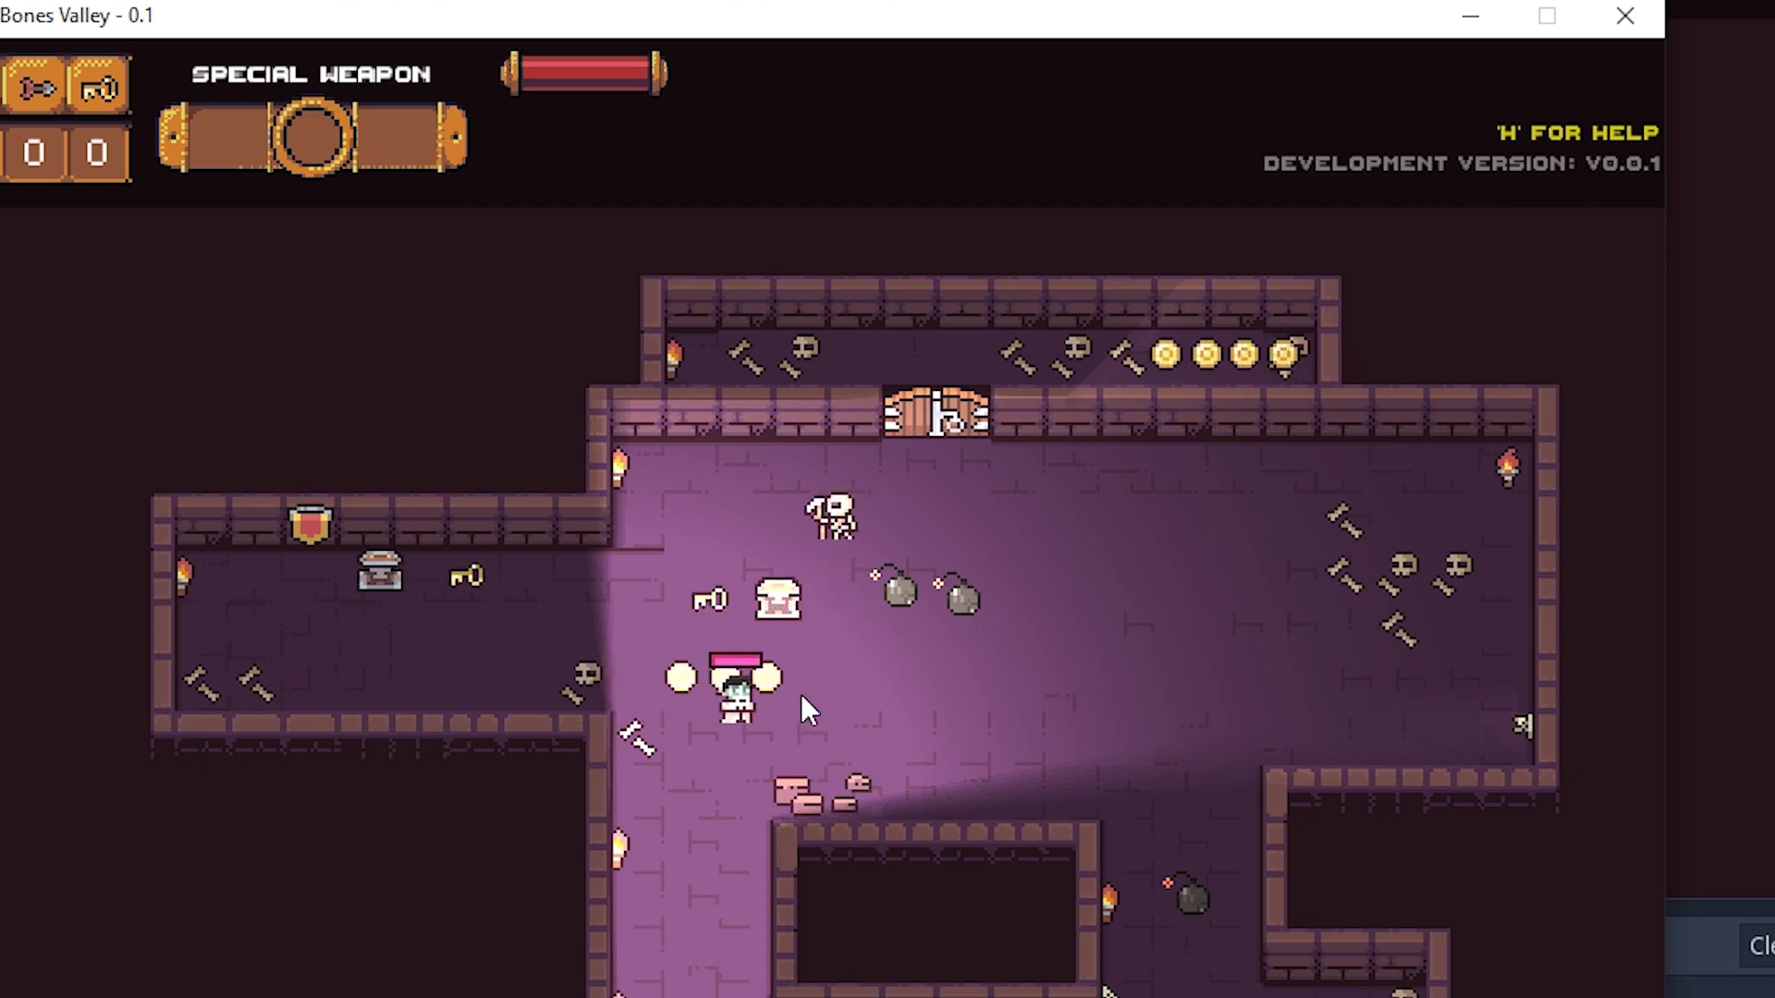
pyautogui.press('d')
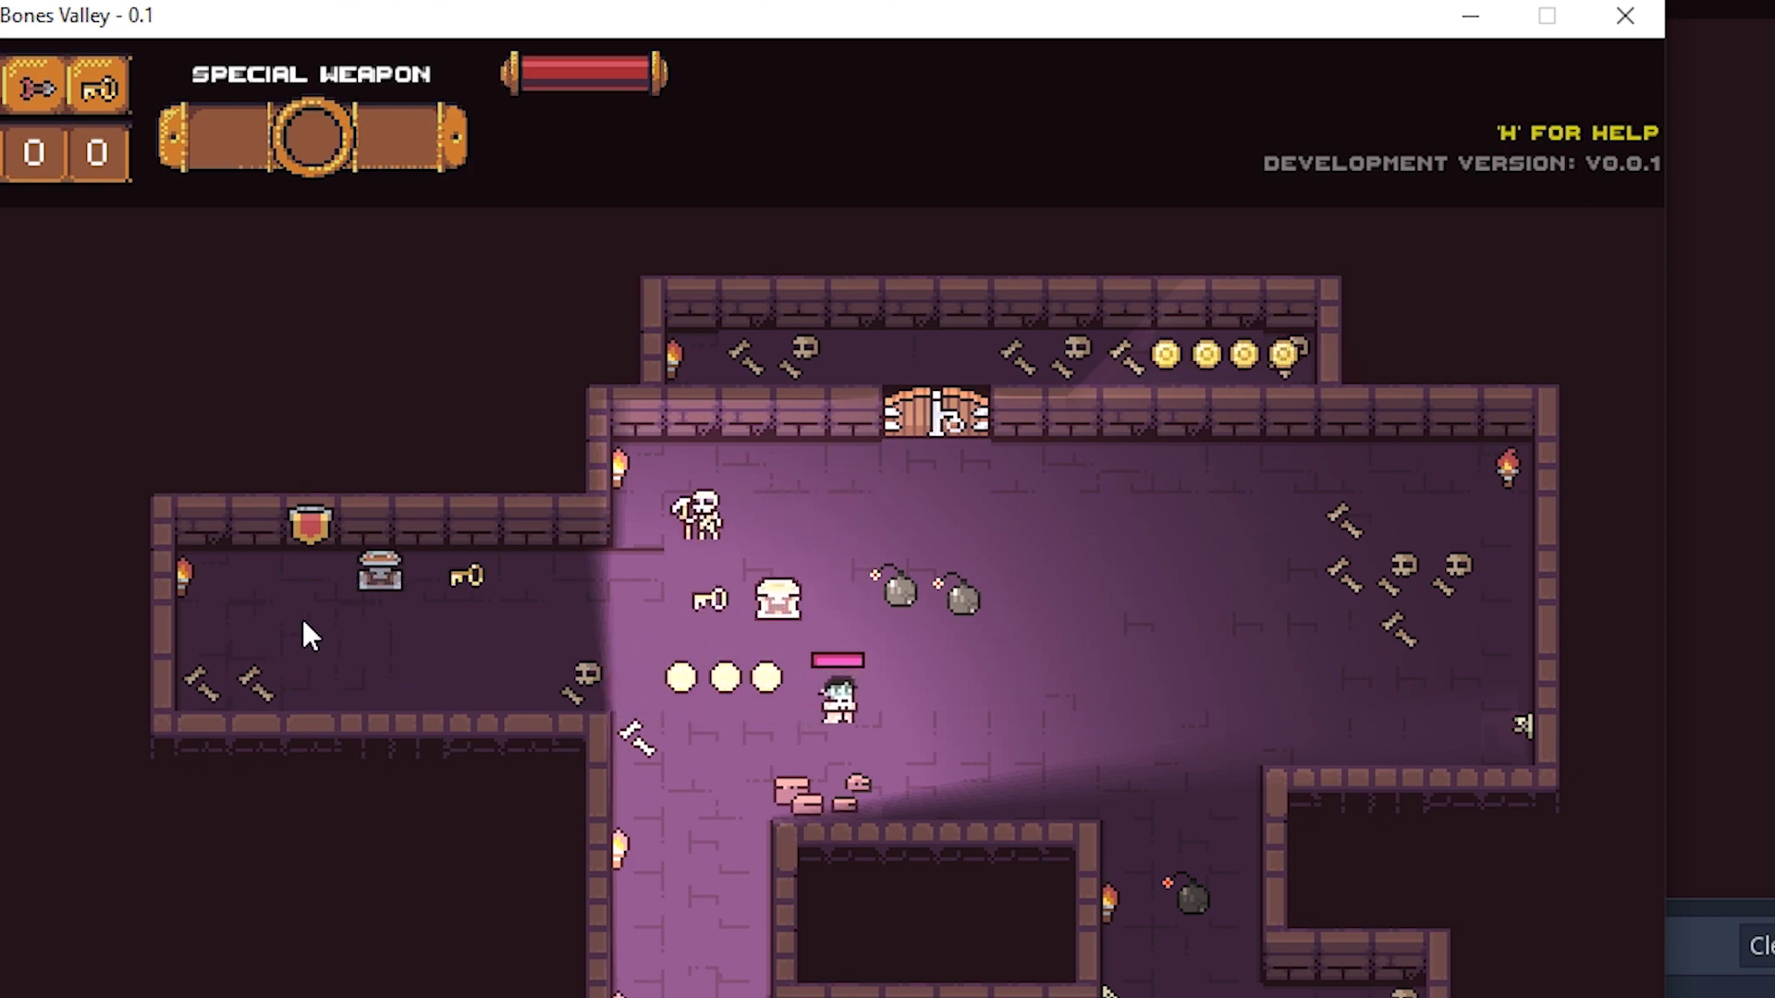
pyautogui.press('d')
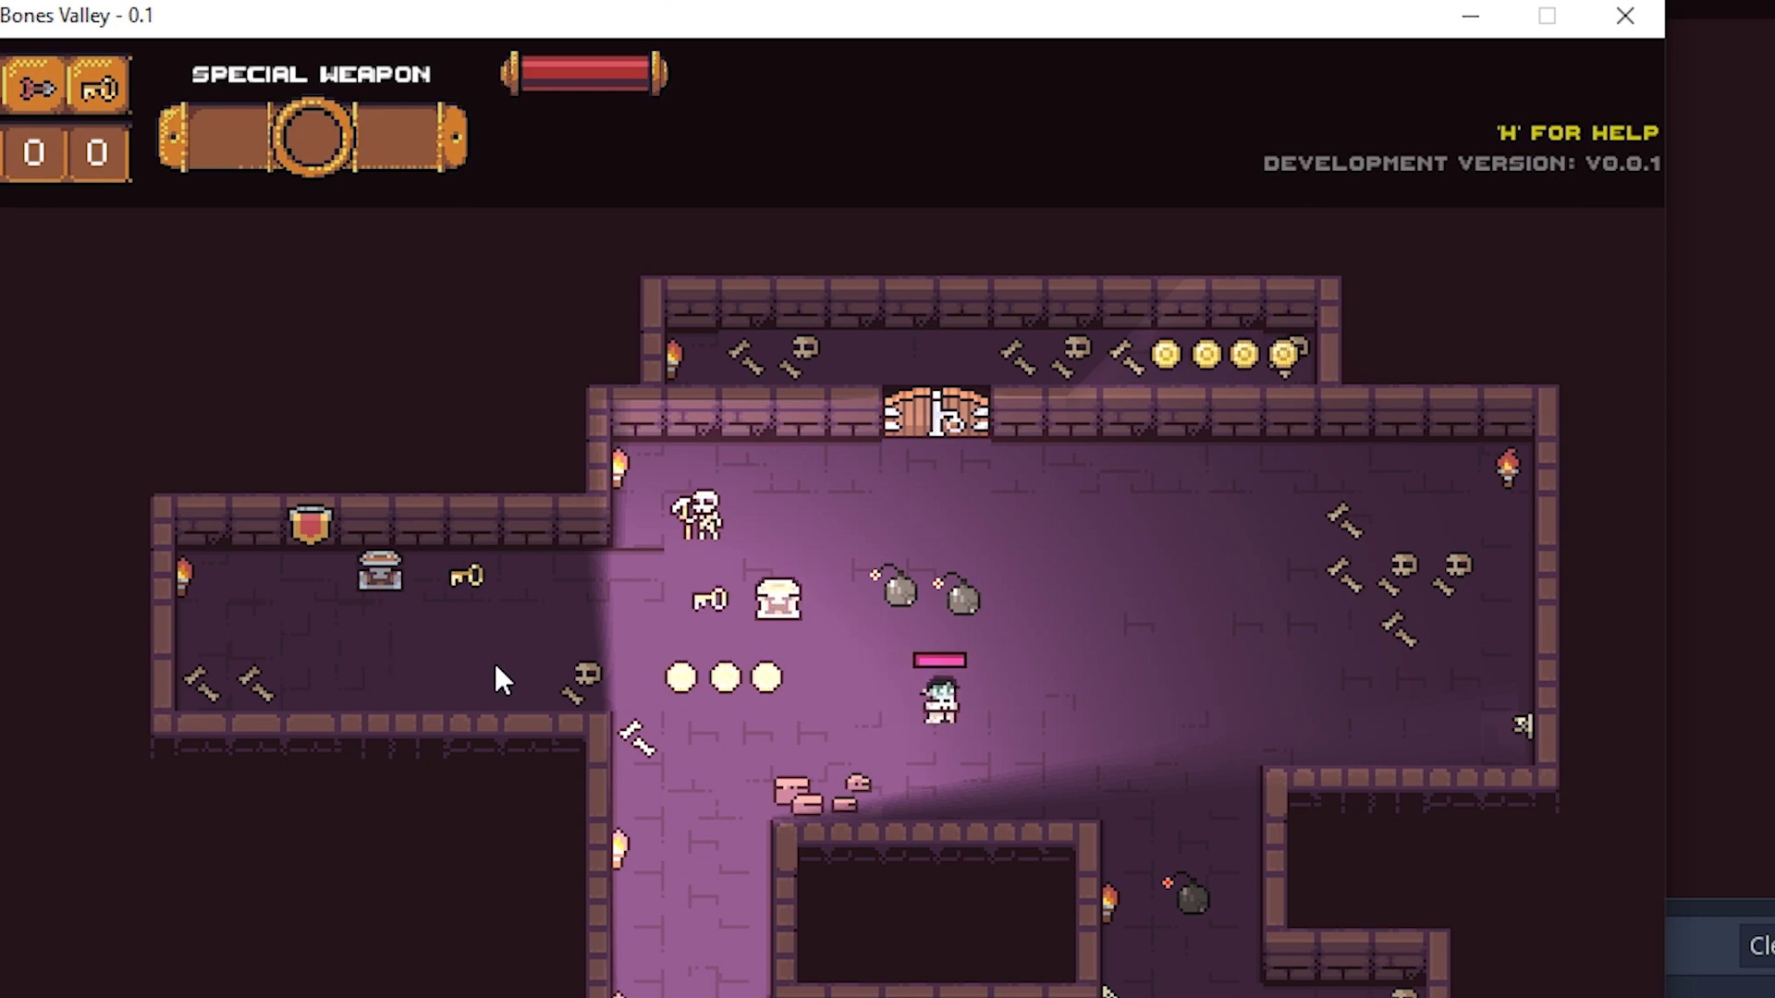
pyautogui.press('d')
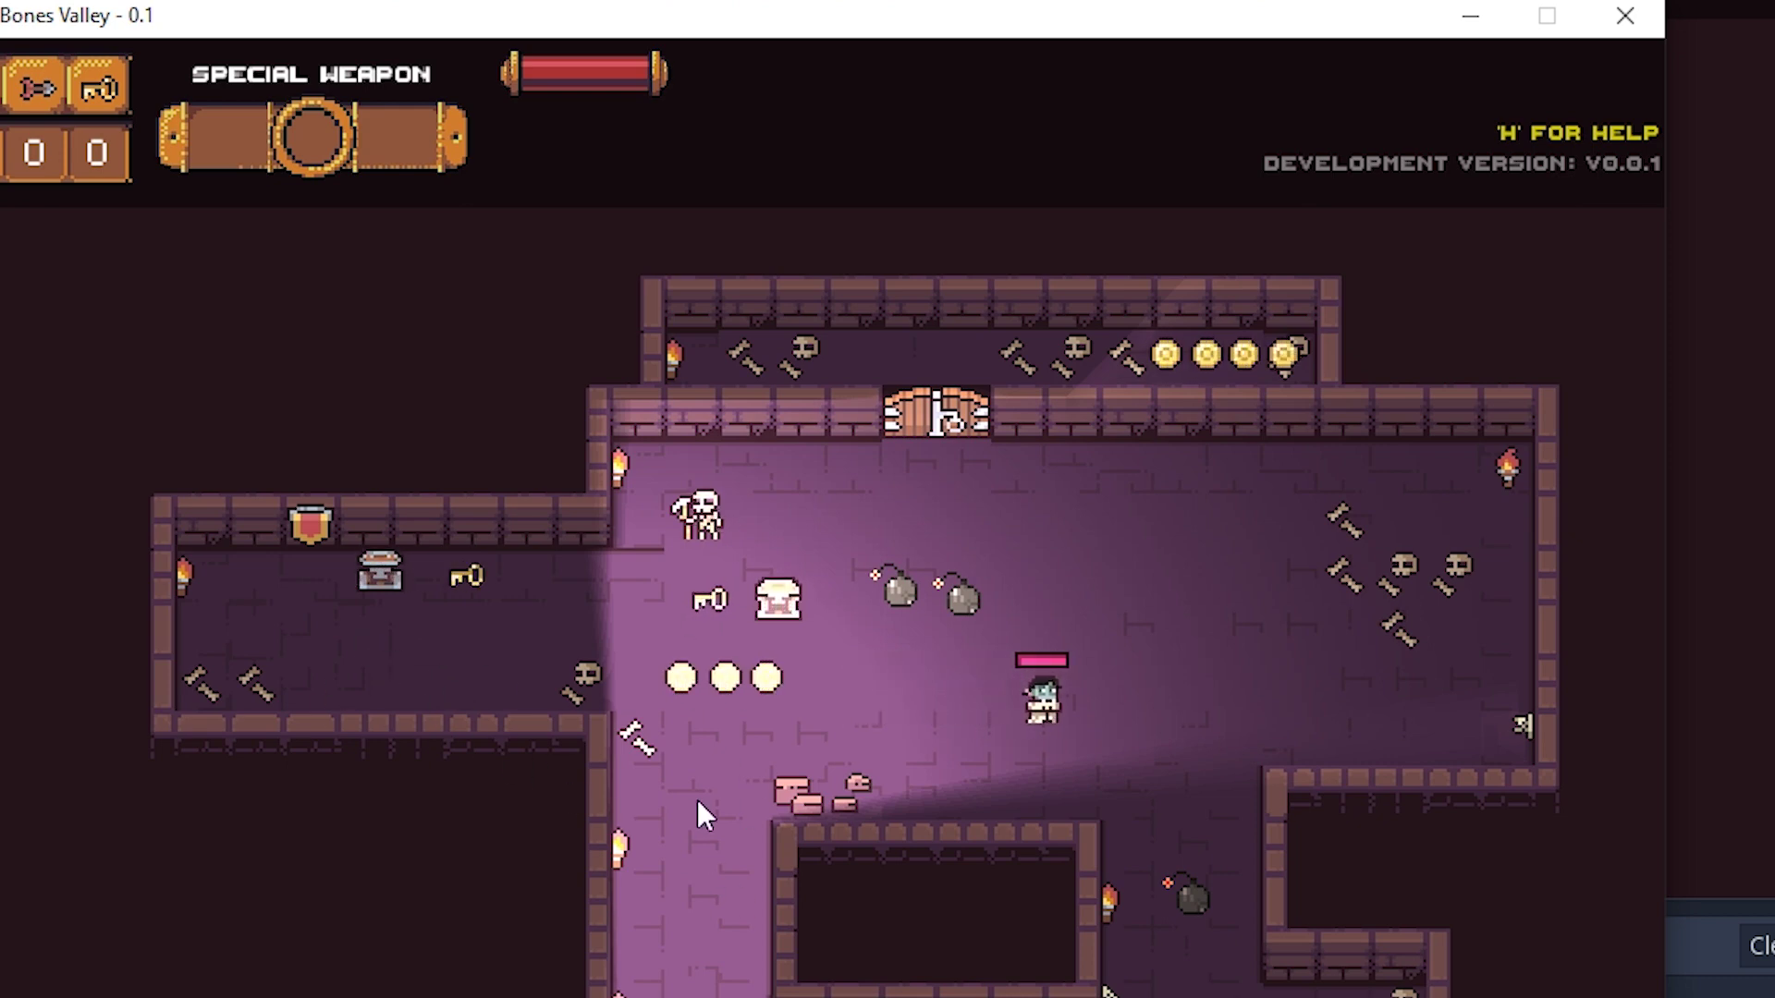
pyautogui.press('d')
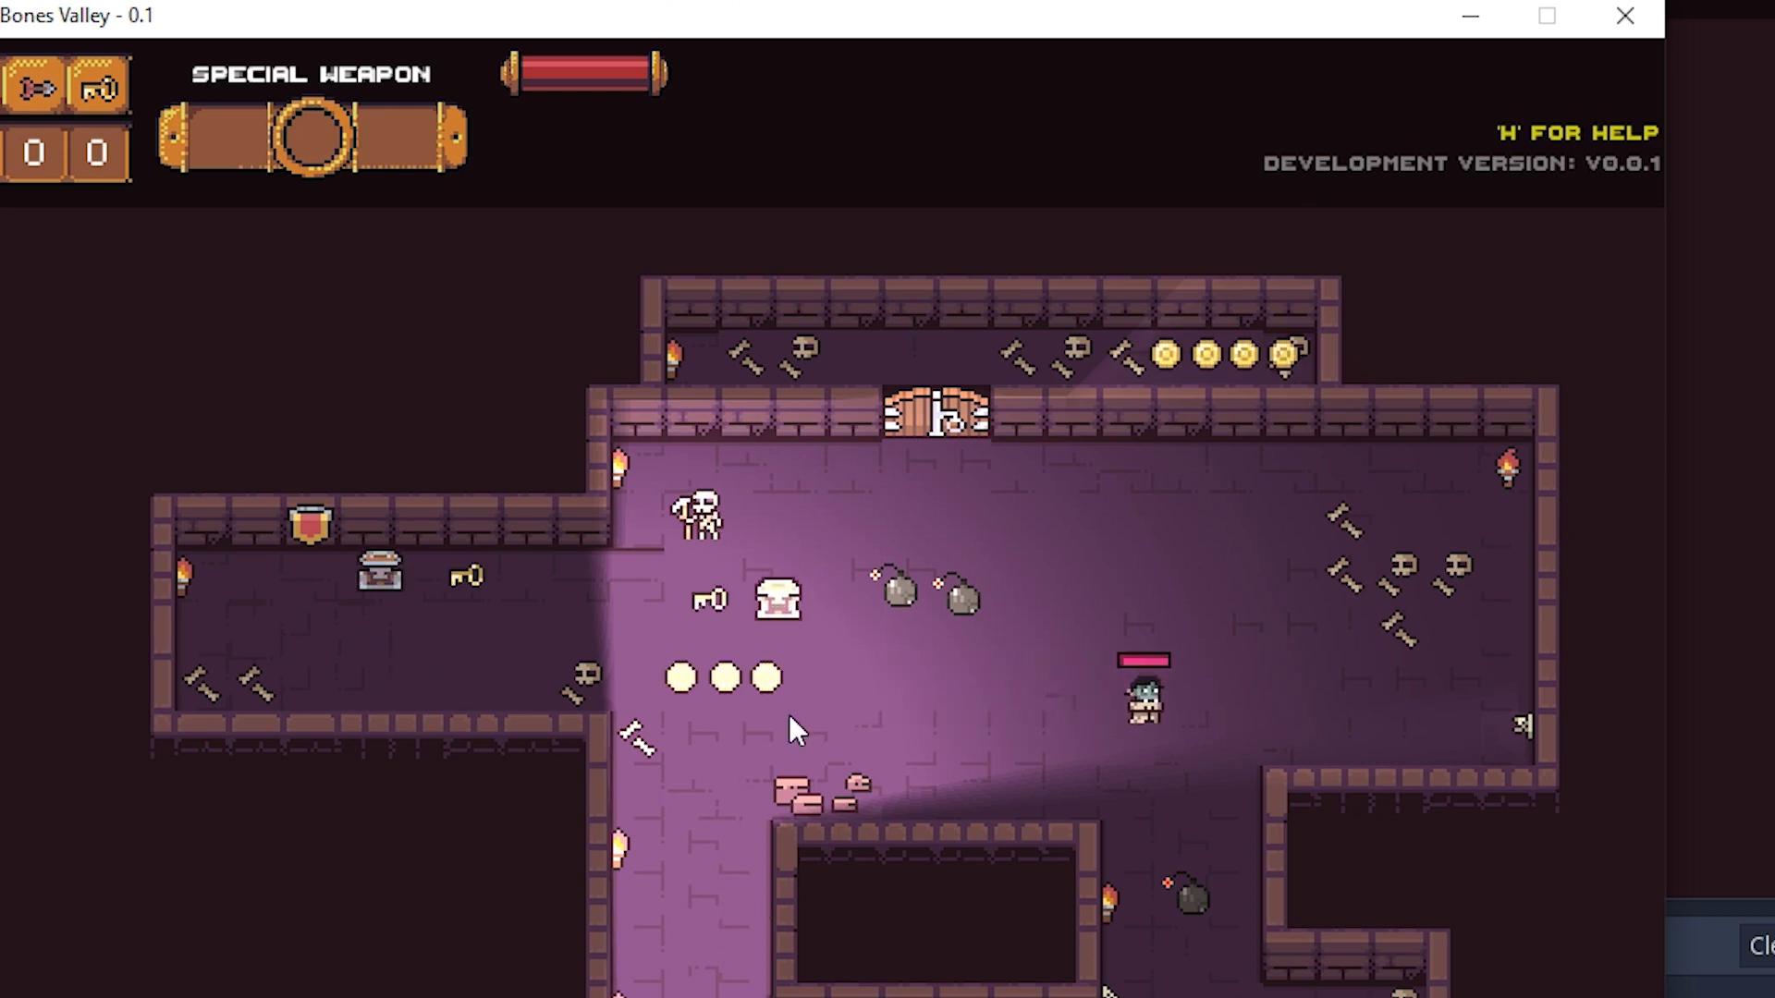
pyautogui.press('d')
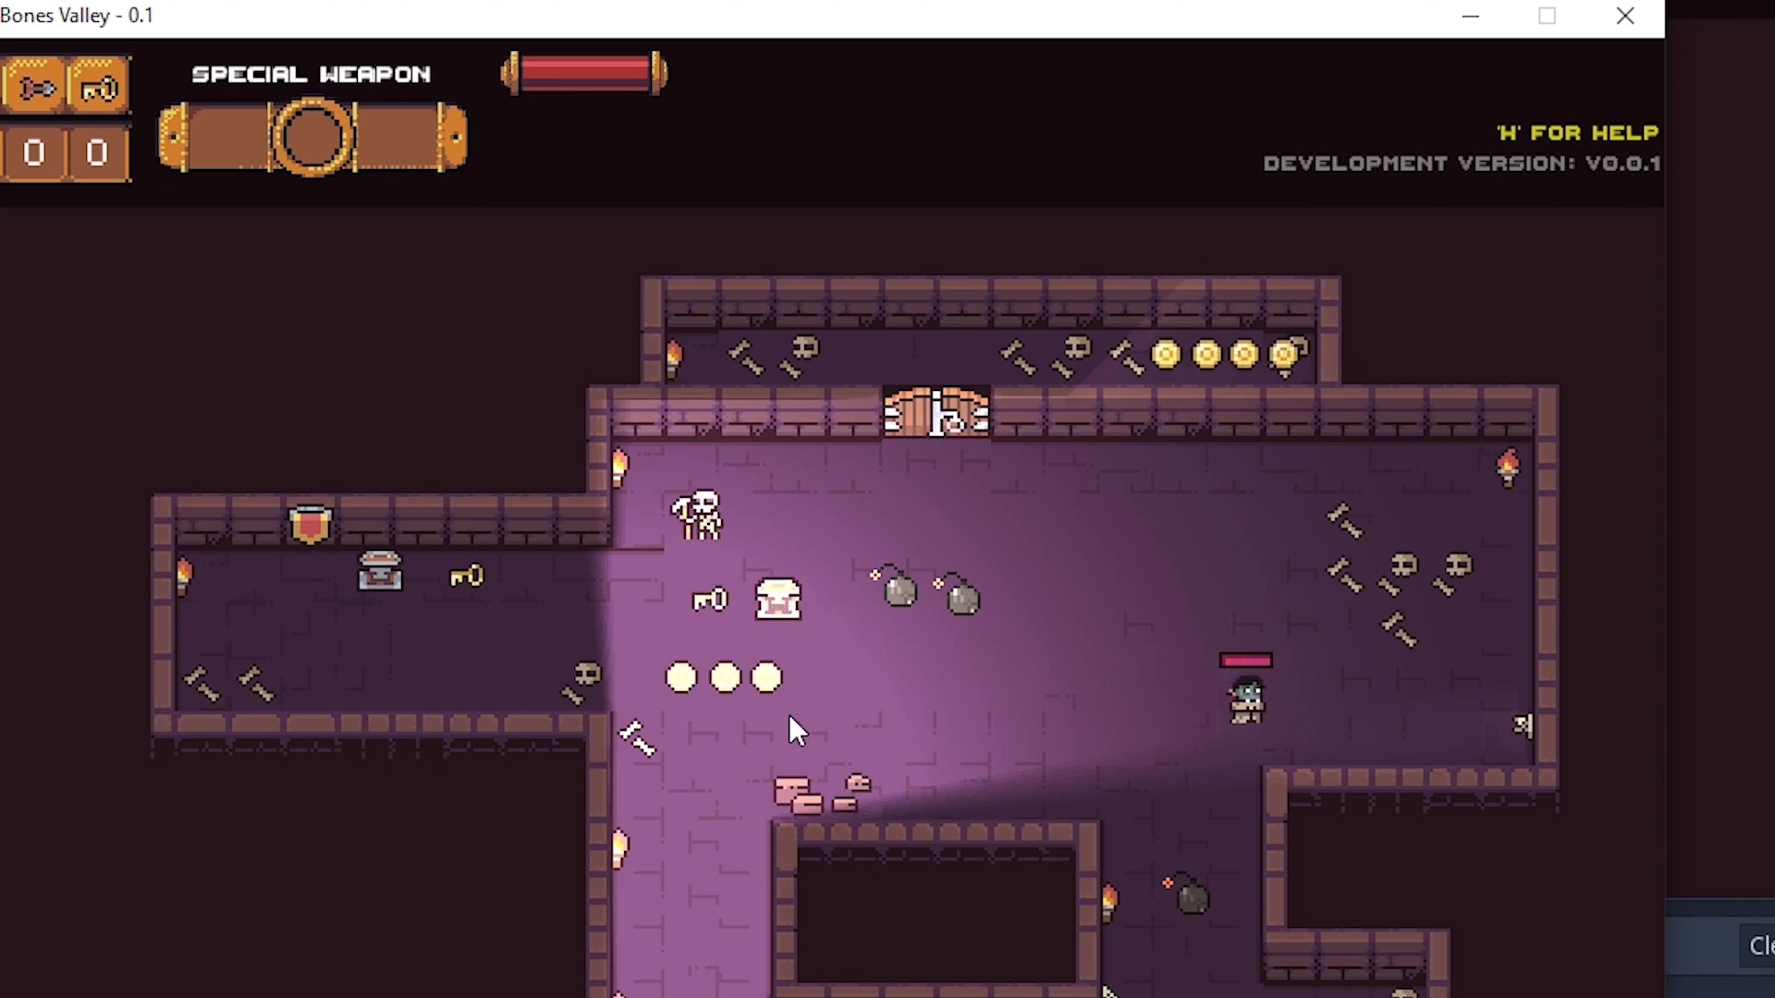
pyautogui.press('d')
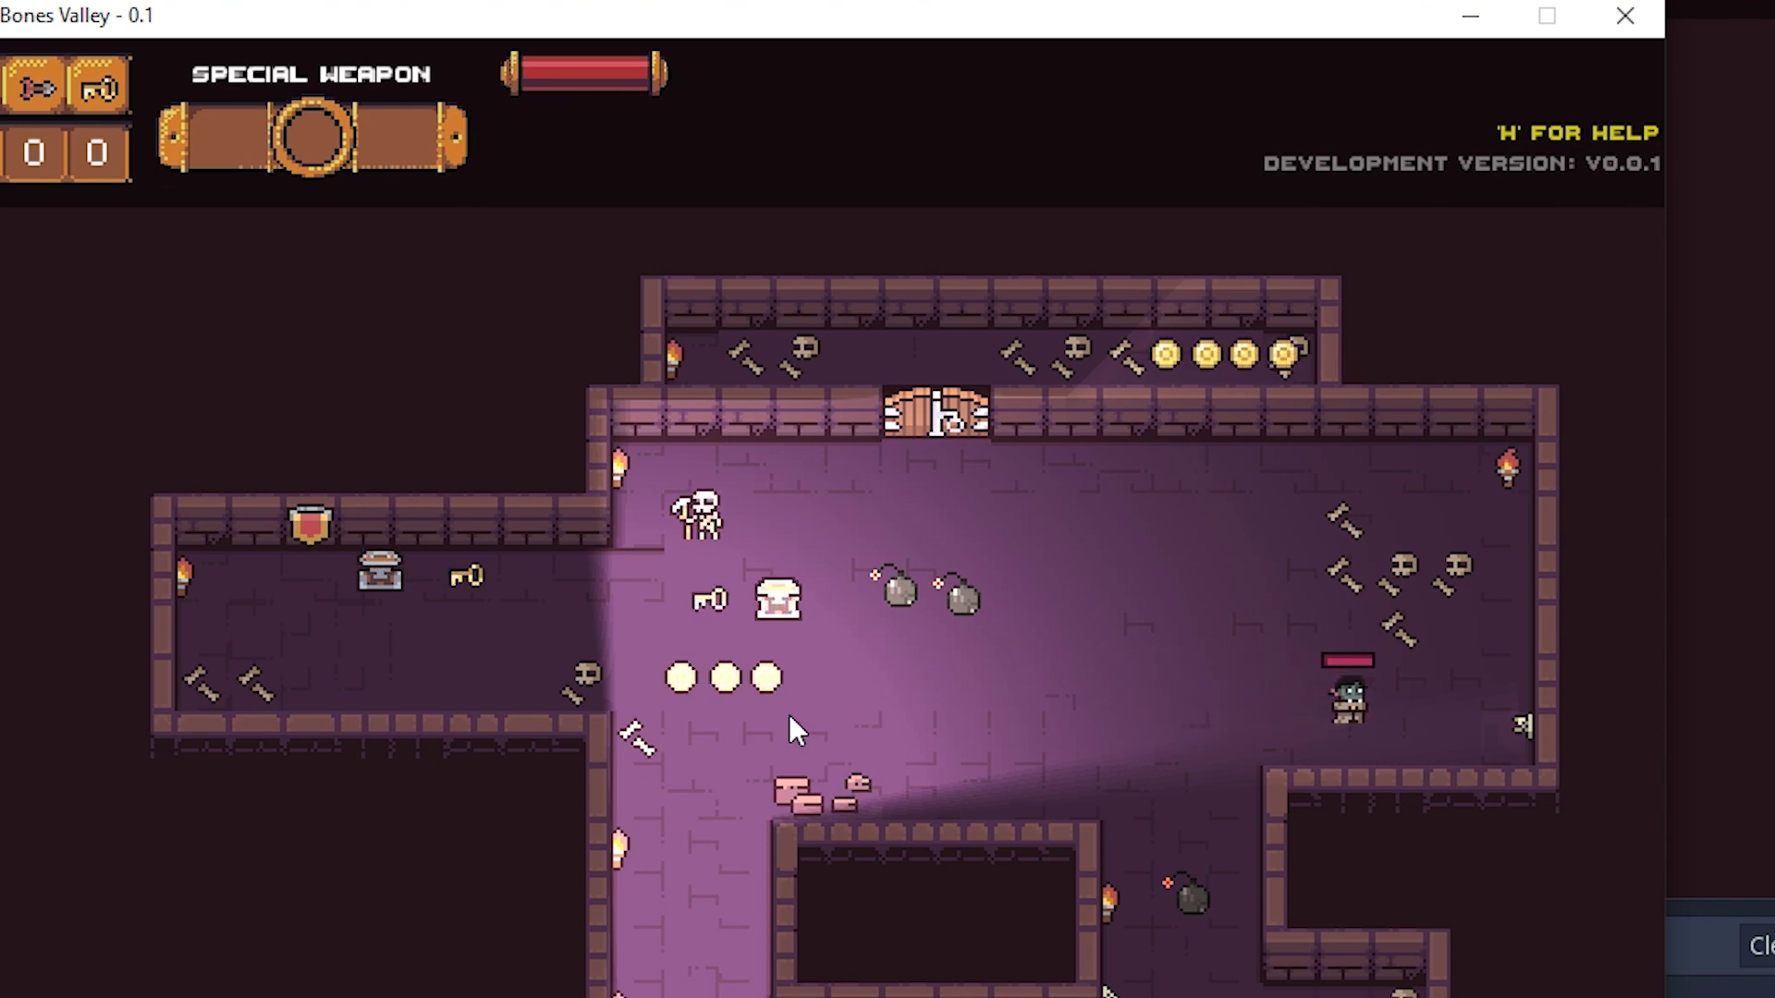
pyautogui.press('d')
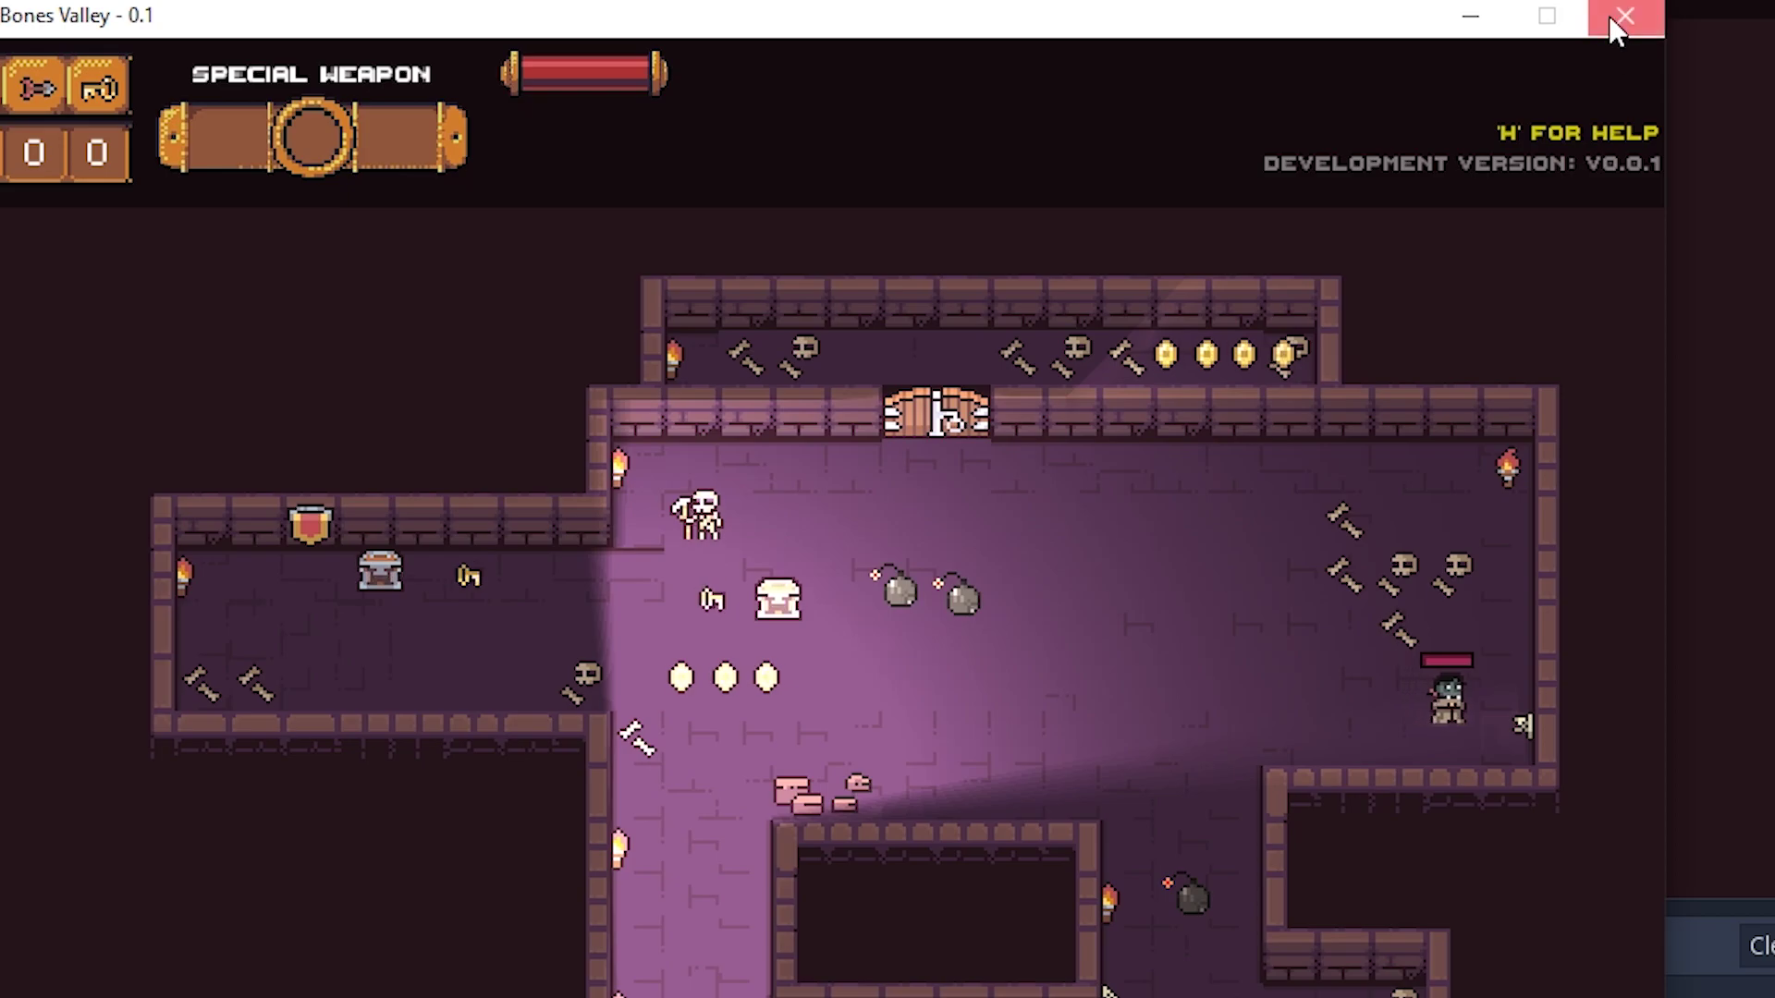
pyautogui.click(1624, 16)
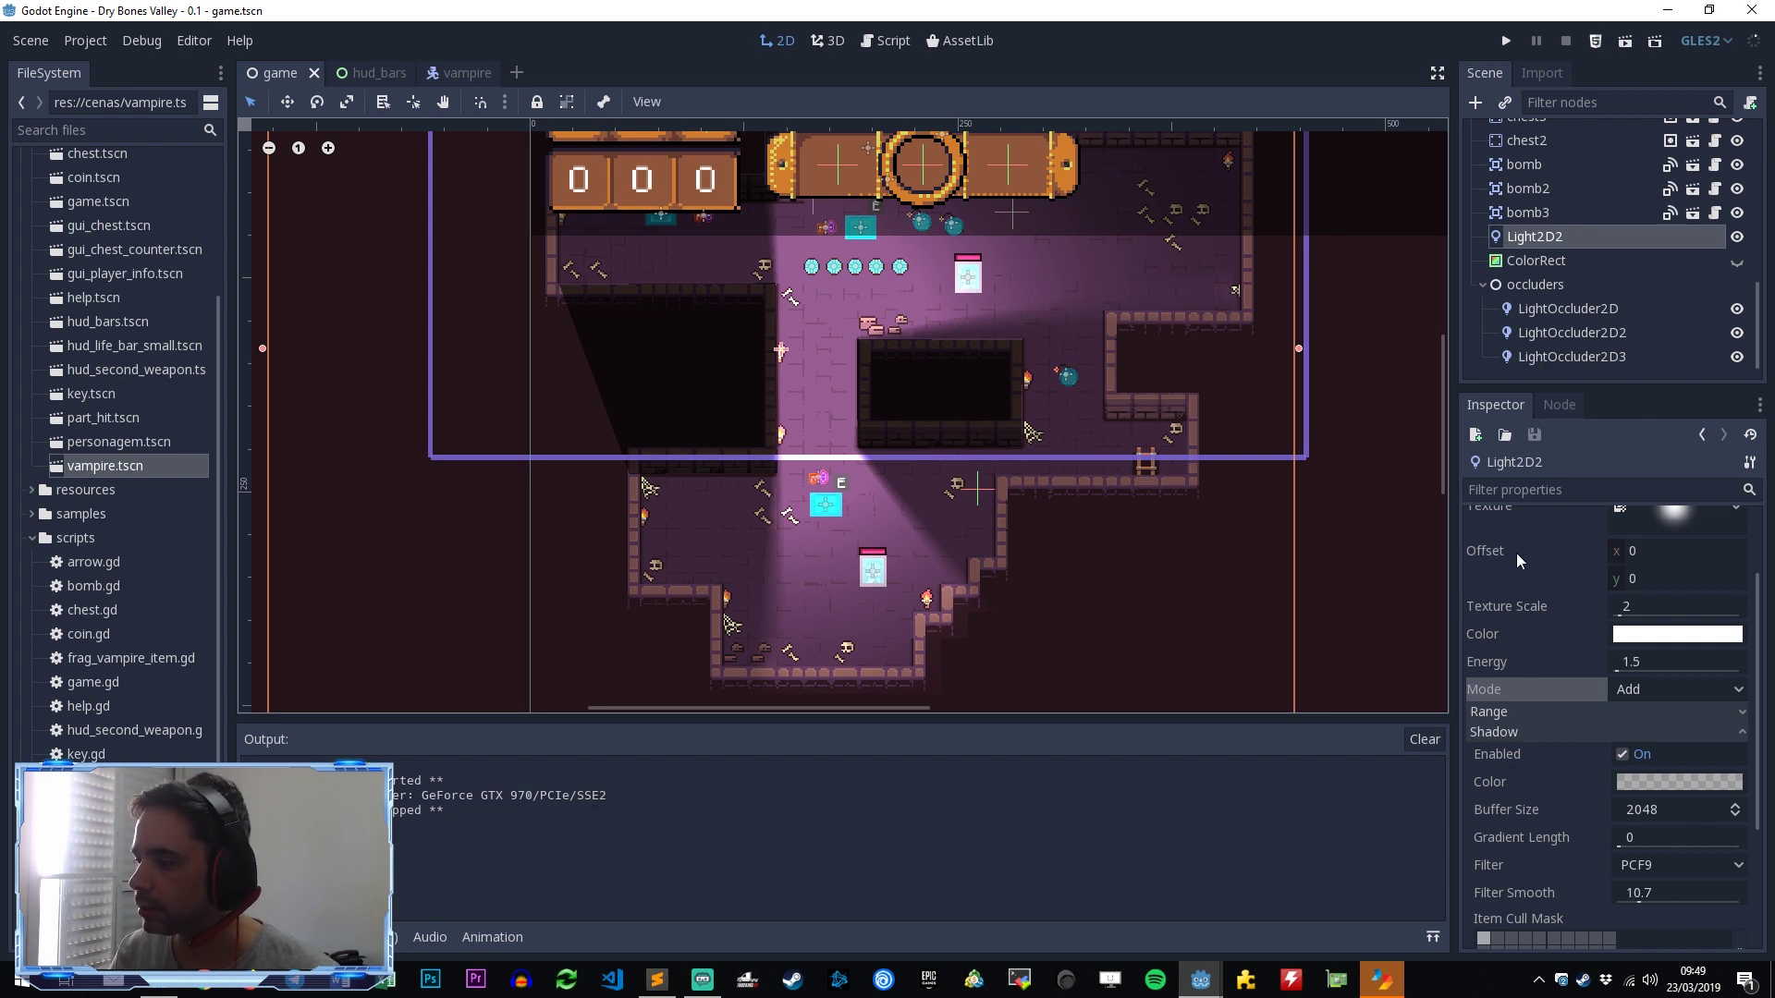
# Step: Switch Light2D2's shadow filter to None, then restore it to PCF9
pyautogui.scroll(-3, 1557, 817)
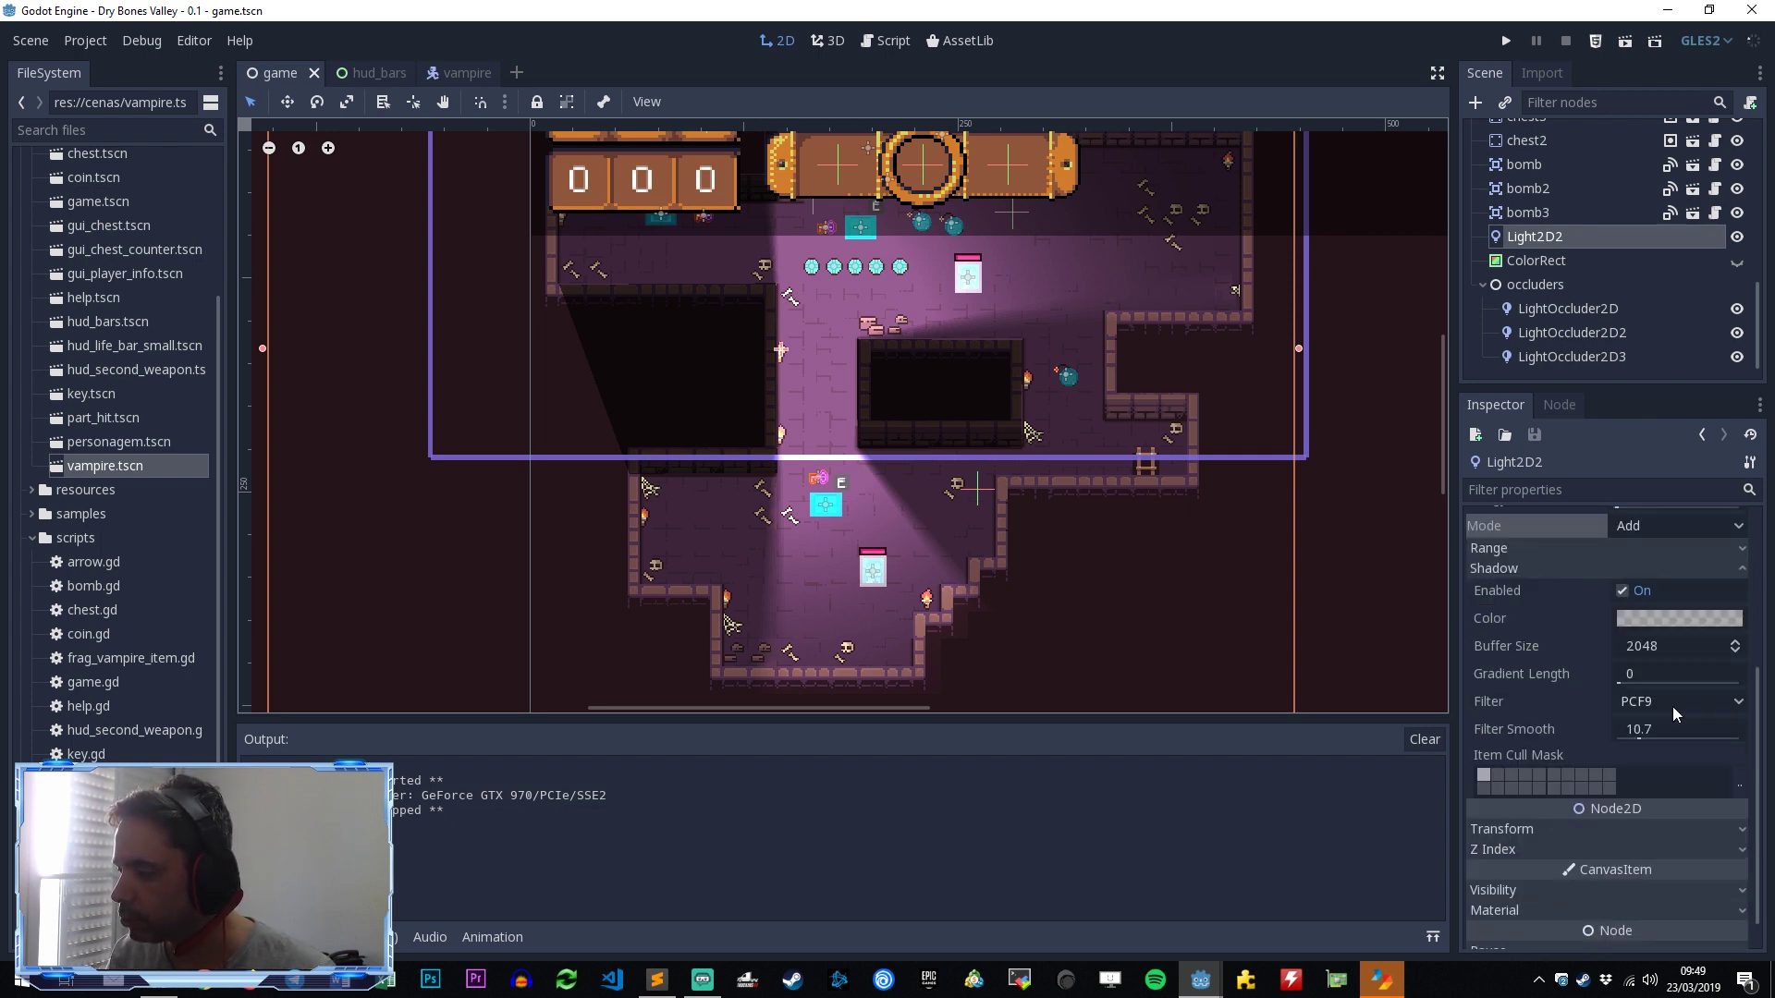
pyautogui.click(1645, 705)
pyautogui.click(1649, 708)
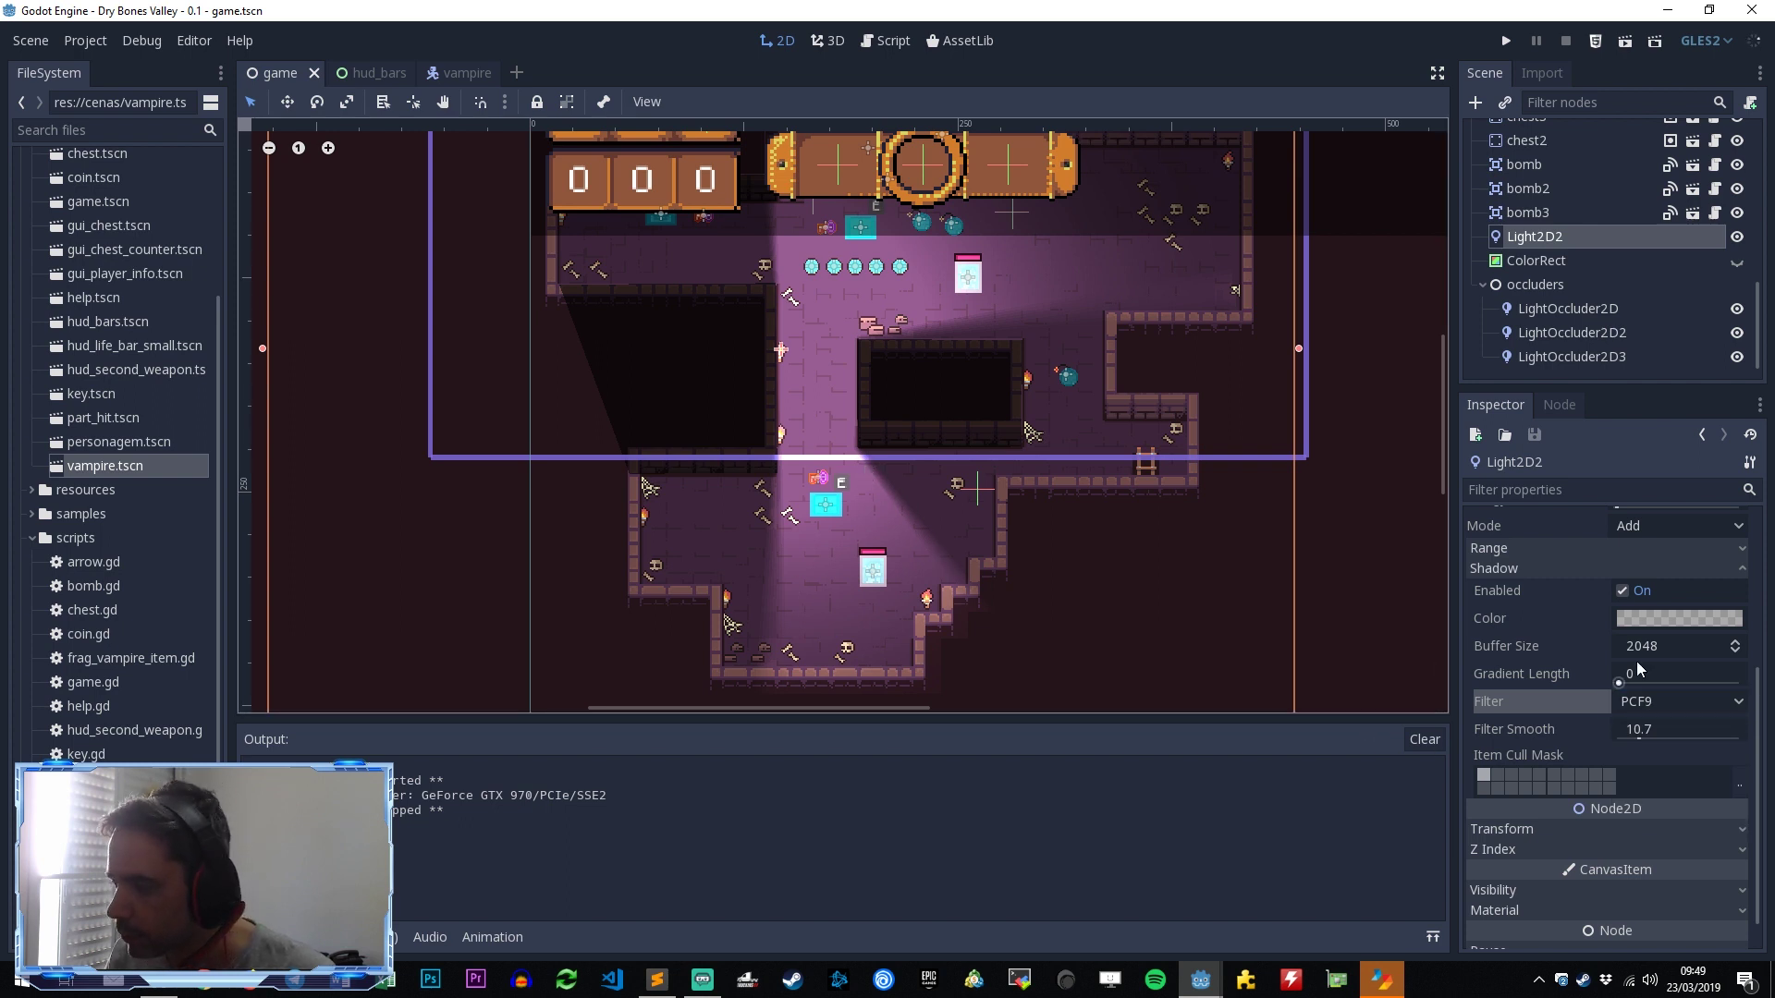
pyautogui.click(1649, 706)
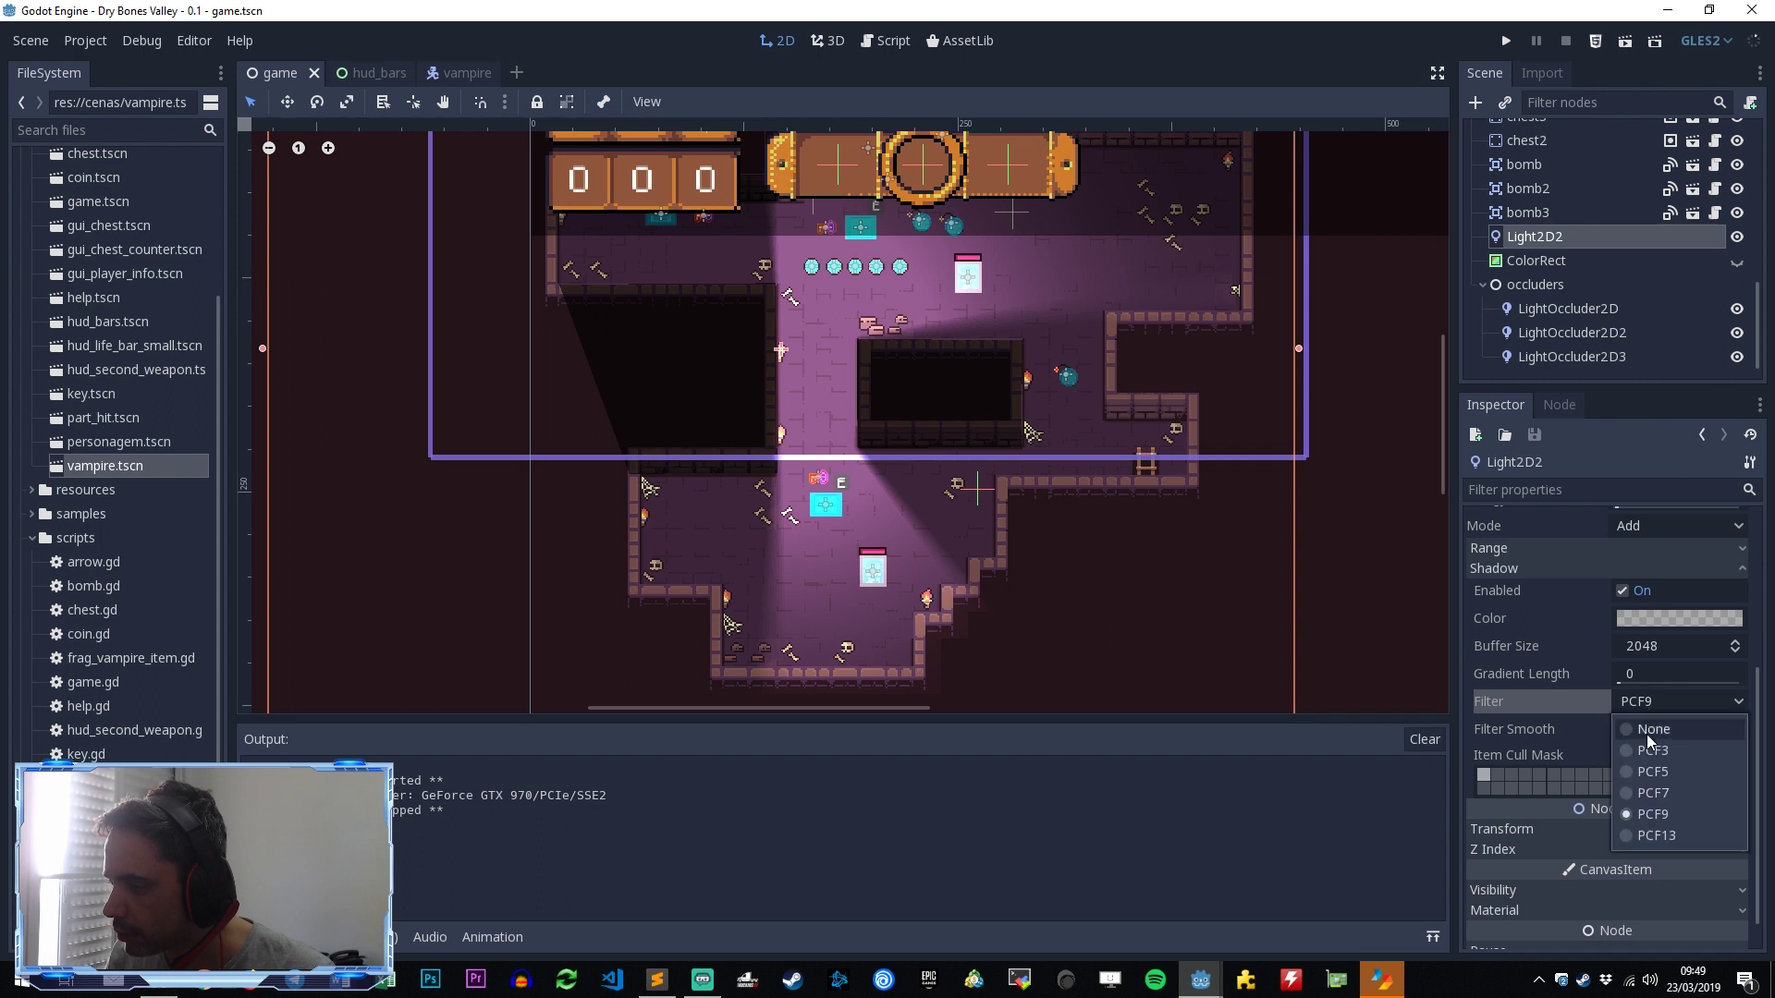
pyautogui.click(1646, 731)
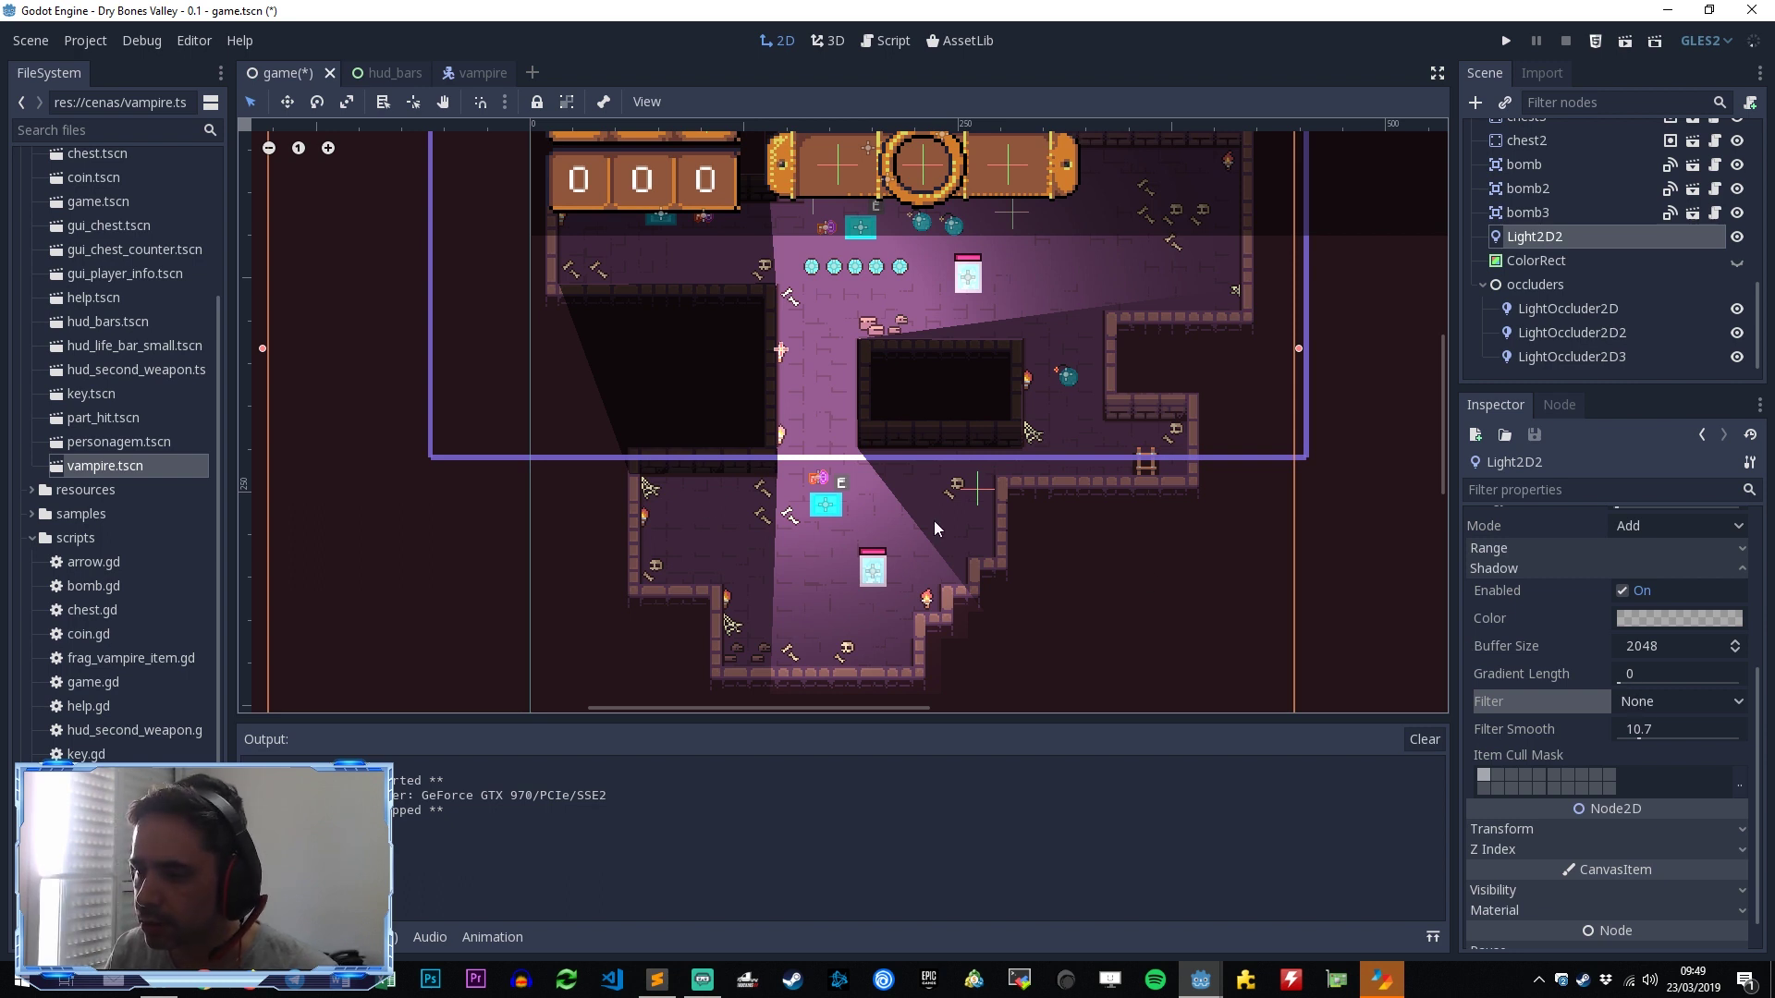
pyautogui.click(1678, 701)
pyautogui.click(1646, 820)
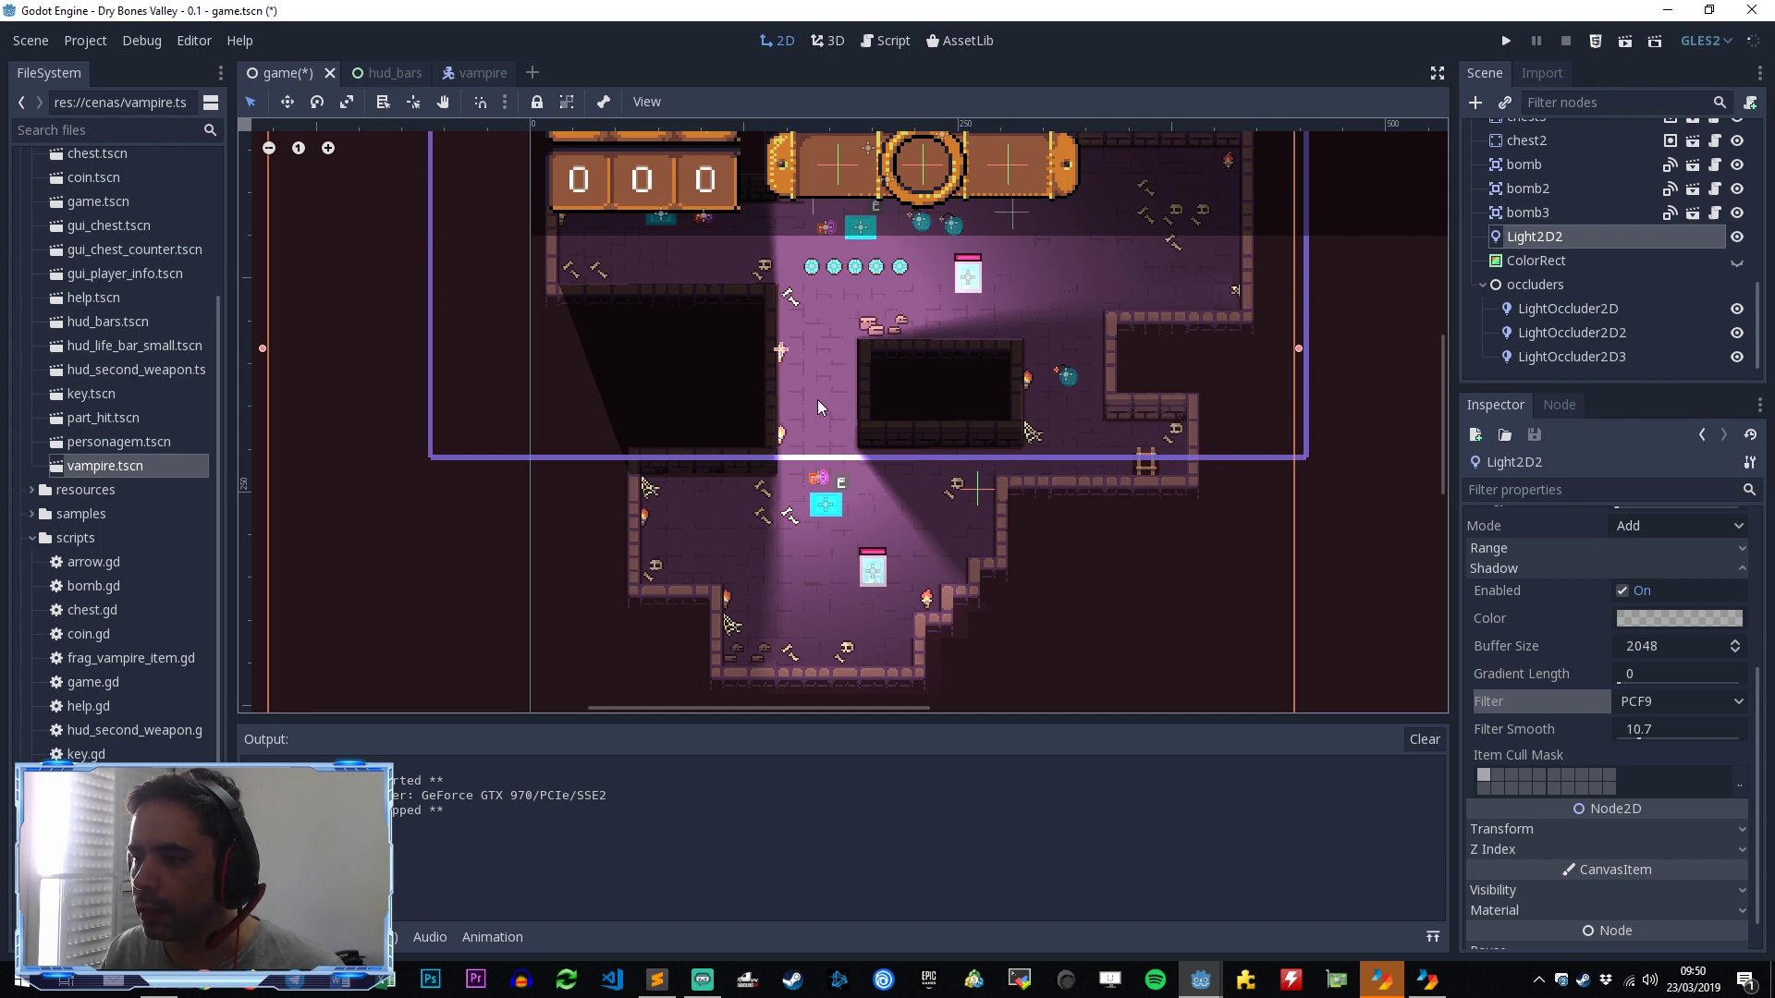
pyautogui.moveTo(817, 399); pyautogui.dragTo(846, 478, button='middle')
# Step: Save and run the game, pick up the bombs and take all loot from the first chest
pyautogui.press('F5')
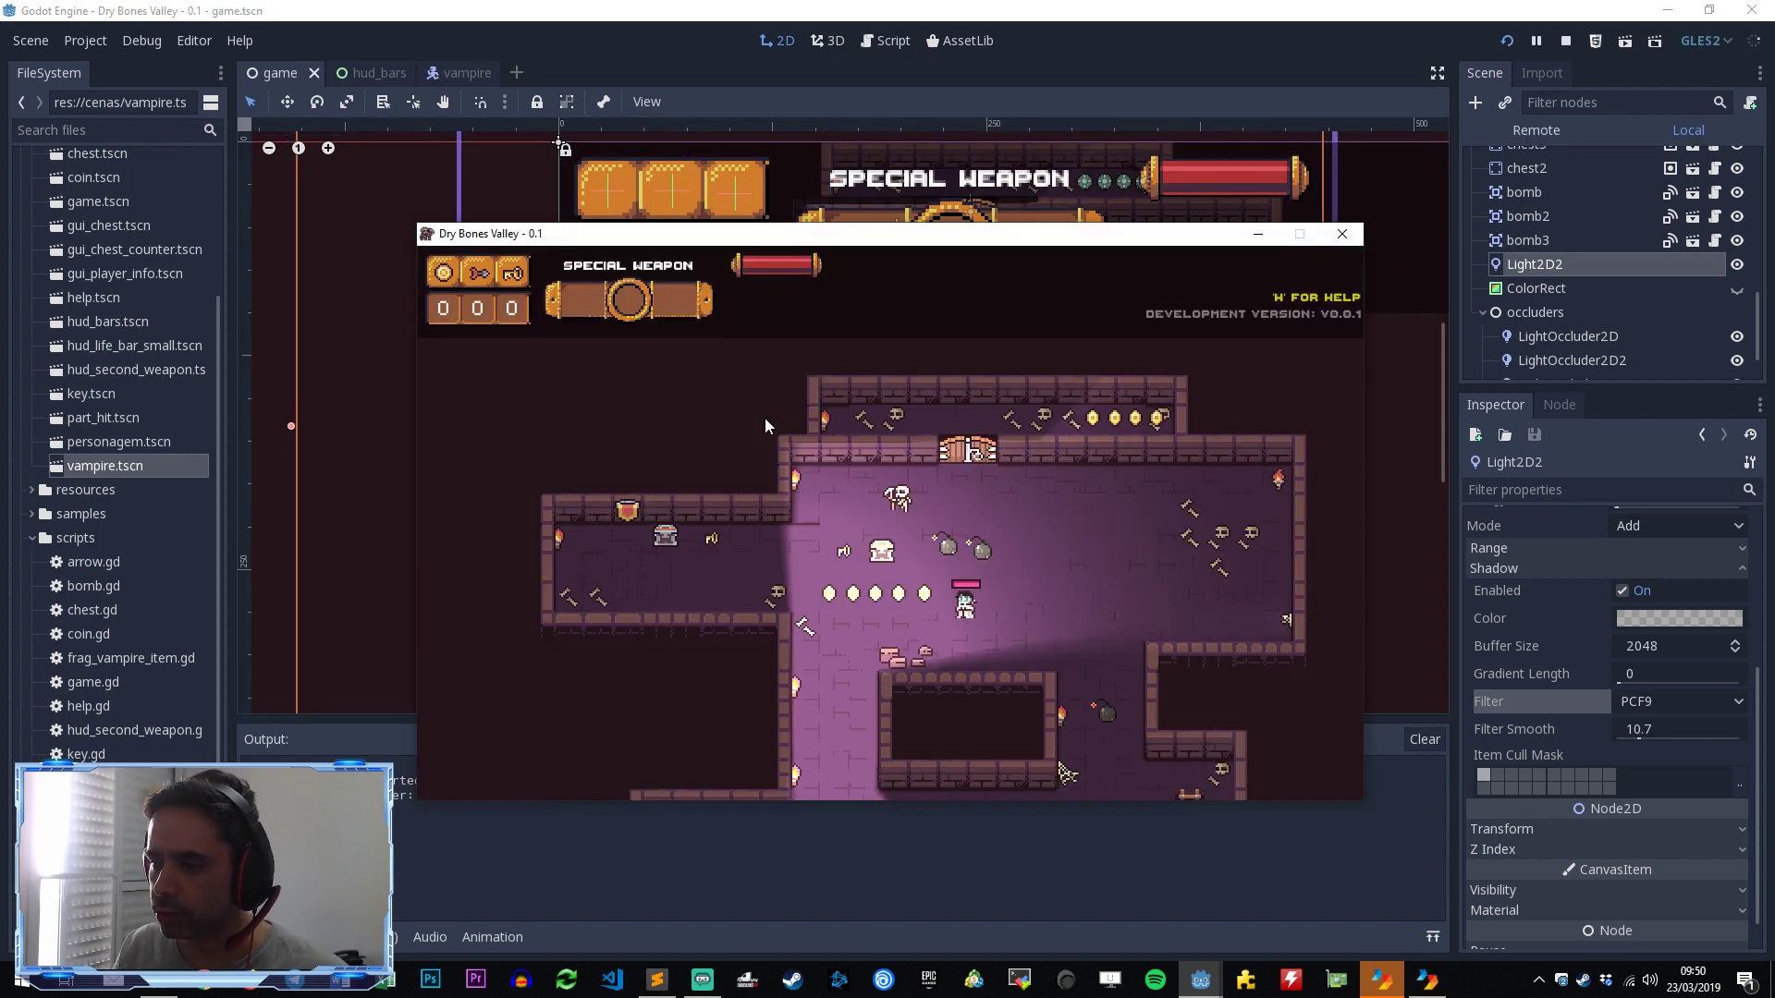
pyautogui.press('Left')
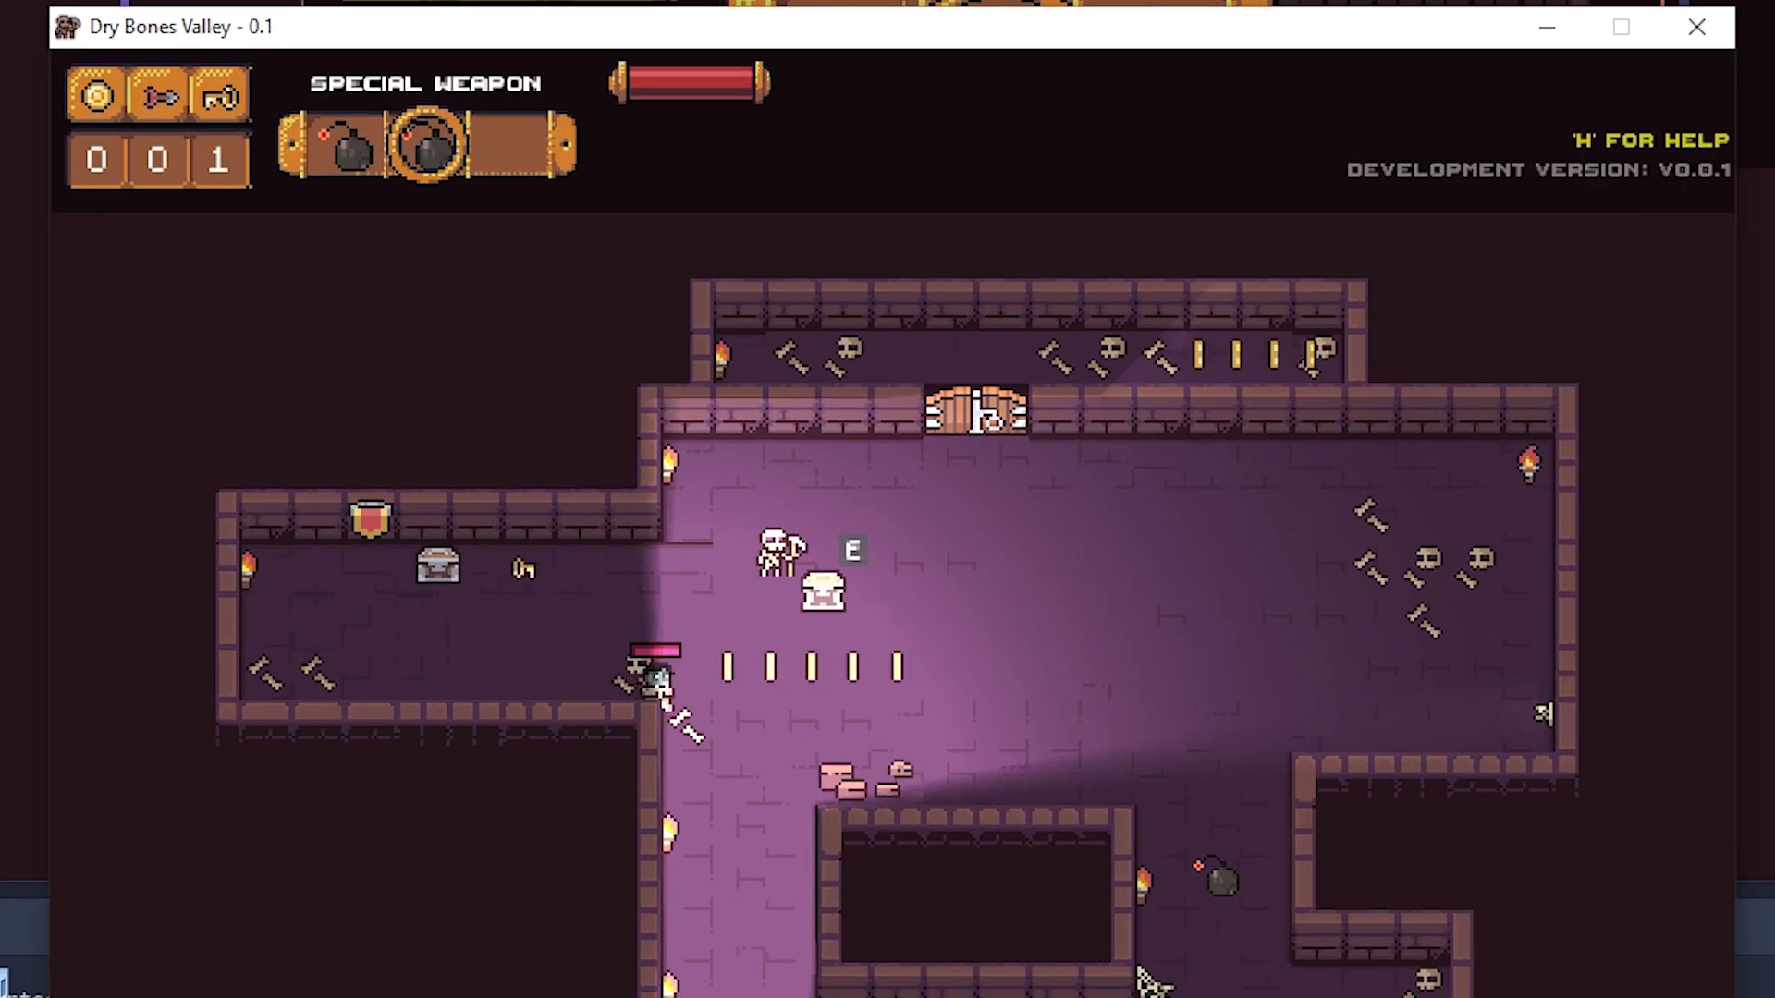
pyautogui.press('e')
pyautogui.press('q')
# Step: Walk left through the corridor, grab the key, and take the arrows and coins from the chest
pyautogui.press('Up')
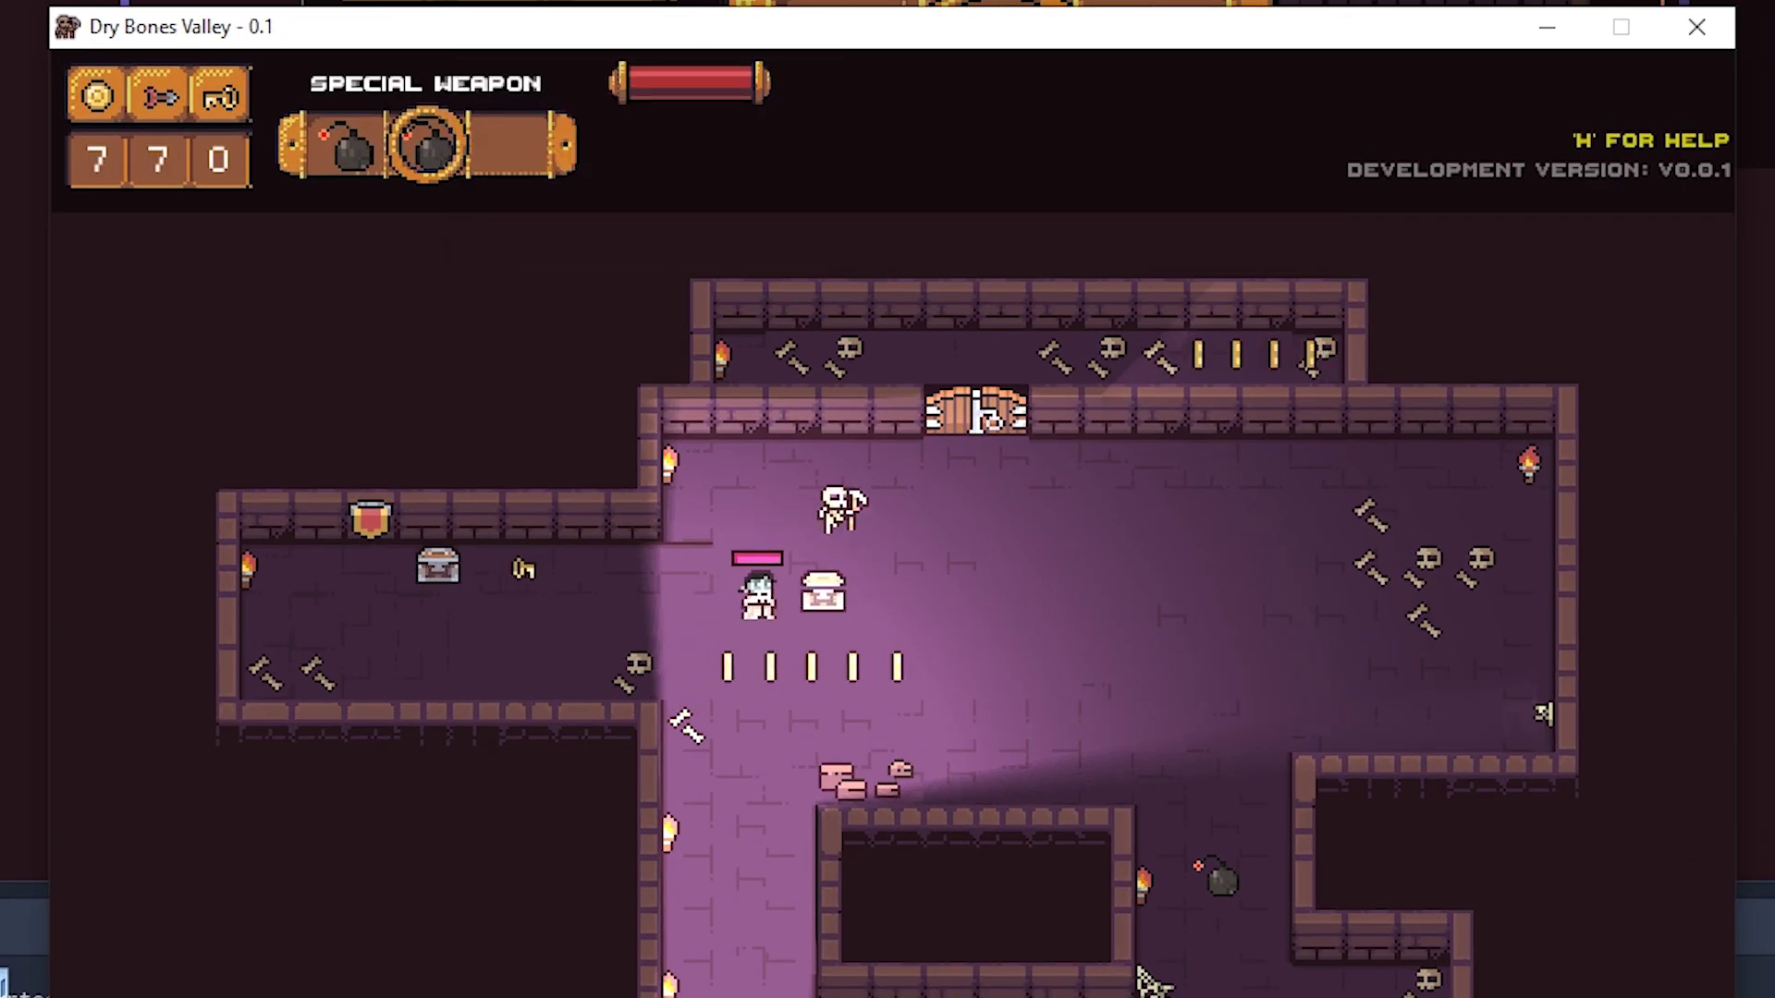
pyautogui.press('Left')
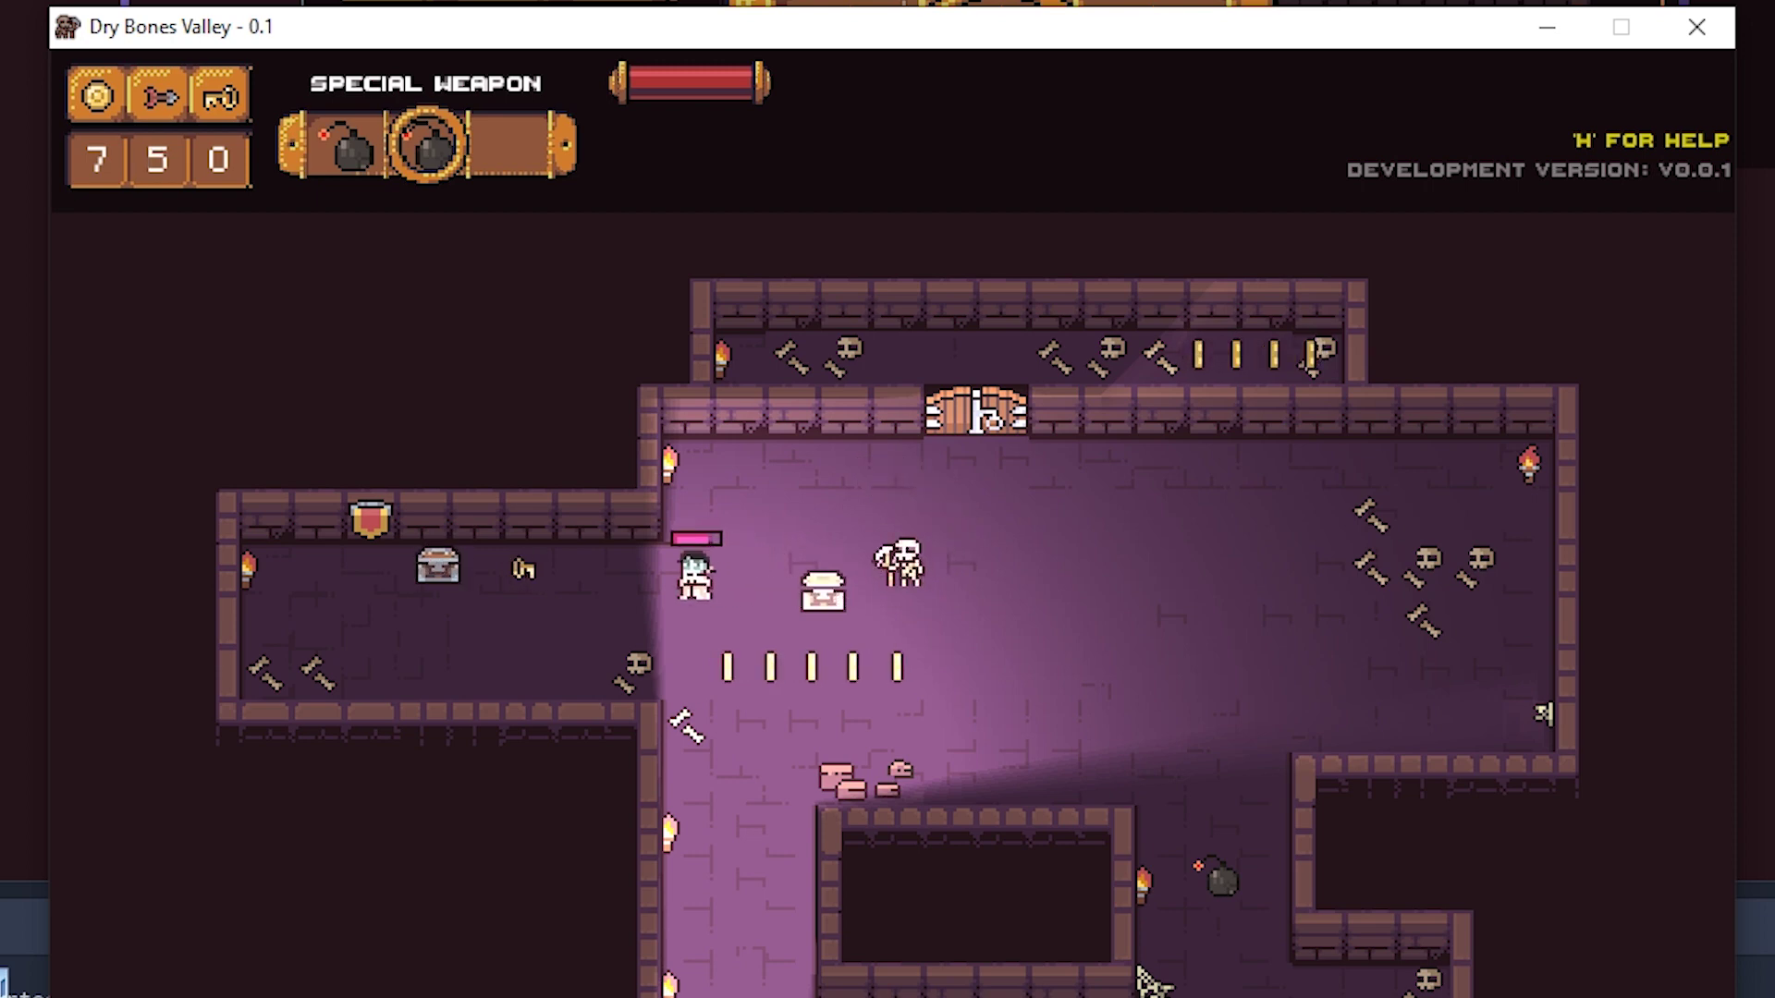
pyautogui.press('Left')
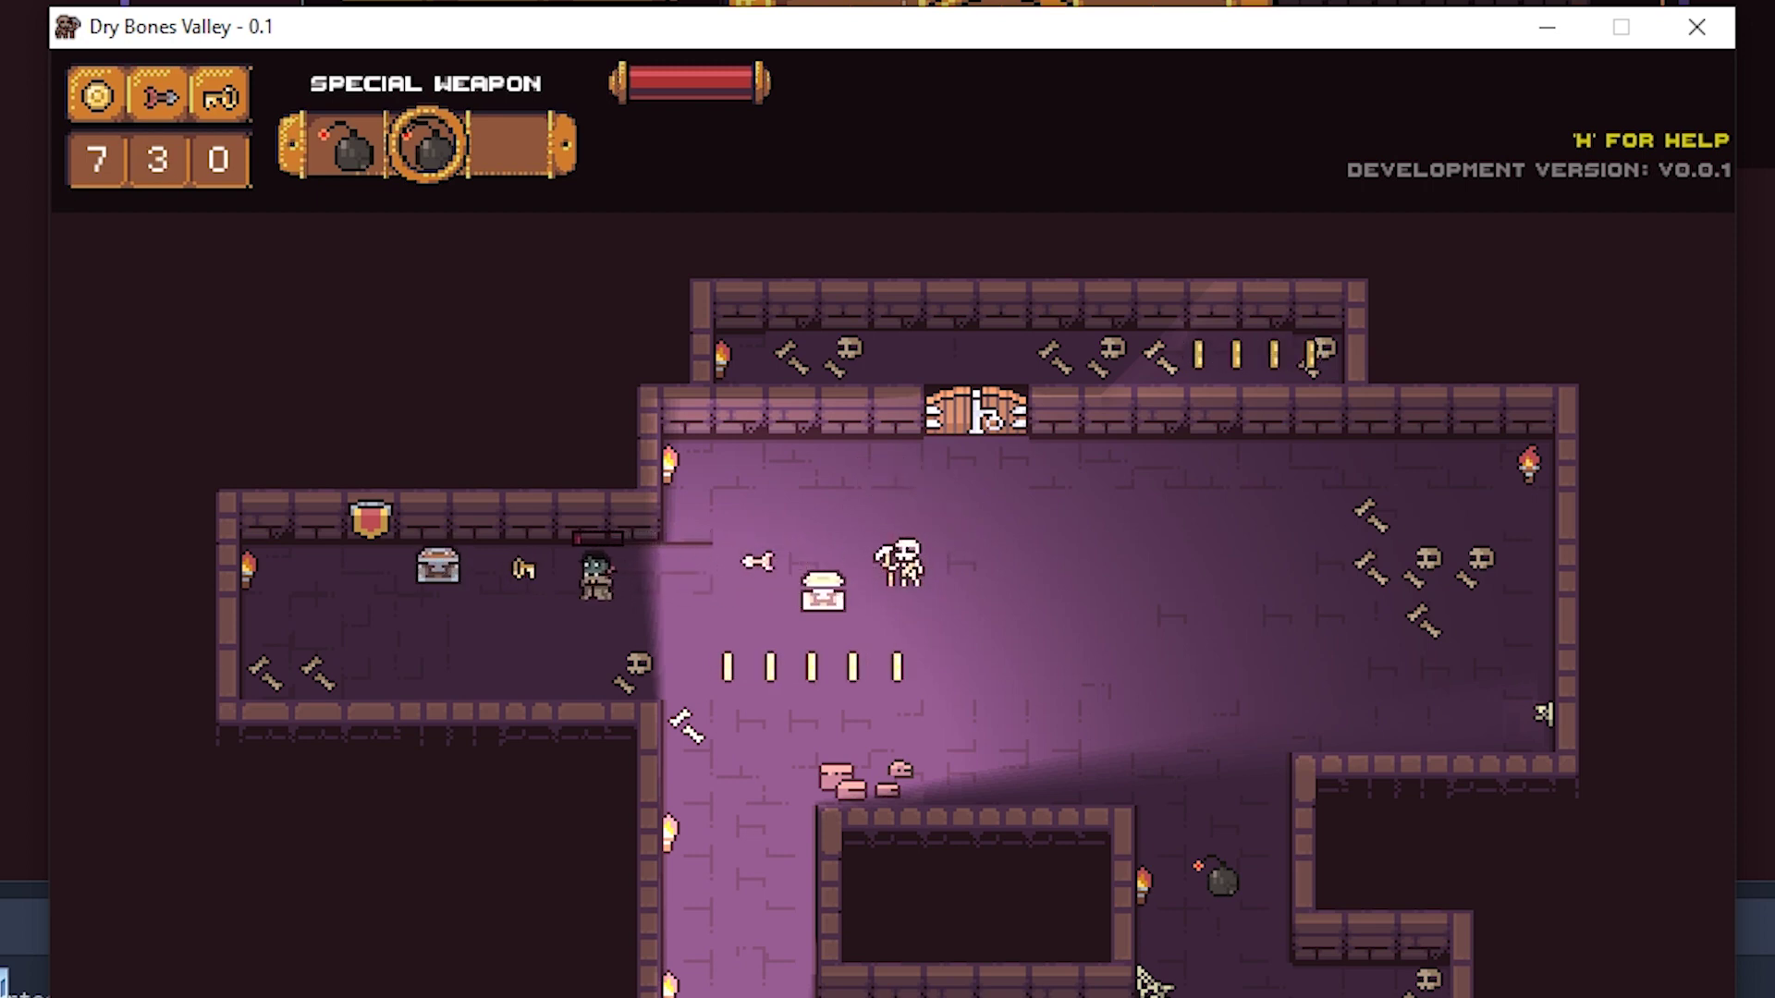
pyautogui.press('Left')
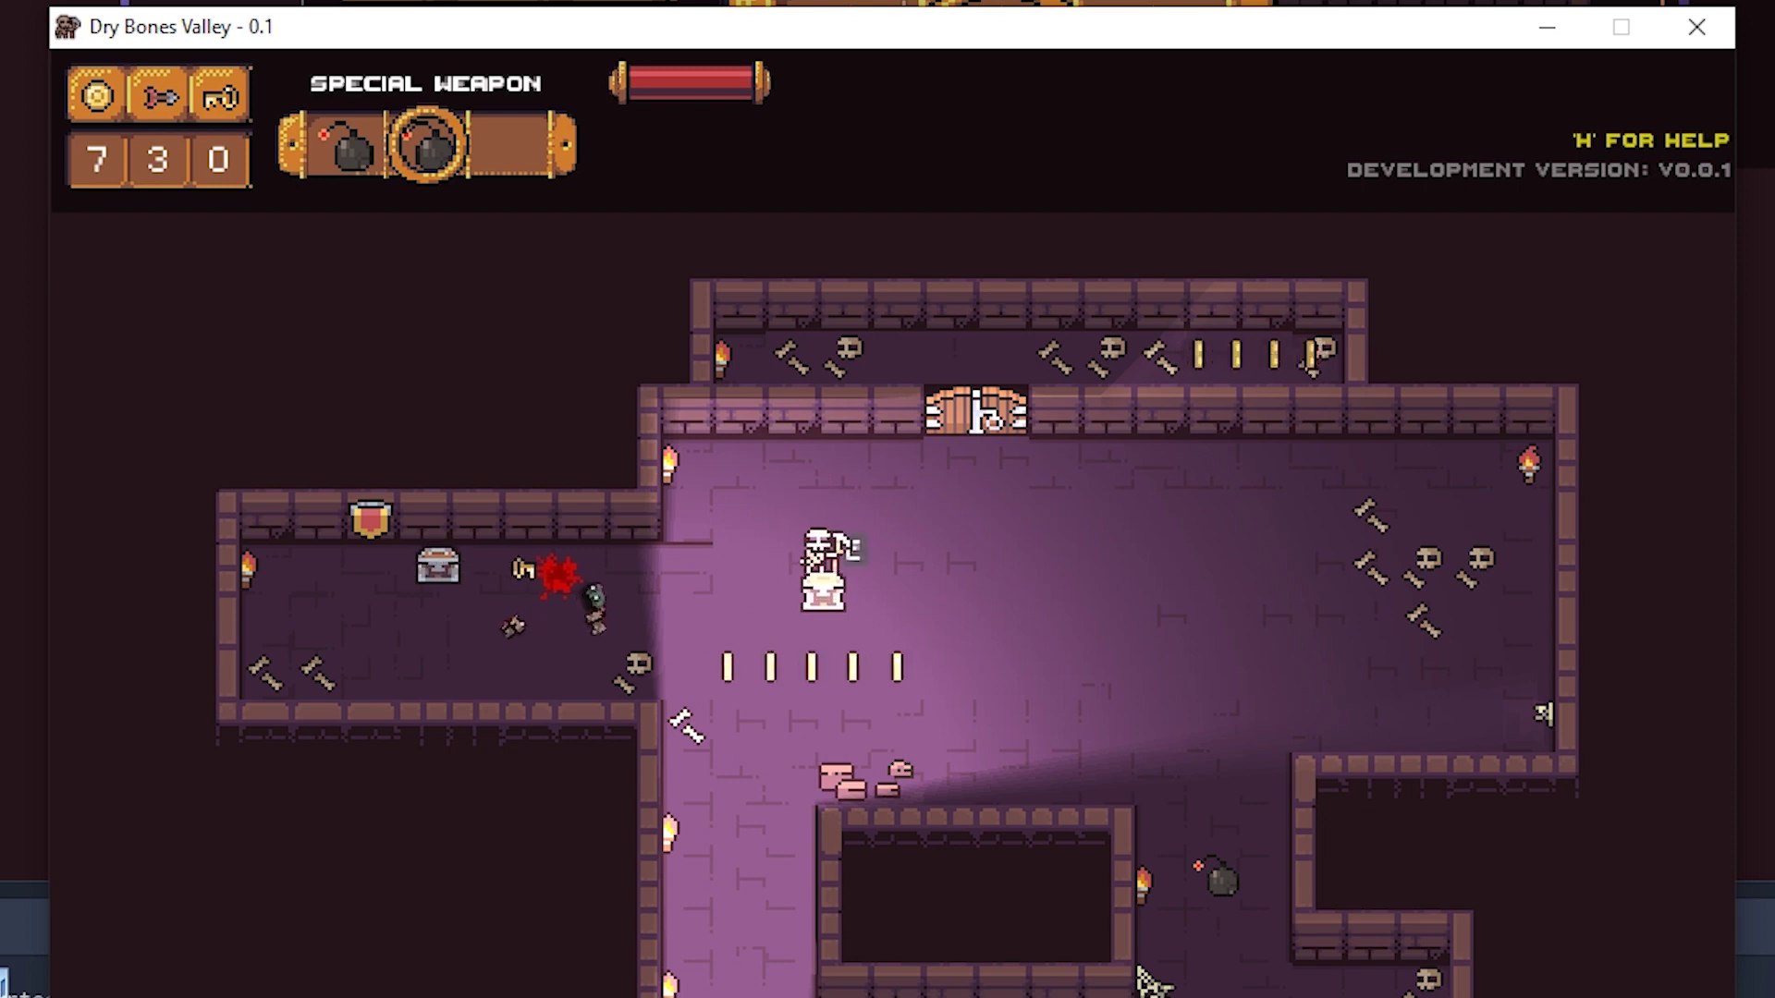
pyautogui.press('e')
pyautogui.press('e')
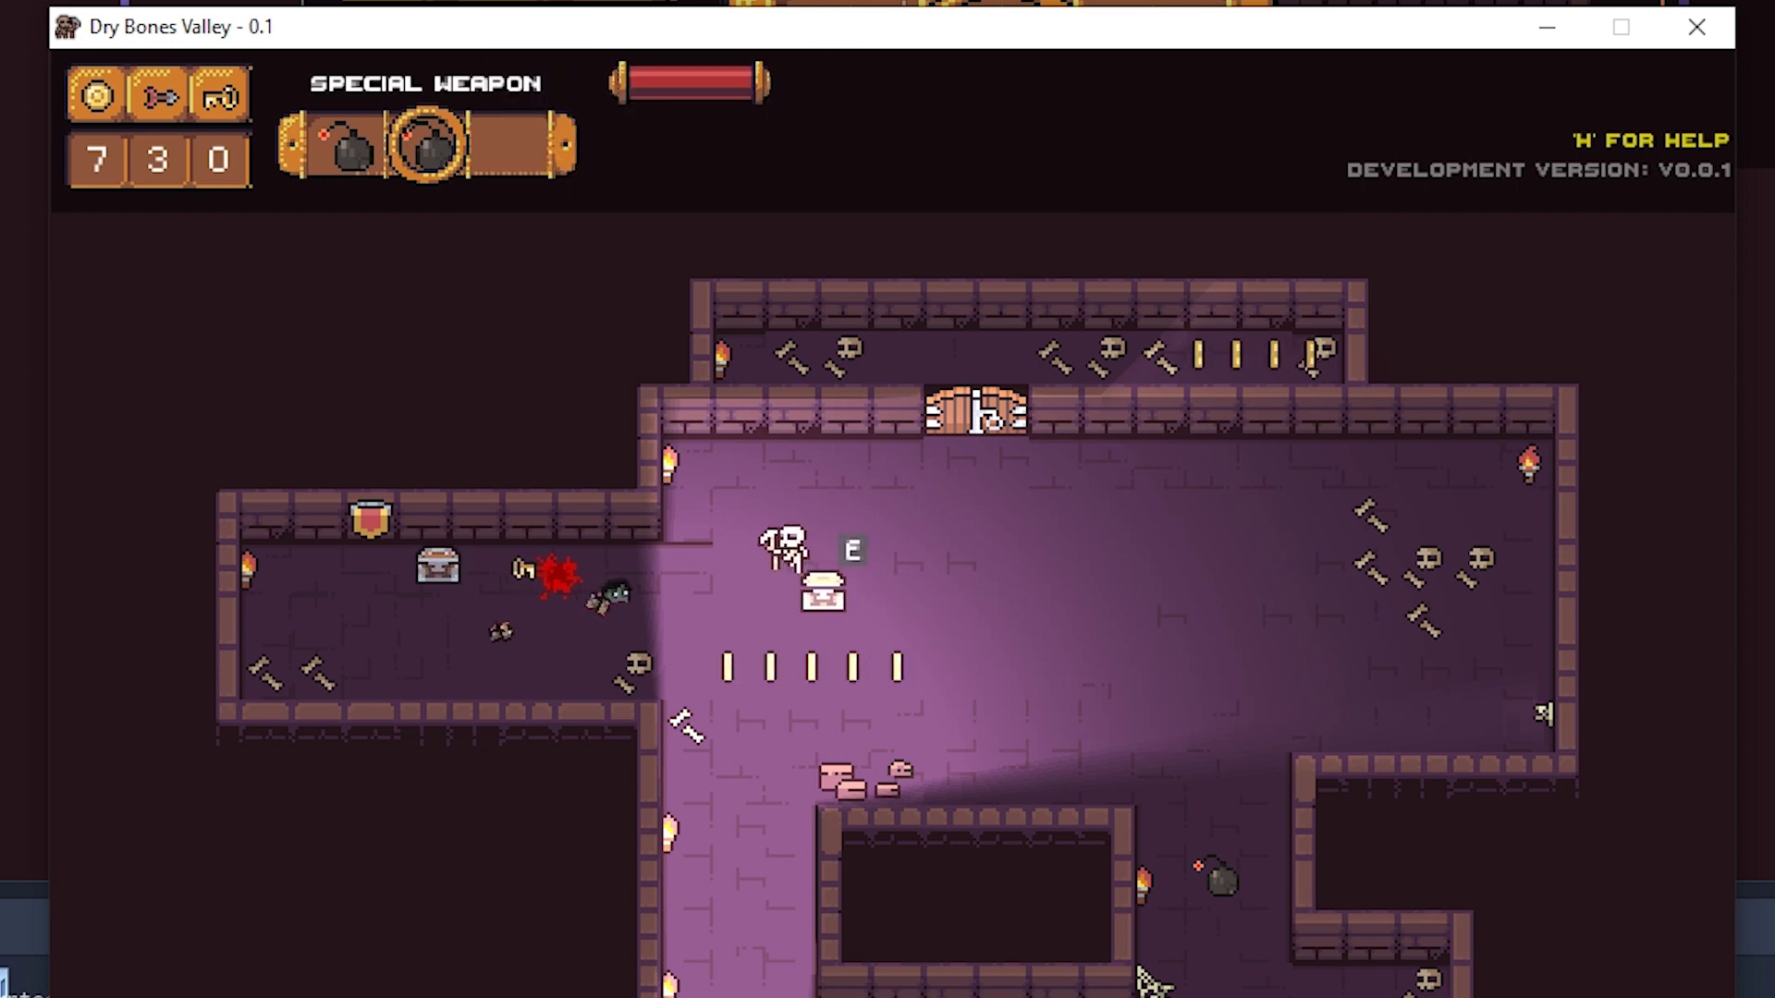
pyautogui.press('Left')
pyautogui.press('Left')
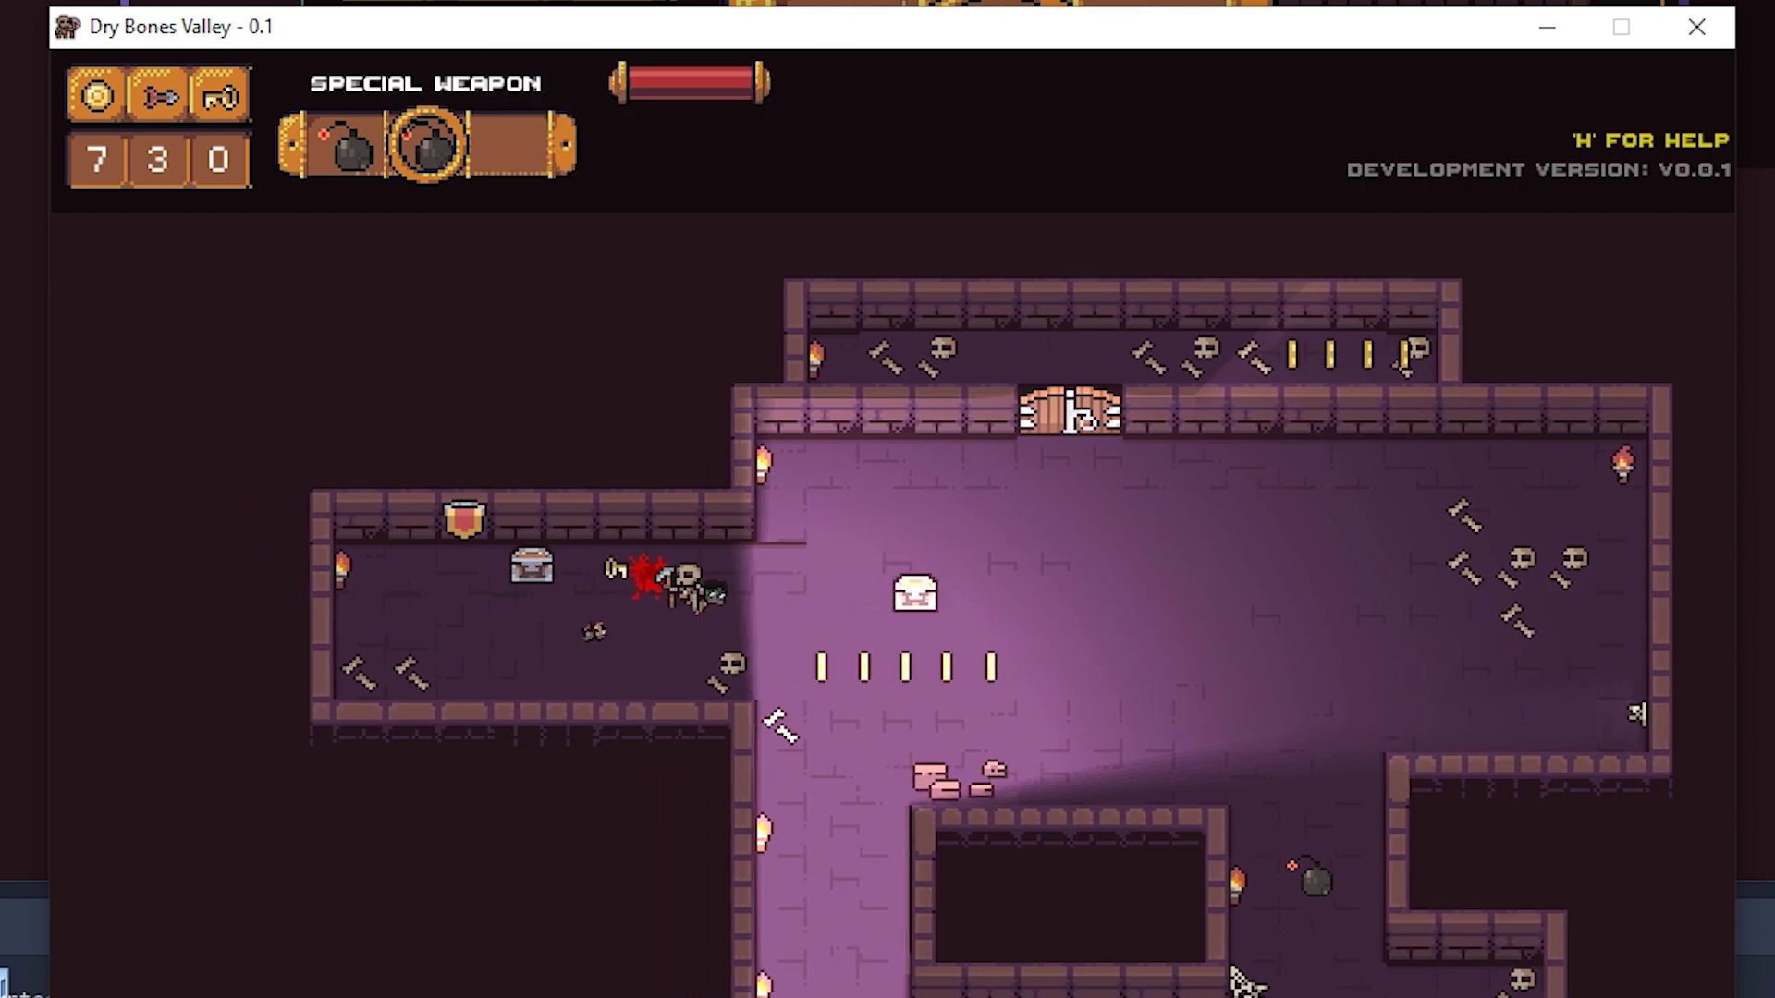
pyautogui.press('Left')
pyautogui.press('e')
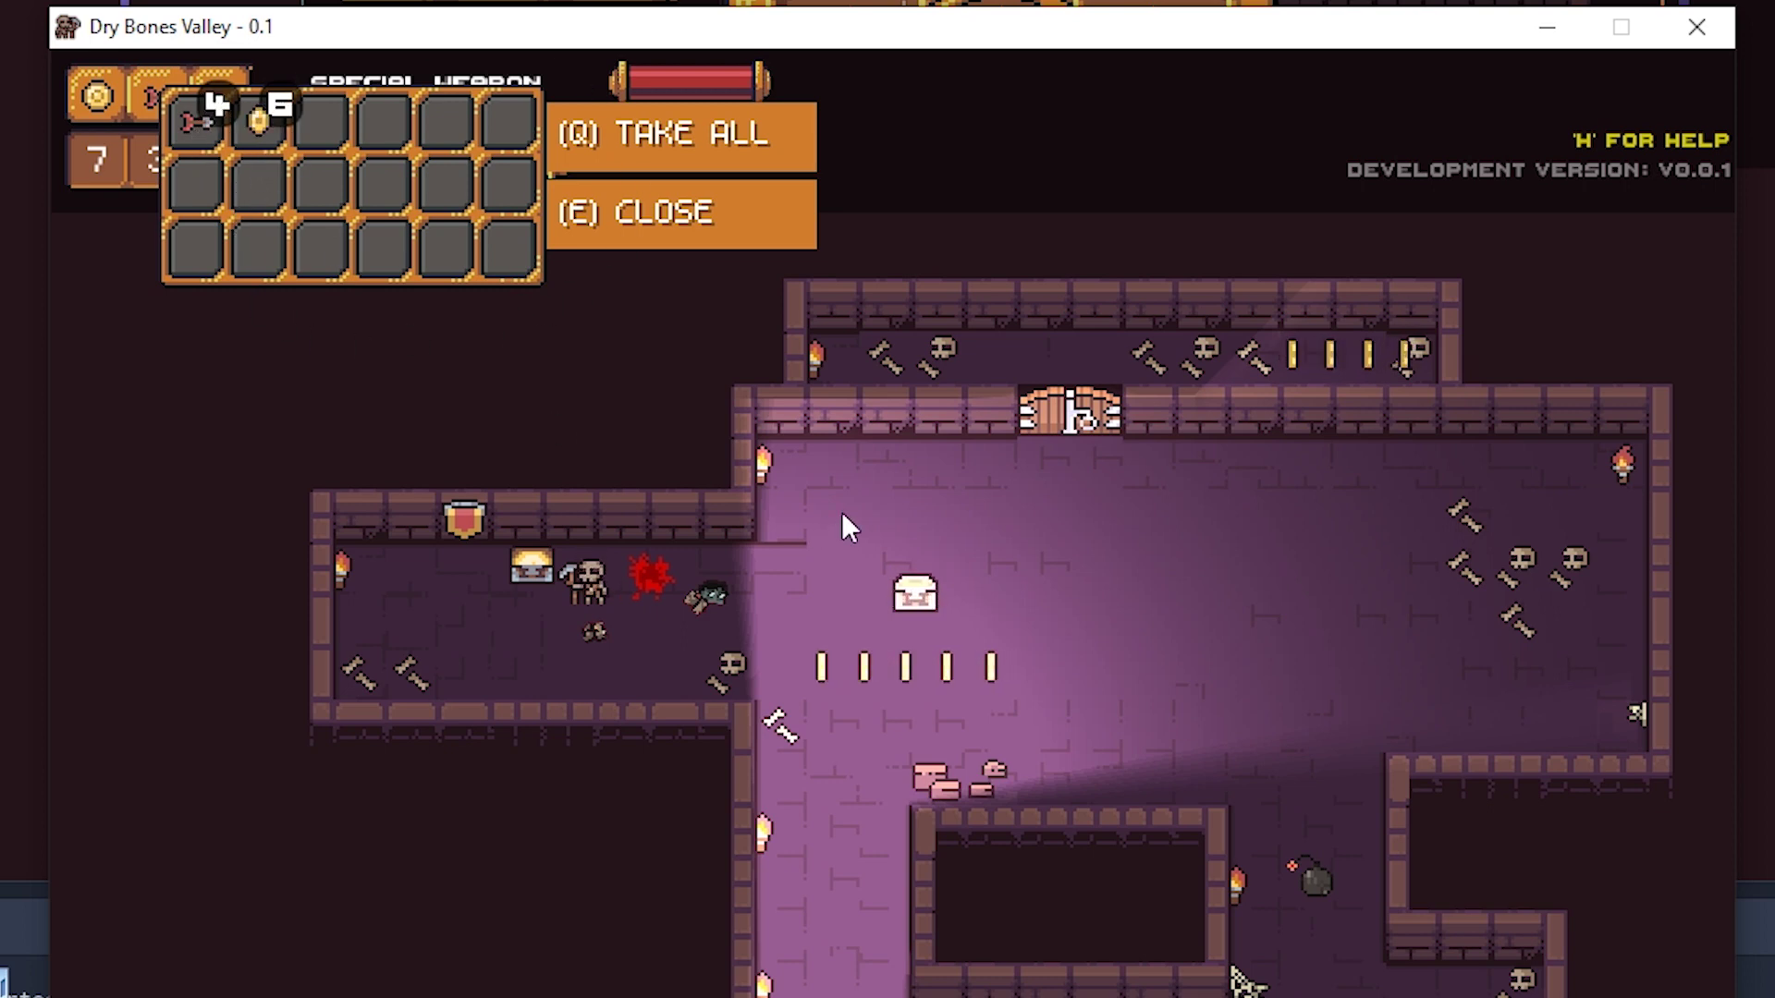
pyautogui.press('q')
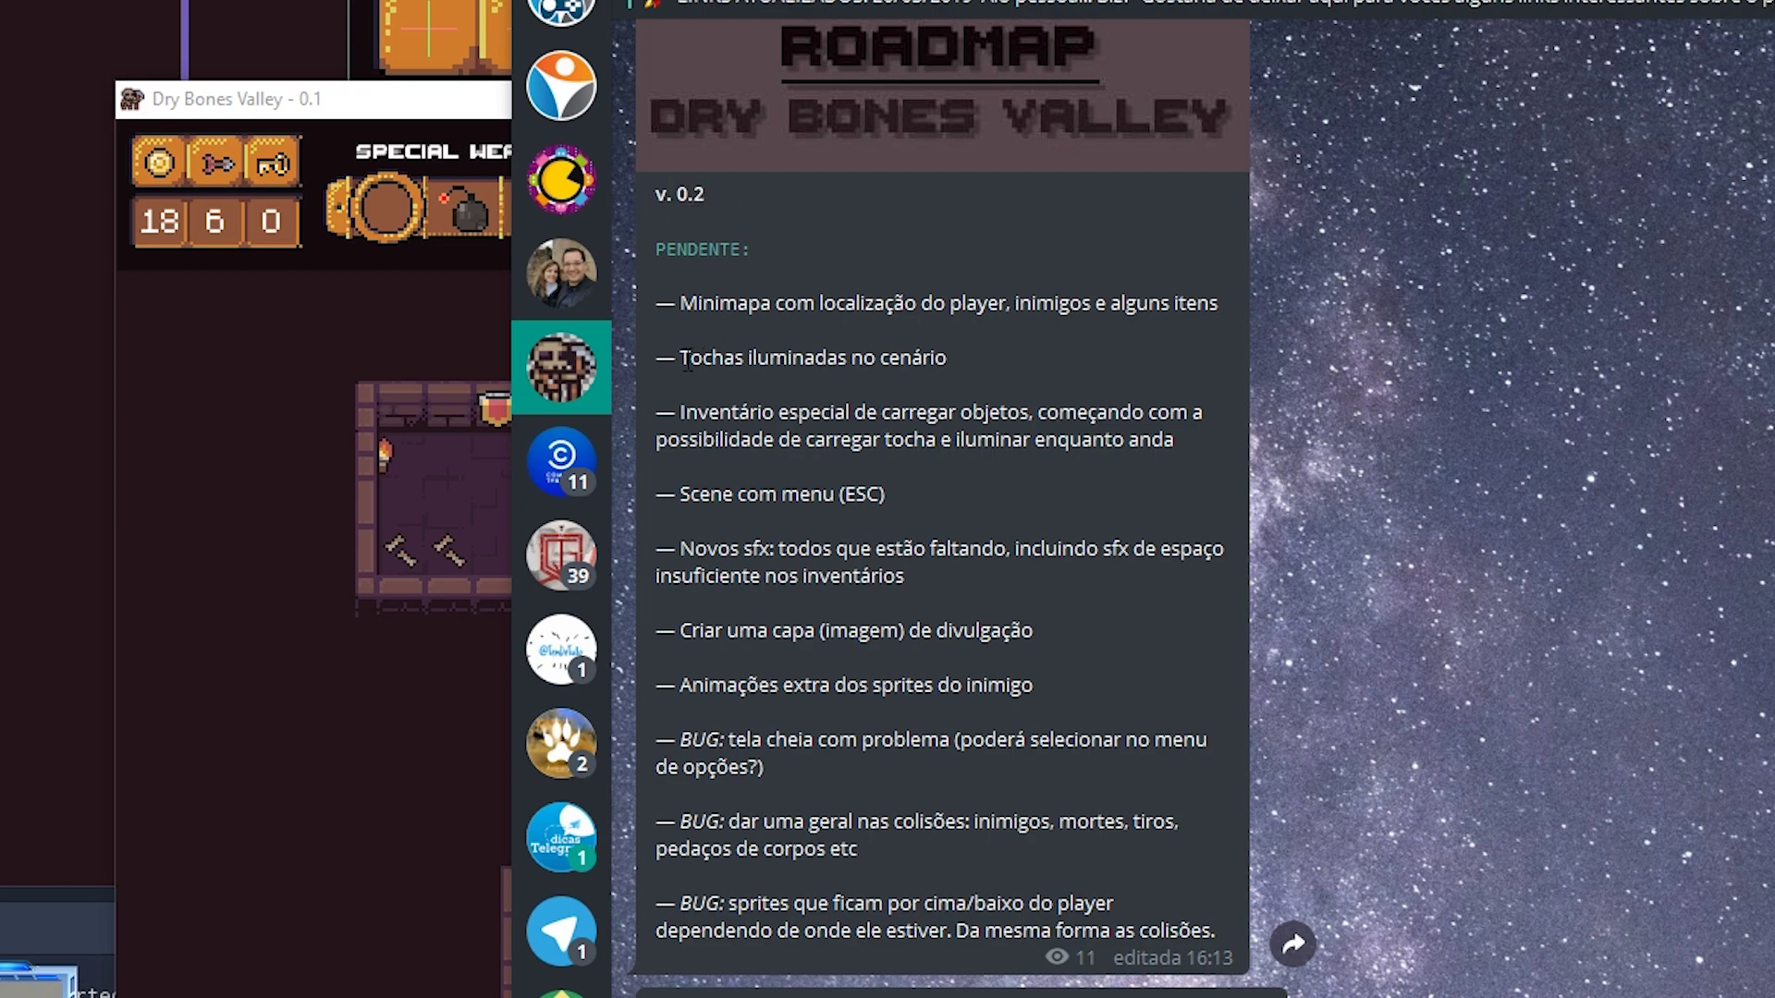
pyautogui.moveTo(667, 357); pyautogui.dragTo(1022, 369)
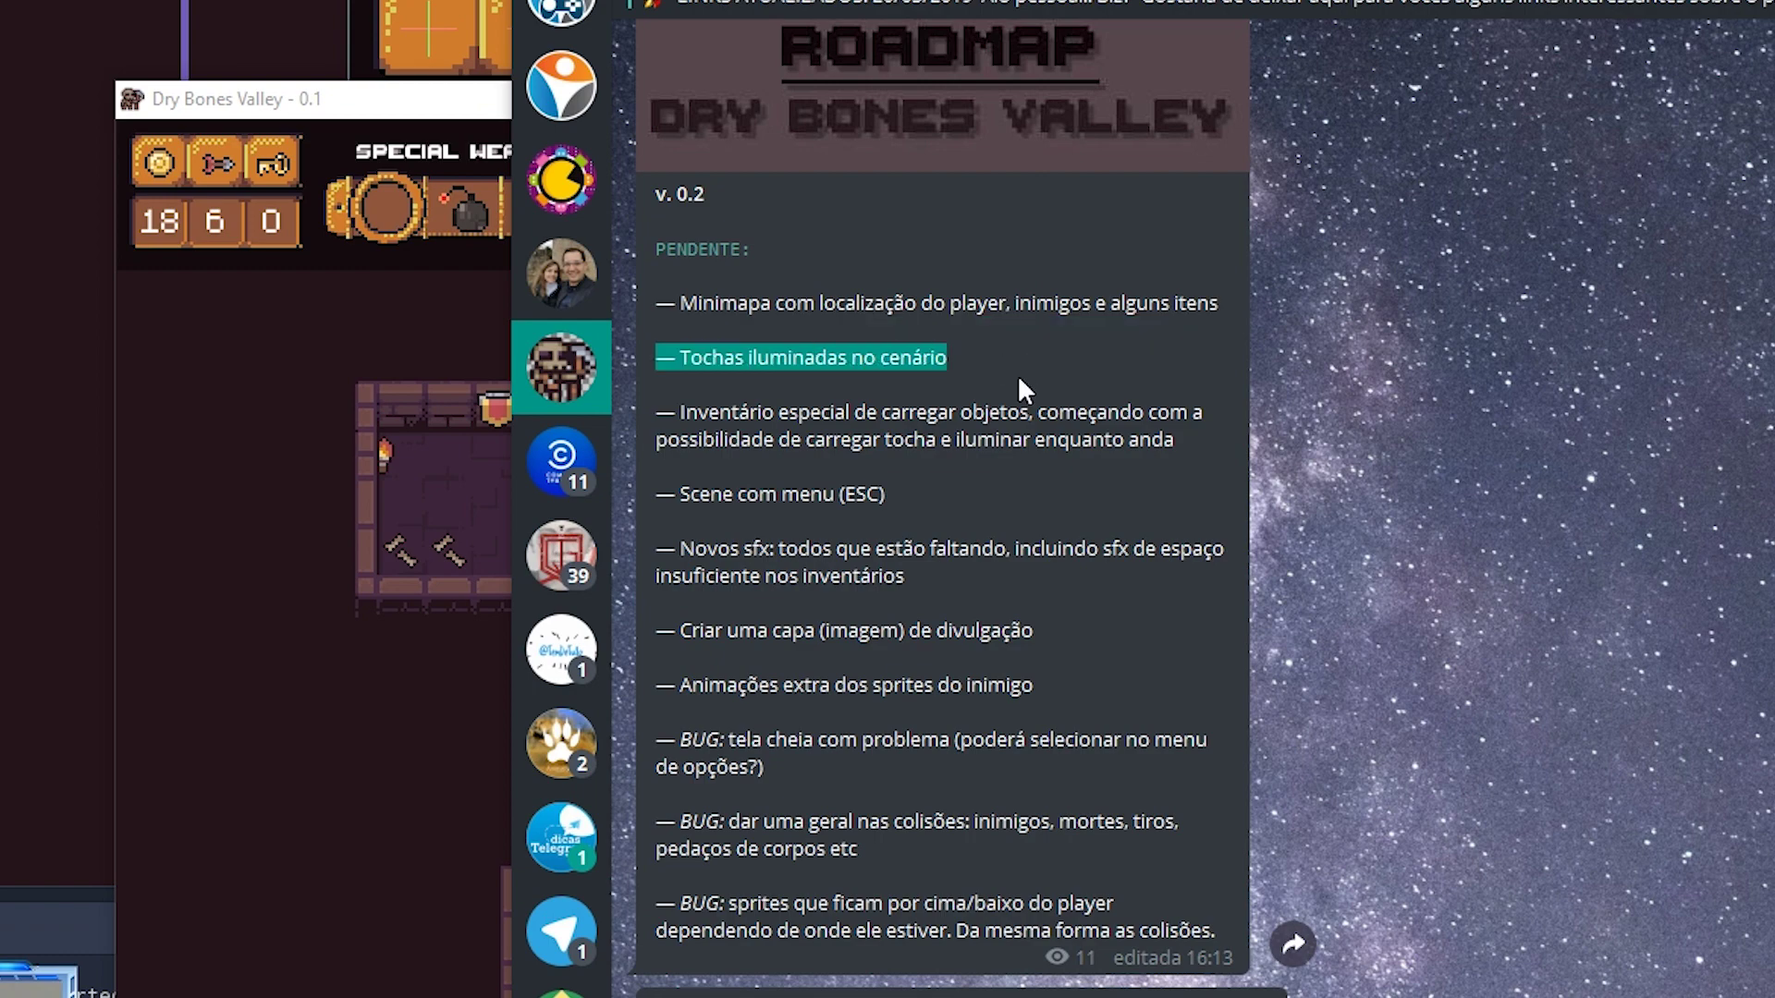
pyautogui.moveTo(681, 303); pyautogui.dragTo(766, 305)
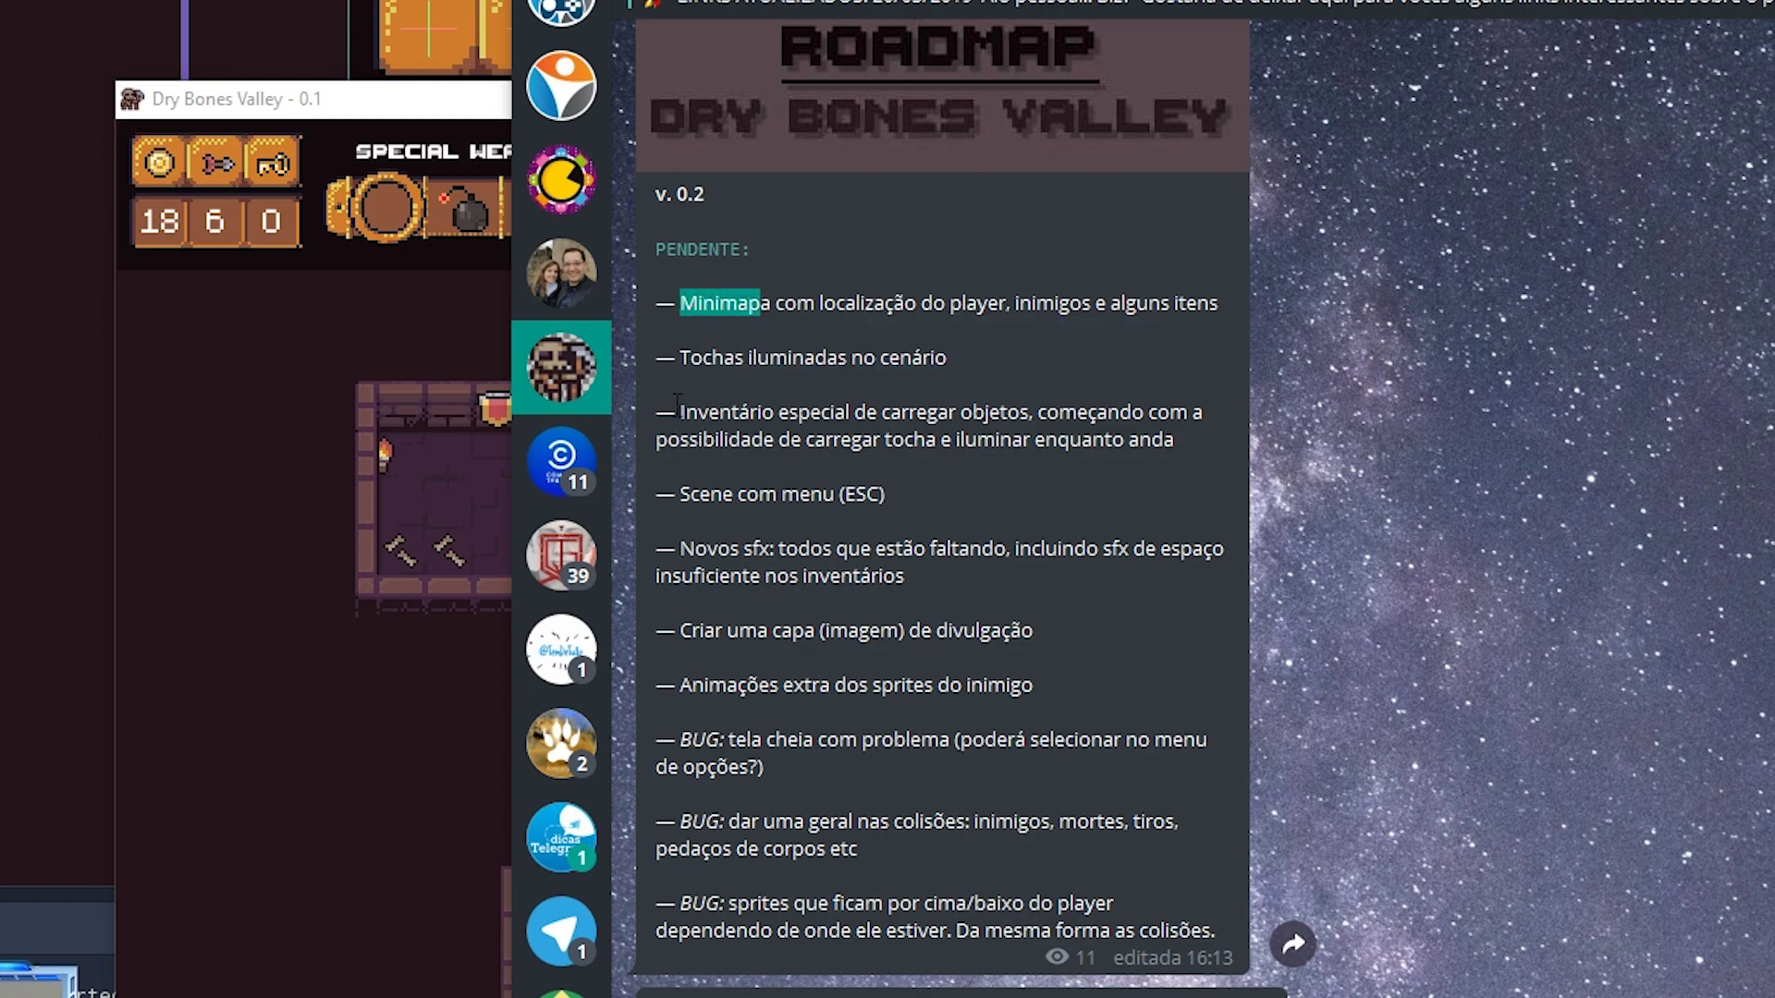
pyautogui.moveTo(998, 414); pyautogui.dragTo(731, 442)
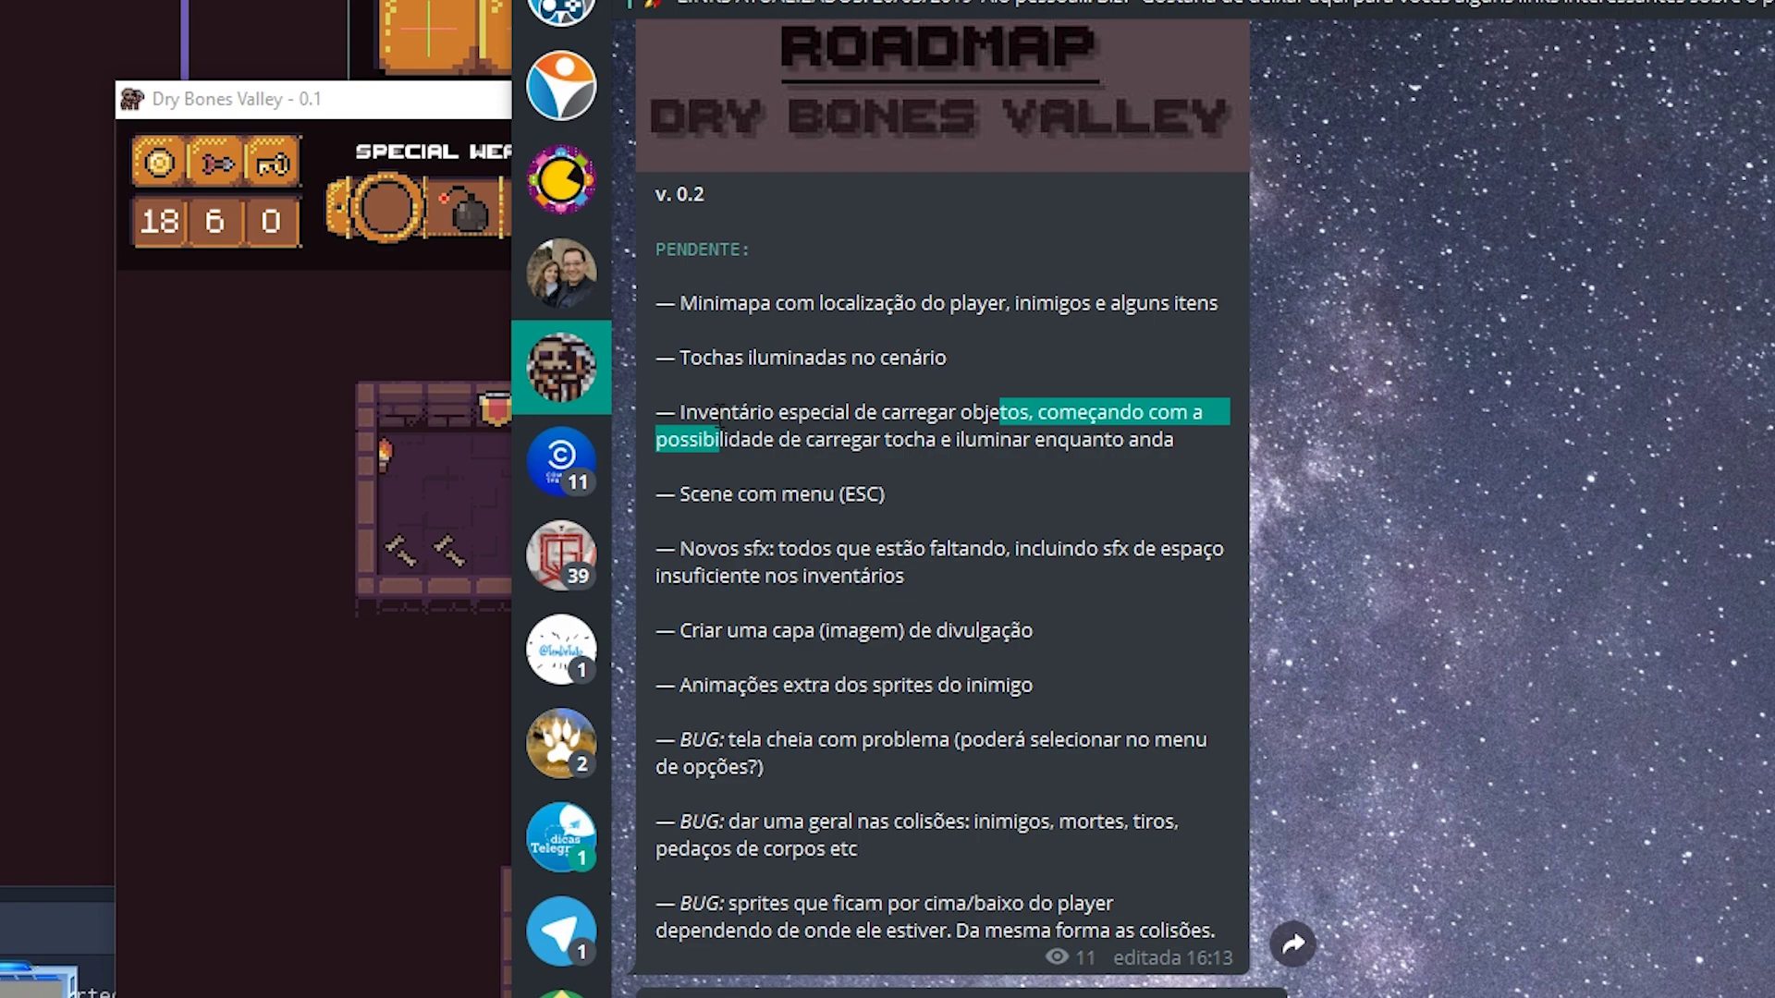
pyautogui.moveTo(848, 467); pyautogui.dragTo(745, 495)
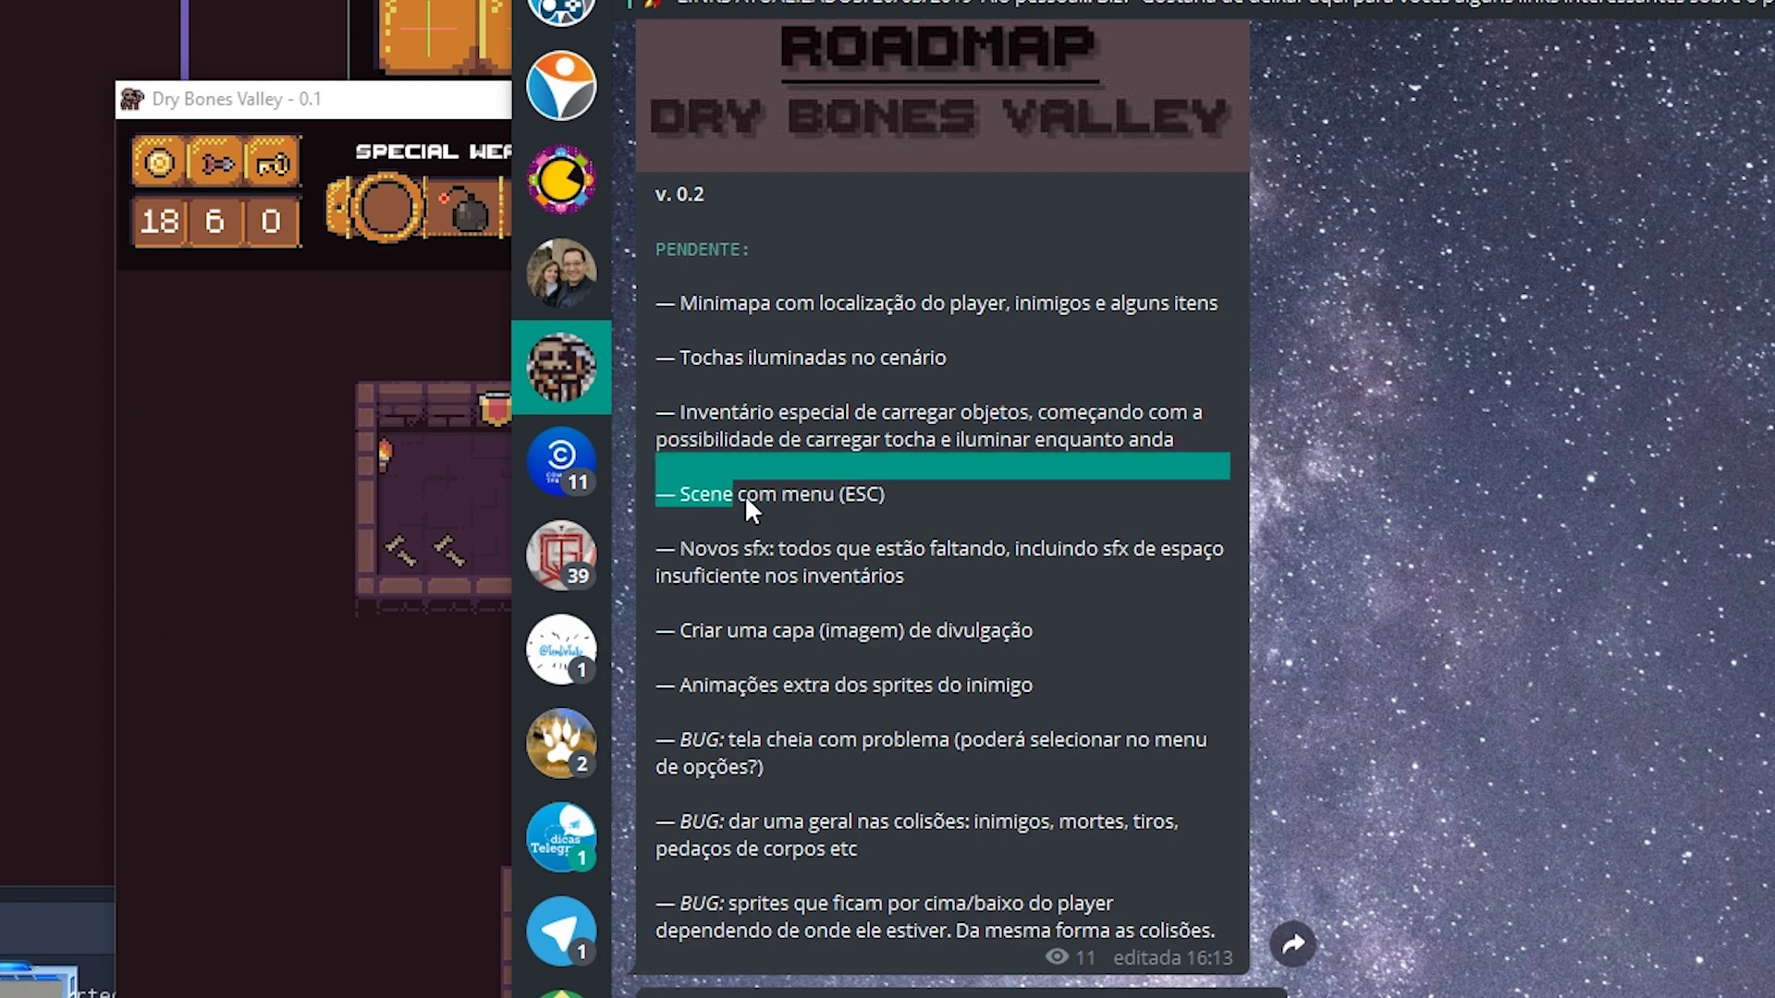
pyautogui.click(864, 499)
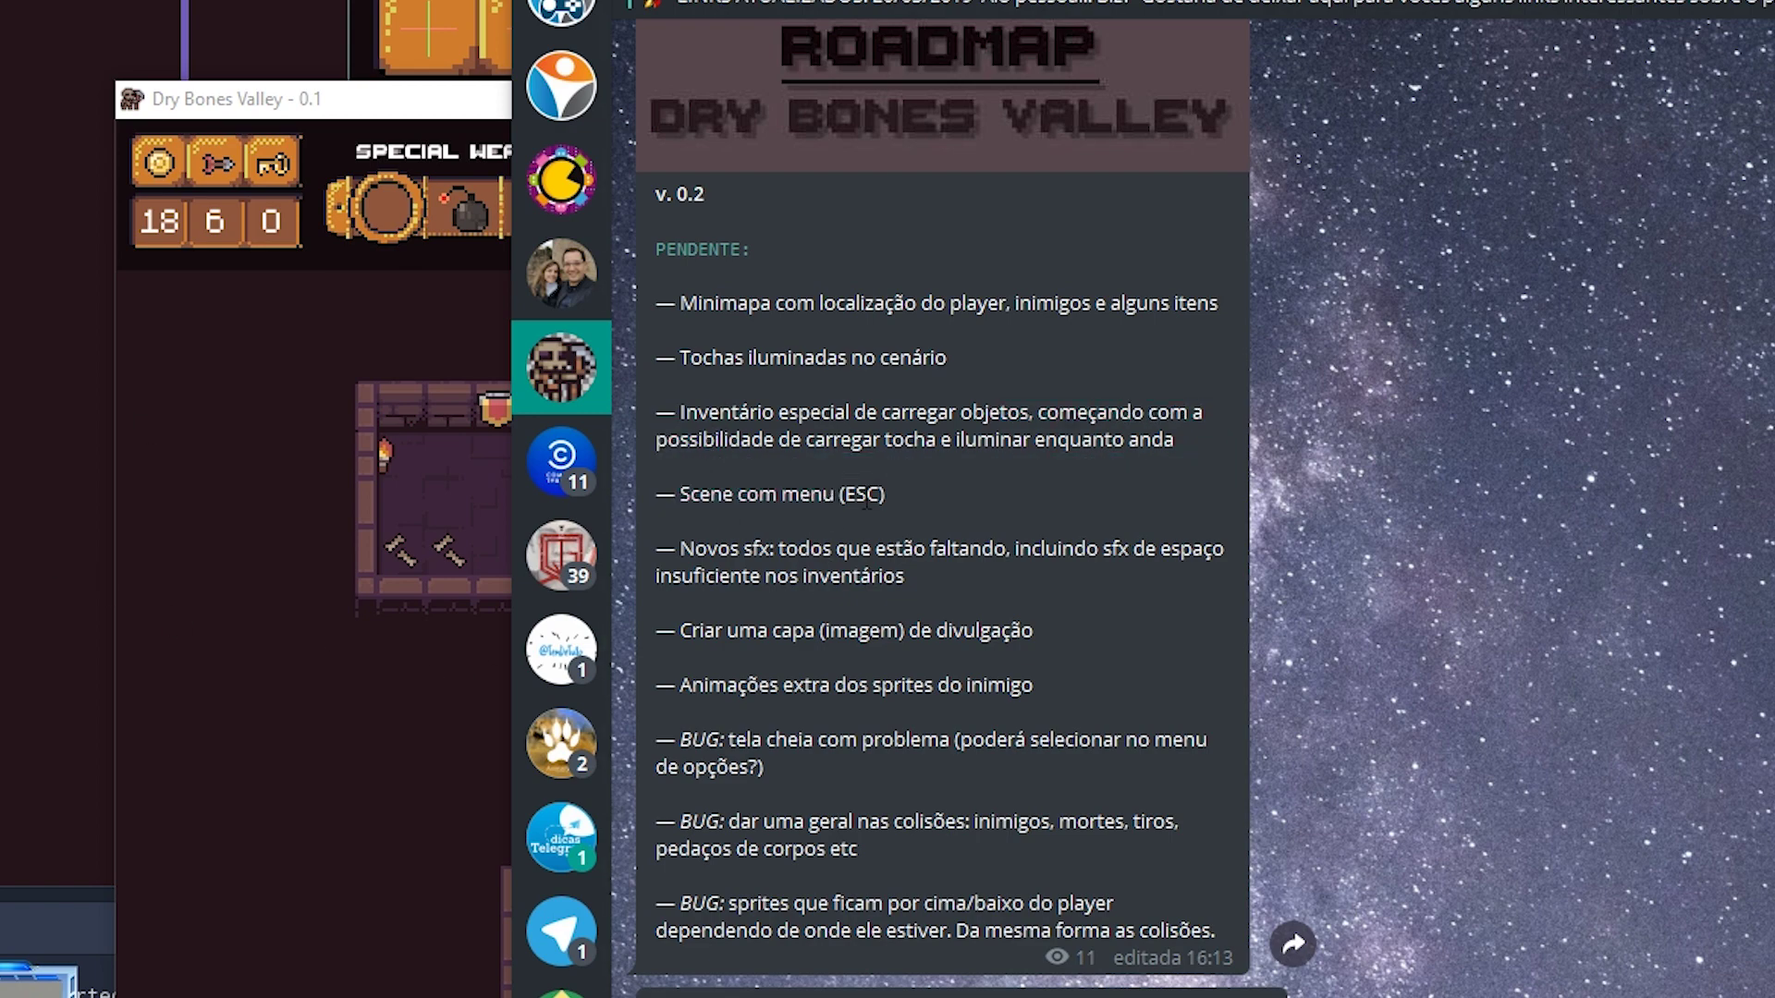
pyautogui.moveTo(829, 576); pyautogui.dragTo(737, 551)
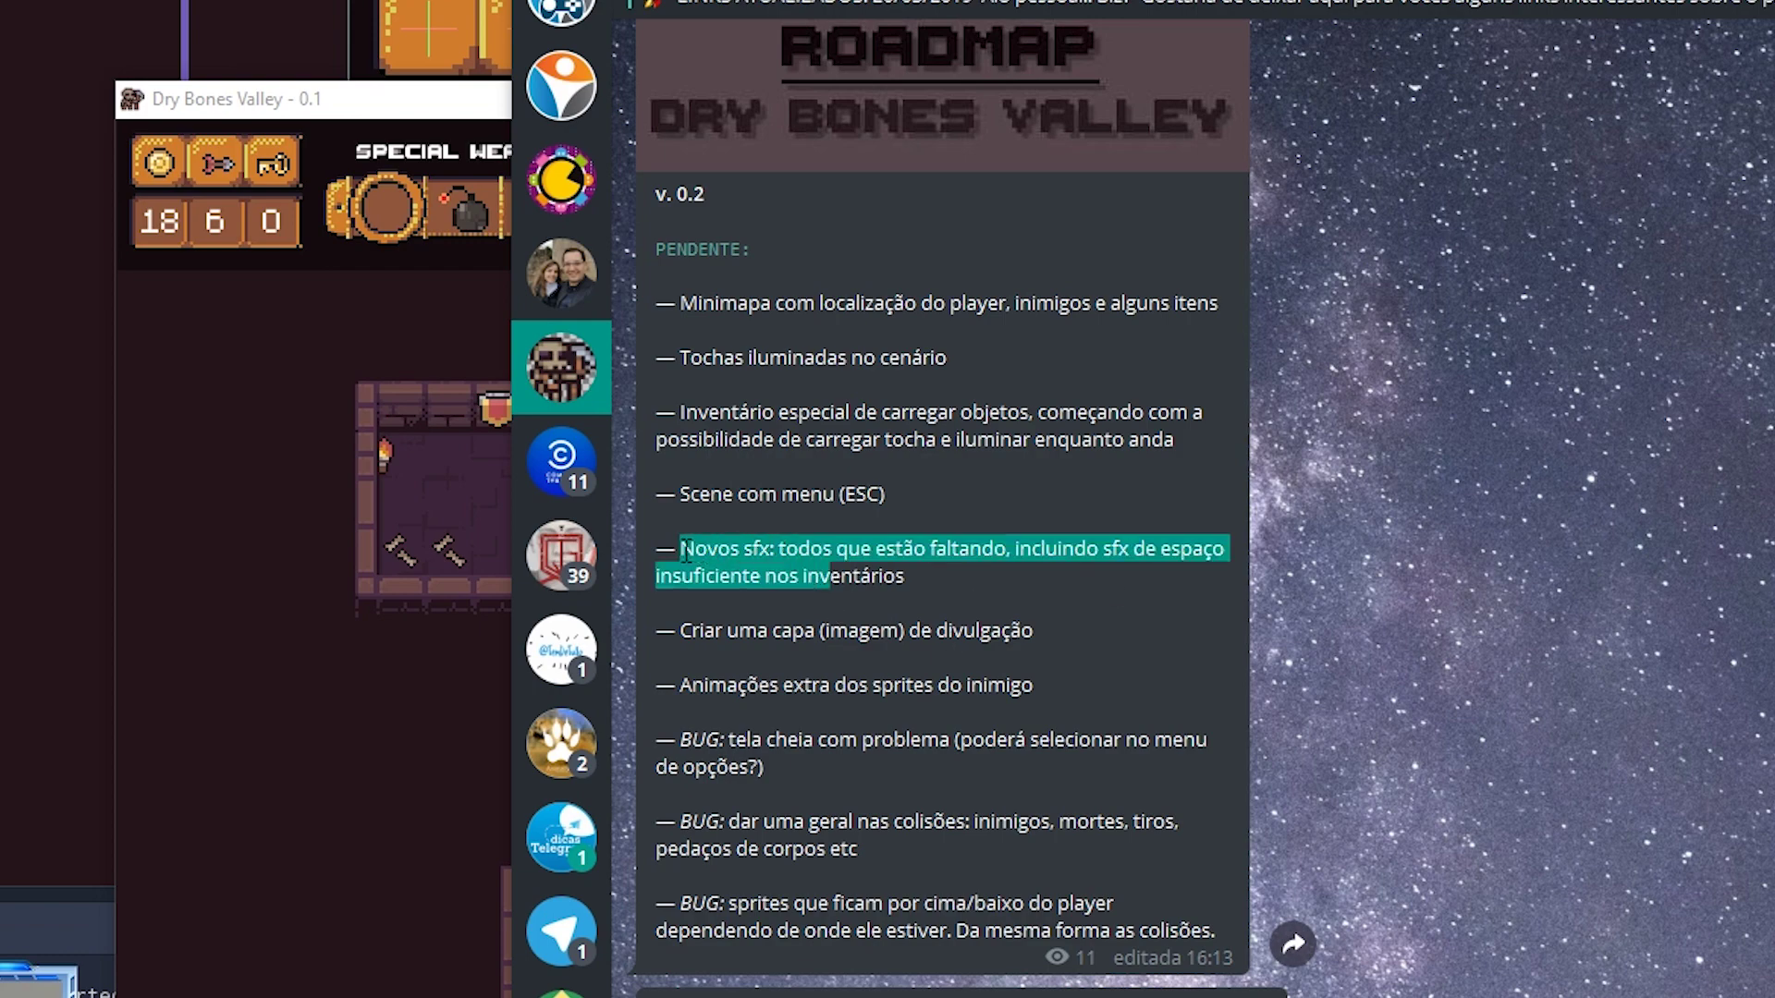
pyautogui.moveTo(677, 630); pyautogui.dragTo(871, 635)
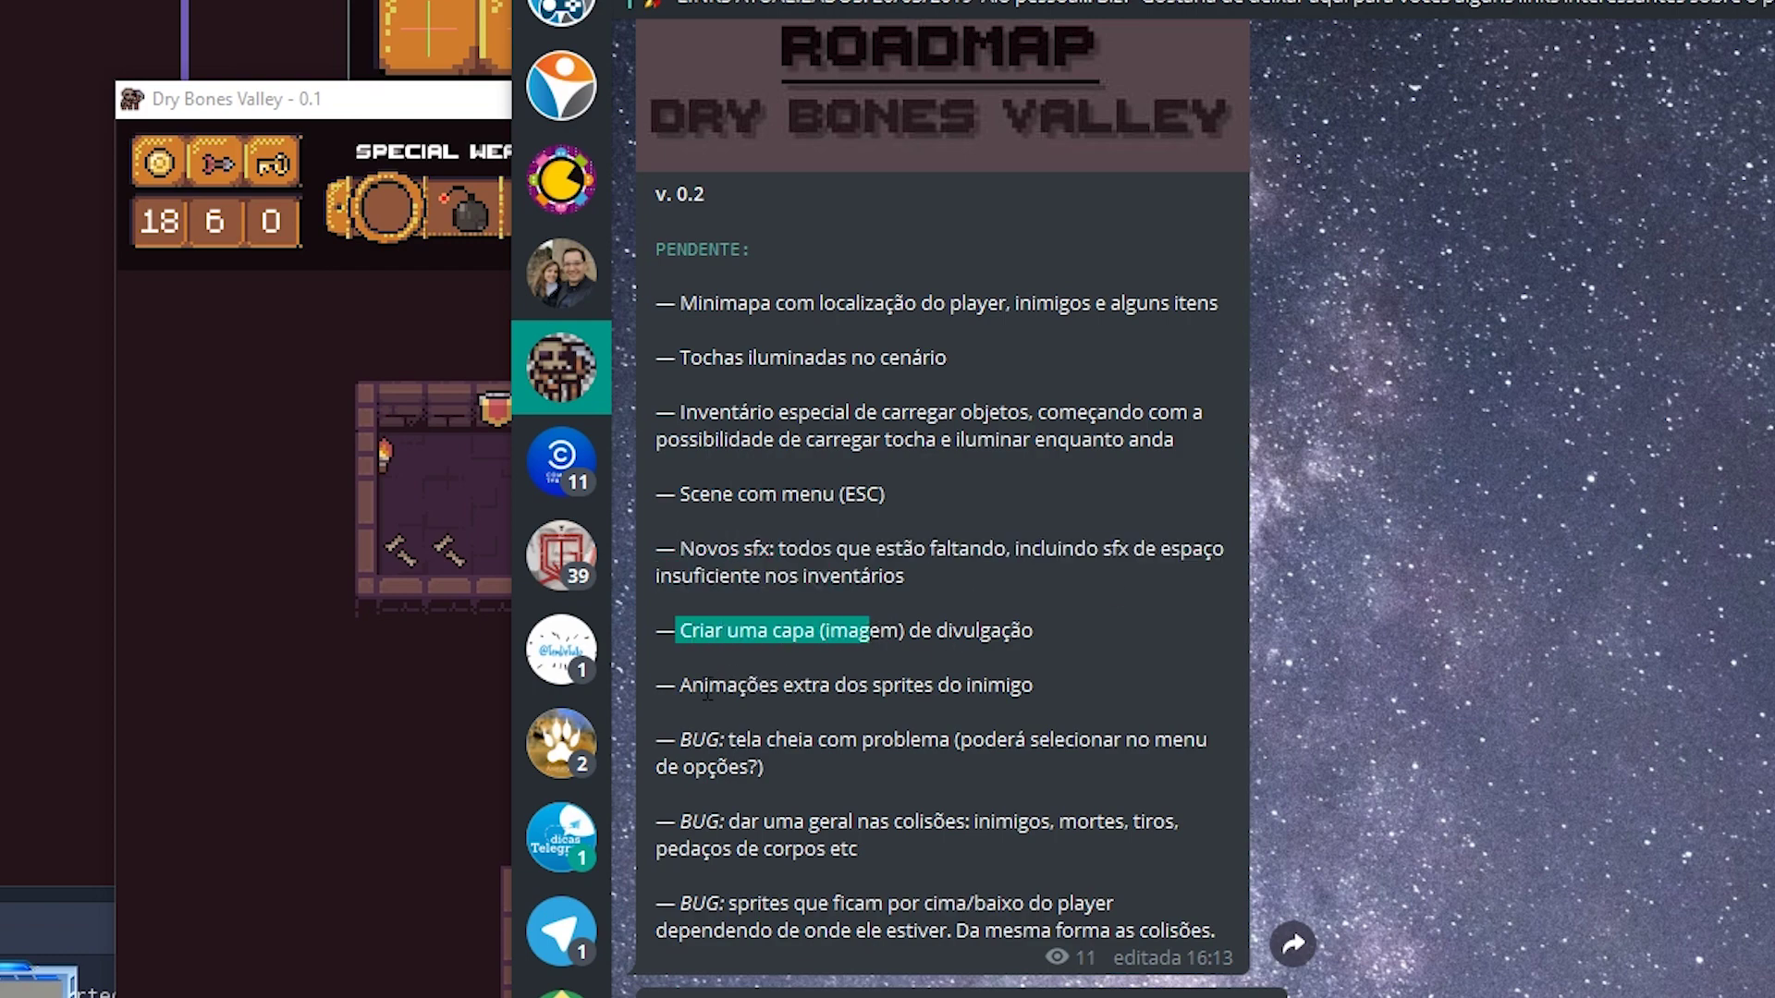
pyautogui.click(695, 689)
pyautogui.moveTo(695, 691)
pyautogui.mouseDown()
pyautogui.moveTo(853, 707)
pyautogui.moveTo(874, 667)
pyautogui.mouseUp()
pyautogui.click(795, 689)
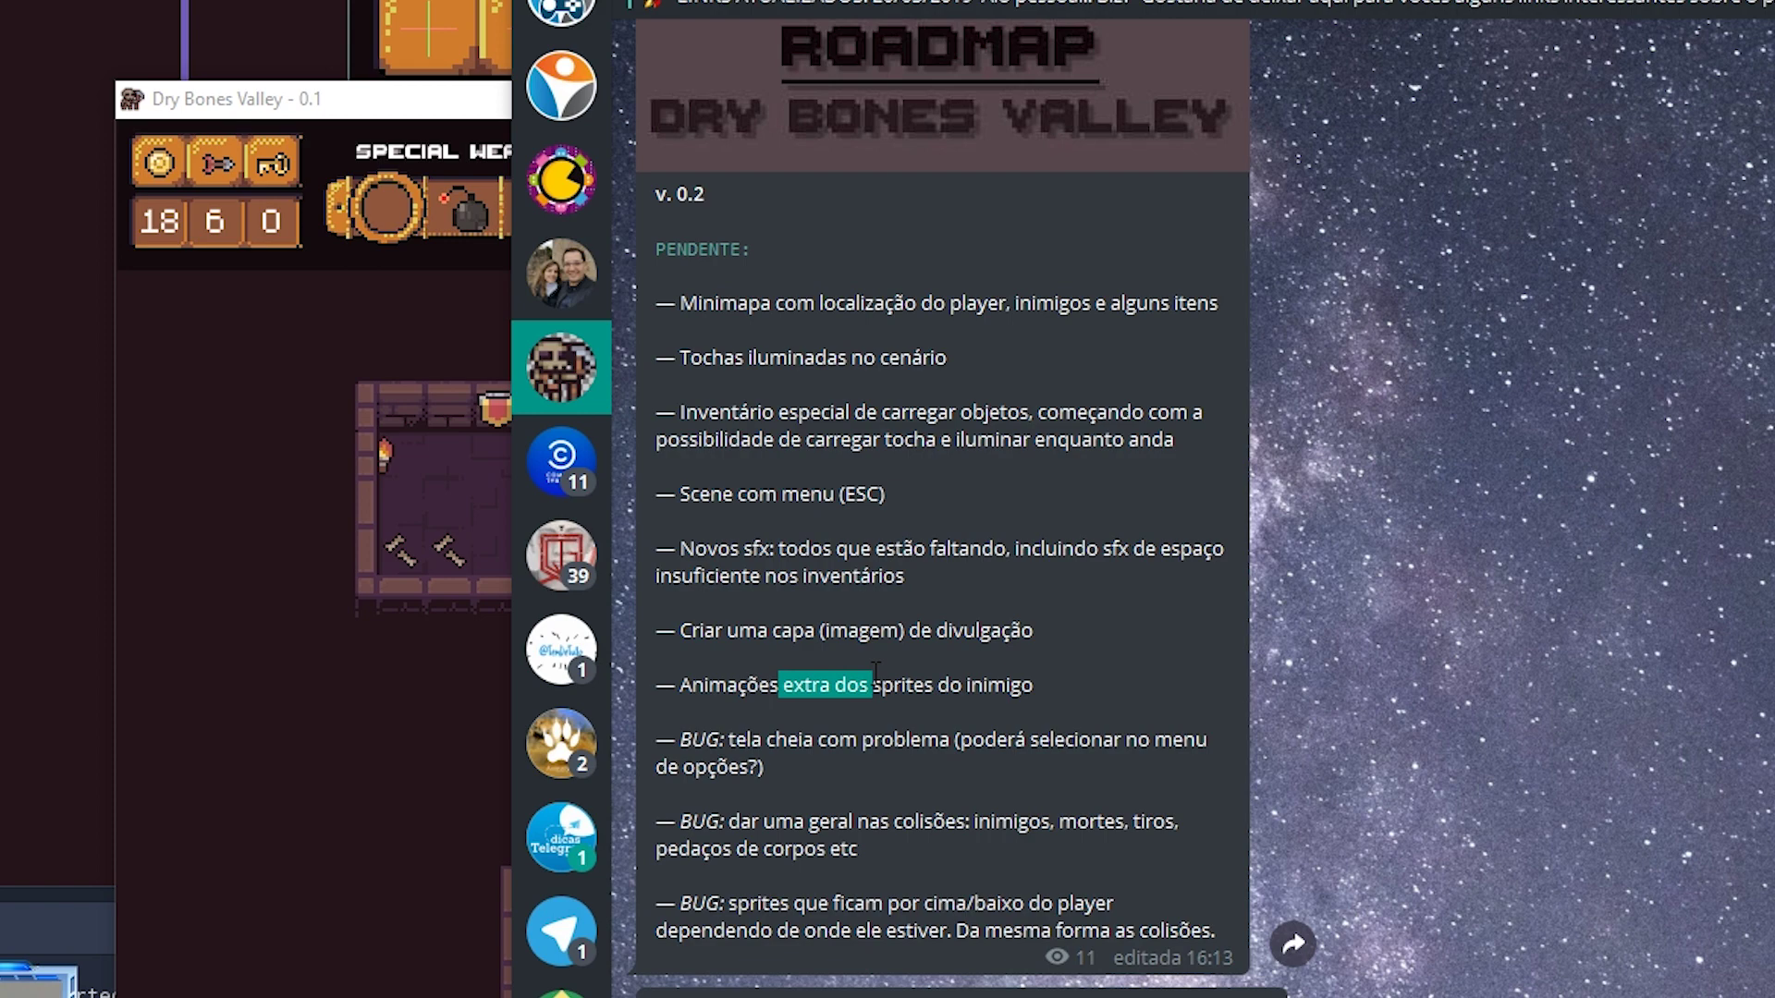
pyautogui.moveTo(700, 754); pyautogui.dragTo(693, 925)
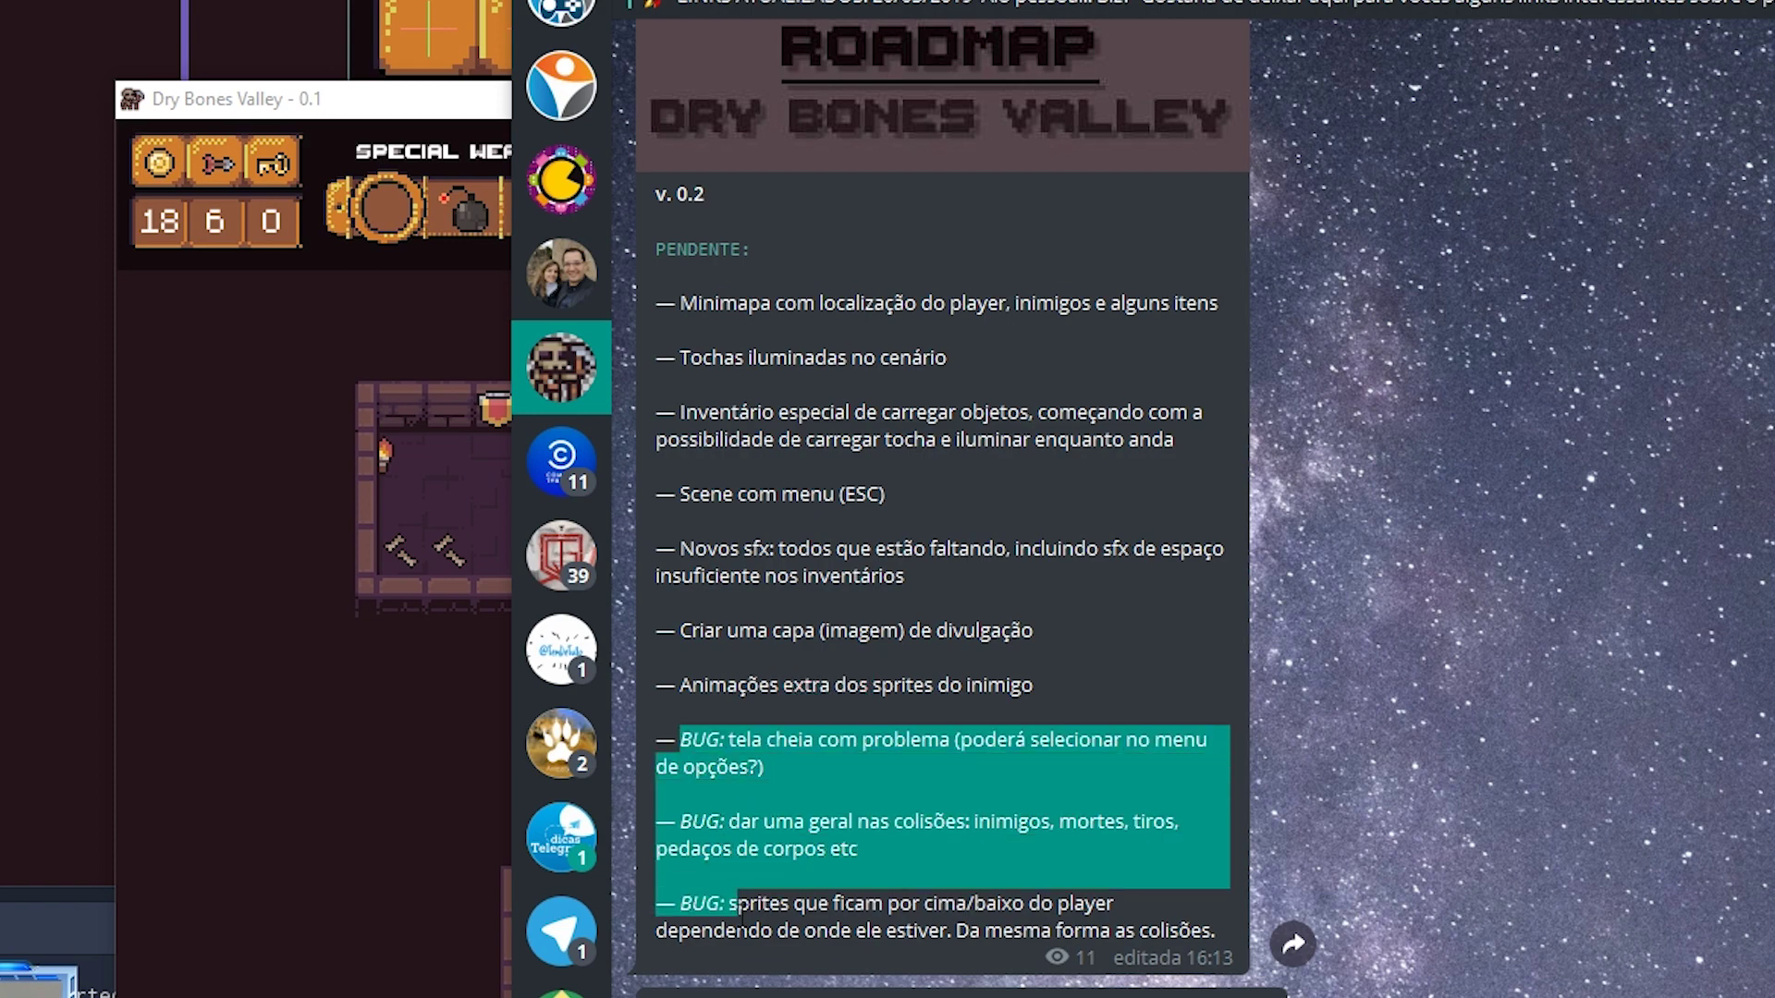
pyautogui.click(695, 819)
pyautogui.moveTo(703, 751); pyautogui.dragTo(880, 753)
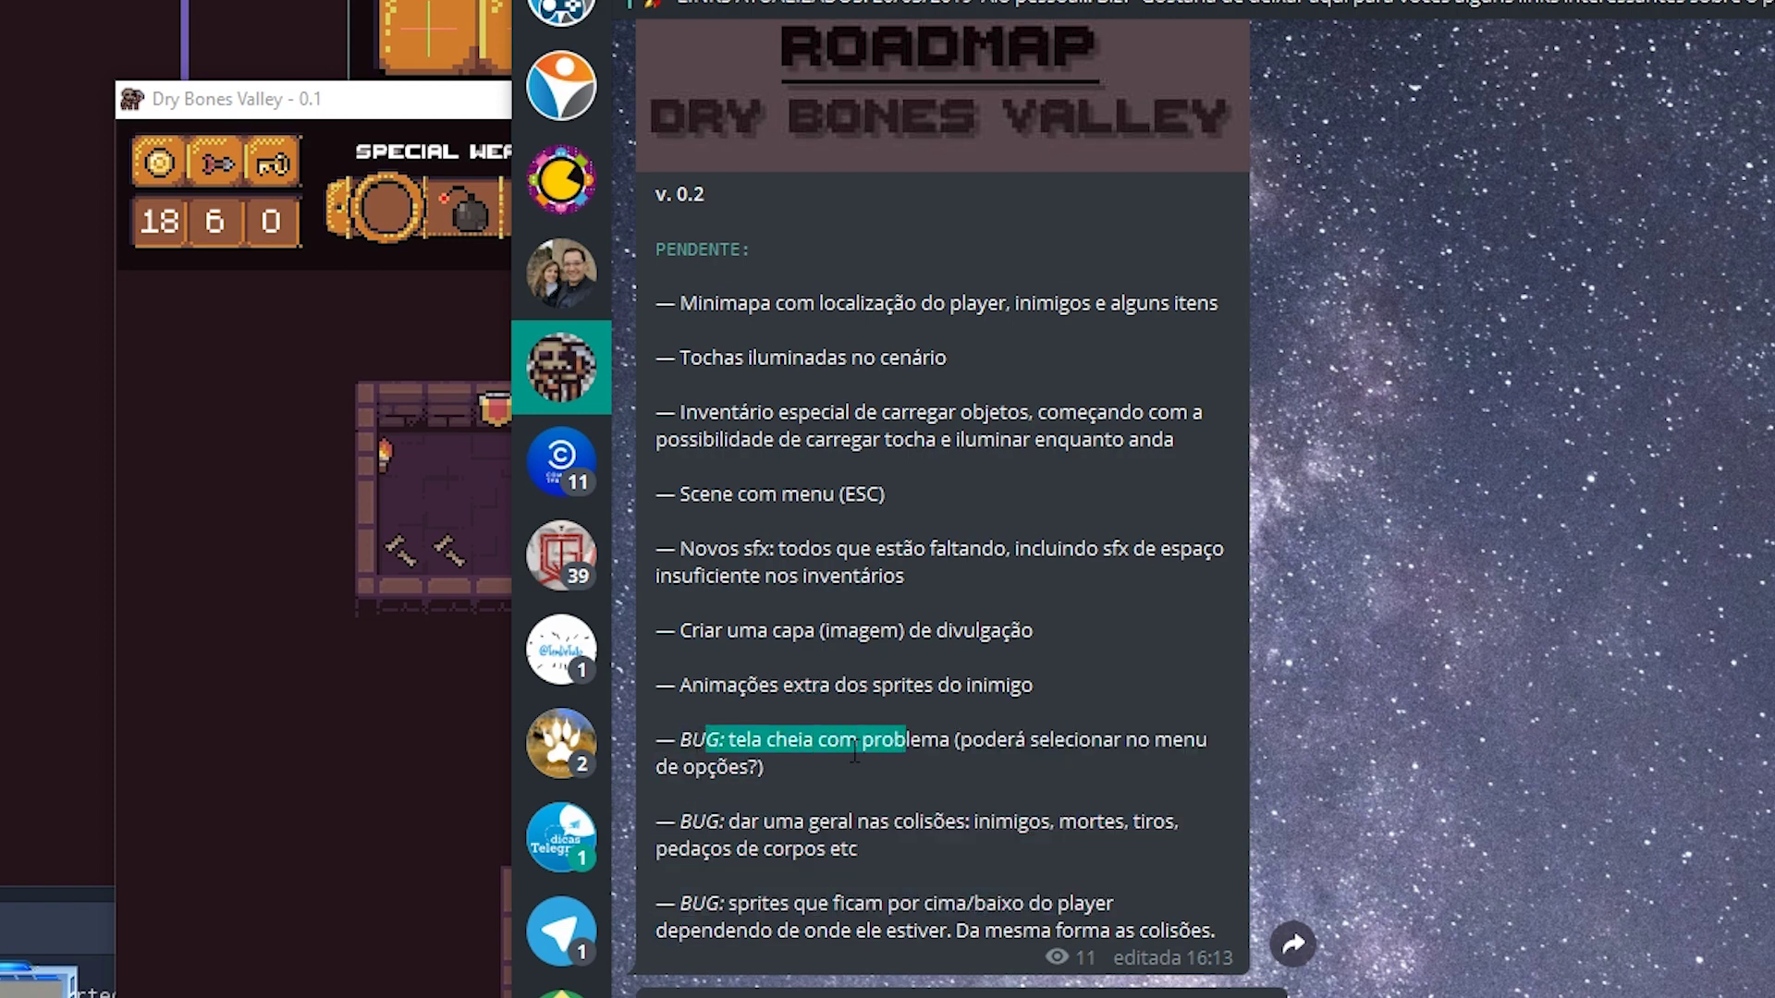
pyautogui.moveTo(719, 821); pyautogui.dragTo(1026, 819)
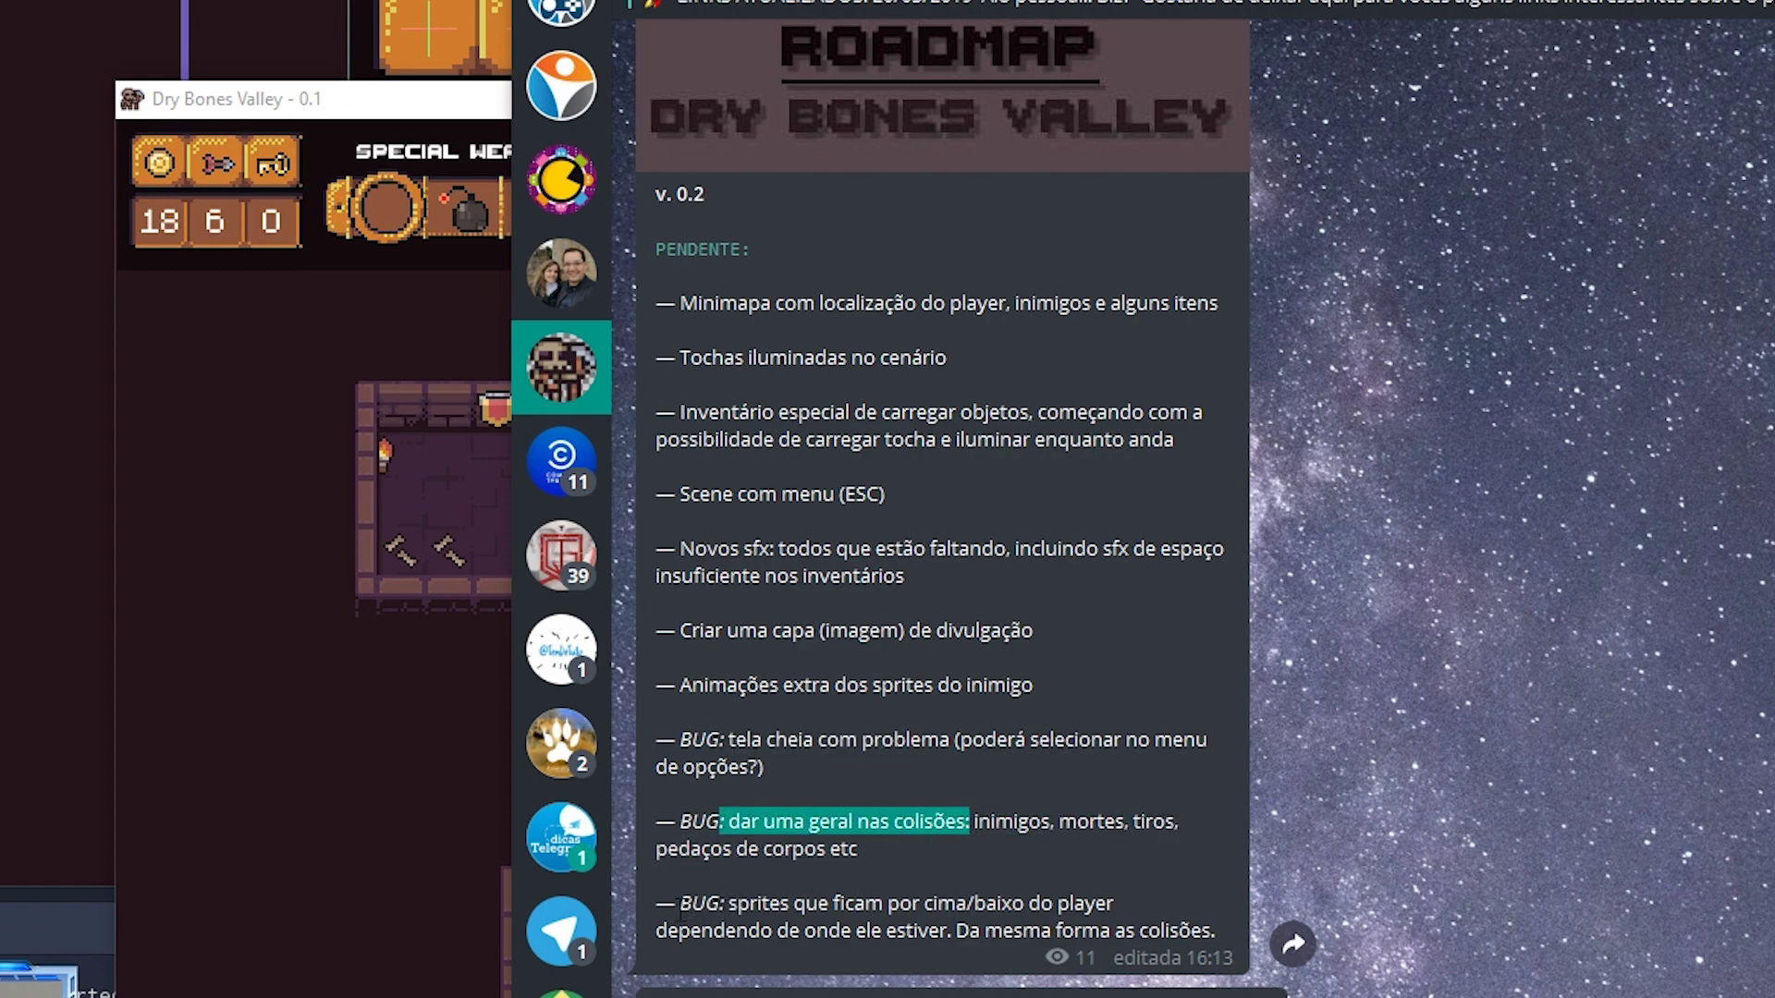
pyautogui.moveTo(705, 903); pyautogui.dragTo(1008, 904)
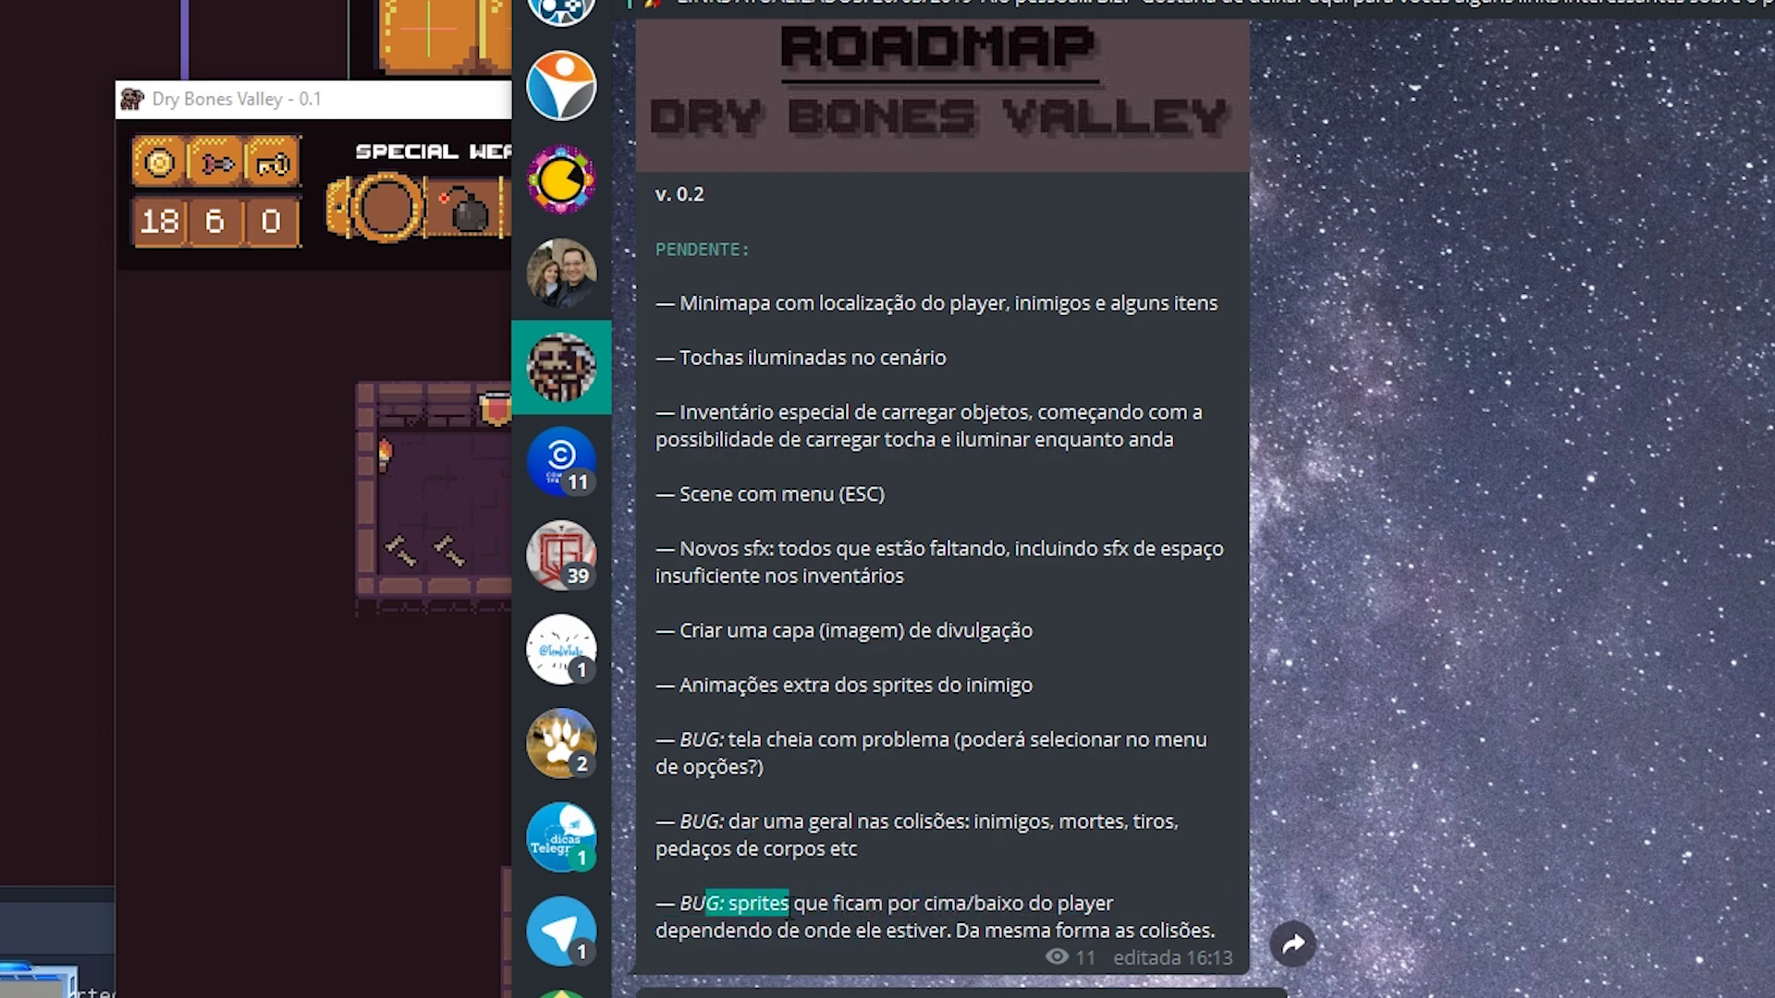
pyautogui.click(866, 922)
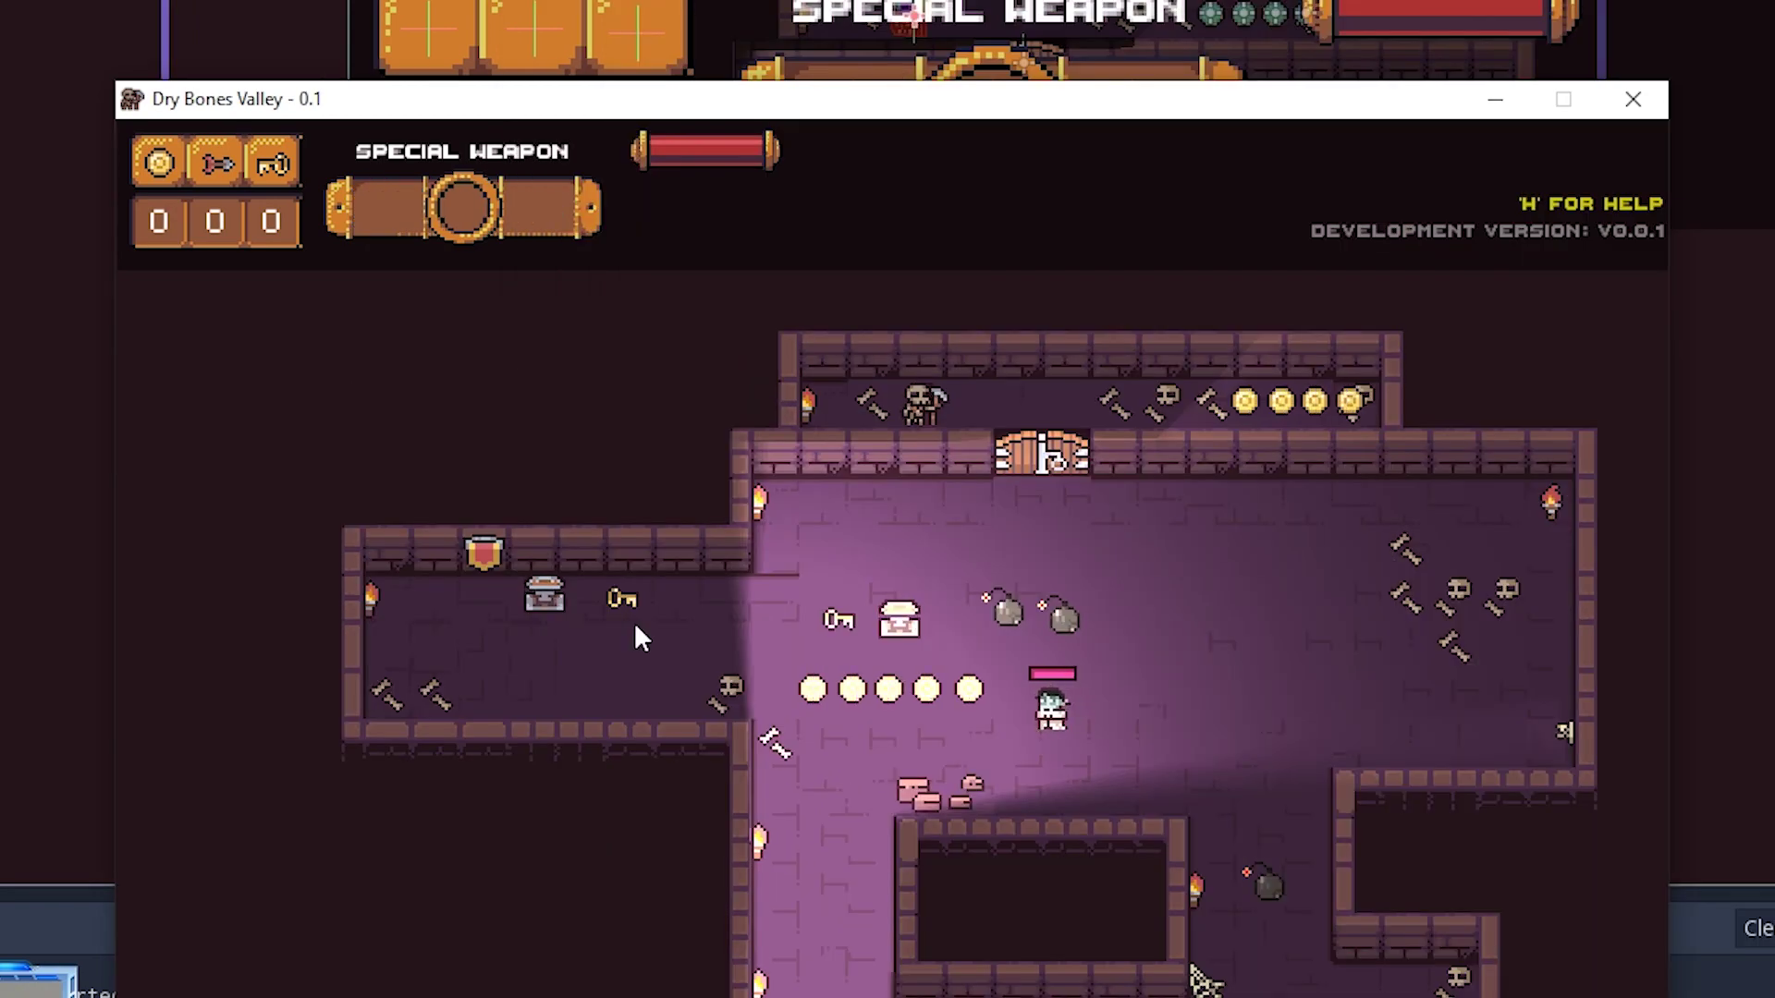
# Step: Walk the player left past the coin row to the far end of the shadowed corridor
pyautogui.press('Left')
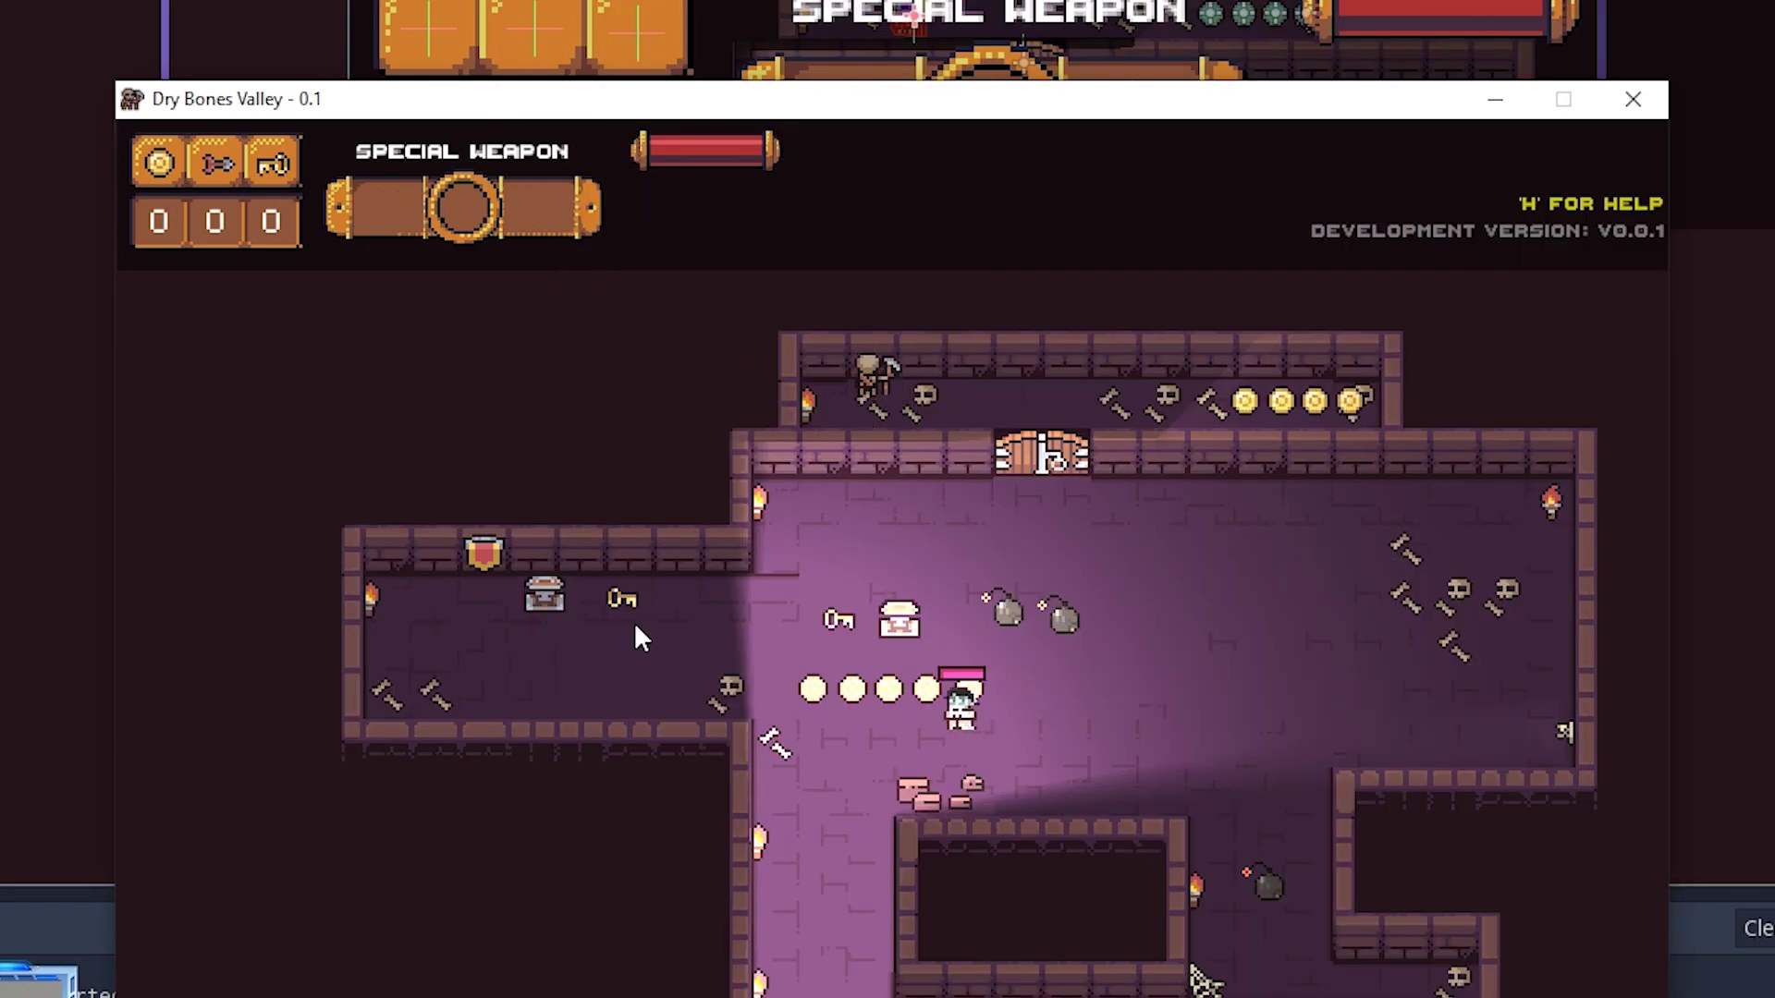
pyautogui.press('Left')
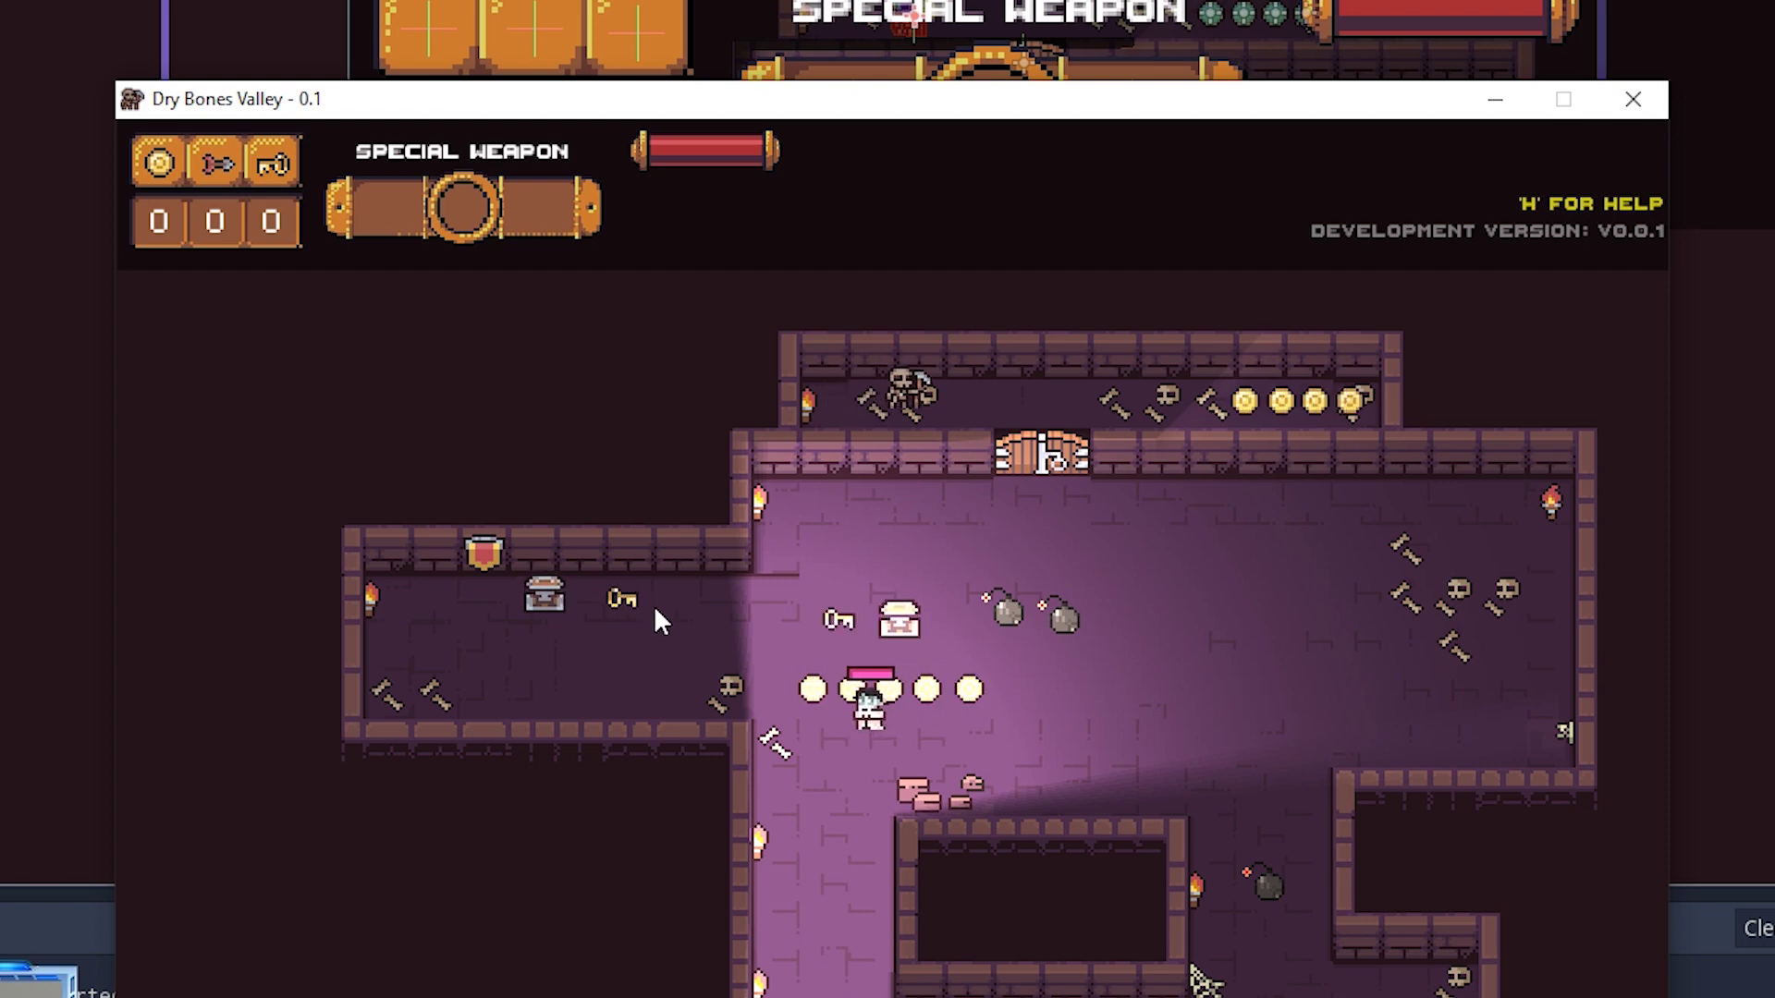
pyautogui.press('Left')
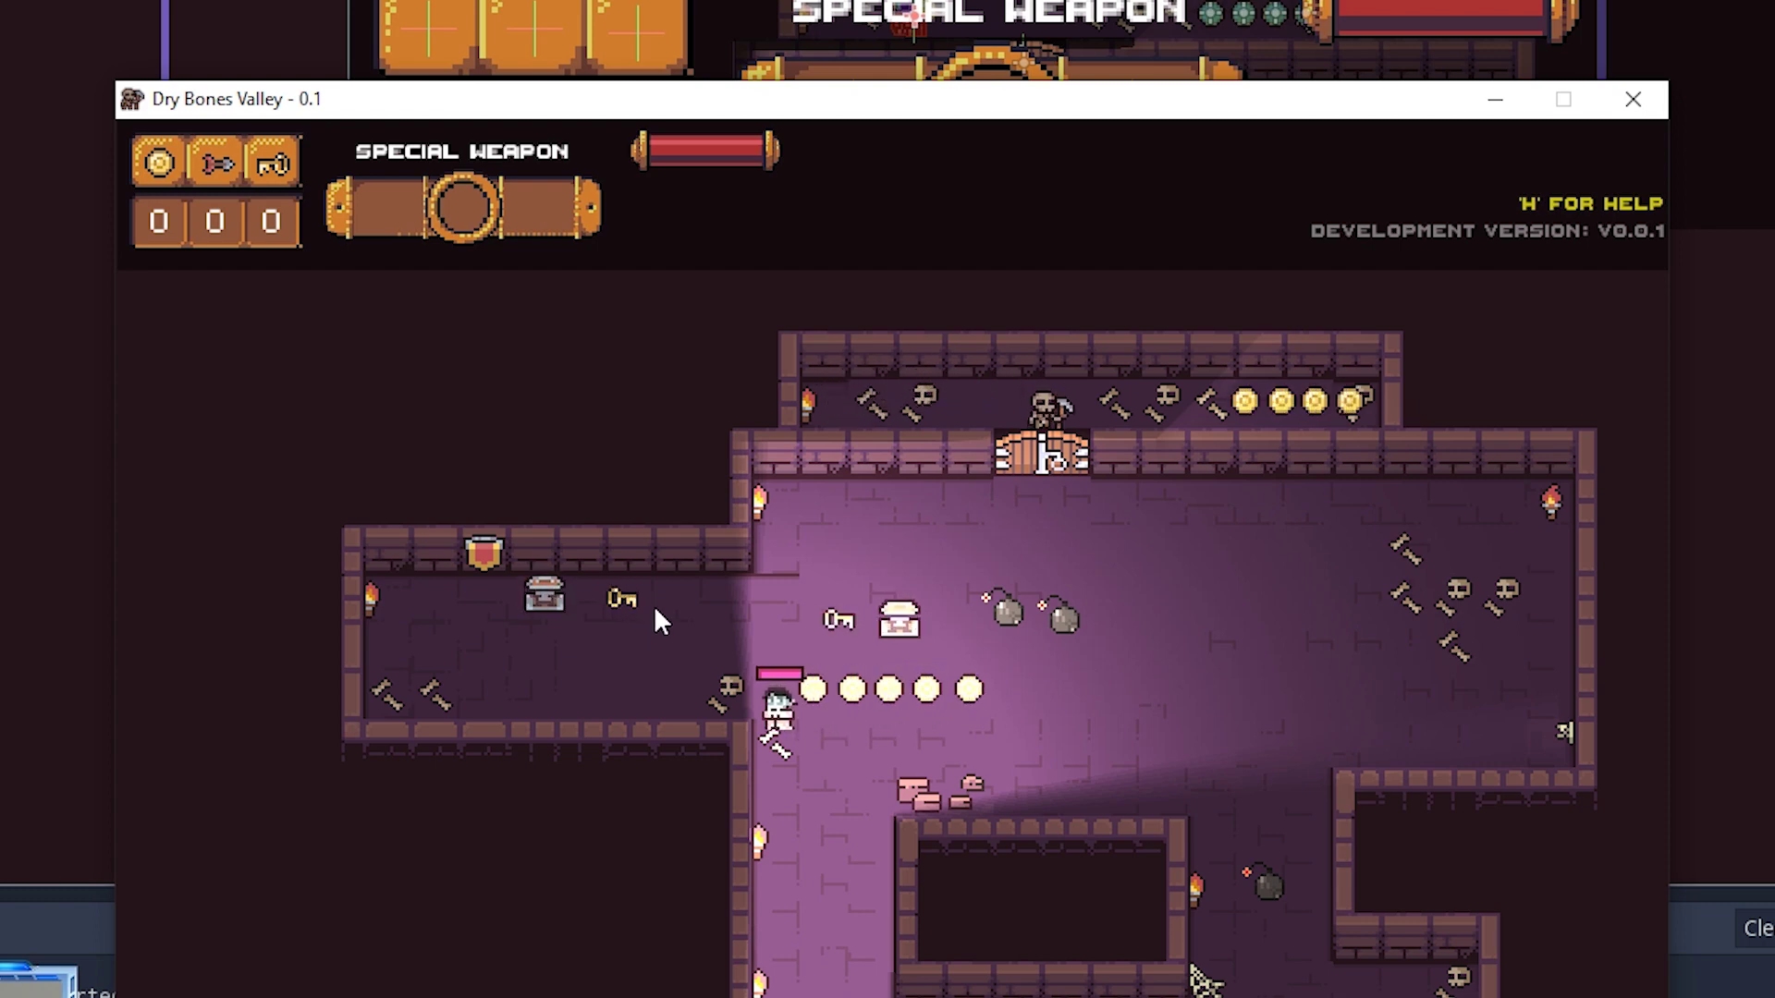
pyautogui.press('Left')
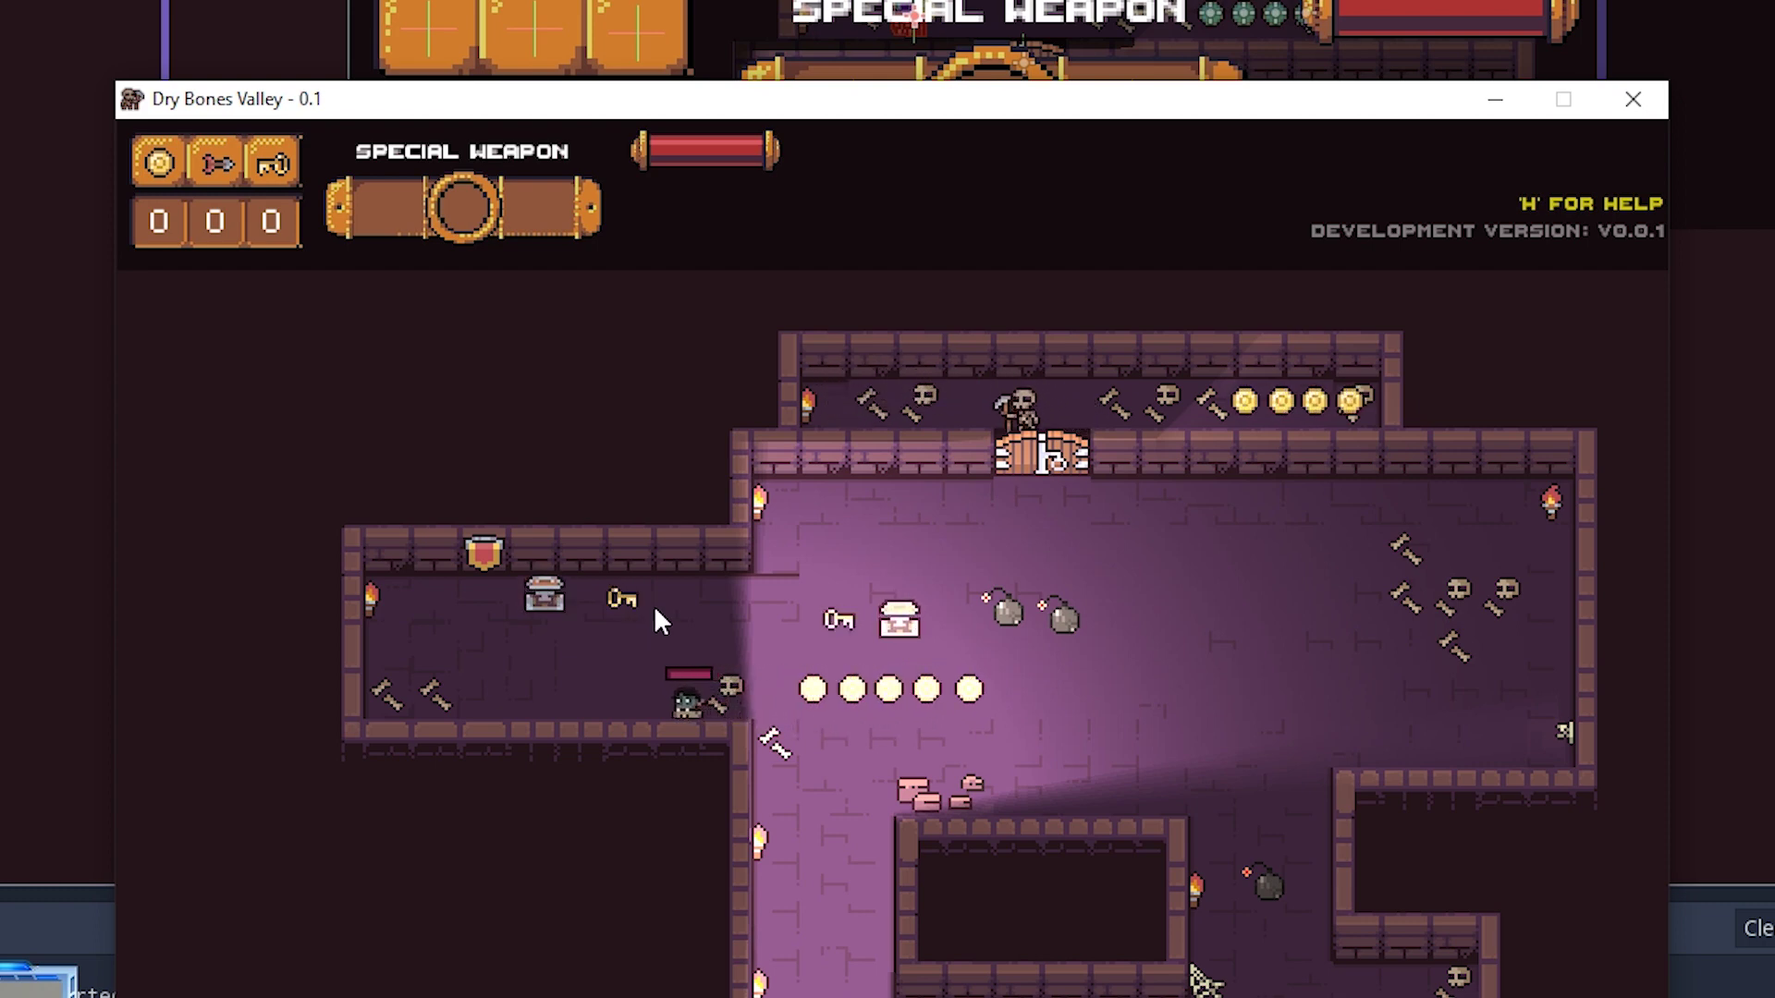
pyautogui.press('Left')
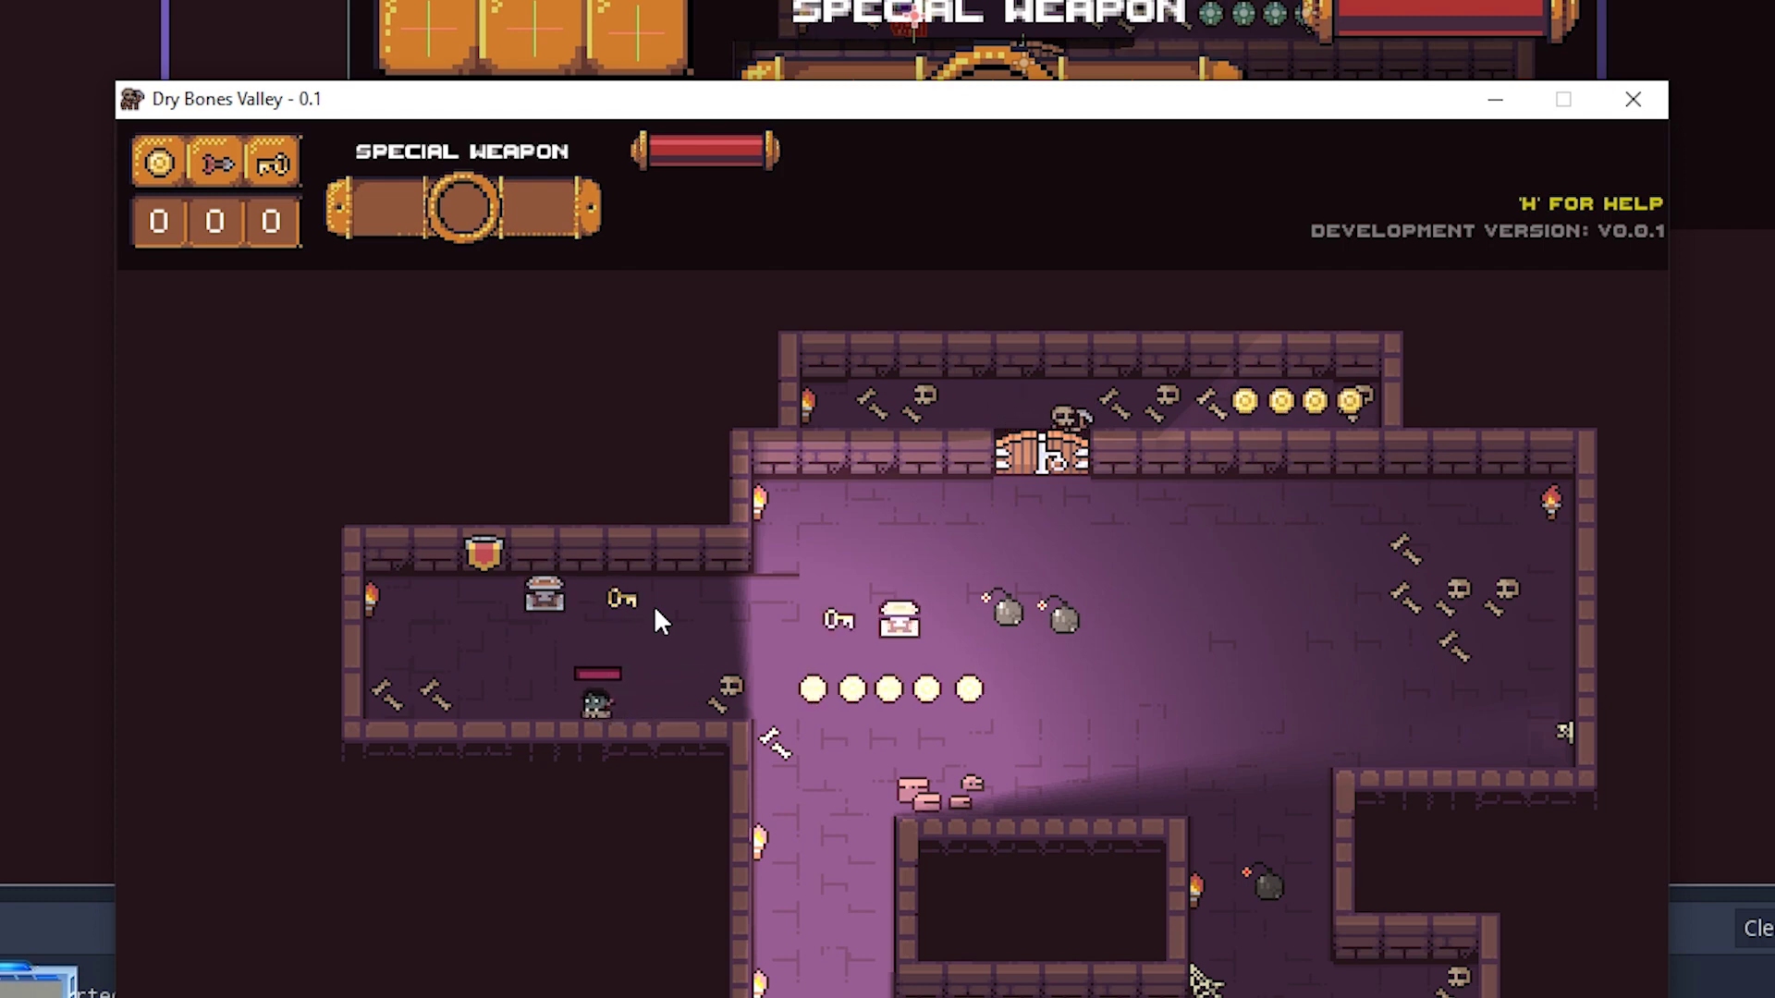
pyautogui.press('Left')
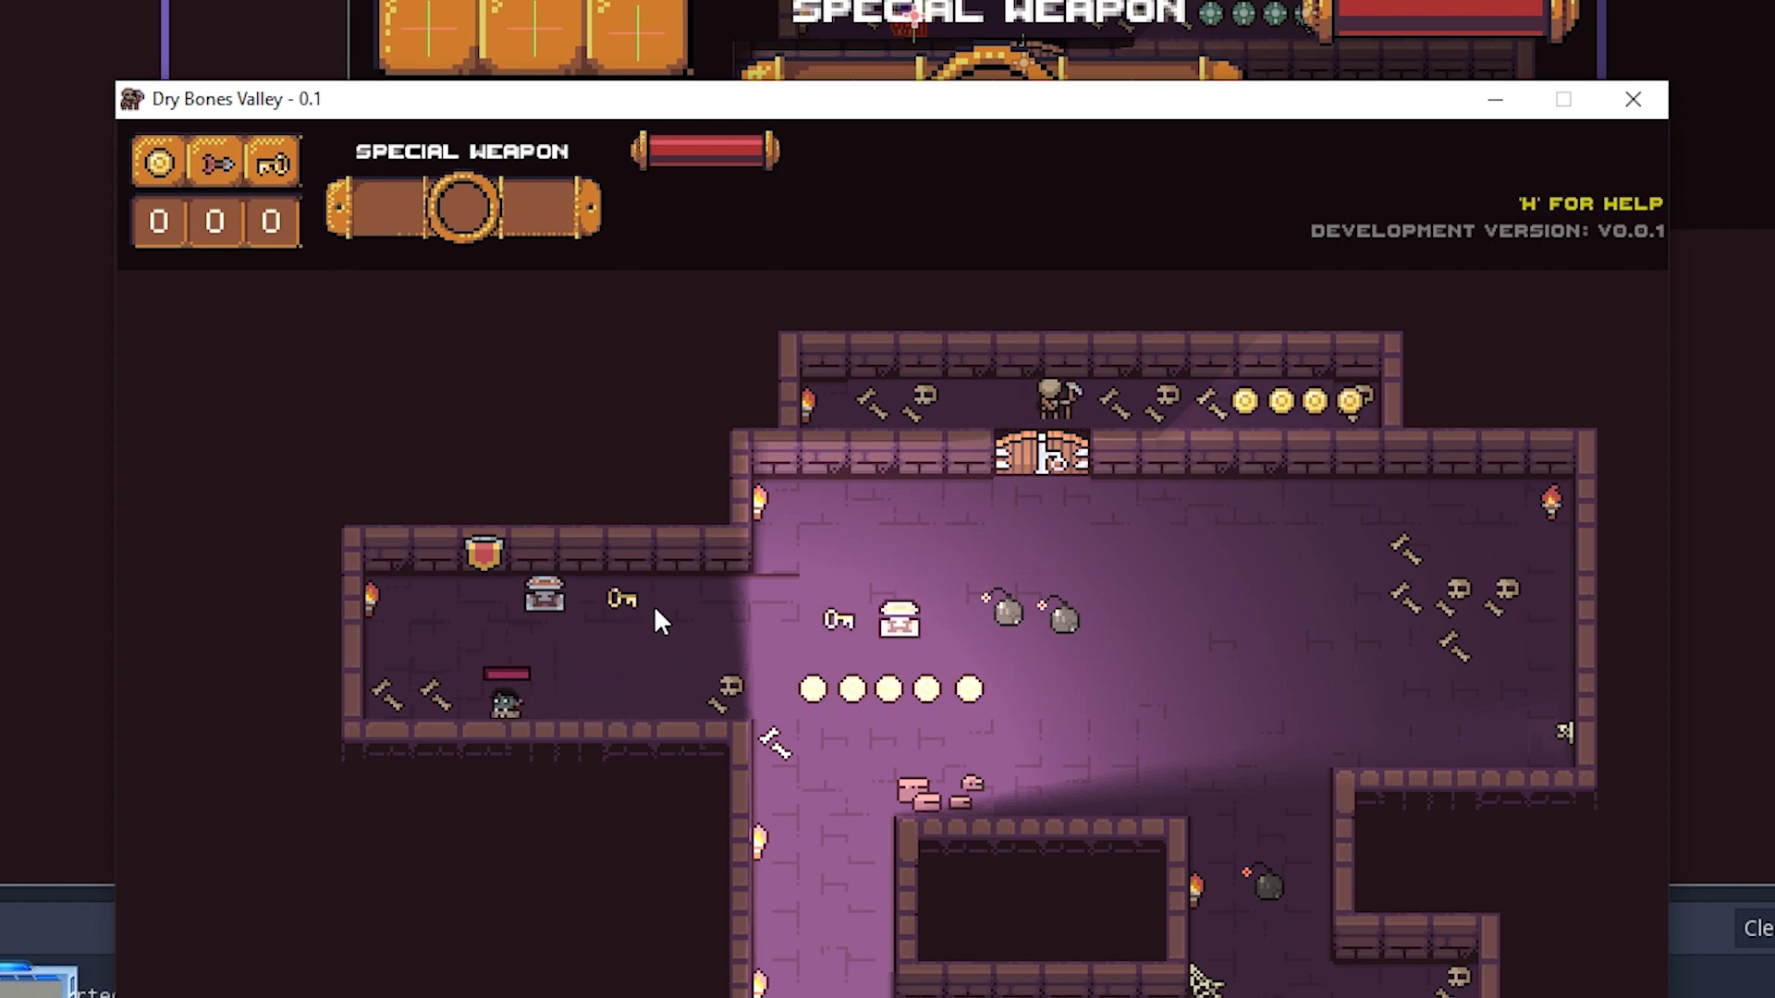
pyautogui.press('Left')
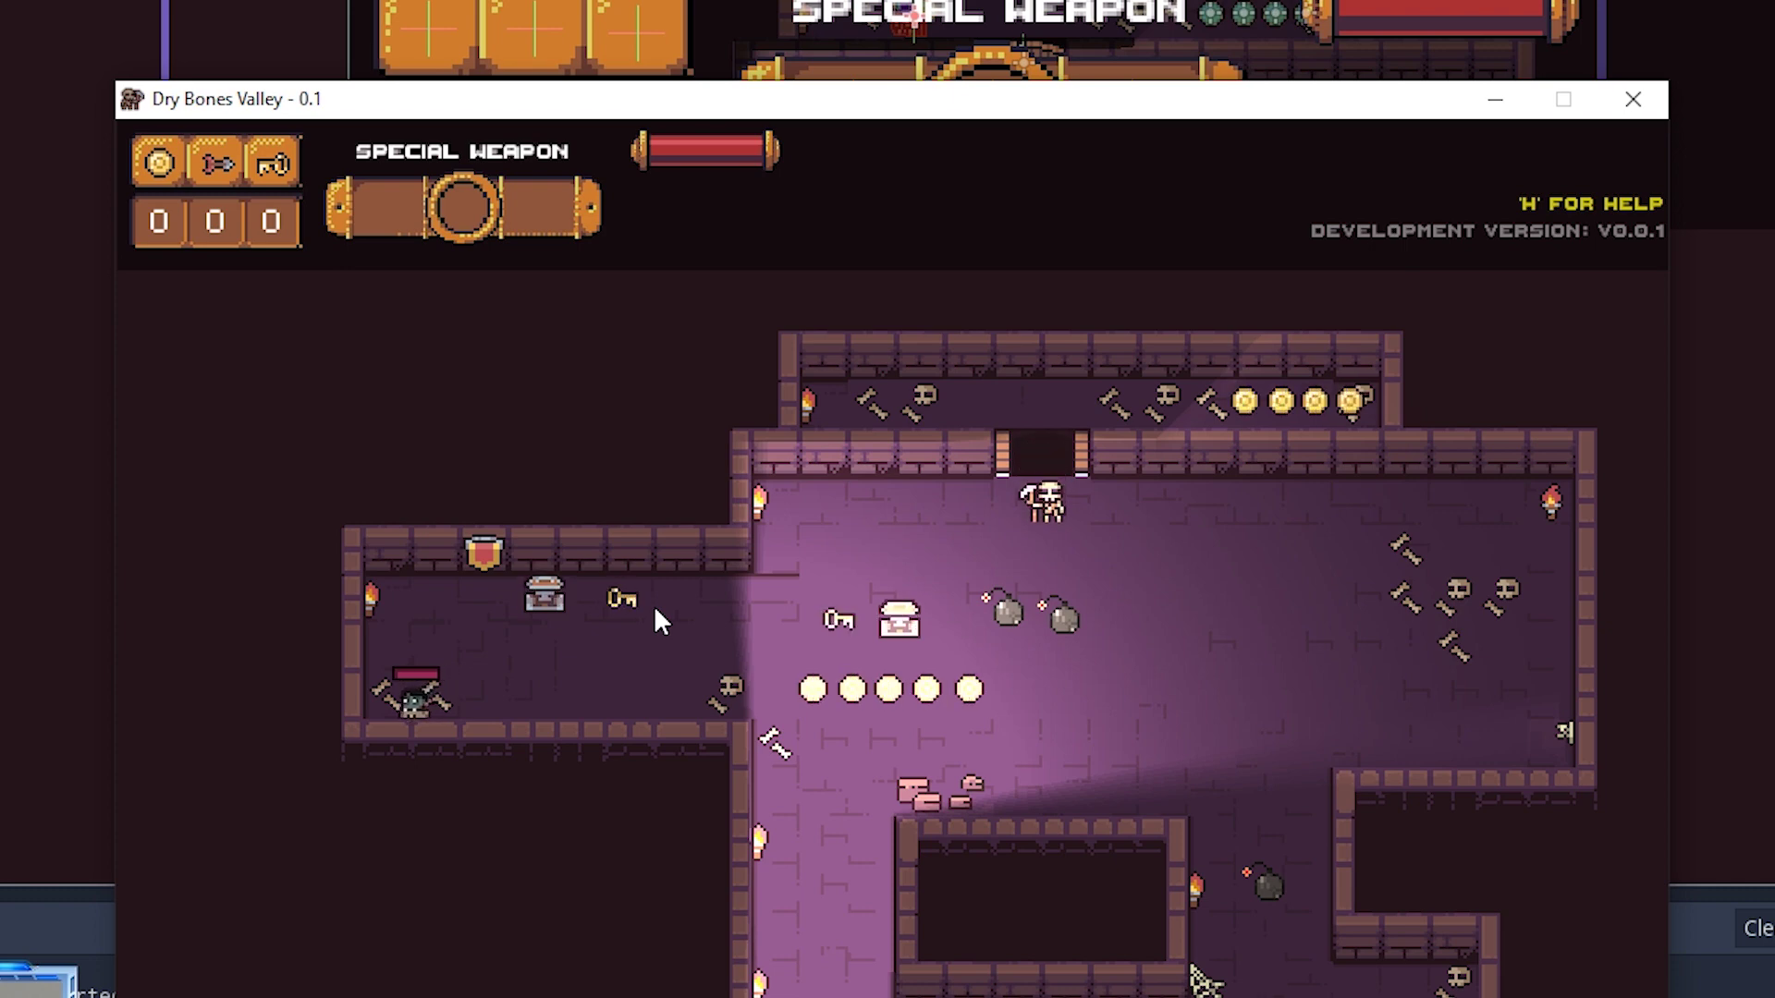
# Step: Walk the player back right through the doorway and across the lit room to its right wall
pyautogui.press('Right')
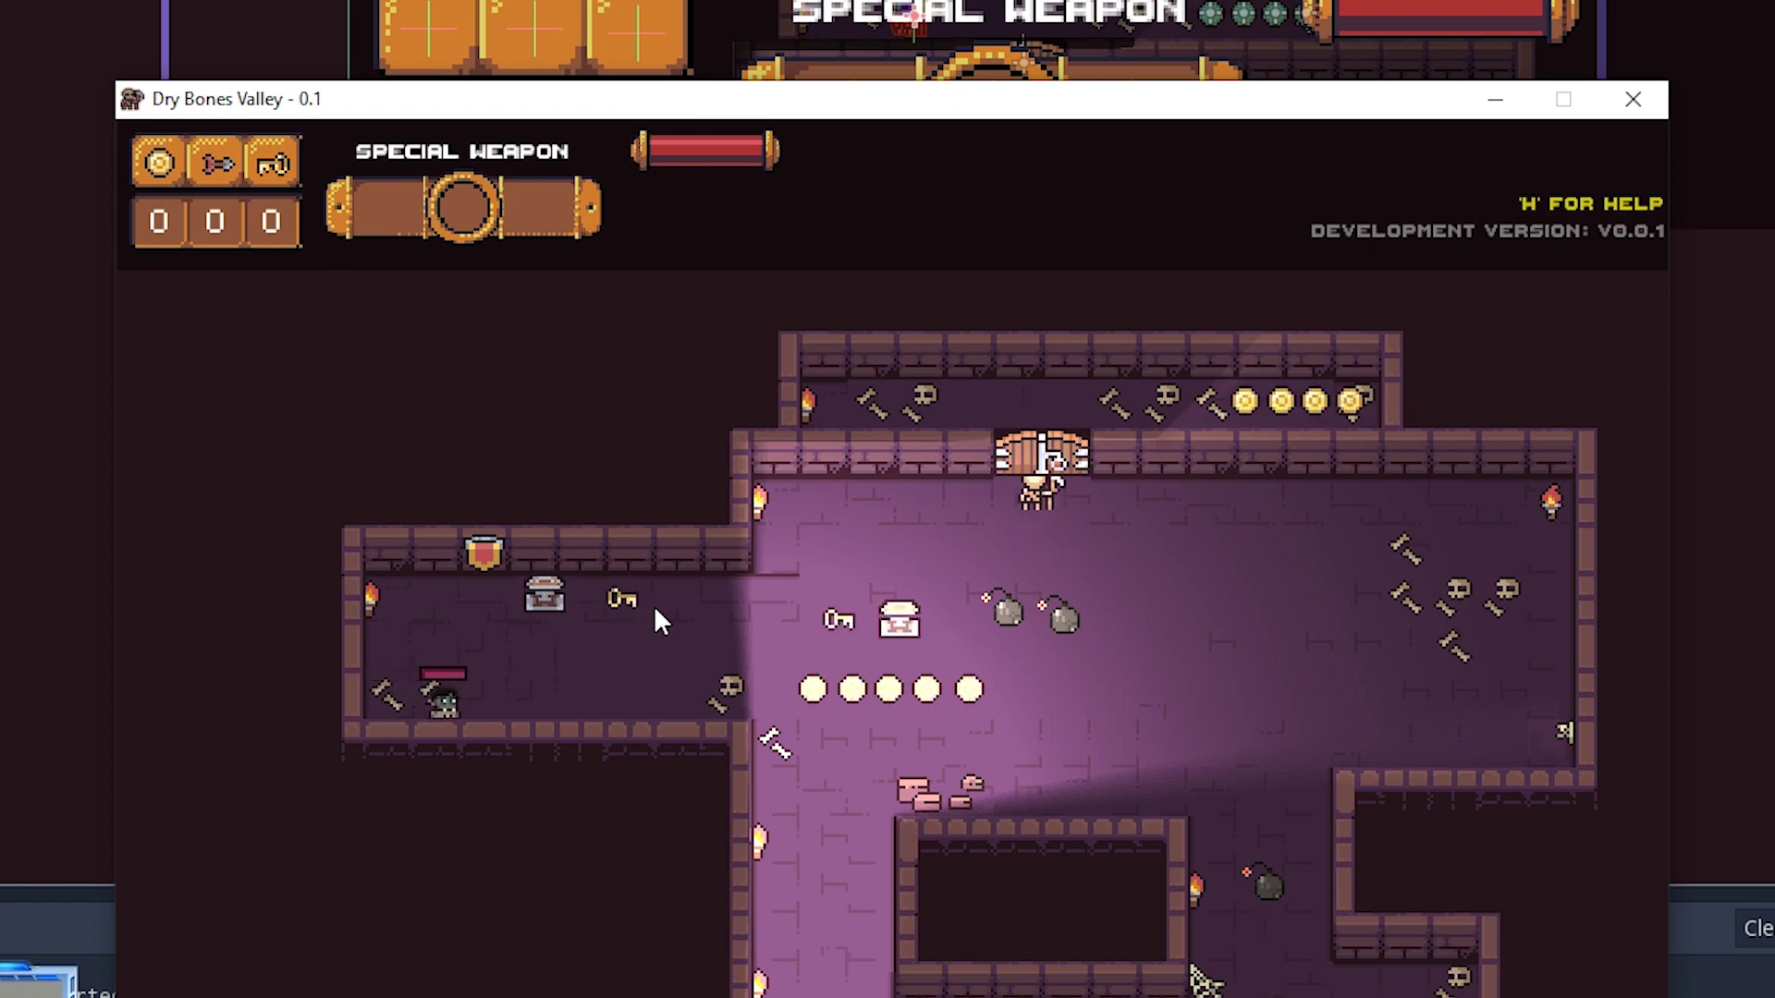
pyautogui.press('Right')
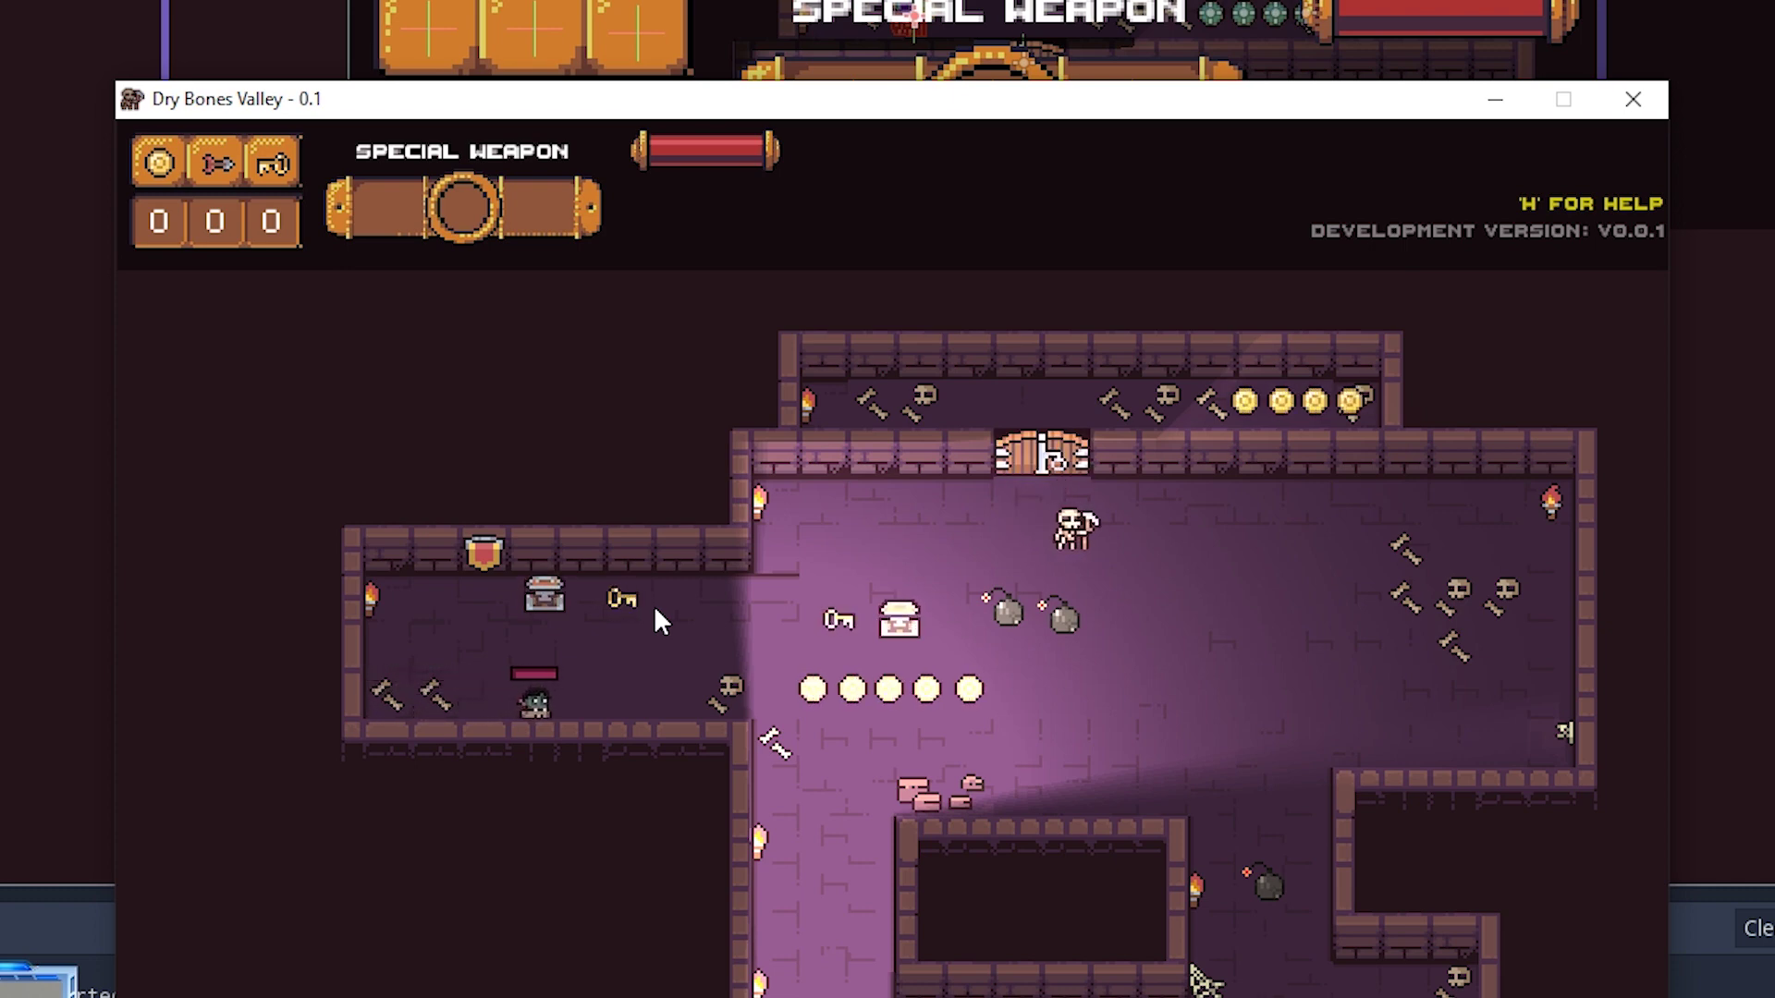
pyautogui.press('Right')
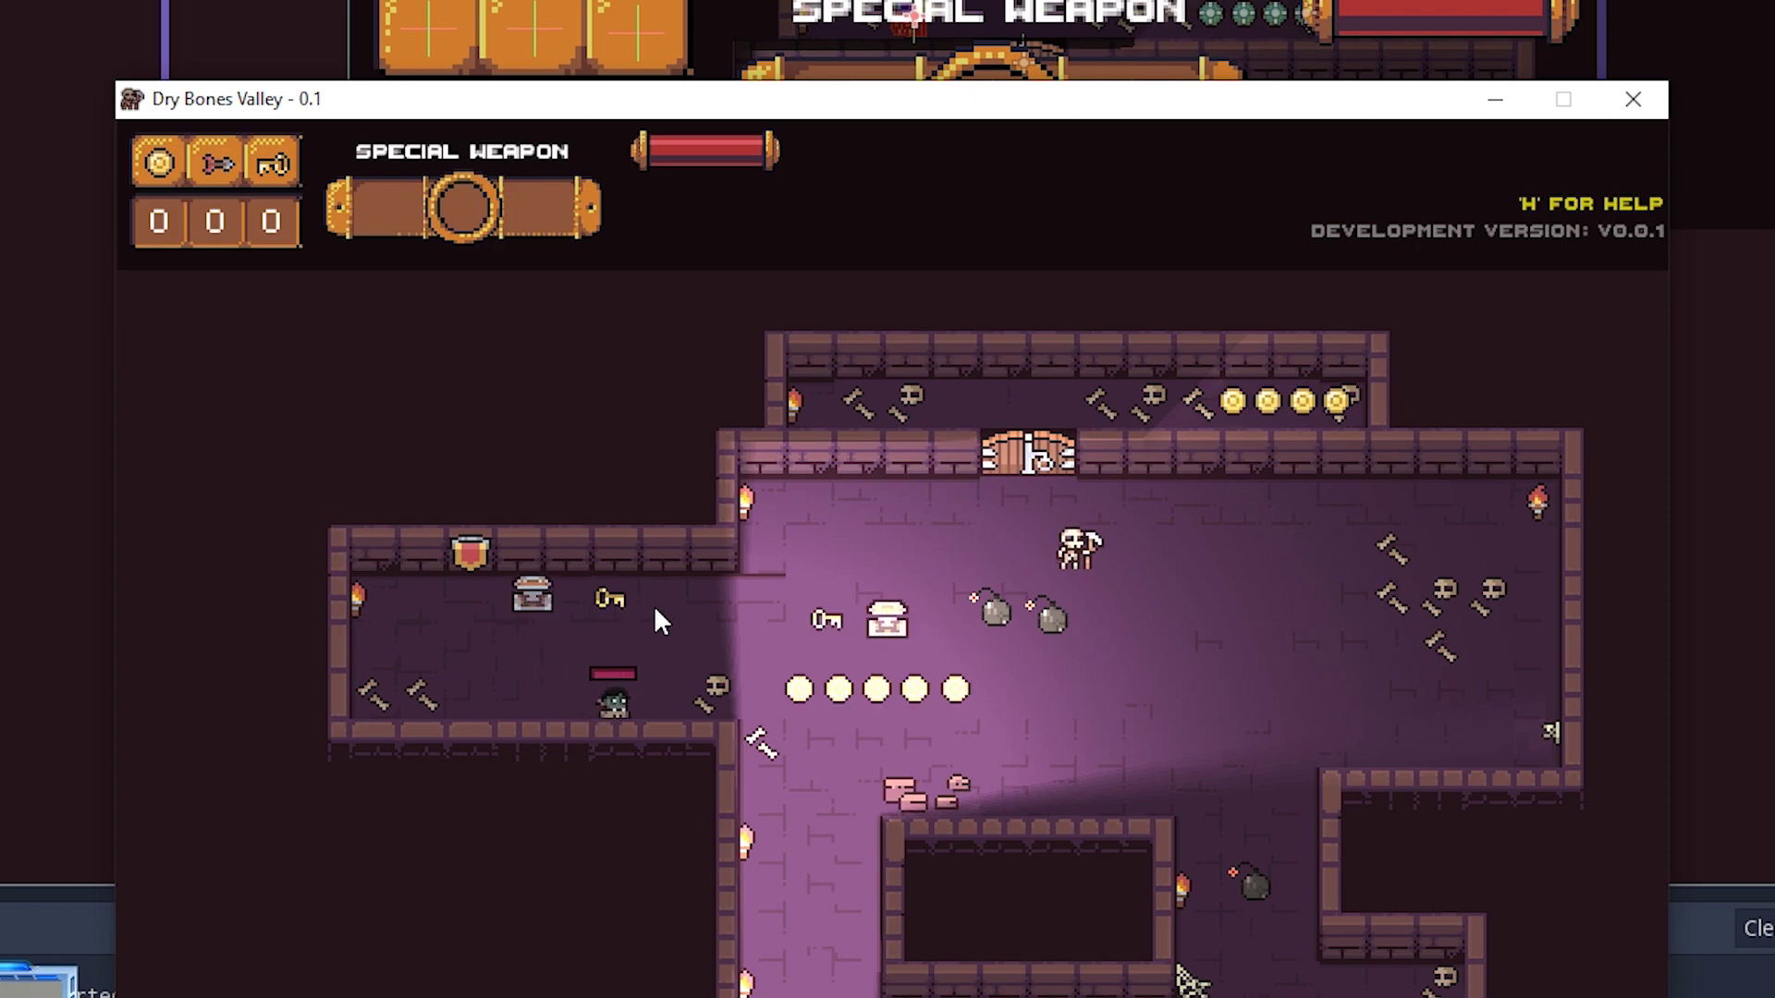
pyautogui.press('Right')
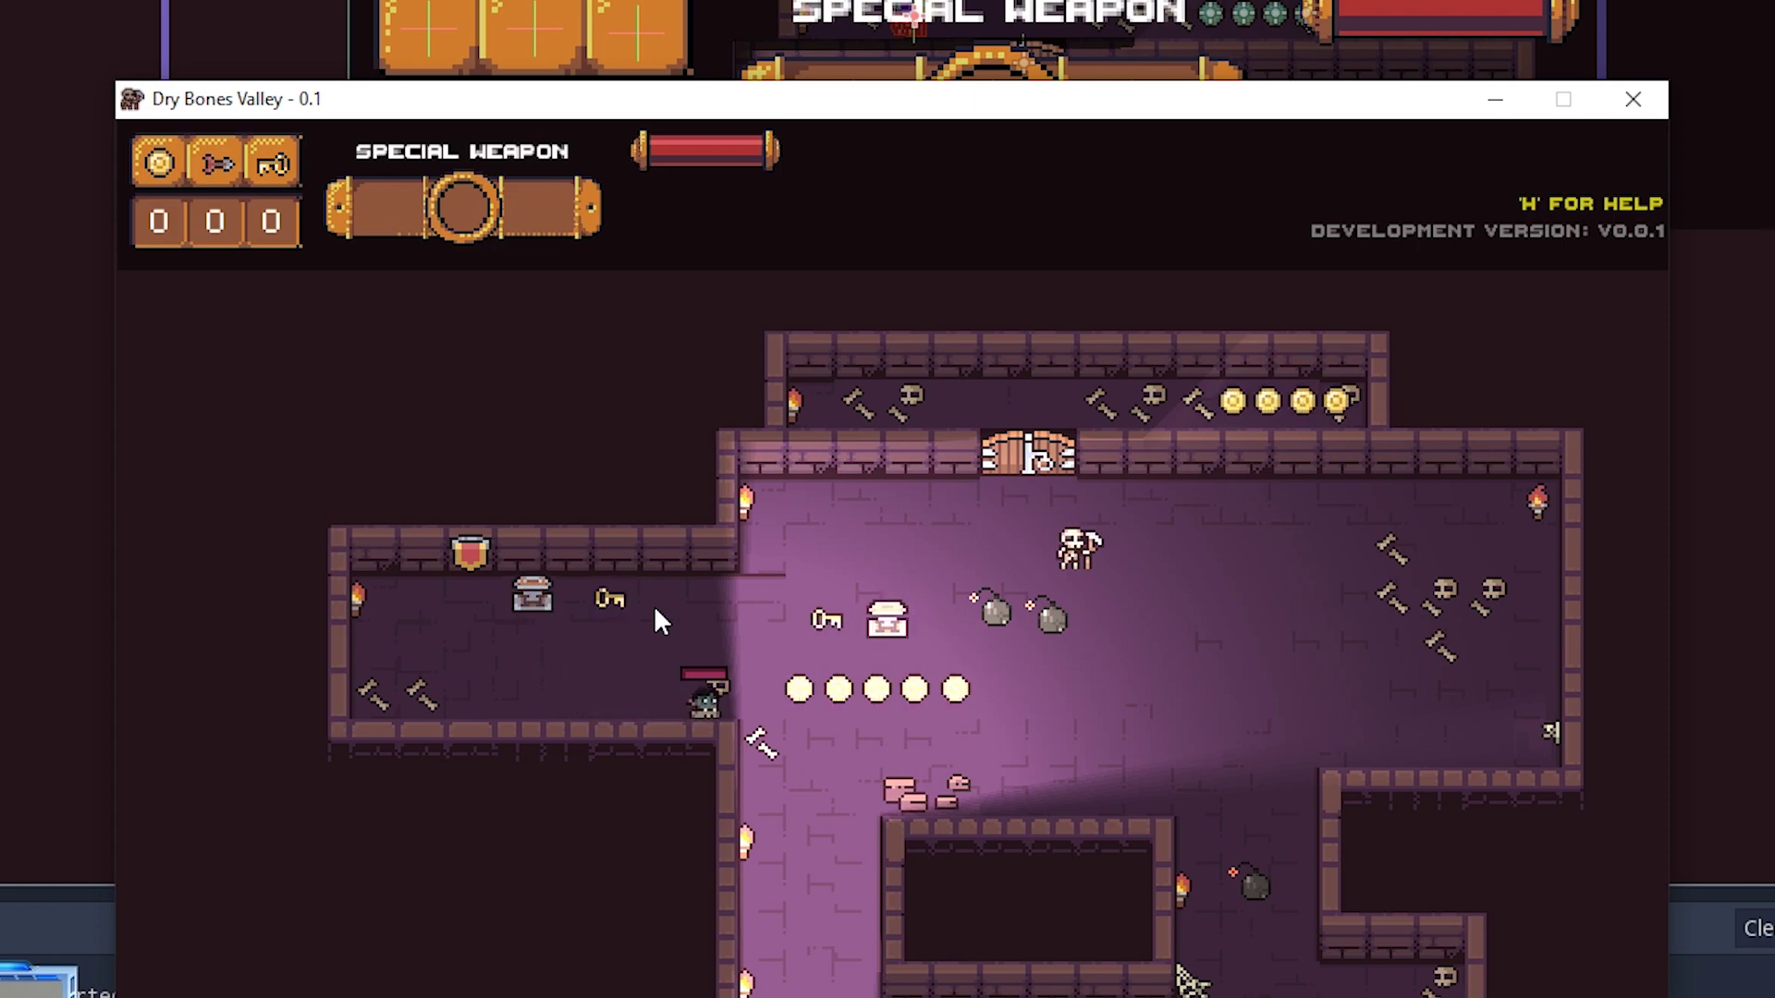
pyautogui.press('Right')
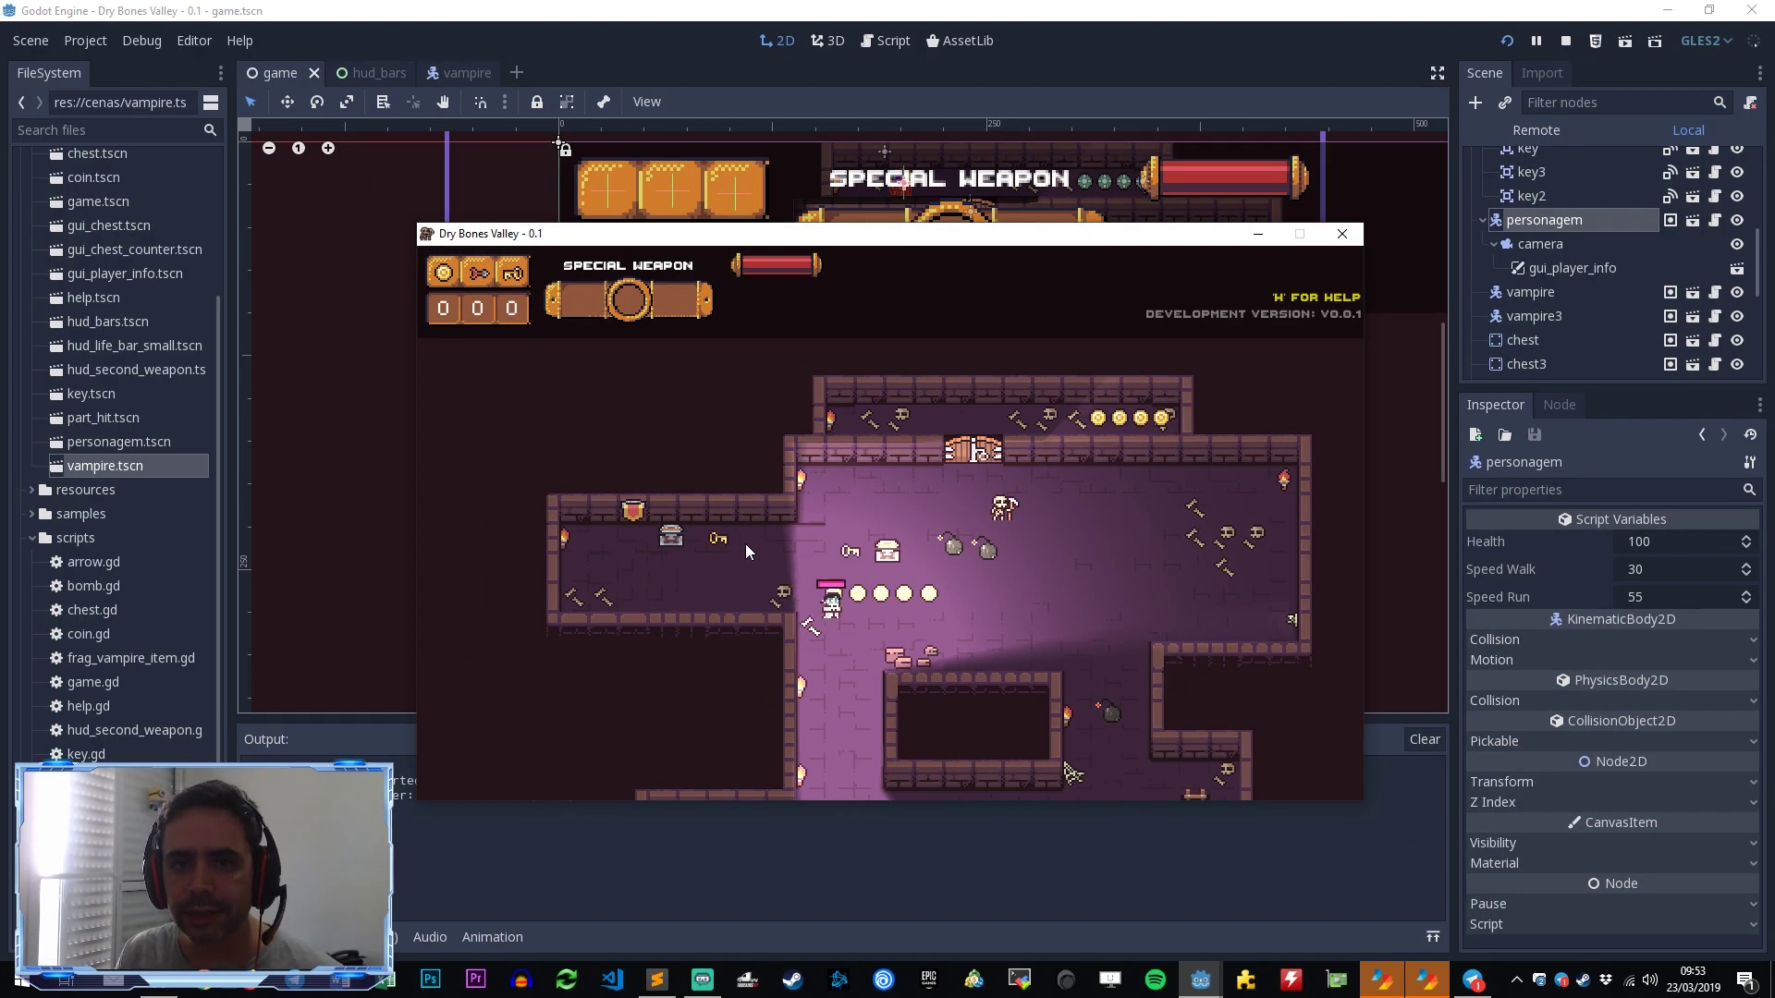
pyautogui.press('Right')
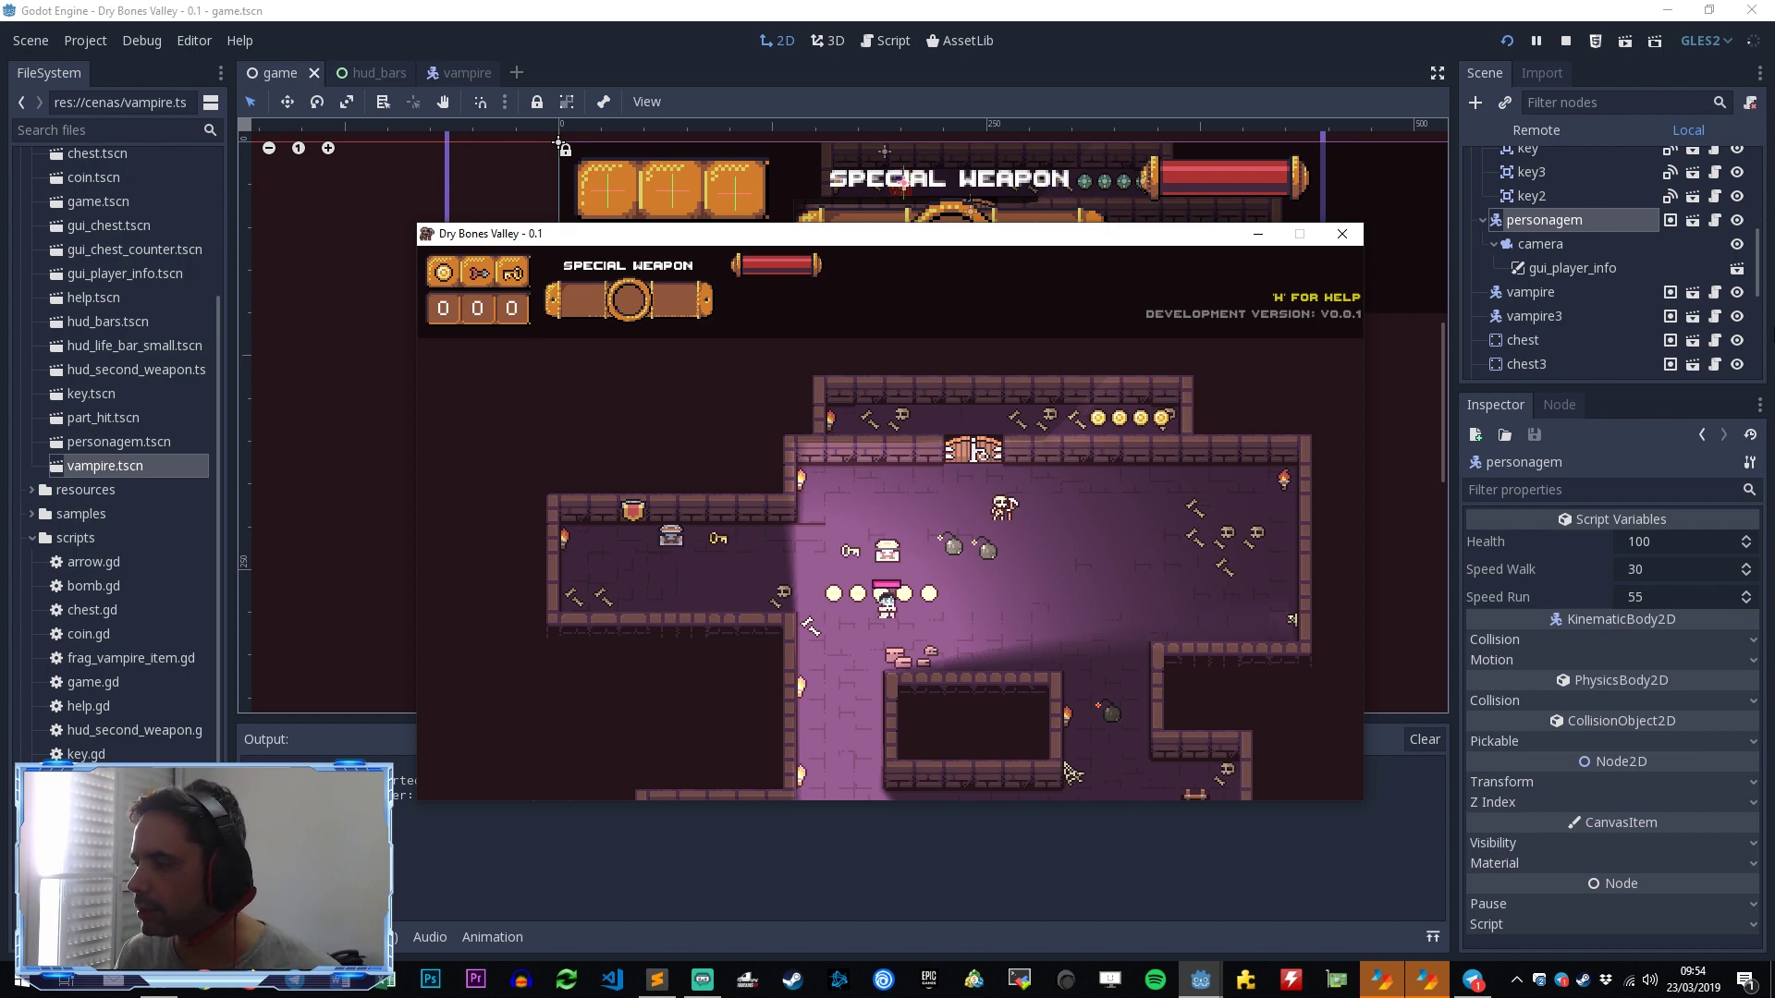
pyautogui.press('Right')
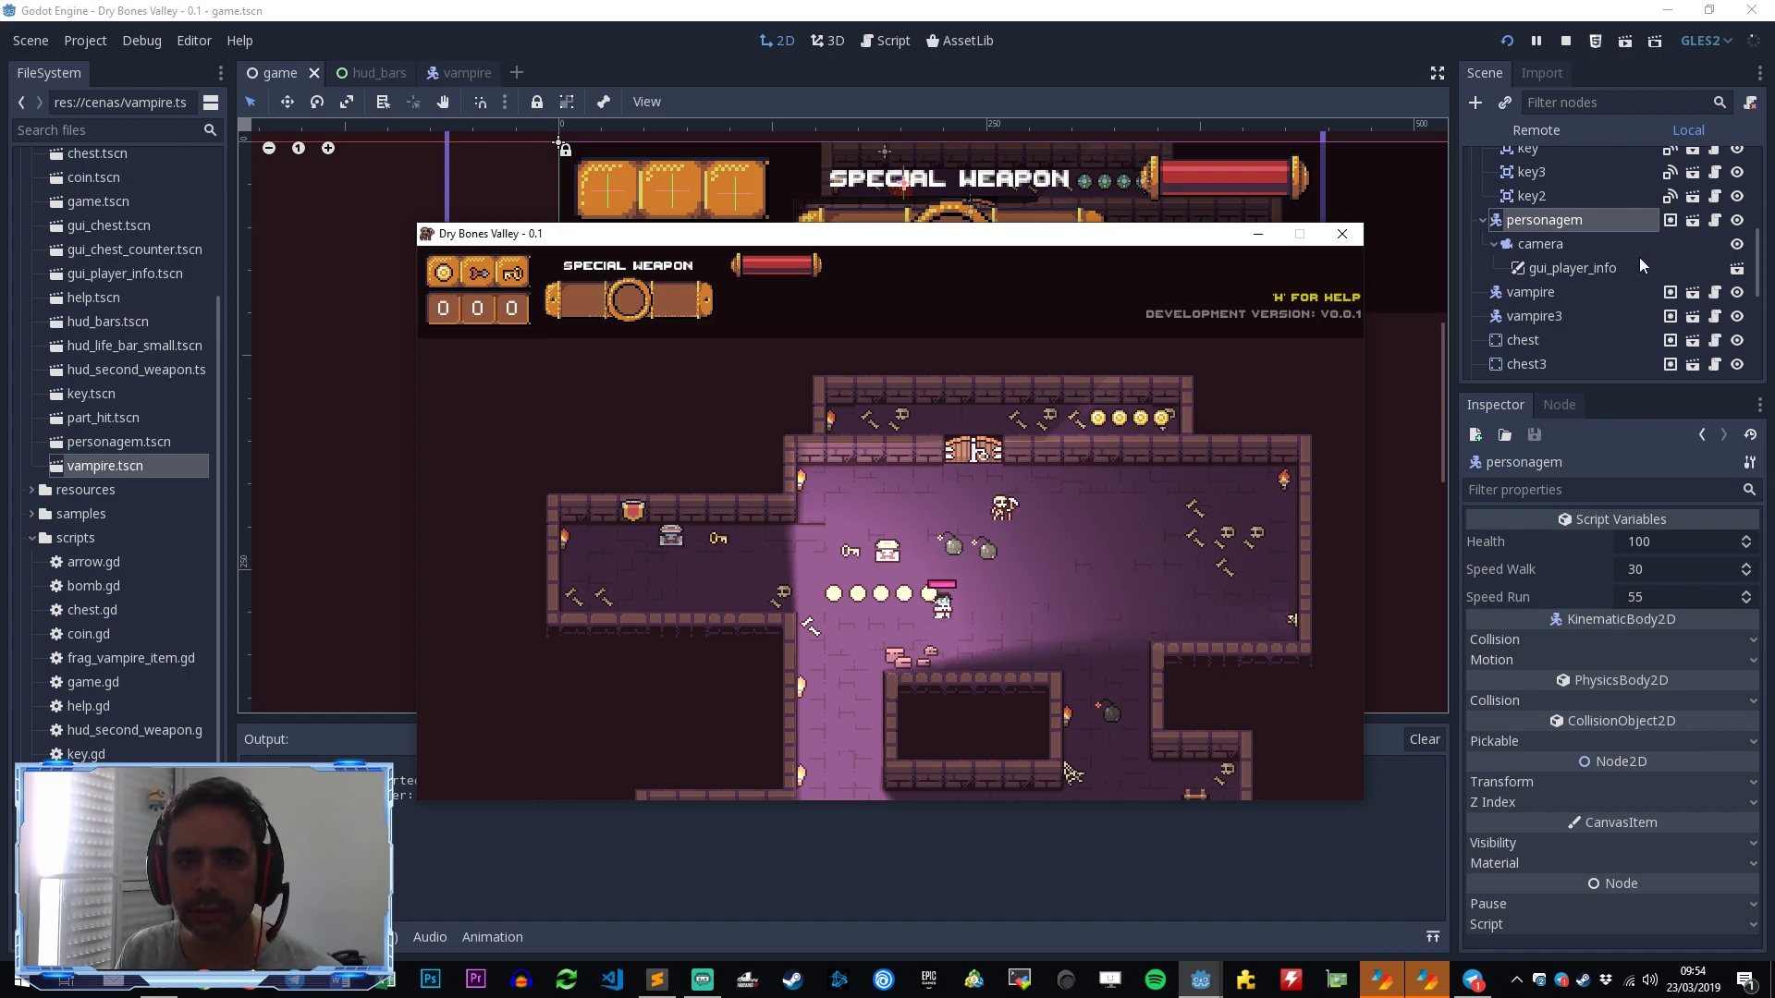
pyautogui.press('Right')
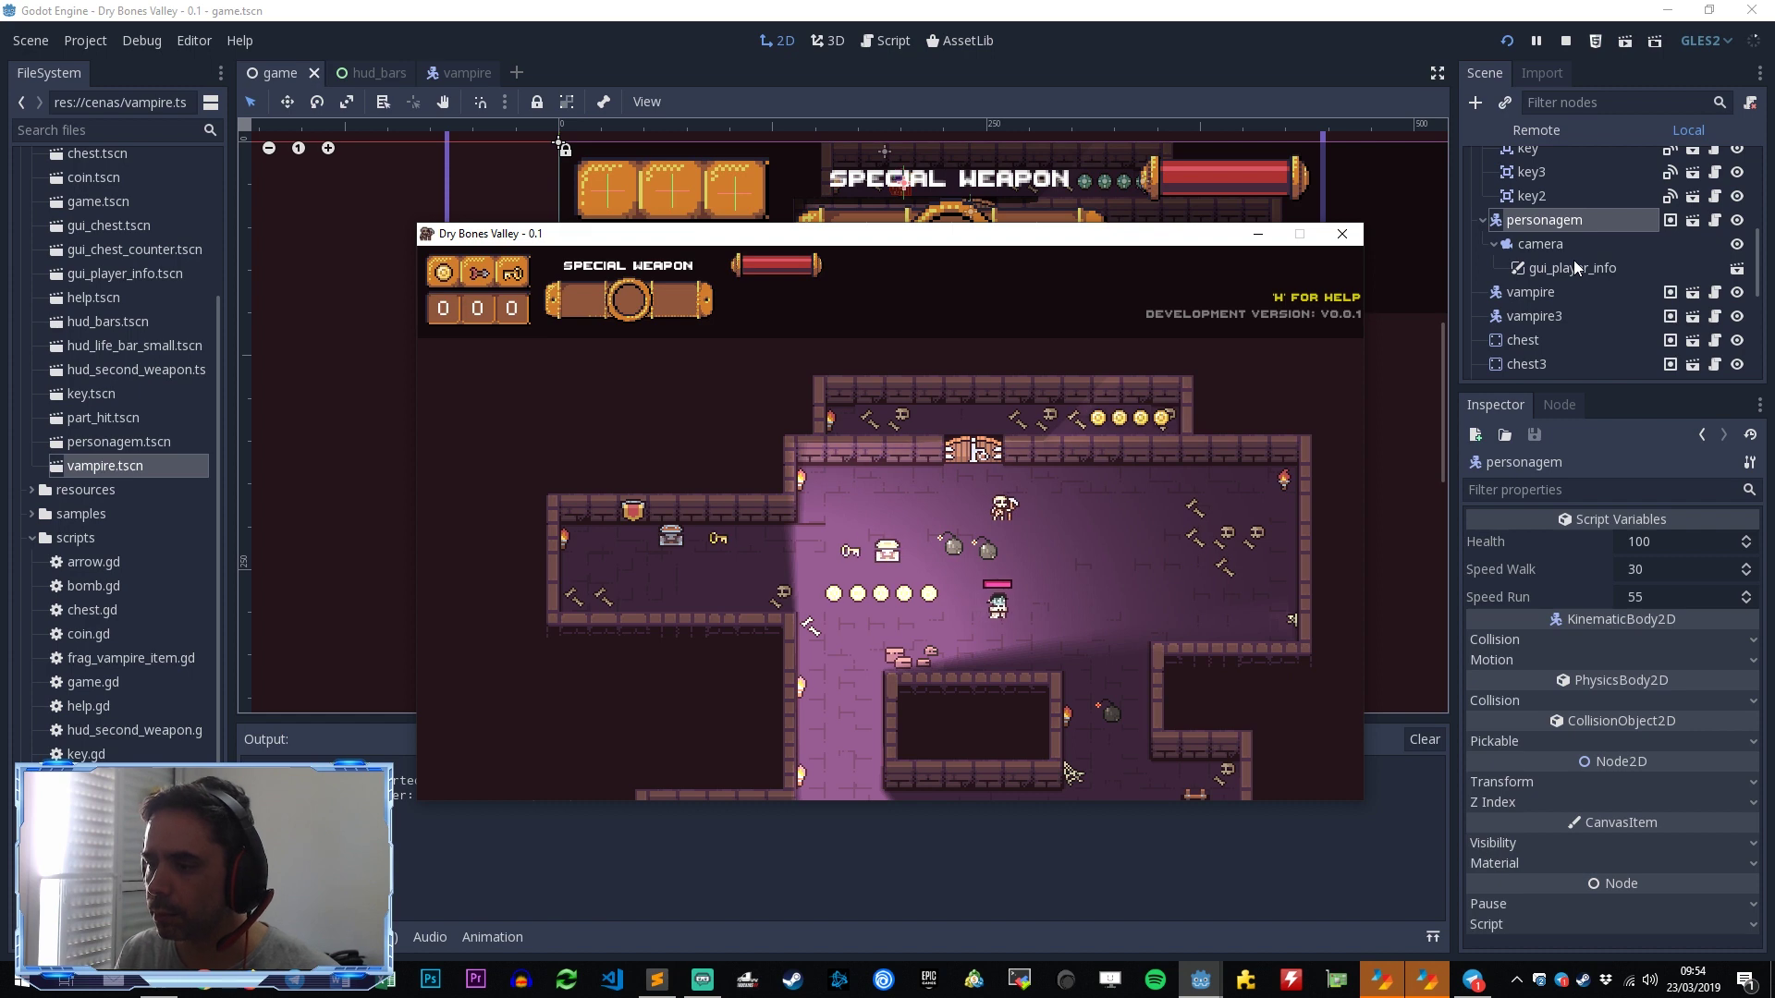
pyautogui.press('Right')
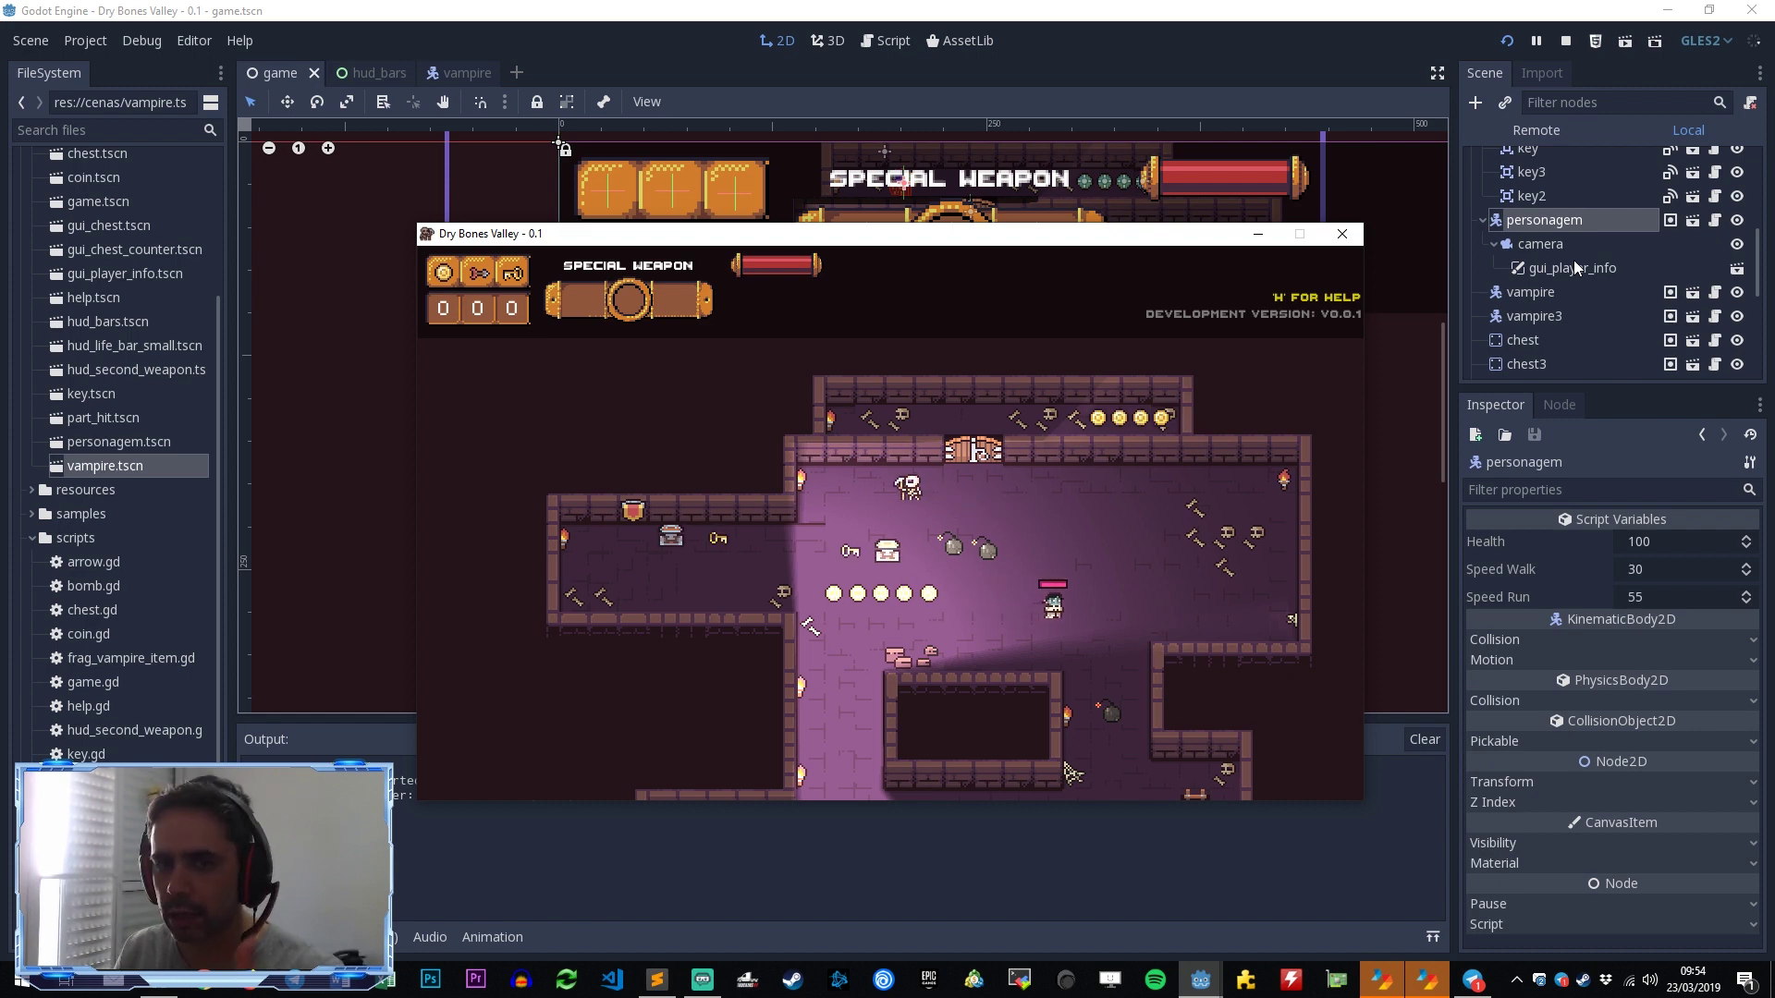
pyautogui.press('Right')
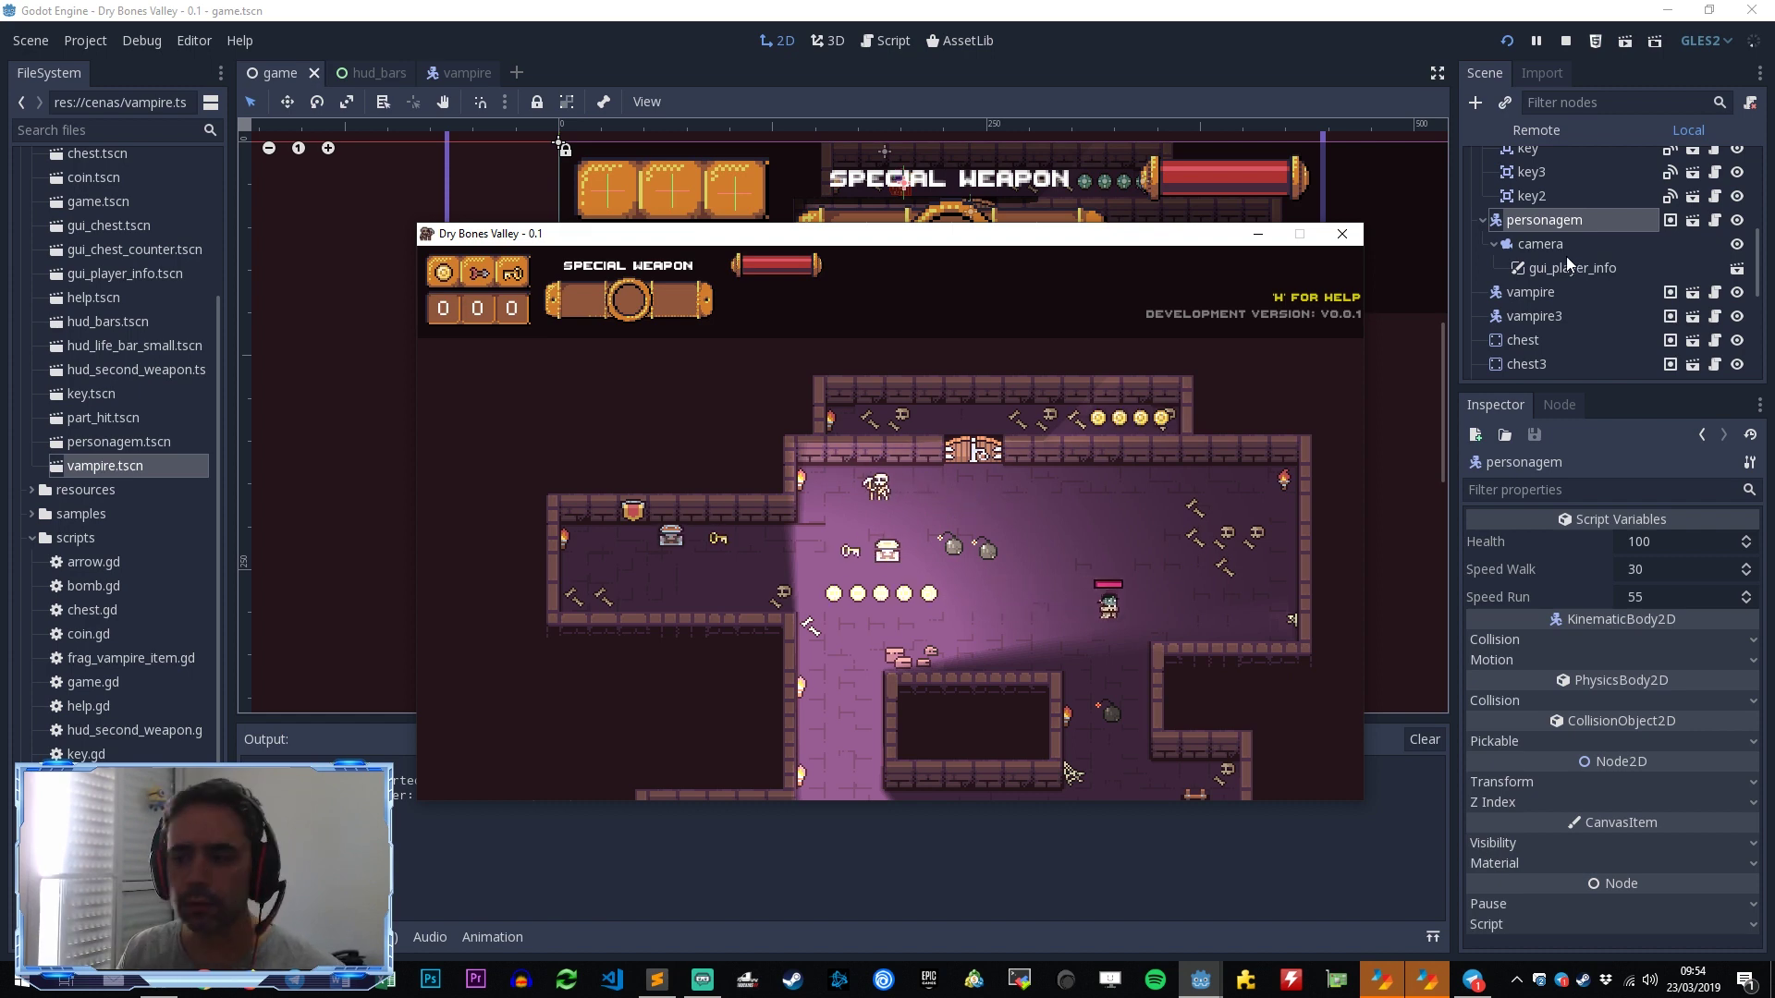
pyautogui.press('Right')
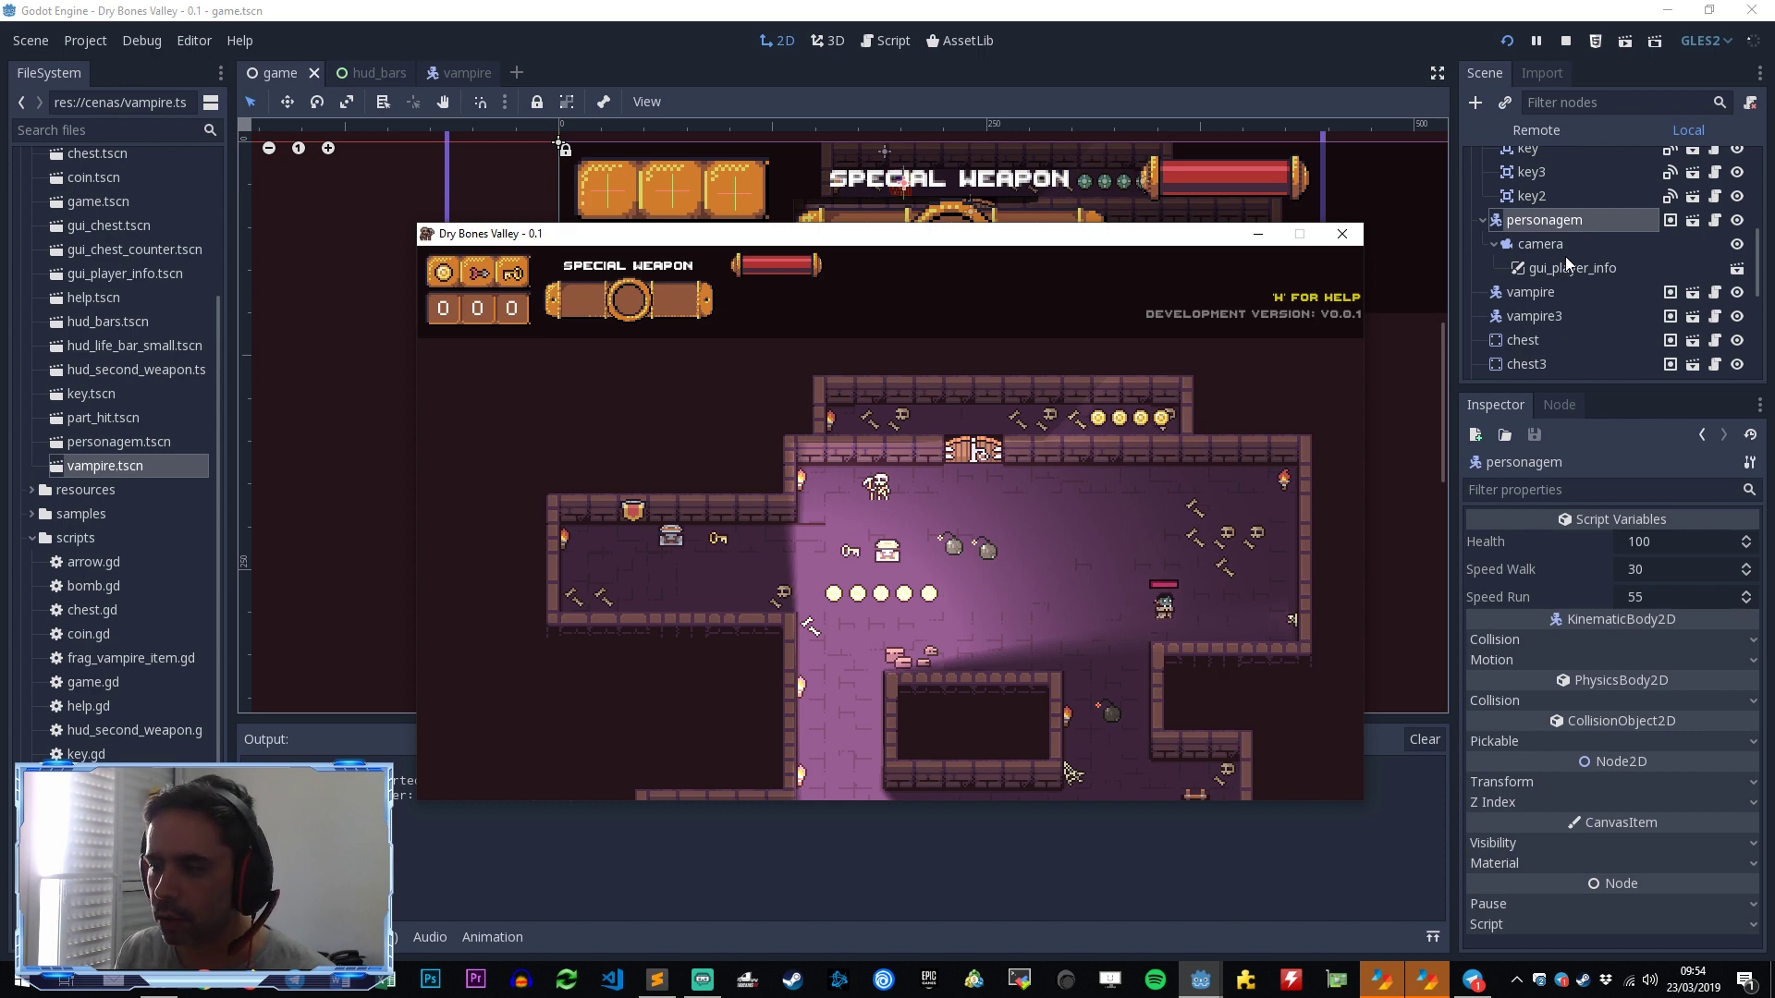
pyautogui.press('Right')
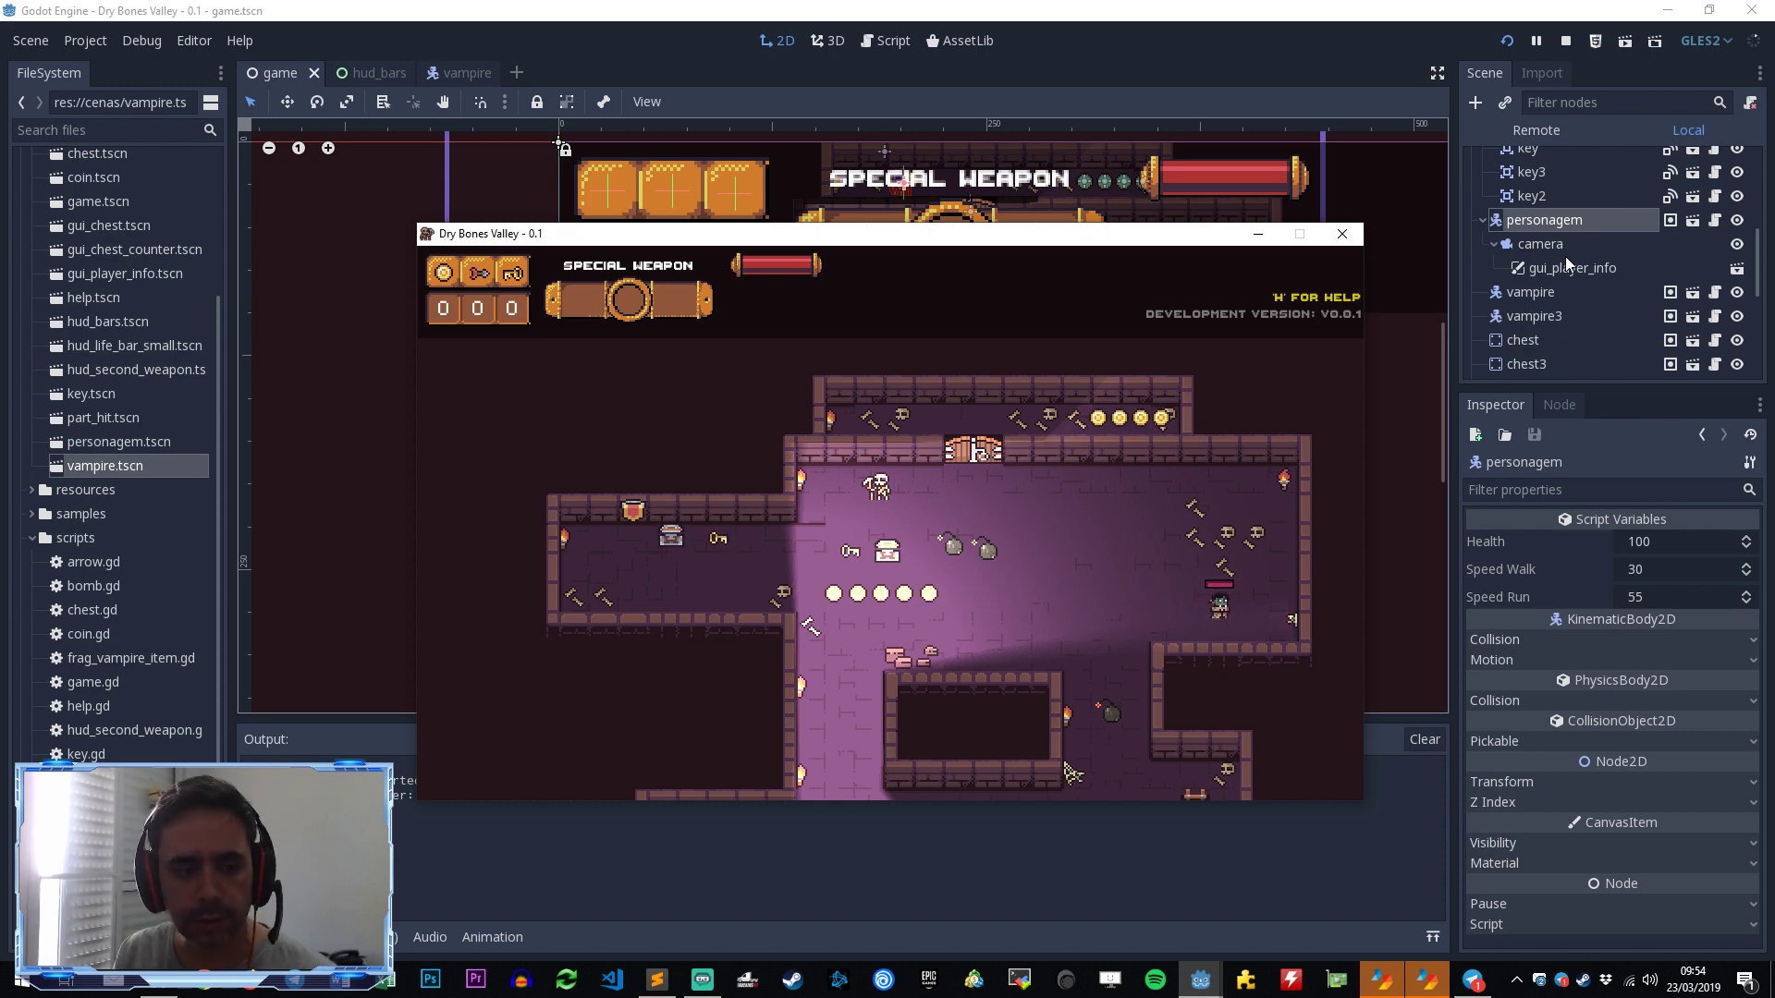
pyautogui.press('Right')
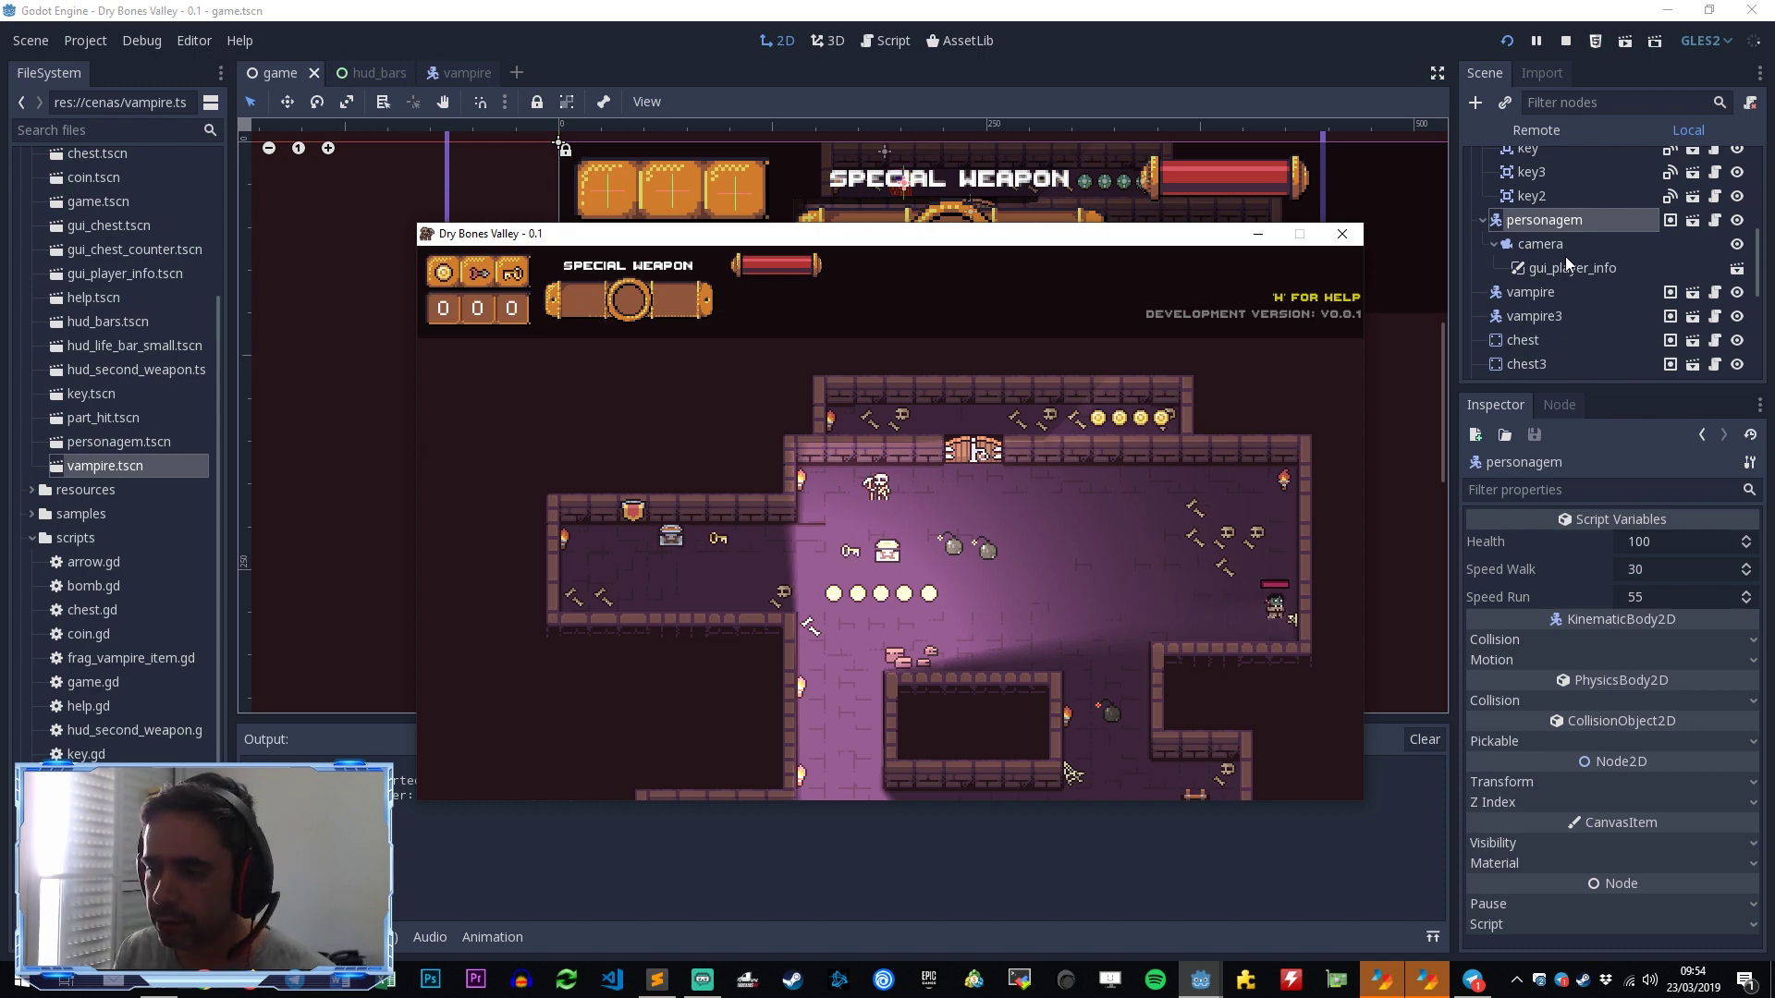
pyautogui.press('Left')
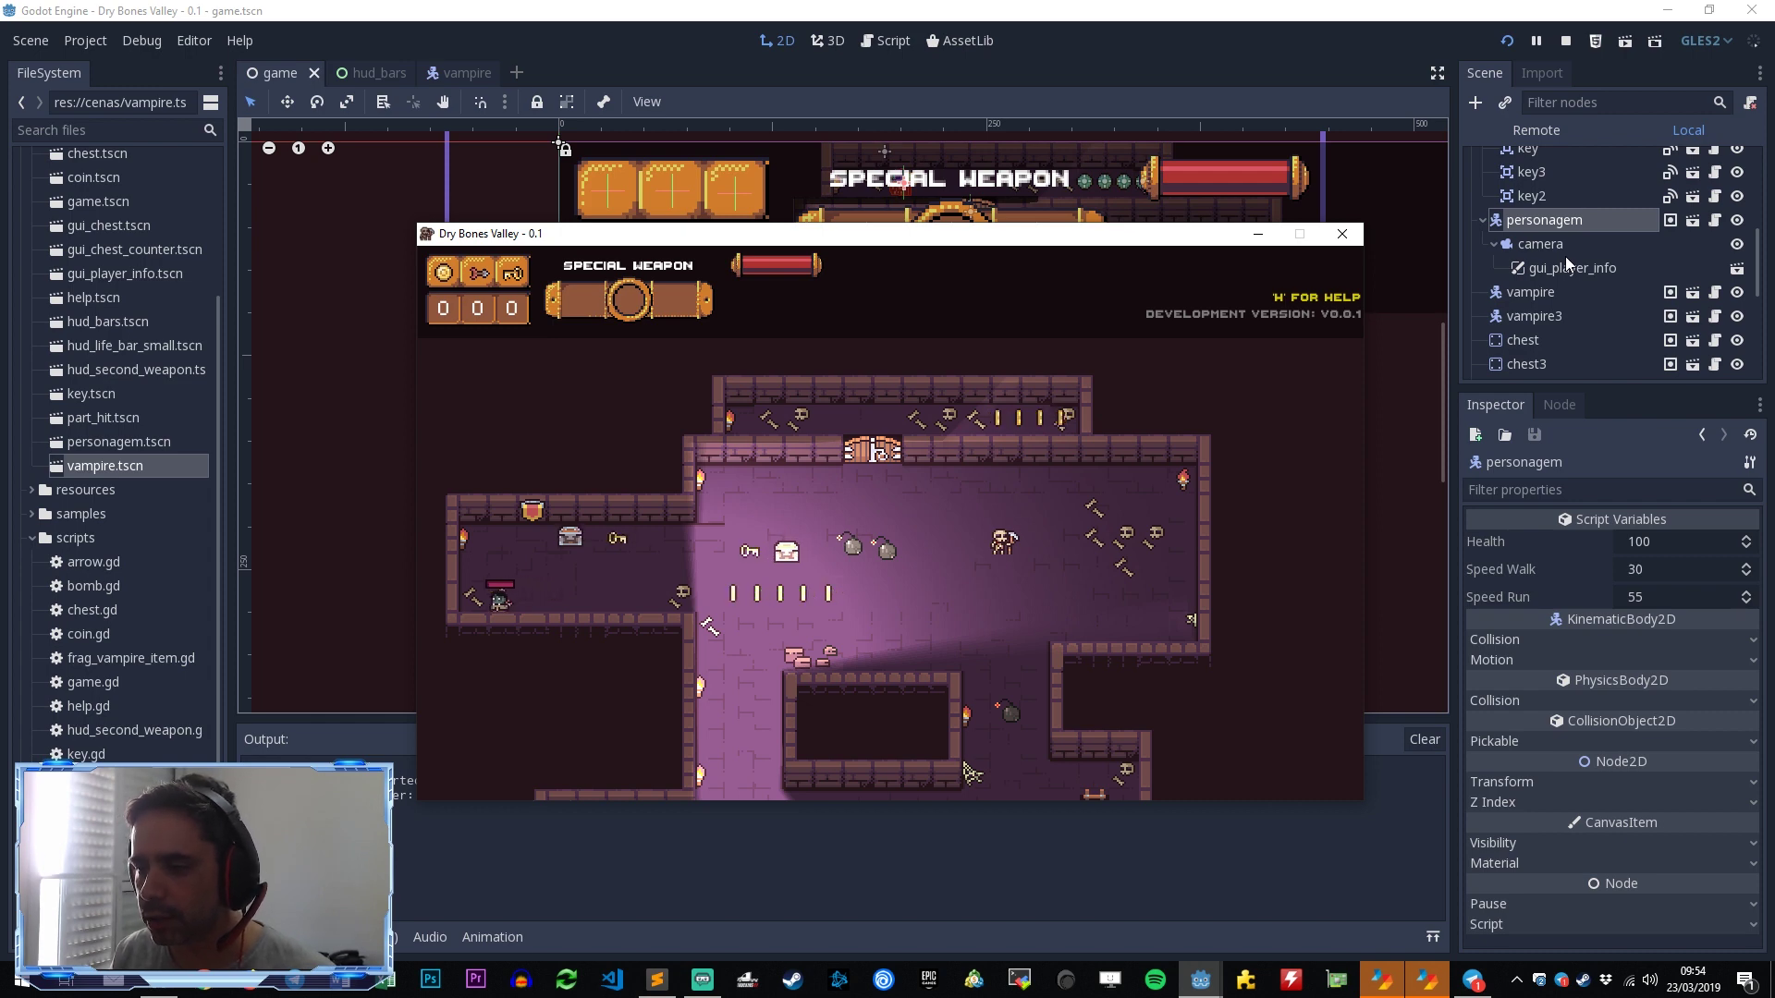
pyautogui.press('Right')
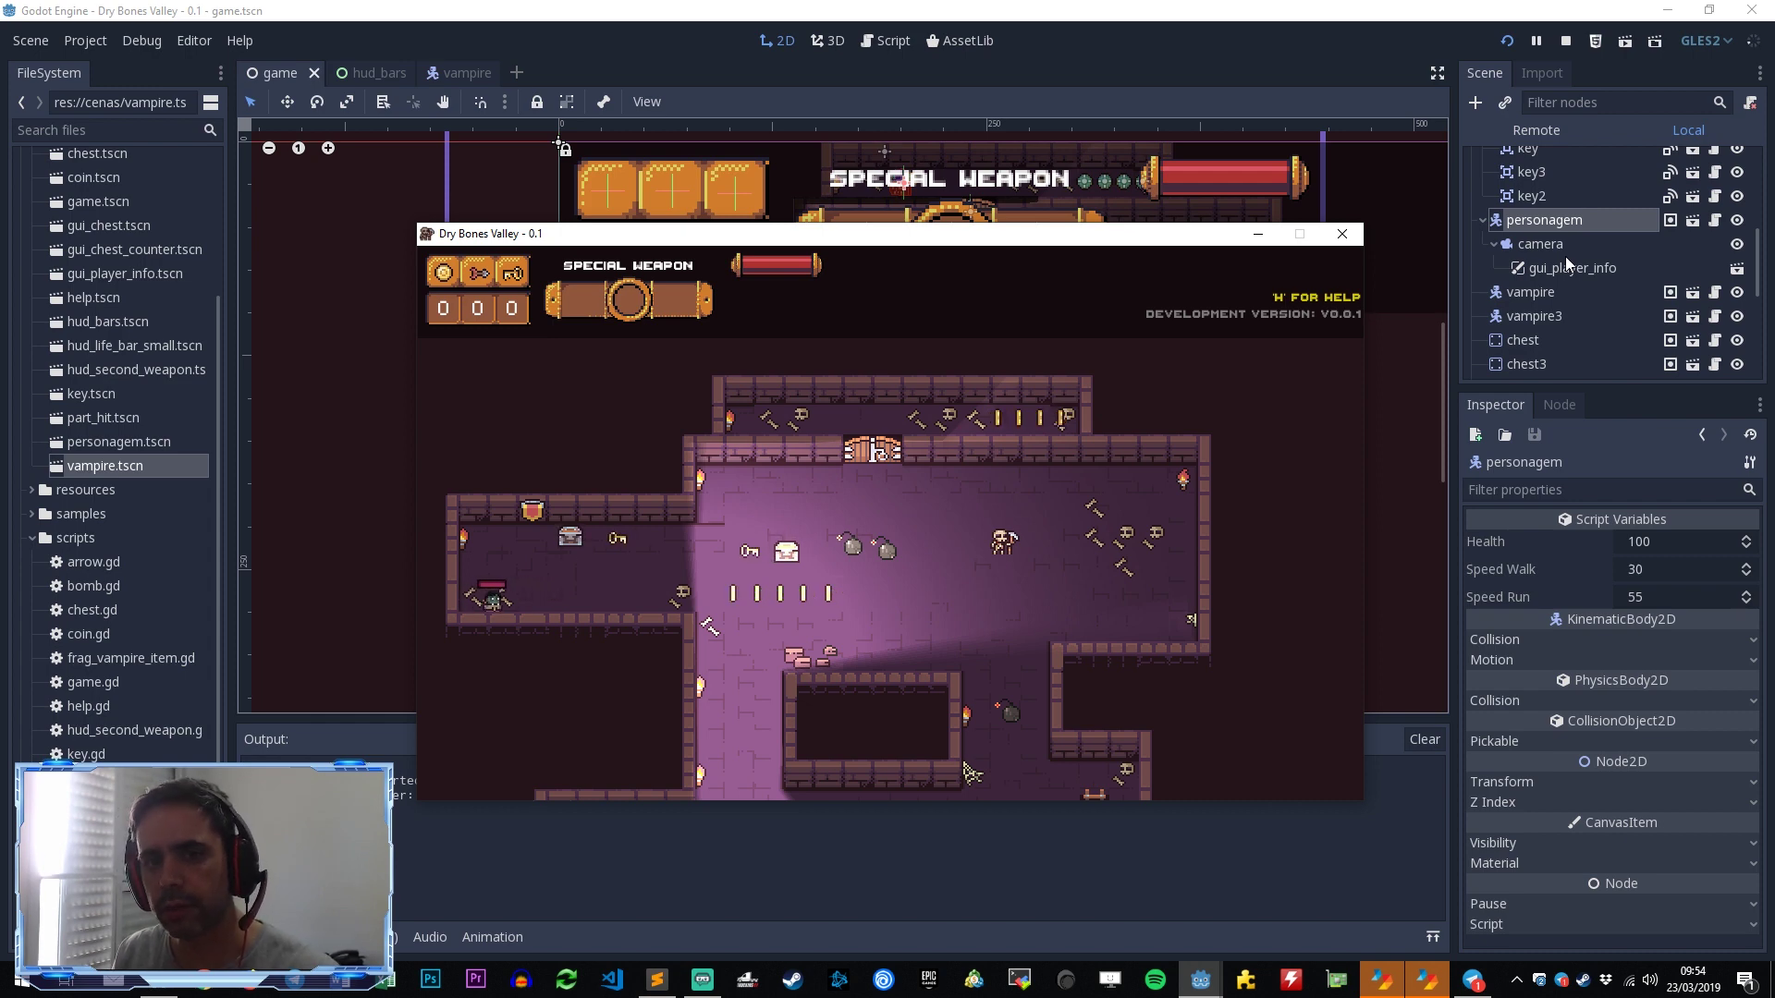